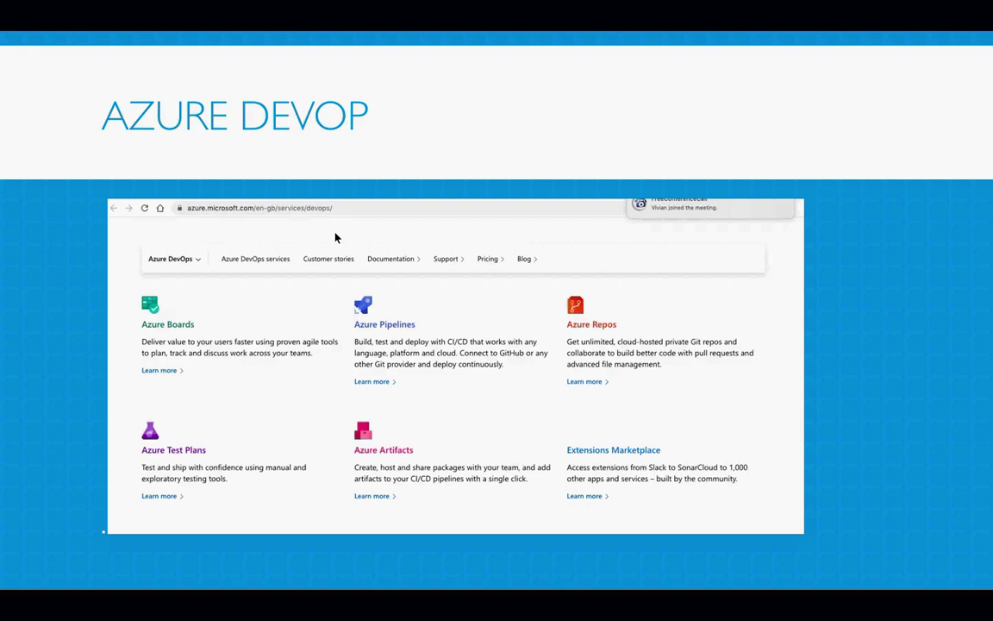
# Step: End the slideshow, switch to Chrome and show the top of the Azure DevOps services page
pyautogui.press('Right')
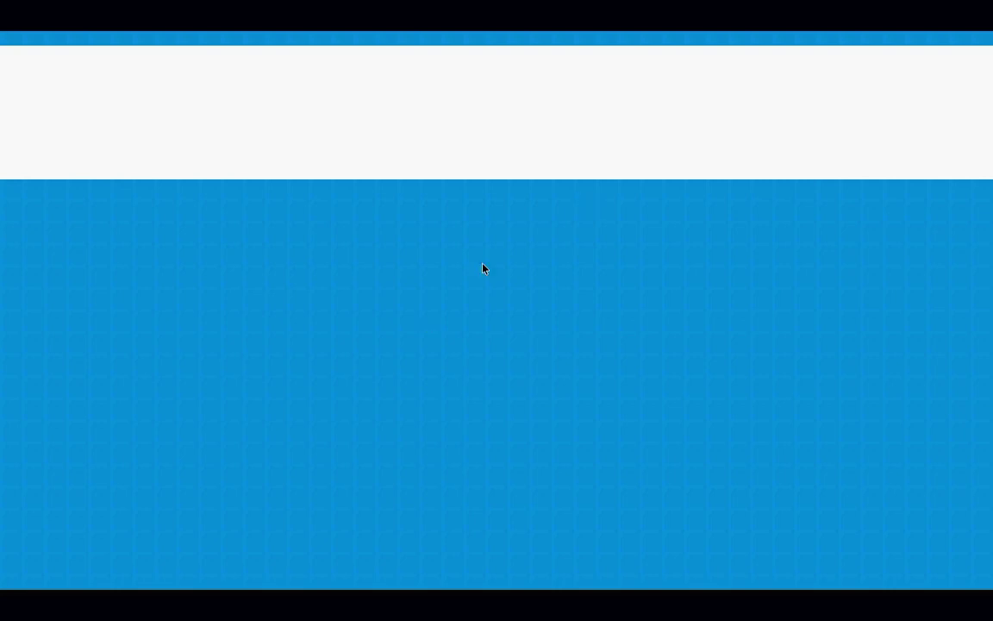
pyautogui.press('Escape')
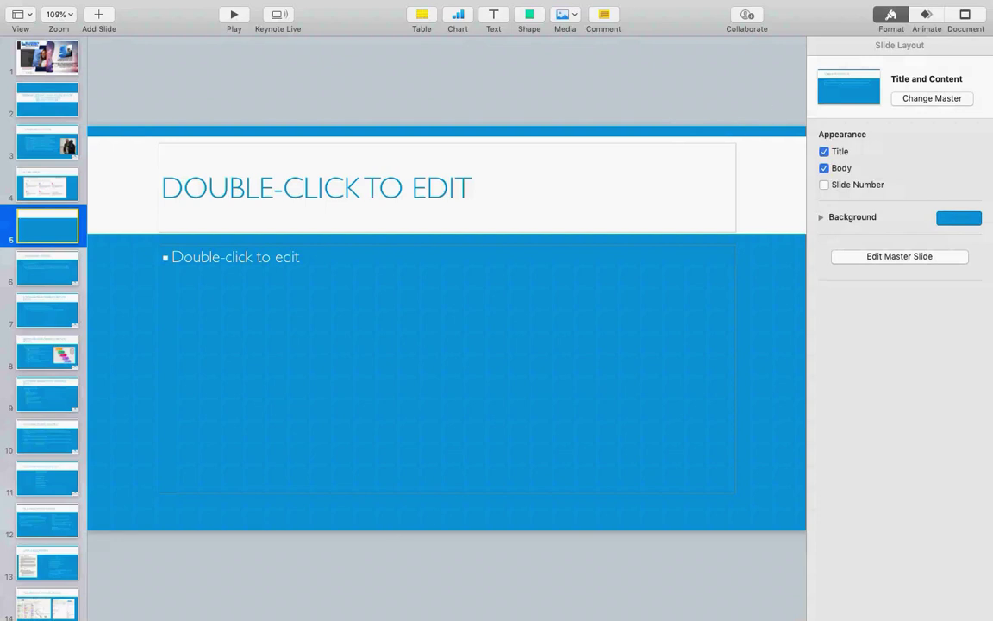
pyautogui.press('super+Tab')
pyautogui.press('super+Tab')
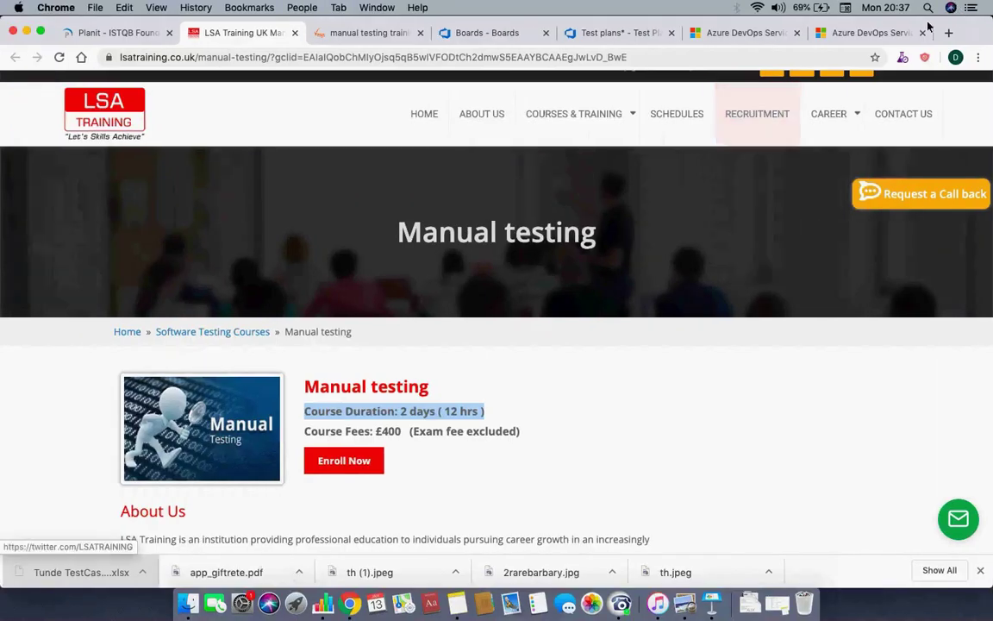
pyautogui.click(871, 39)
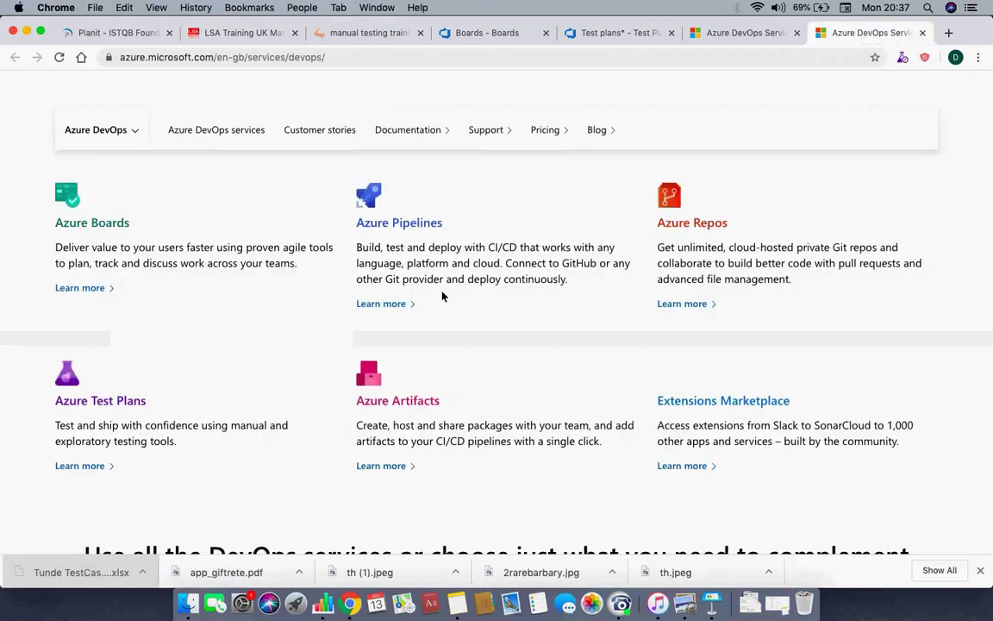
pyautogui.scroll(3, 441, 294)
pyautogui.scroll(3, 442, 295)
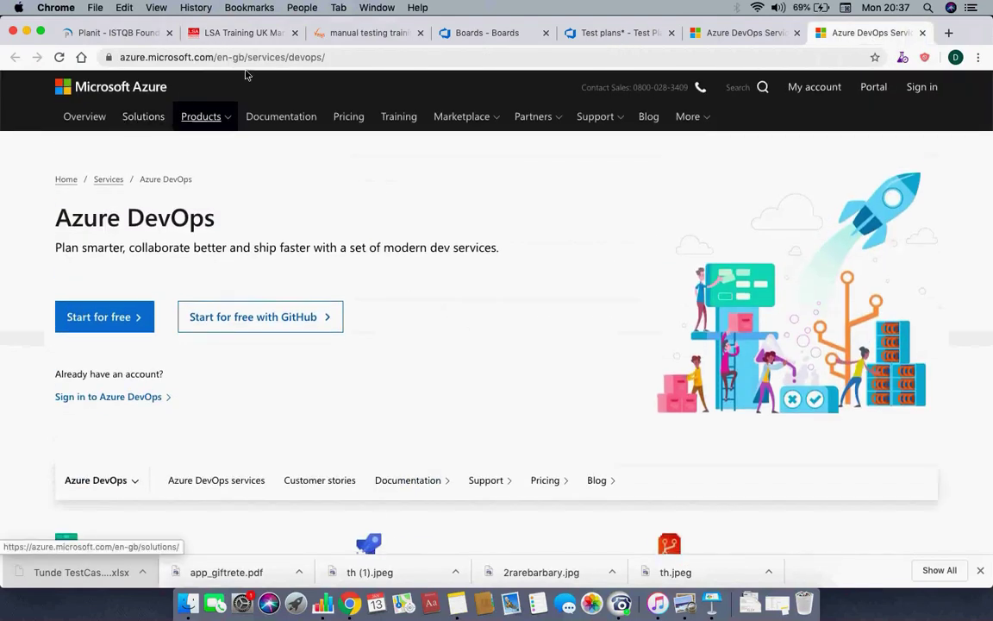
pyautogui.click(209, 60)
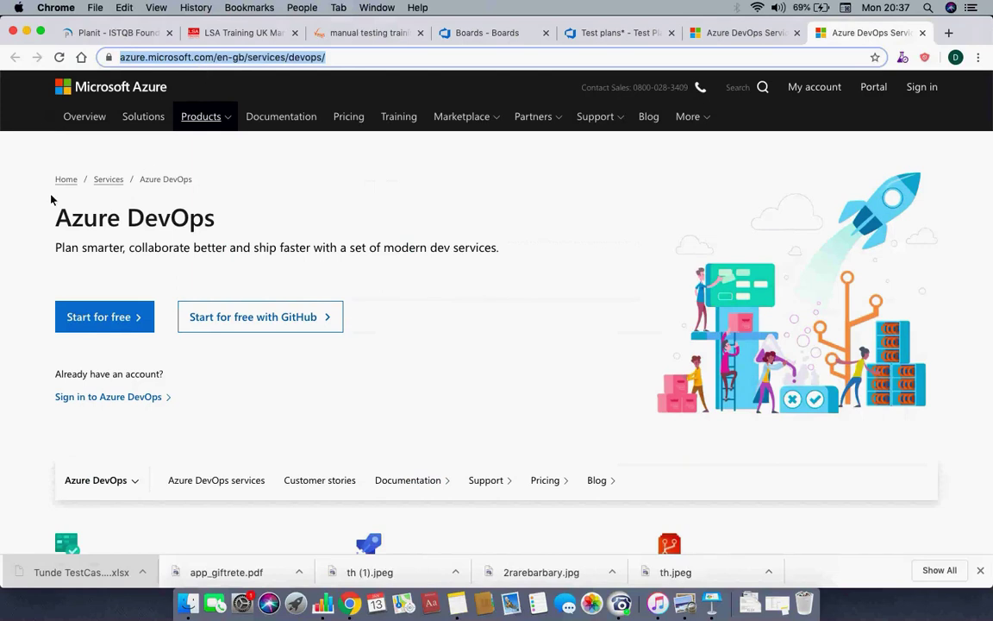
pyautogui.click(113, 88)
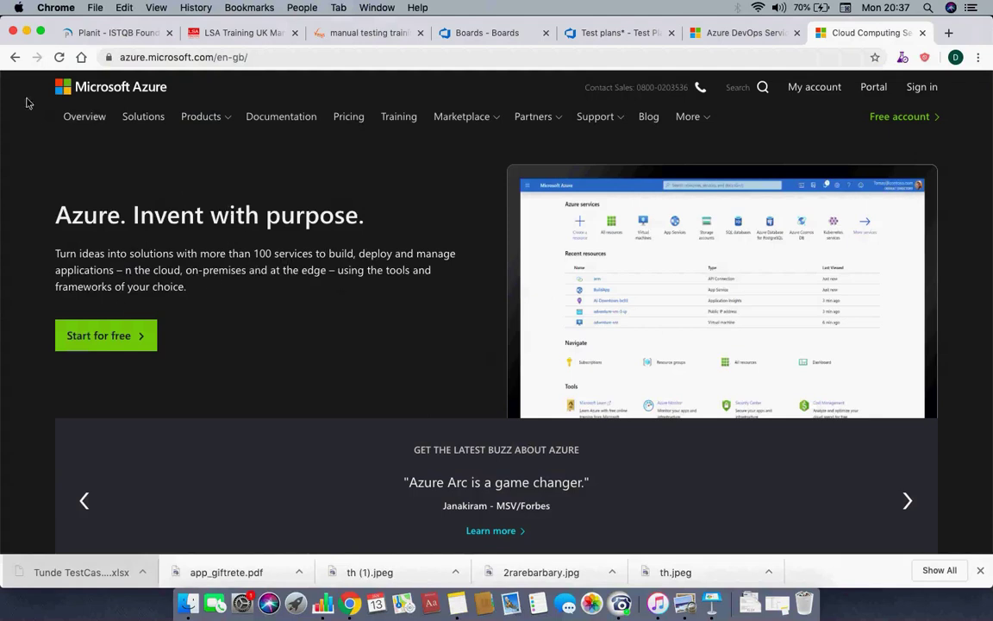
pyautogui.click(13, 57)
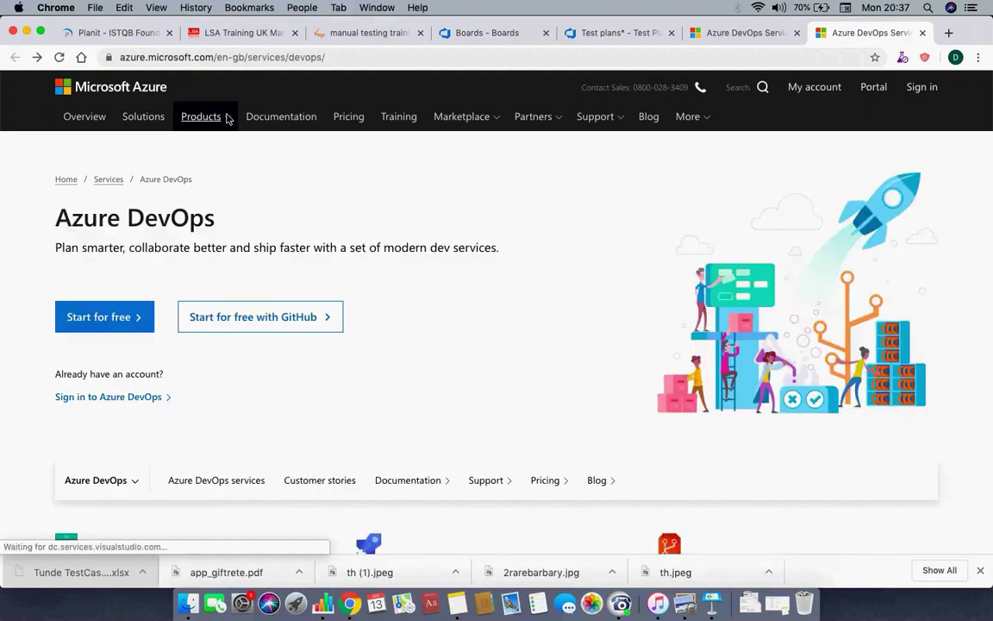
# Step: Highlight the page's web address, the Azure DevOps heading and the devops part of the address
pyautogui.click(305, 60)
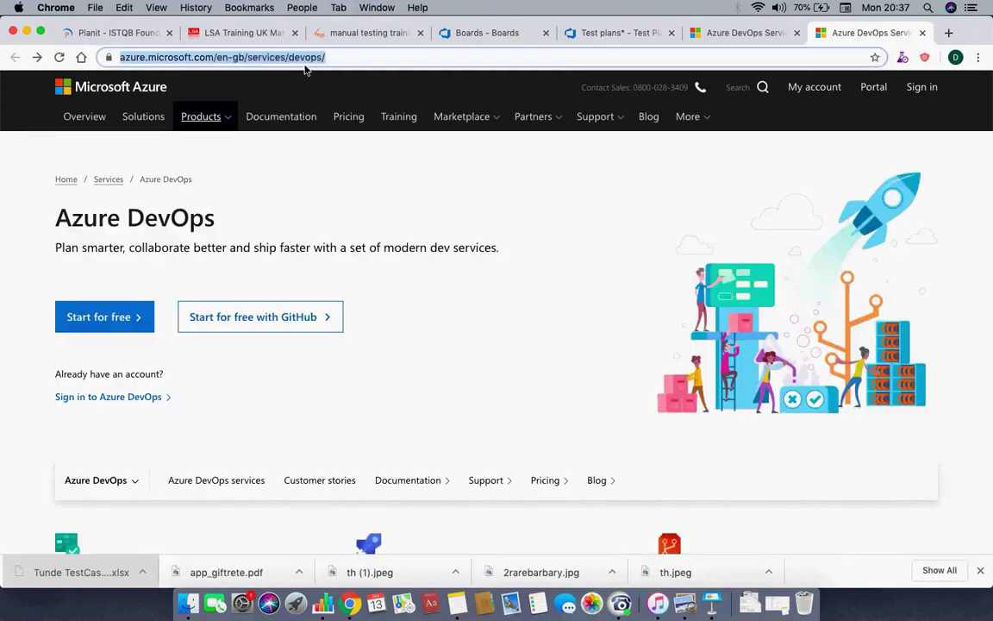
pyautogui.tripleClick(87, 222)
pyautogui.click(294, 62)
pyautogui.doubleClick(294, 56)
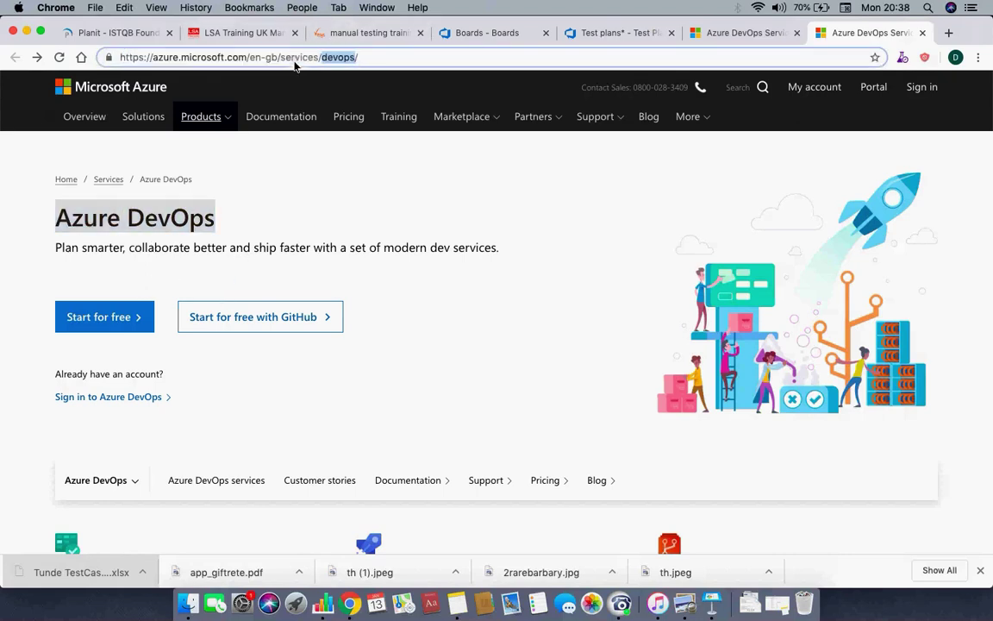
# Step: Start Azure DevOps for free and sign out of the current Microsoft account
pyautogui.click(98, 318)
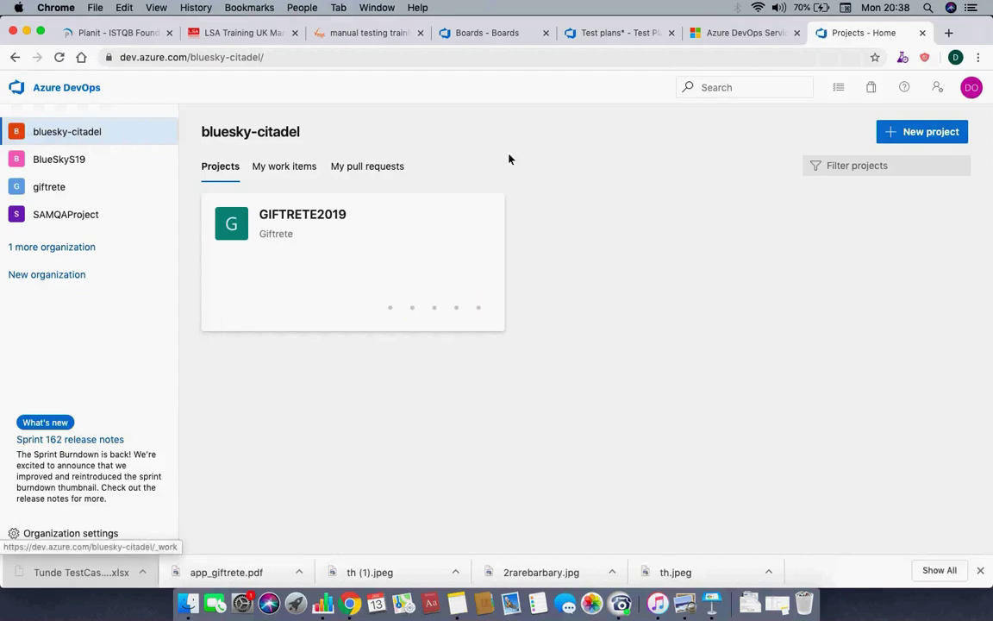
pyautogui.click(972, 87)
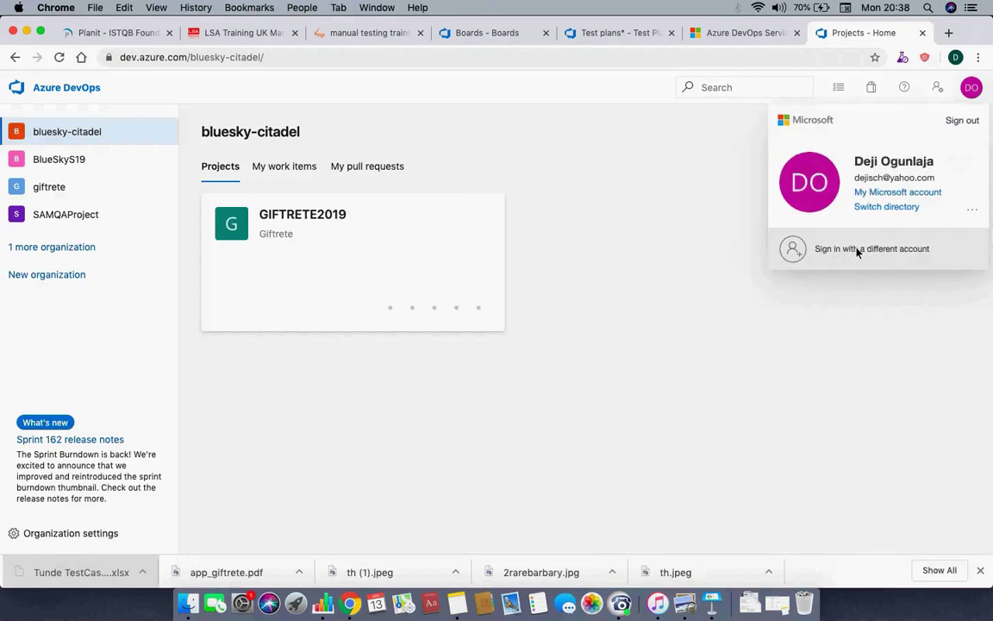
pyautogui.click(963, 122)
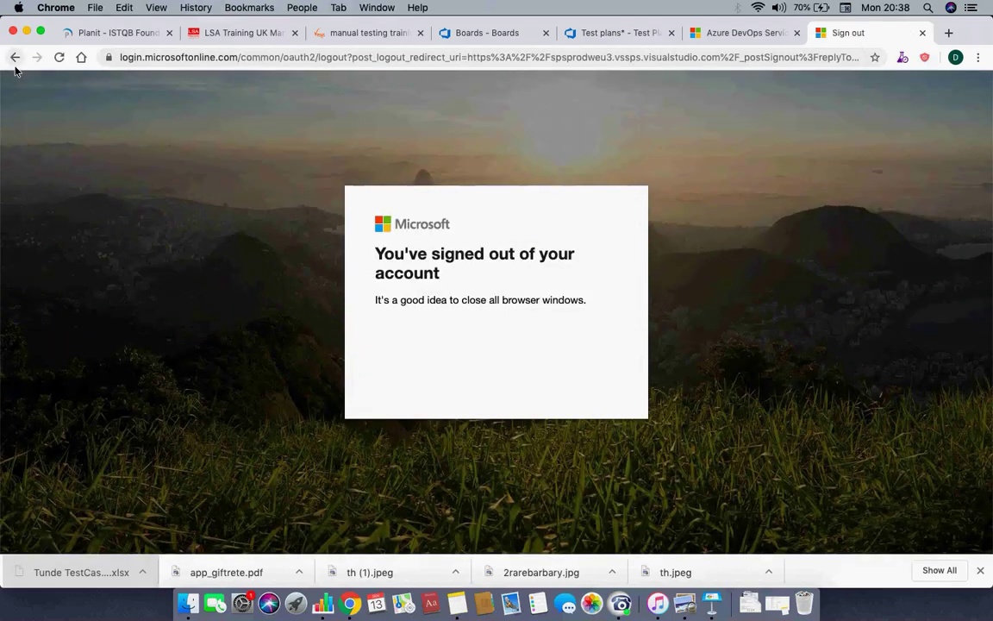
# Step: Return to the Azure DevOps services page, start for free and sign in with the remembered Microsoft account
pyautogui.click(13, 60)
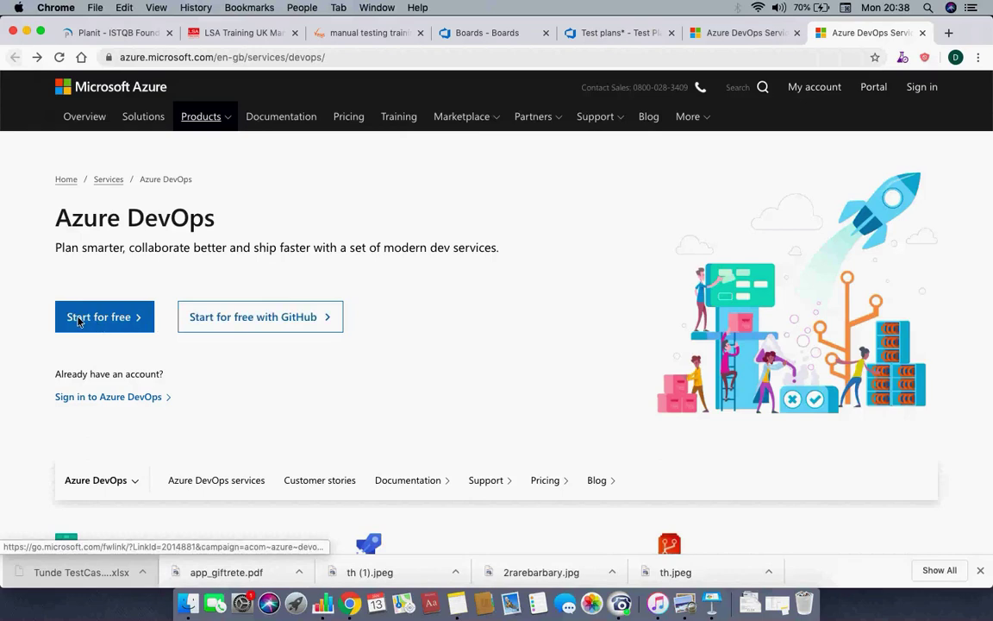
pyautogui.click(80, 319)
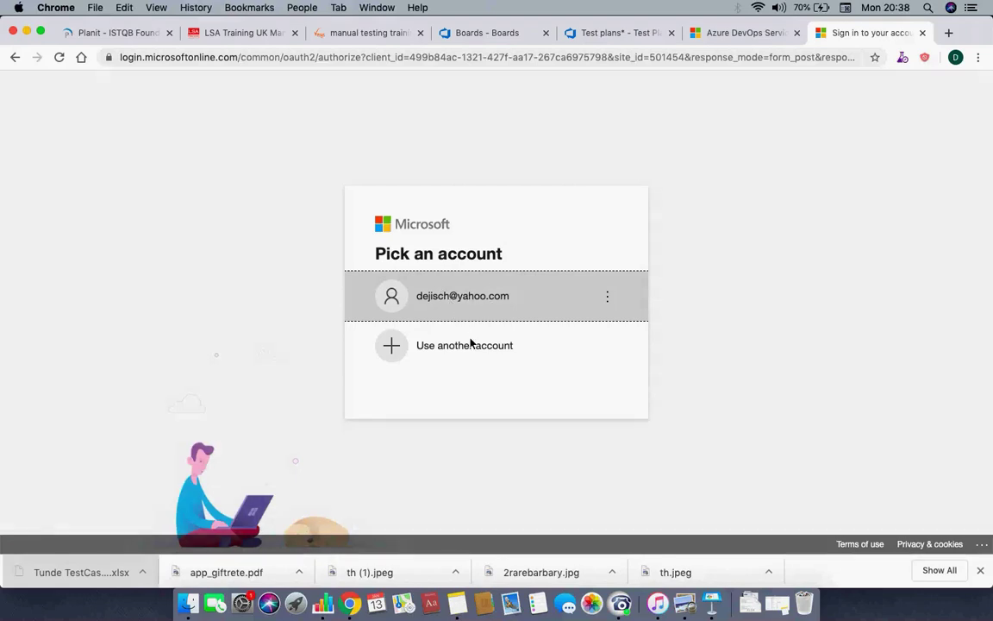
pyautogui.click(482, 300)
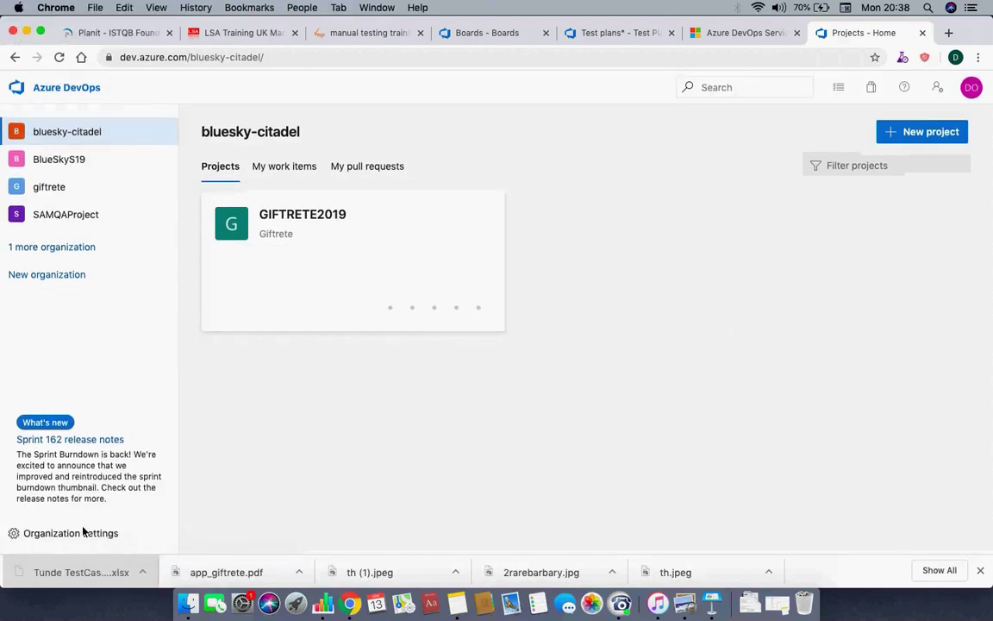
# Step: View the overview in the bluesky-citadel organization's settings and return to its projects page
pyautogui.click(48, 538)
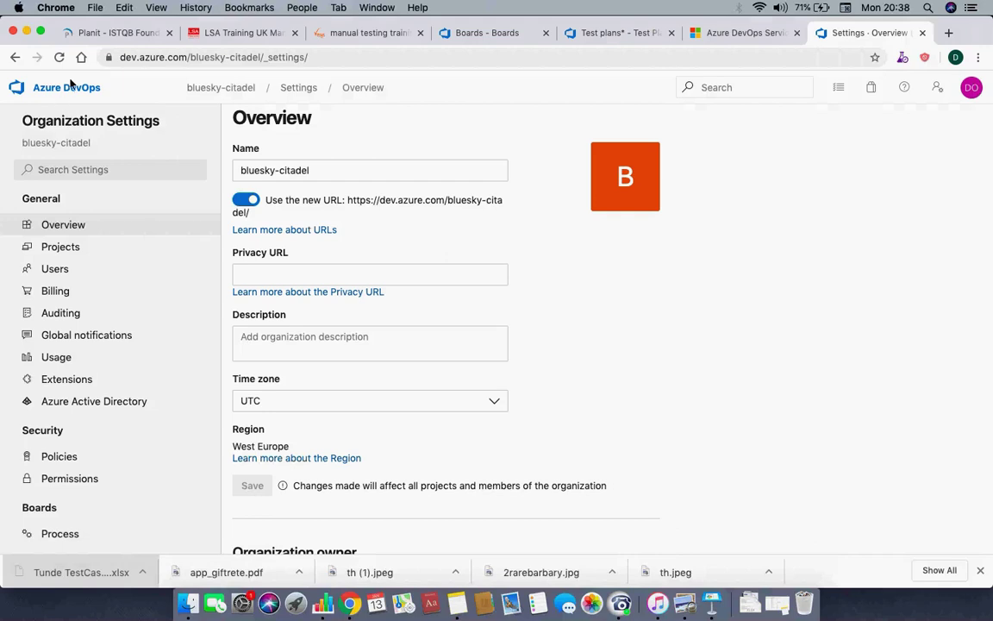
pyautogui.click(15, 57)
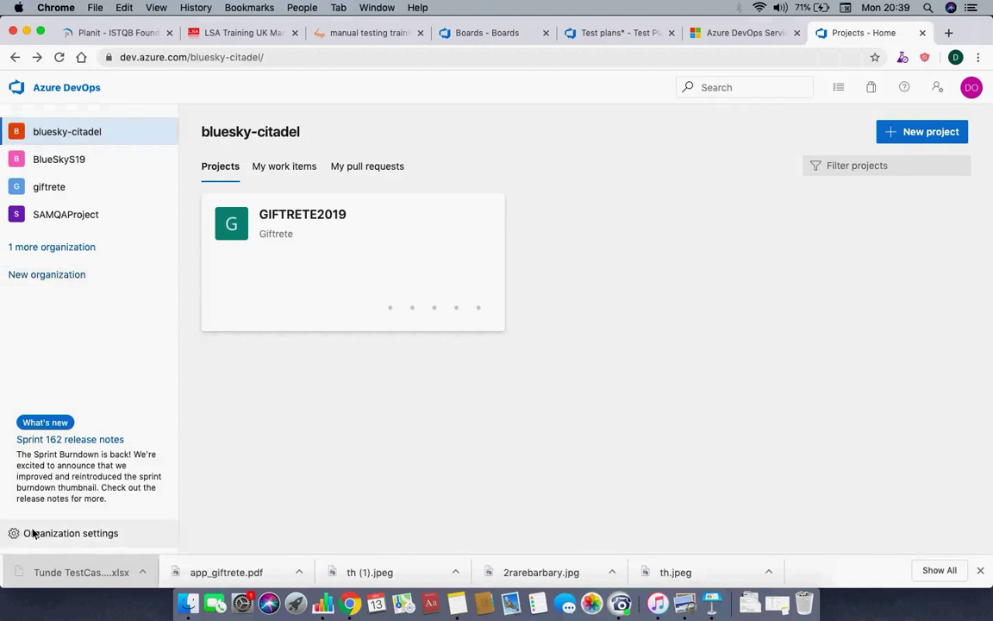
# Step: Begin creating a new organization and accept the Azure DevOps terms without subscribing to tips and offers
pyautogui.click(50, 281)
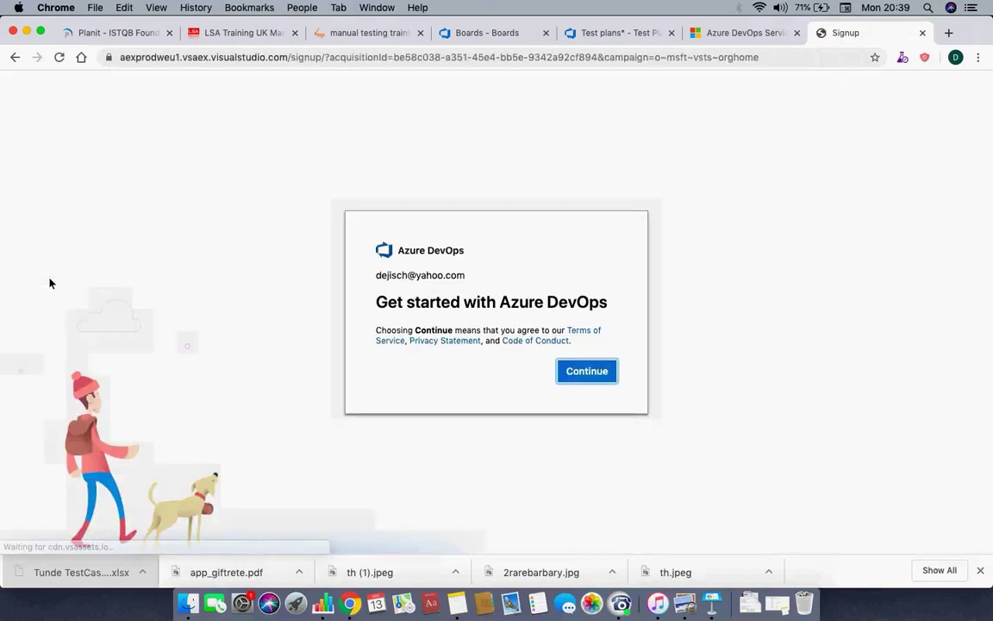
pyautogui.click(600, 399)
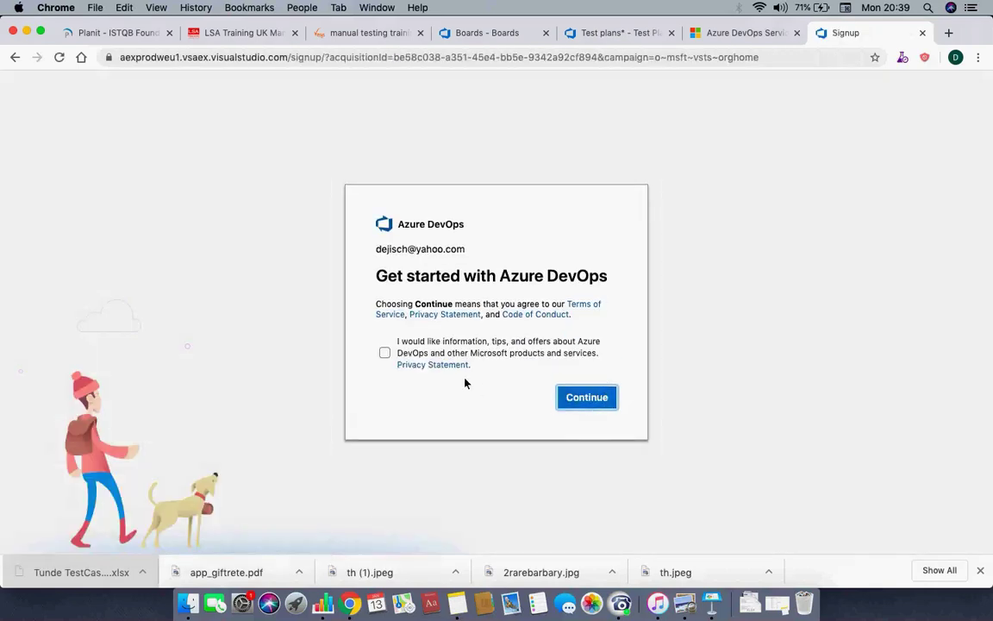
pyautogui.click(583, 398)
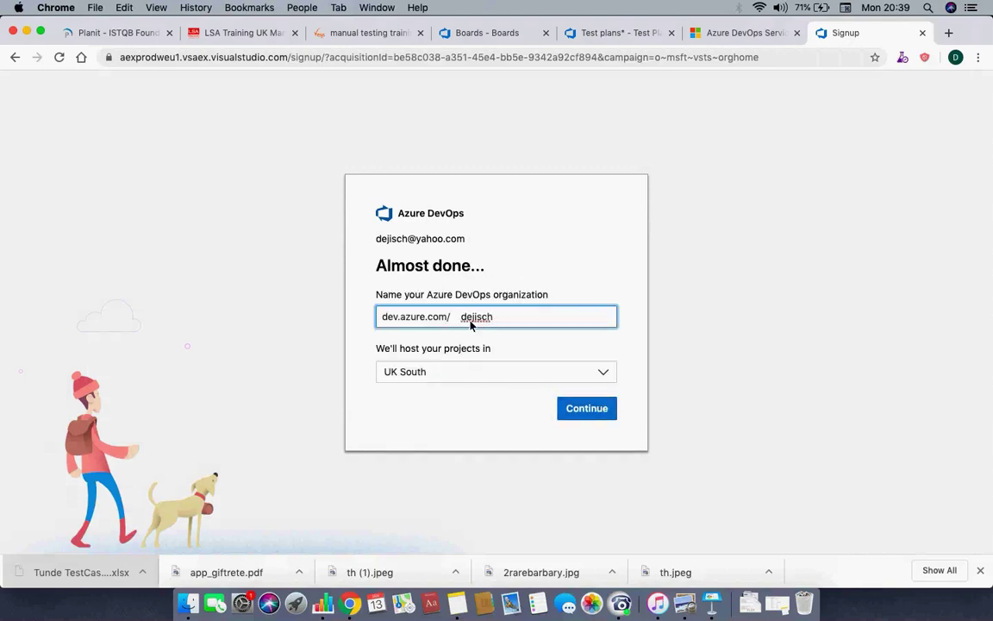
# Step: Replace the suggested organization name with bluesky and submit it
pyautogui.doubleClick(472, 319)
pyautogui.click(471, 324)
pyautogui.doubleClick(467, 323)
pyautogui.write('bluesky')
pyautogui.click(583, 408)
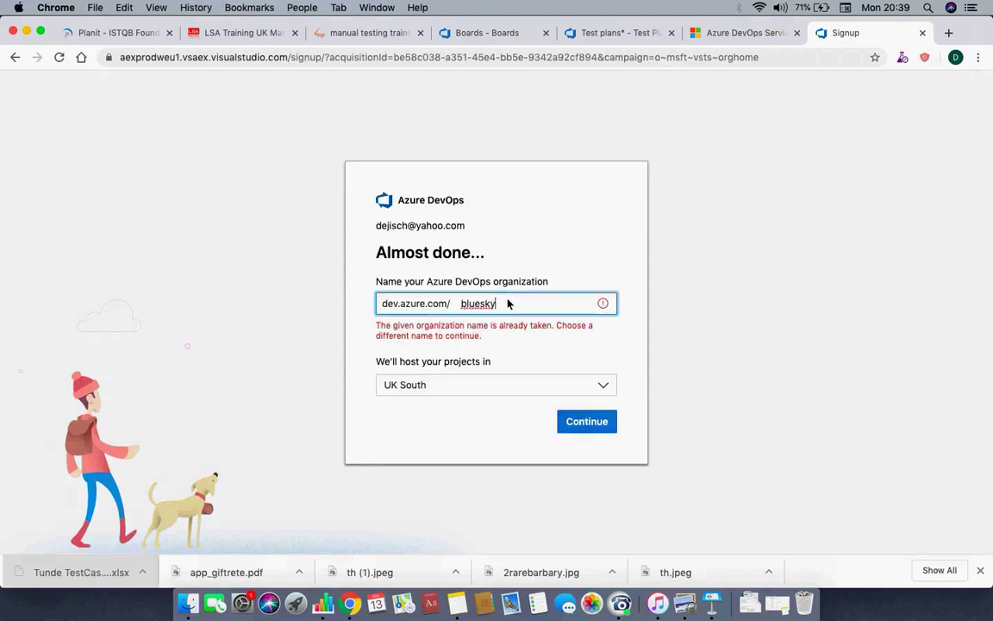
# Step: Try the organization name blueskycitadel, extend it to blueskycitadel123 and create the organization
pyautogui.write('citadel')
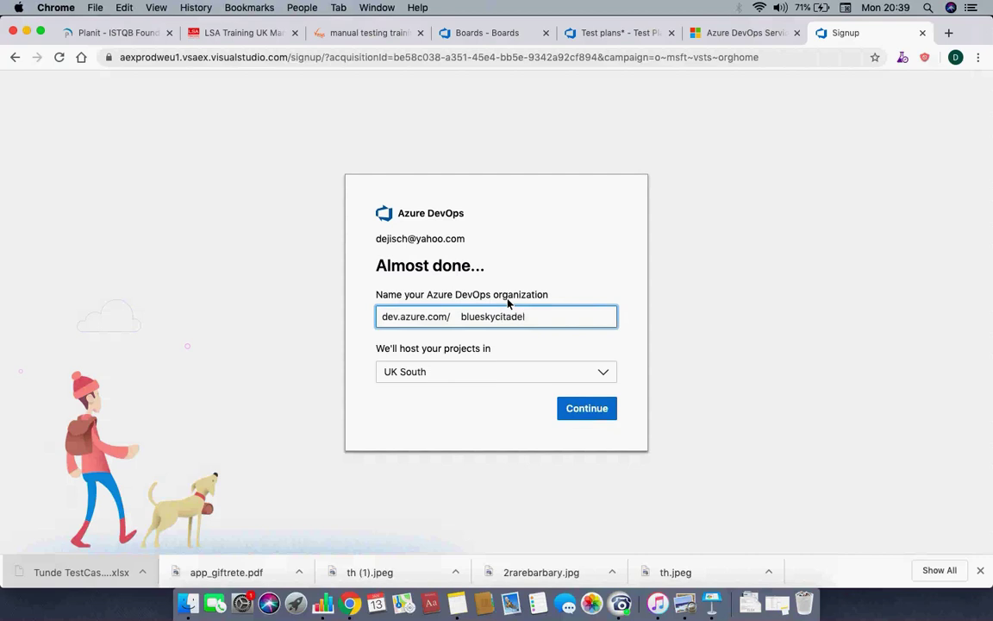
pyautogui.click(592, 407)
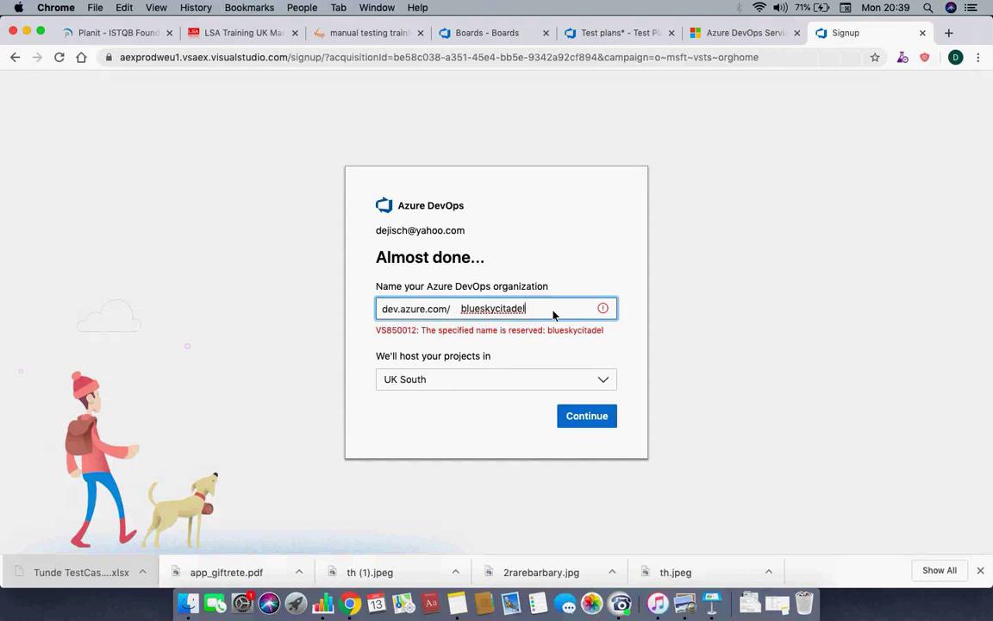
pyautogui.write('123')
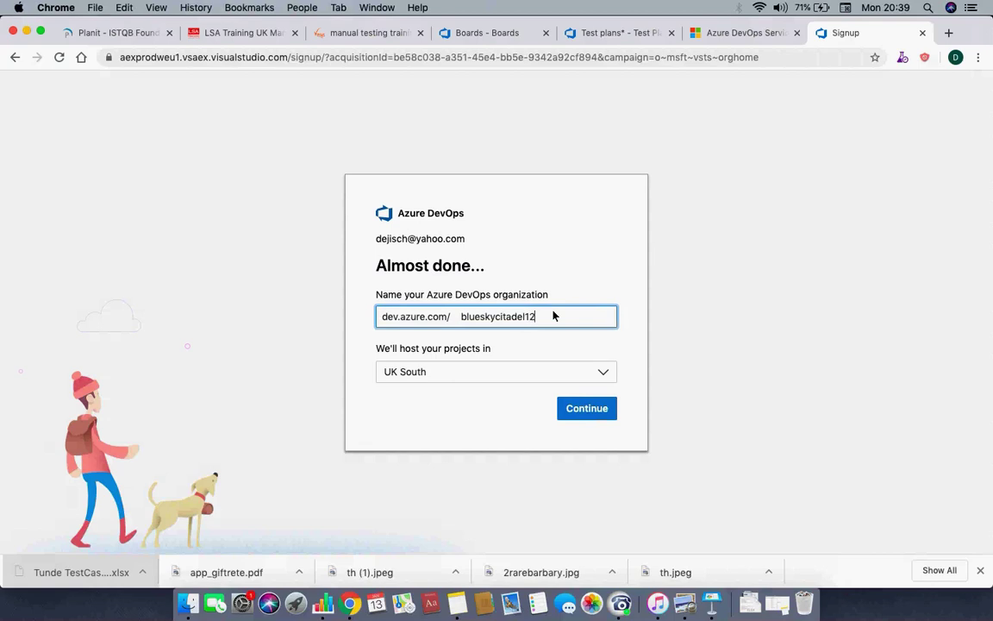
pyautogui.click(581, 405)
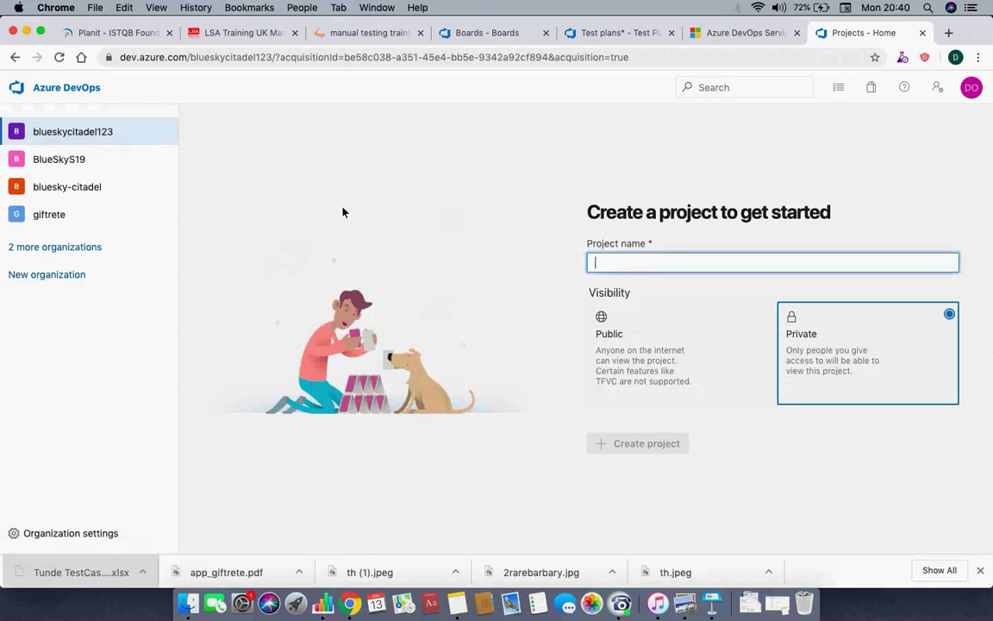
# Step: Open the blueskycitadel123 organization and enter BlueSkyCitadel_2020_1 as the new project's name
pyautogui.click(202, 55)
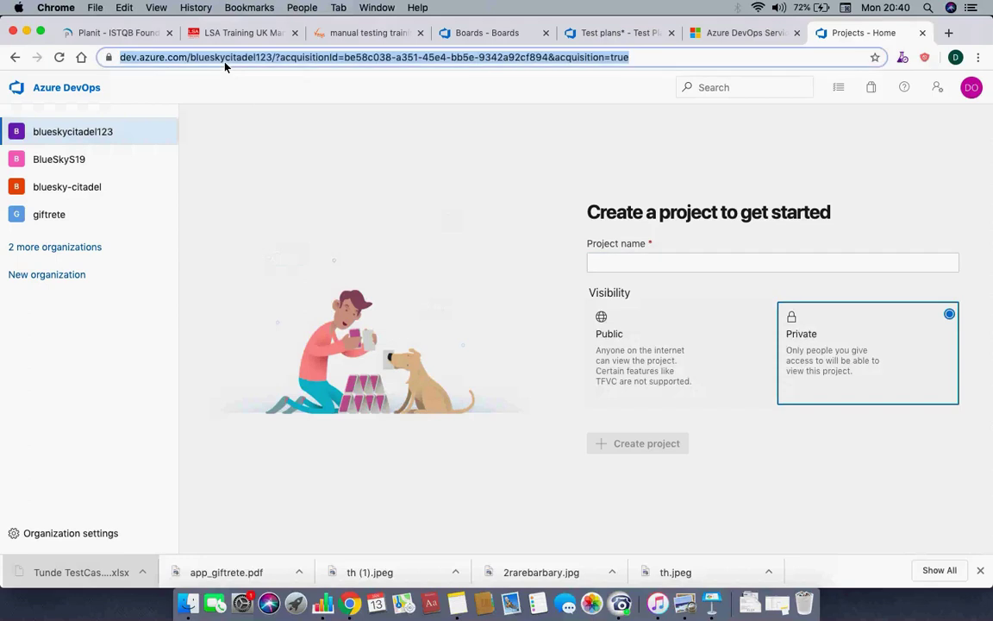
pyautogui.click(88, 134)
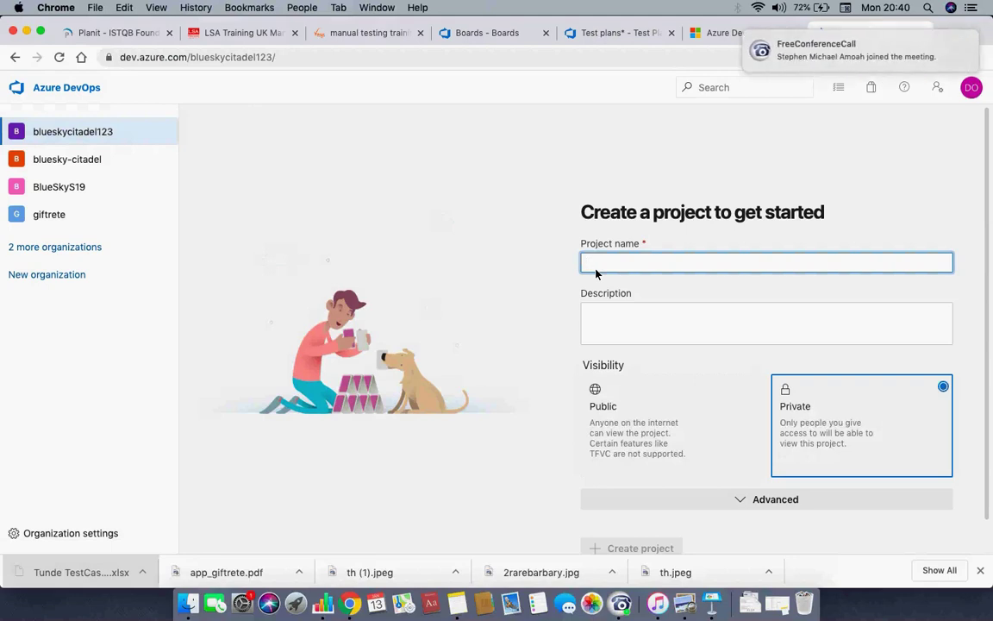
pyautogui.write('Blus')
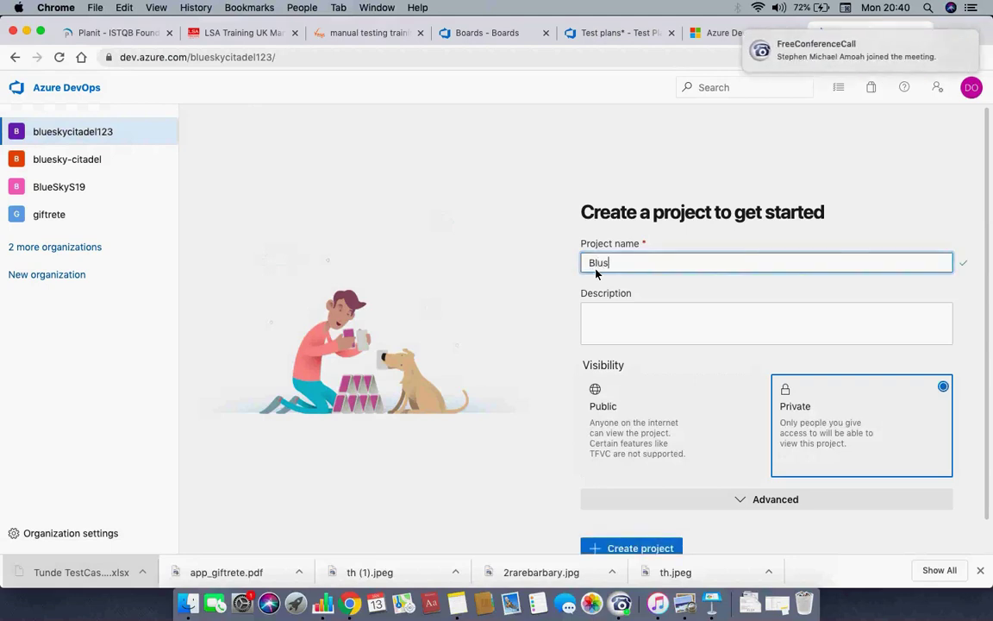
pyautogui.press('BackSpace')
pyautogui.write('e')
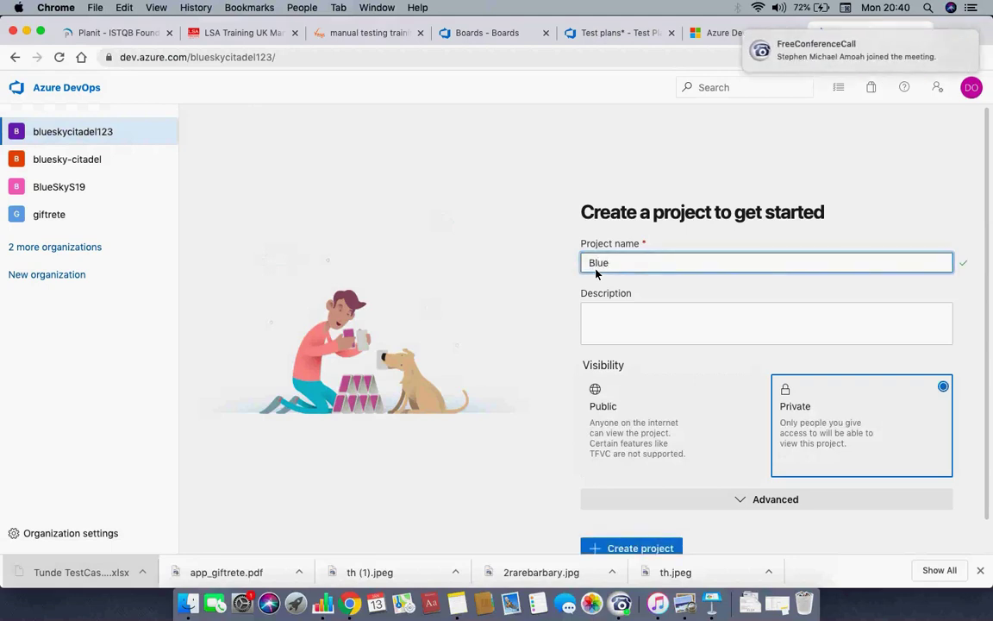
pyautogui.write('Sky')
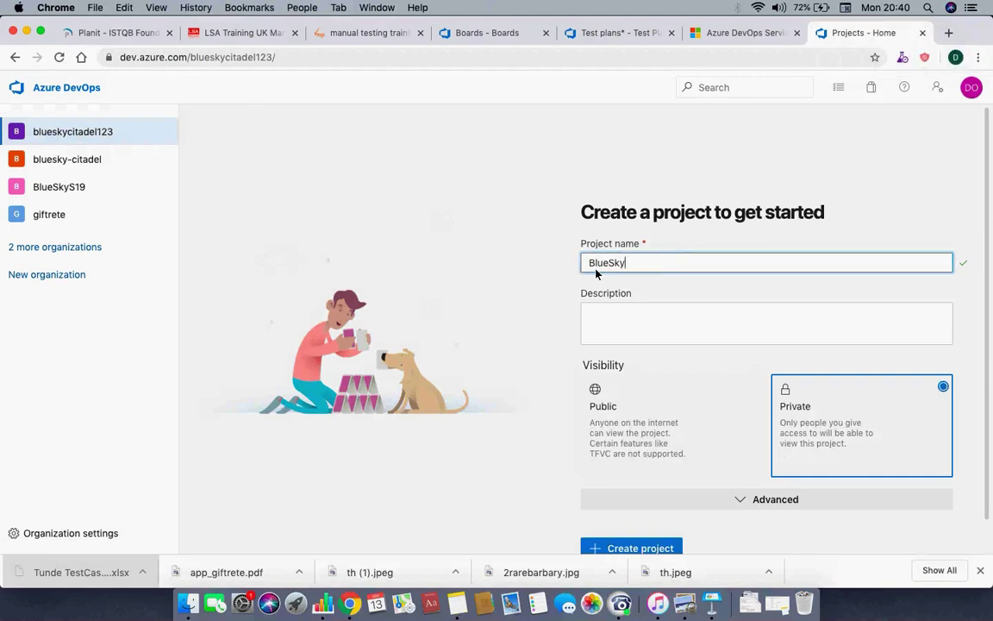
pyautogui.write('Citadel')
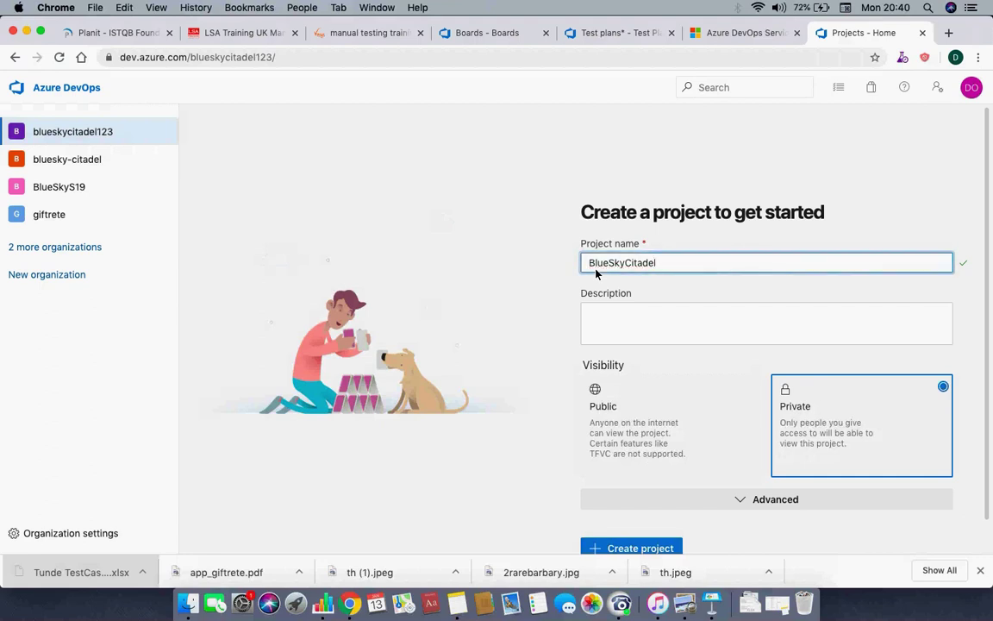
pyautogui.write('_2020')
pyautogui.write('_1')
# Step: Create the project with private visibility and look over its summary page
pyautogui.scroll(-2, 595, 395)
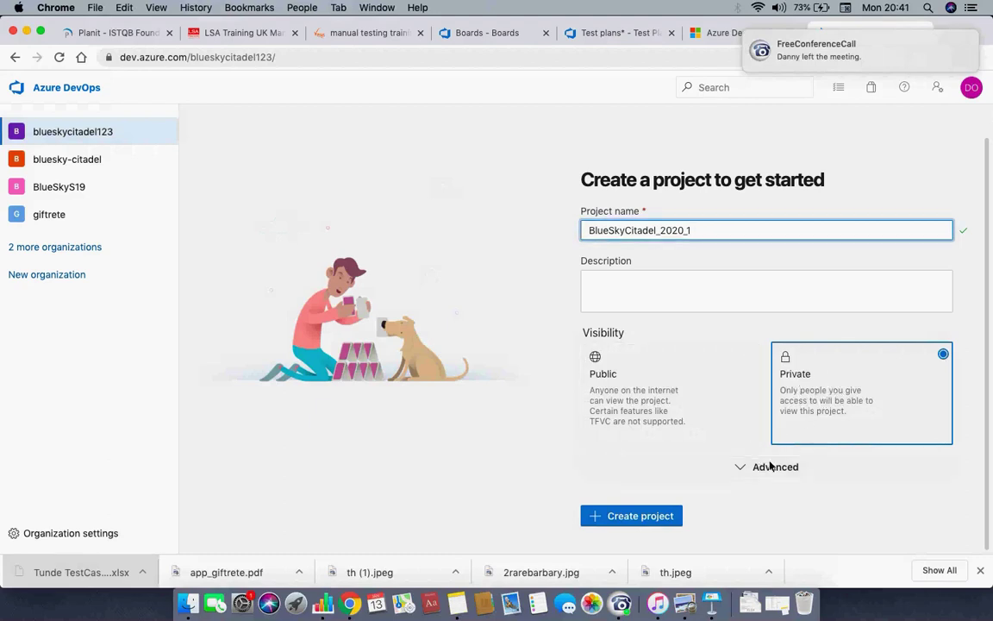
pyautogui.click(614, 518)
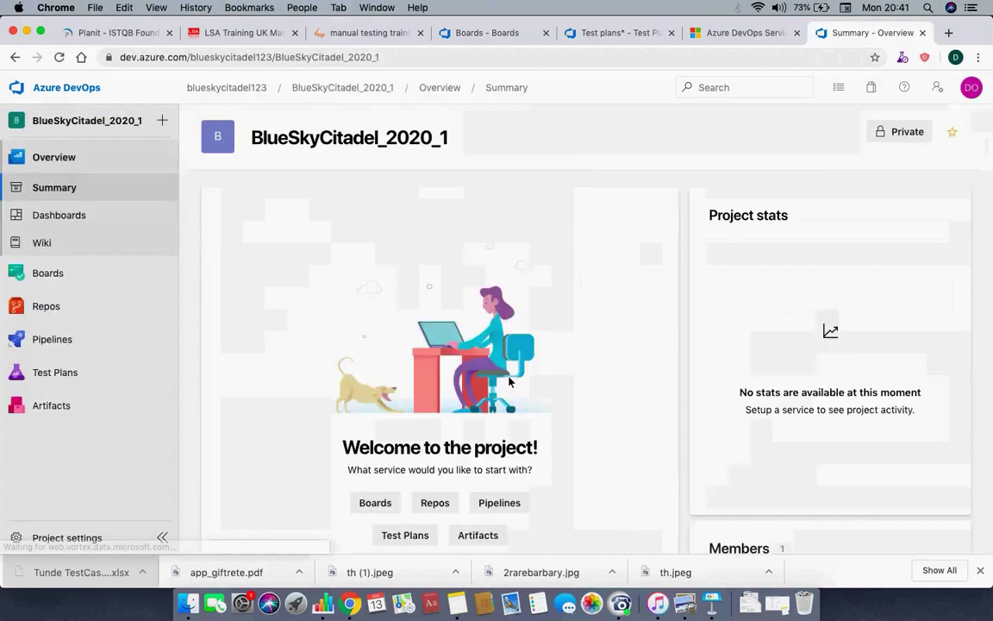
pyautogui.scroll(-3, 509, 382)
pyautogui.scroll(1, 478, 302)
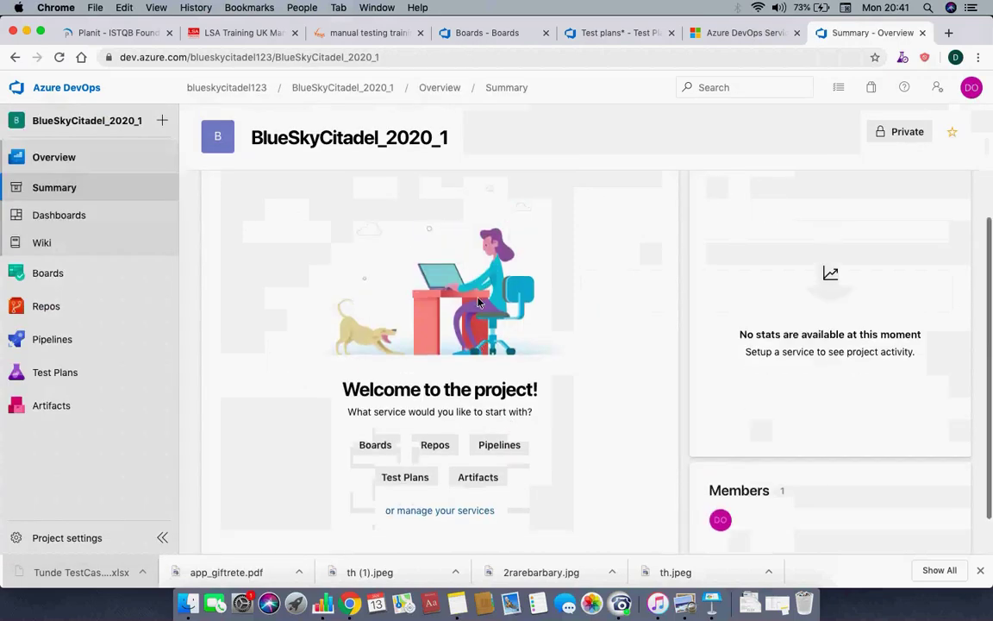
# Step: Open the BlueSkyCitadel_2020_1 project settings and review the project's description, process and visibility details
pyautogui.scroll(2, 478, 301)
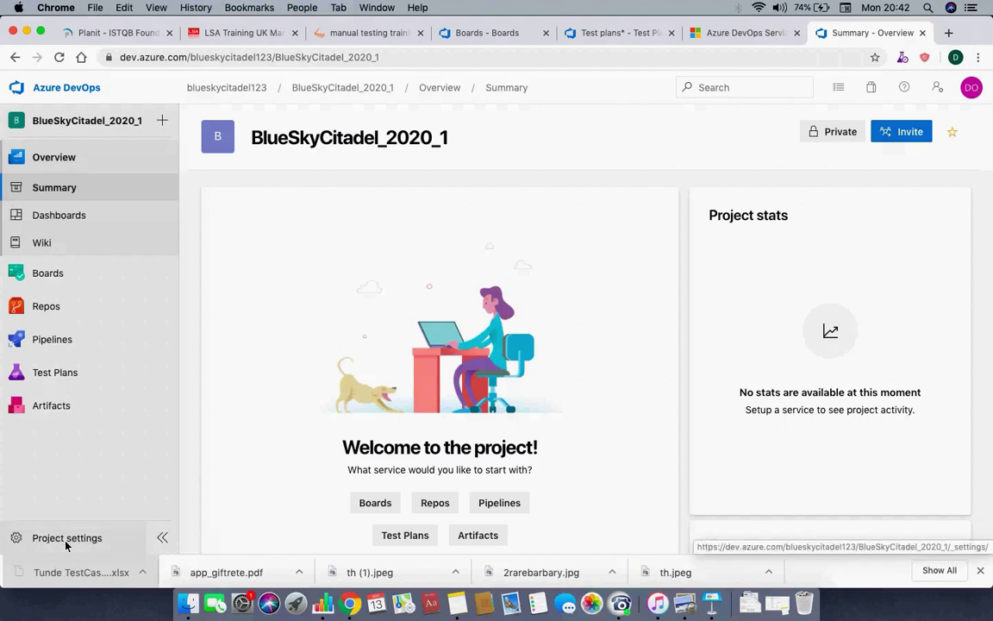
pyautogui.click(71, 543)
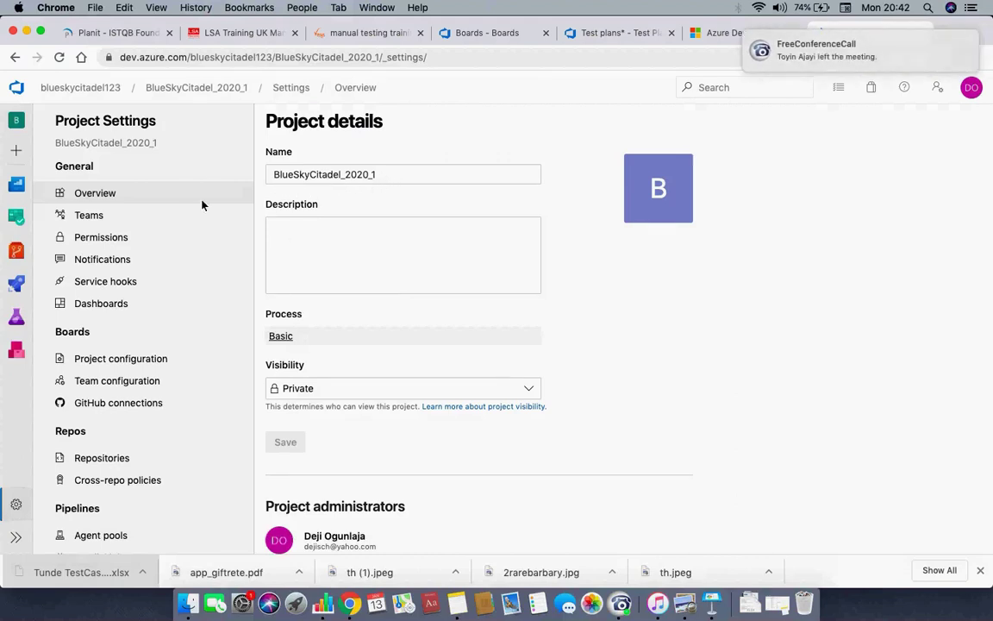
pyautogui.click(100, 195)
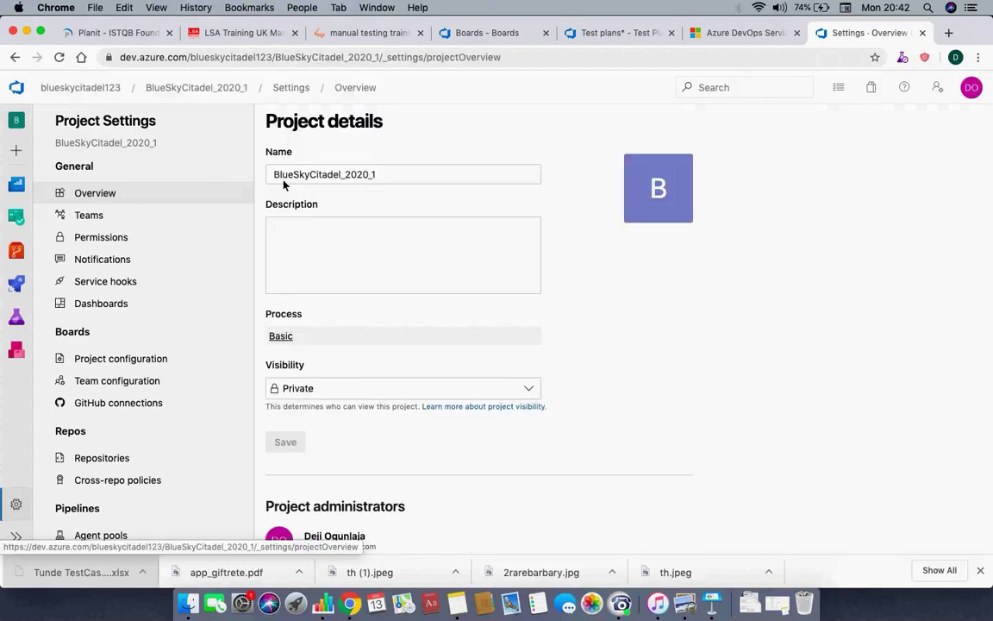
pyautogui.click(293, 240)
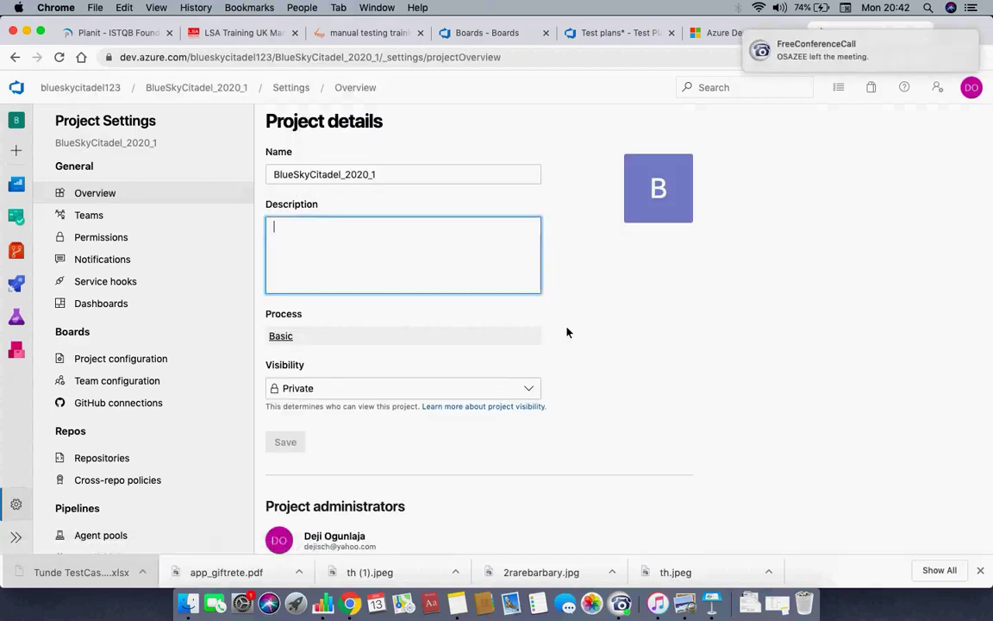
pyautogui.click(634, 323)
pyautogui.scroll(-3, 633, 323)
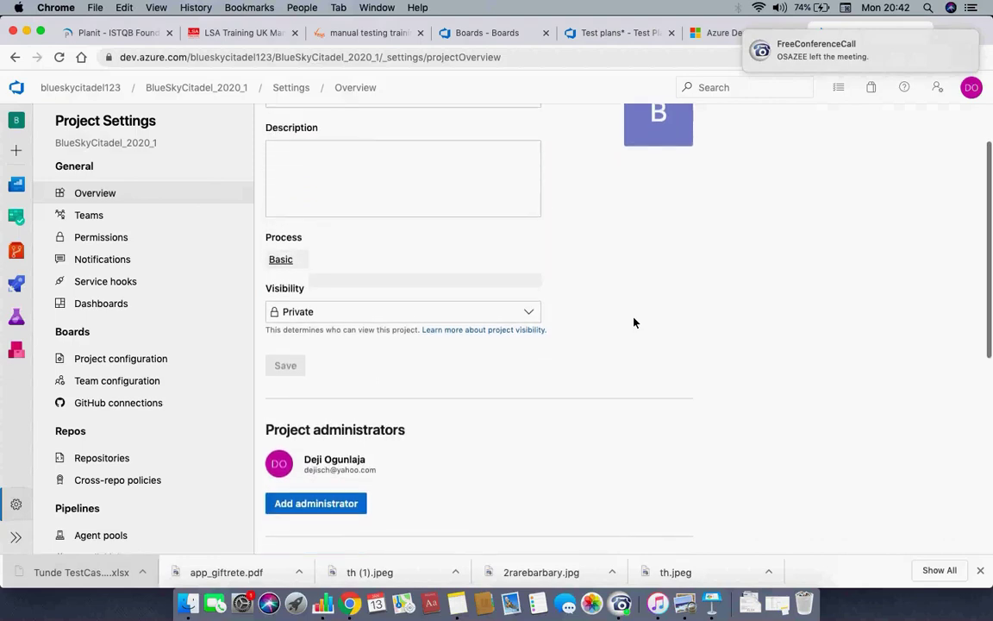
# Step: Open the project's Basic process in a new browser tab and review its work item types and backlog levels
pyautogui.rightClick(280, 262)
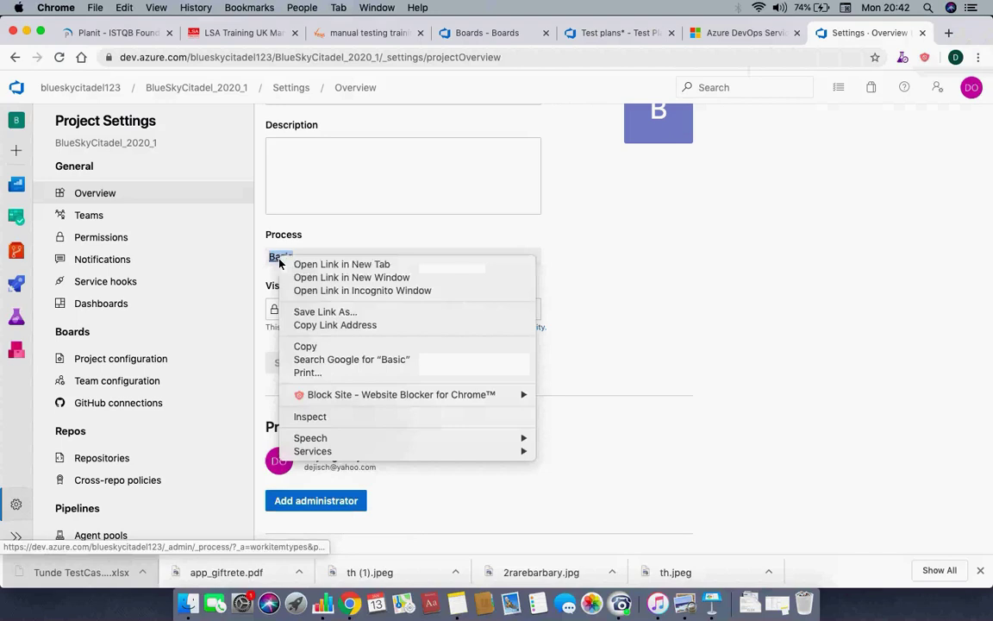
pyautogui.click(611, 155)
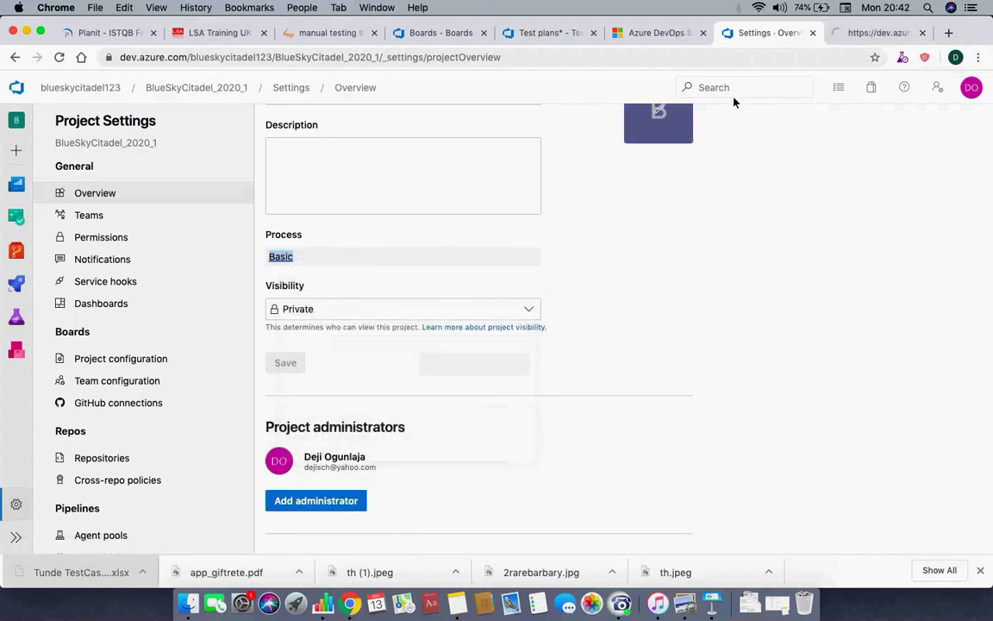
pyautogui.click(848, 33)
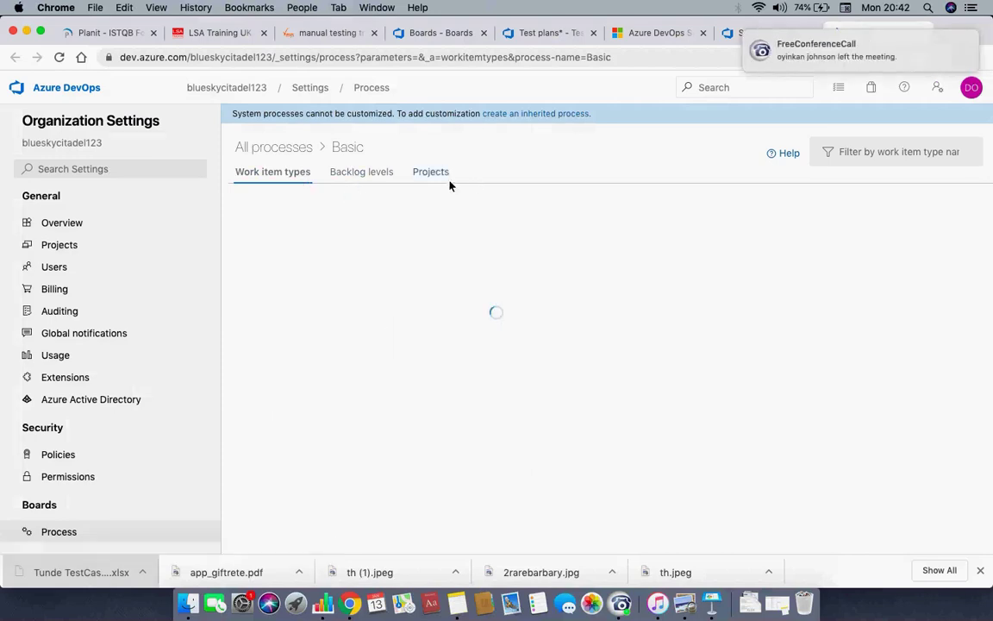
pyautogui.click(737, 32)
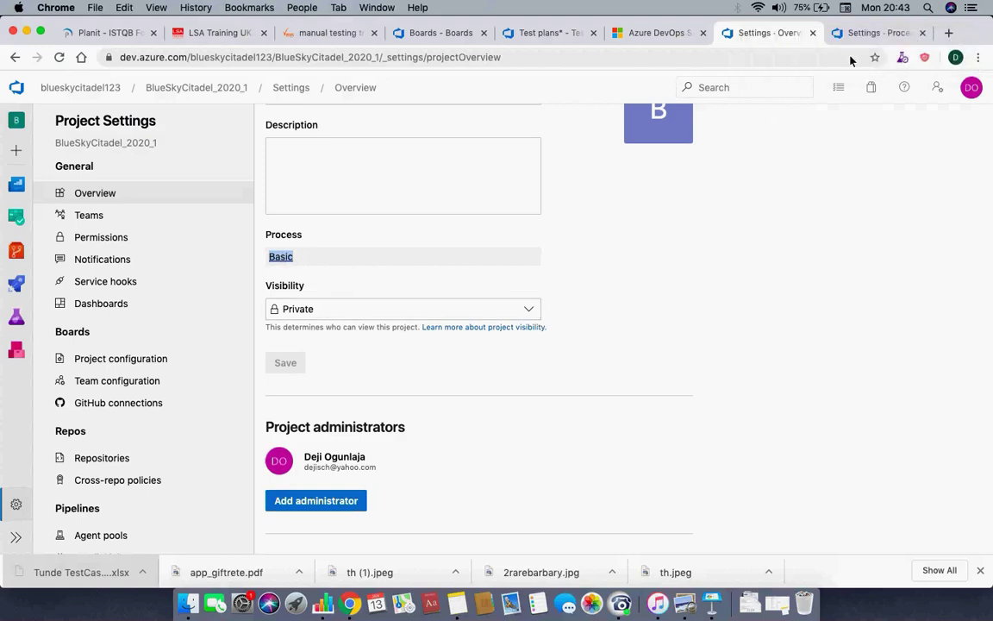
pyautogui.click(867, 33)
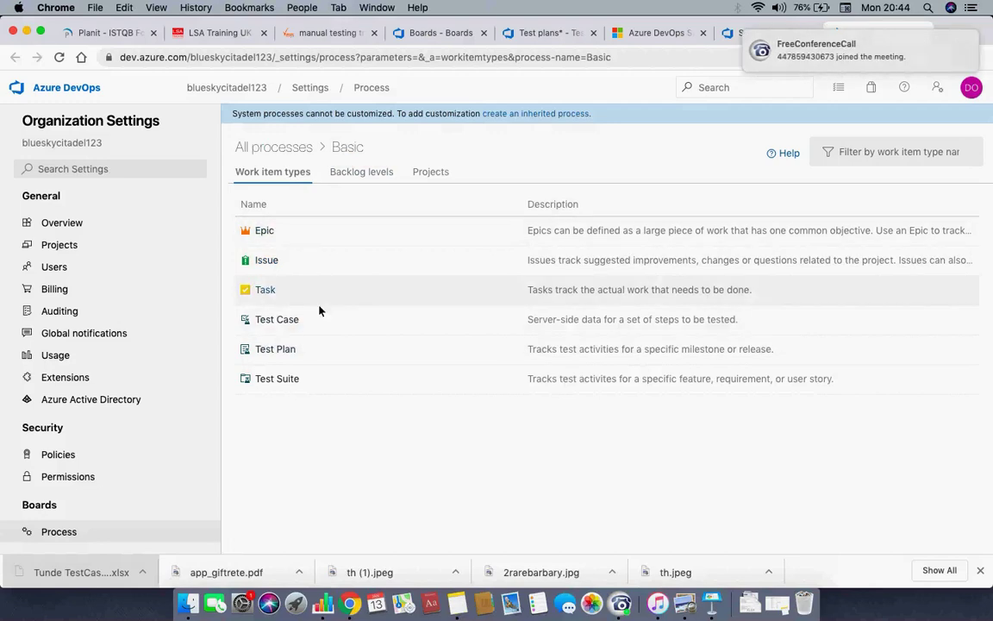
pyautogui.click(362, 177)
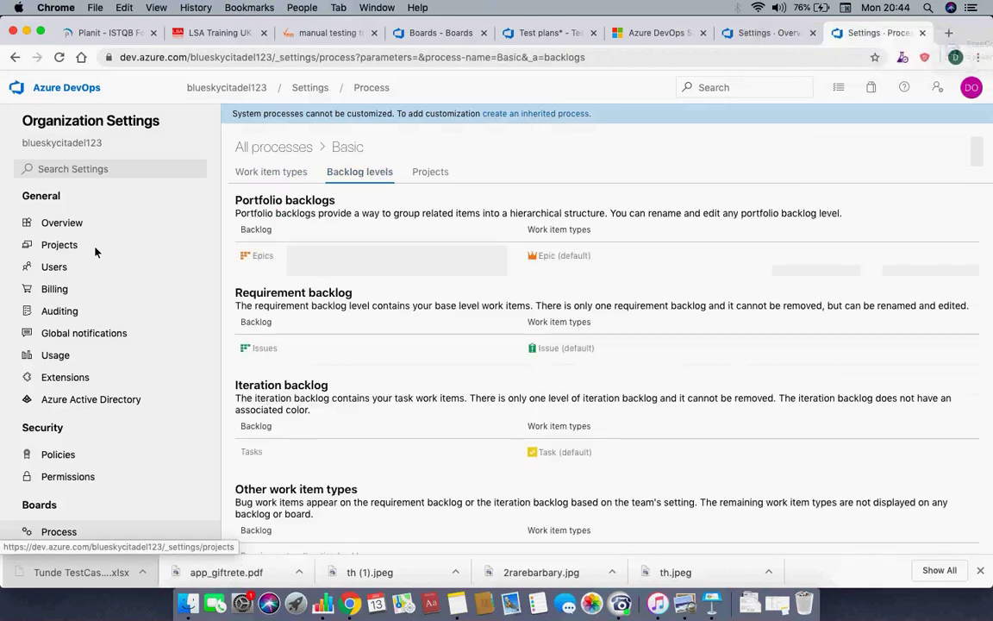
# Step: Check the organization's overview settings and return to the BlueSkyCitadel_2020_1 project's settings
pyautogui.click(70, 246)
pyautogui.click(71, 223)
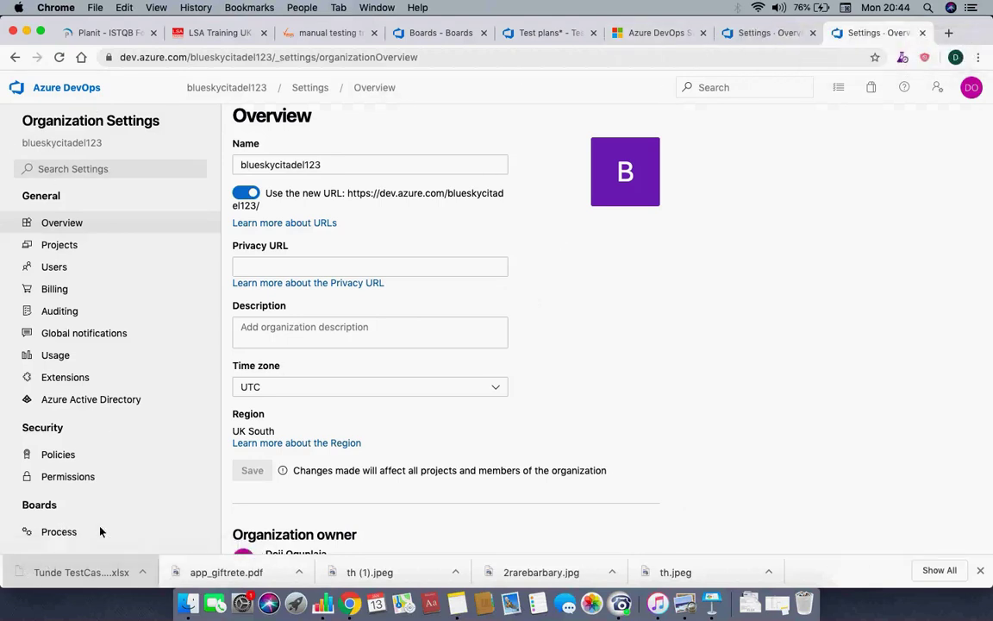
pyautogui.click(251, 89)
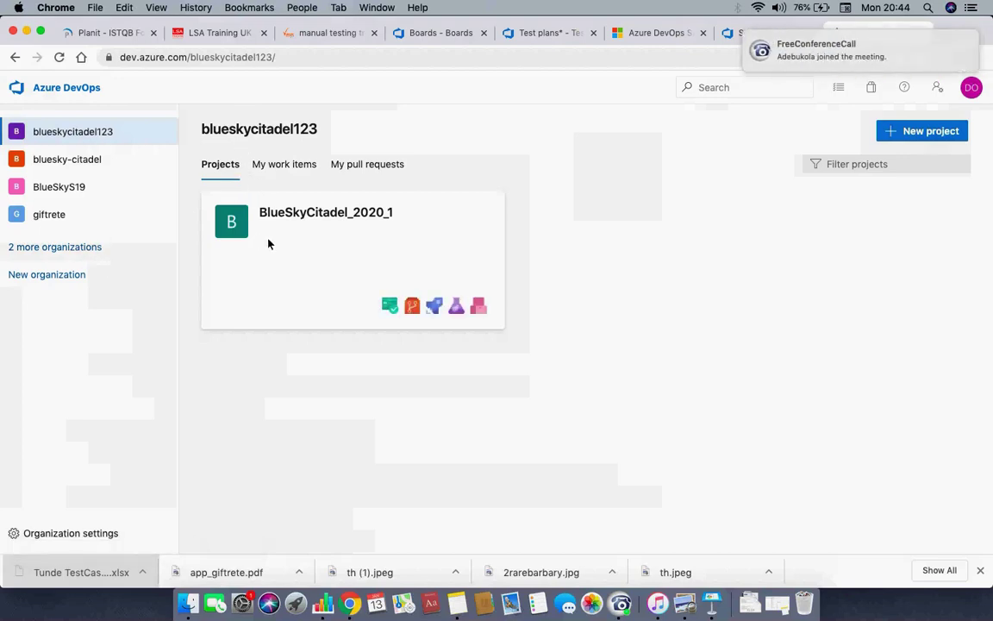
pyautogui.click(289, 224)
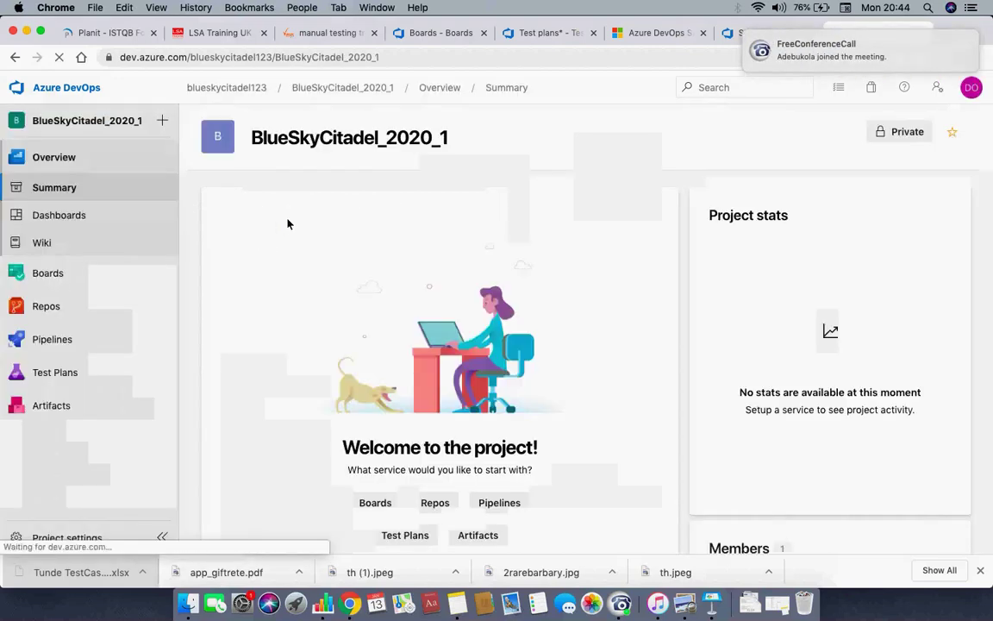
pyautogui.moveTo(165, 303)
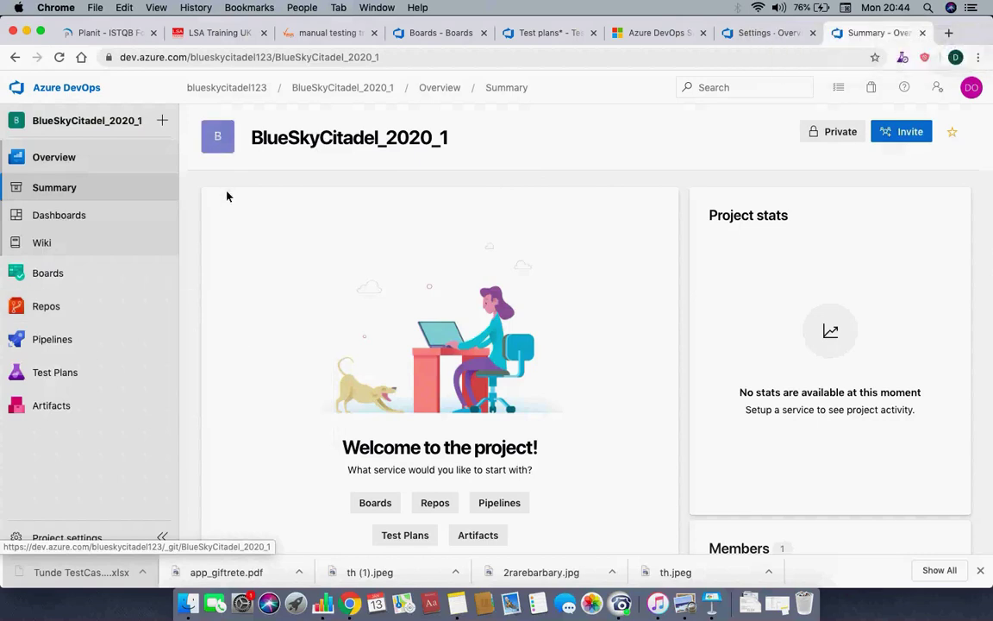
pyautogui.click(72, 540)
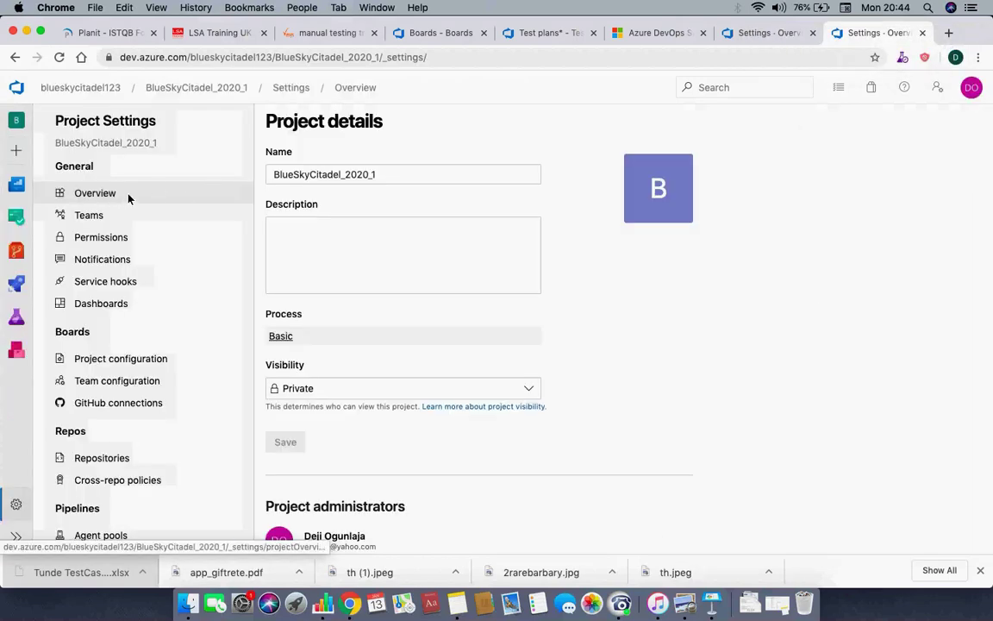
# Step: Look through the project's Teams, Permissions, Notifications and Service hooks settings
pyautogui.click(122, 222)
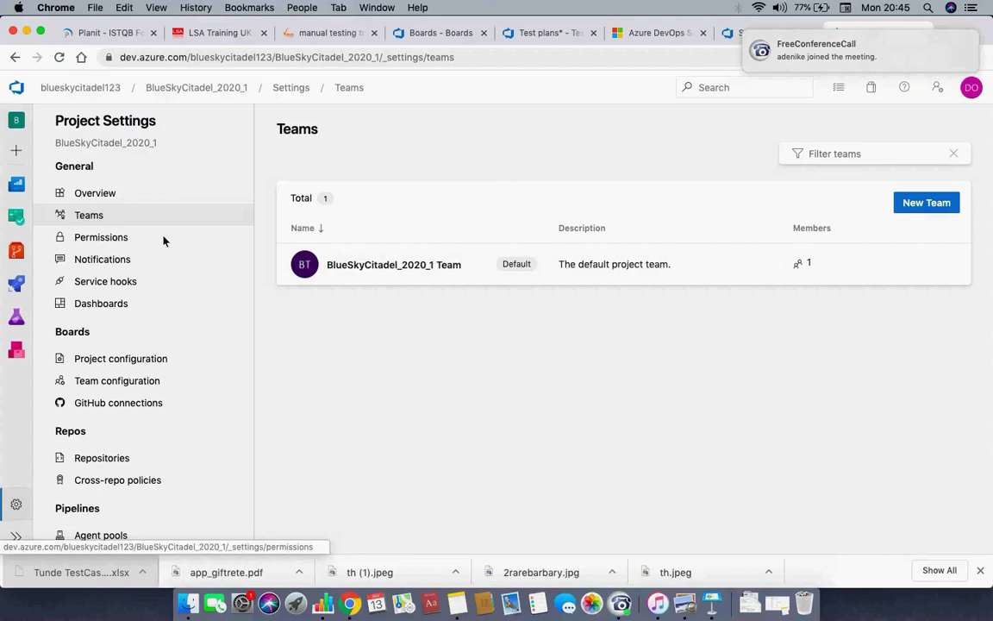
pyautogui.click(86, 242)
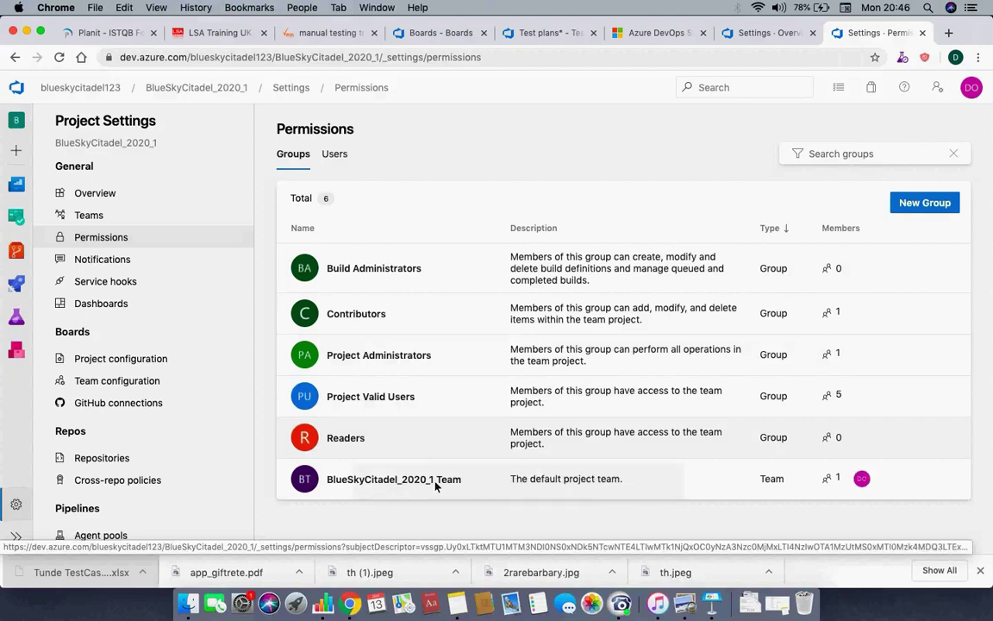
pyautogui.click(102, 259)
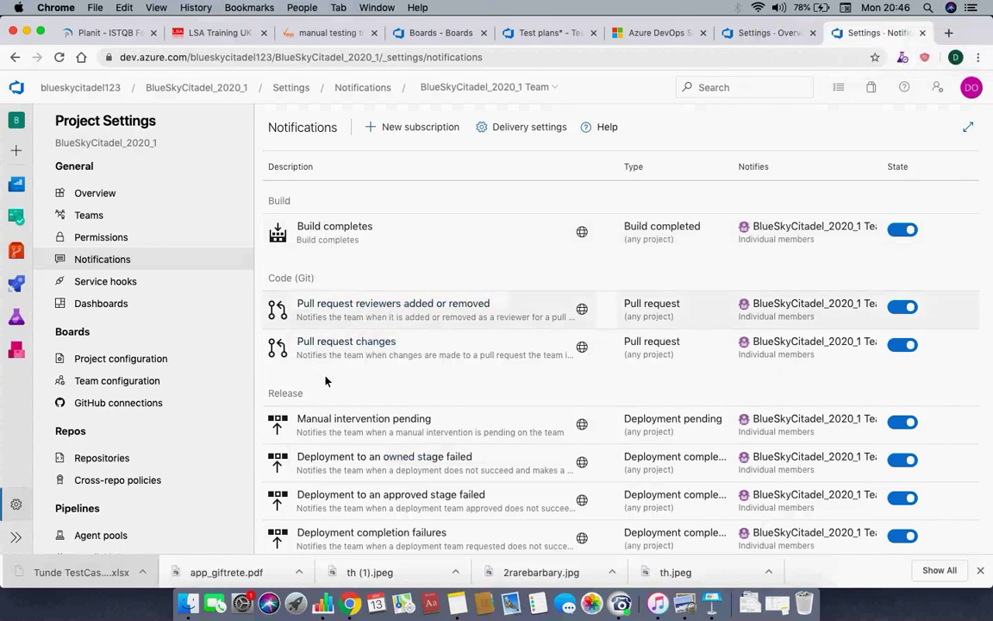
pyautogui.scroll(-2, 404, 481)
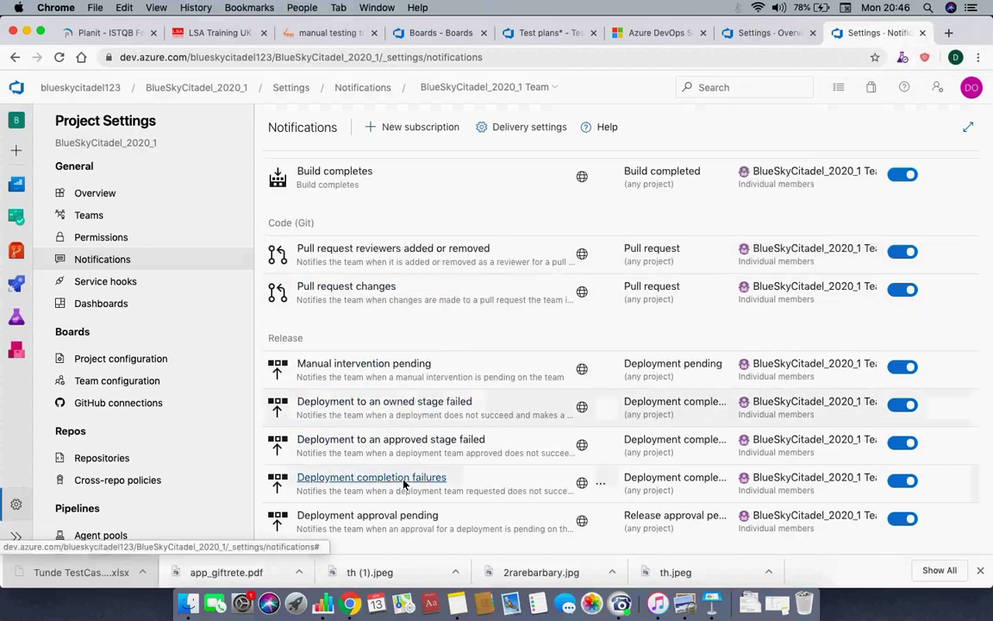
pyautogui.scroll(2, 404, 483)
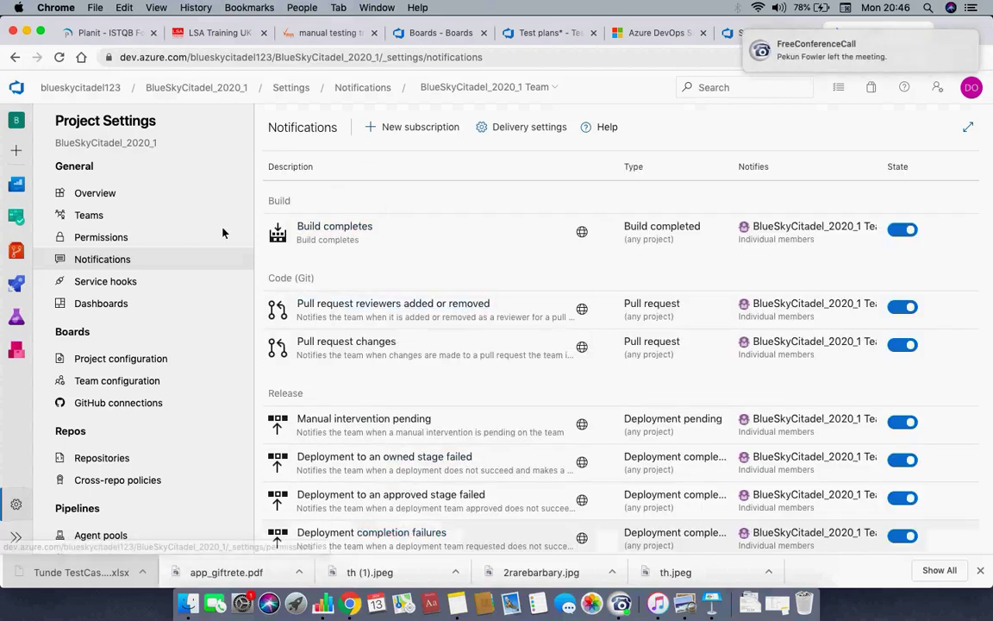
pyautogui.click(84, 282)
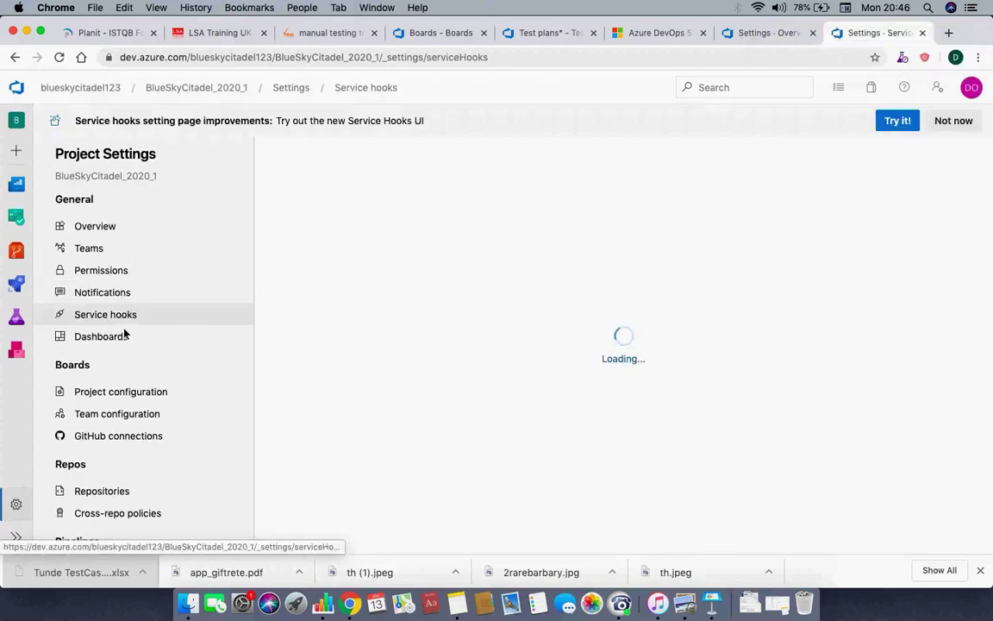
# Step: Review the team's dashboard permissions and switch Delete dashboards off and back on
pyautogui.click(93, 336)
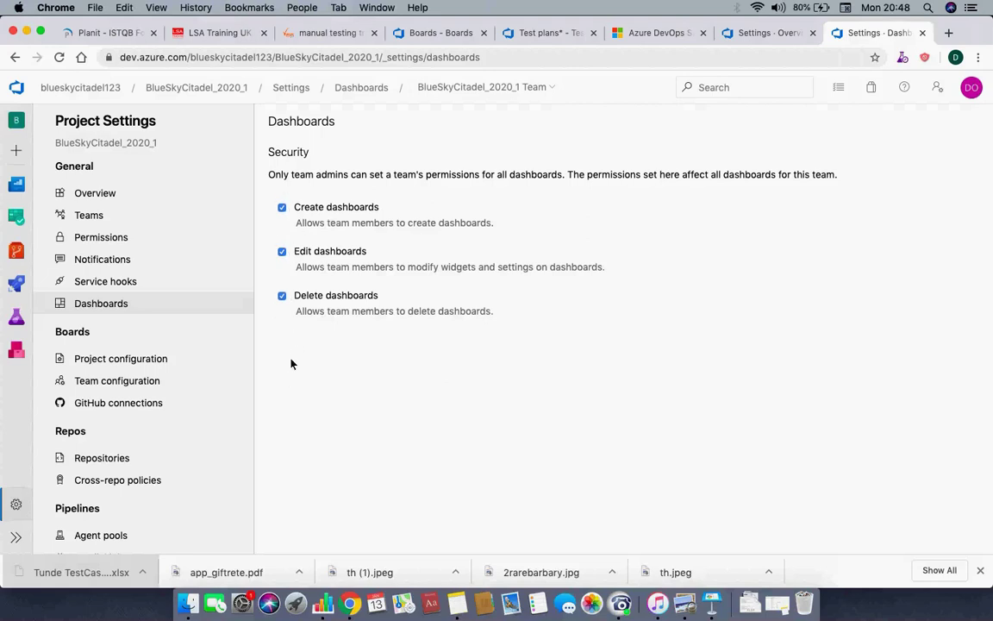
pyautogui.click(282, 296)
pyautogui.click(282, 296)
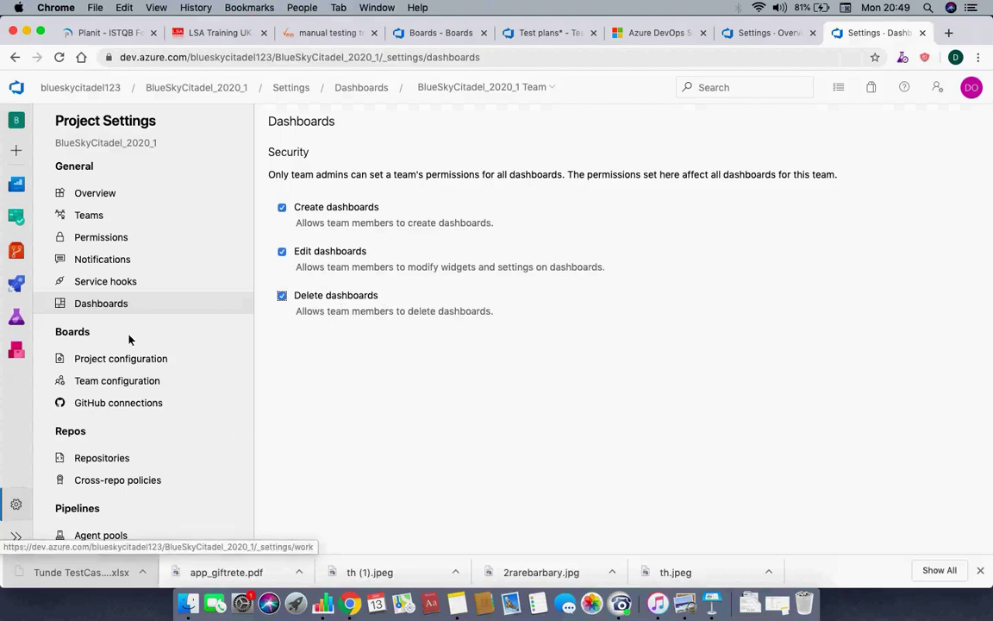
# Step: Open the Sprint 1 iteration in the project configuration and set its start date to 14/01/2020
pyautogui.click(123, 364)
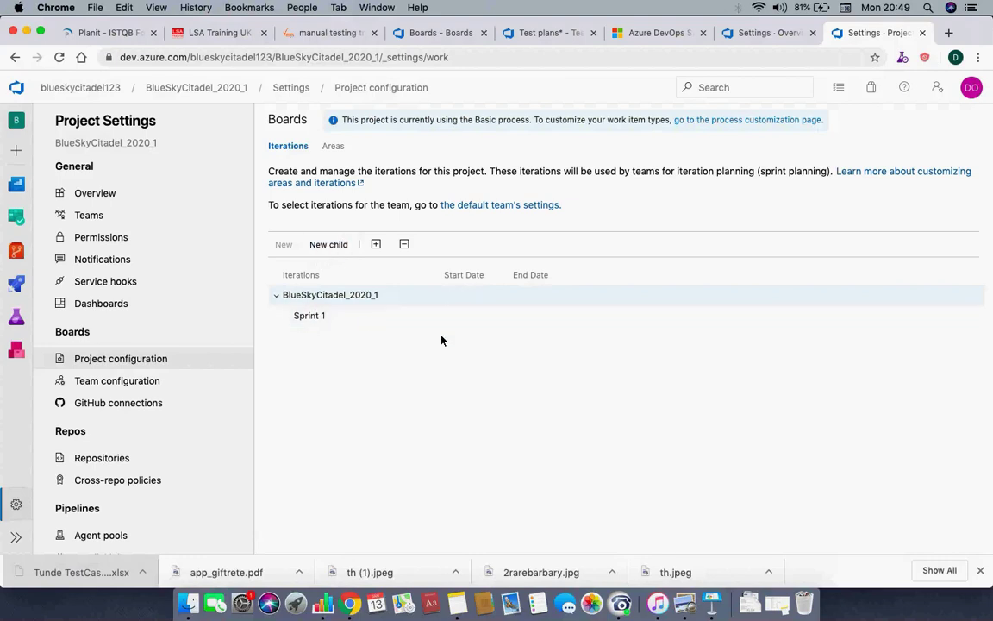
pyautogui.click(463, 320)
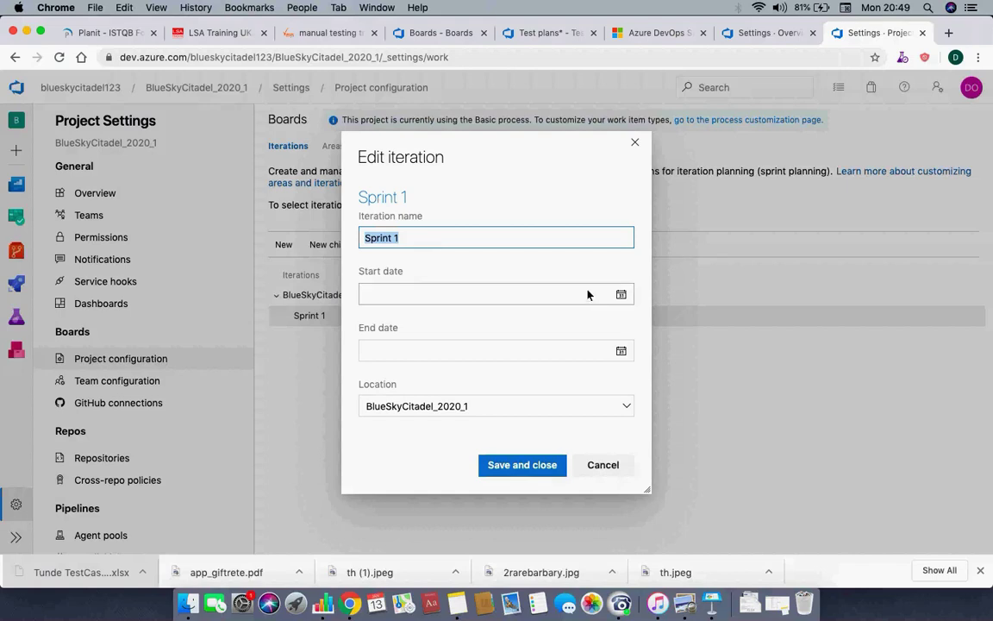
pyautogui.click(621, 296)
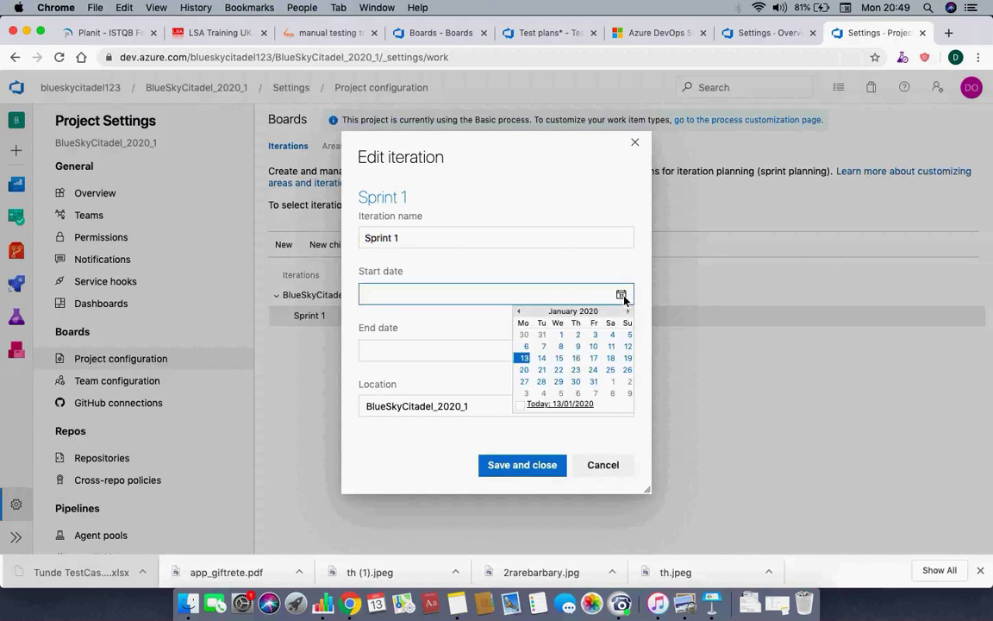
pyautogui.click(527, 360)
pyautogui.click(623, 351)
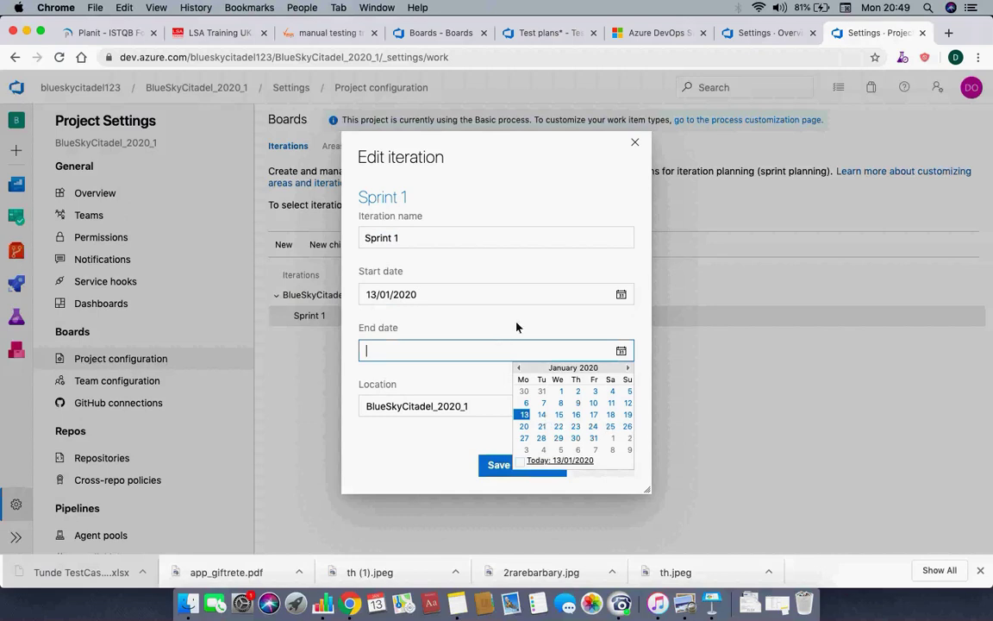
pyautogui.click(563, 301)
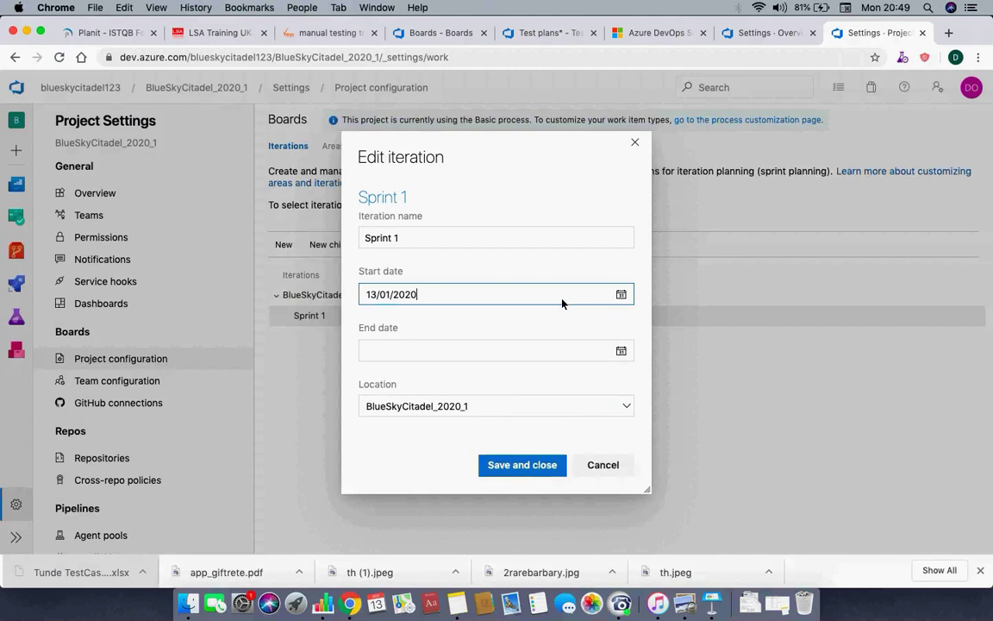
pyautogui.click(621, 295)
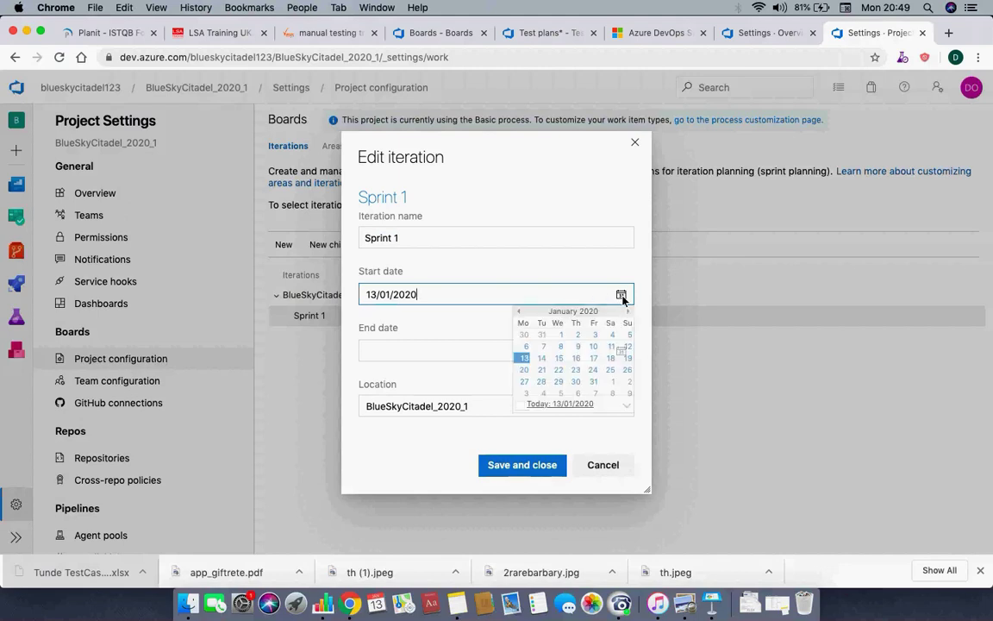
pyautogui.click(542, 358)
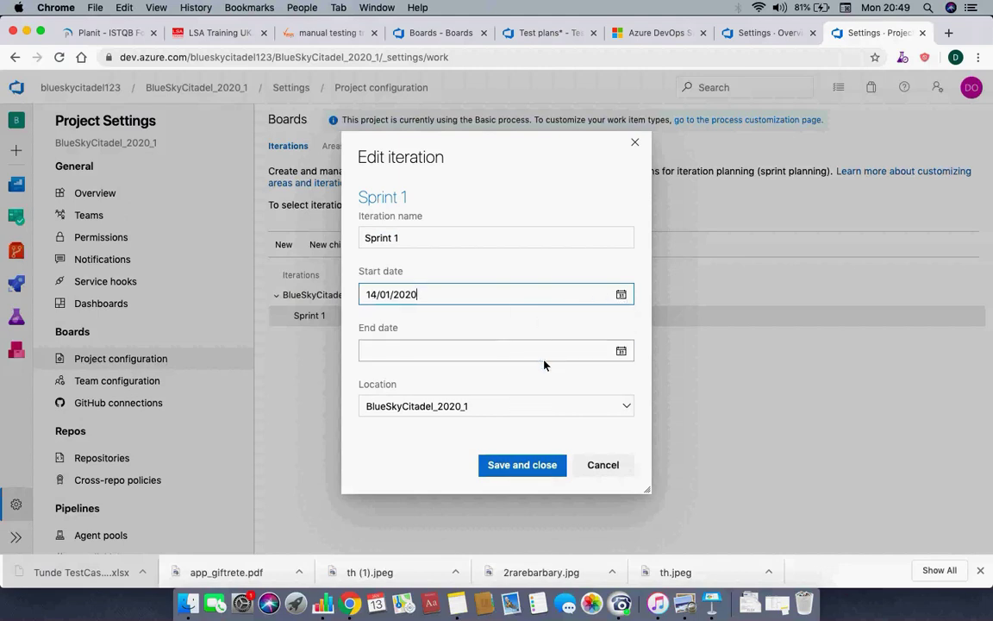
# Step: Set Sprint 1's end date to 27/01/2020
pyautogui.click(621, 352)
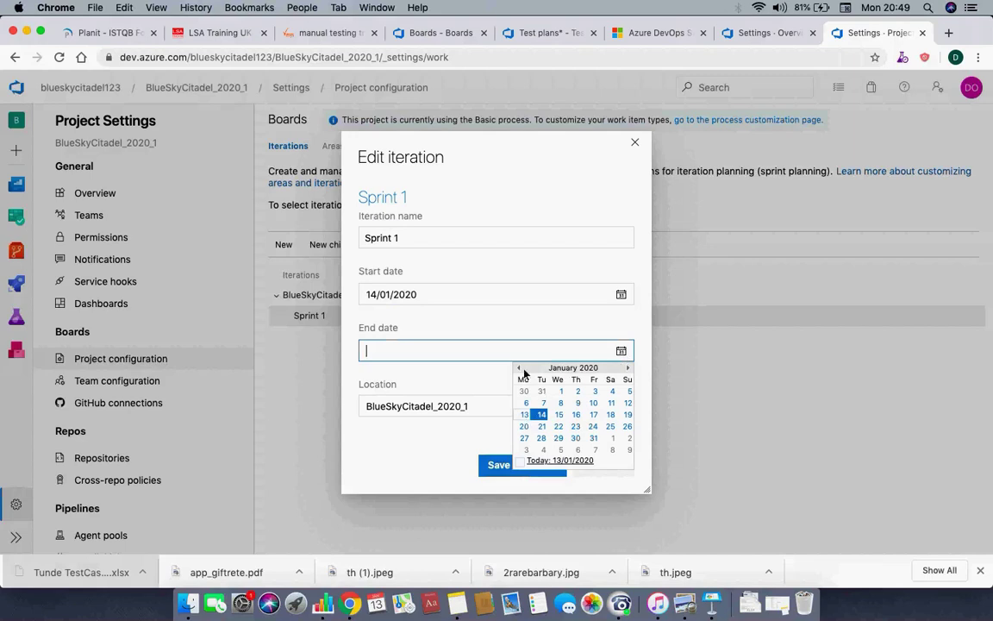
pyautogui.click(525, 430)
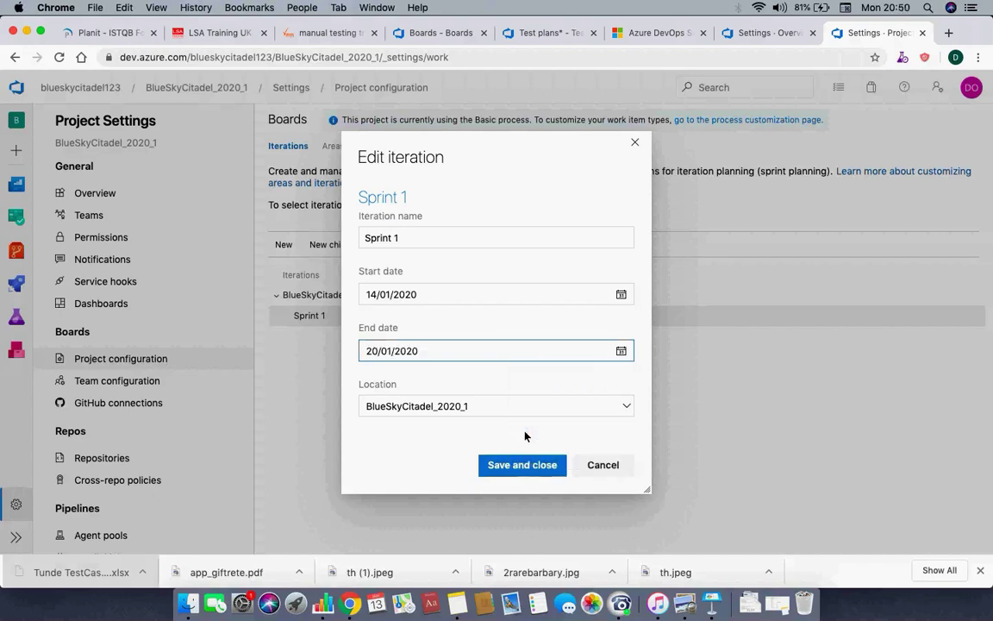
pyautogui.click(621, 359)
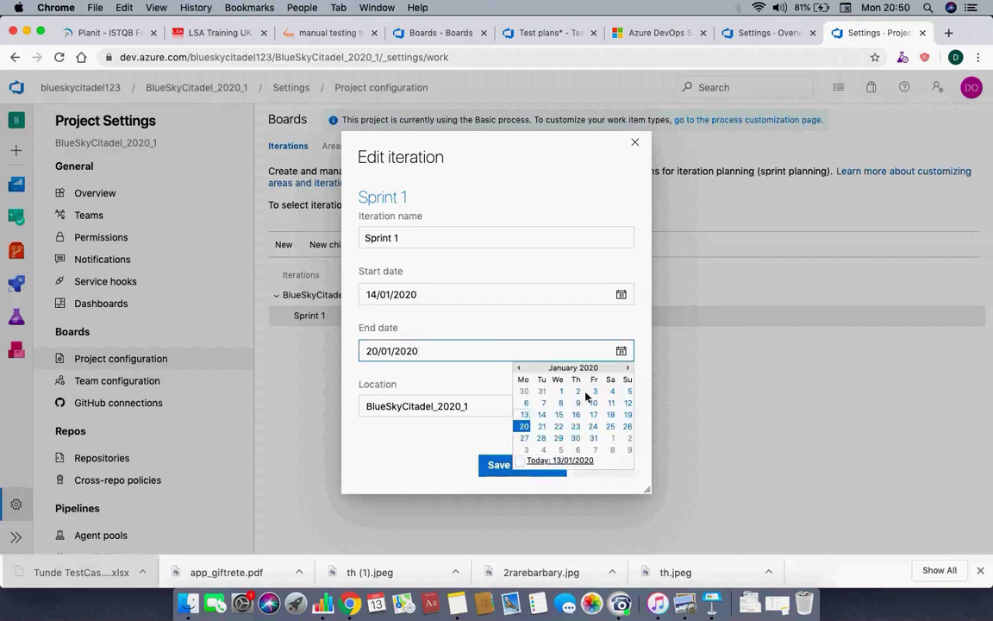
pyautogui.click(525, 438)
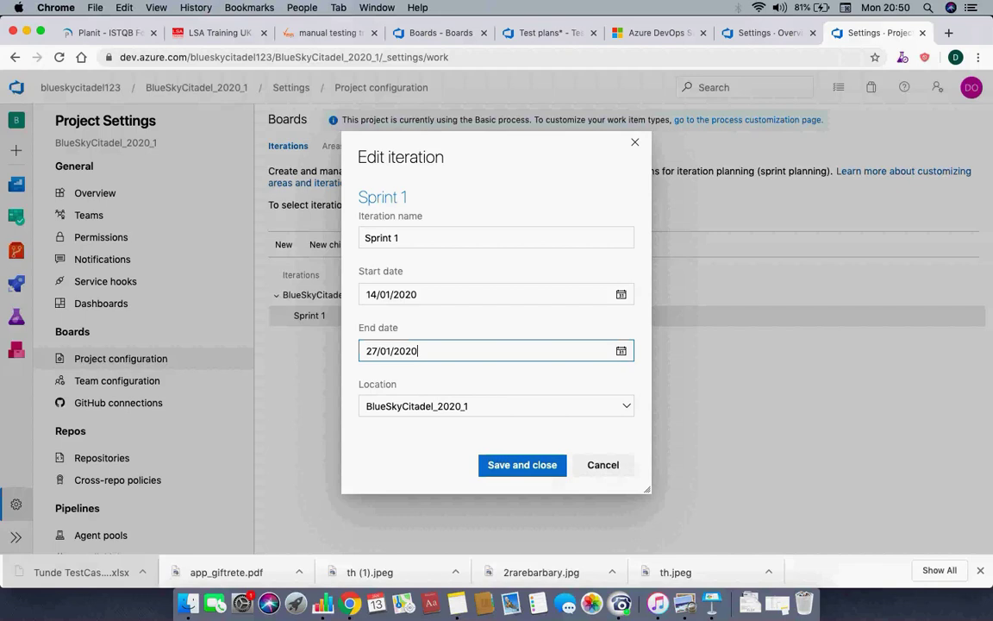
# Step: Save the Sprint 1 dates and add a child iteration Sprint 2 under BlueSkyCitadel_2020_1, running from 28/01/2020 to 10/02/2020
pyautogui.click(515, 470)
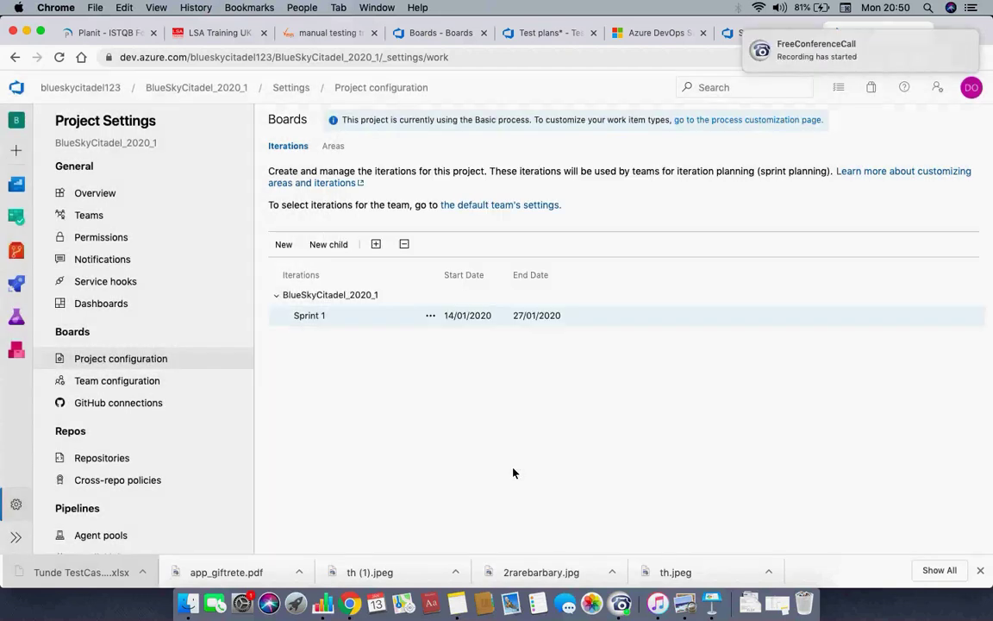
pyautogui.click(315, 295)
pyautogui.click(329, 244)
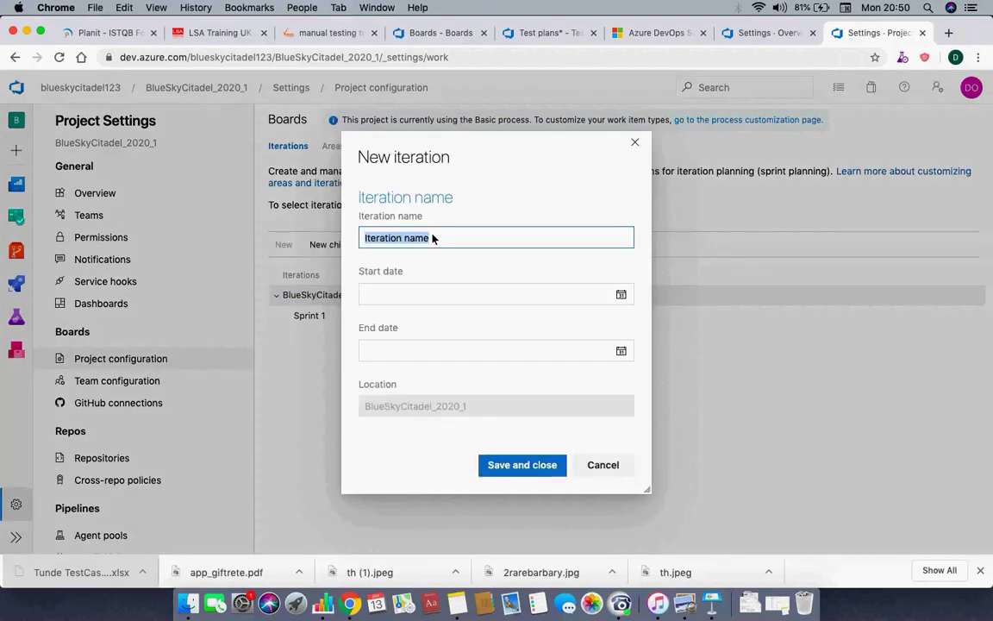
pyautogui.write('Sp')
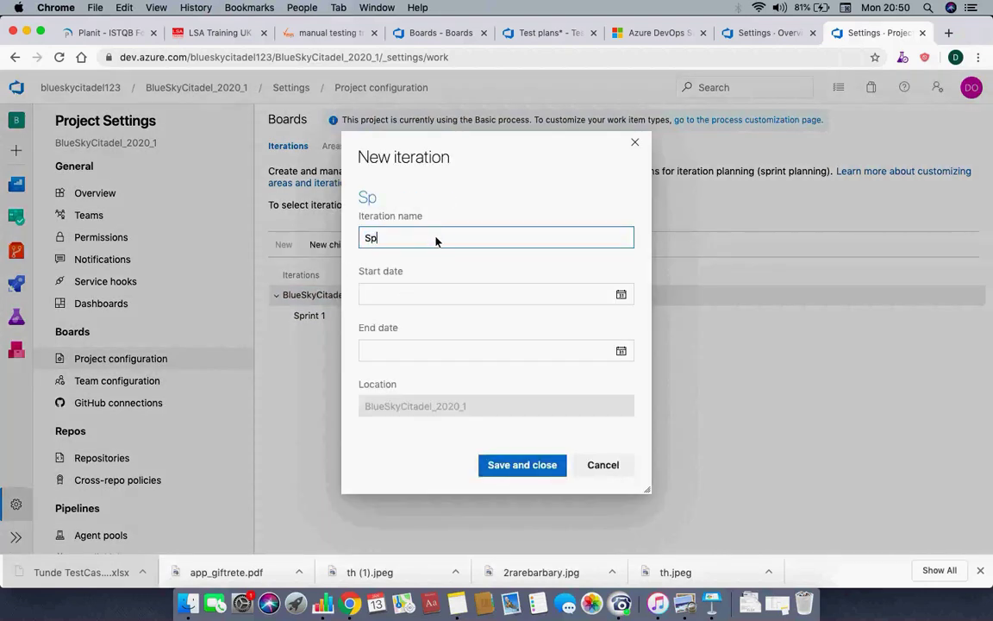
pyautogui.write('rint 2')
pyautogui.click(621, 295)
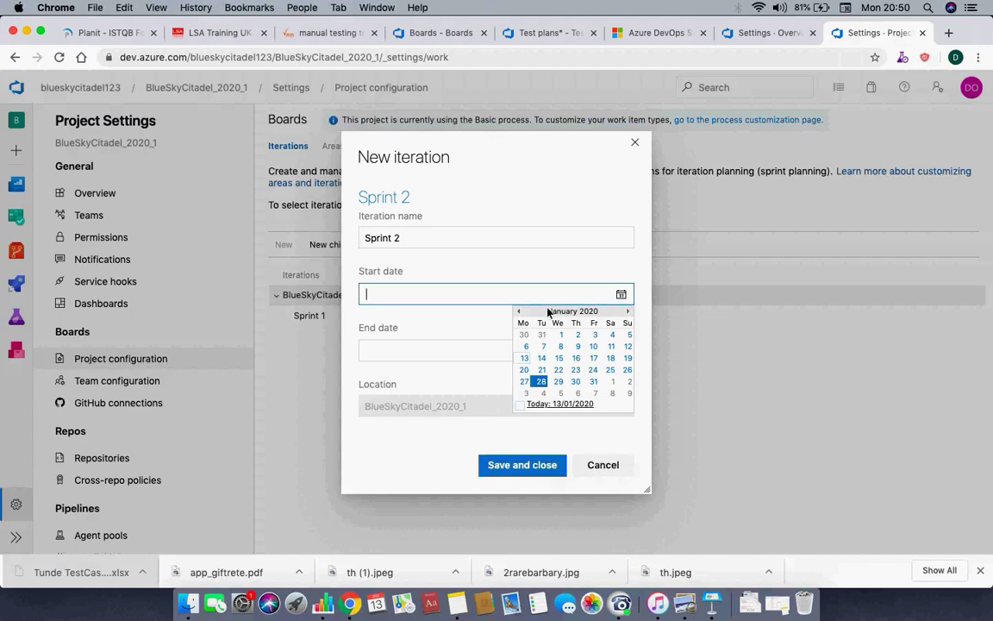
pyautogui.click(540, 384)
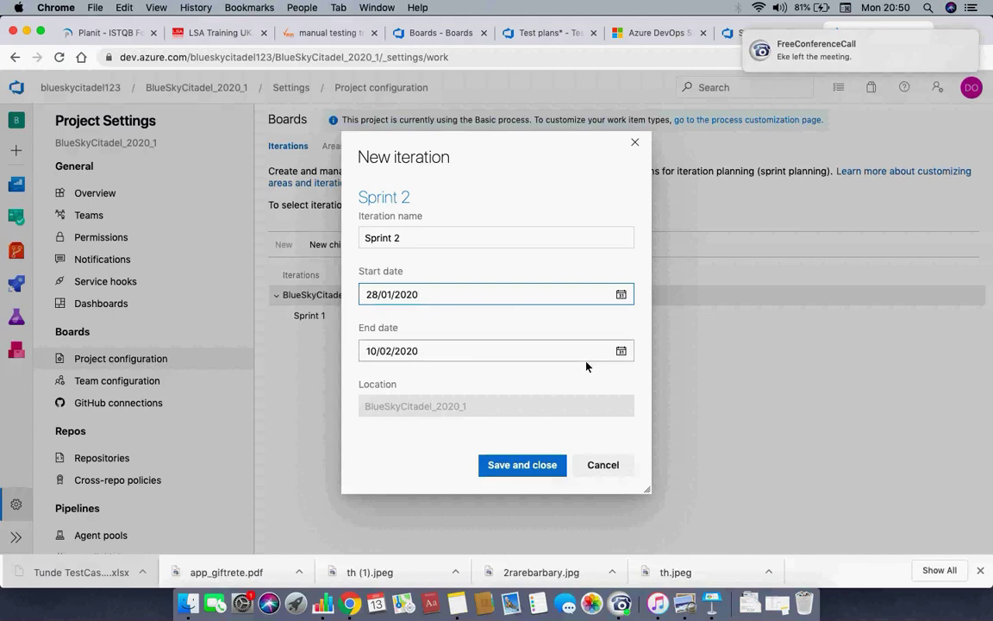
pyautogui.click(621, 351)
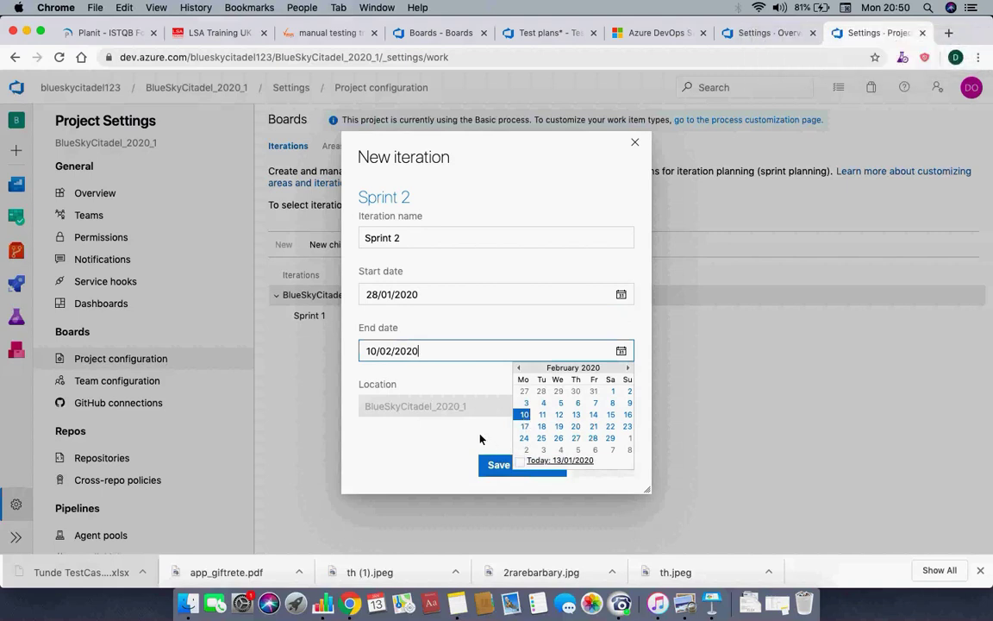
pyautogui.click(447, 440)
pyautogui.click(543, 467)
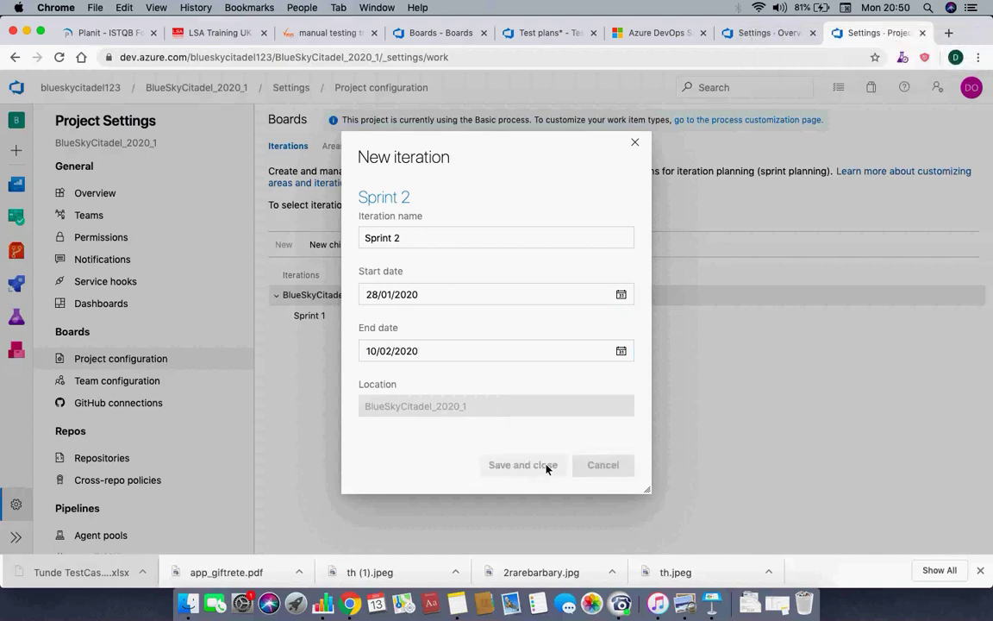
# Step: Add a child iteration named Sprint 3 under BlueSkyCitadel_2020_1, running from 11/02/2020 to 24/02/2020, and save it
pyautogui.click(328, 245)
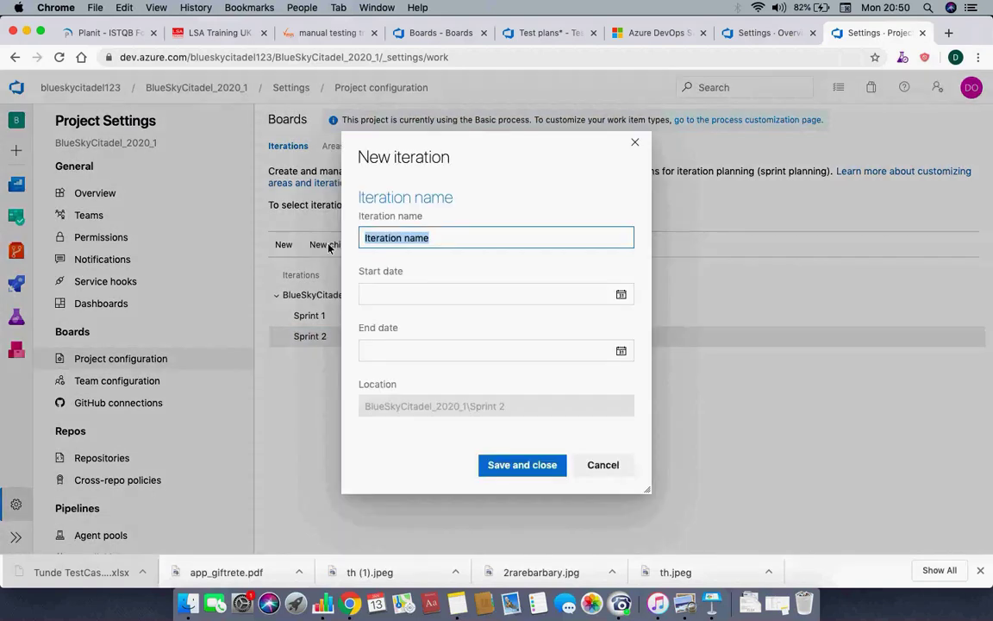
pyautogui.click(626, 469)
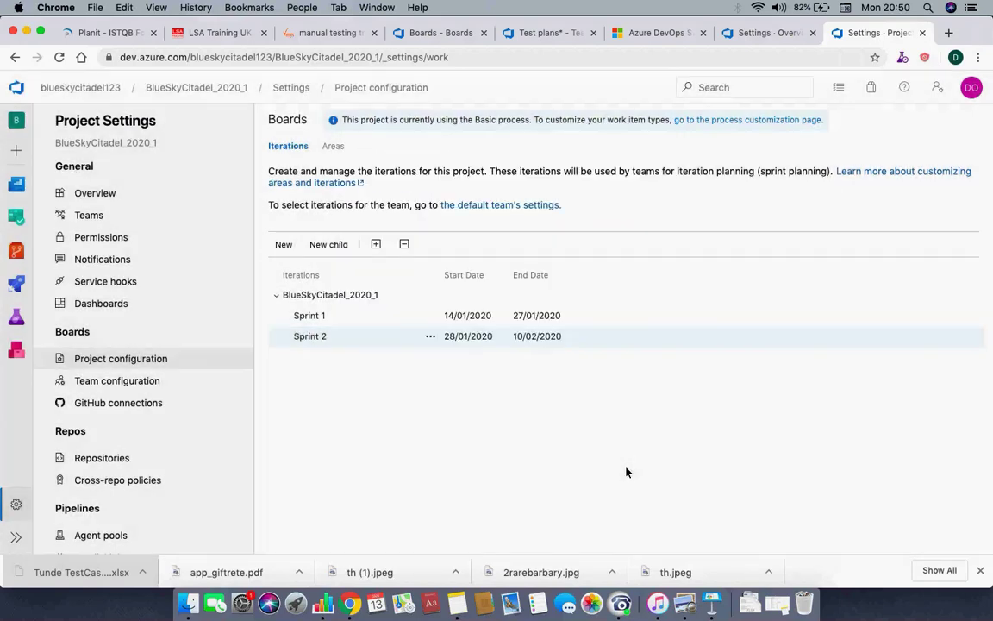
pyautogui.click(326, 296)
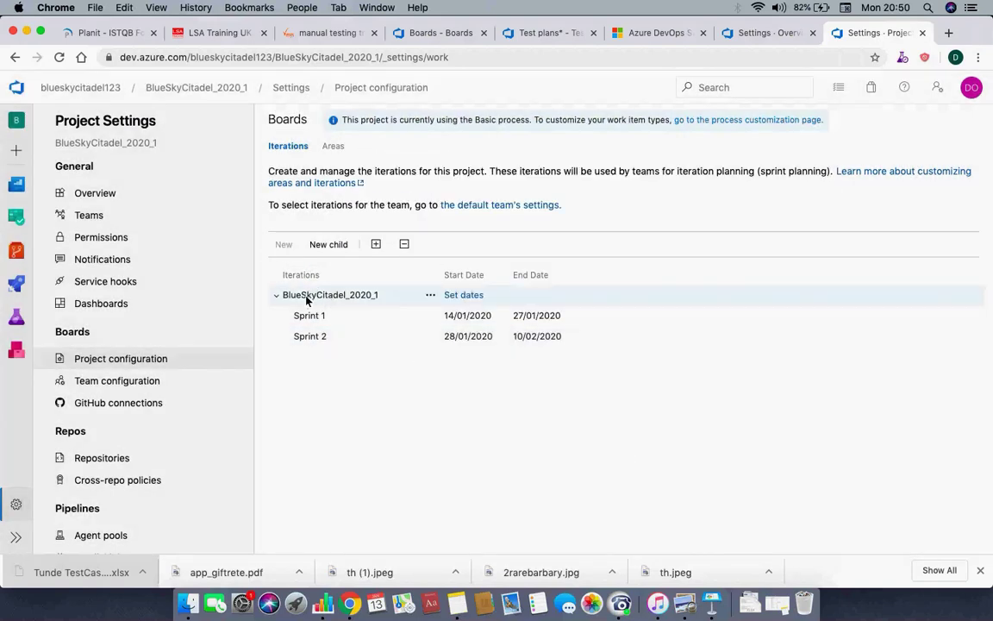
pyautogui.click(328, 244)
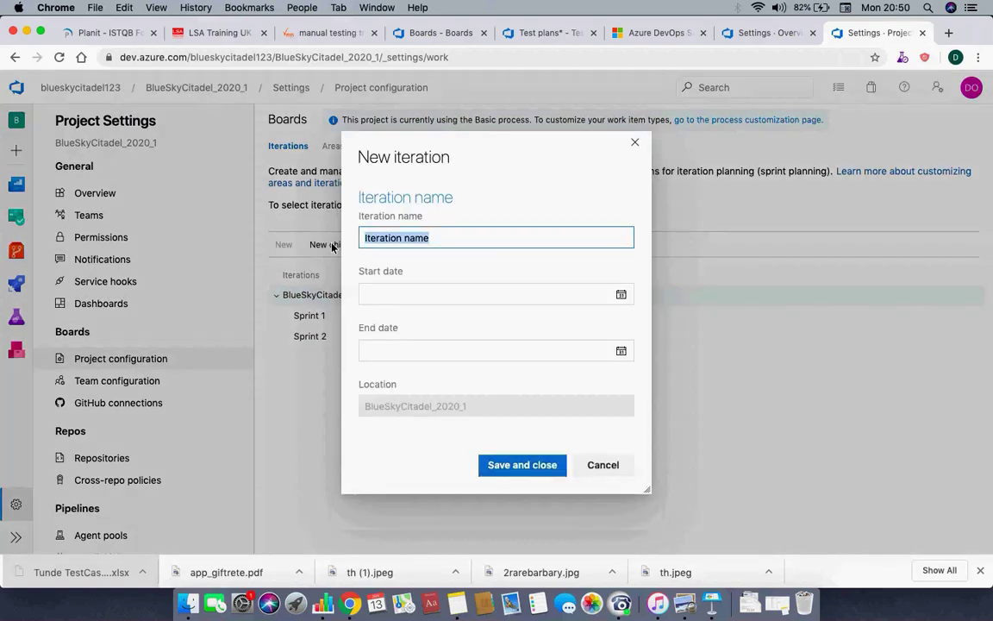
pyautogui.write('Sp')
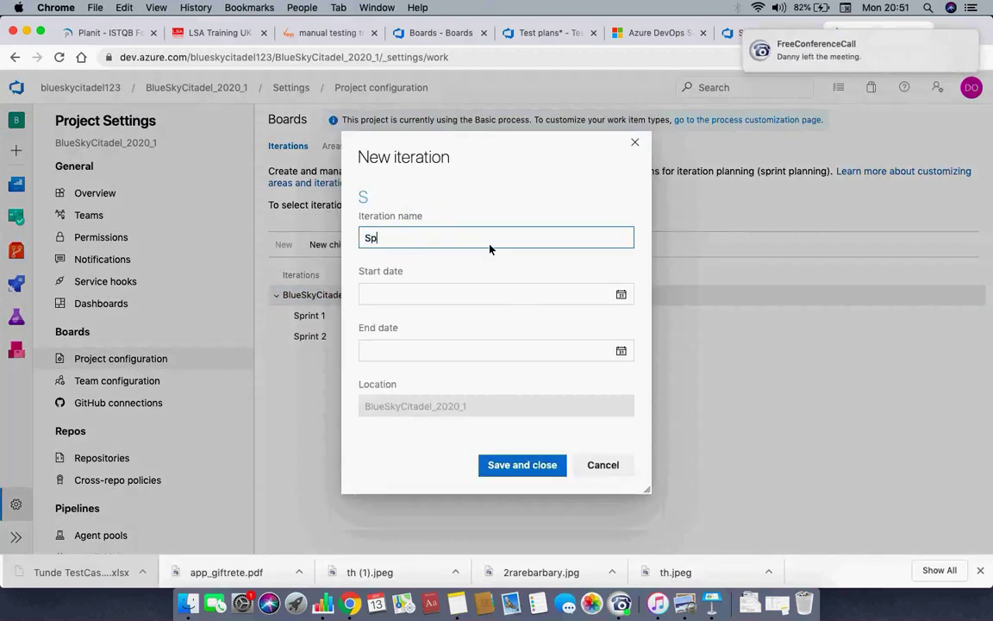
pyautogui.write('rint 3')
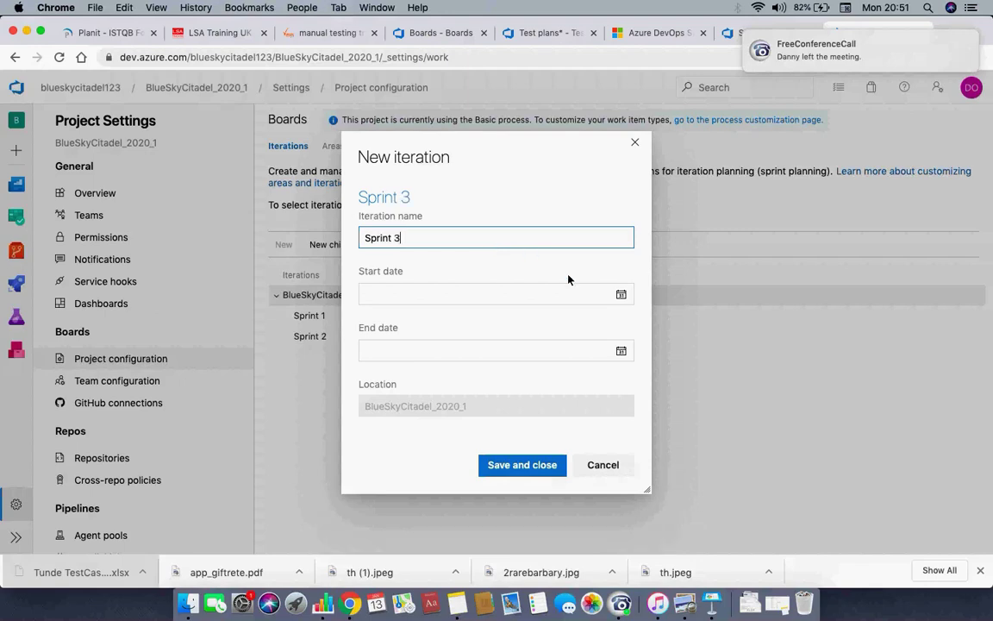
pyautogui.click(622, 295)
pyautogui.click(542, 358)
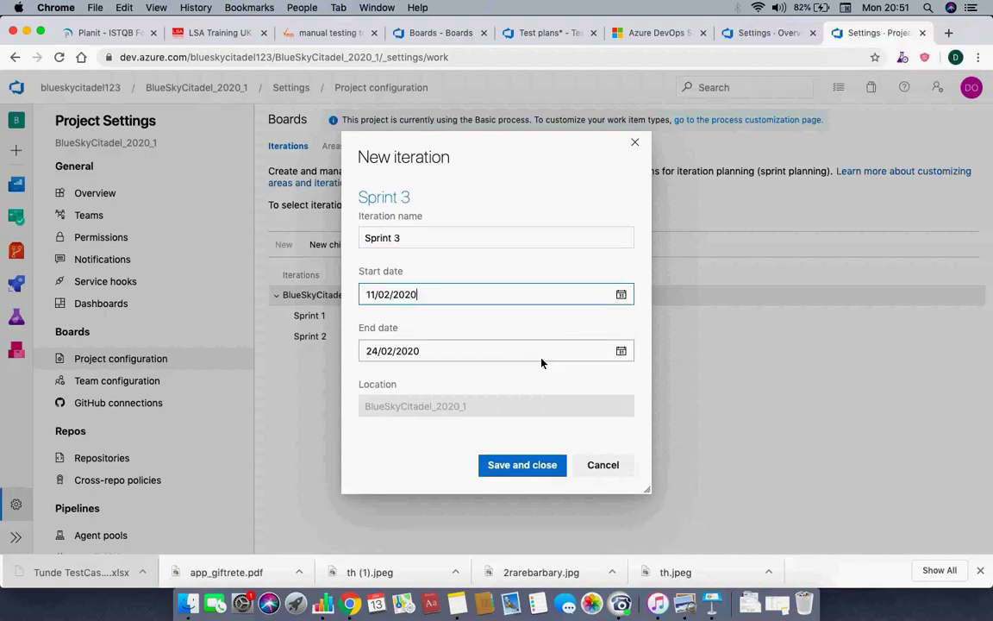
pyautogui.click(522, 465)
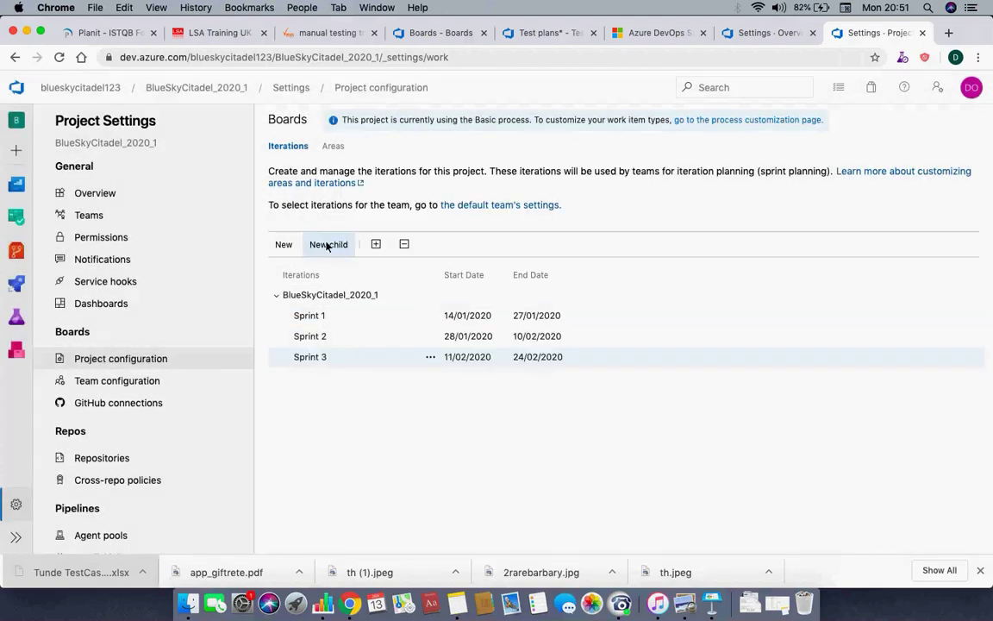
# Step: Add a child iteration named Iteration 4 under BlueSkyCitadel_2020_1, running from 25/02/2020 to 09/03/2020, and save it
pyautogui.click(330, 294)
pyautogui.click(328, 248)
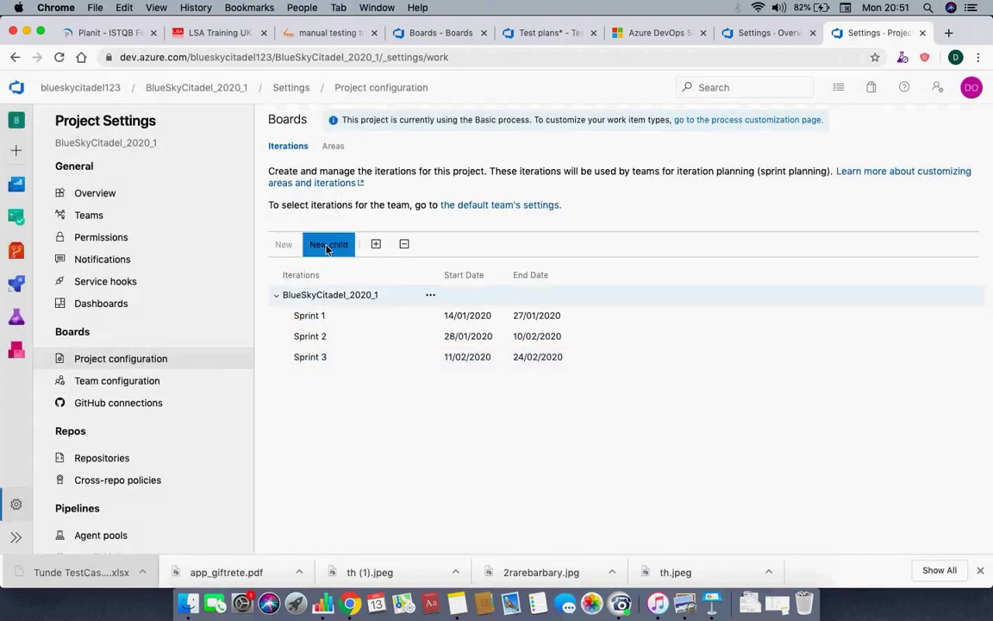
pyautogui.write('Iterat')
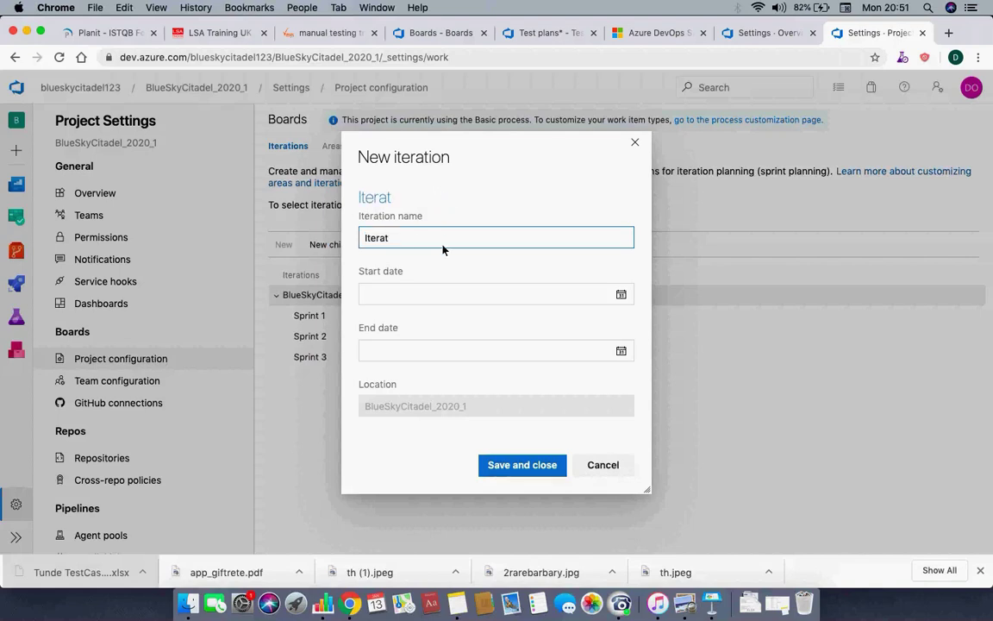
pyautogui.write('ion 4')
pyautogui.click(619, 295)
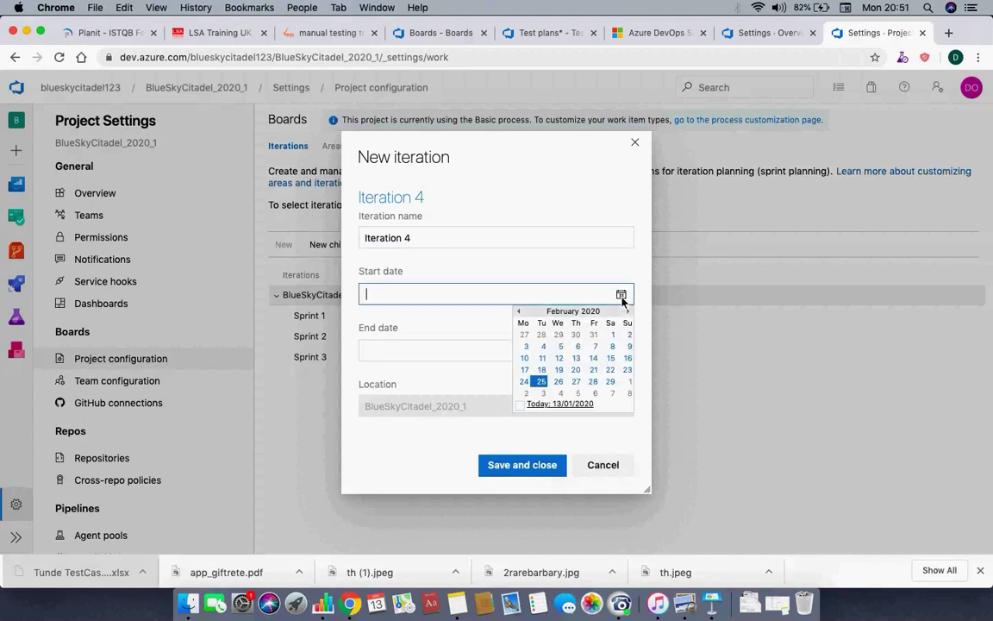
pyautogui.click(541, 381)
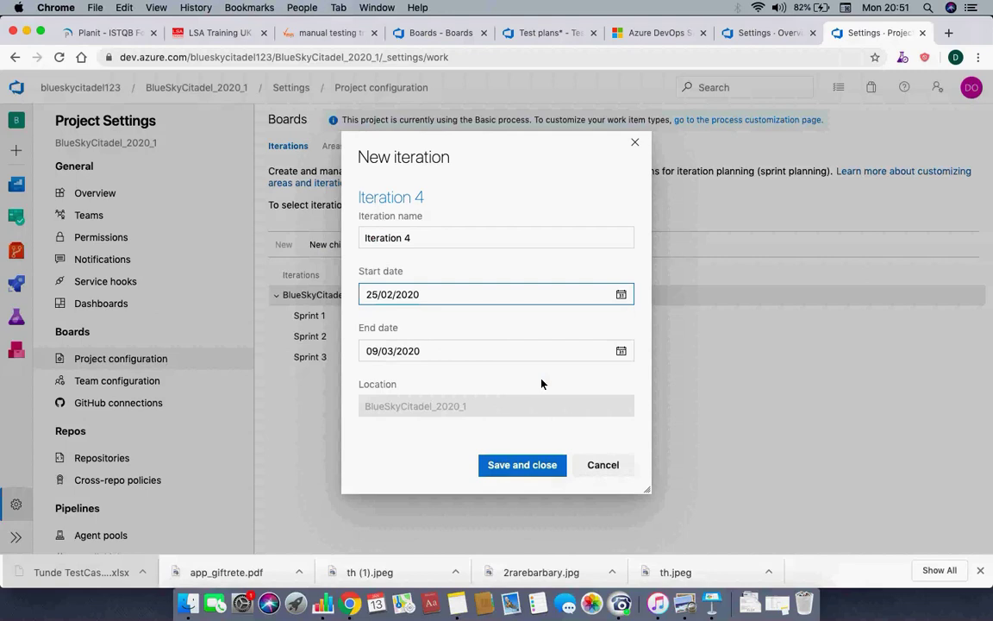
pyautogui.click(534, 459)
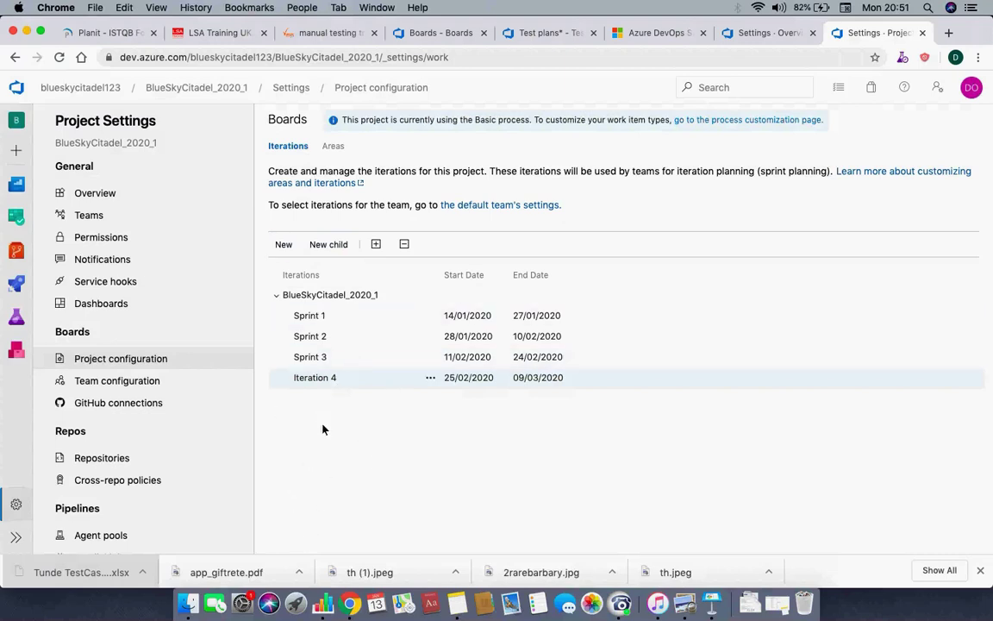
# Step: Open the team configuration and turn off the Epics backlog navigation level
pyautogui.click(129, 381)
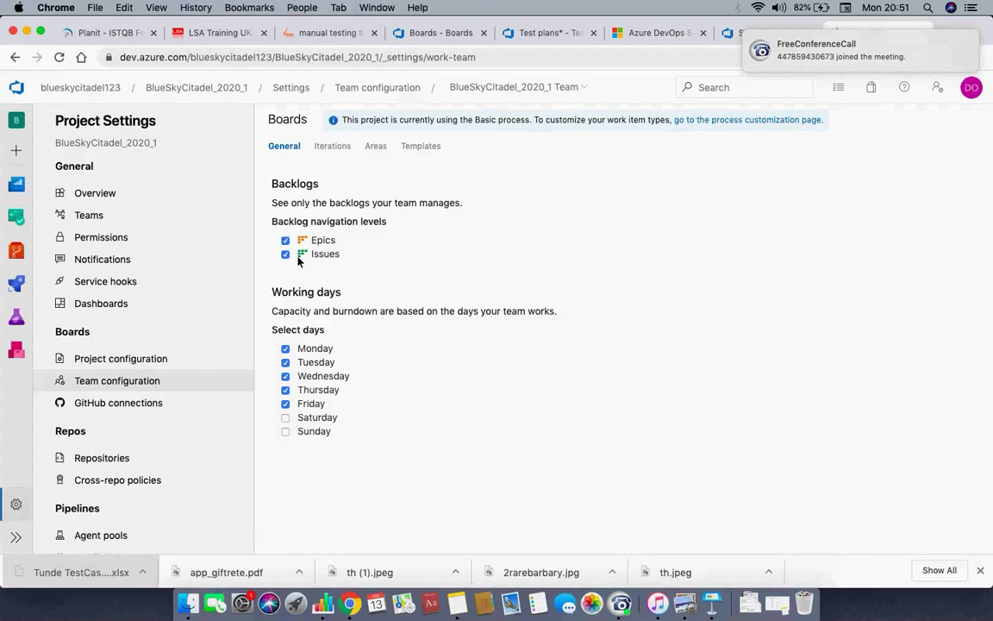
pyautogui.click(284, 243)
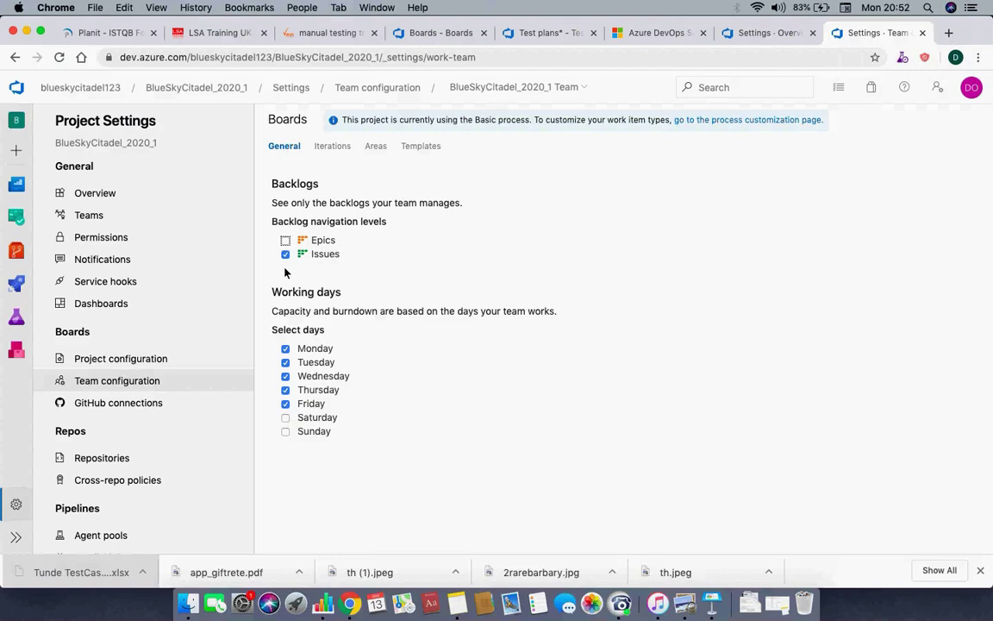
# Step: Add Sprint 2 to the iterations selected for the BlueSkyCitadel_2020_1 Team and save the selection
pyautogui.click(331, 146)
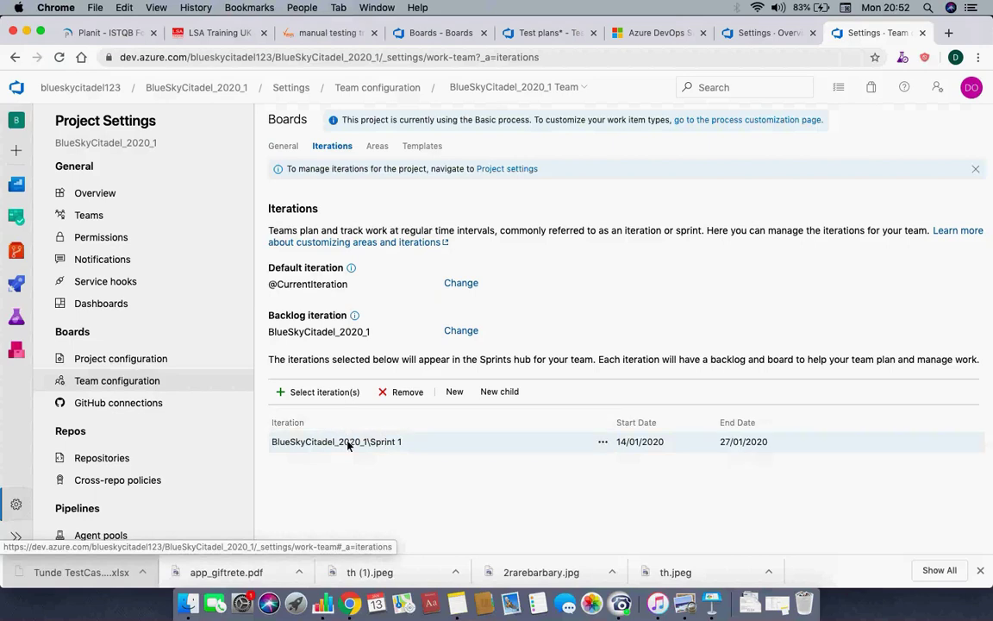
pyautogui.click(320, 393)
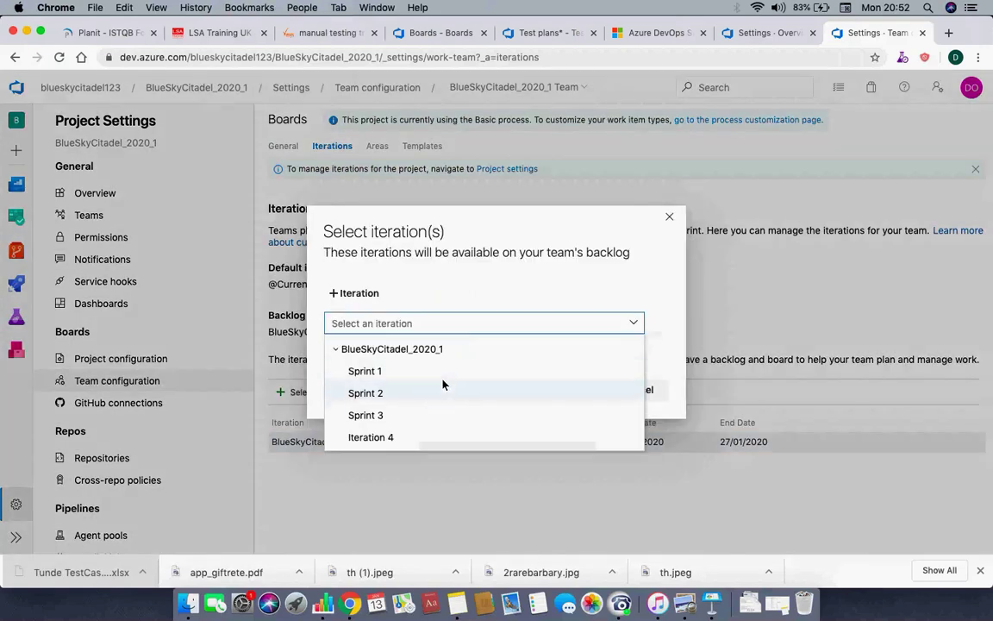
pyautogui.click(350, 373)
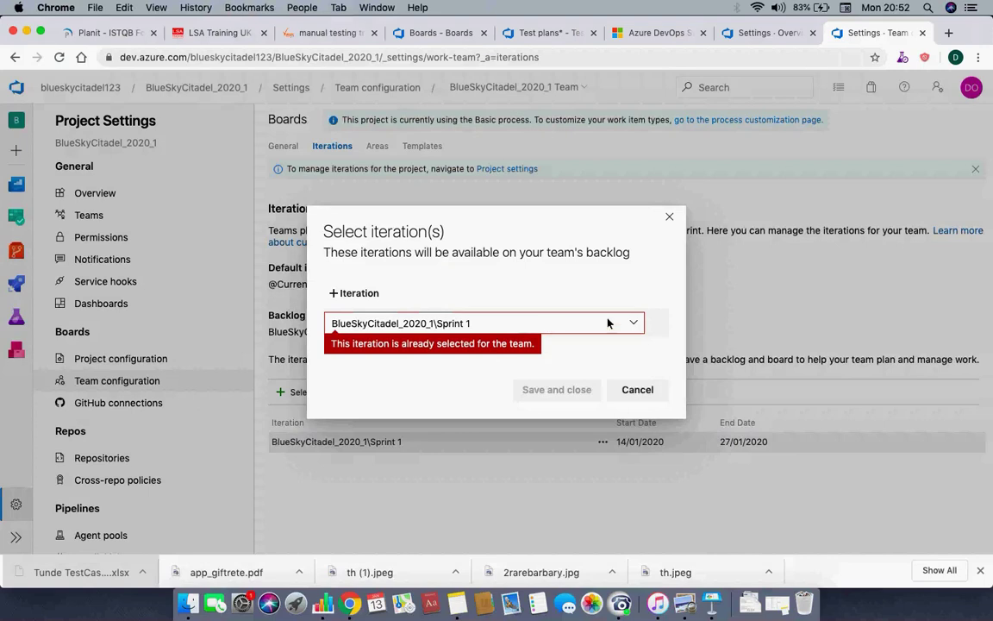
pyautogui.click(636, 323)
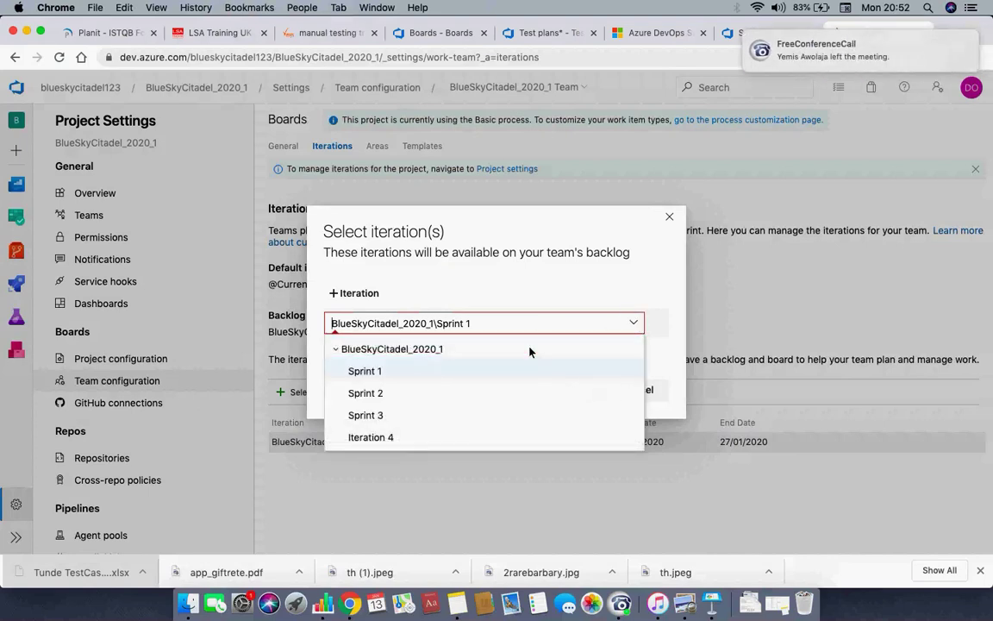
pyautogui.click(350, 394)
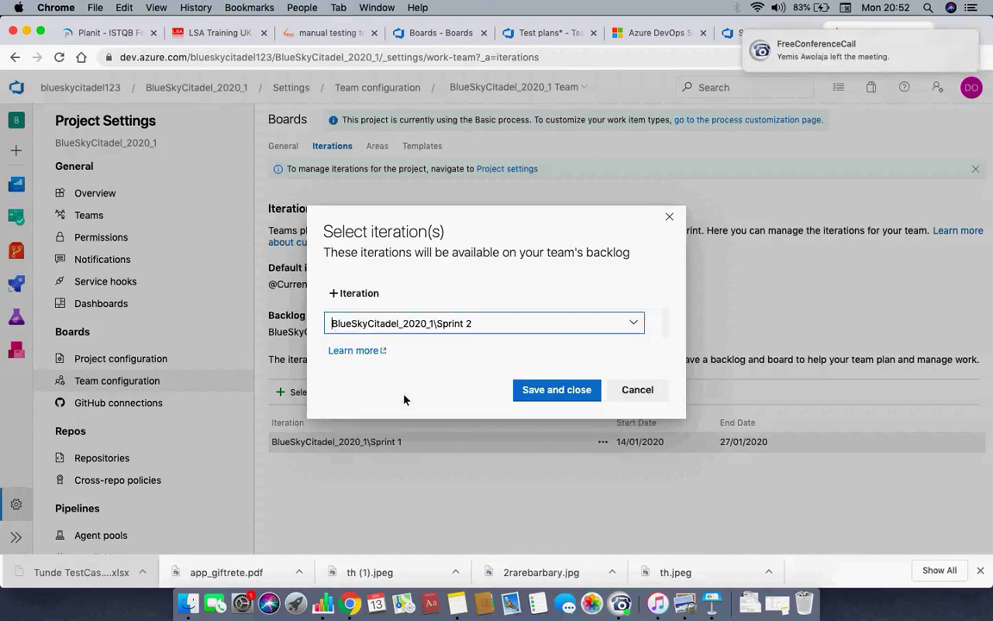
pyautogui.click(552, 390)
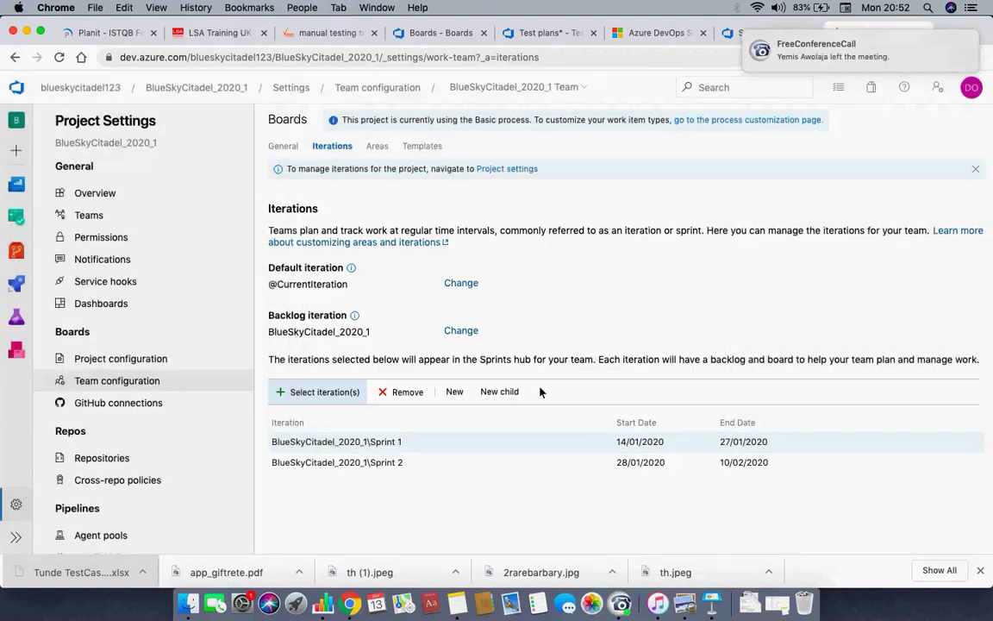
# Step: Select Sprint 3 as a further iteration for the team's backlog and save the selection
pyautogui.click(303, 391)
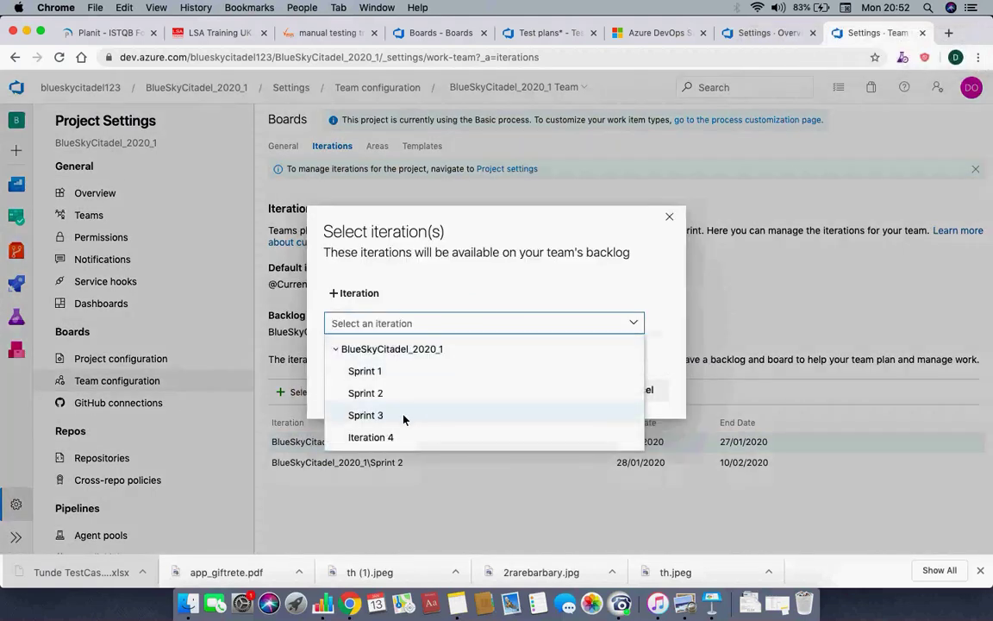
pyautogui.click(404, 415)
pyautogui.click(559, 391)
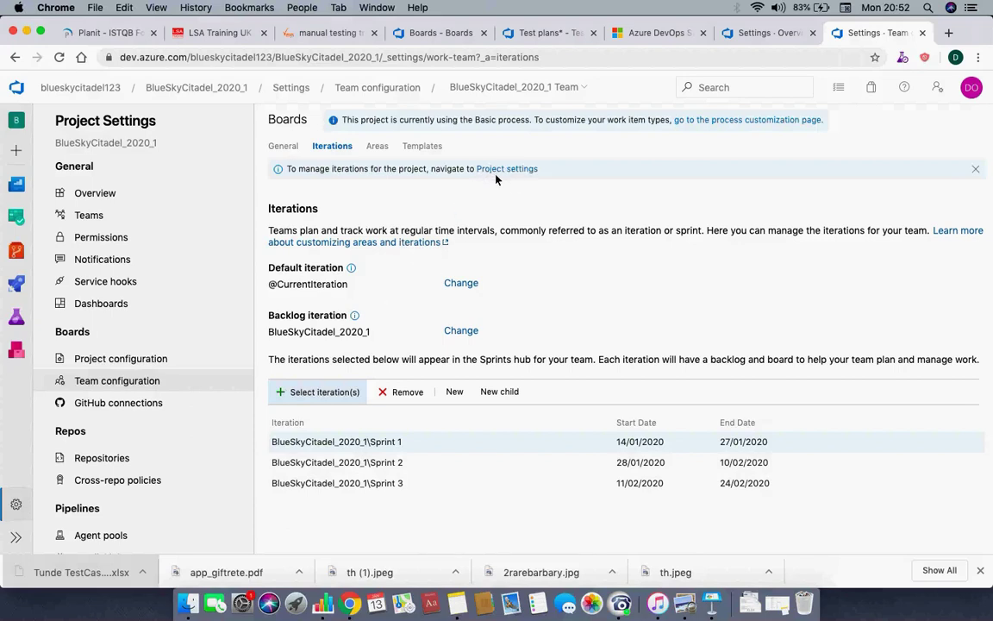
# Step: Look through the project's GitHub connections page and its repository security settings
pyautogui.scroll(-5, 200, 422)
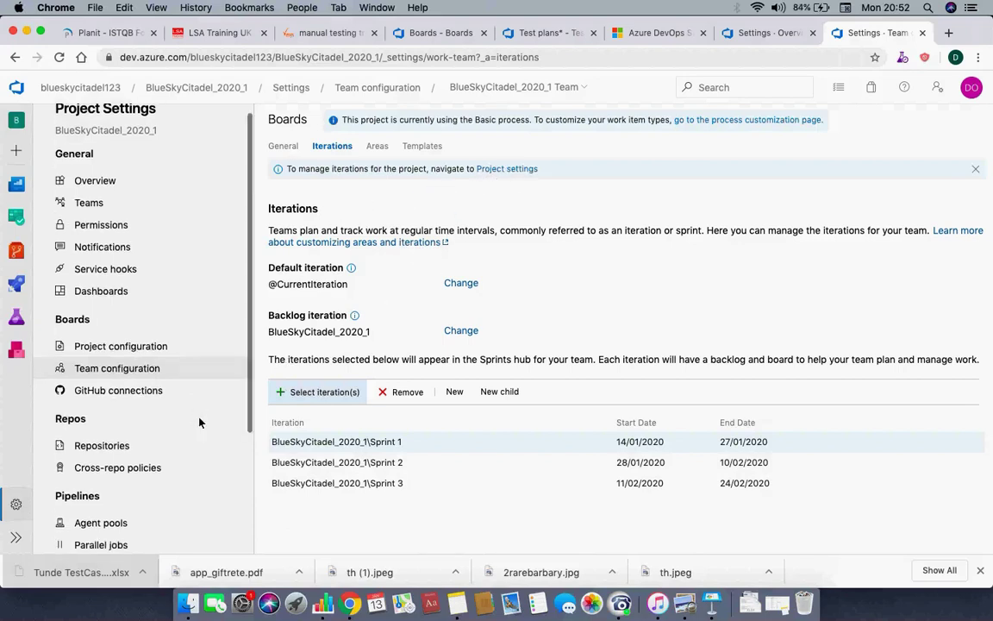
pyautogui.scroll(-1, 199, 422)
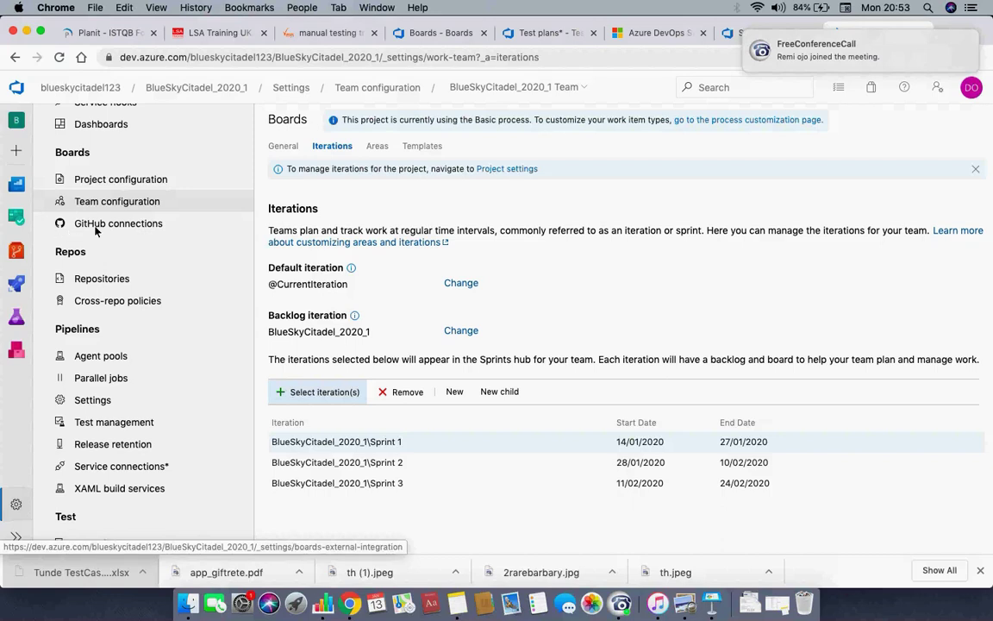
pyautogui.click(130, 222)
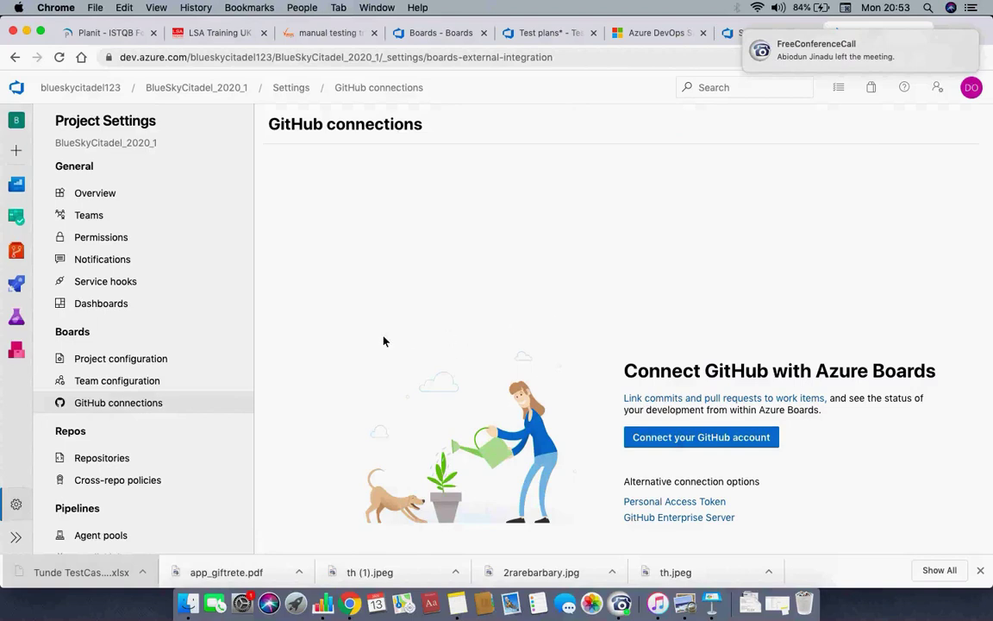
pyautogui.scroll(-5, 194, 402)
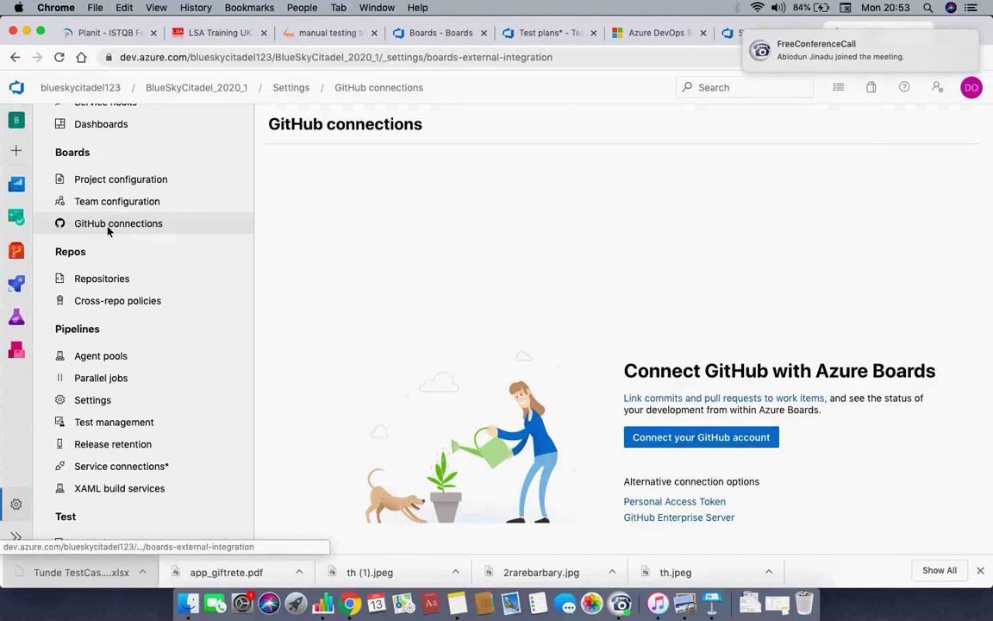
pyautogui.click(105, 281)
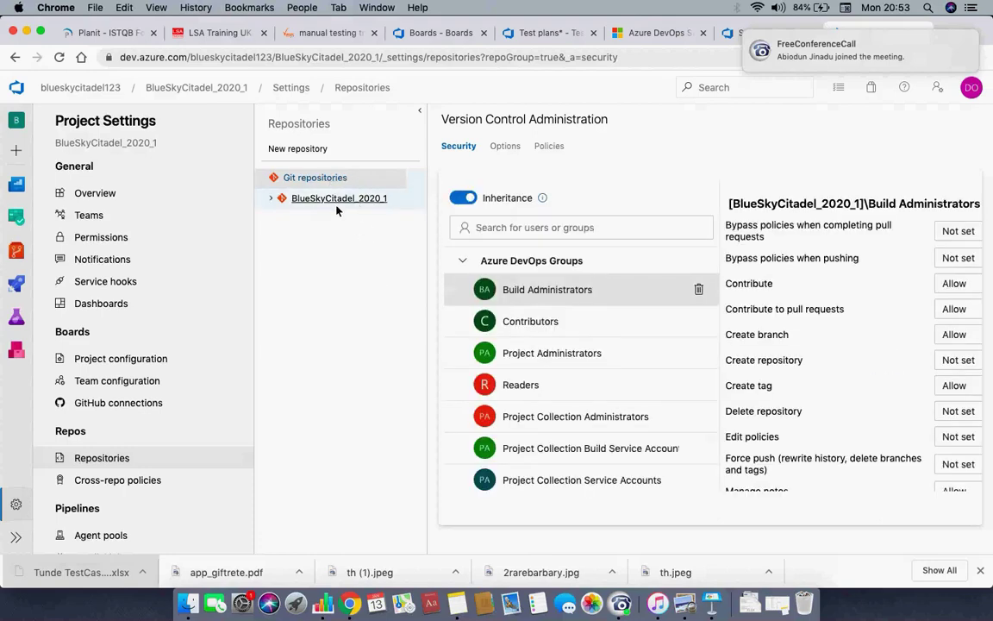
# Step: Examine the security permissions of the BlueSkyCitadel_2020_1 repository and open the project's cross-repo branch protection policies
pyautogui.click(325, 200)
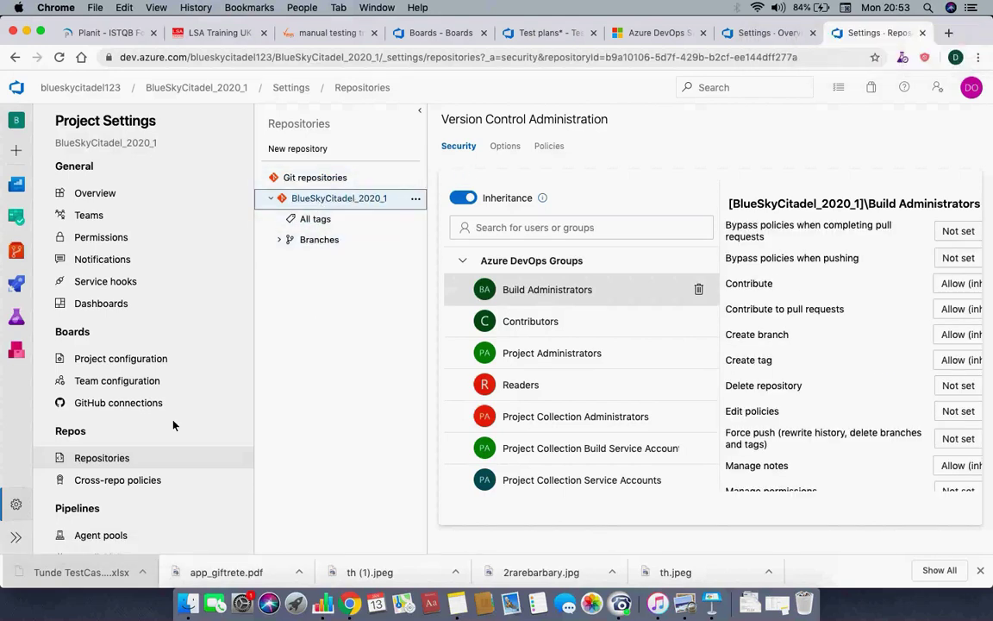
pyautogui.scroll(-2, 215, 369)
pyautogui.click(122, 388)
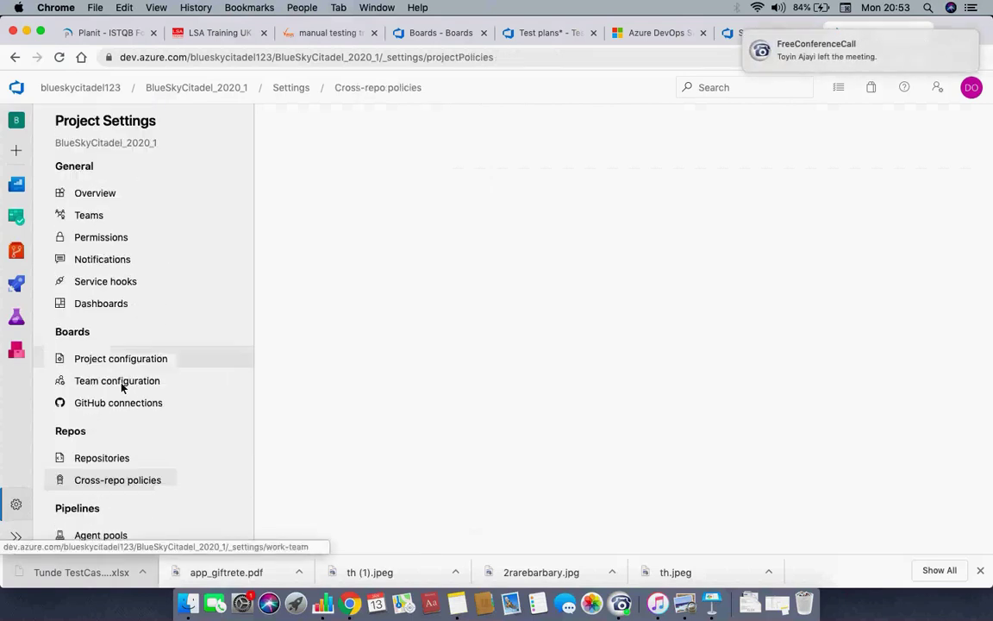
# Step: Review the project's test management settings for flaky test detection and its test run retention settings
pyautogui.scroll(-4, 127, 395)
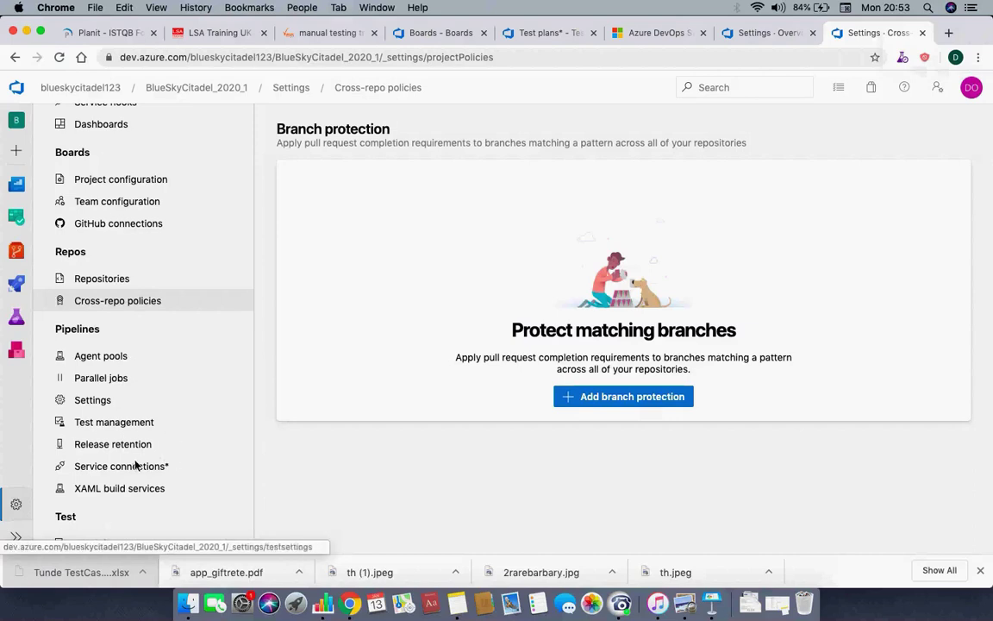
pyautogui.click(113, 422)
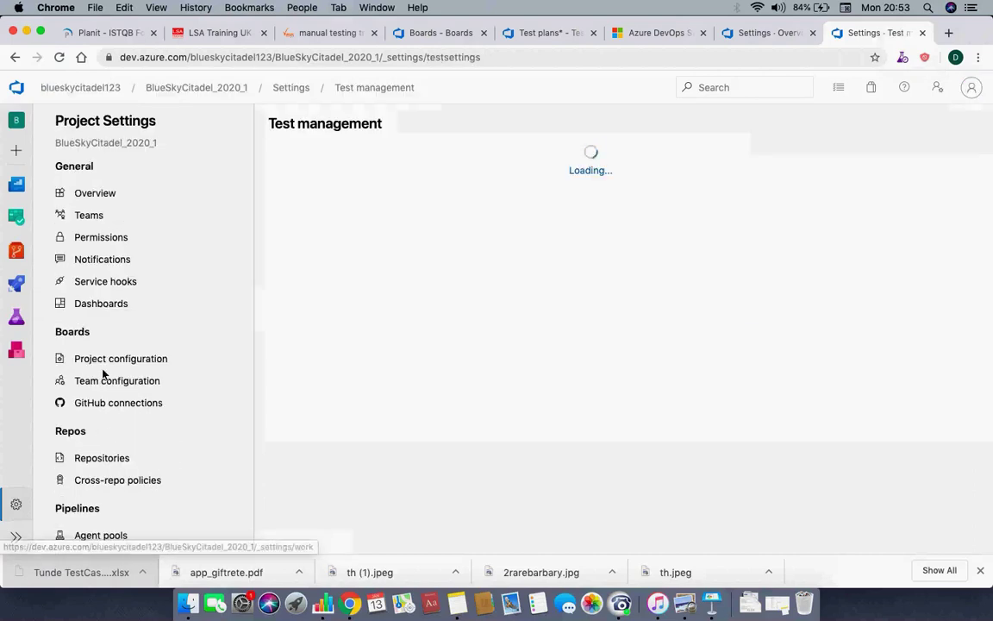
pyautogui.scroll(-3, 156, 390)
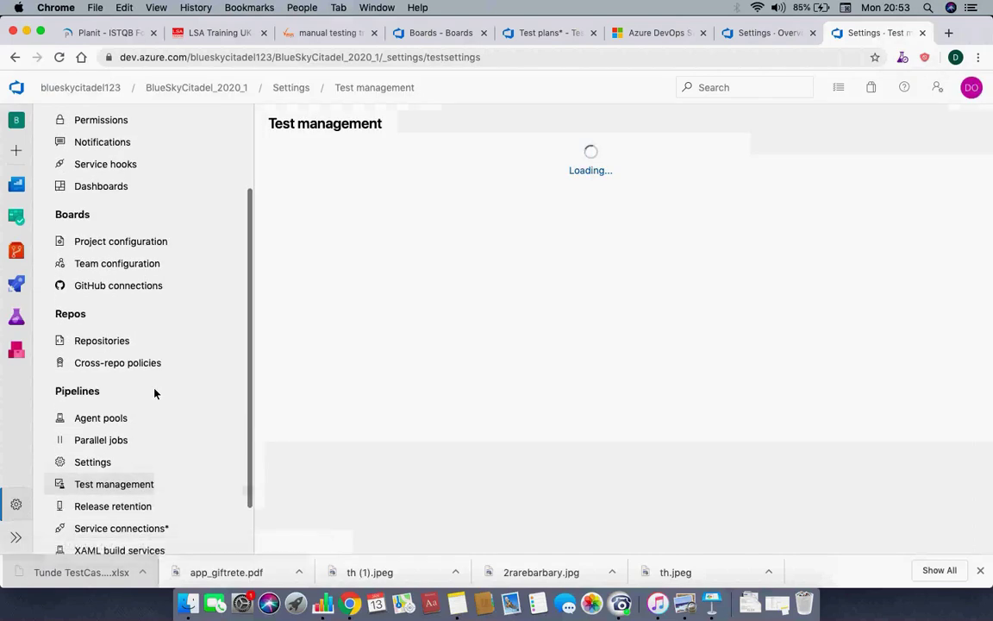
pyautogui.scroll(-2, 156, 393)
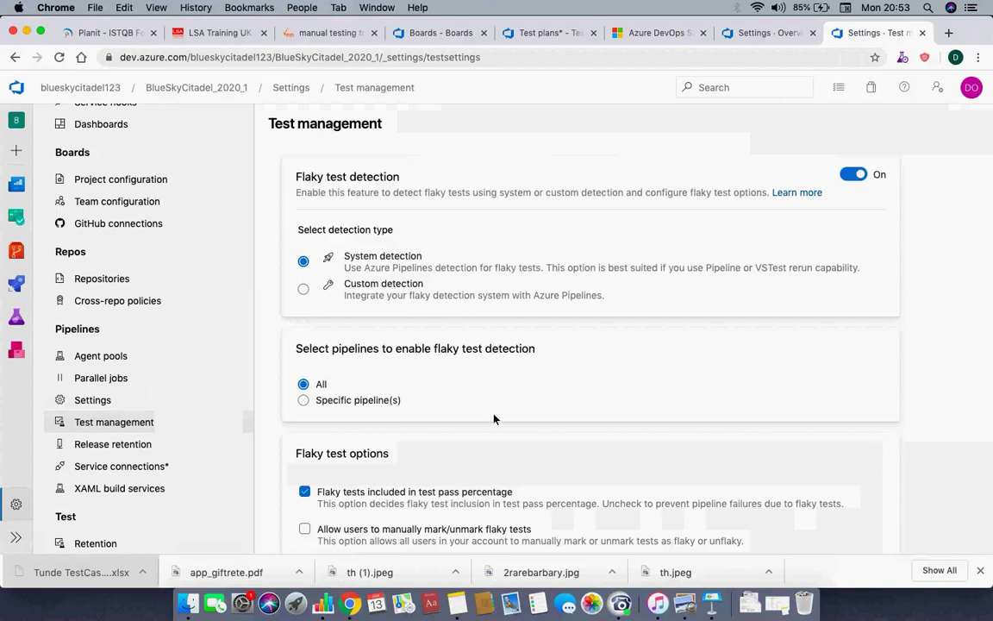
pyautogui.scroll(-1, 494, 414)
pyautogui.scroll(1, 494, 414)
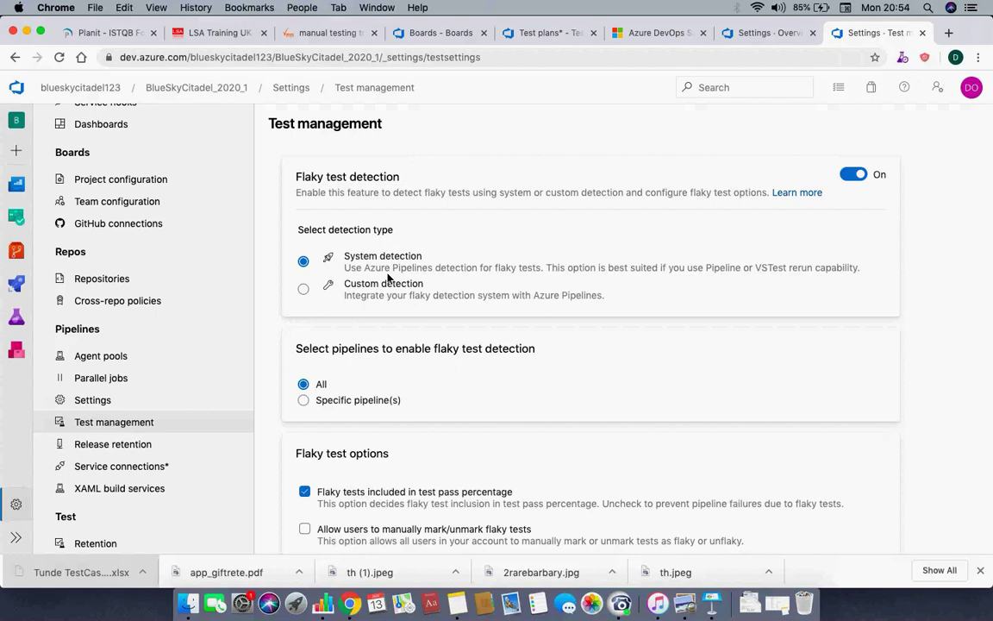
pyautogui.scroll(-2, 392, 395)
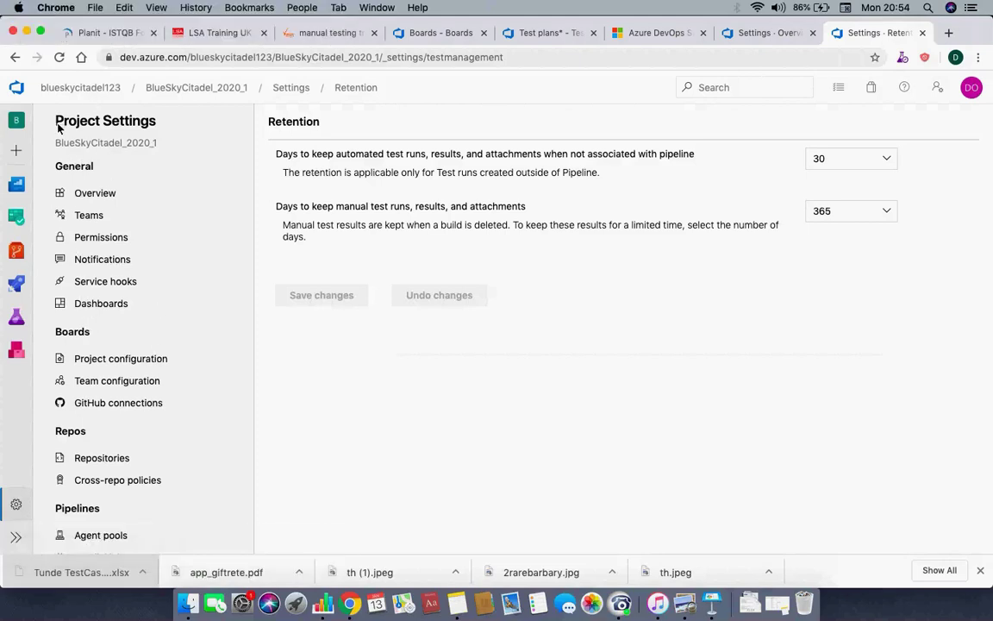
# Step: Open the blueskycitadel123 organization's settings and read through its overview, including the owner and delete organization sections
pyautogui.click(16, 535)
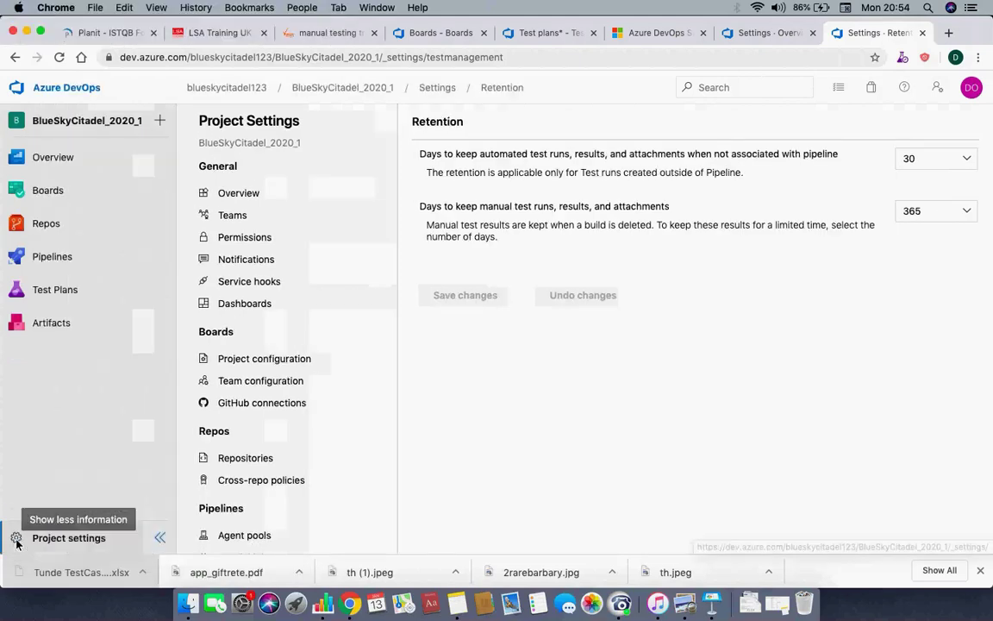
pyautogui.click(97, 90)
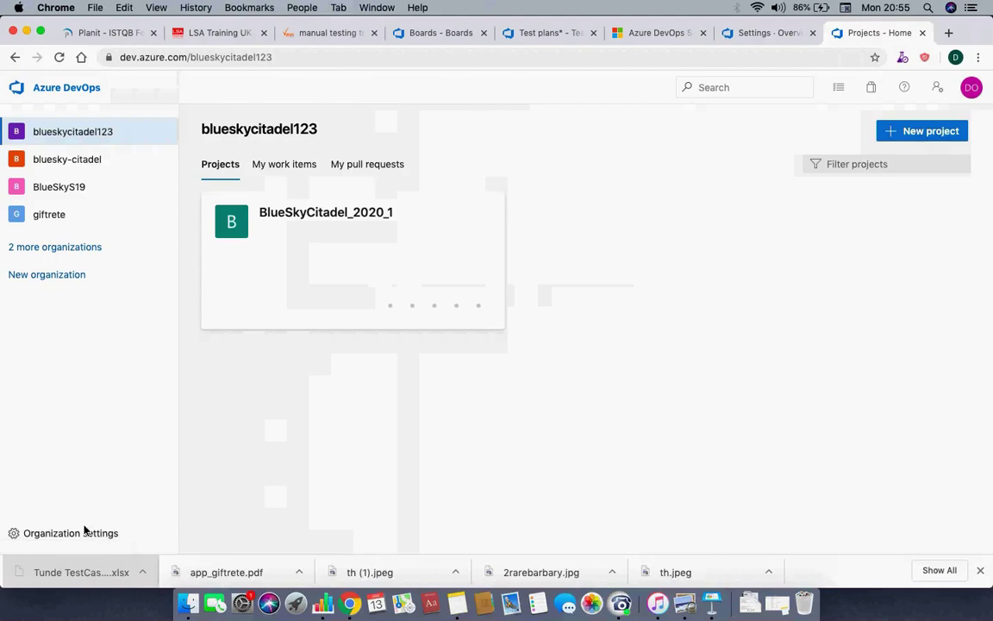
pyautogui.click(82, 531)
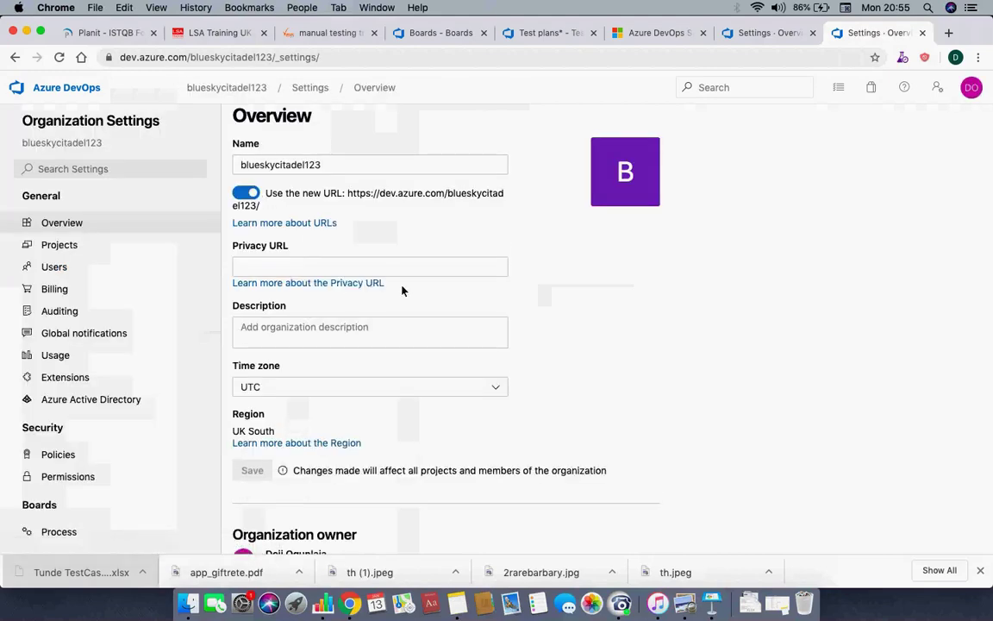
pyautogui.scroll(-5, 580, 351)
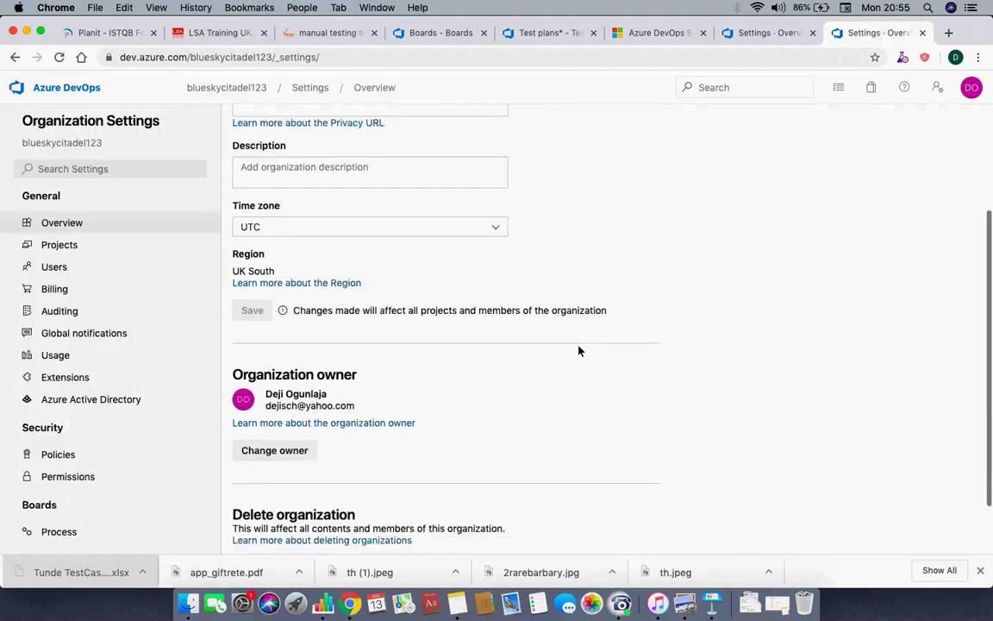
pyautogui.scroll(5, 579, 349)
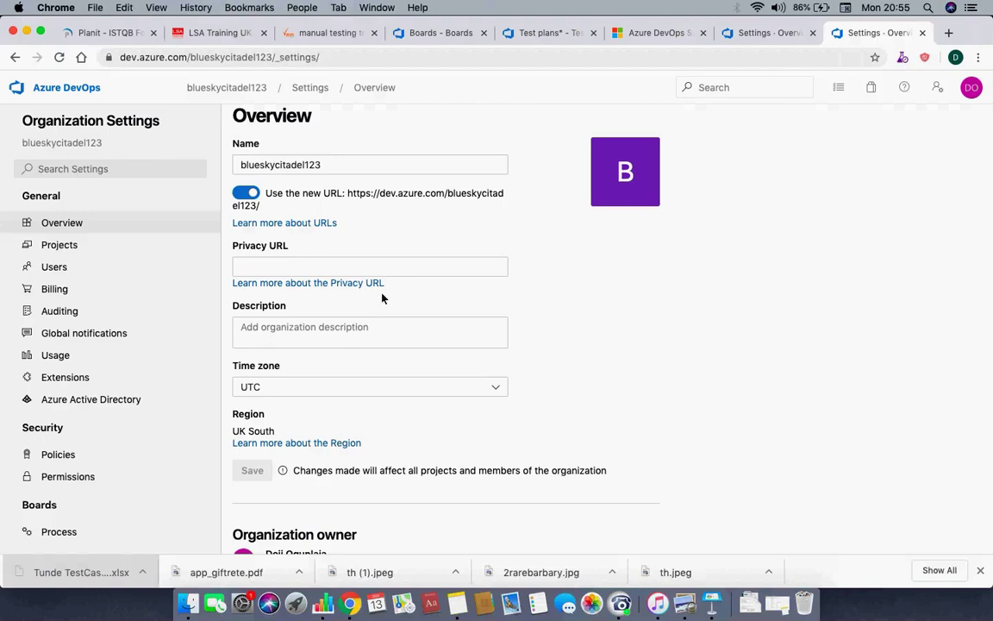
pyautogui.scroll(-5, 439, 356)
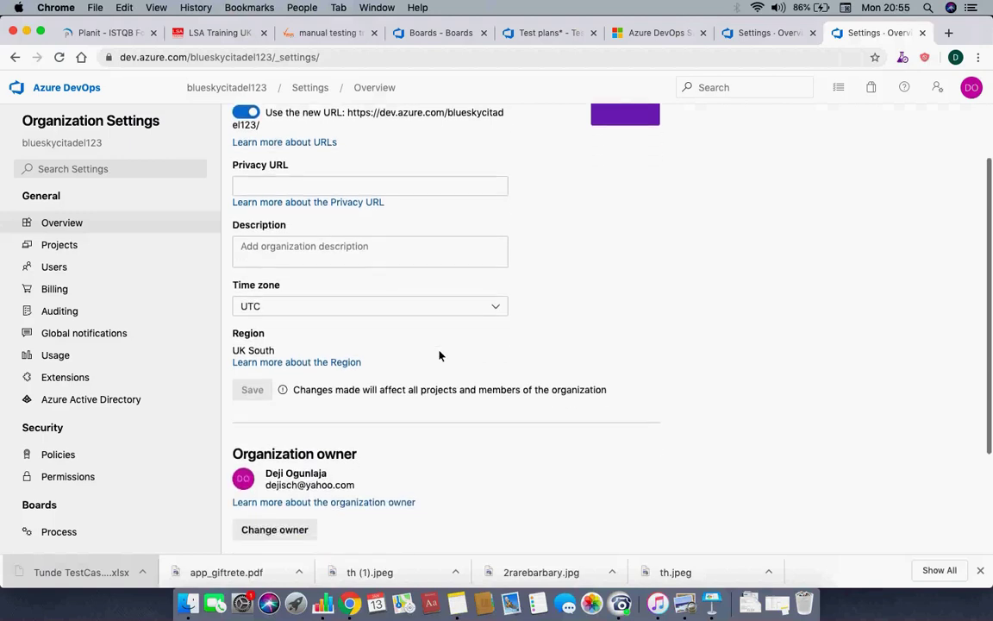
pyautogui.scroll(-5, 439, 355)
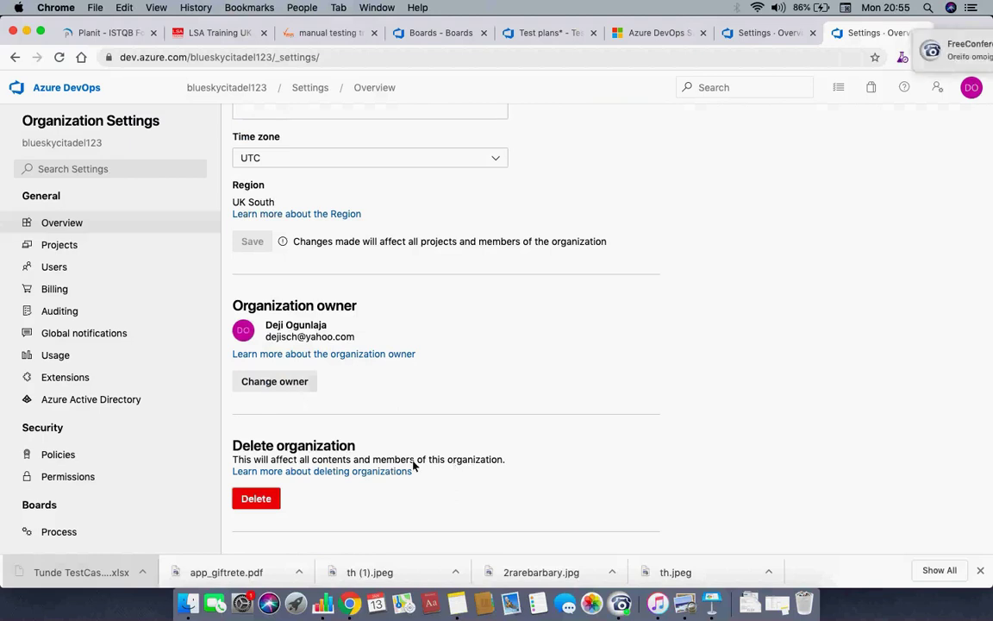
pyautogui.scroll(10, 542, 489)
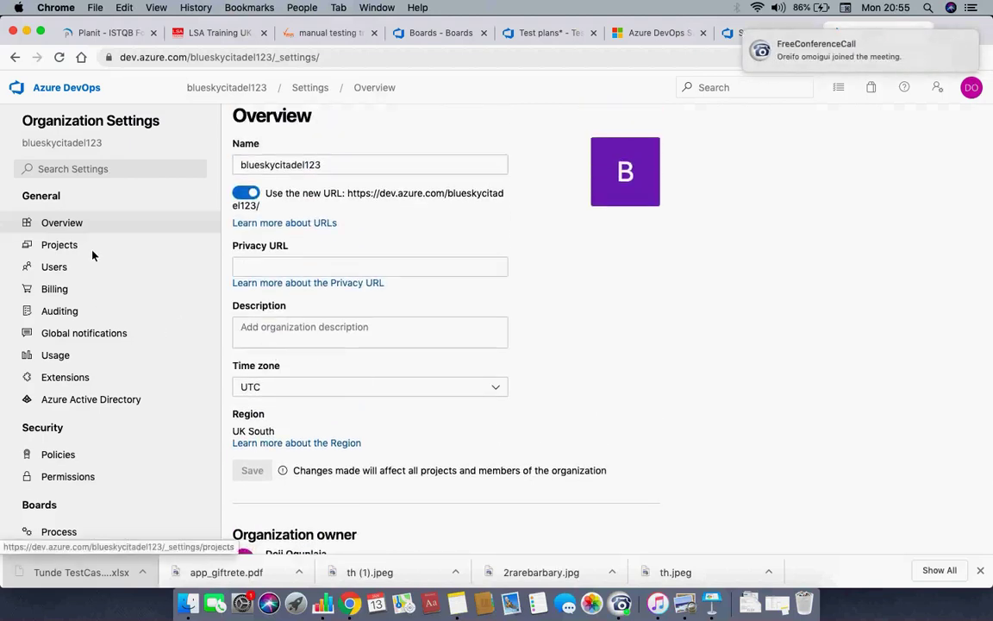
# Step: View the organization's list of projects and its list of users with their access levels
pyautogui.click(67, 245)
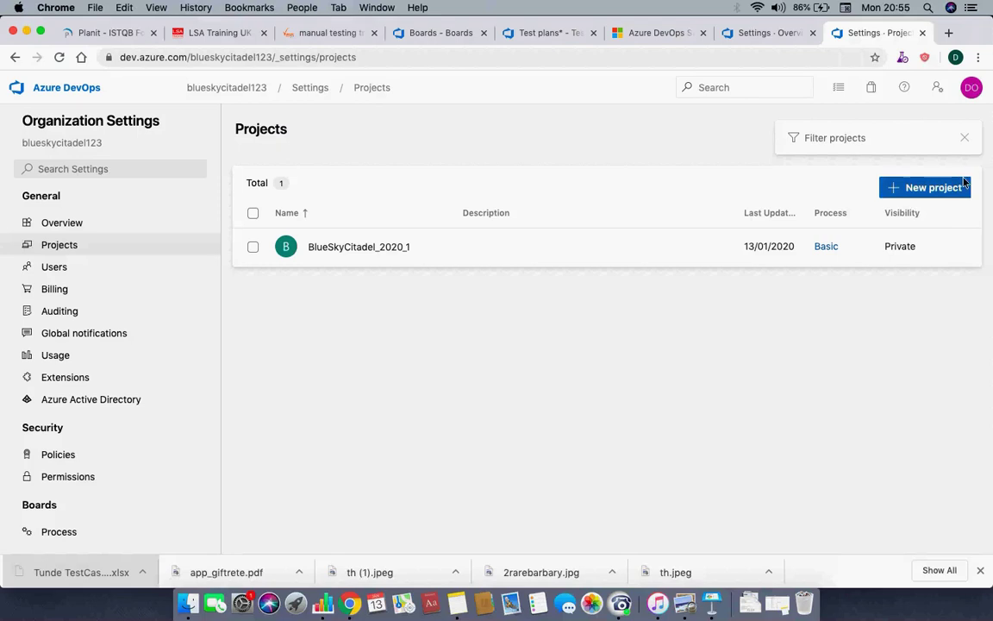
pyautogui.click(76, 269)
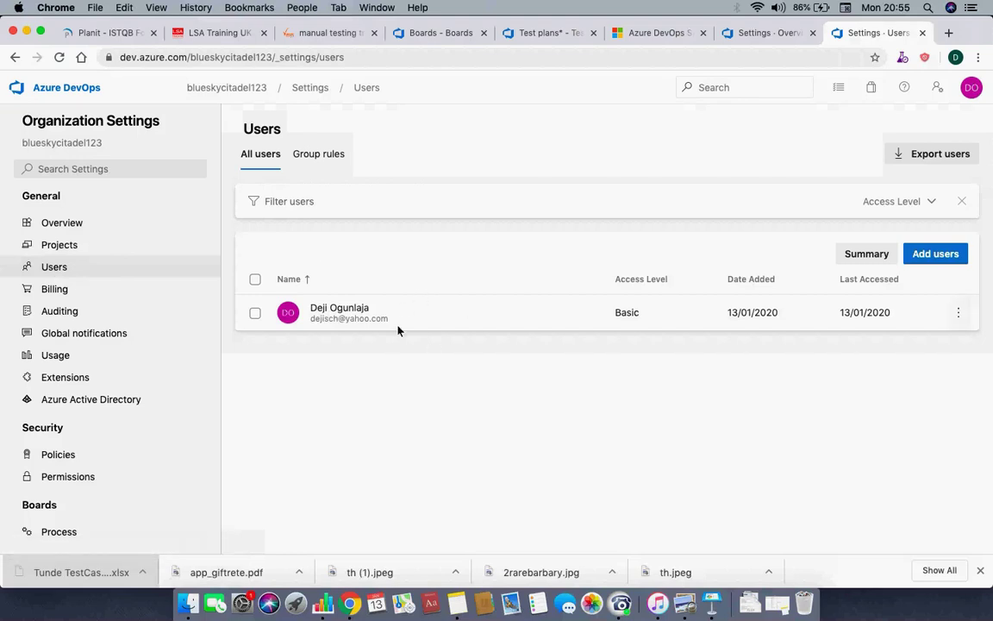
pyautogui.click(288, 312)
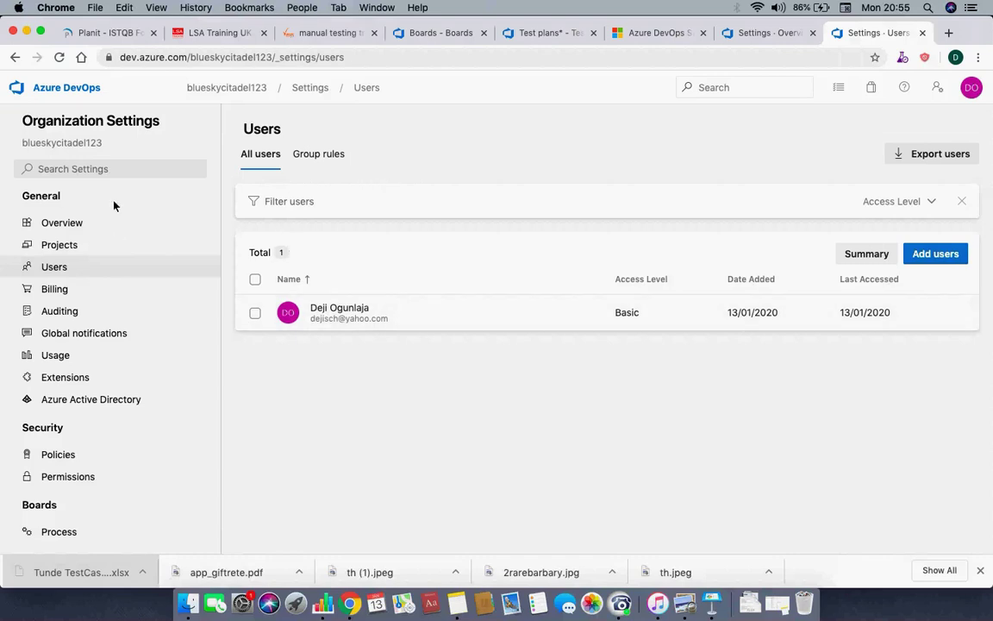
# Step: Review the organization's billing page, covering the free and paid limits for pipelines, users, test plans and resources
pyautogui.click(52, 293)
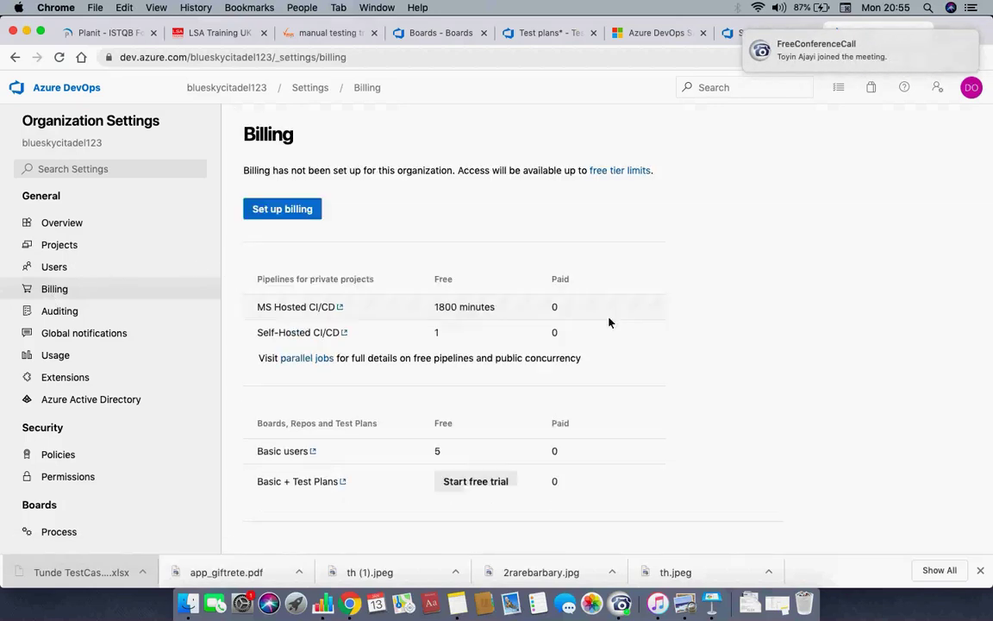
pyautogui.scroll(-2, 643, 337)
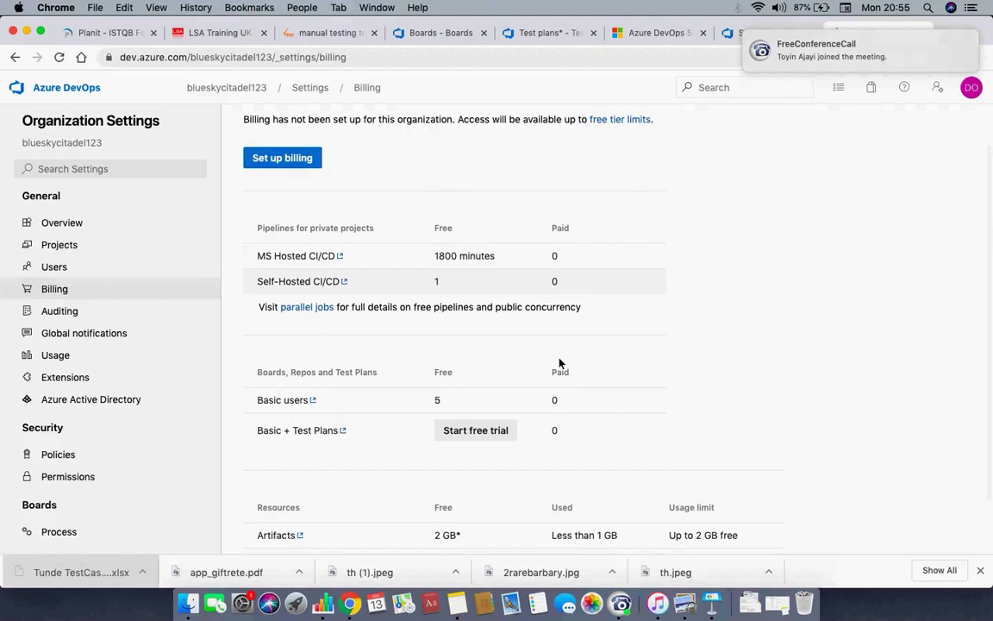
pyautogui.scroll(-2, 509, 427)
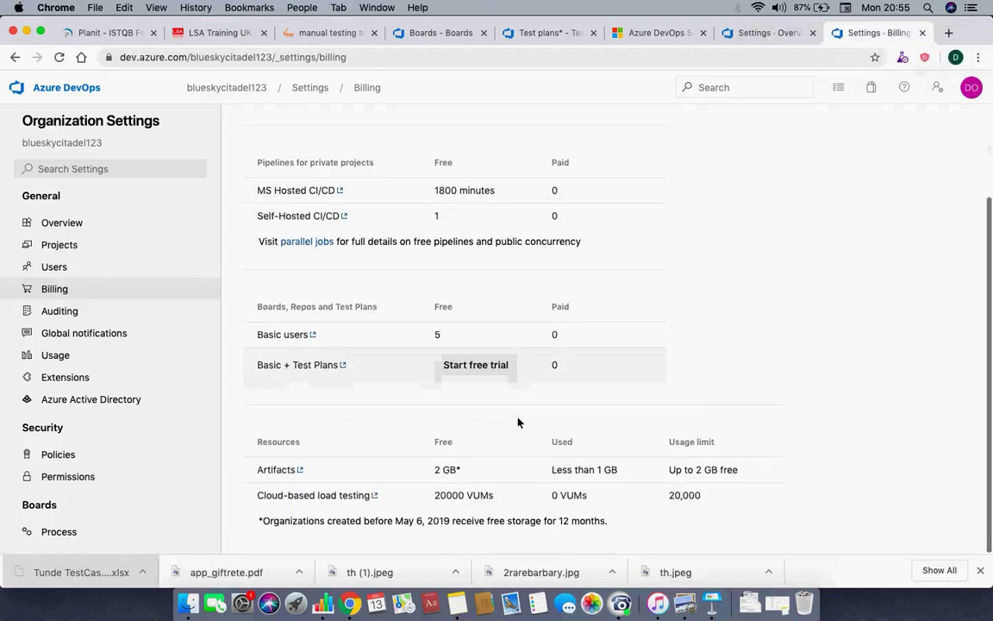
pyautogui.scroll(4, 516, 422)
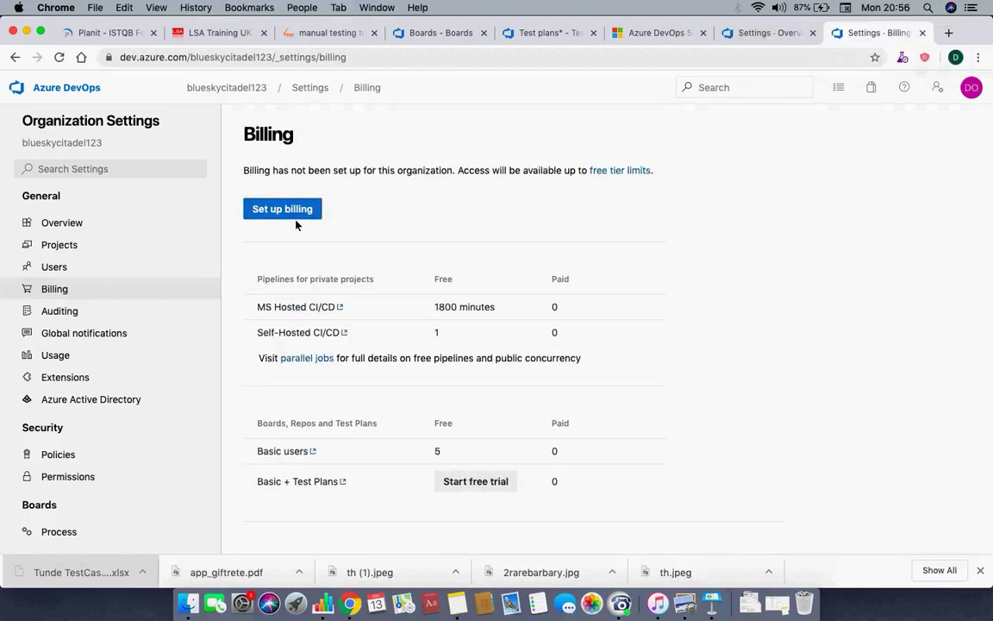
pyautogui.scroll(-3, 336, 278)
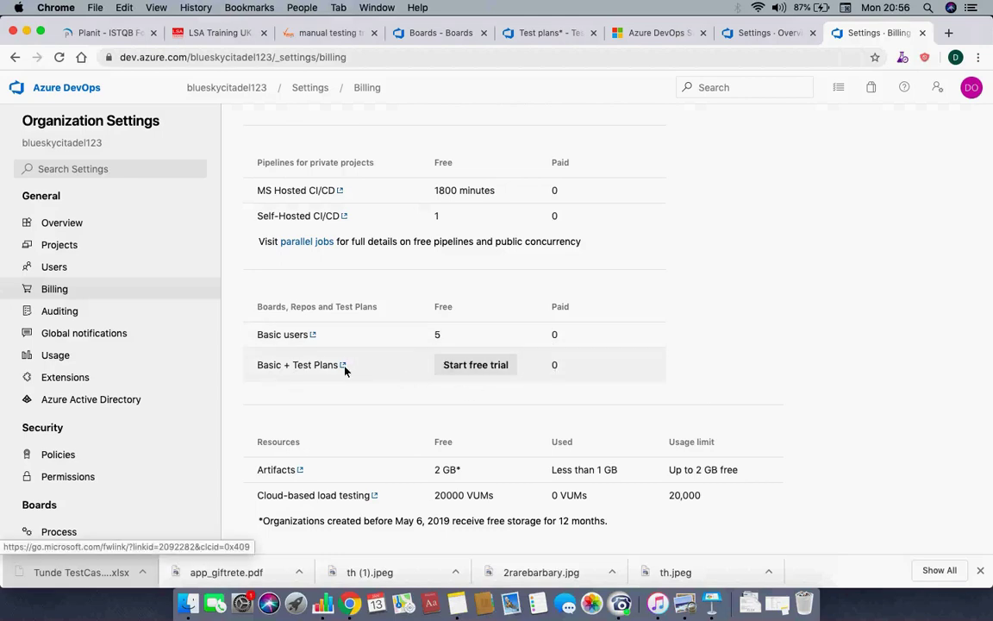
pyautogui.scroll(3, 395, 391)
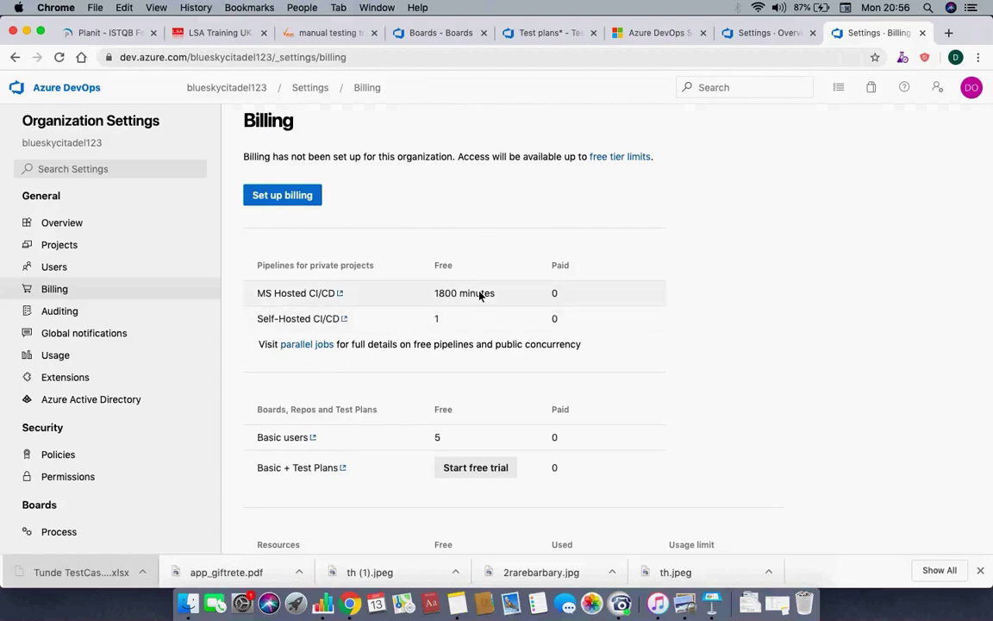
pyautogui.scroll(-3, 481, 295)
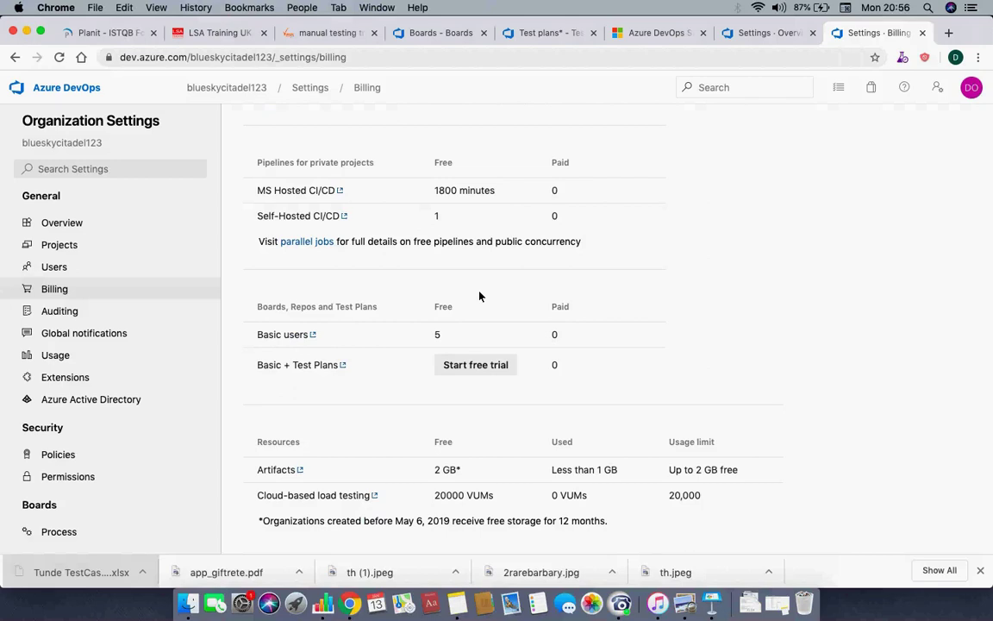
# Step: Look over the organization's audit log and its security policies, ending back on the audit log
pyautogui.click(55, 311)
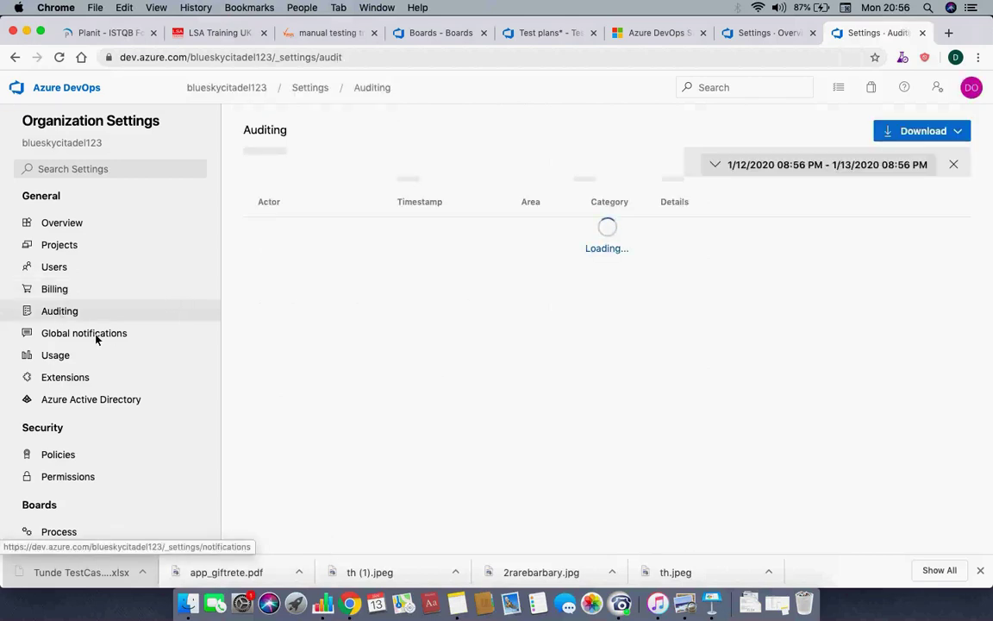
pyautogui.scroll(-3, 86, 431)
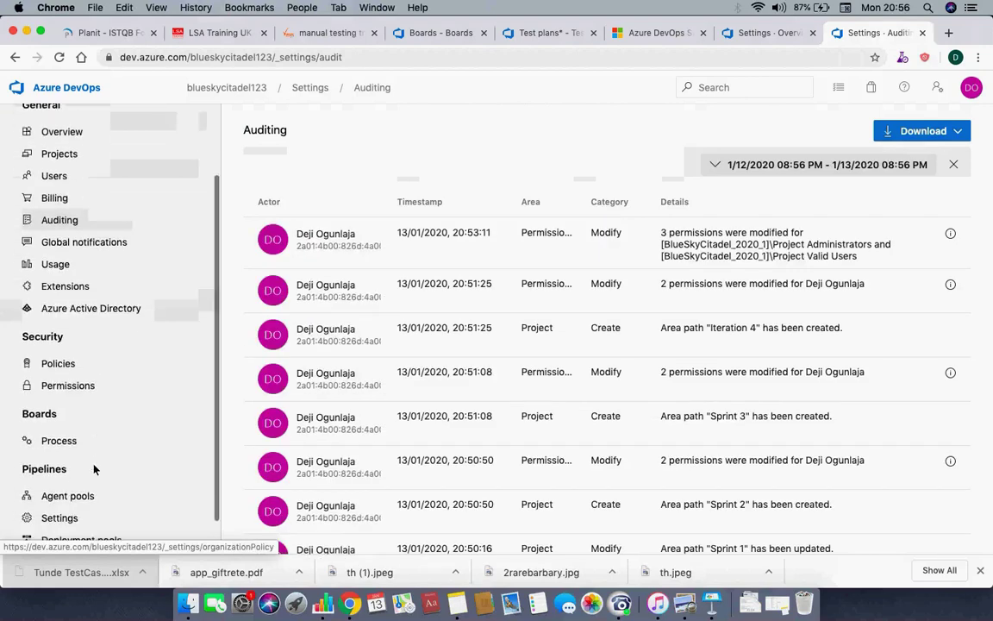
pyautogui.click(59, 364)
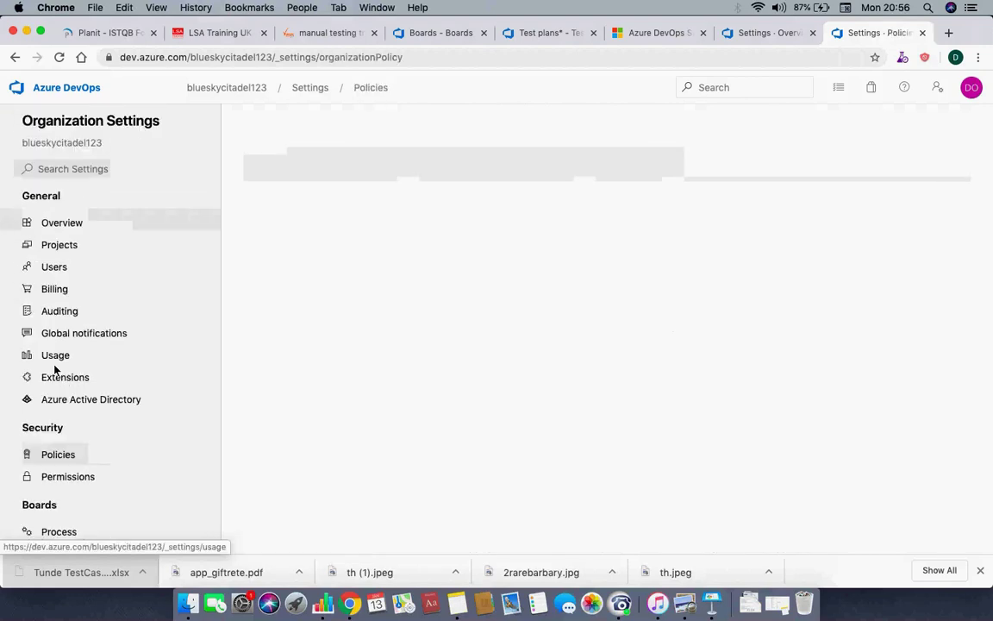
pyautogui.scroll(-5, 53, 368)
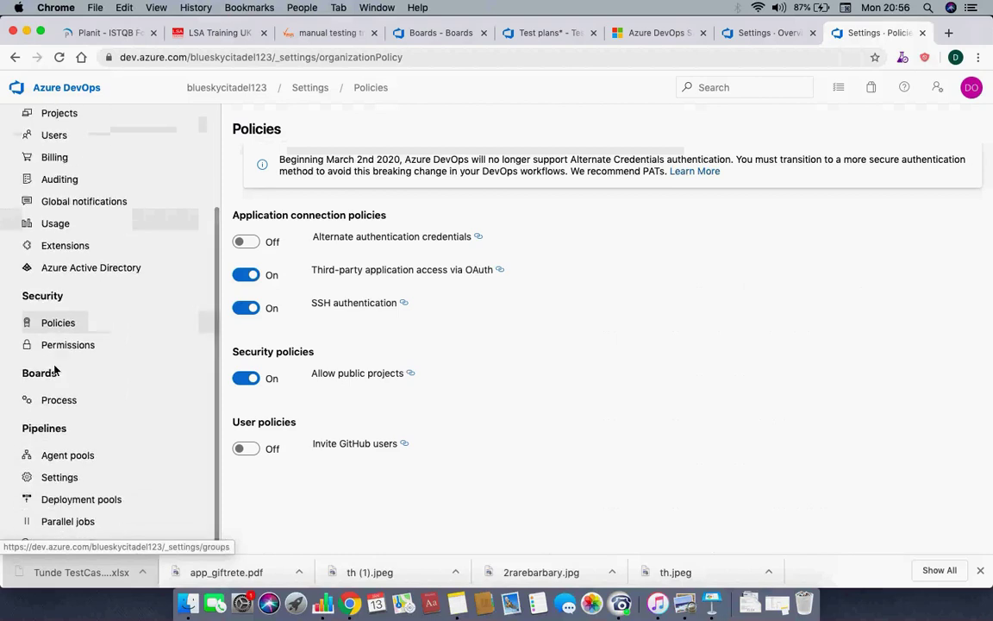
pyautogui.scroll(5, 73, 405)
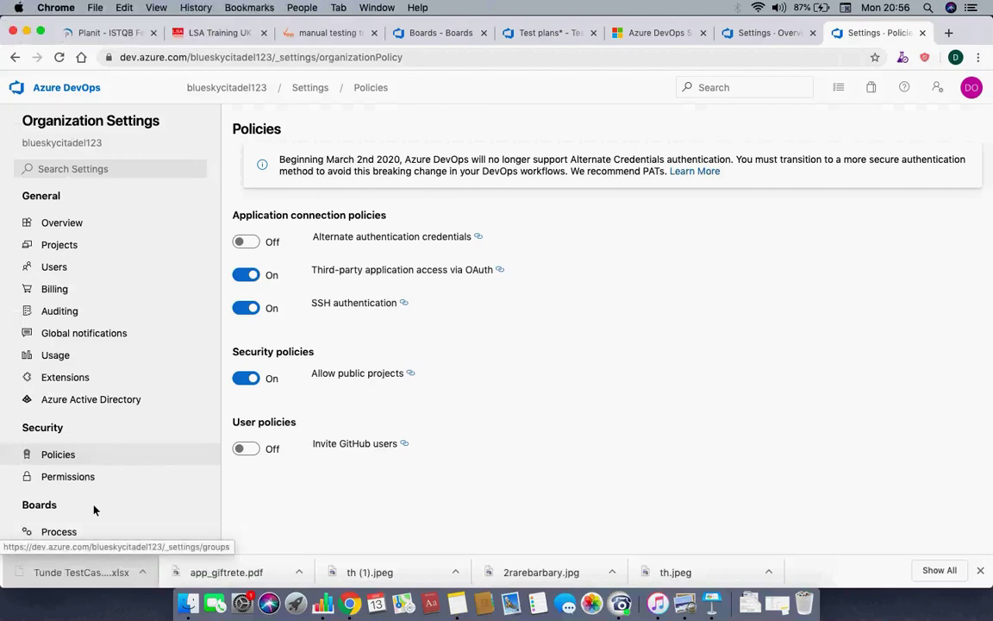
pyautogui.click(16, 58)
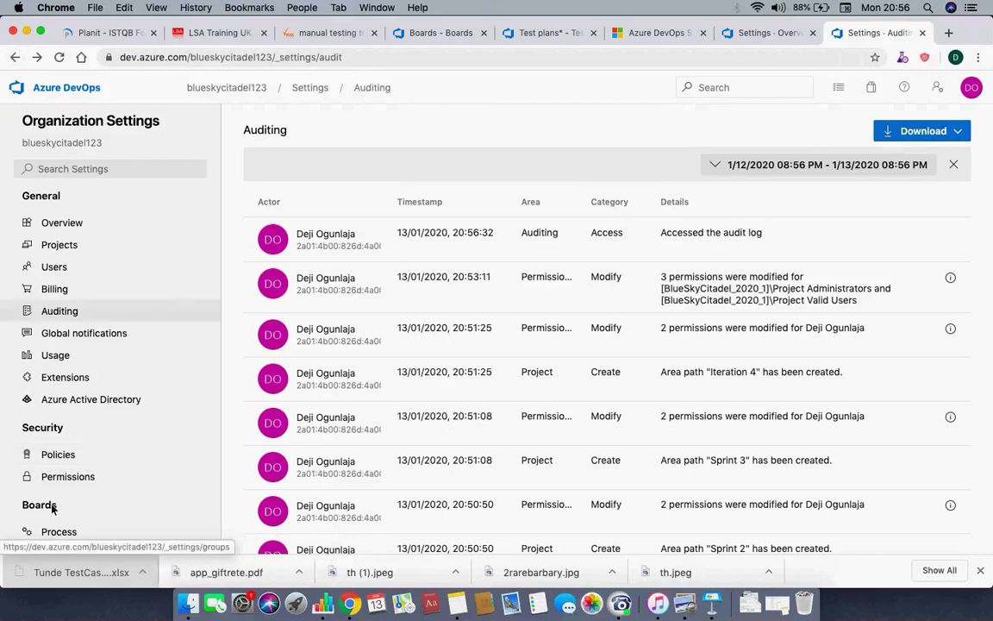
# Step: Return to the blueskycitadel123 projects page, check the open project overview, and bring up the BlueSkySummer2019 test plan
pyautogui.click(228, 92)
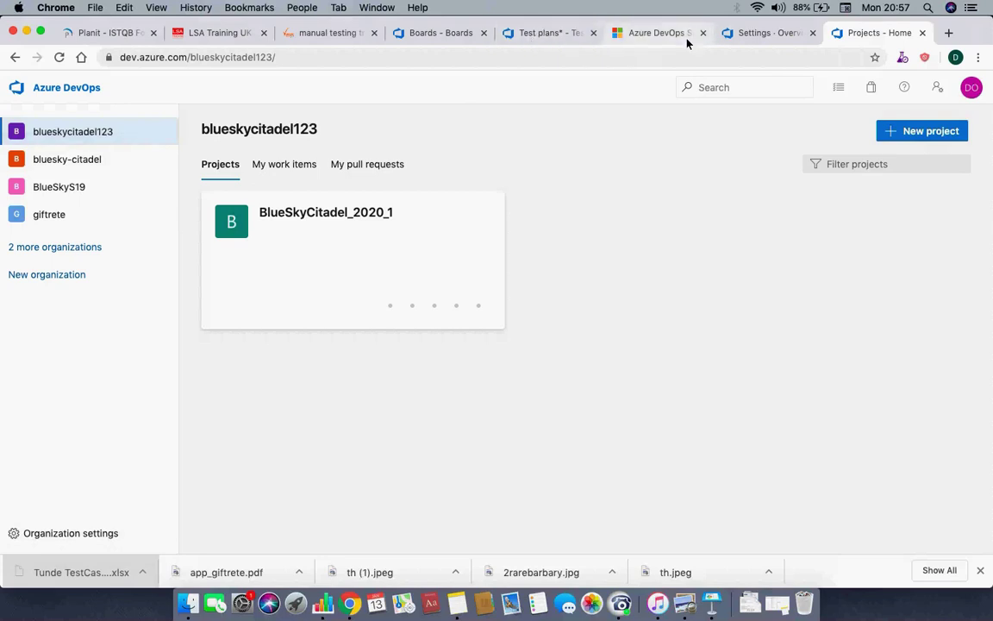
pyautogui.click(756, 39)
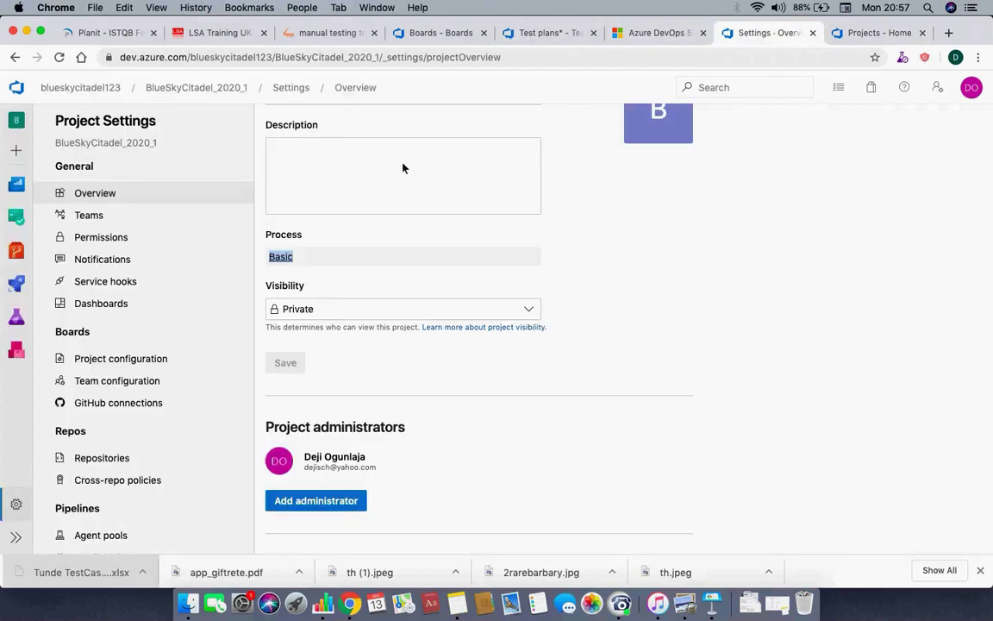
pyautogui.click(530, 36)
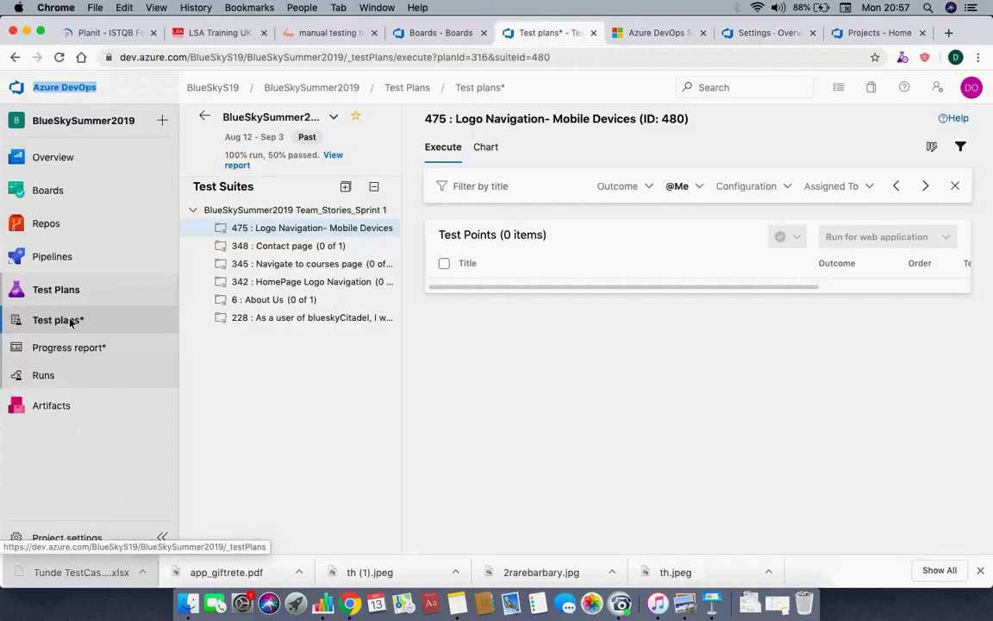
# Step: Open the BlueSkySummer2019 project settings, view its BlueSkyS19 Scrum process's work item types, and bring up the list of all processes
pyautogui.click(85, 540)
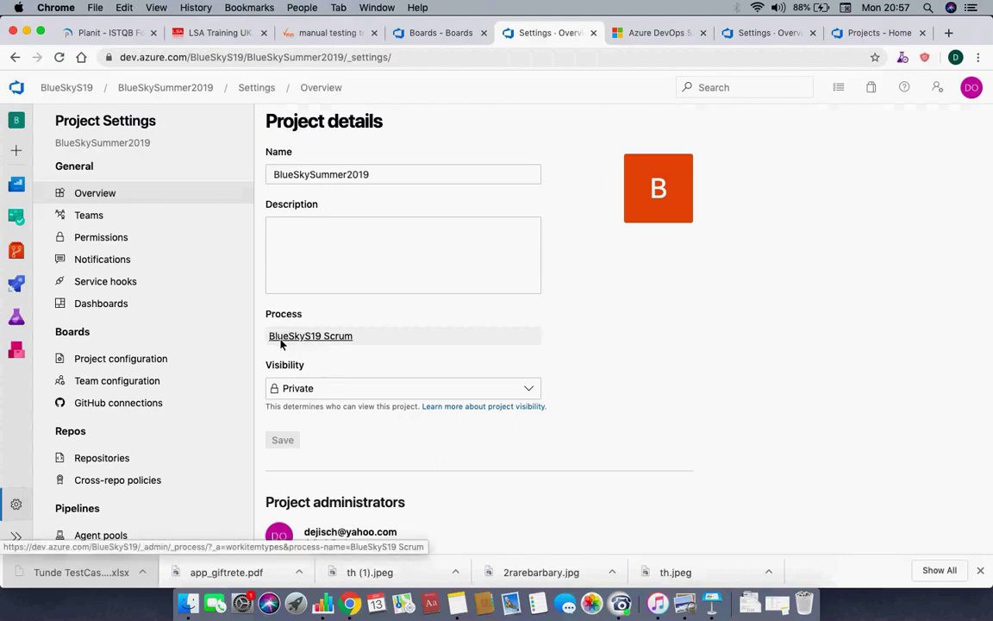
pyautogui.click(304, 343)
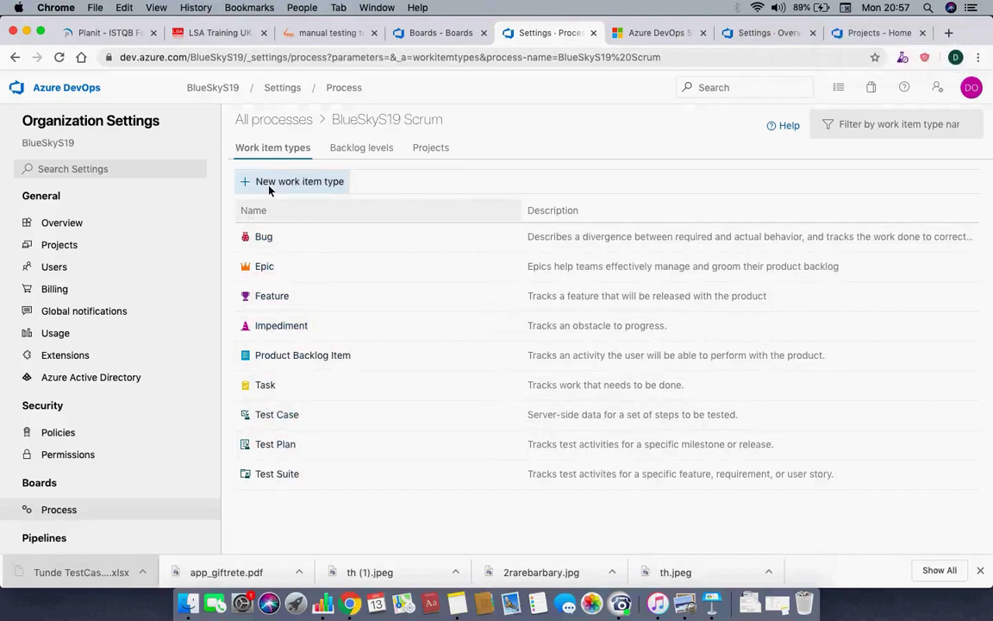
pyautogui.click(55, 511)
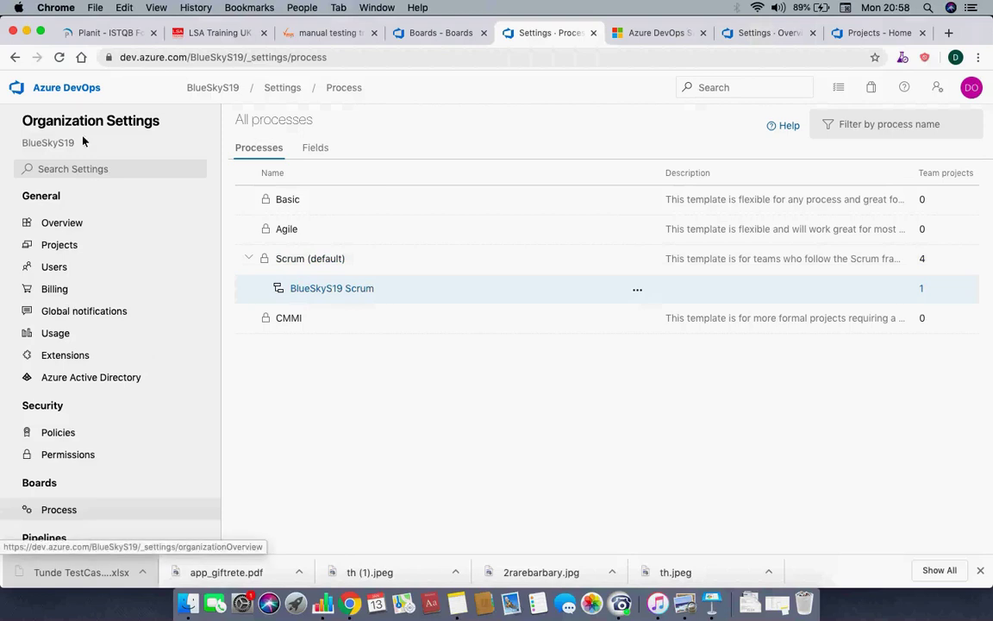
# Step: Return to the BlueSkySummer2019 project from the BlueSkyS19 organization and reopen its BlueSkyS19 Scrum process through the project settings
pyautogui.click(211, 88)
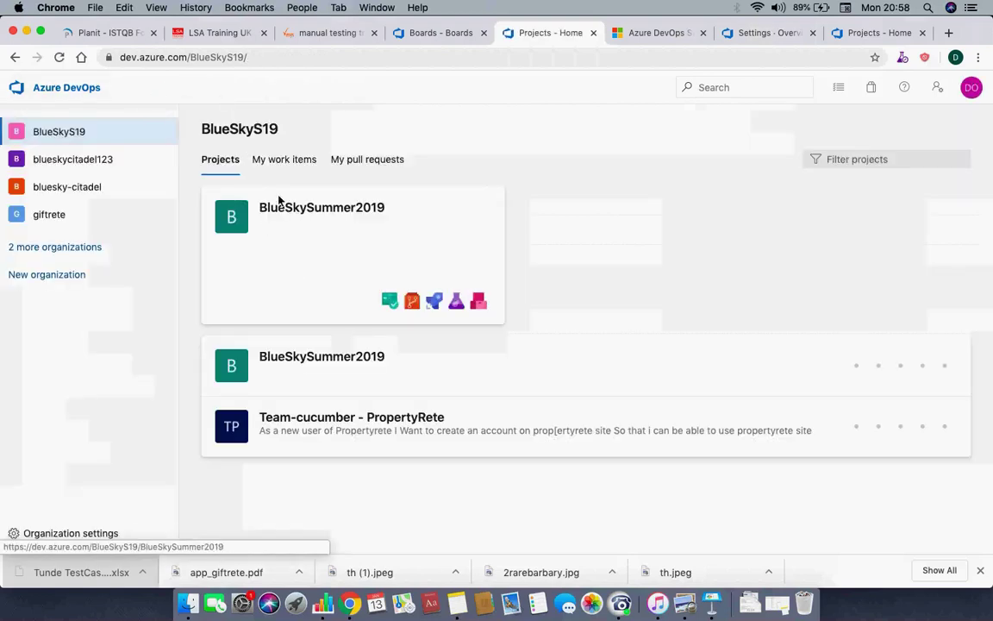
pyautogui.click(324, 360)
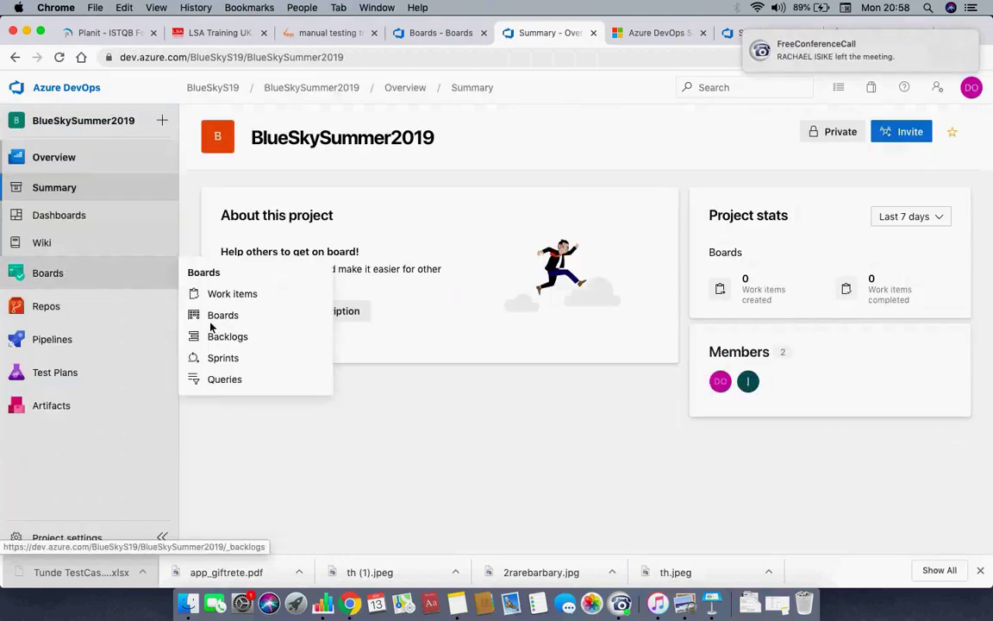
pyautogui.click(69, 537)
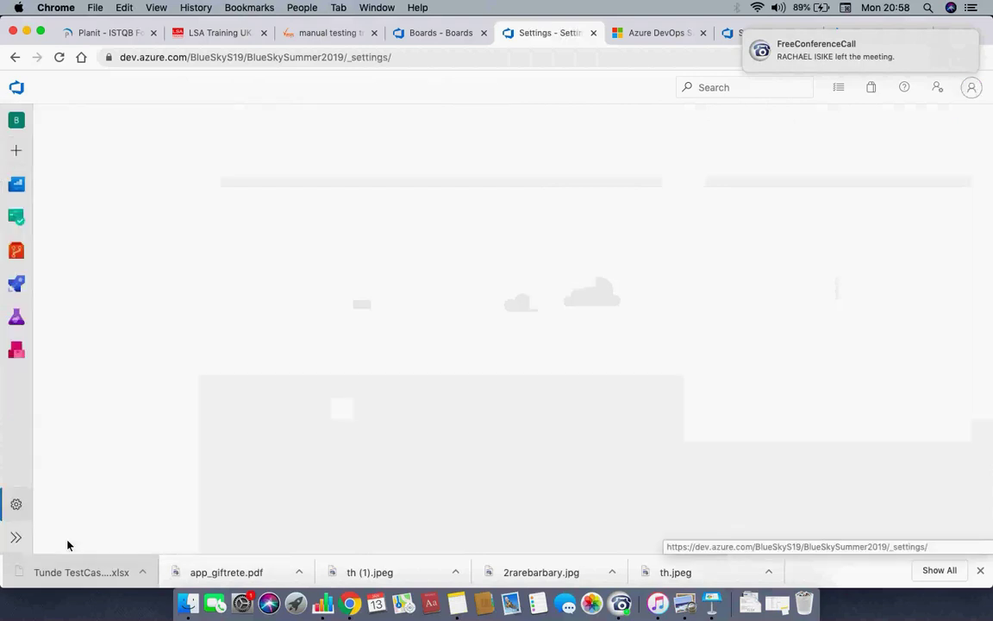
pyautogui.click(315, 337)
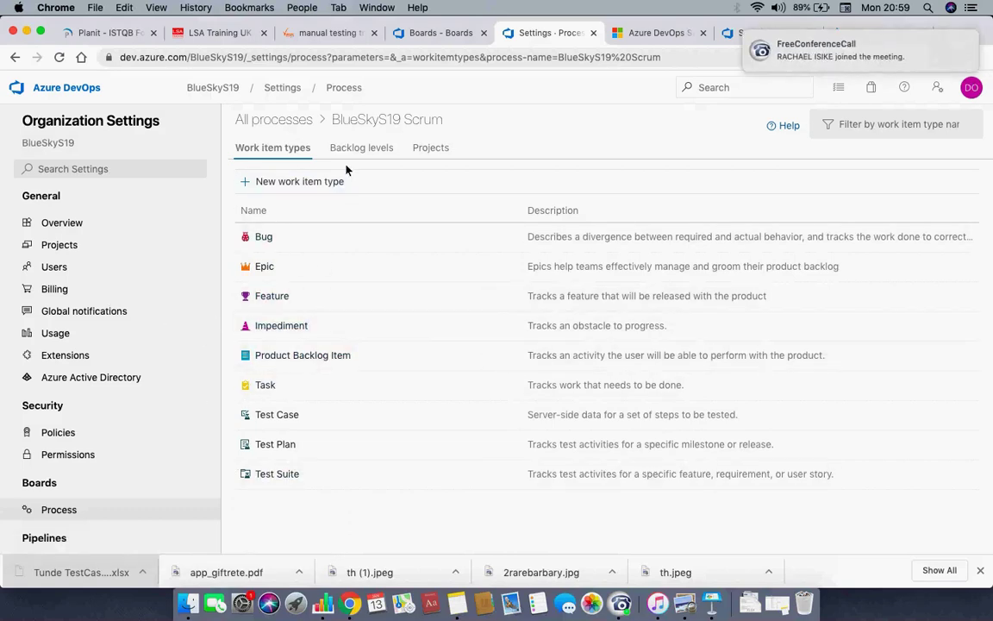
# Step: Review the BlueSkyS19 Scrum process's backlog levels and projects, and show the actions available for BlueSkySummer2019
pyautogui.click(368, 148)
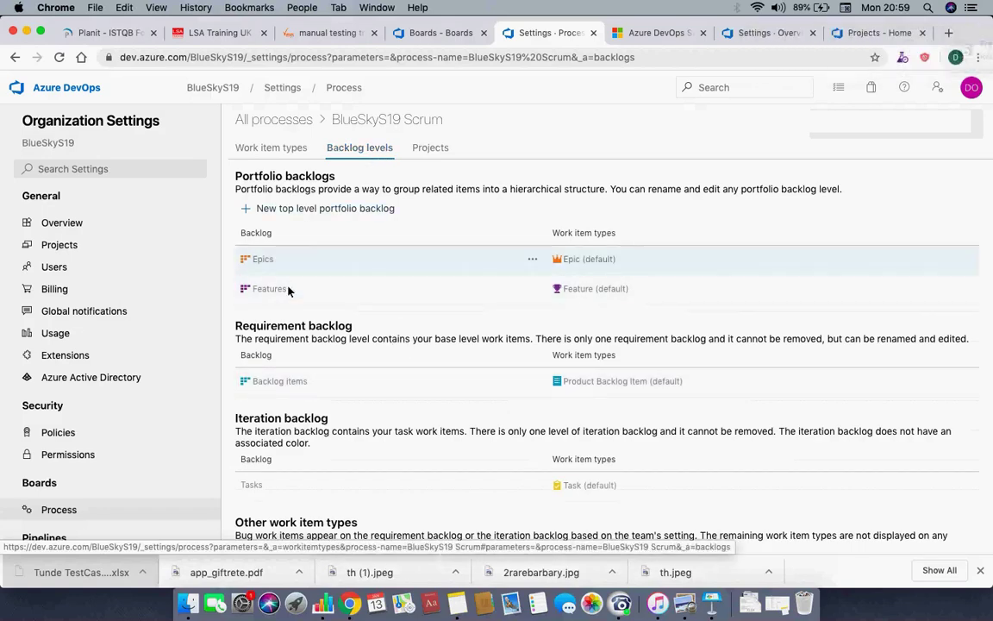
pyautogui.scroll(-2, 347, 417)
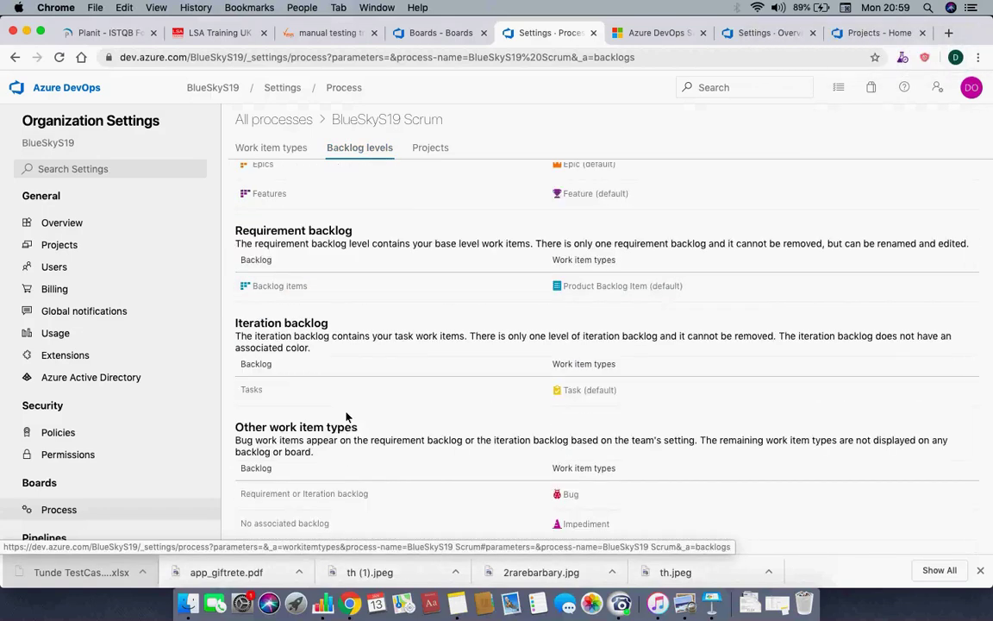
pyautogui.scroll(2, 345, 415)
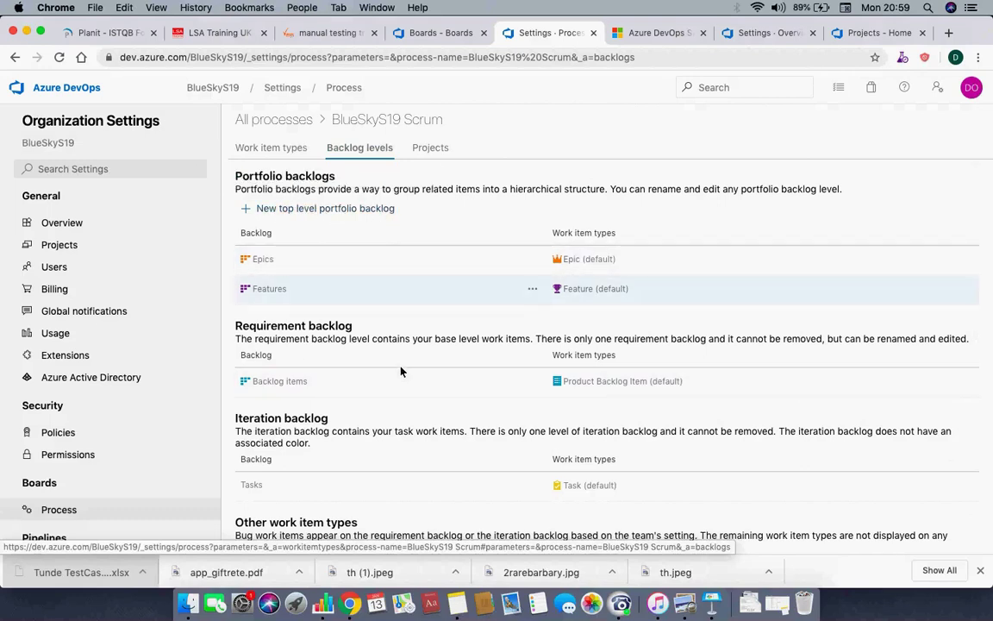
pyautogui.click(431, 150)
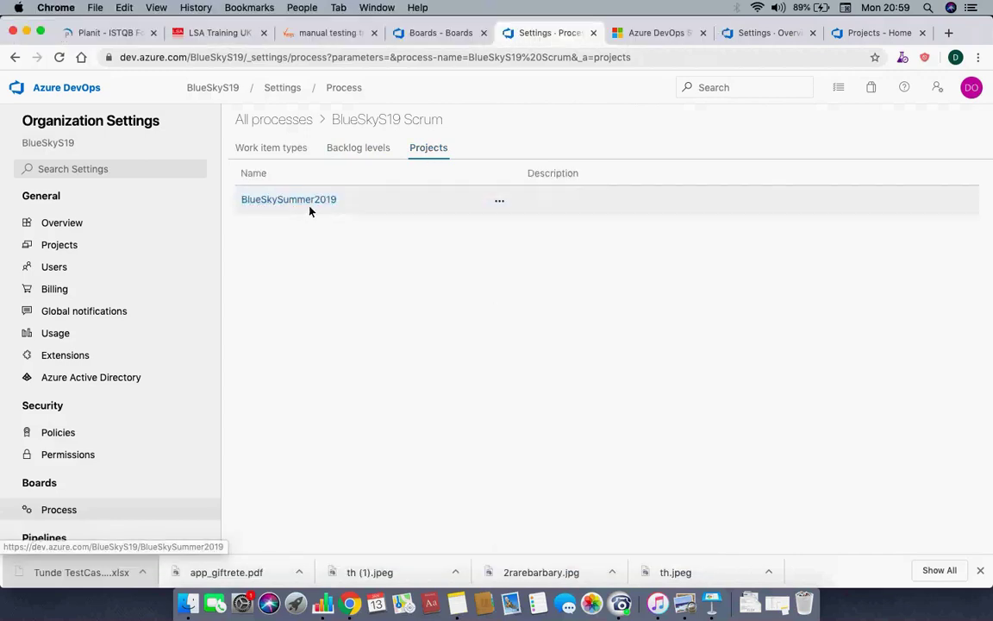
pyautogui.click(501, 204)
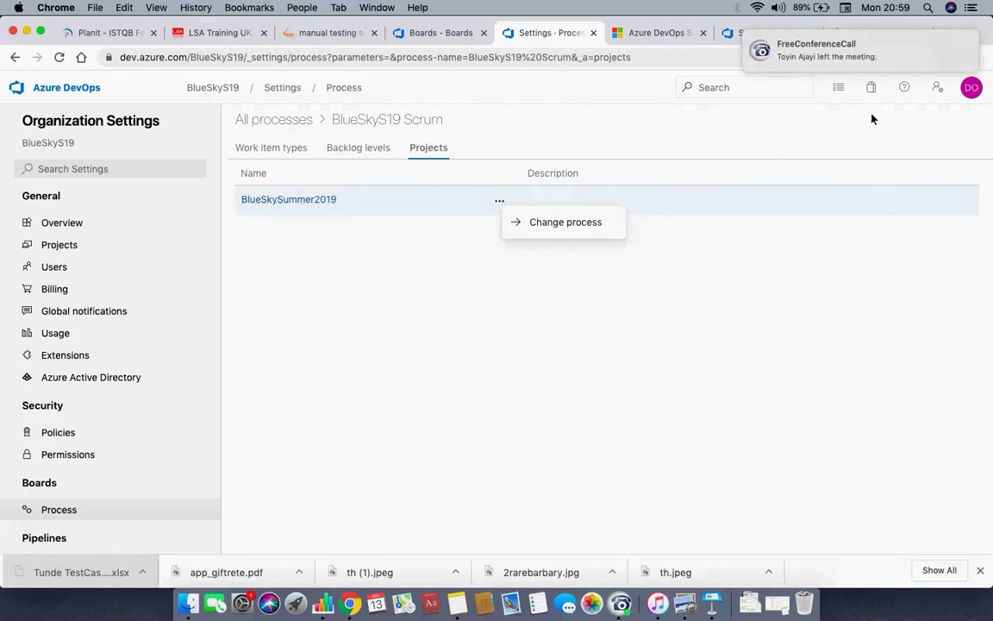
# Step: Switch to the BlueSkyCitadel_2020_1 project settings and view its Basic process's projects and work item types
pyautogui.click(730, 35)
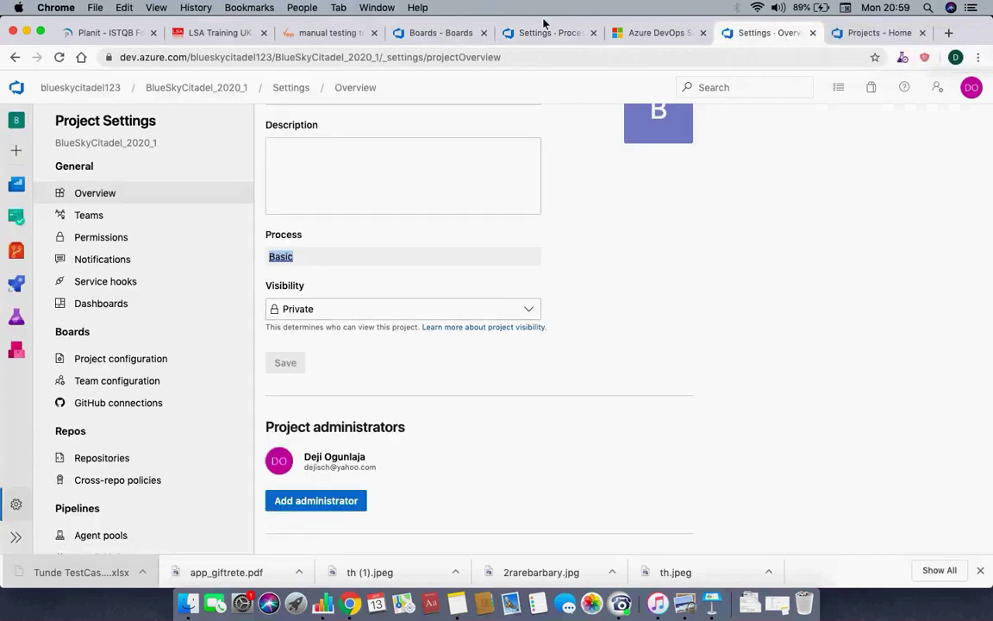
pyautogui.click(290, 90)
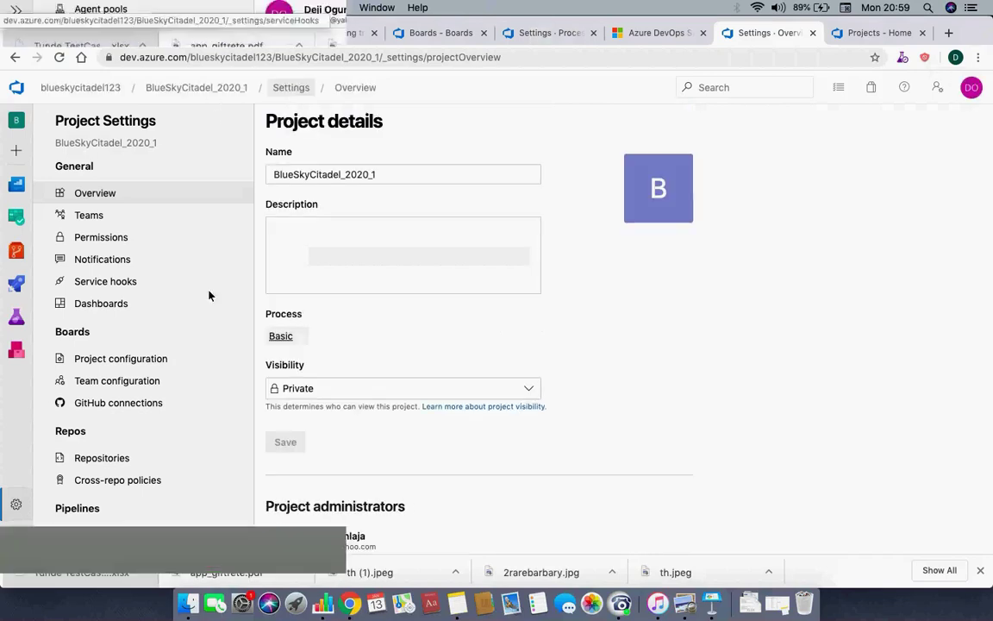
pyautogui.scroll(-3, 195, 390)
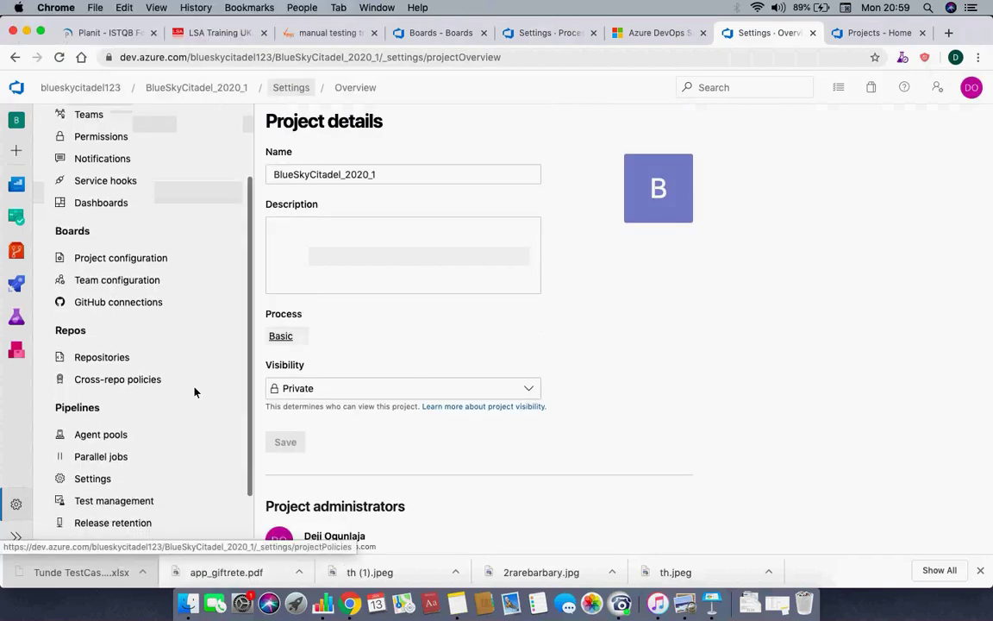
pyautogui.click(283, 338)
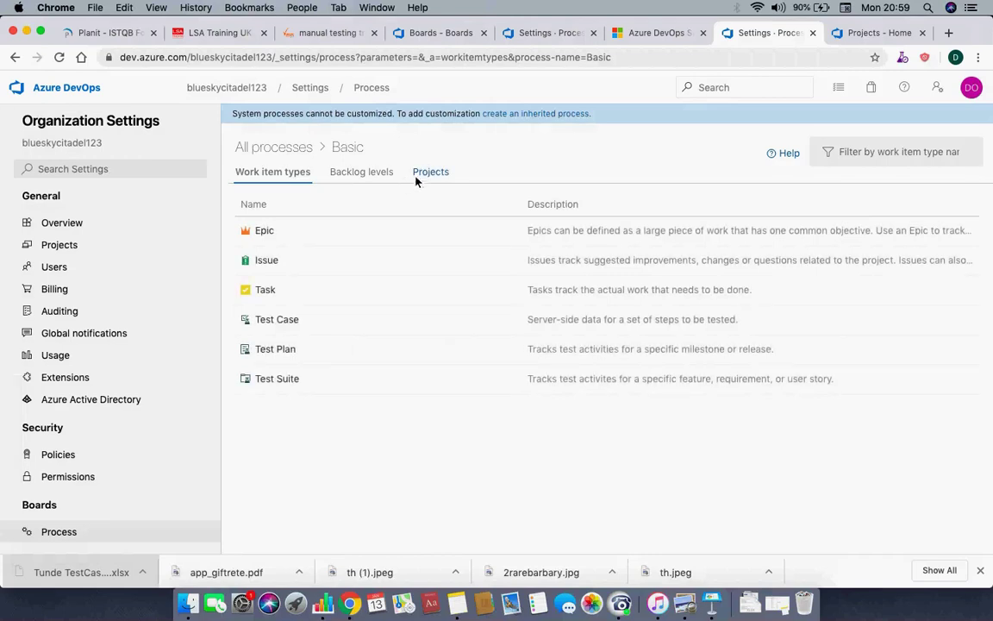
pyautogui.click(424, 172)
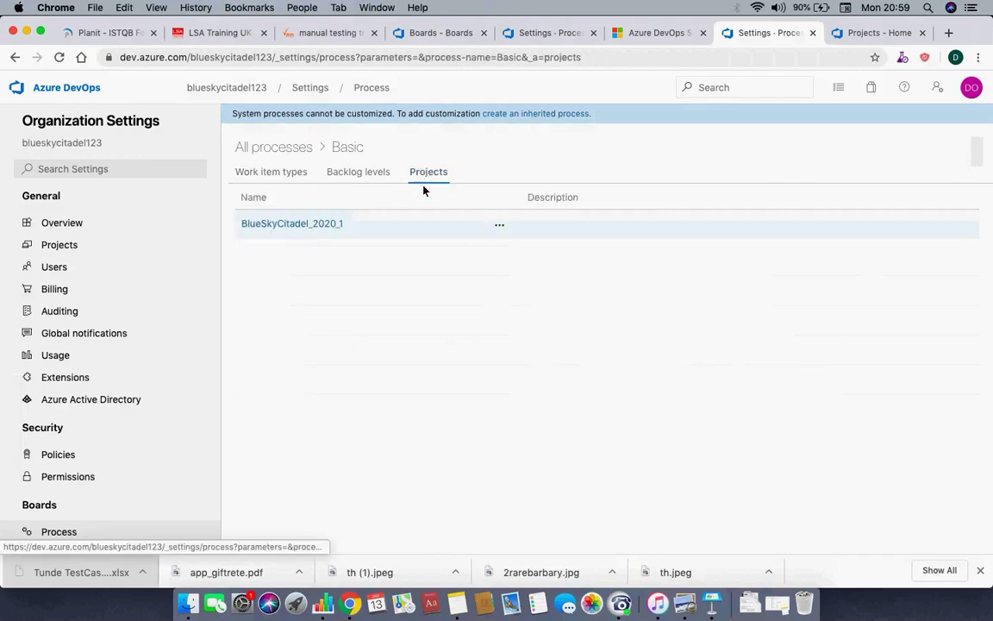
pyautogui.click(283, 172)
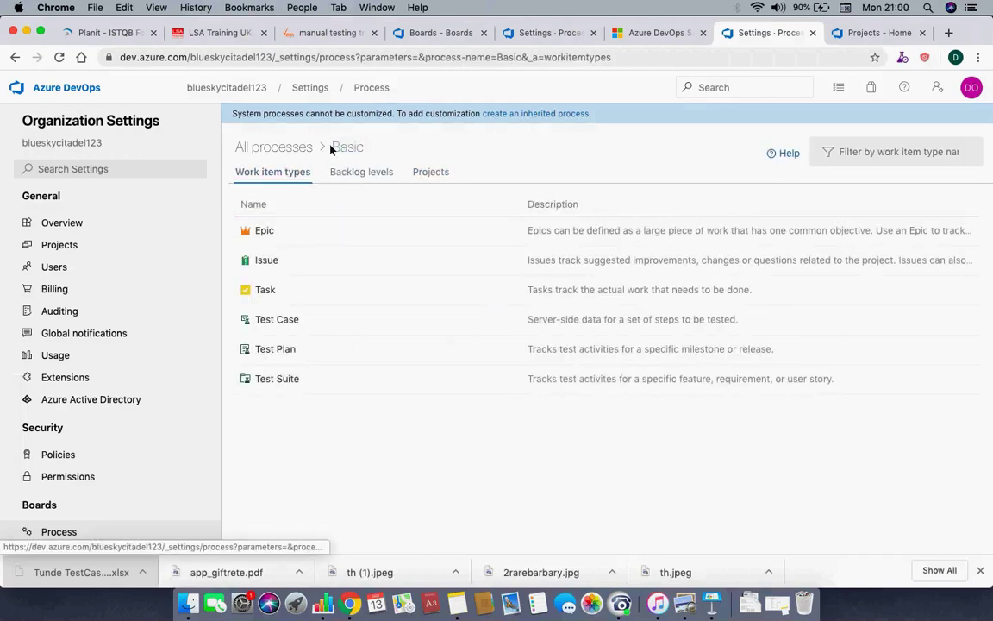
# Step: Change the BlueSkyCitadel_2020_1 project's process from Basic to CMMI and save the change
pyautogui.click(433, 173)
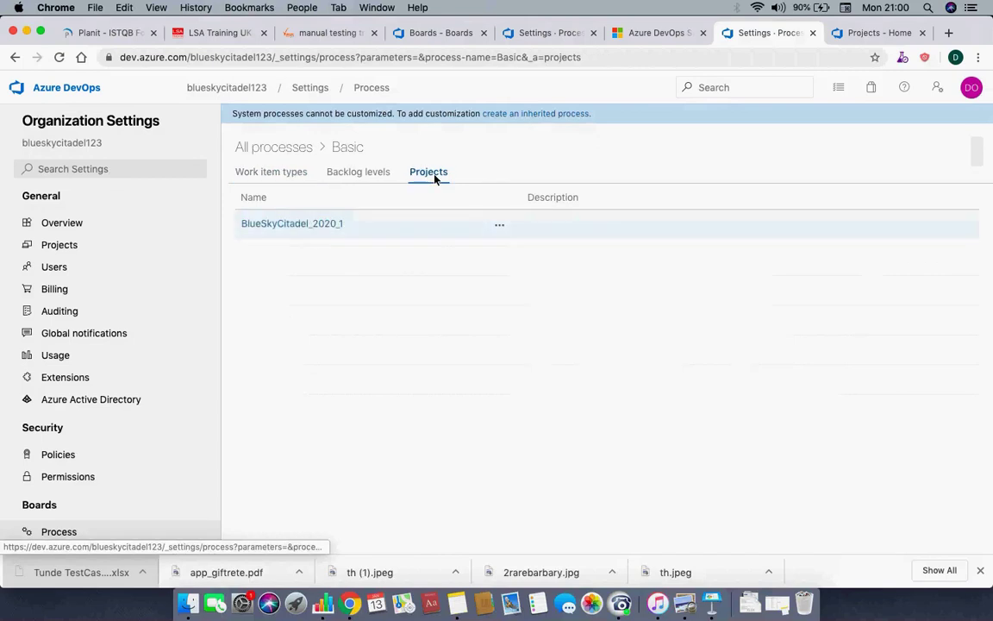
pyautogui.click(498, 226)
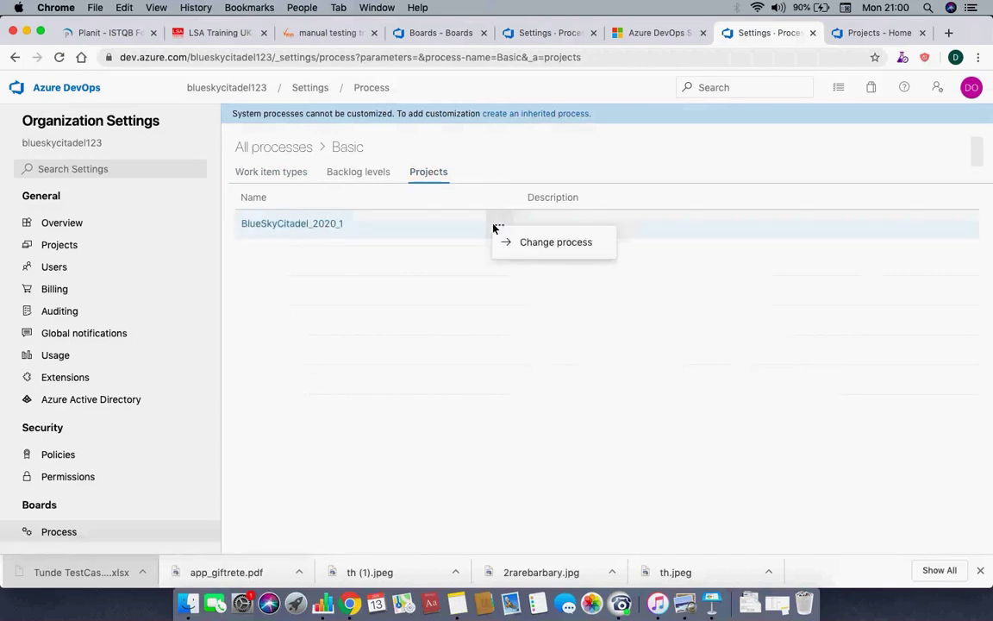
pyautogui.click(538, 250)
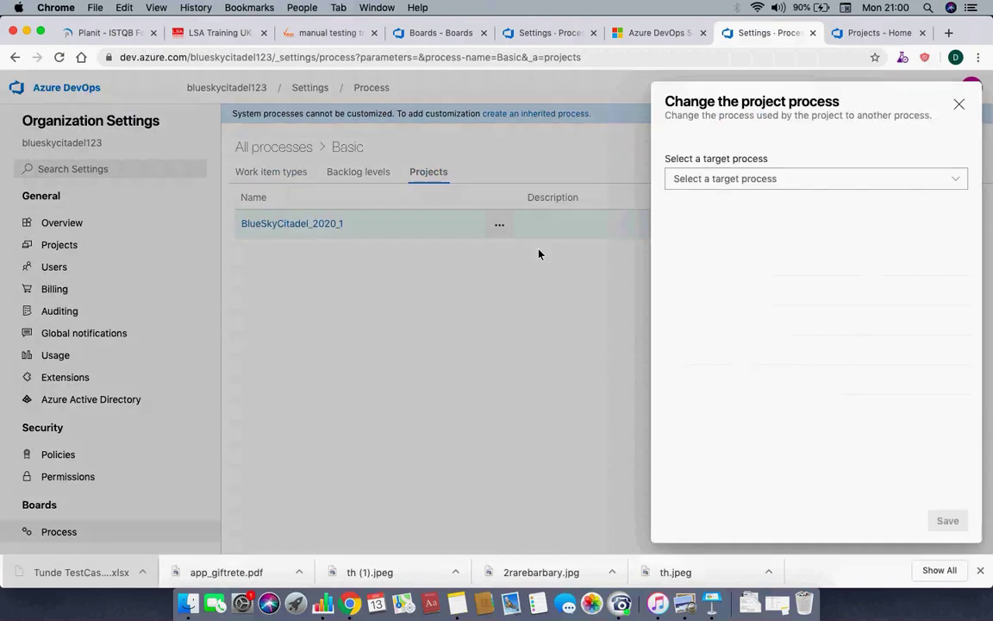
pyautogui.click(818, 182)
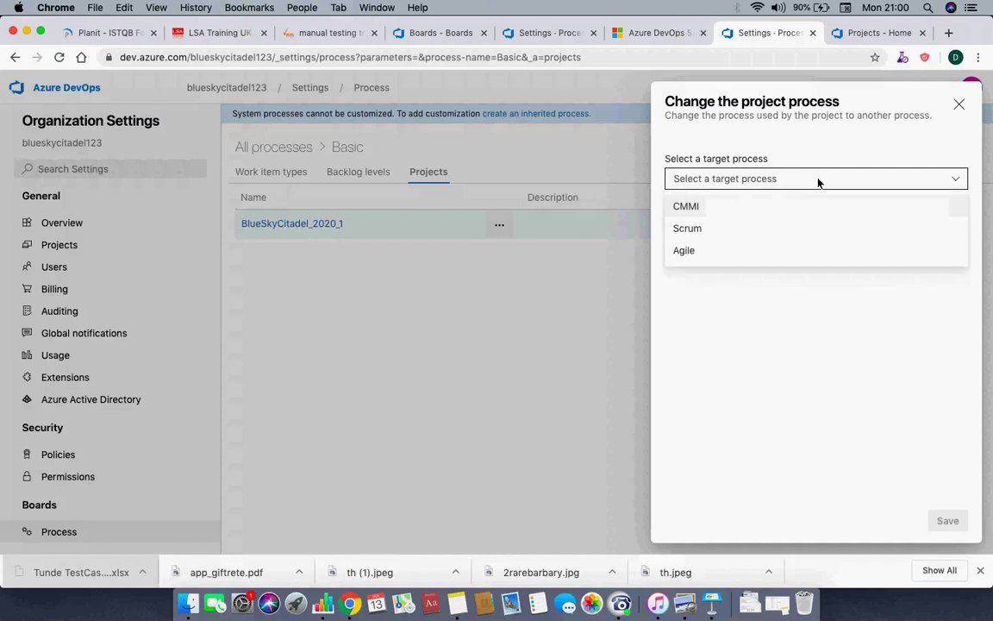
pyautogui.click(694, 210)
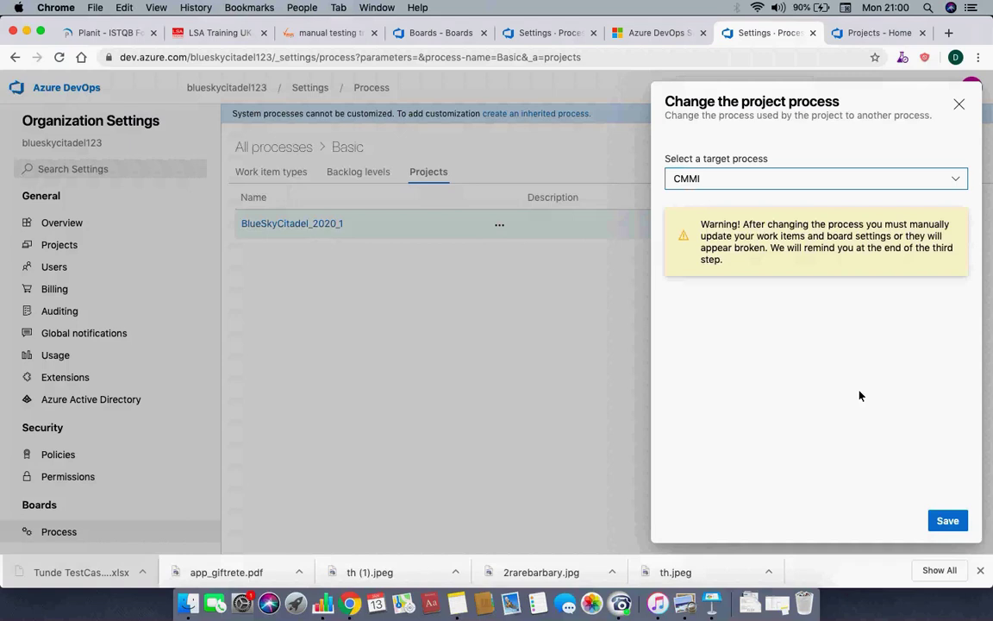
pyautogui.click(953, 525)
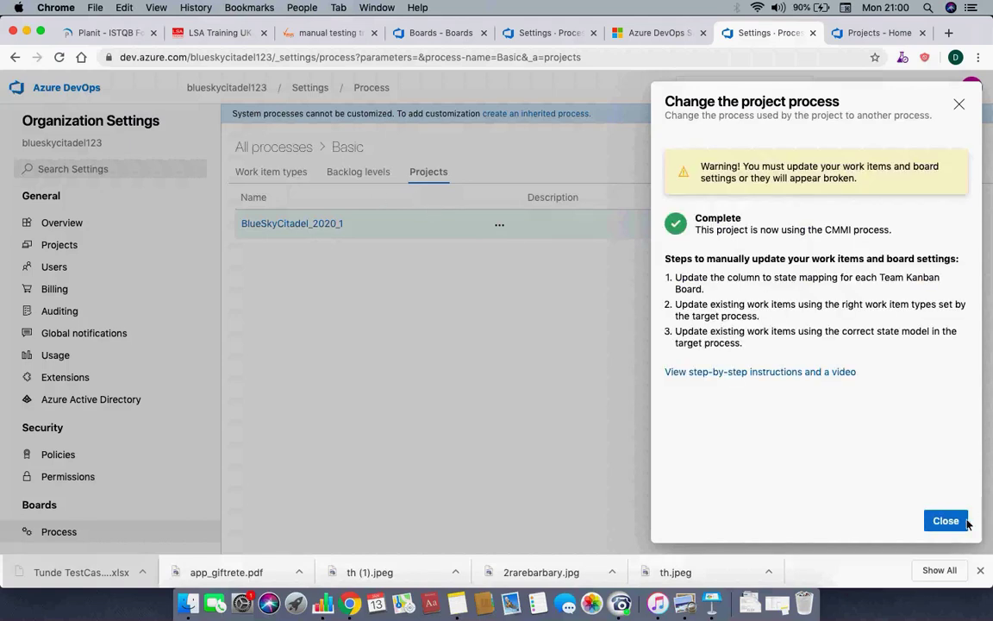
pyautogui.click(946, 520)
# Step: Reload the Basic process page and check its work item types and its list of projects
pyautogui.click(621, 604)
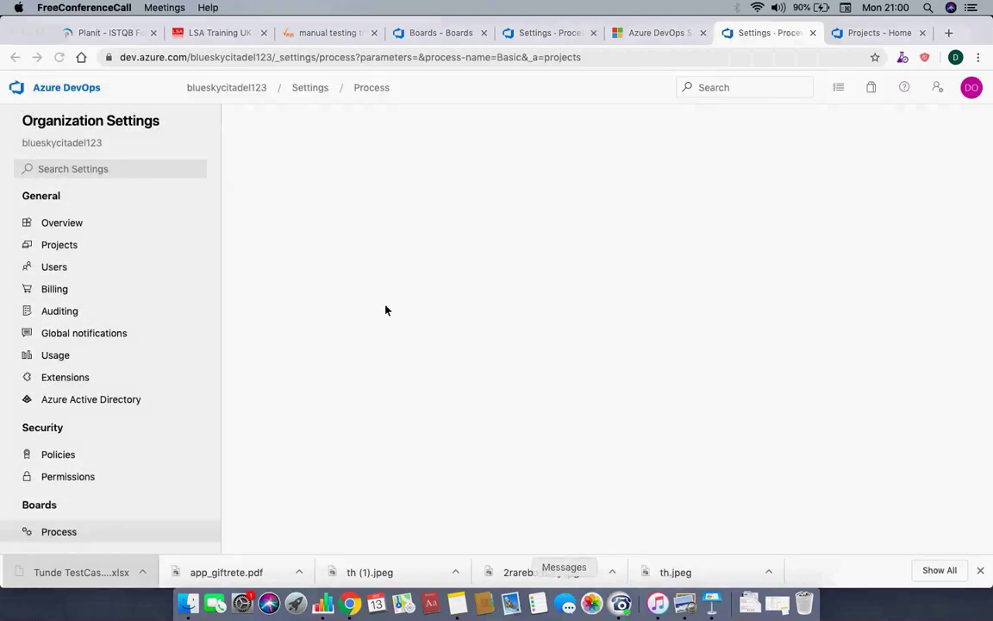
pyautogui.click(260, 242)
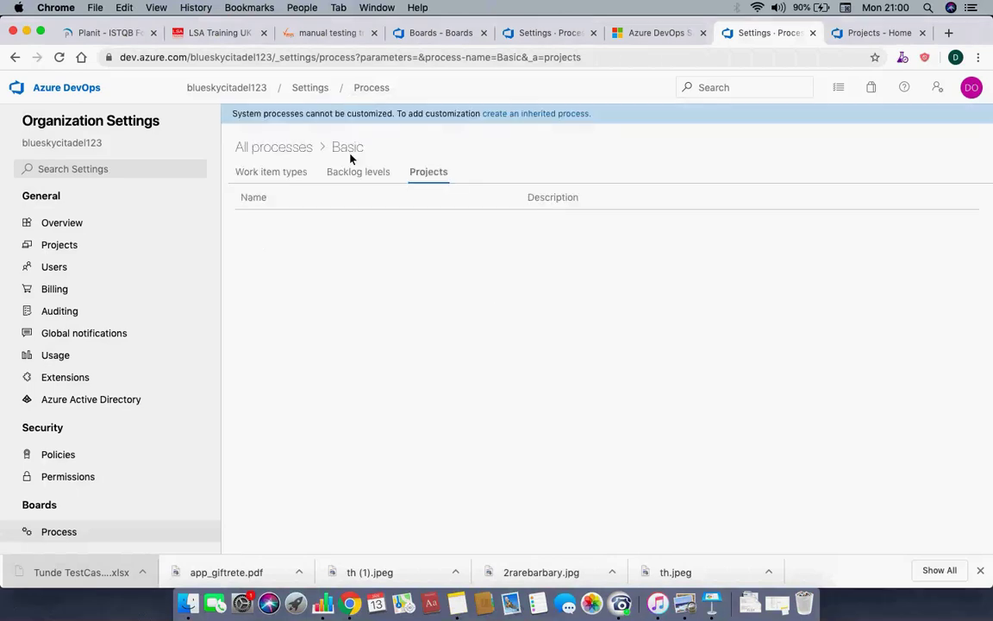
pyautogui.click(273, 180)
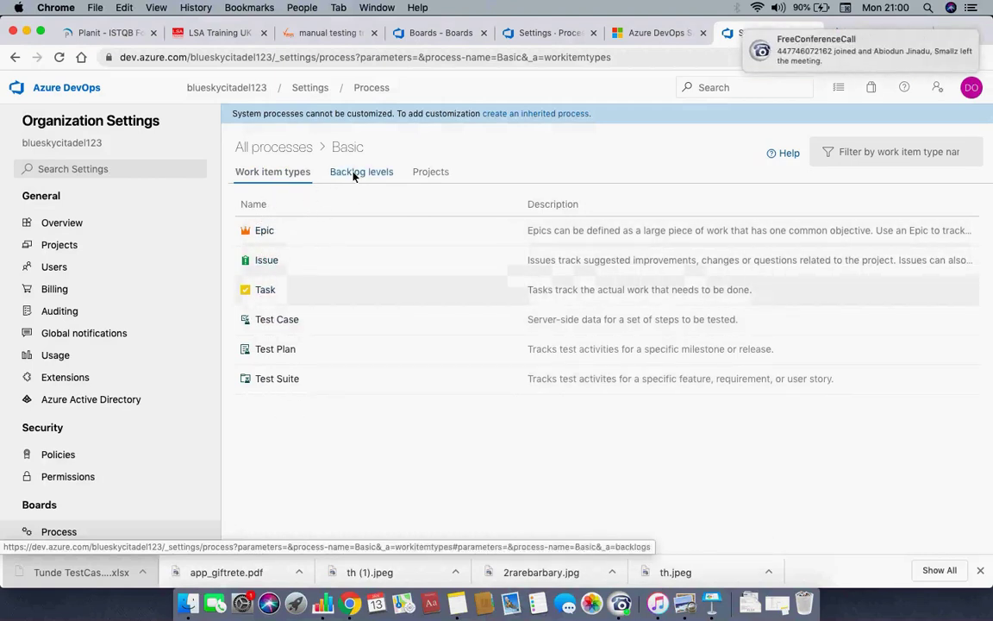
pyautogui.click(61, 59)
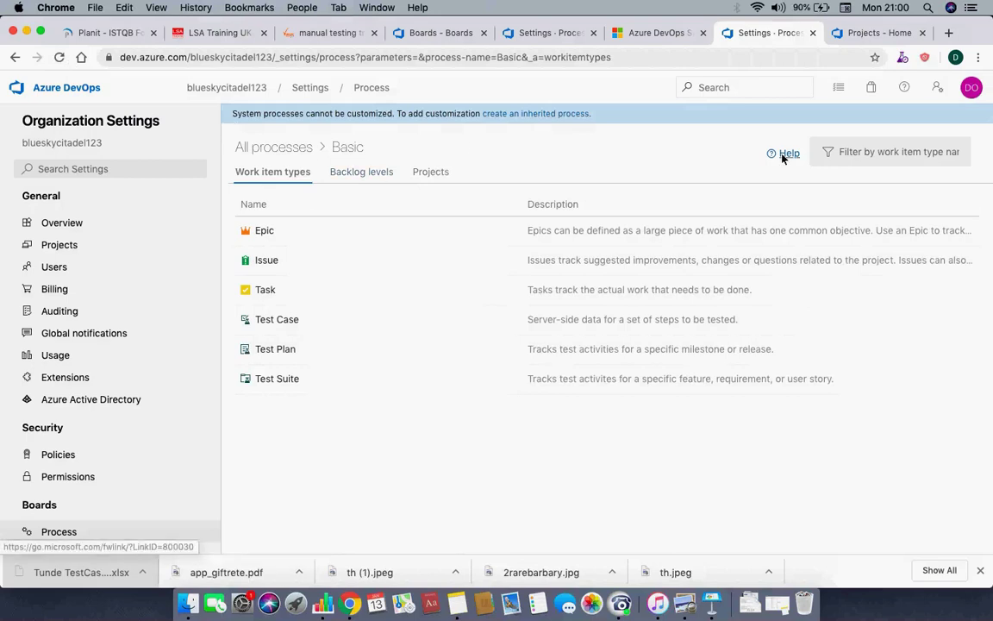
pyautogui.click(434, 172)
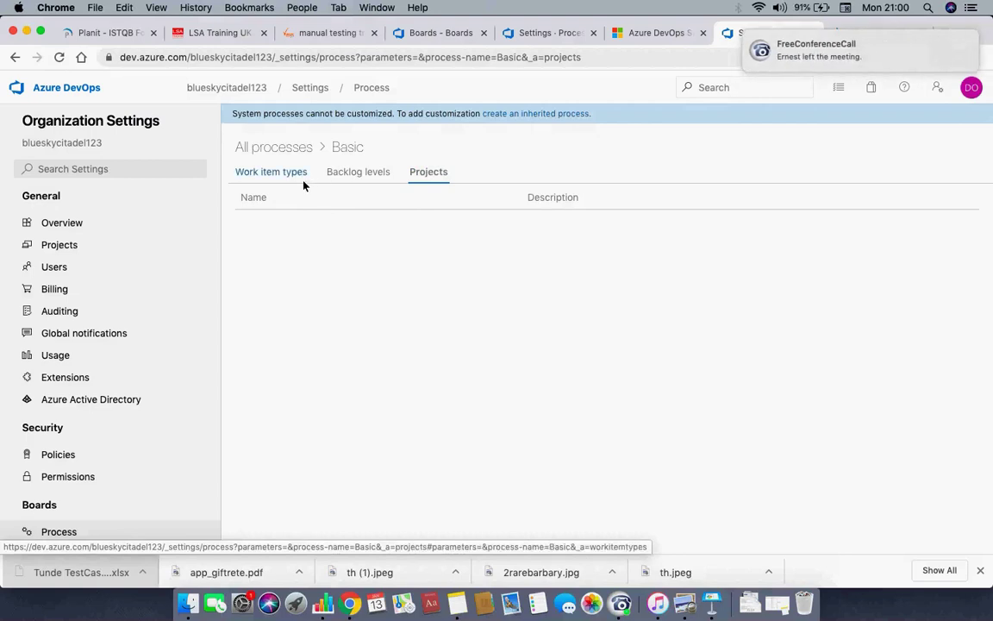
# Step: Open the CMMI process from the list of all processes and review its work item types and projects
pyautogui.click(259, 147)
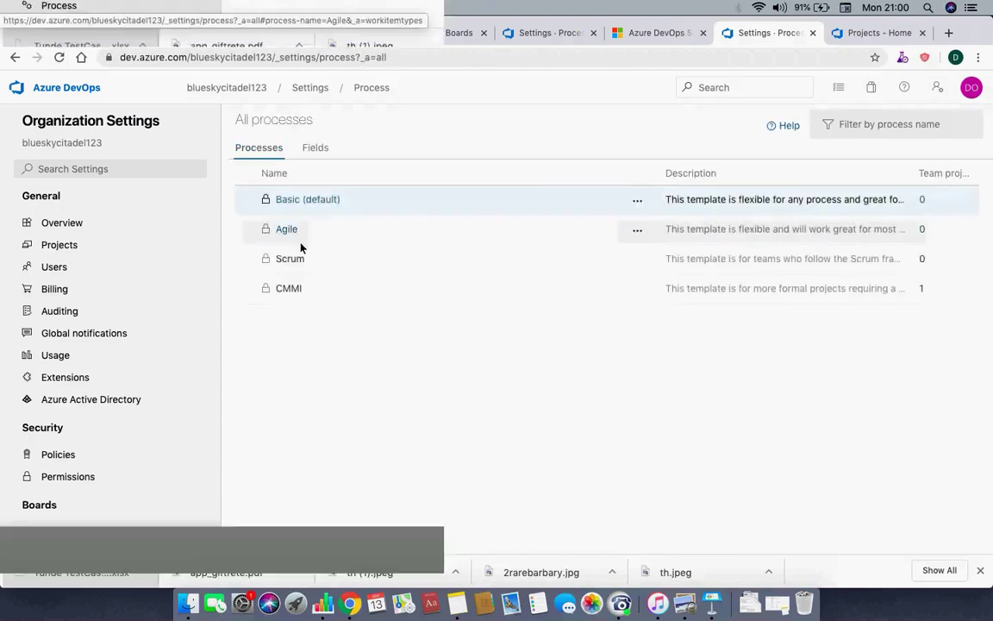
pyautogui.click(289, 290)
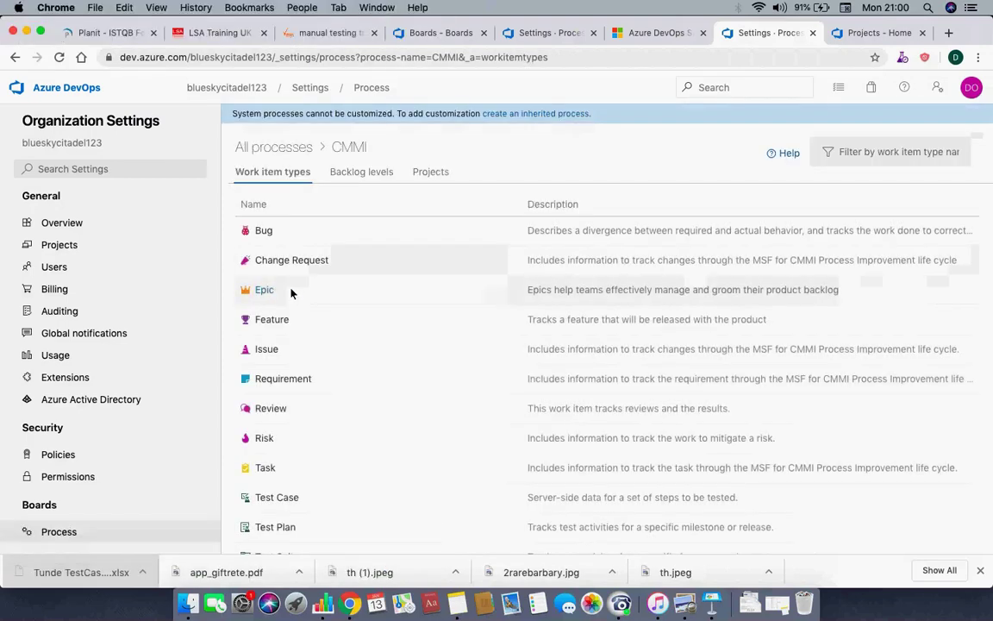
pyautogui.scroll(-1, 353, 308)
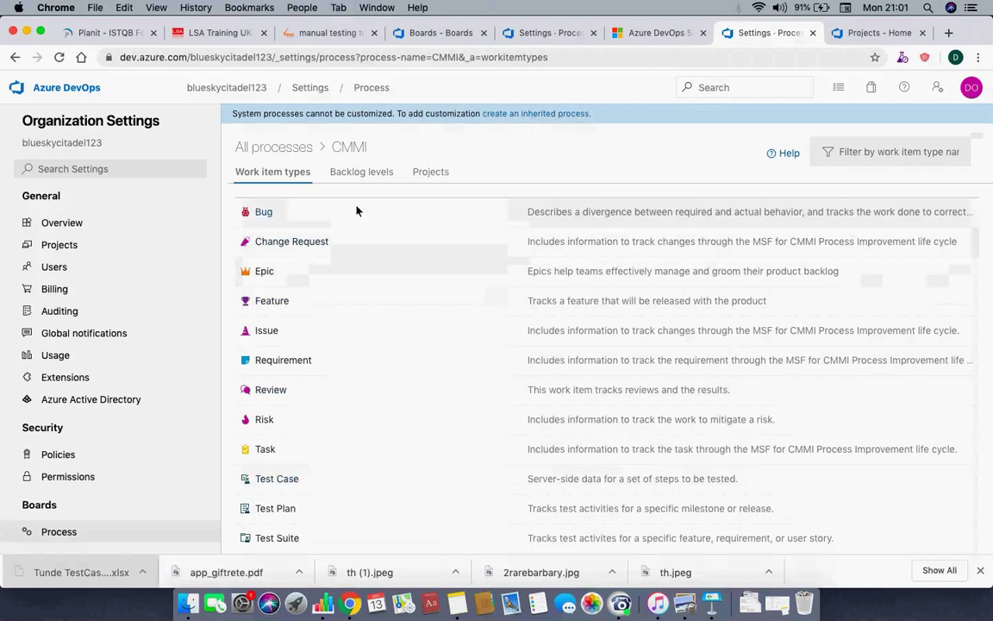
pyautogui.click(429, 172)
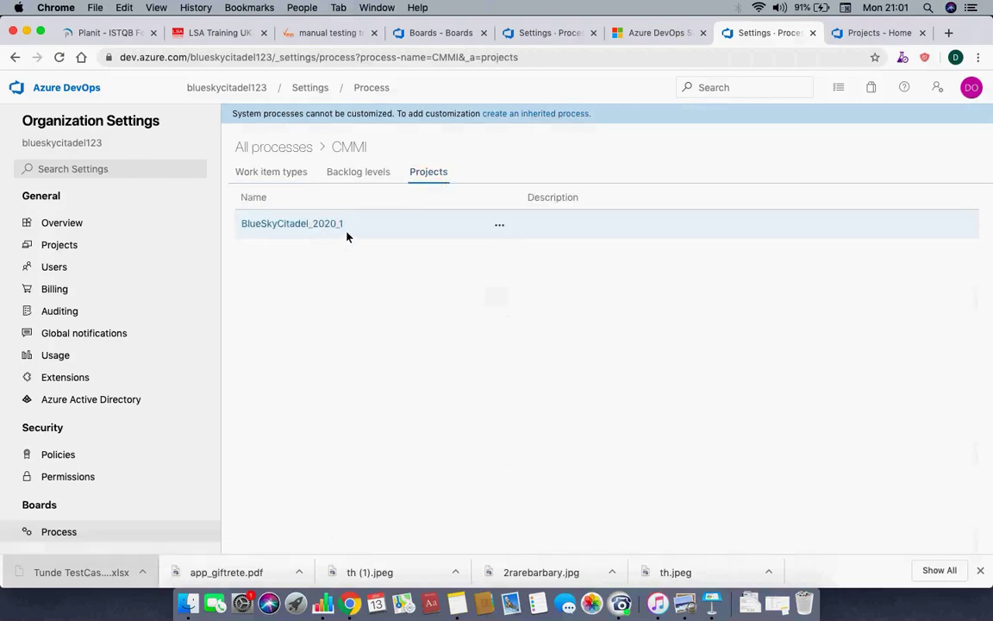
pyautogui.click(271, 175)
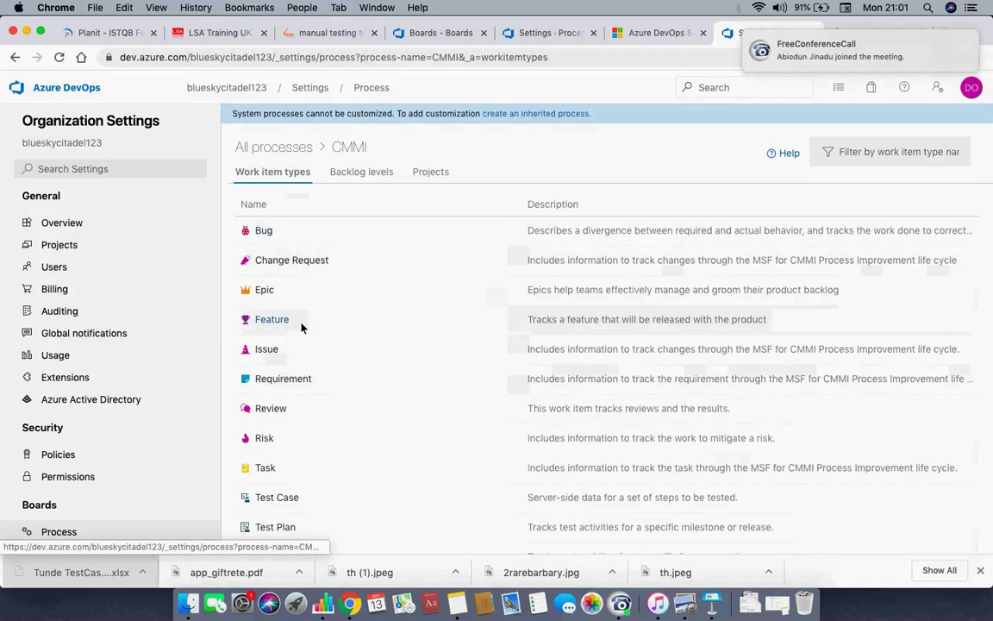
pyautogui.scroll(-1, 301, 328)
pyautogui.scroll(1, 301, 328)
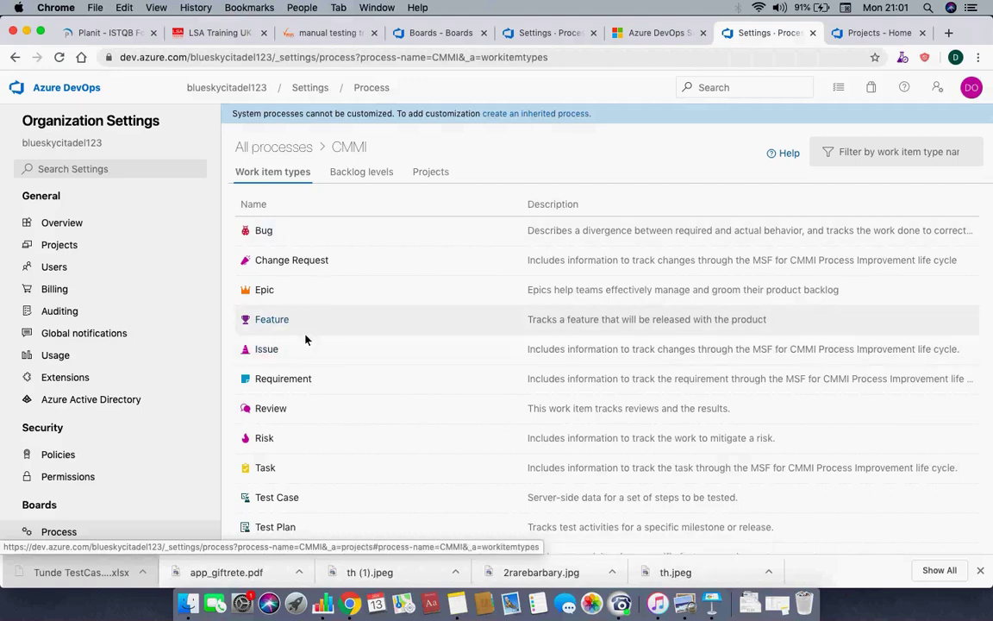
# Step: Change the process of the BlueSkyCitadel_2020_1 project to Agile from the CMMI process's project list and save the change
pyautogui.scroll(-1, 320, 371)
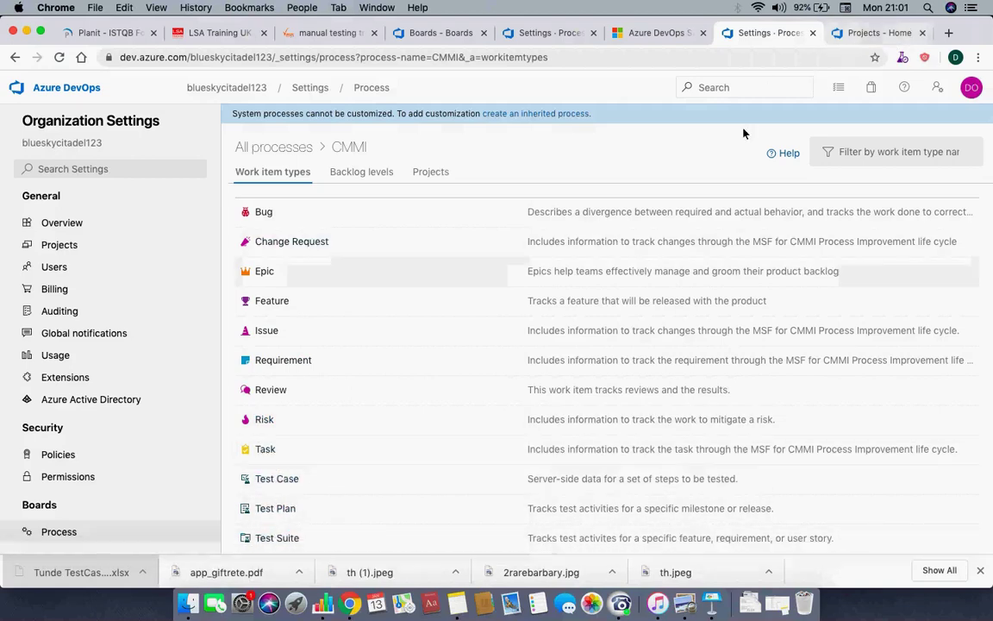
pyautogui.click(424, 175)
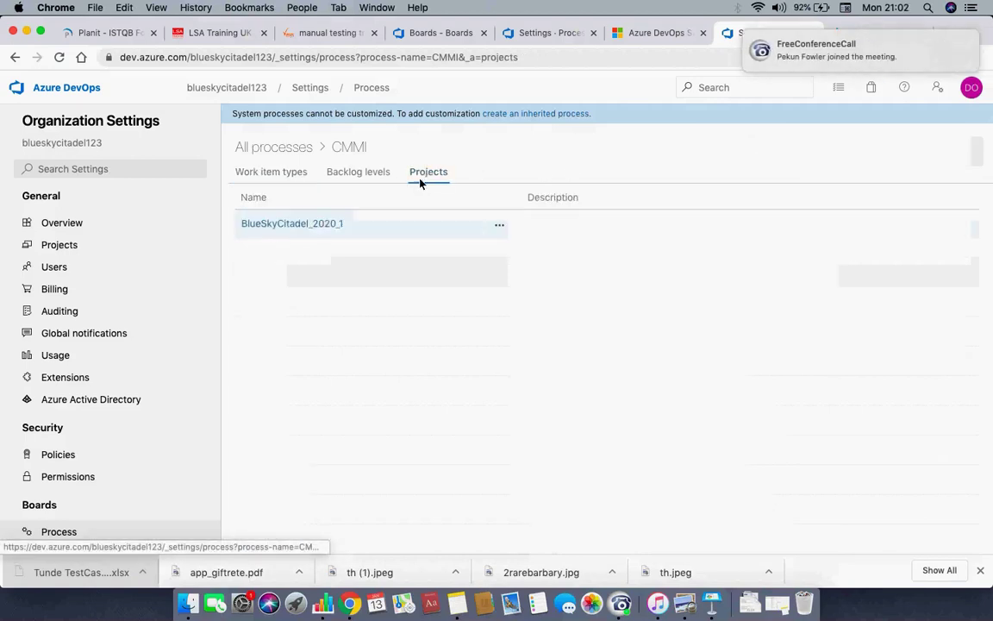
pyautogui.click(500, 225)
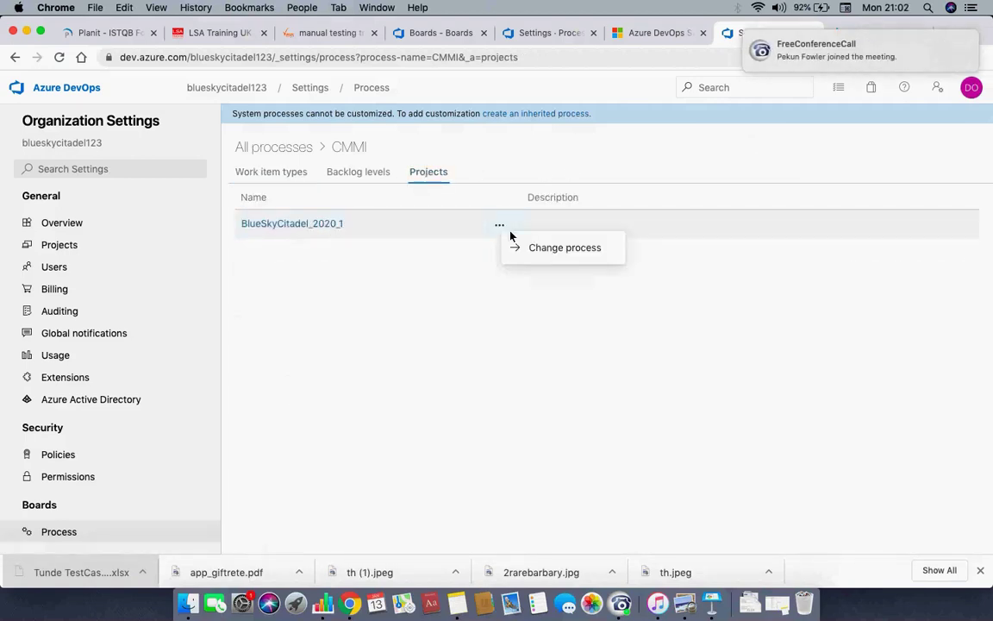
pyautogui.click(558, 248)
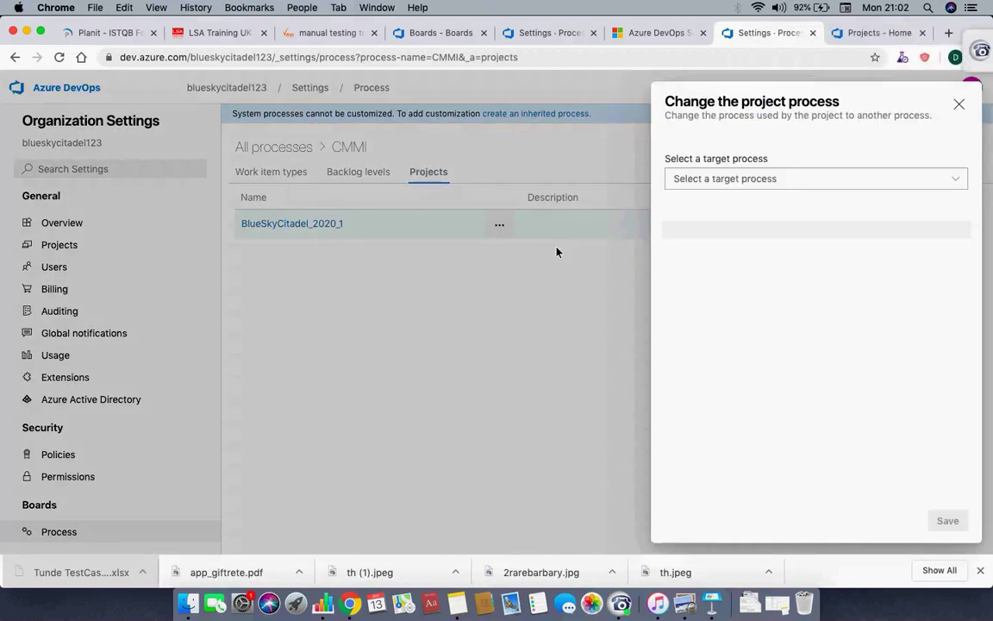
pyautogui.click(838, 183)
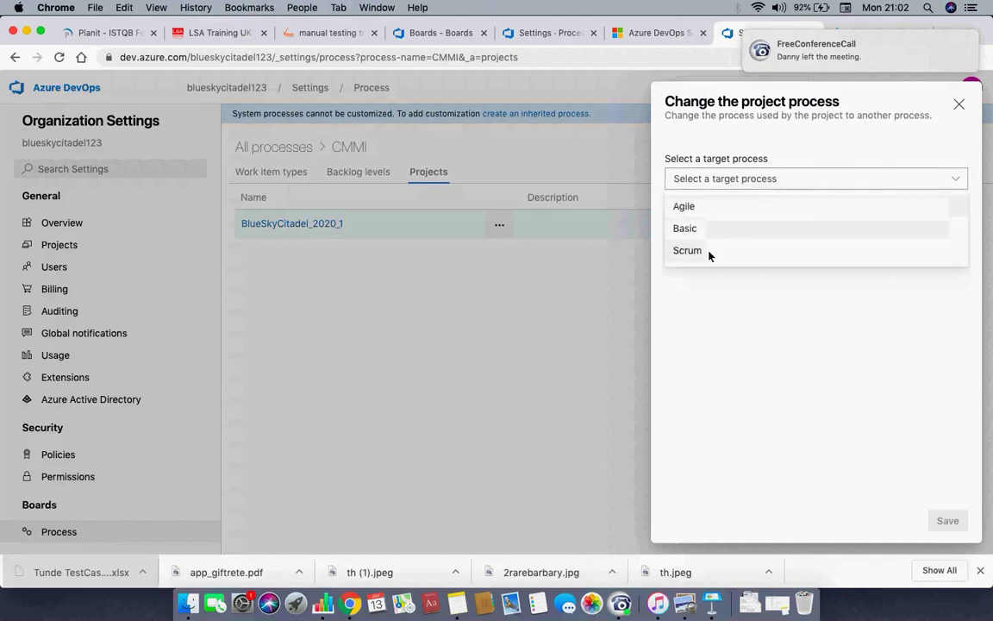
pyautogui.click(688, 209)
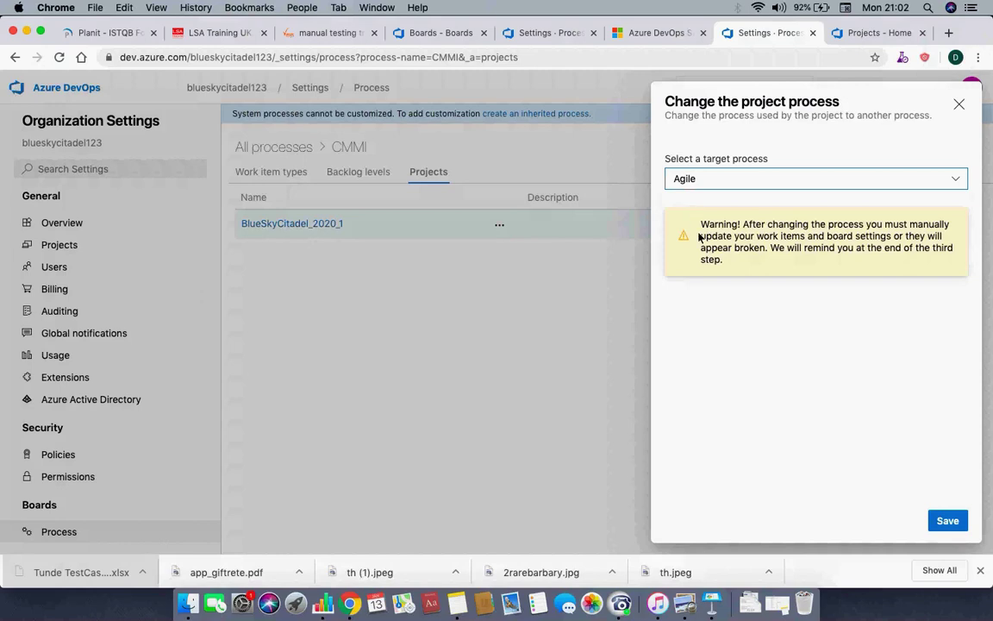
pyautogui.click(947, 525)
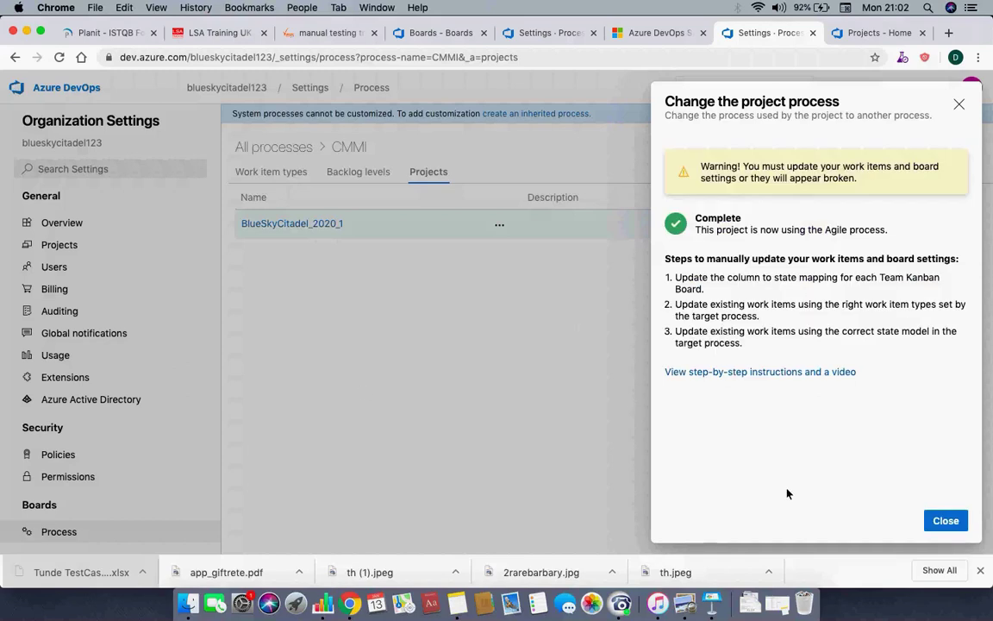
pyautogui.click(948, 522)
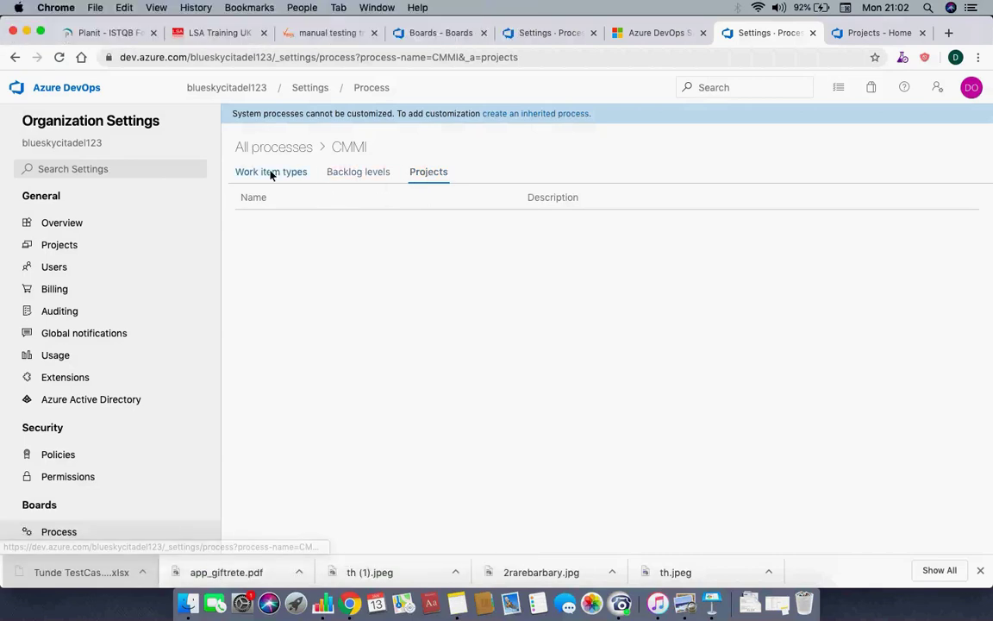
# Step: Open the Agile process from the list of all processes and review its projects and work item types
pyautogui.click(288, 148)
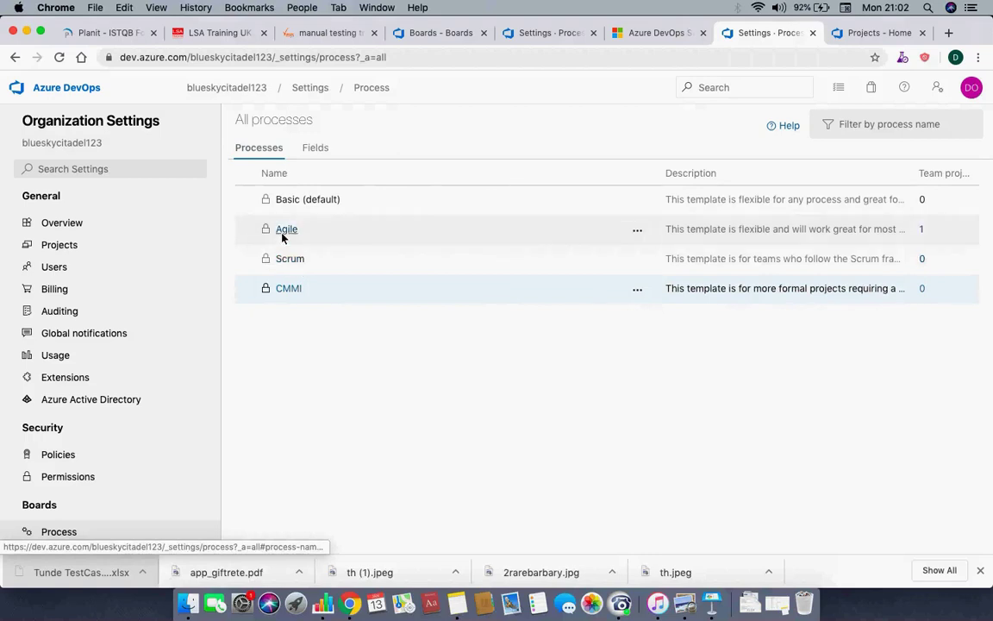
pyautogui.click(285, 231)
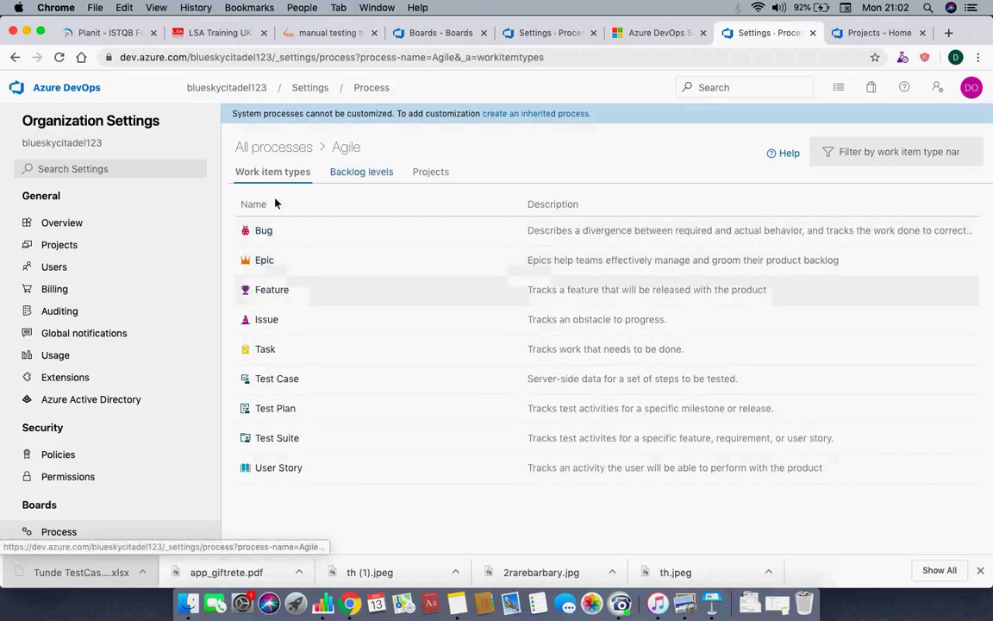
pyautogui.click(422, 173)
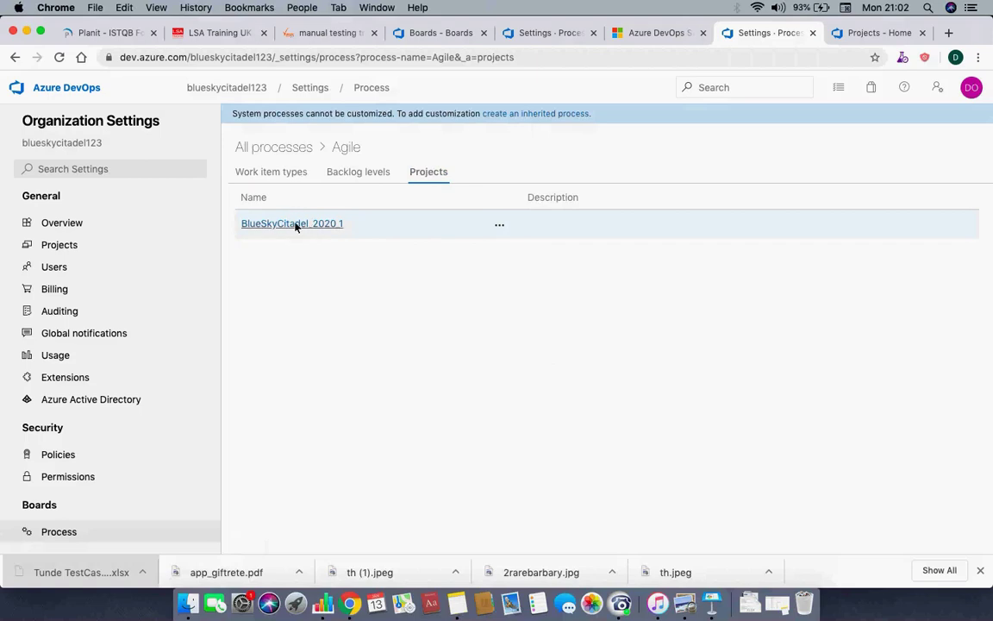
pyautogui.click(271, 172)
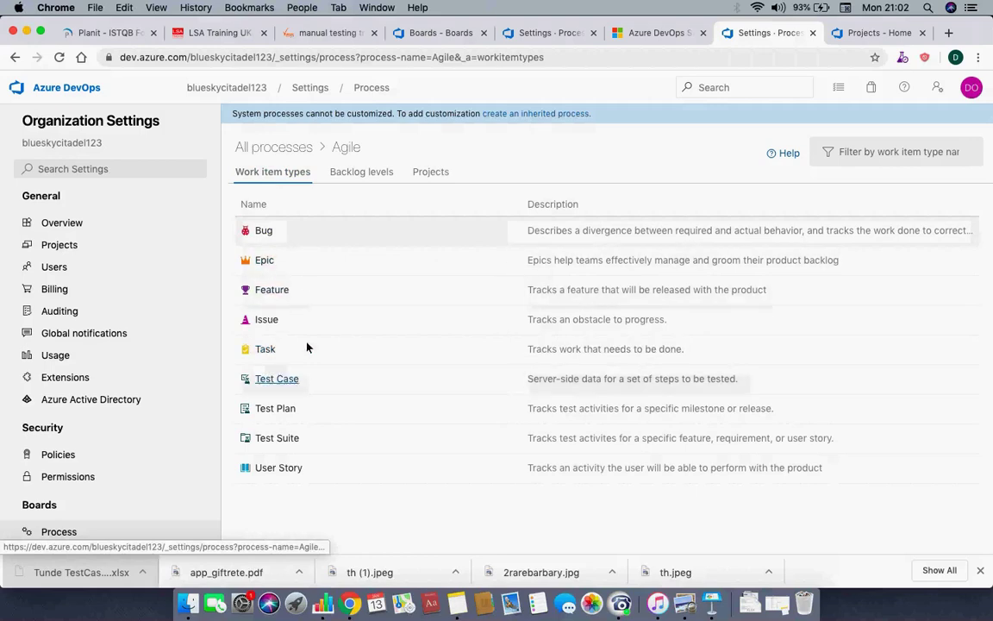
# Step: View the work item types of the Scrum process and of the BlueSkyS19 organization's BlueSkyS19 Scrum process
pyautogui.click(251, 145)
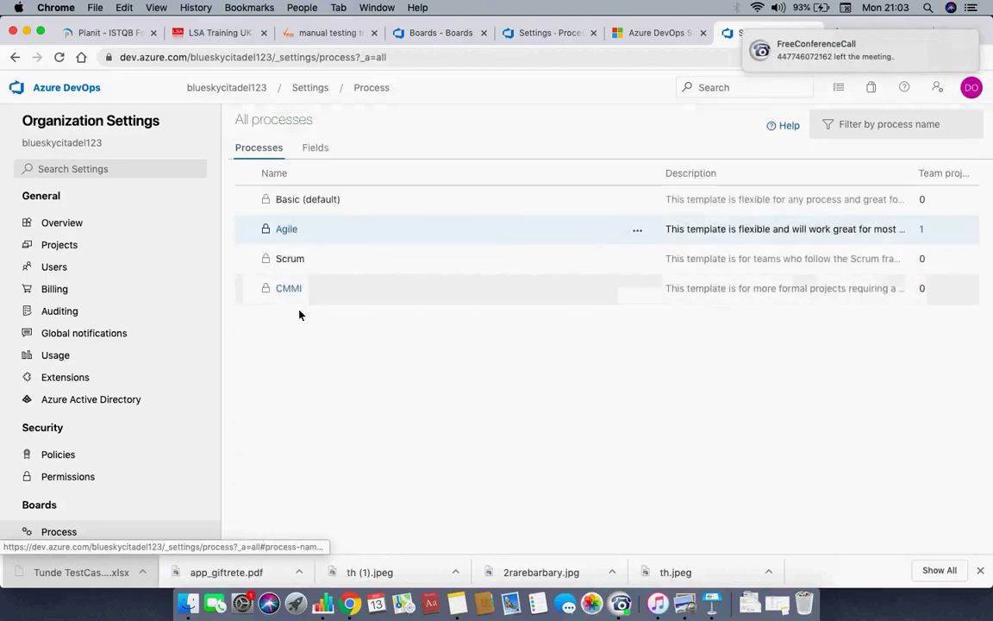
pyautogui.click(288, 260)
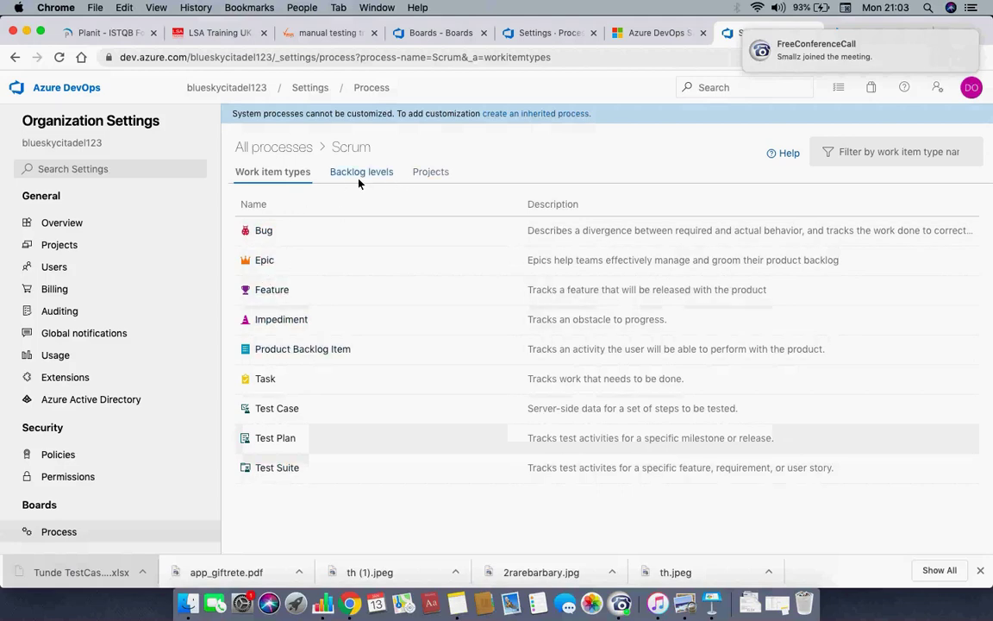
pyautogui.click(540, 33)
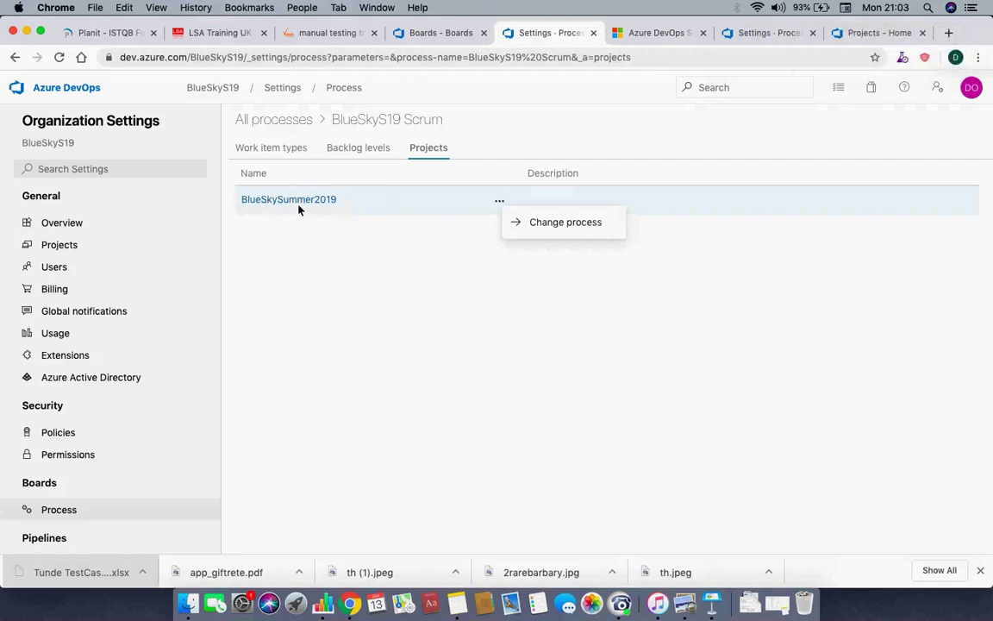
pyautogui.click(285, 150)
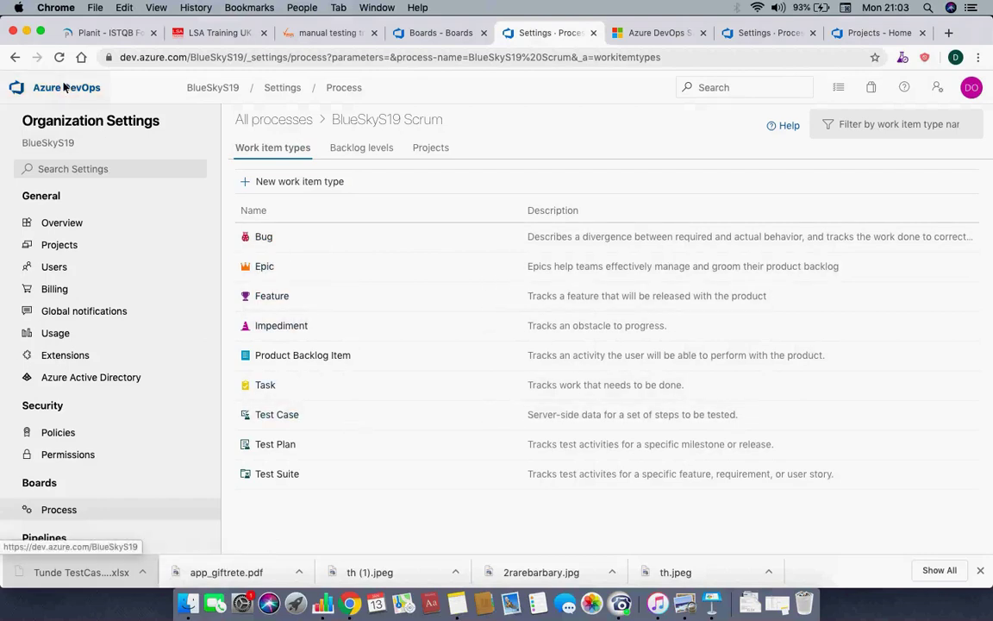
# Step: Go to the BlueSkyS19 organization's home page and open the BlueSkySummer2019 project
pyautogui.click(40, 92)
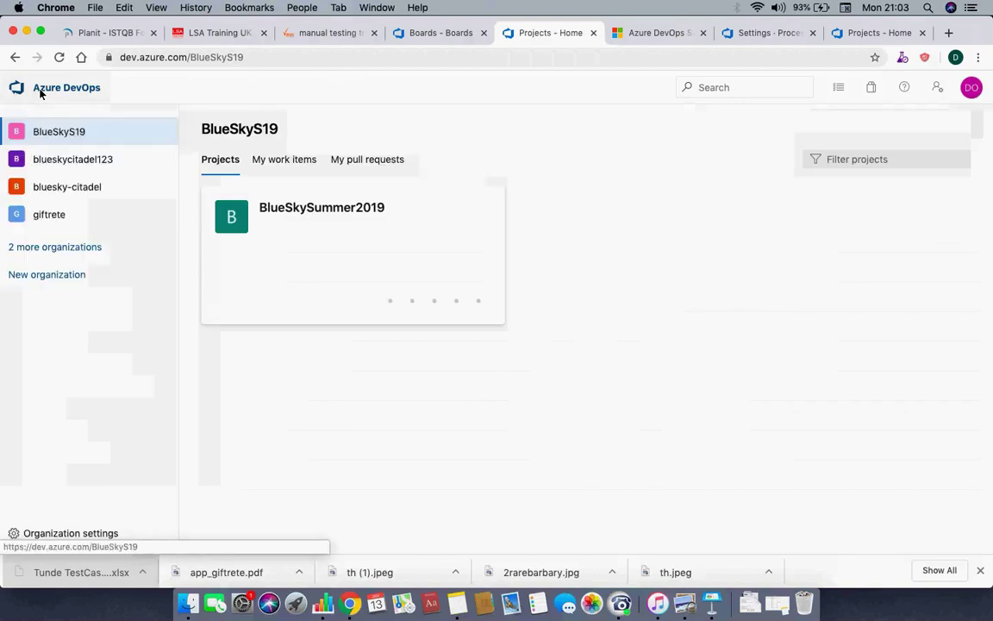
pyautogui.click(306, 214)
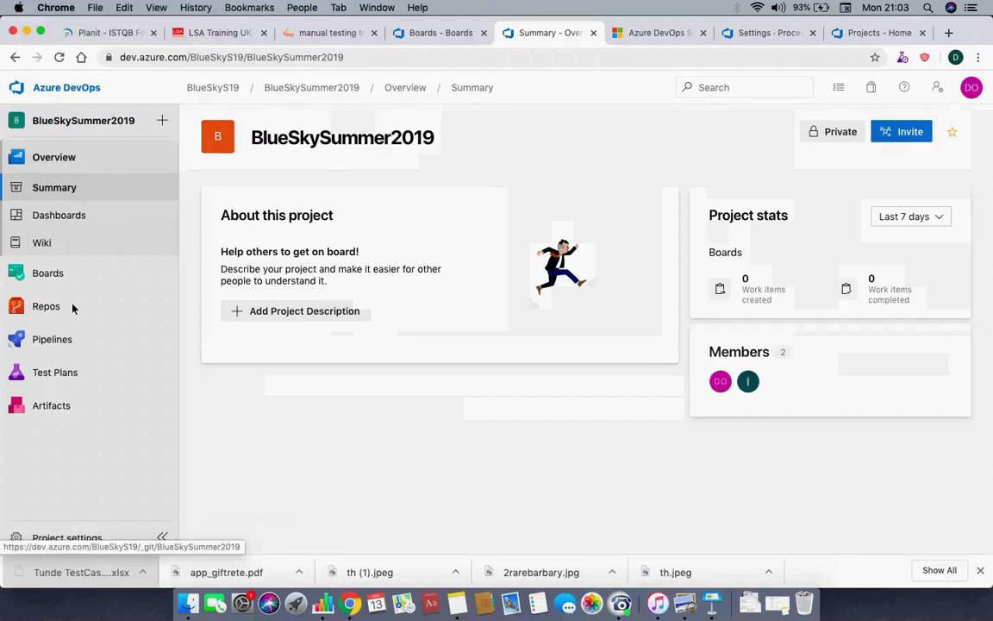
pyautogui.moveTo(72, 307)
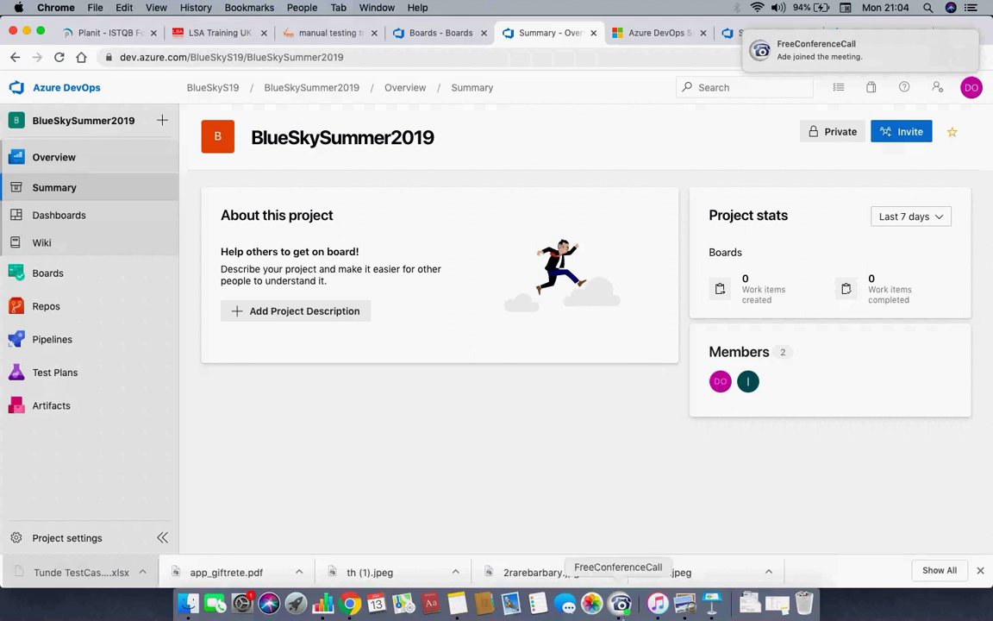
pyautogui.click(625, 607)
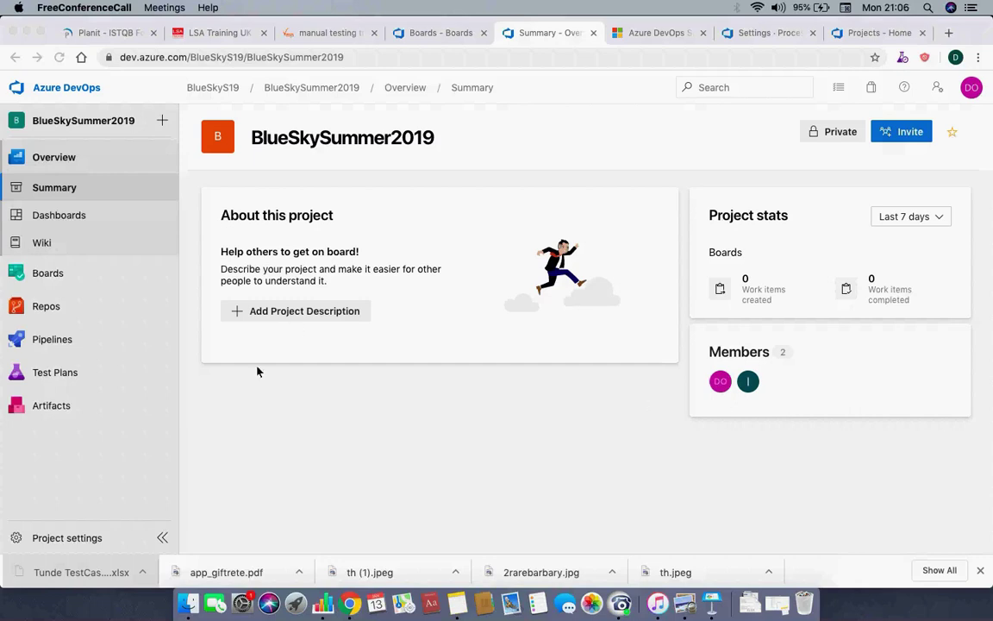
pyautogui.click(216, 357)
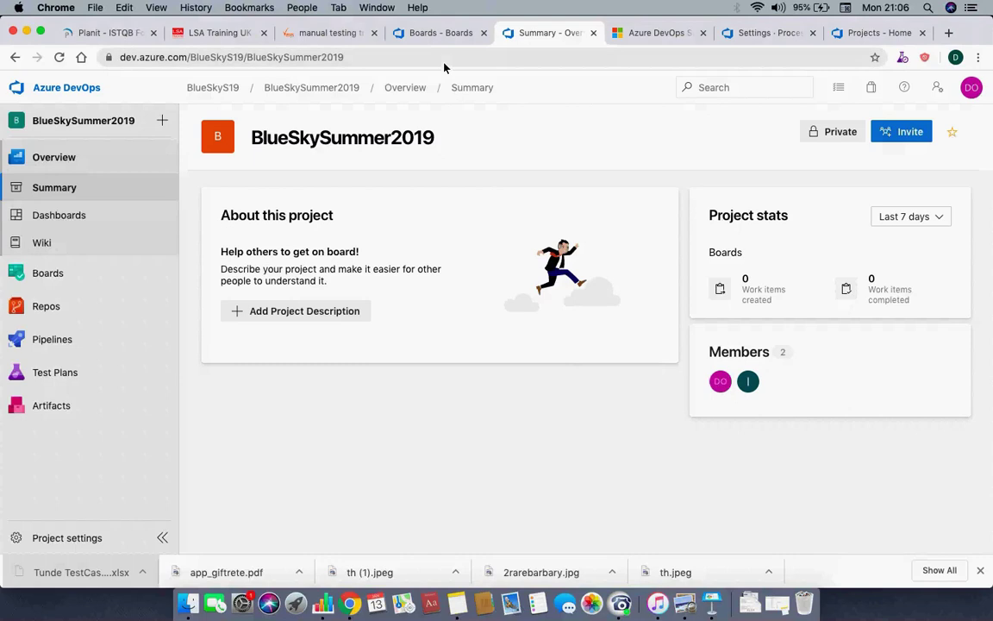
pyautogui.click(420, 34)
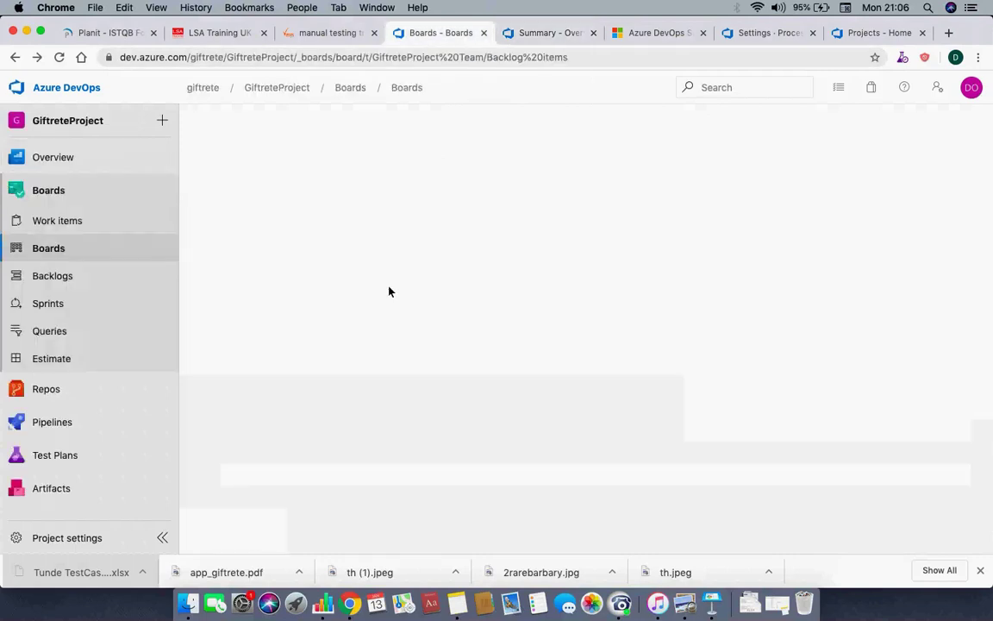
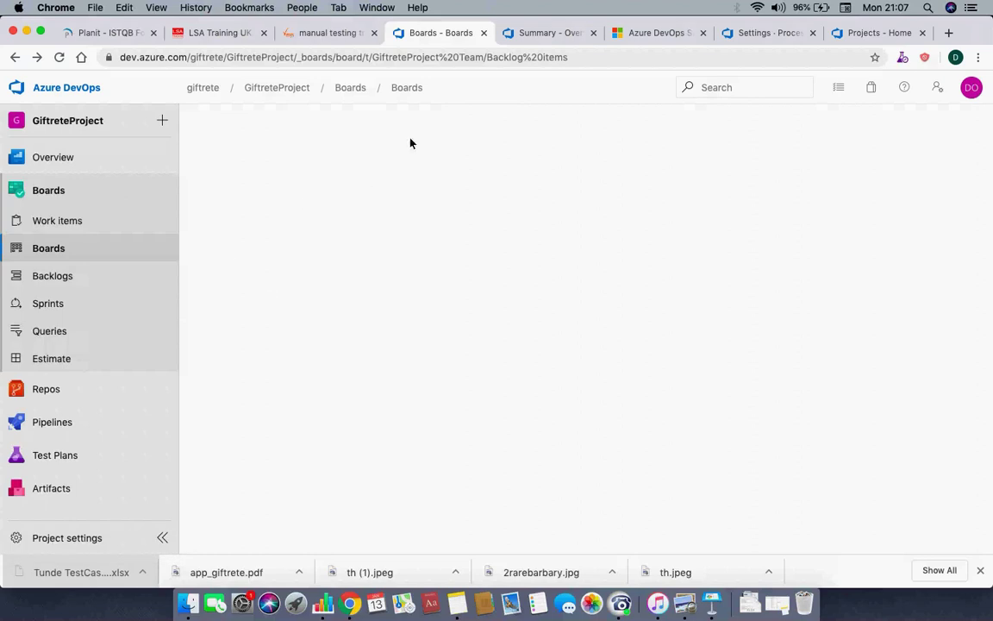
pyautogui.click(522, 34)
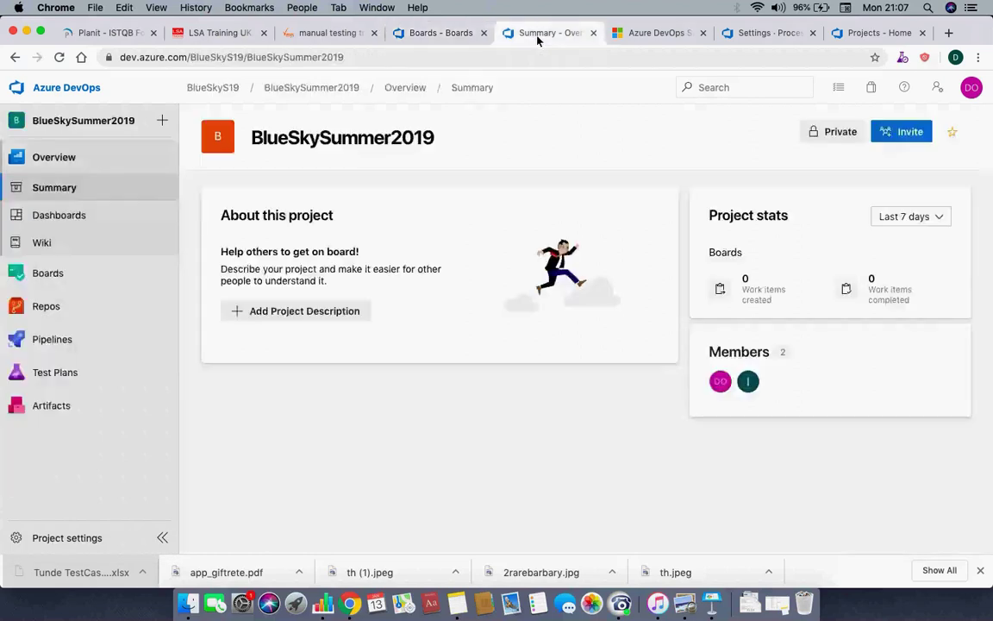
pyautogui.doubleClick(85, 122)
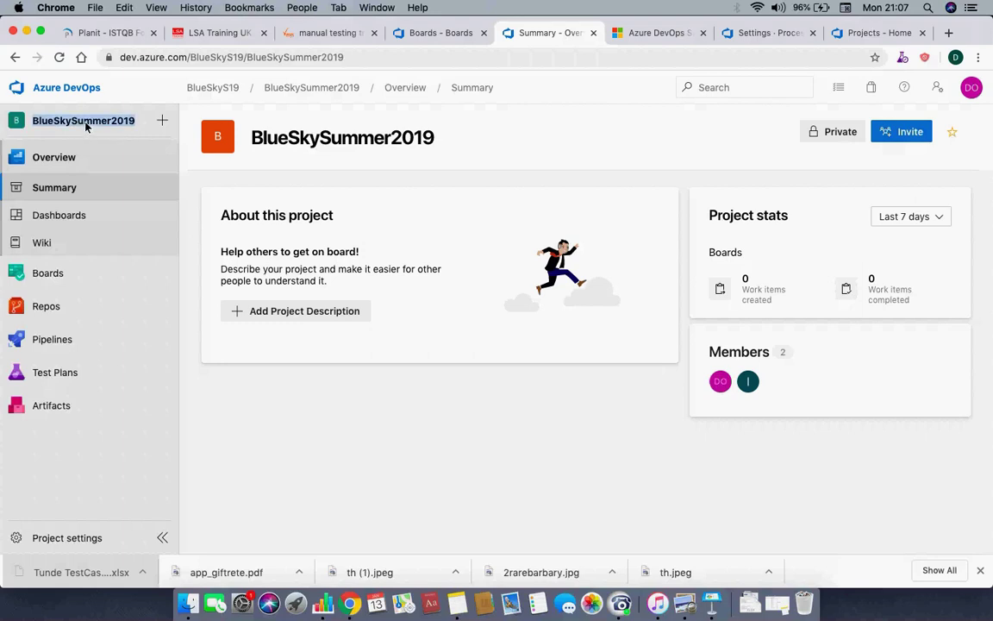
# Step: Expand the list of all dashboards in BlueSkySummer2019 and open the BlueSkySummer2019 Team's Overview dashboard
pyautogui.click(55, 163)
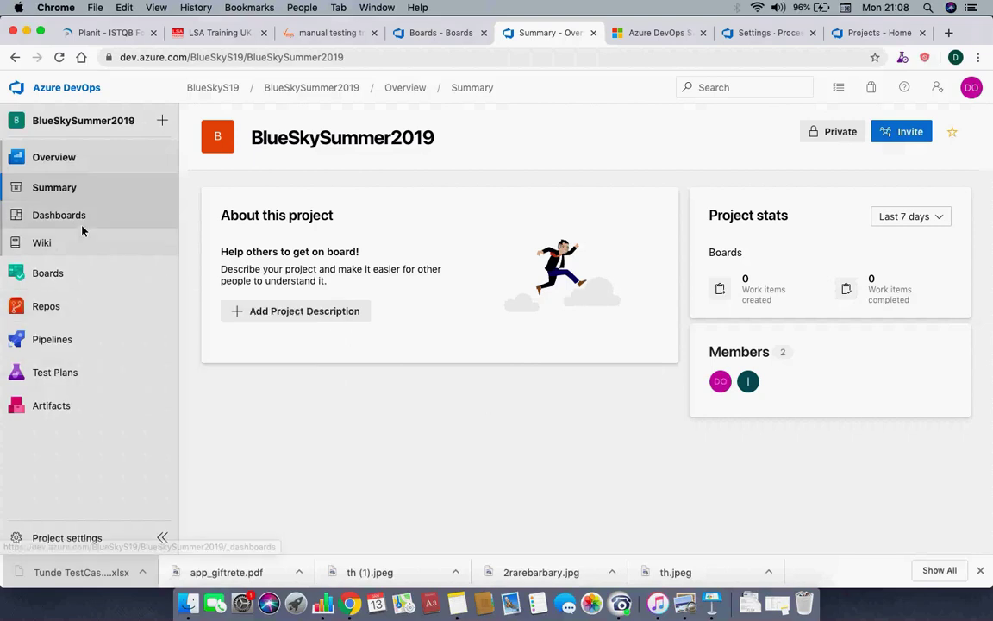
pyautogui.click(40, 190)
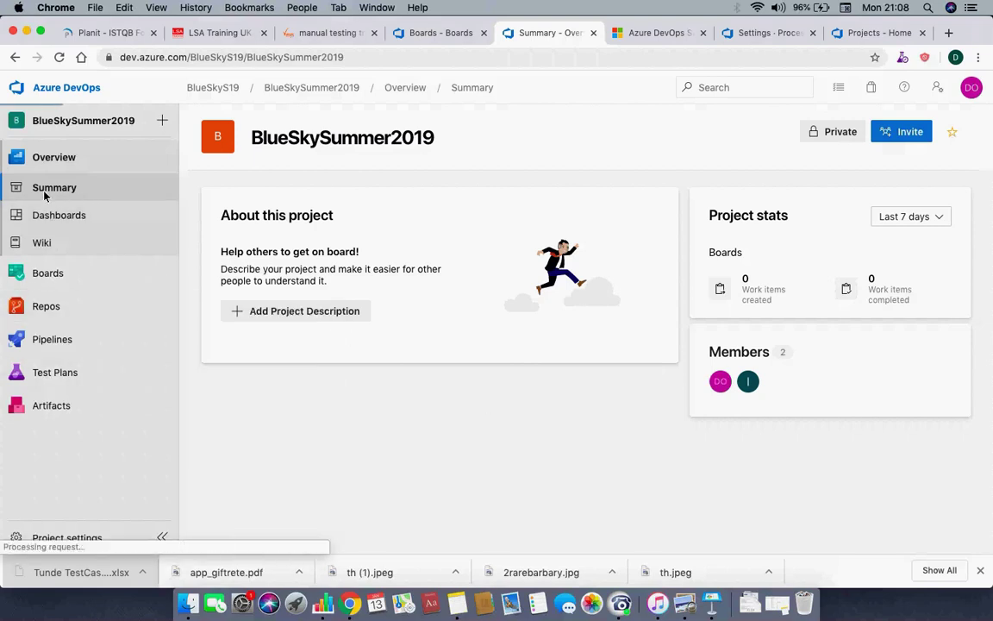
pyautogui.click(78, 214)
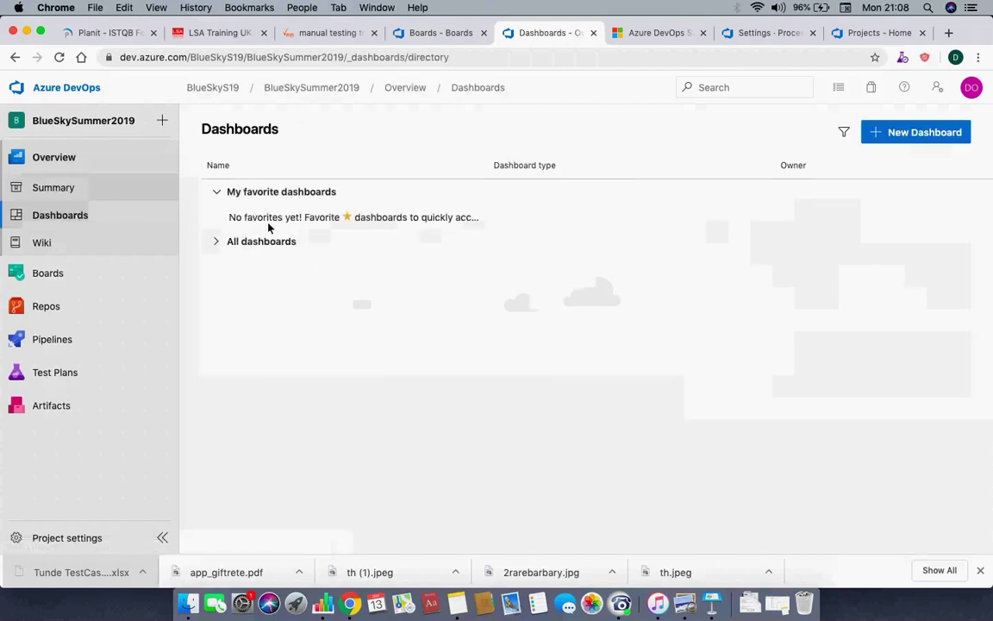
pyautogui.click(220, 244)
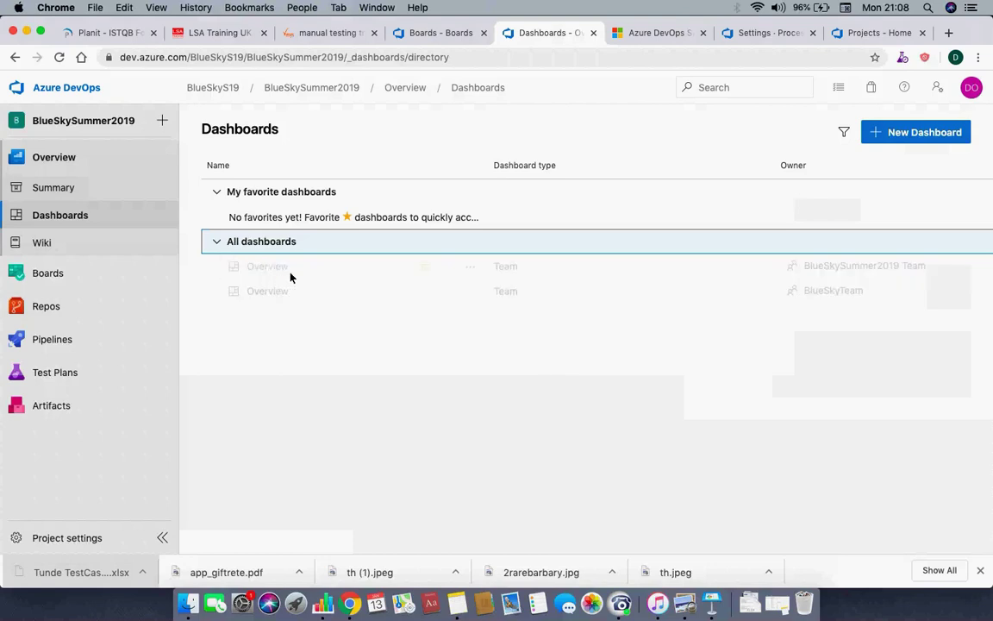
pyautogui.click(287, 274)
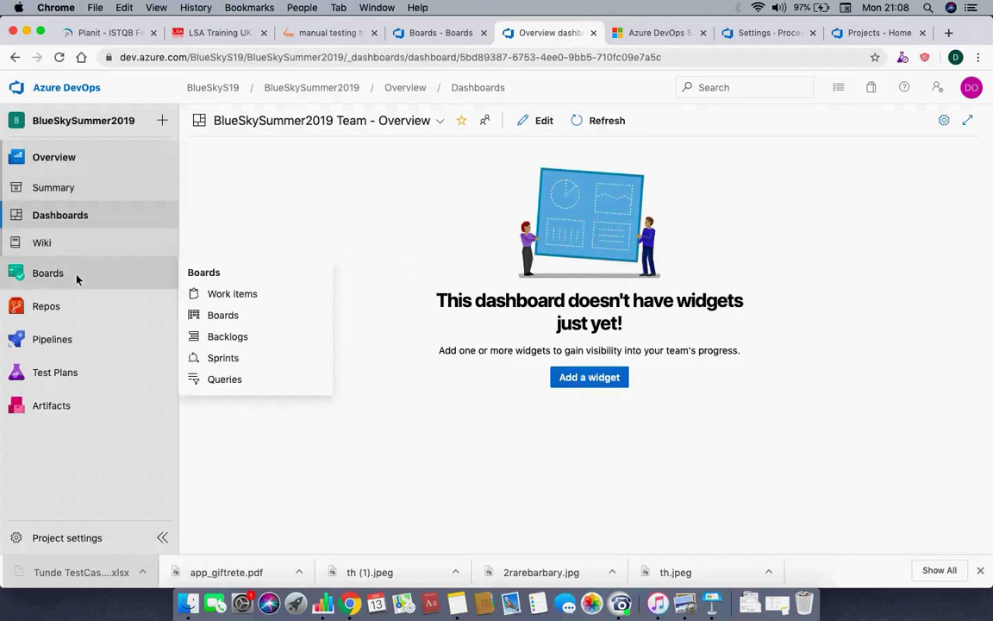
# Step: Start adding widgets to the empty Overview dashboard and place the Assigned to Me widget on its grid
pyautogui.click(576, 379)
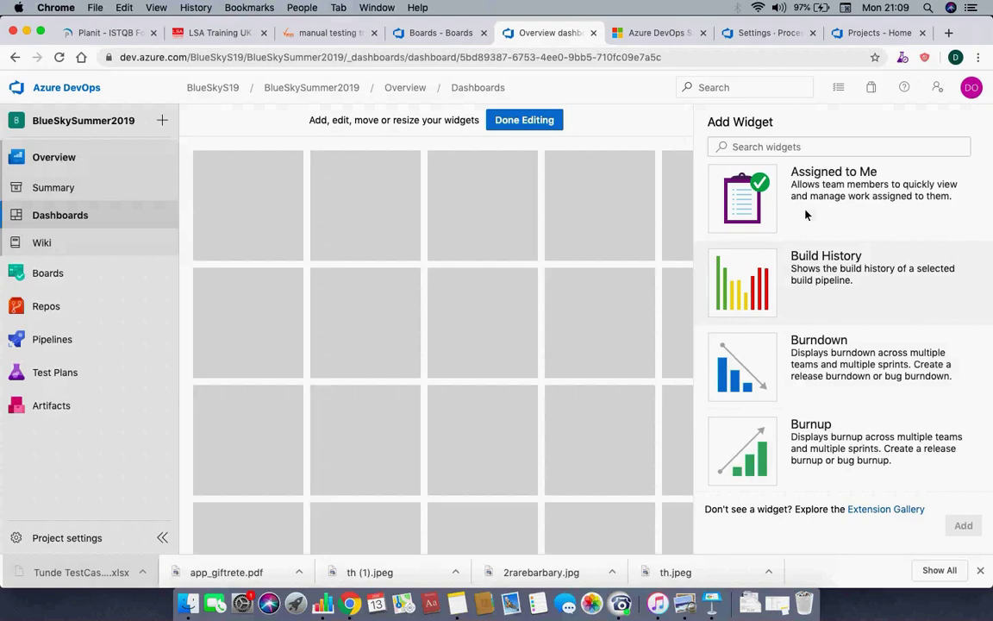
pyautogui.click(729, 182)
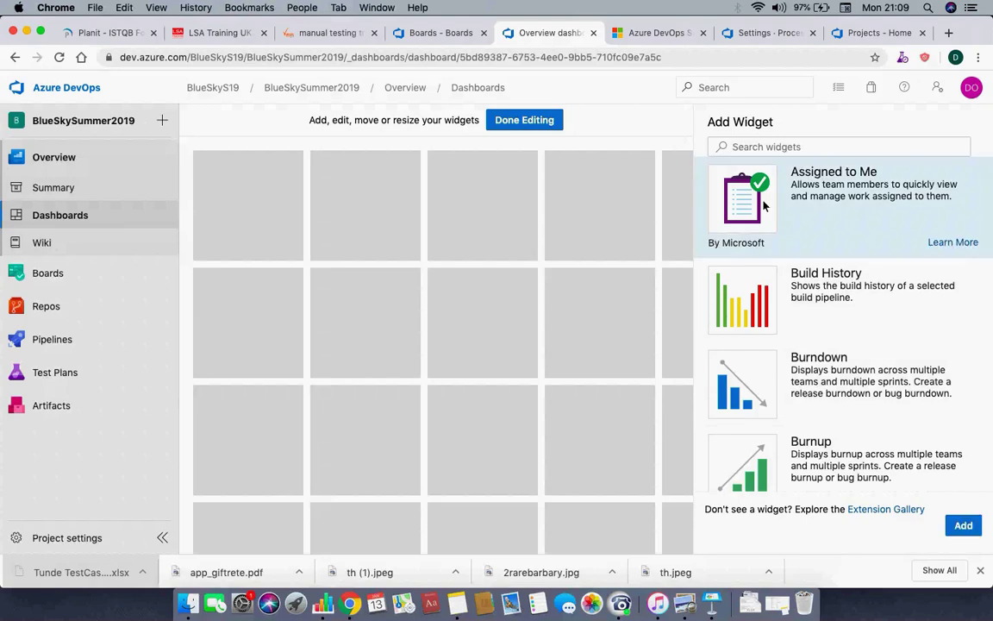
pyautogui.moveTo(763, 205); pyautogui.dragTo(375, 217)
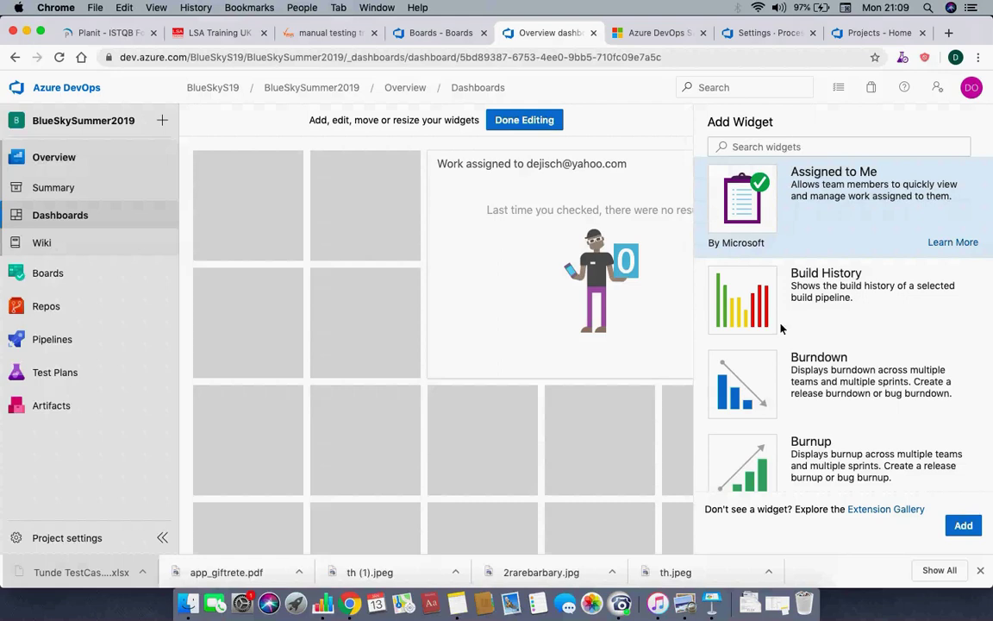
# Step: Place the Build History widget in the dashboard's upper-left cells and the Burnup widget directly below it
pyautogui.click(833, 298)
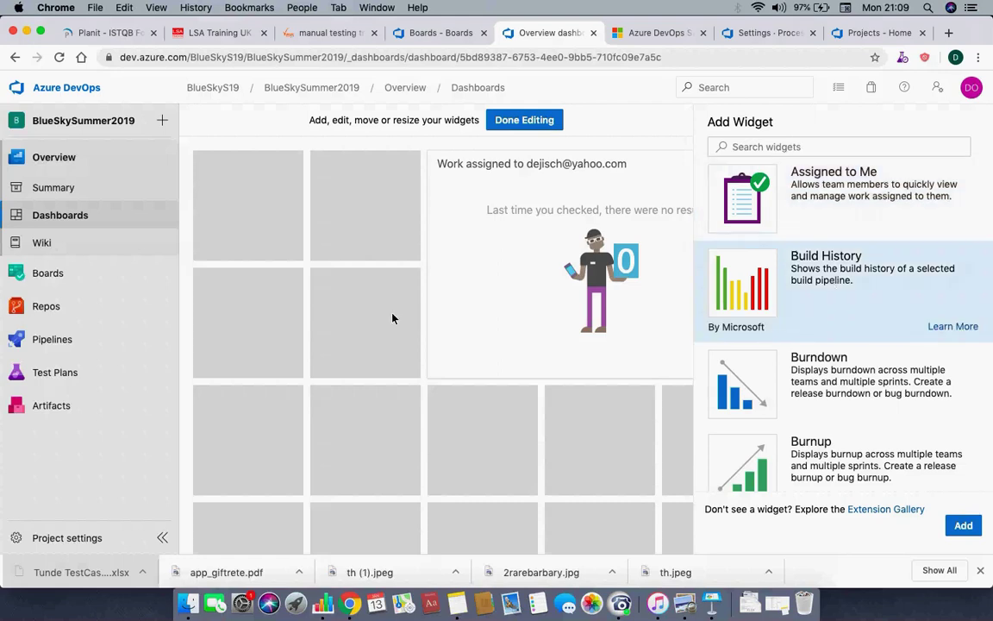
pyautogui.moveTo(676, 303); pyautogui.dragTo(183, 145)
pyautogui.moveTo(817, 477); pyautogui.dragTo(212, 295)
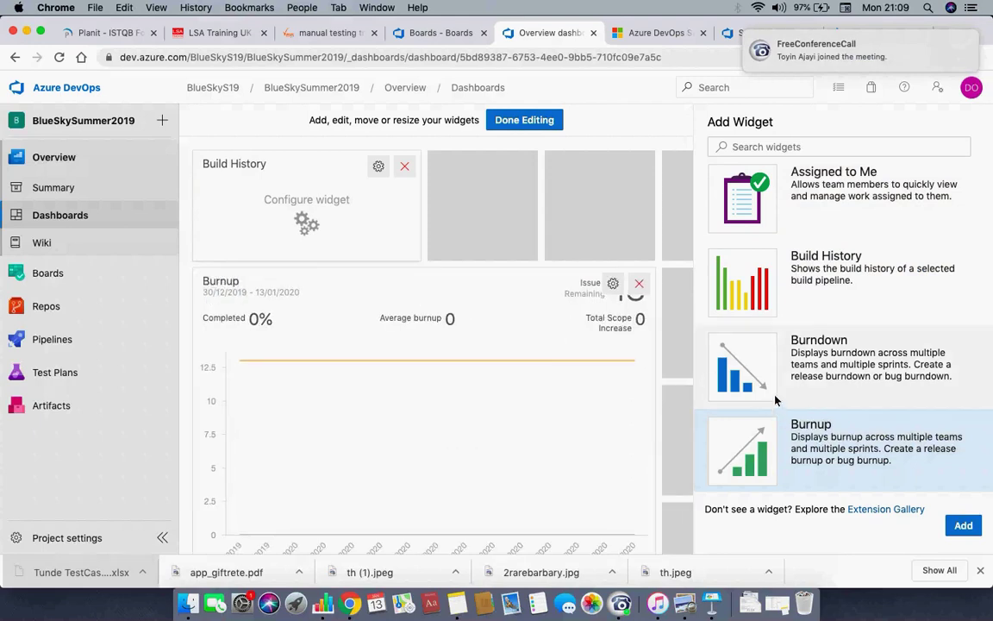
# Step: Place the Burndown widget on the dashboard grid, immediately beside Build History
pyautogui.moveTo(775, 400); pyautogui.dragTo(471, 230)
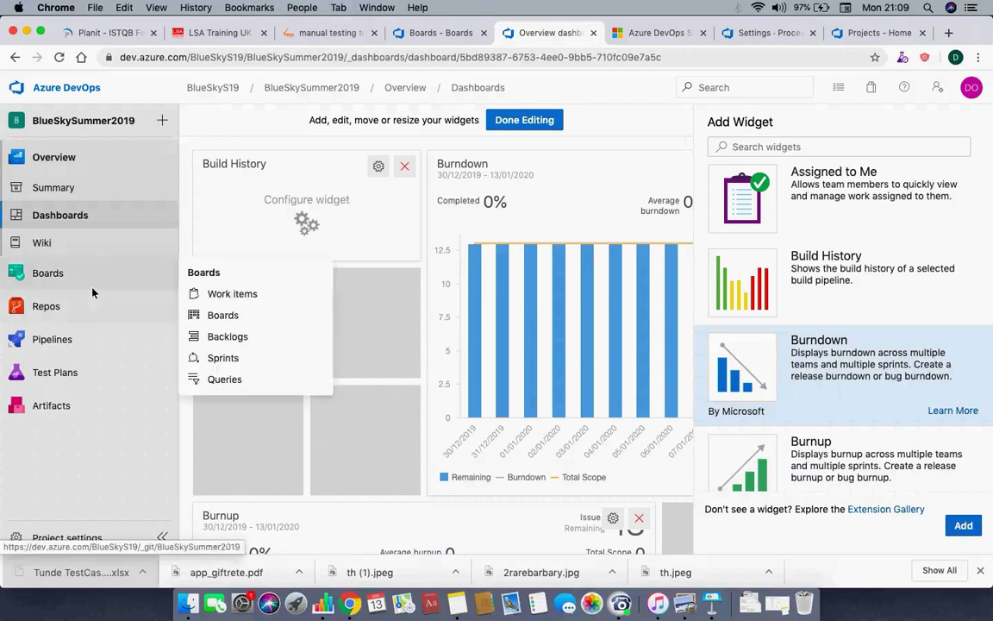
# Step: Open the project's work items and create a new Product Backlog Item titled Registration
pyautogui.click(43, 273)
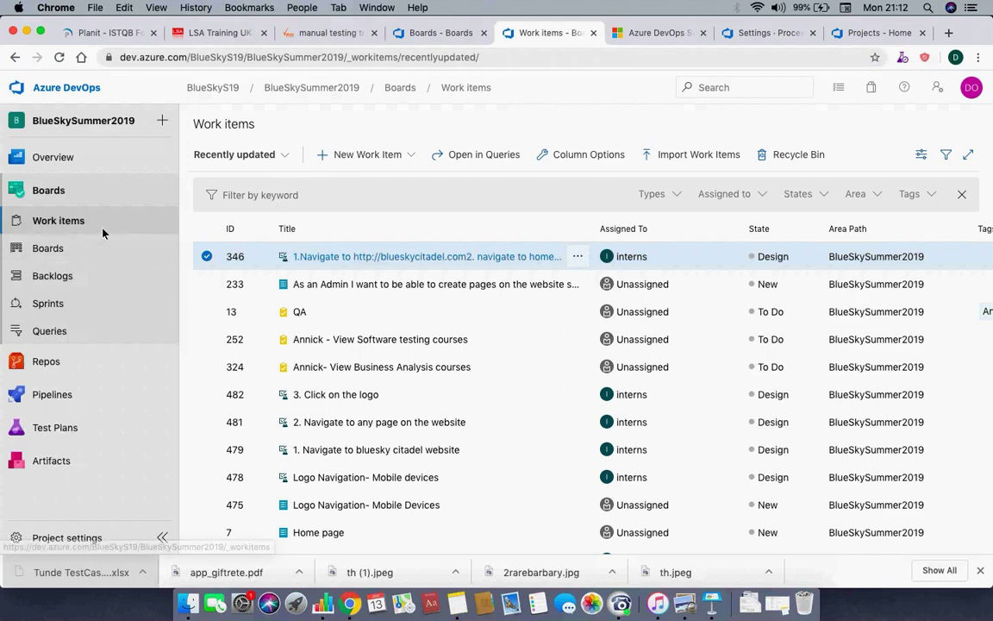
pyautogui.click(332, 157)
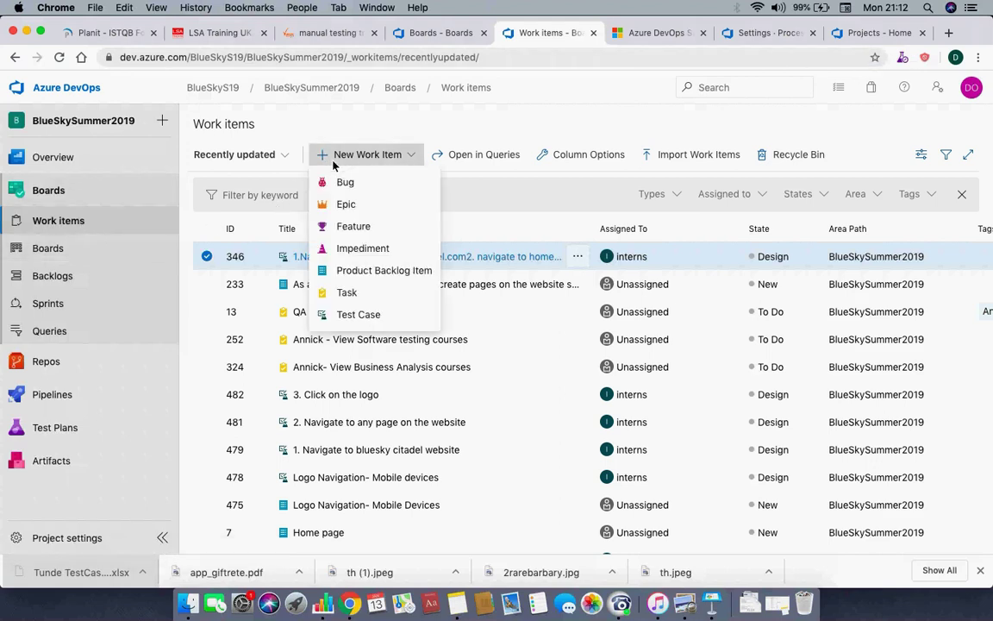
pyautogui.click(358, 272)
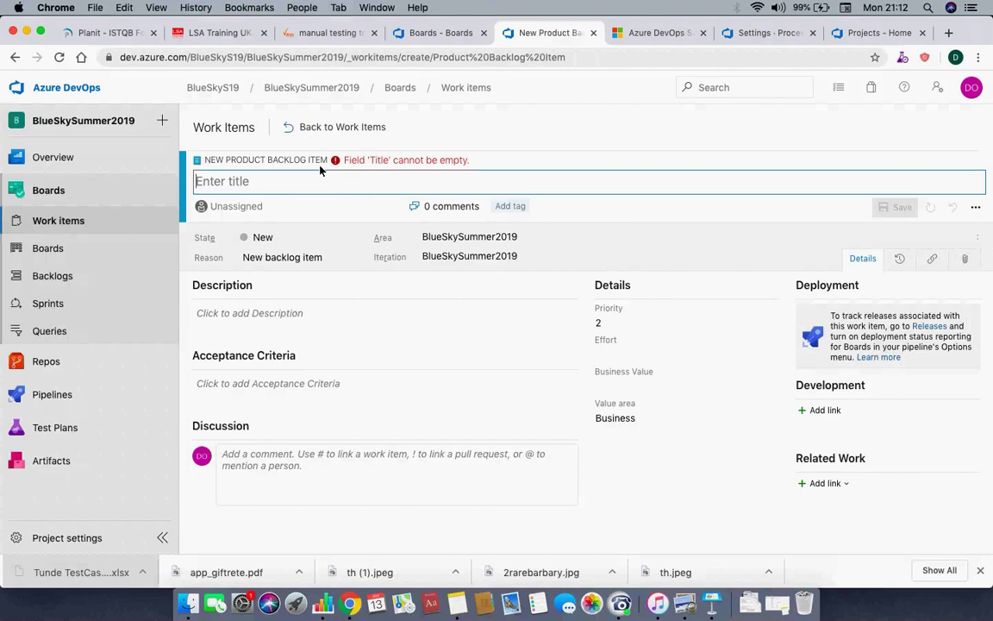
pyautogui.write('Regs')
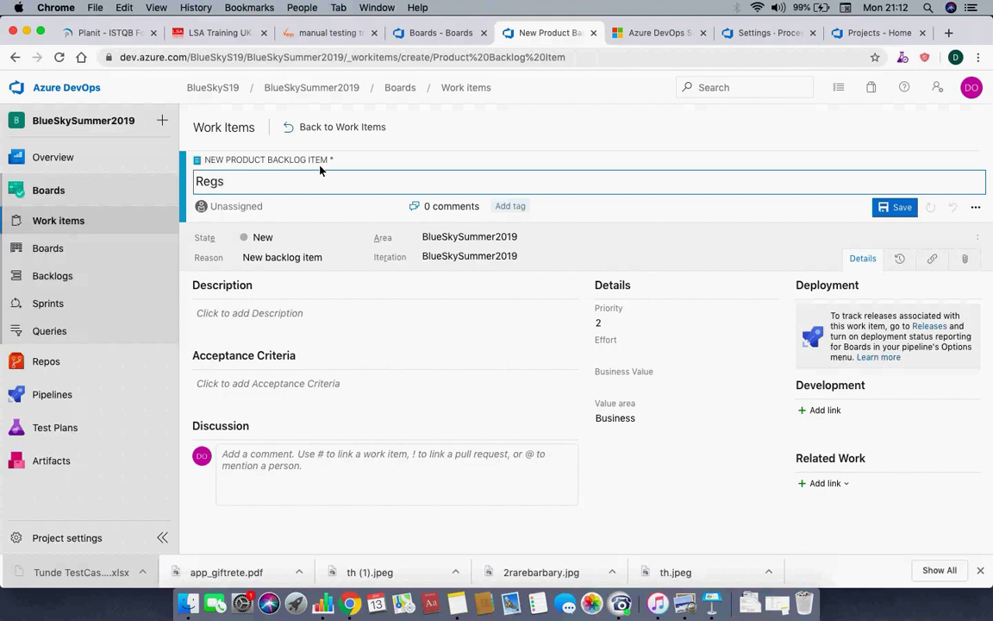
pyautogui.press('BackSpace')
pyautogui.write('istration')
# Step: Begin the backlog item's description with the line "As a non -user of the site"
pyautogui.click(457, 389)
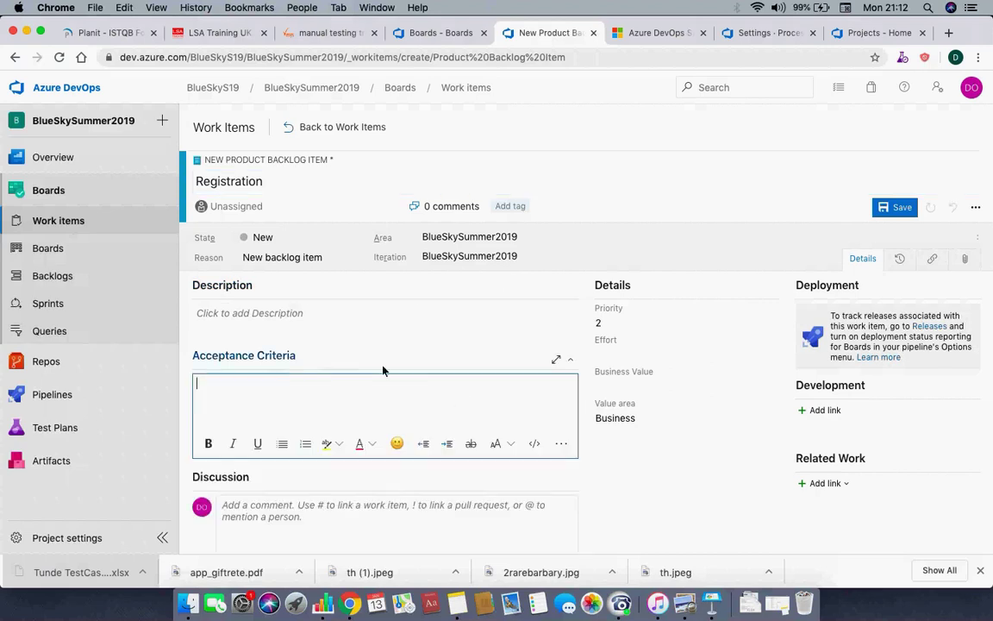
pyautogui.click(313, 333)
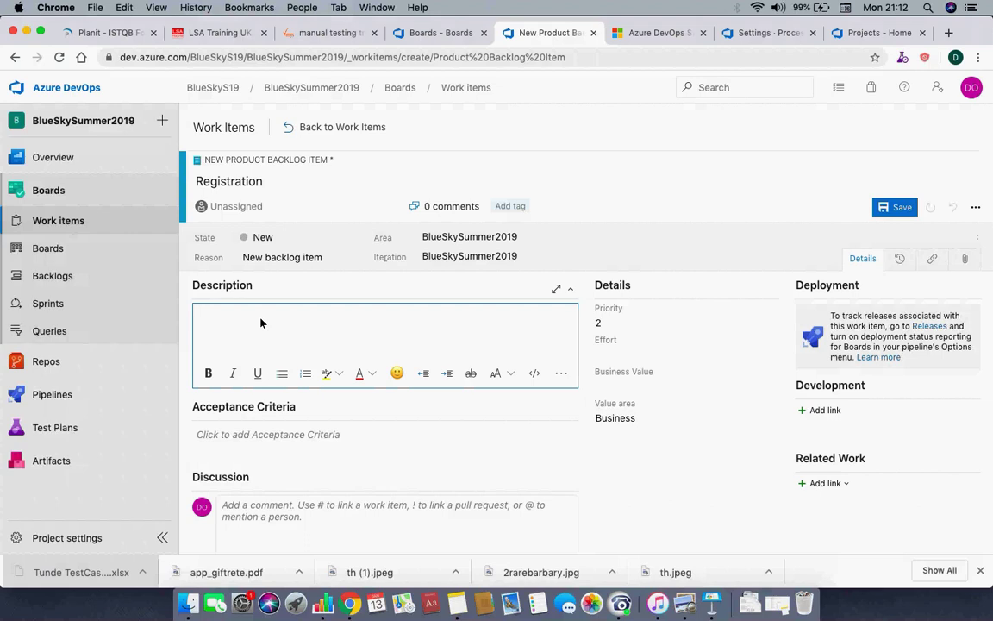
pyautogui.write('As ')
pyautogui.write('a')
pyautogui.write(' sta')
pyautogui.press('BackSpace')
pyautogui.press('BackSpace')
pyautogui.press('BackSpace')
pyautogui.write('non -user of the site')
# Step: Continue the description with "I want to register" and "So that I can use the features on the site" on separate lines
pyautogui.press('Return')
pyautogui.write('I want to register')
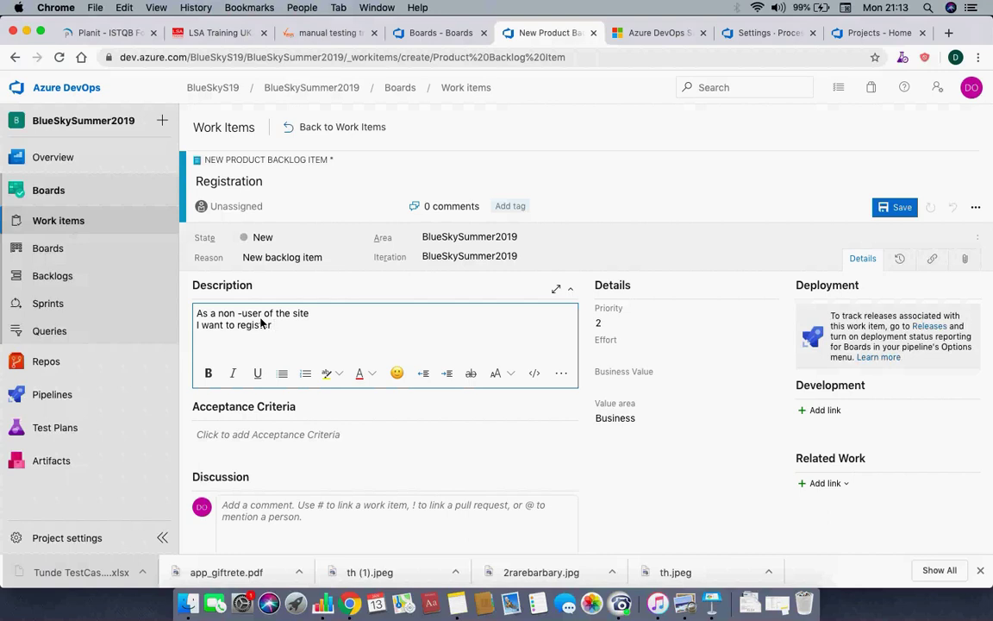
pyautogui.press('Return')
pyautogui.write('So that I can use the features on the site')
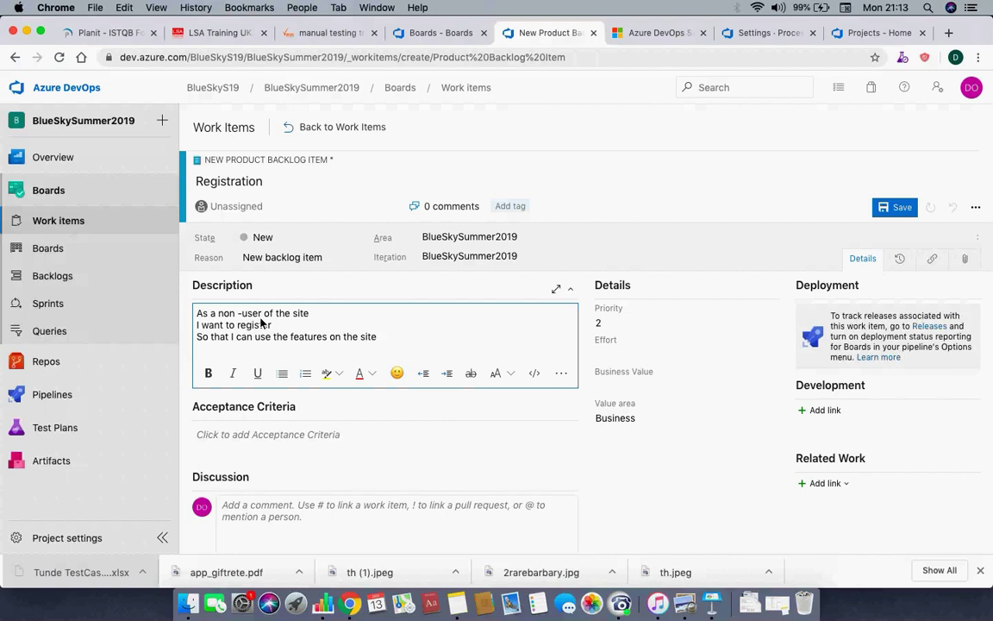
pyautogui.press('Return')
pyautogui.press('Return')
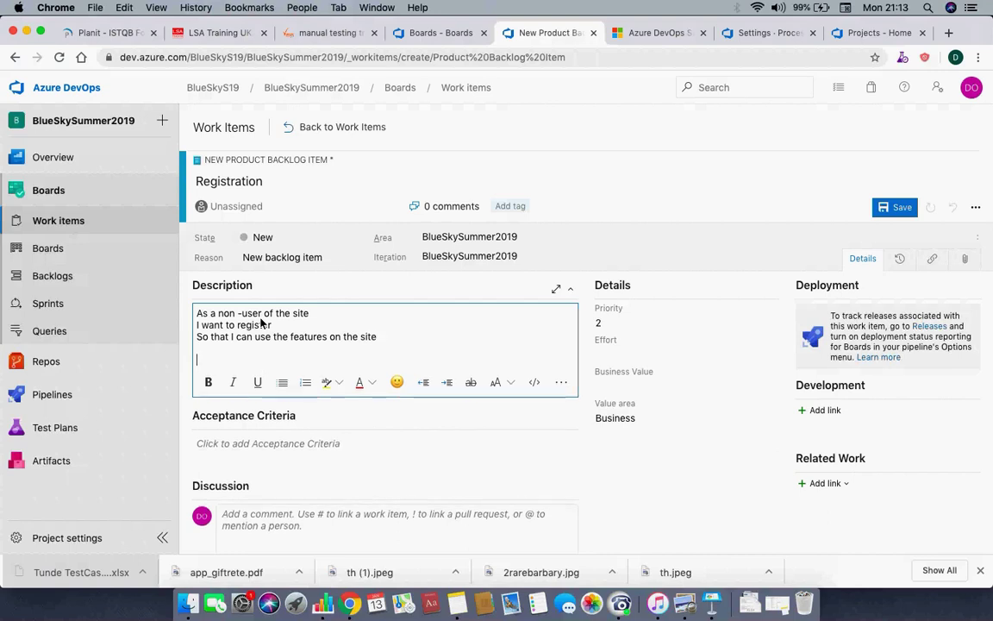
pyautogui.press('BackSpace')
pyautogui.press('BackSpace')
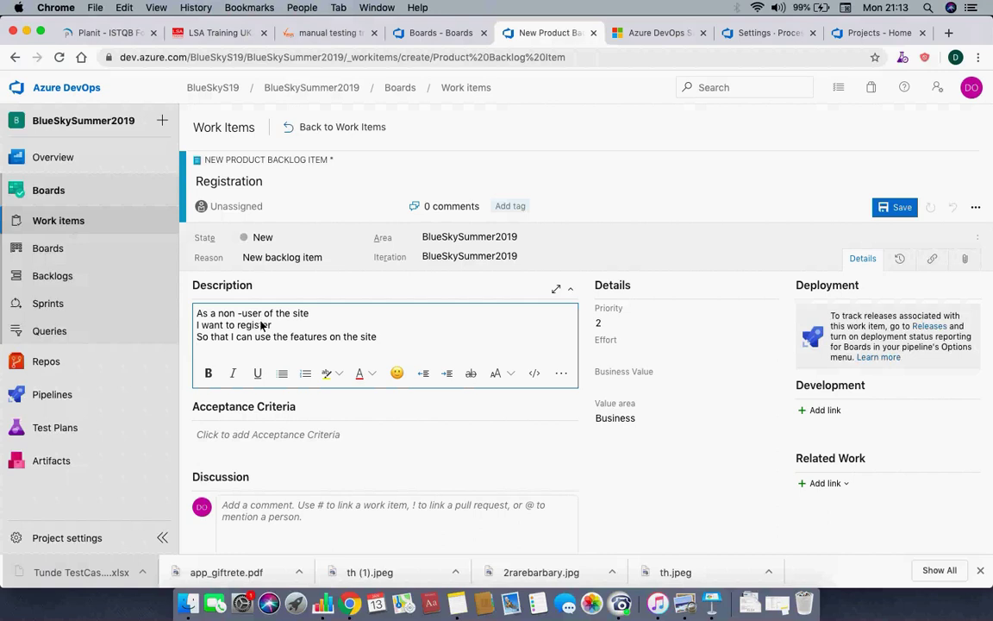
# Step: Start the acceptance criteria with the line "Given I navigate to the site"
pyautogui.click(244, 435)
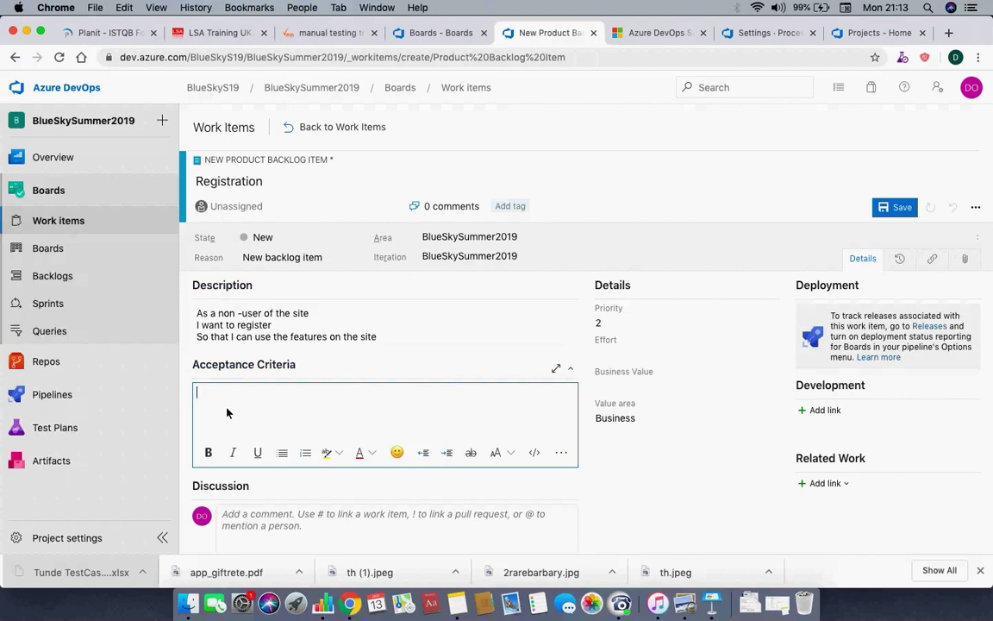
pyautogui.write('Given')
pyautogui.write('I naviag')
pyautogui.press('BackSpace')
pyautogui.press('BackSpace')
pyautogui.write('gate to t')
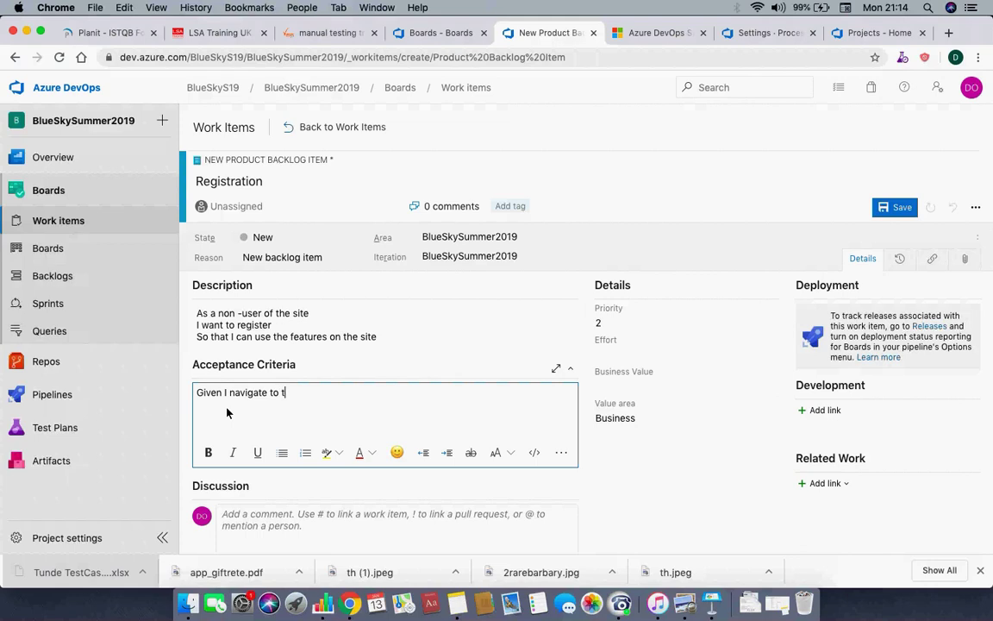
pyautogui.write('he site')
# Step: Add "When I click on the register link" as the second line of the acceptance criteria
pyautogui.press('Return')
pyautogui.write('When I click on the rister')
pyautogui.press('BackSpace')
pyautogui.press('BackSpace')
pyautogui.press('BackSpace')
pyautogui.press('BackSpace')
pyautogui.press('BackSpace')
pyautogui.press('BackSpace')
pyautogui.write('egister ')
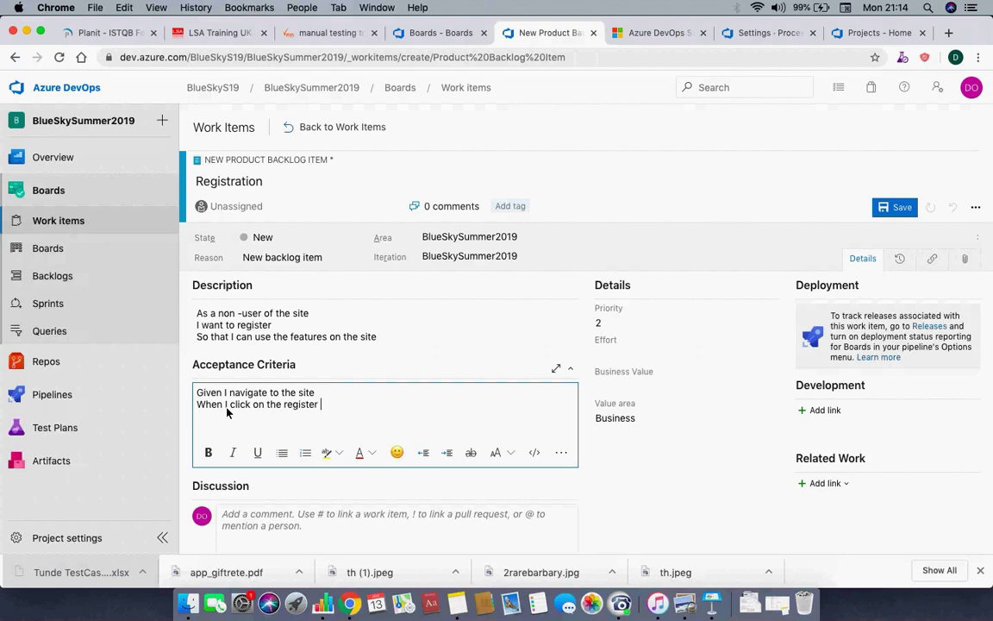
pyautogui.write('link')
# Step: Add the acceptance criteria lines "And I filll in all the registration forms", "And I click on submit button" and "Then I am registered"
pyautogui.press('Return')
pyautogui.write('I fill in al')
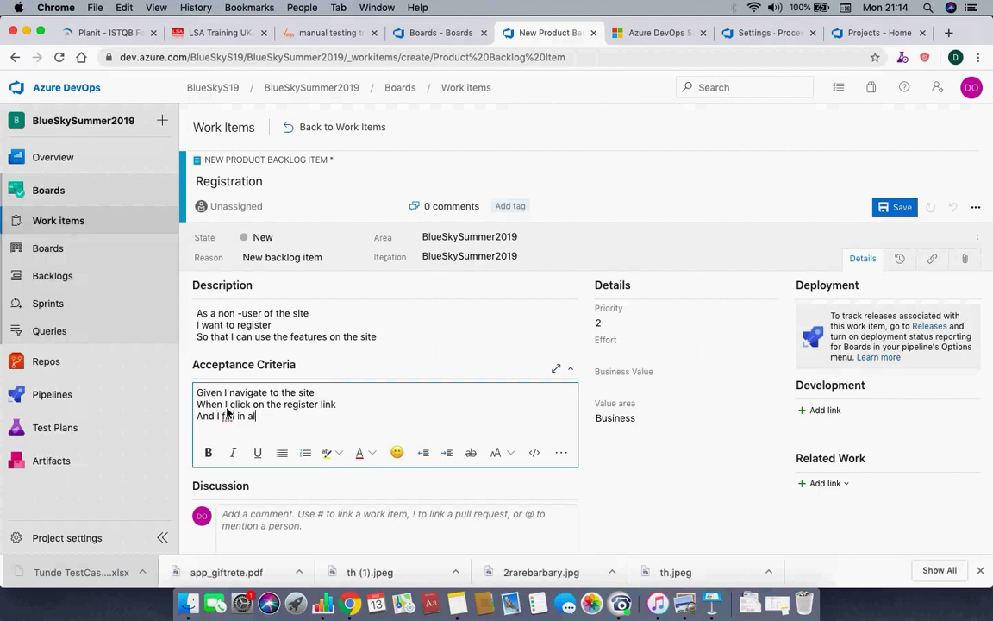
pyautogui.write('l the forregistration forms')
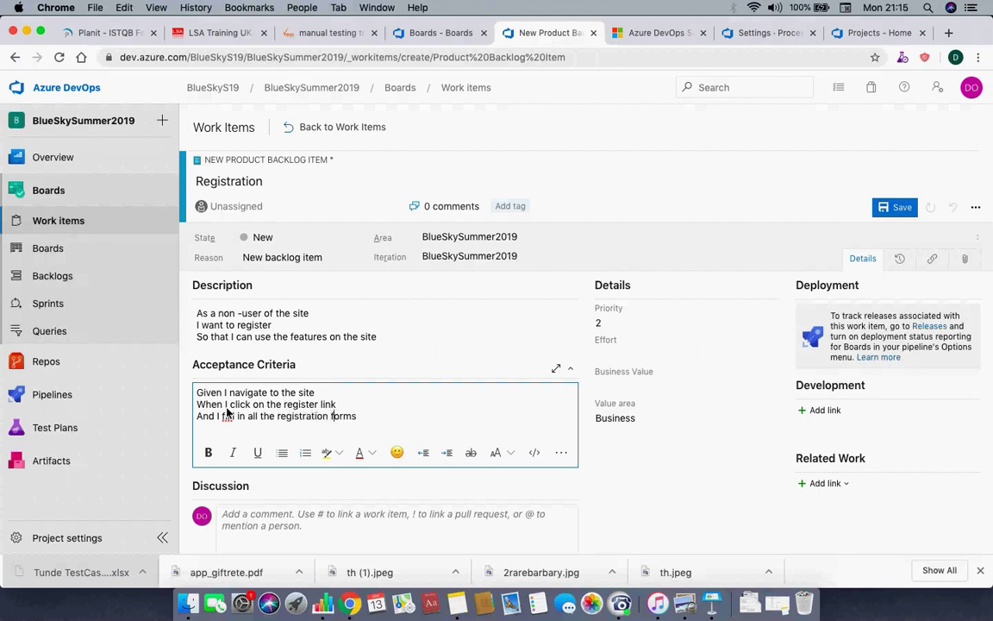
pyautogui.write(' And')
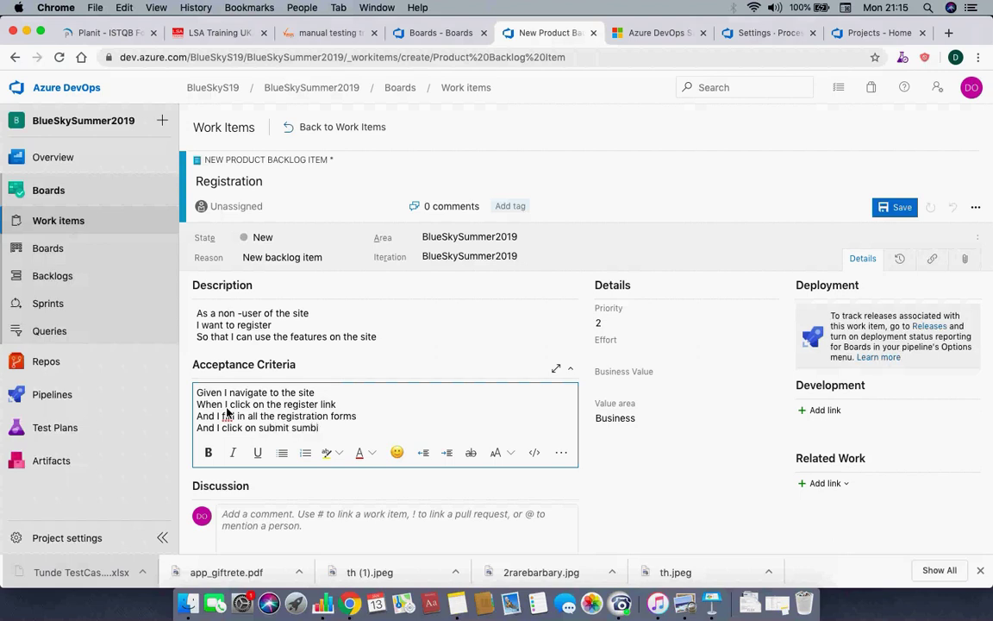
pyautogui.write('button')
pyautogui.press('Return')
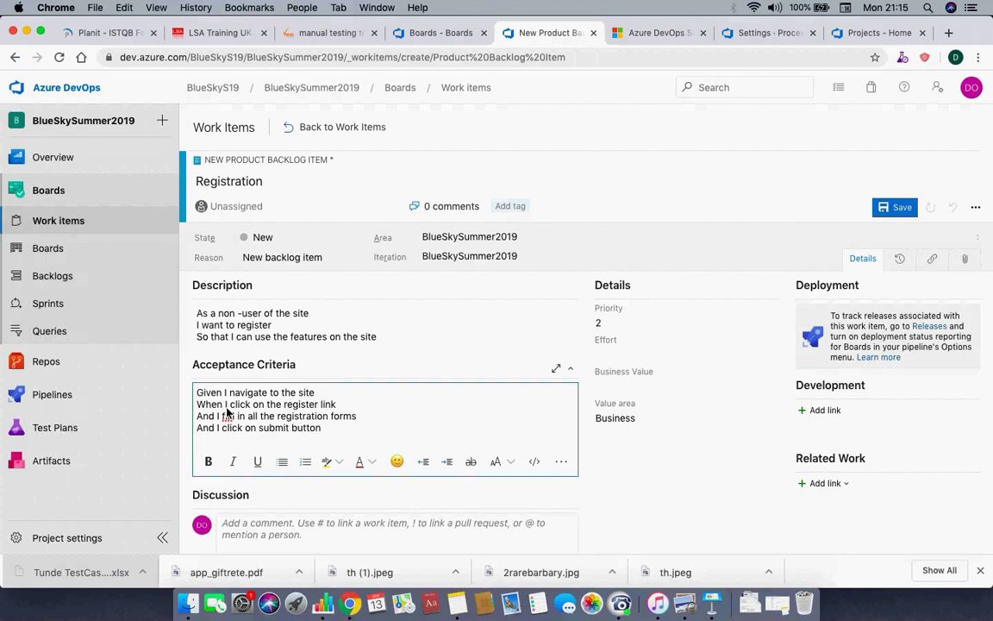
pyautogui.write('Then I am registered')
# Step: Review the description, acceptance criteria and discussion sections and save the new Registration backlog item
pyautogui.scroll(-2, 368, 388)
pyautogui.scroll(2, 366, 387)
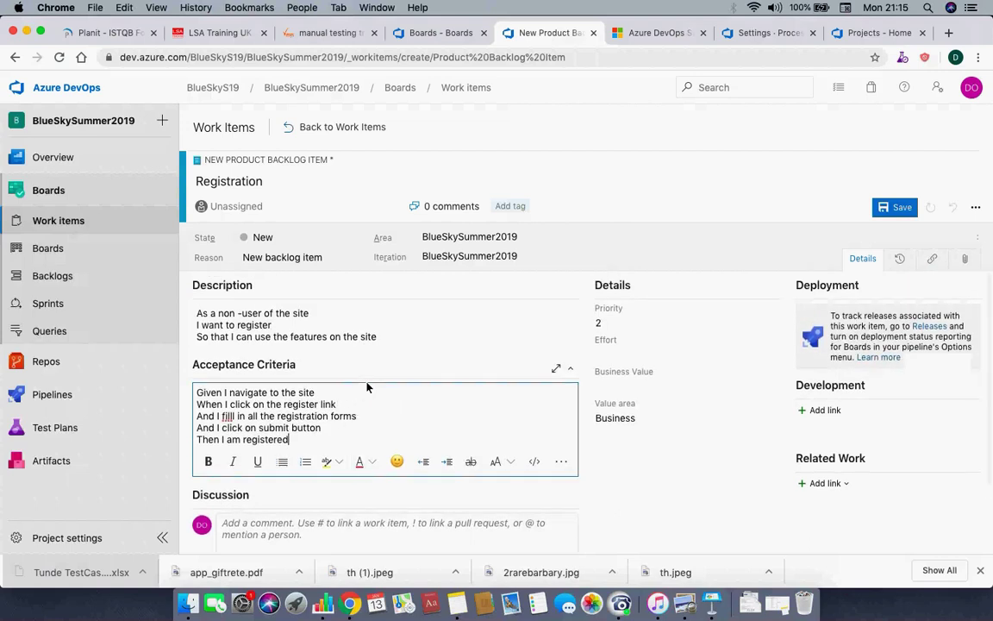
pyautogui.scroll(-2, 366, 387)
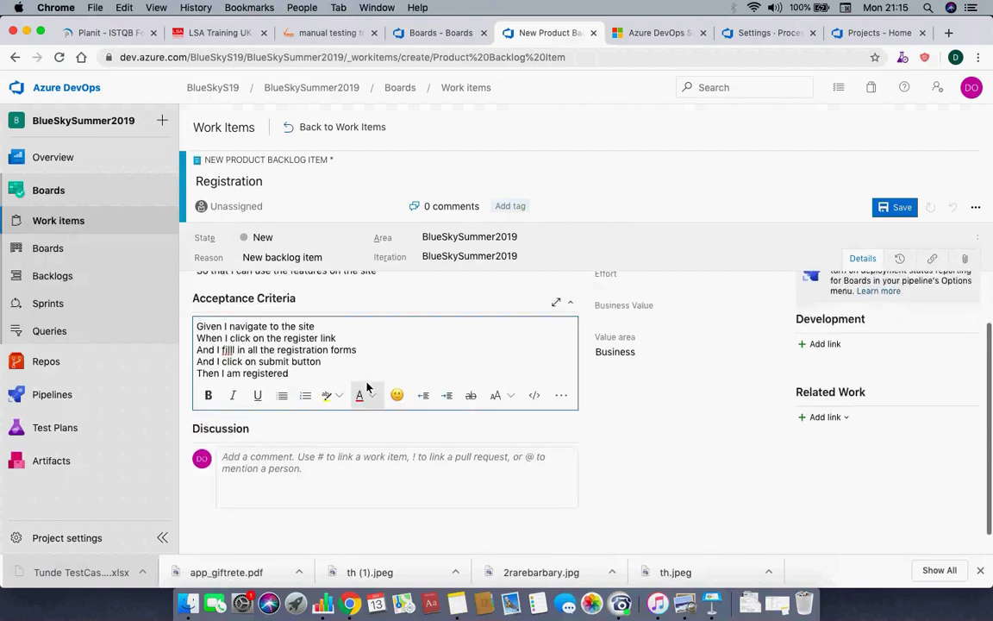
pyautogui.scroll(2, 367, 387)
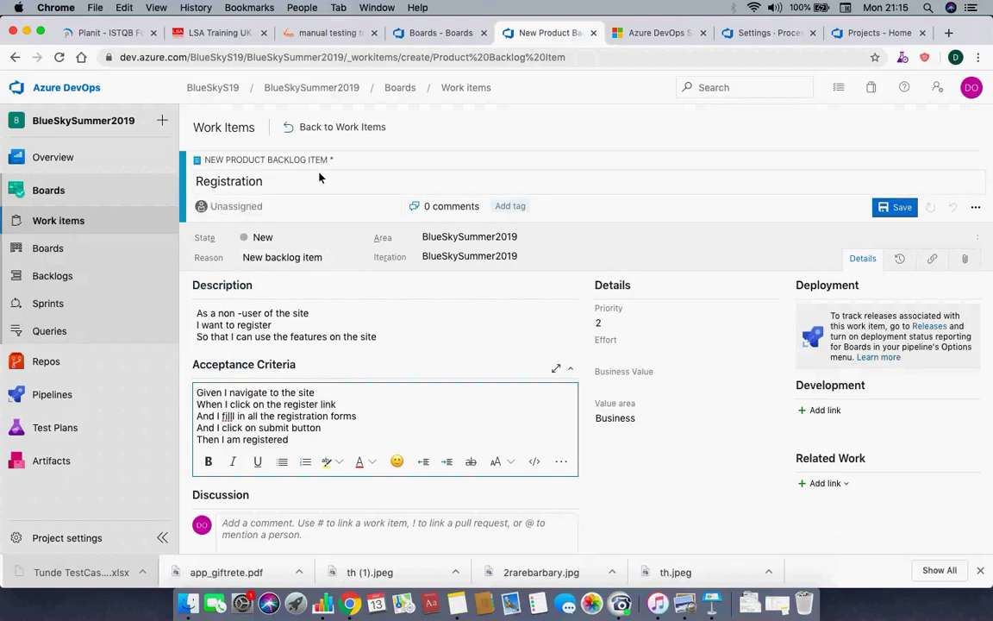
pyautogui.press('super+a')
pyautogui.click(290, 414)
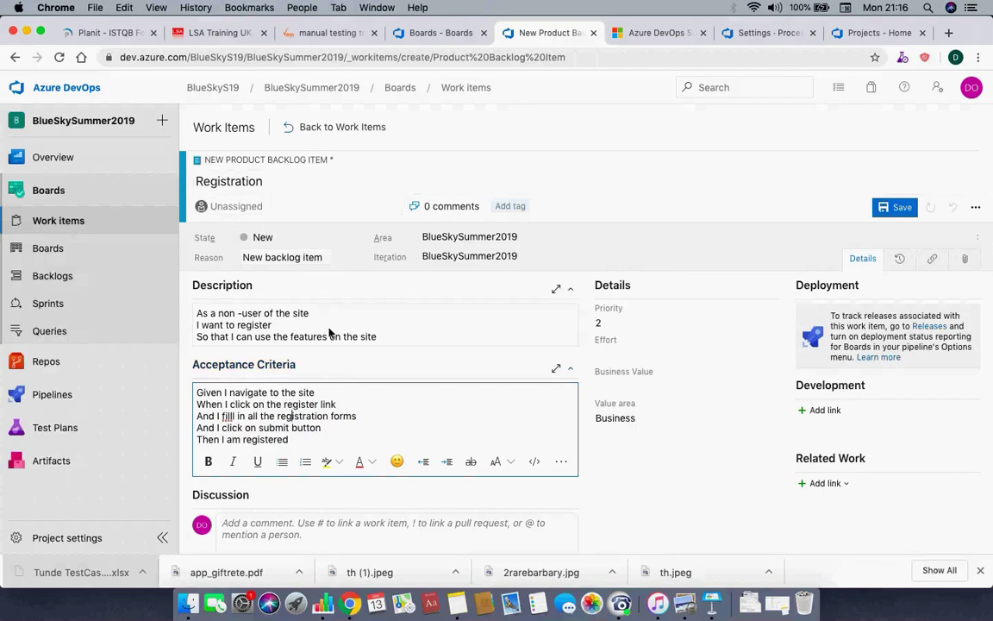
pyautogui.scroll(-2, 345, 440)
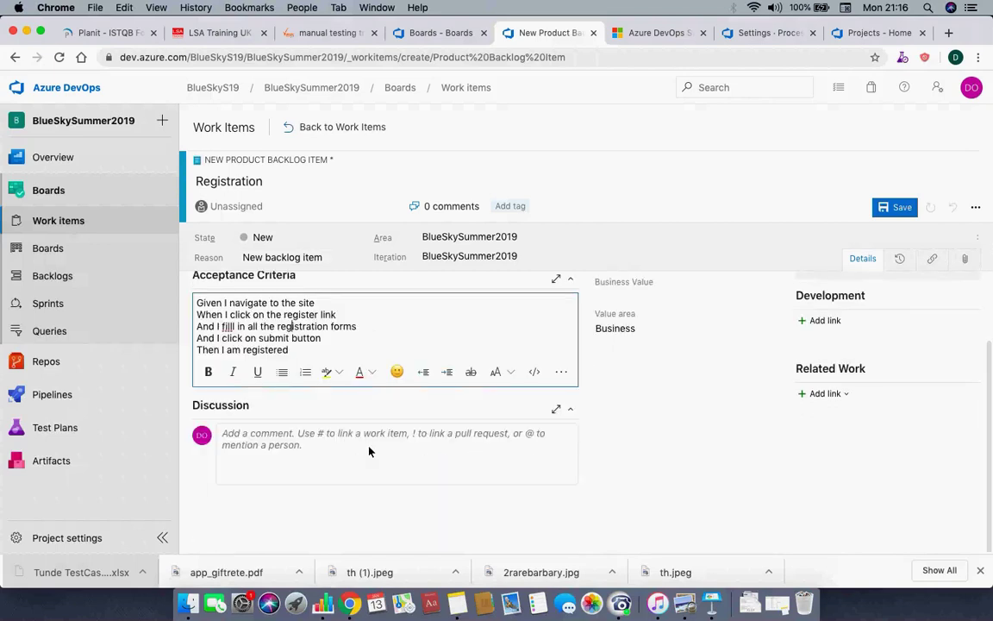
pyautogui.scroll(2, 369, 451)
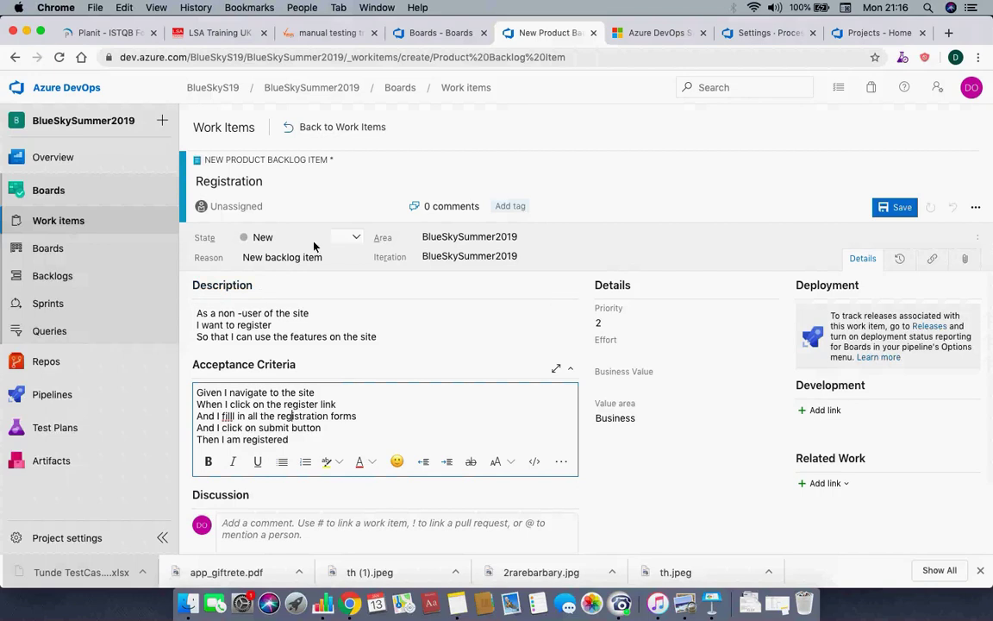
pyautogui.click(896, 209)
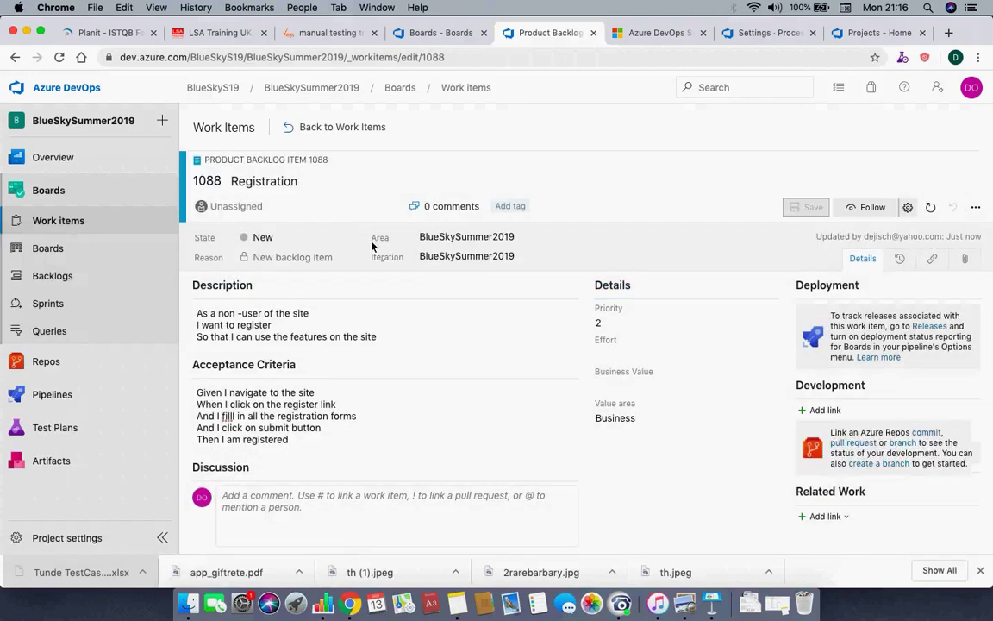
pyautogui.scroll(-1, 388, 388)
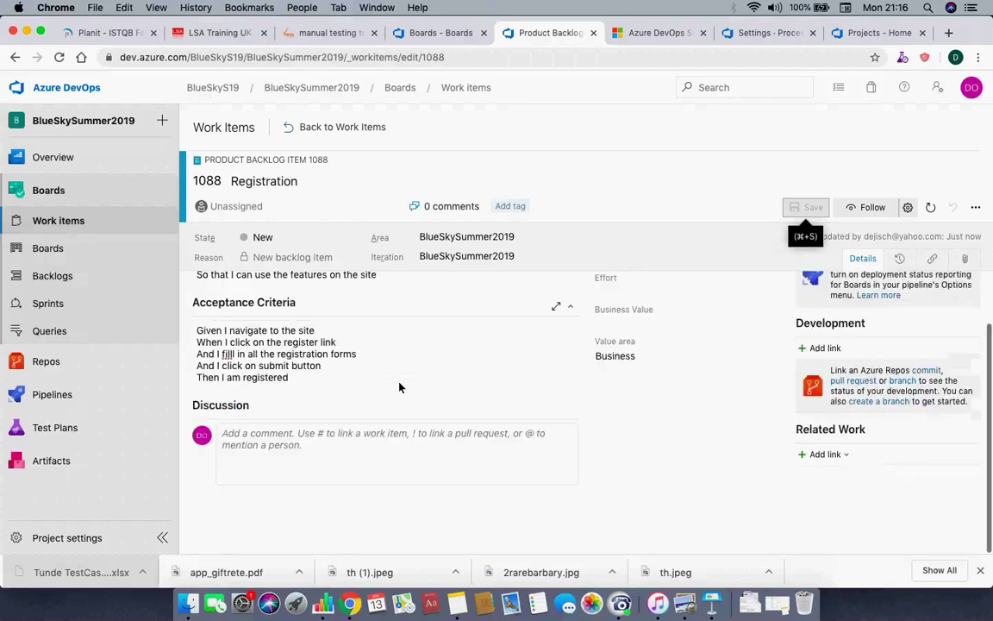
pyautogui.scroll(1, 388, 388)
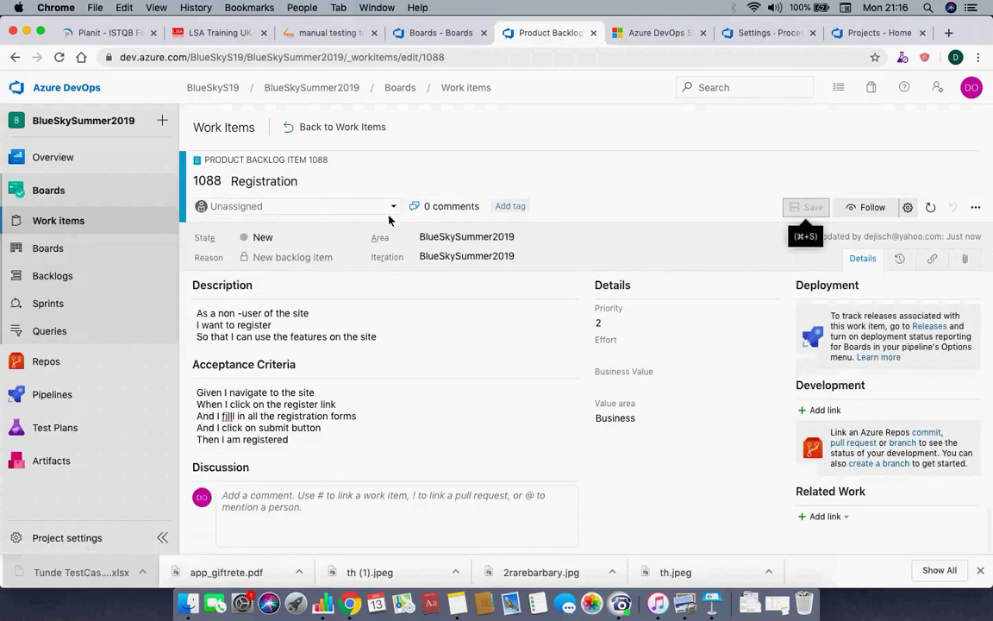
# Step: Assign the Registration backlog item to the suggested user's e-mail account
pyautogui.click(396, 208)
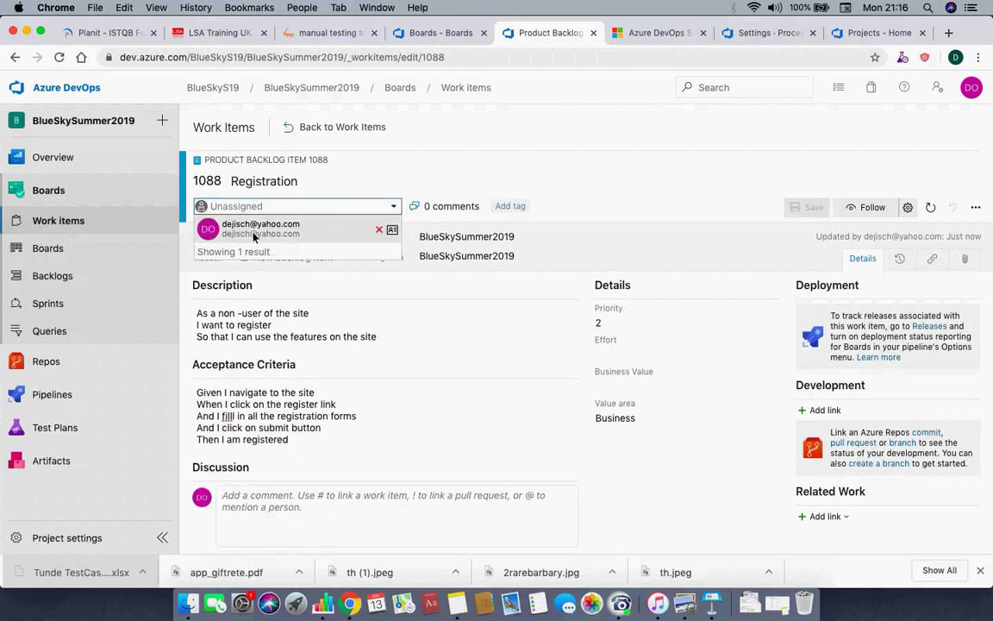
pyautogui.click(252, 229)
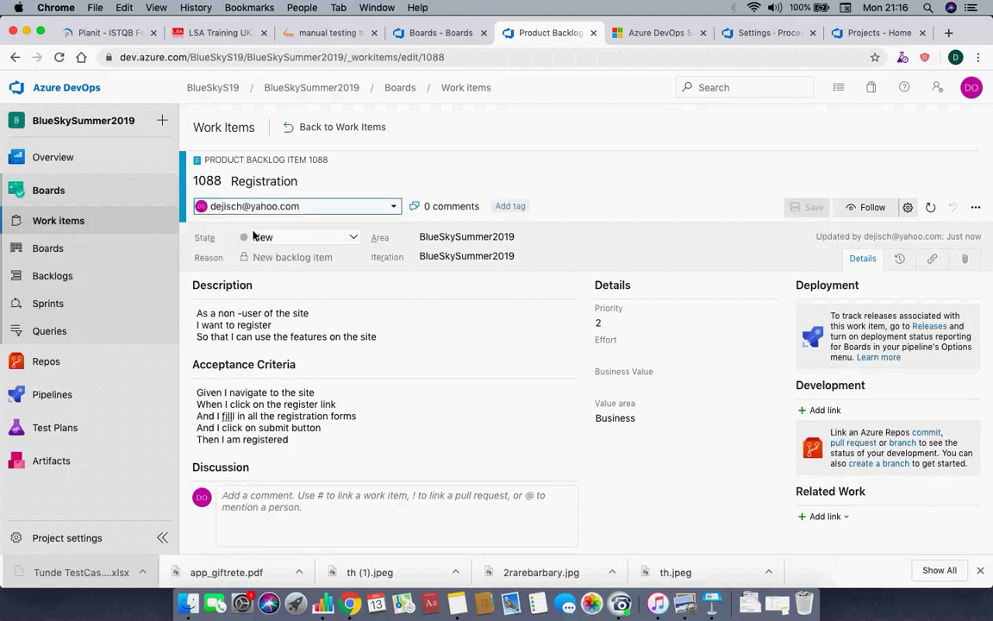
pyautogui.click(395, 207)
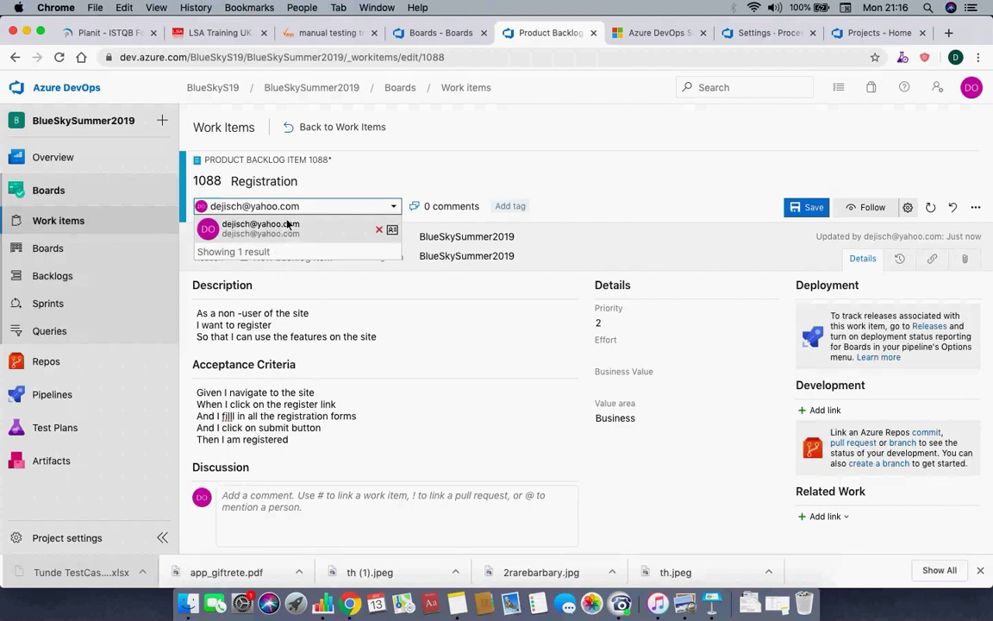
pyautogui.click(523, 208)
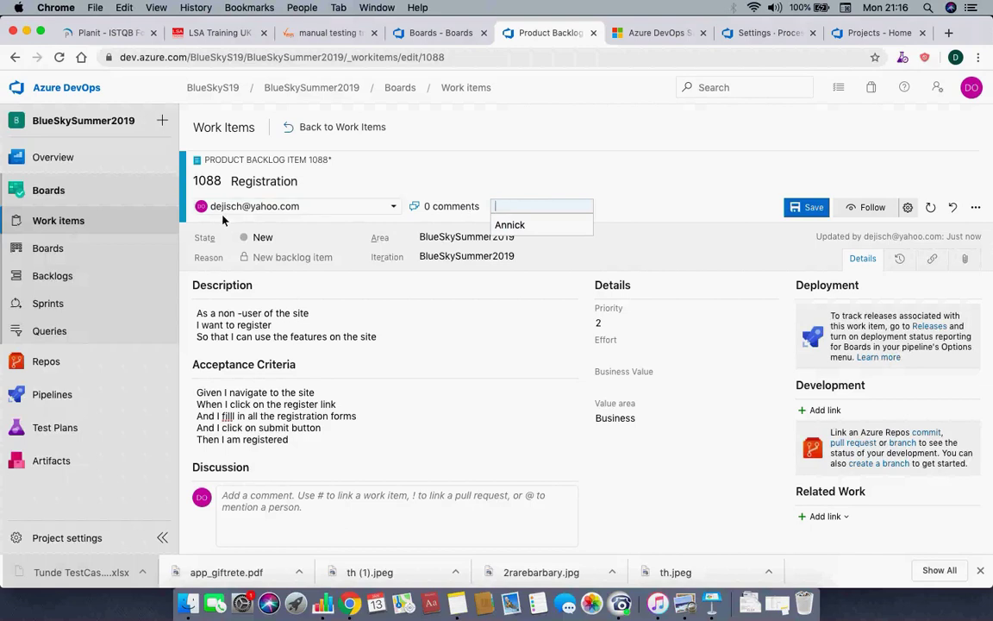
pyautogui.click(256, 210)
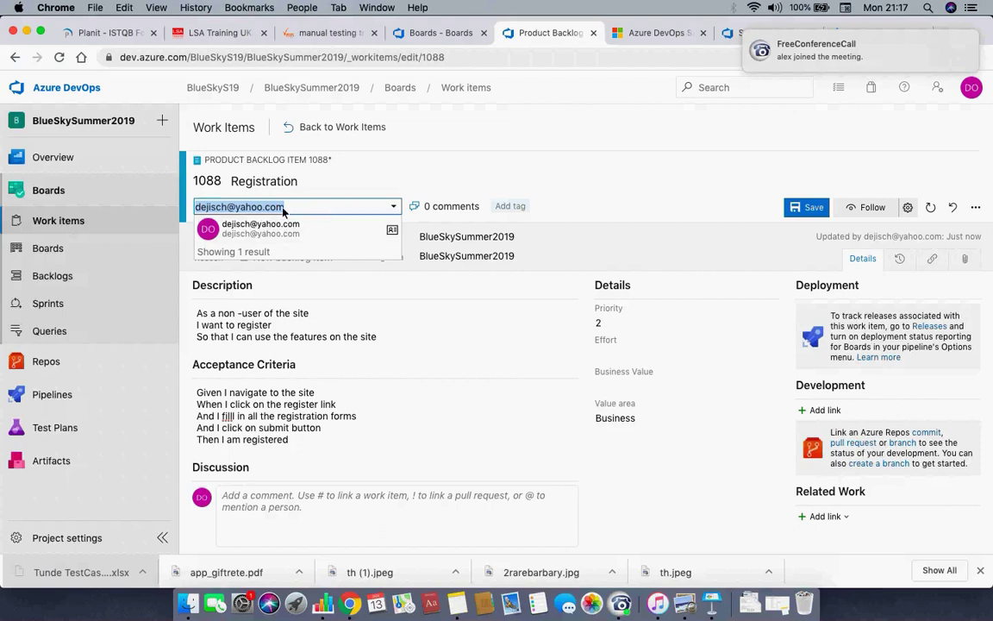
# Step: Add a tag with the assignee's first name to the Registration backlog item
pyautogui.click(516, 207)
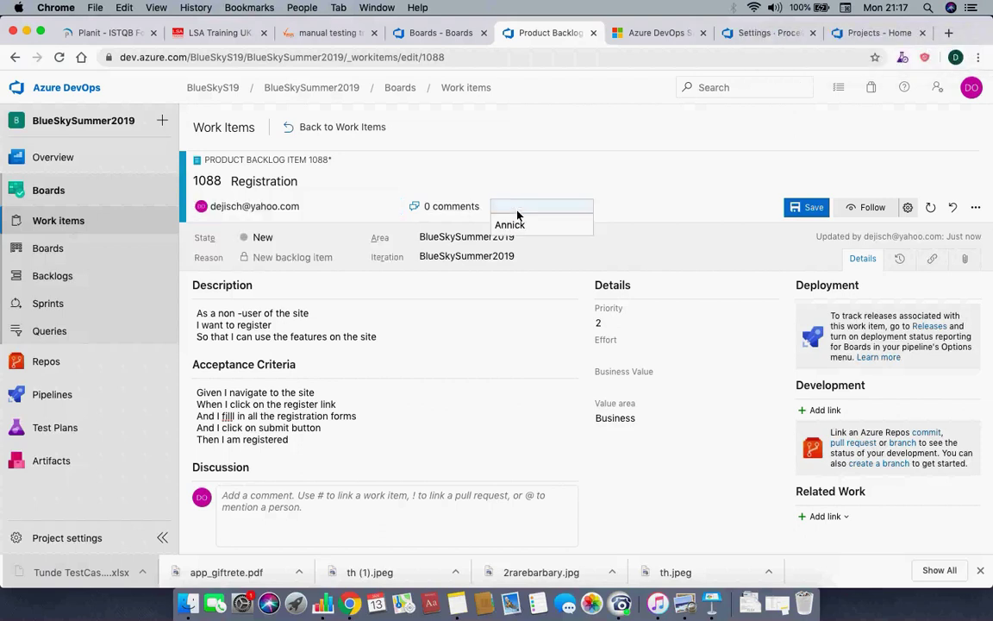
pyautogui.write('D')
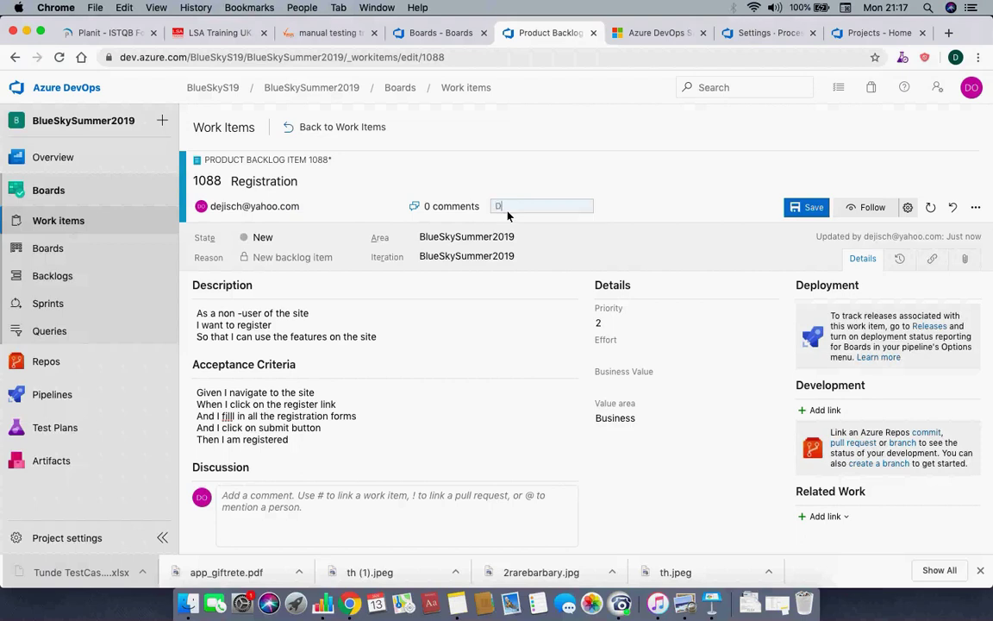
pyautogui.write('eji')
pyautogui.press('Return')
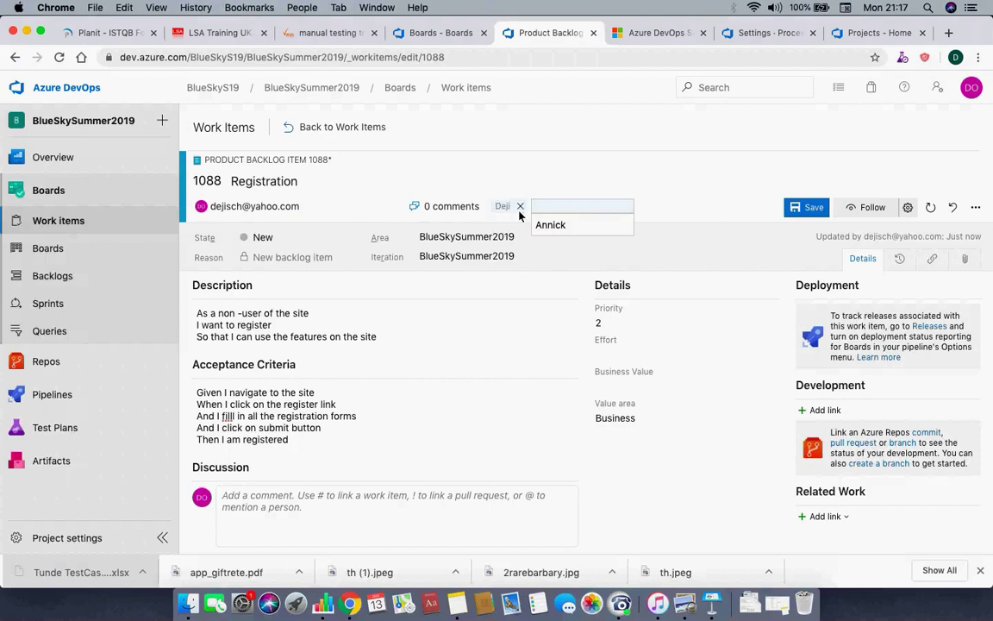
# Step: Finish tag entry and save the changes to the Registration backlog item
pyautogui.click(611, 184)
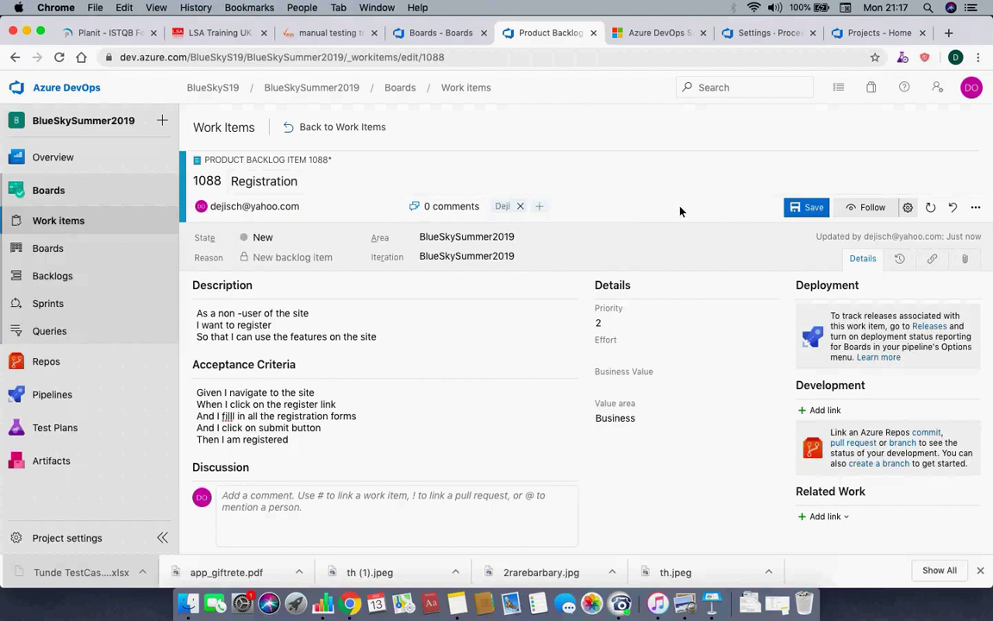
pyautogui.scroll(-1, 724, 400)
pyautogui.scroll(-2, 724, 399)
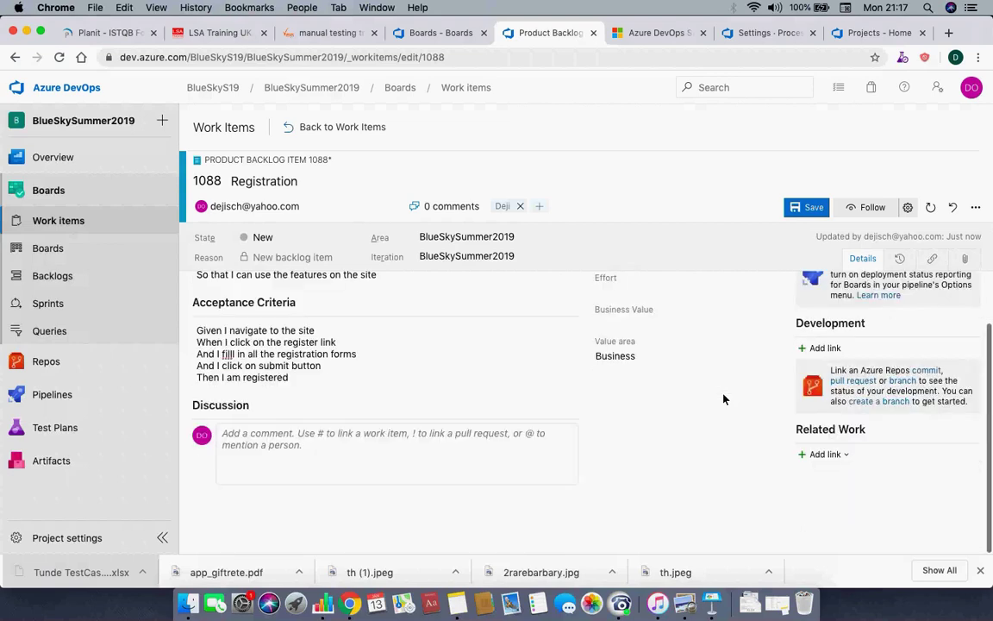
pyautogui.scroll(2, 724, 399)
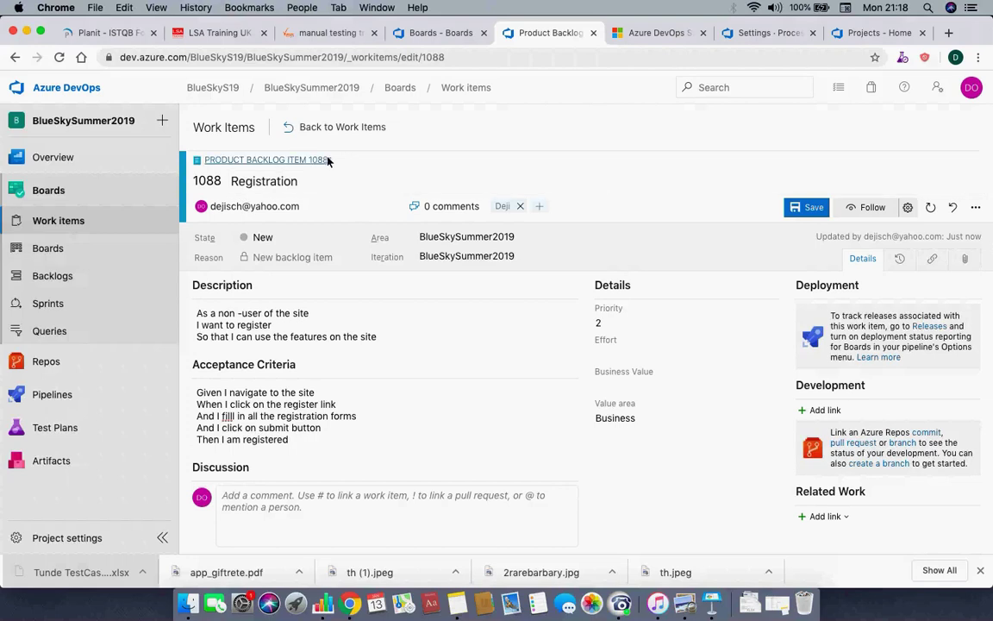
pyautogui.click(814, 211)
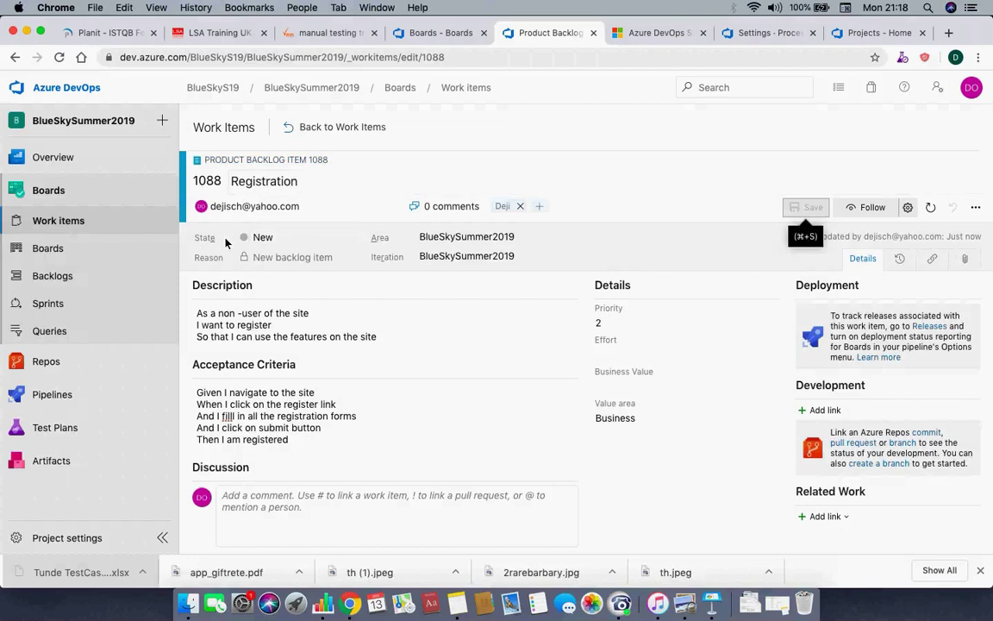
# Step: Examine the state choices of the Registration backlog item and the project's options for creating new items
pyautogui.click(353, 238)
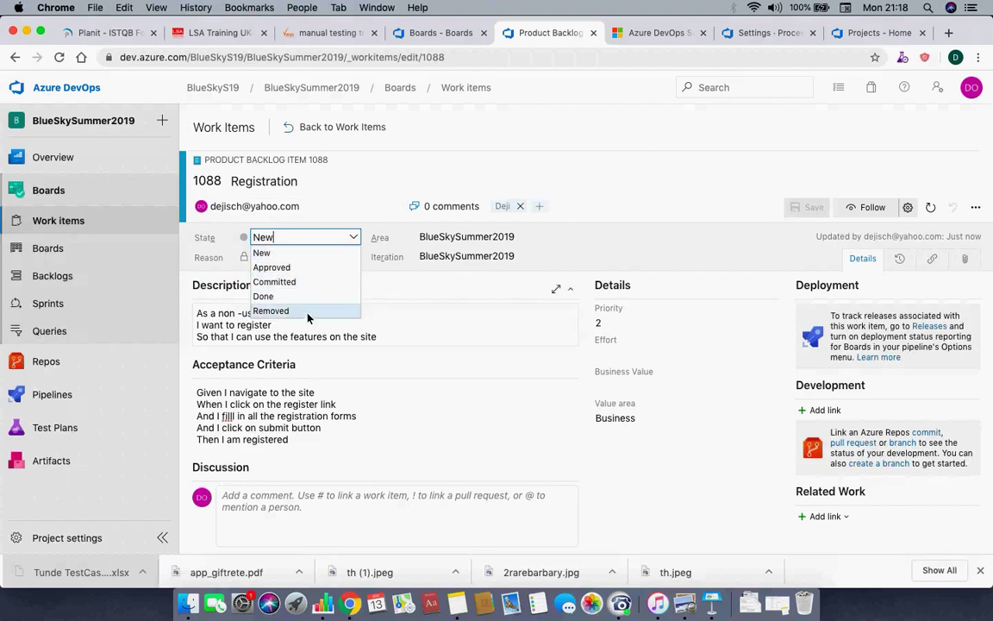
pyautogui.click(532, 200)
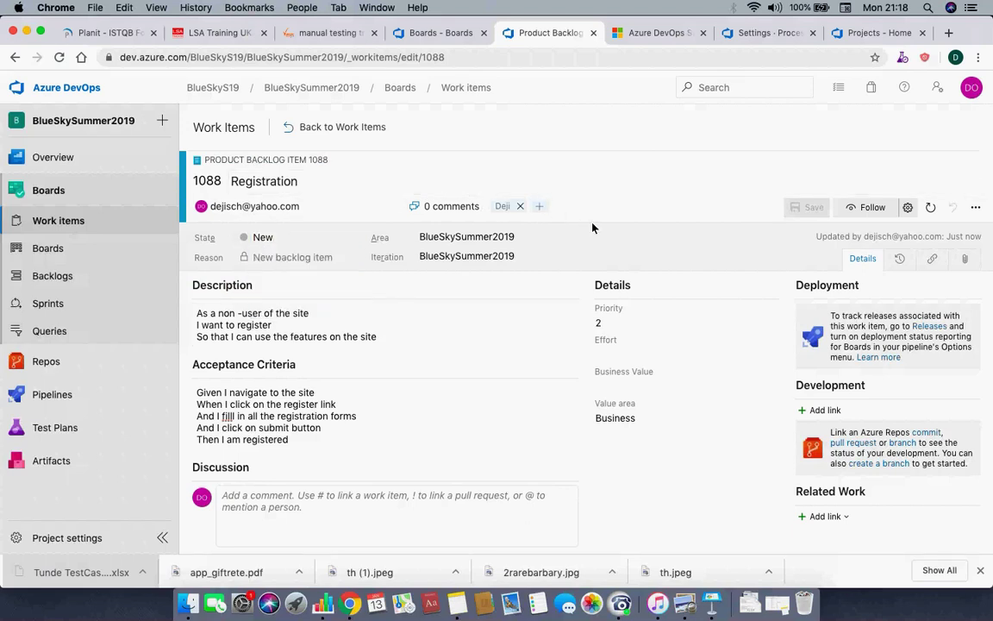
pyautogui.click(160, 120)
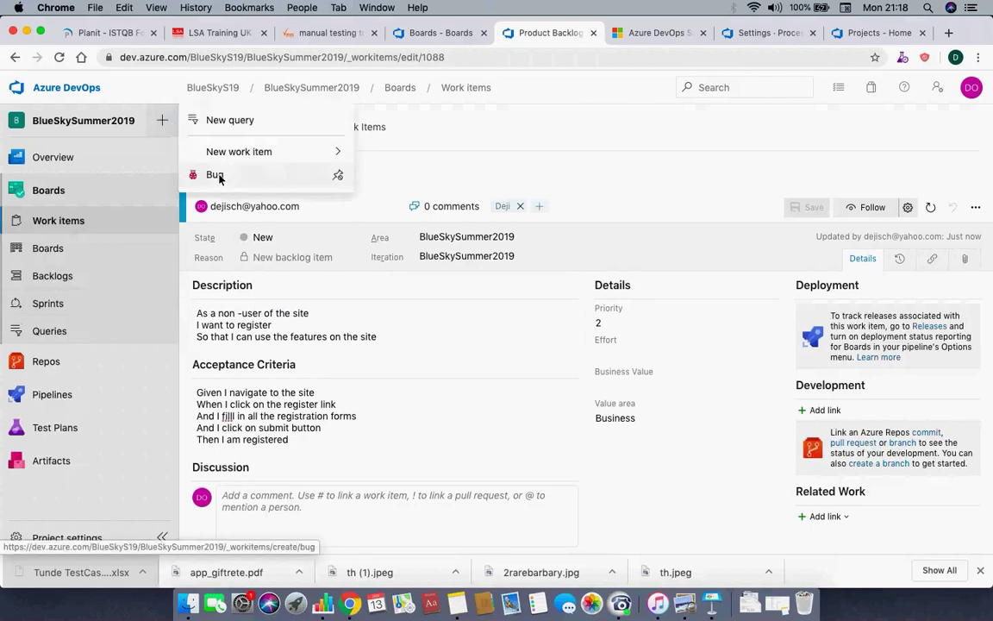
pyautogui.click(507, 135)
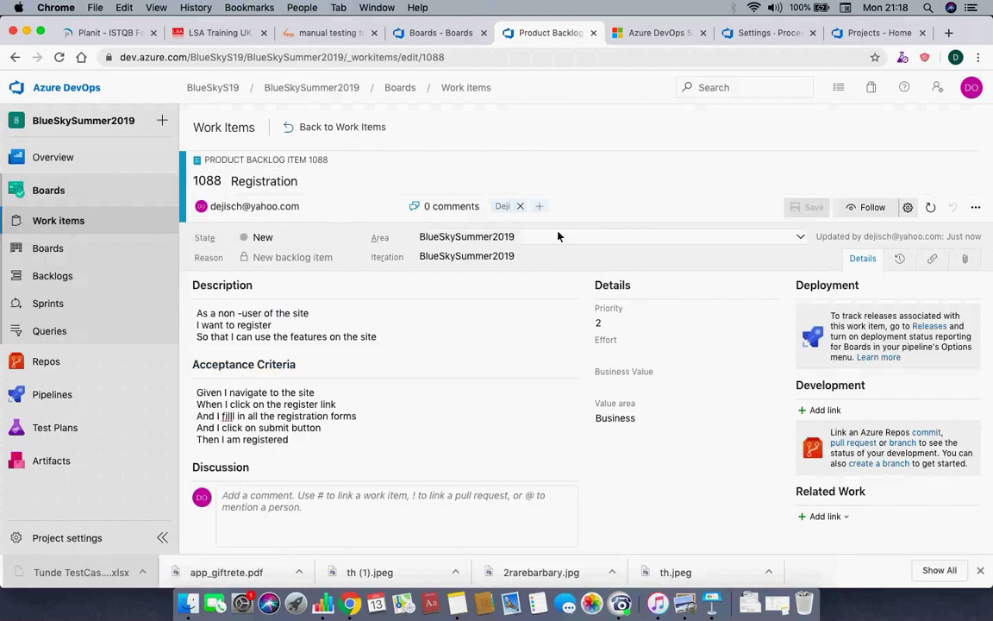
# Step: Go to the team's backlog and create a new bug work item from there
pyautogui.click(53, 276)
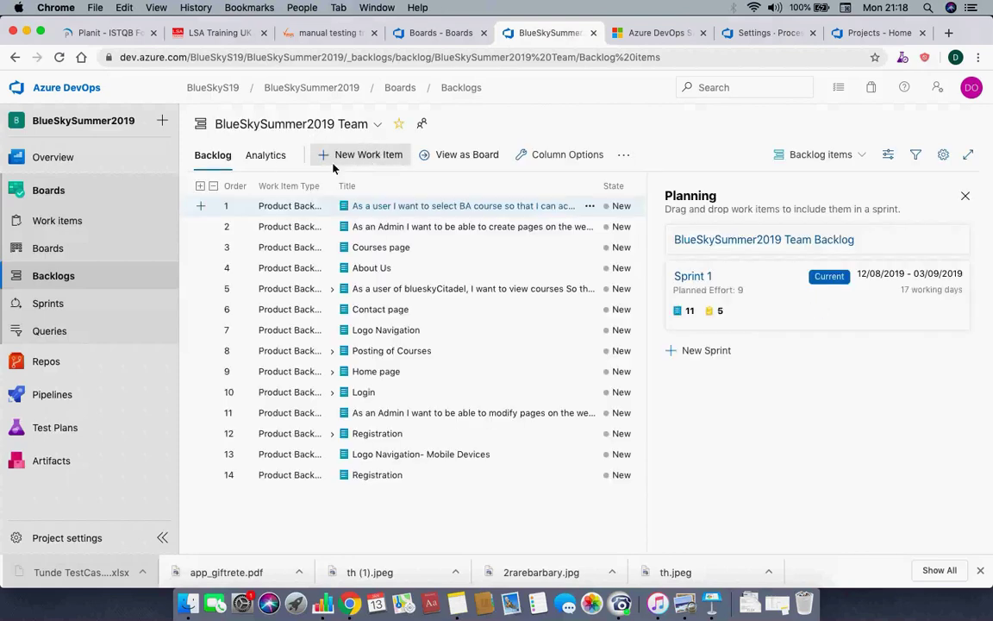
pyautogui.click(369, 159)
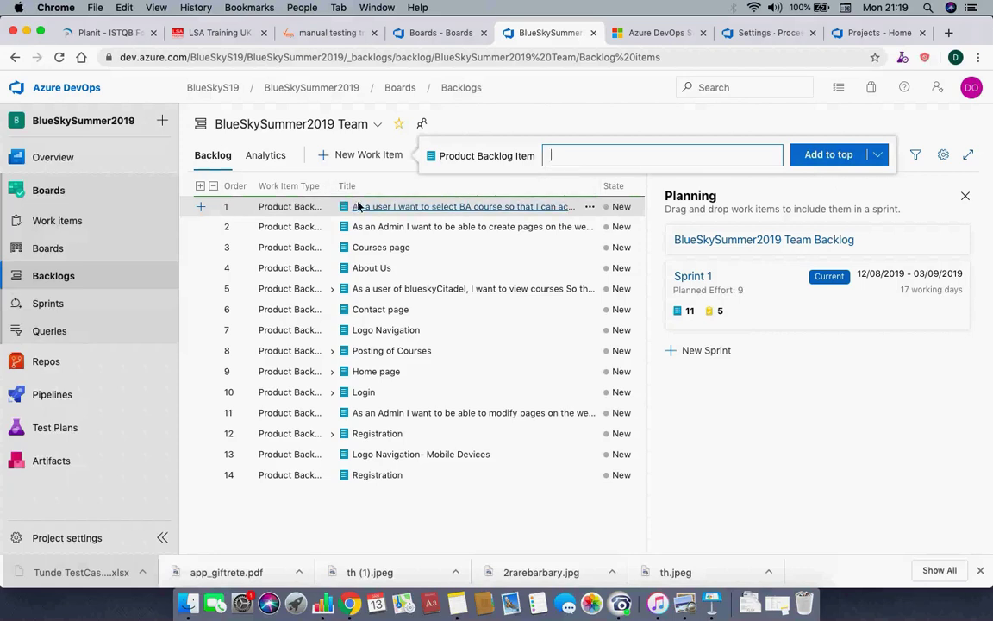
pyautogui.click(164, 120)
pyautogui.moveTo(276, 153)
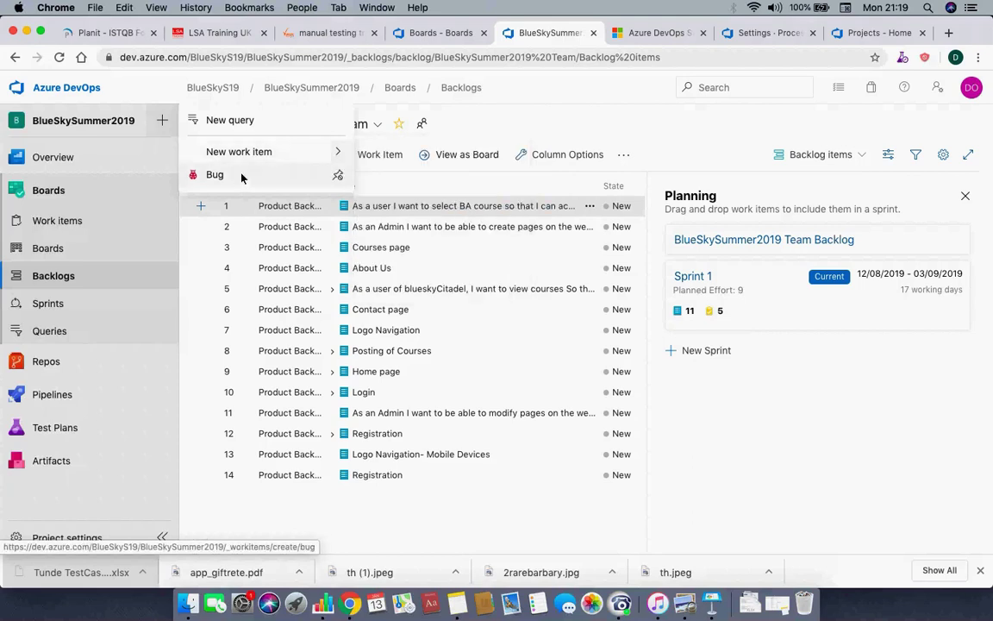
pyautogui.click(245, 185)
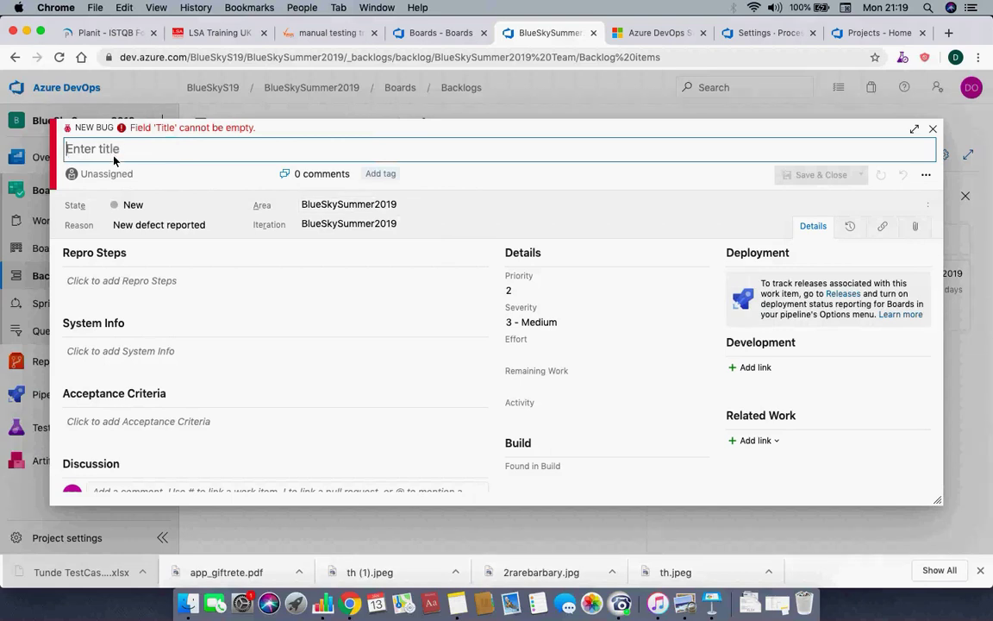
# Step: Title the new bug "Users cannot register"
pyautogui.write('I c')
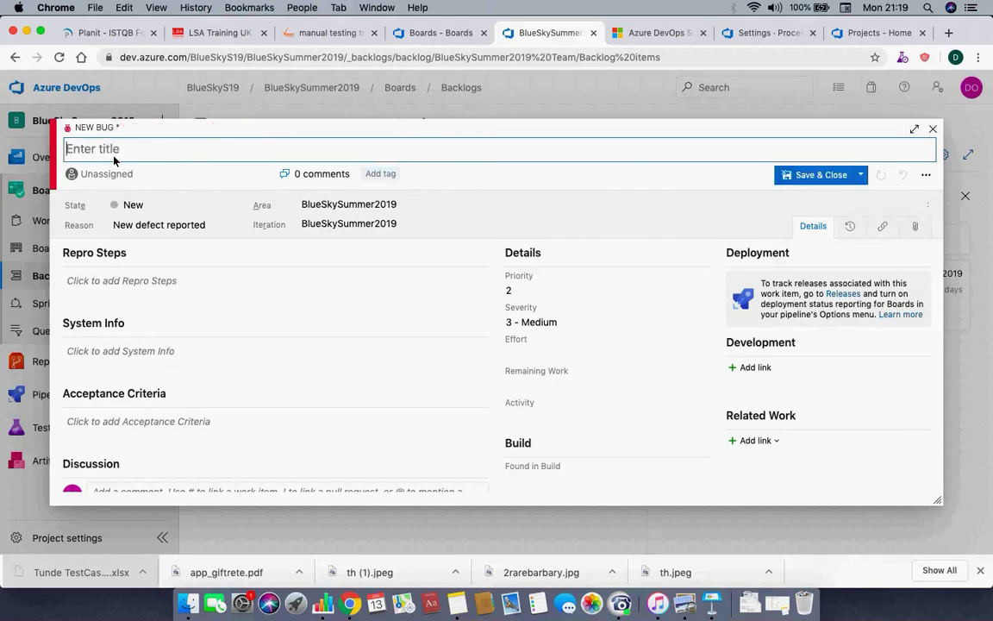
pyautogui.write('Register')
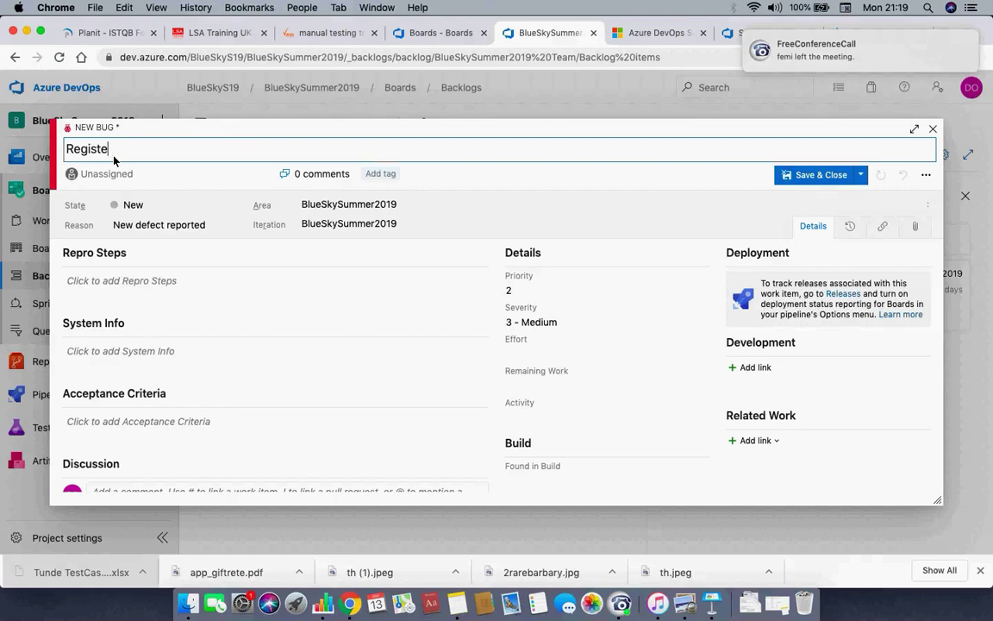
pyautogui.press('BackSpace')
pyautogui.press('BackSpace')
pyautogui.press('BackSpace')
pyautogui.press('BackSpace')
pyautogui.press('BackSpace')
pyautogui.write('Use')
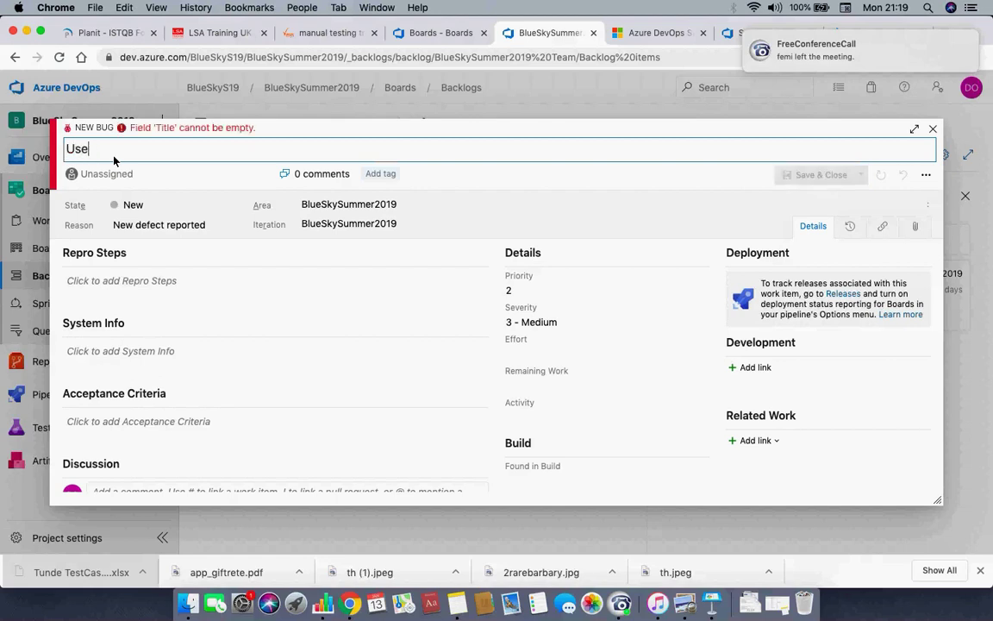
pyautogui.write('r')
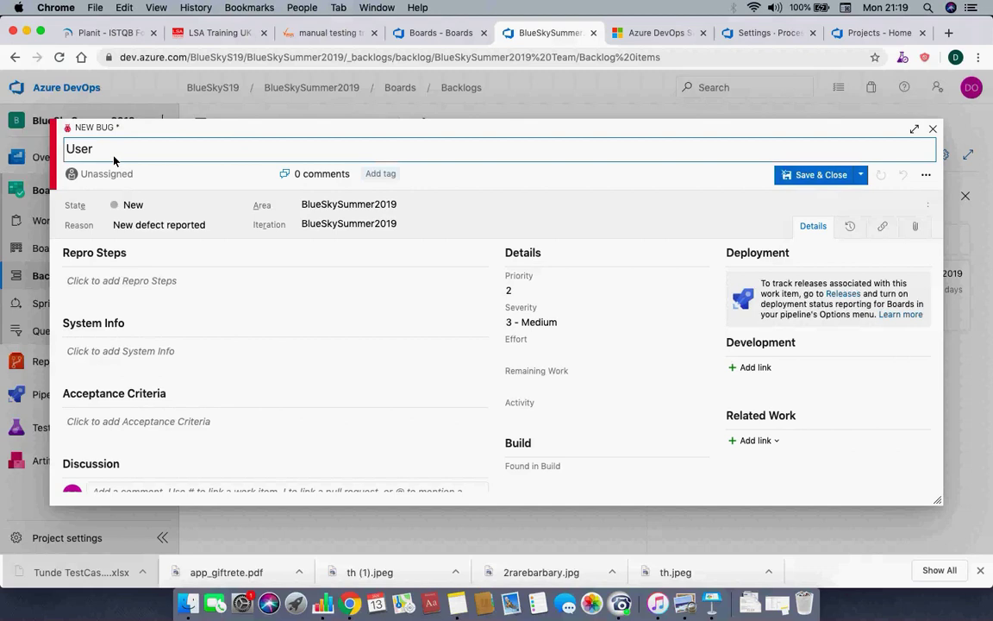
pyautogui.write(' c cannot register')
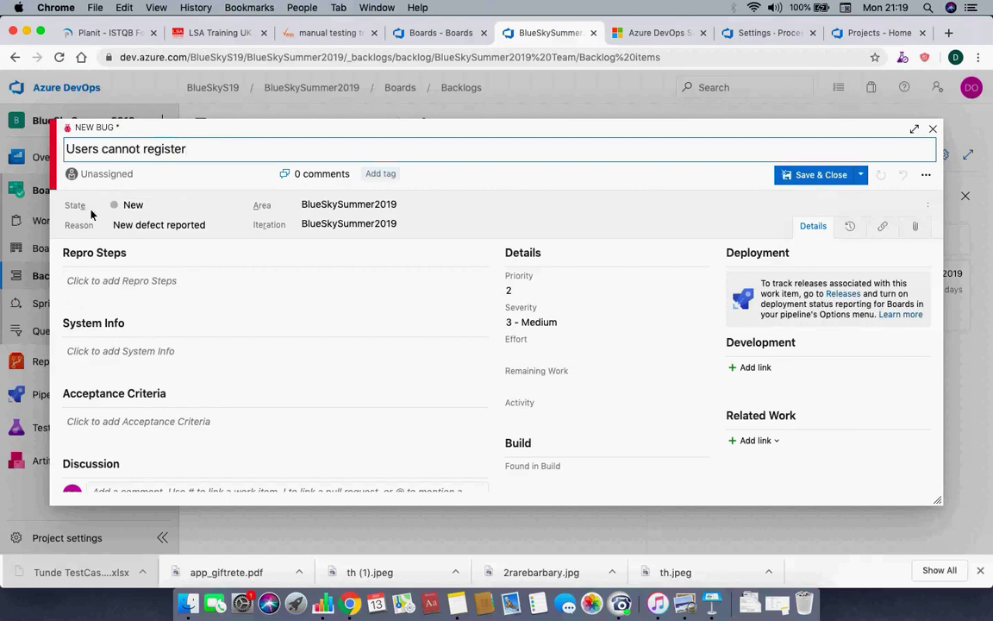
# Step: Assign the bug to the suggested user's e-mail account, then save and close it
pyautogui.click(97, 282)
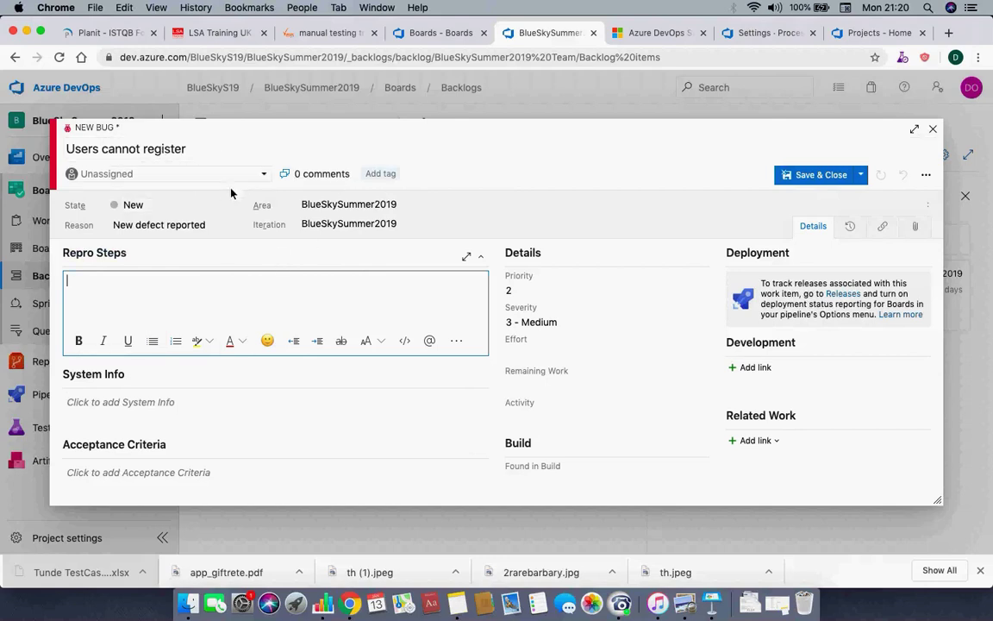
pyautogui.click(265, 176)
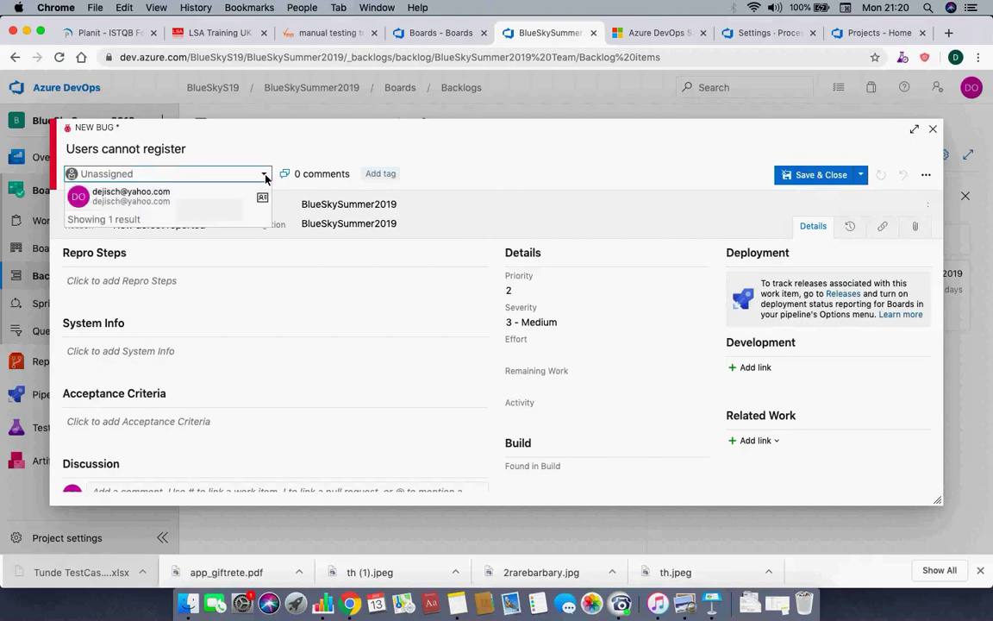
pyautogui.click(134, 194)
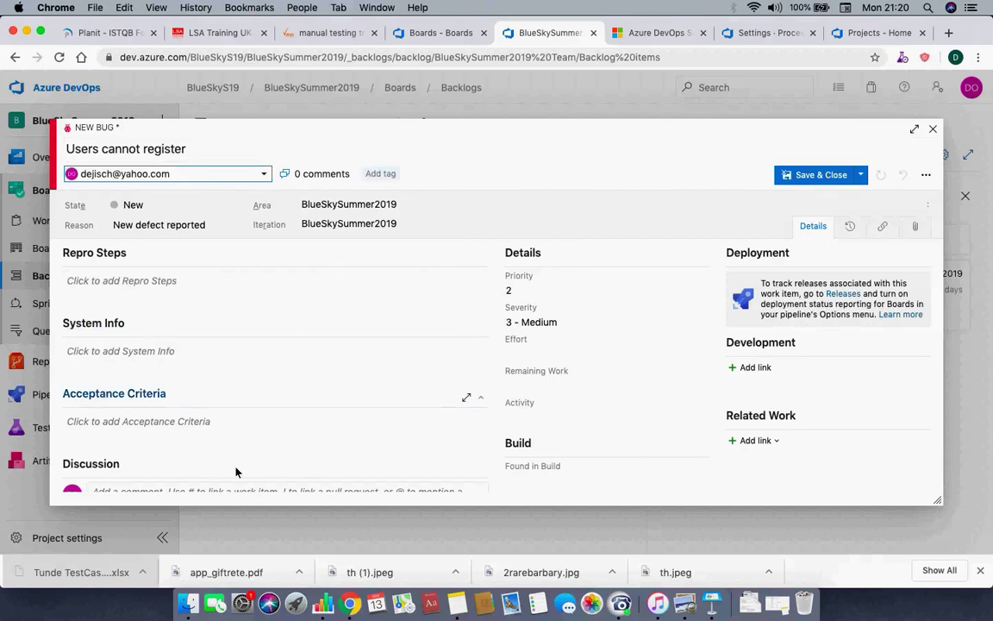
pyautogui.scroll(-3, 303, 358)
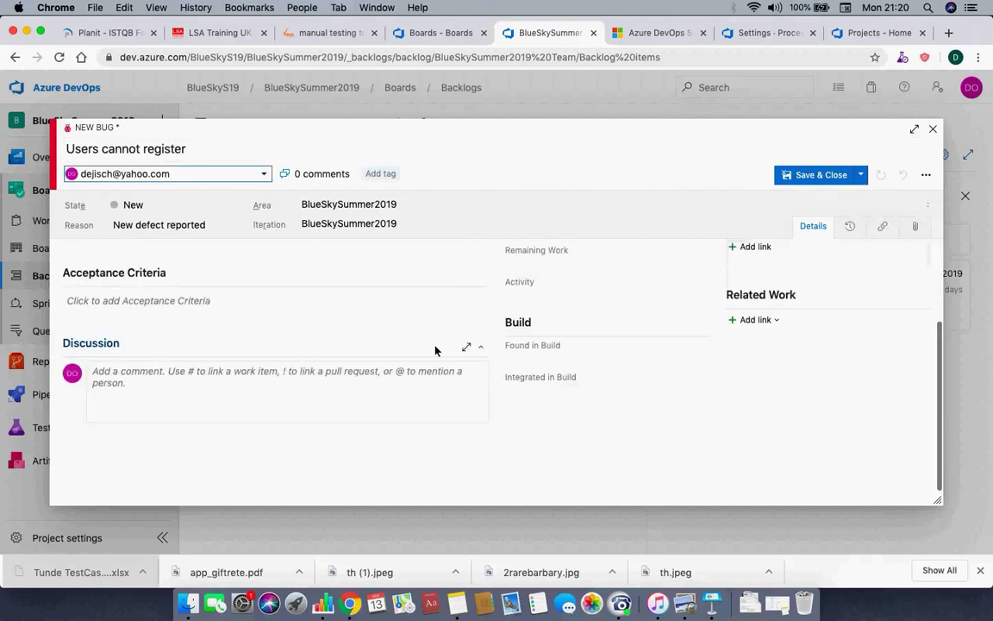
pyautogui.scroll(3, 349, 291)
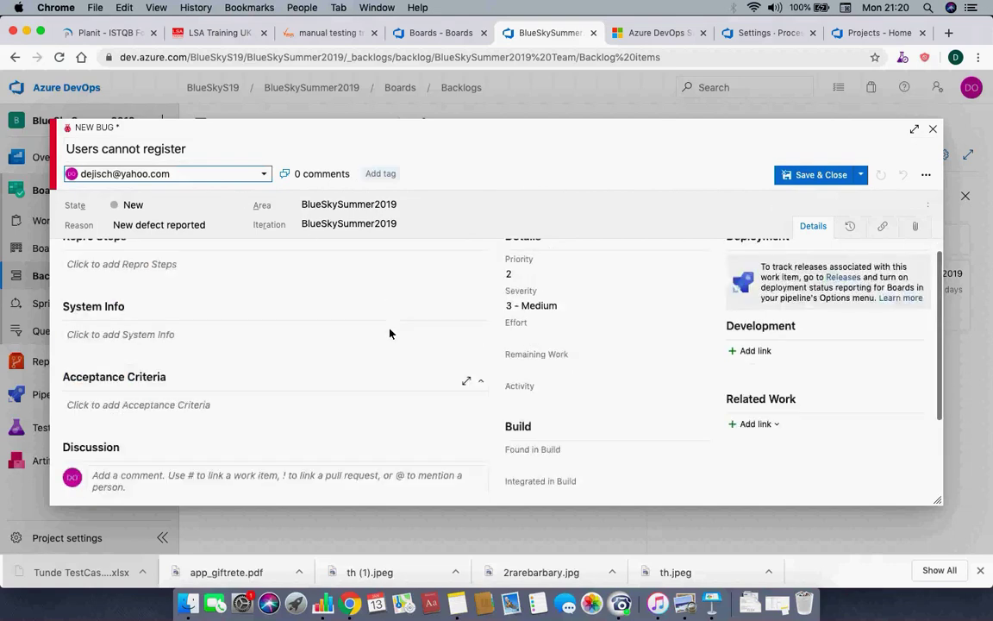
pyautogui.click(797, 176)
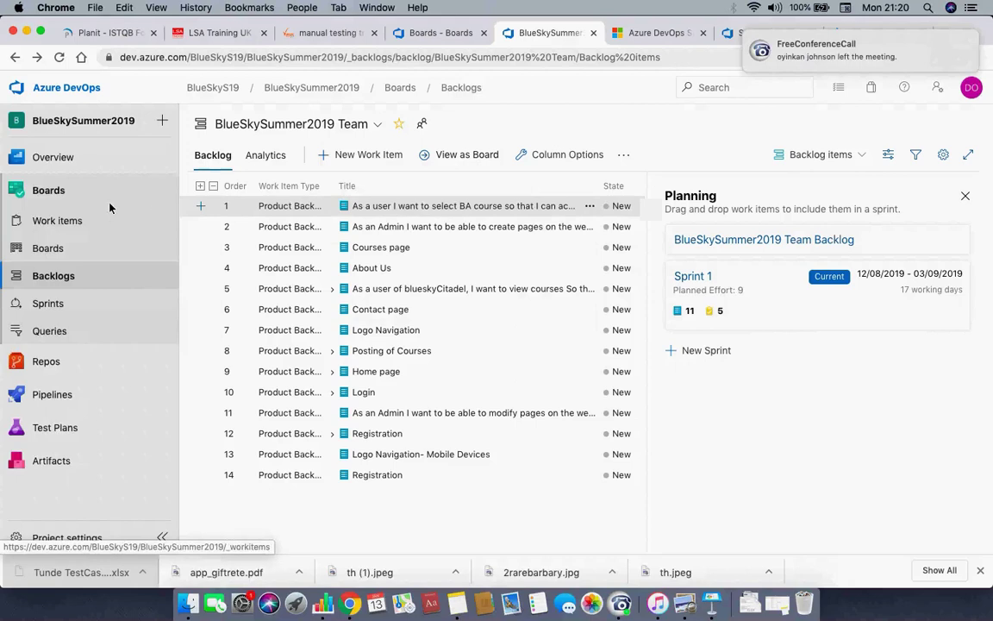
# Step: Reopen the BlueSkySummer2019 Team backlog from the overview of all backlogs
pyautogui.click(30, 280)
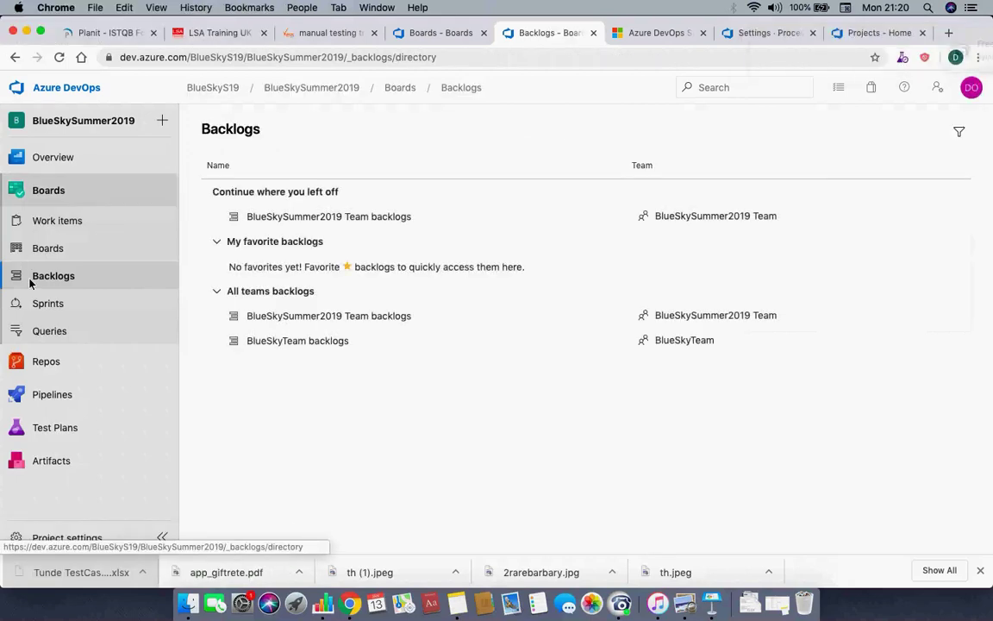
pyautogui.click(328, 219)
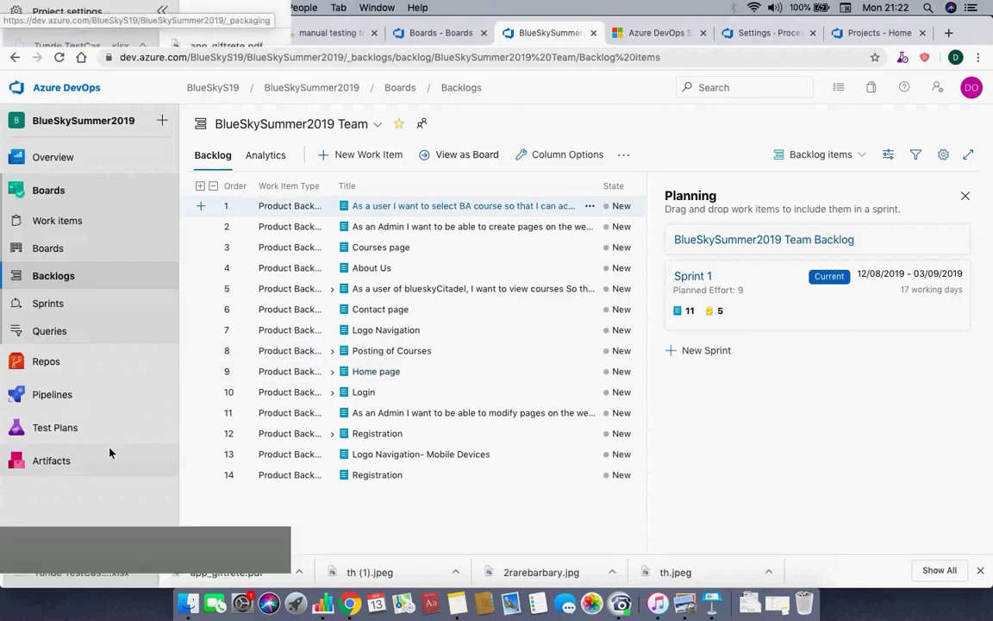
# Step: Review the project details in the project settings and the work item types of the BlueSkyS19 Scrum process
pyautogui.click(64, 538)
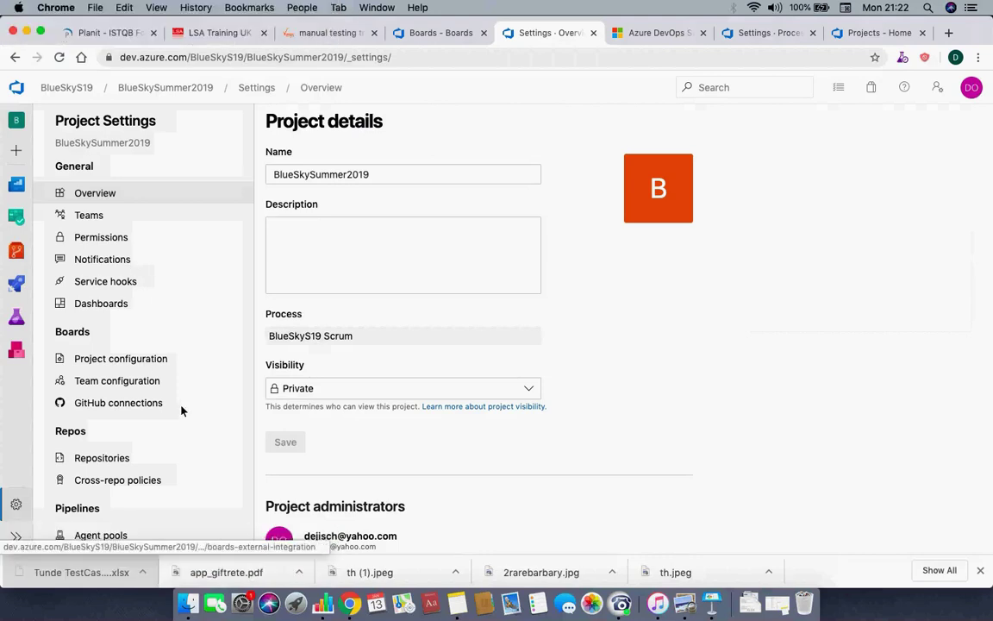
pyautogui.scroll(-1, 275, 405)
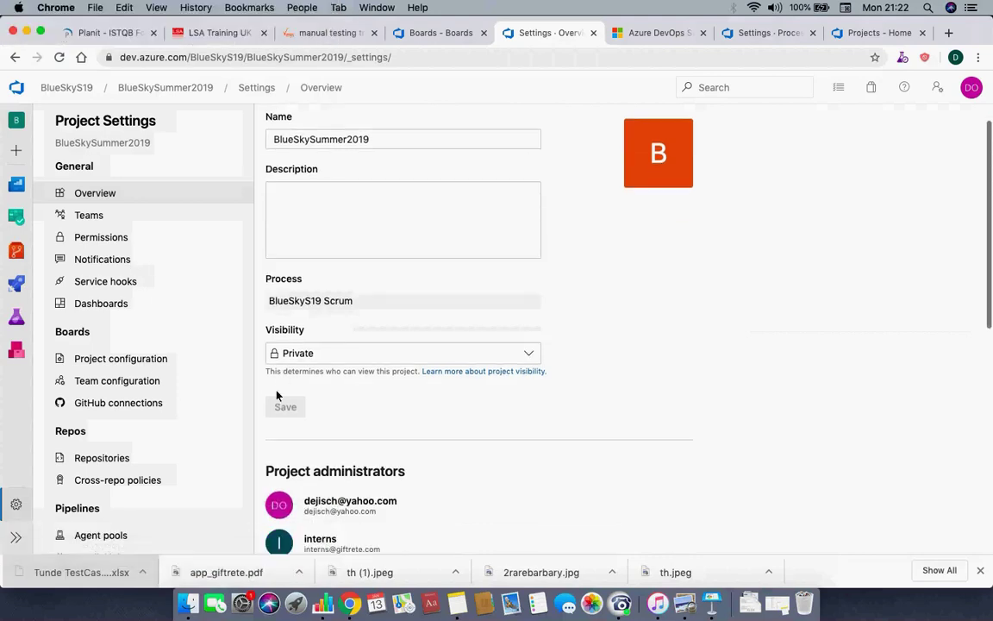
pyautogui.click(316, 301)
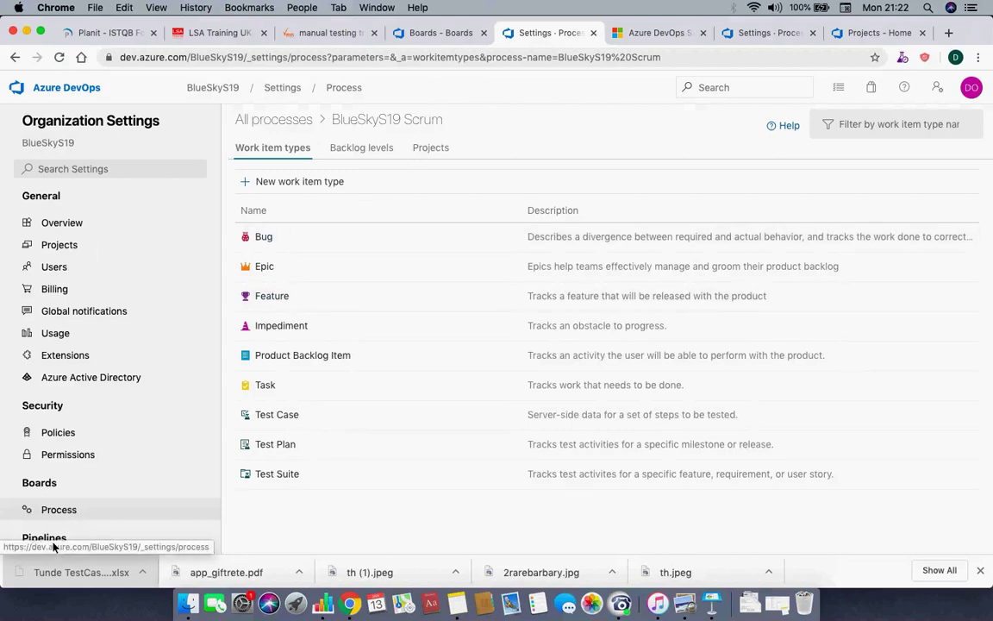
pyautogui.click(15, 57)
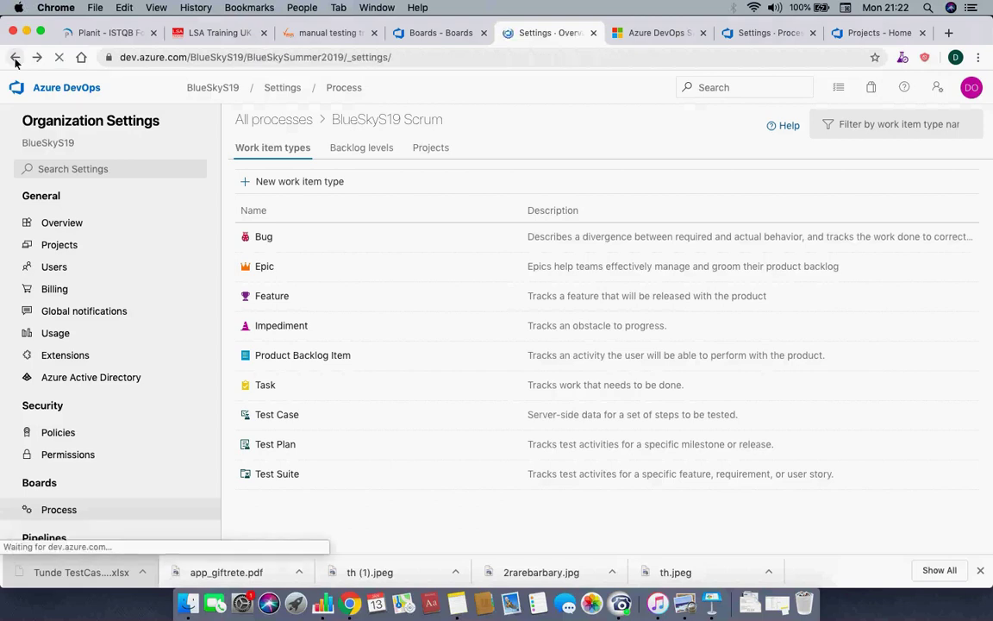
pyautogui.scroll(-2, 184, 512)
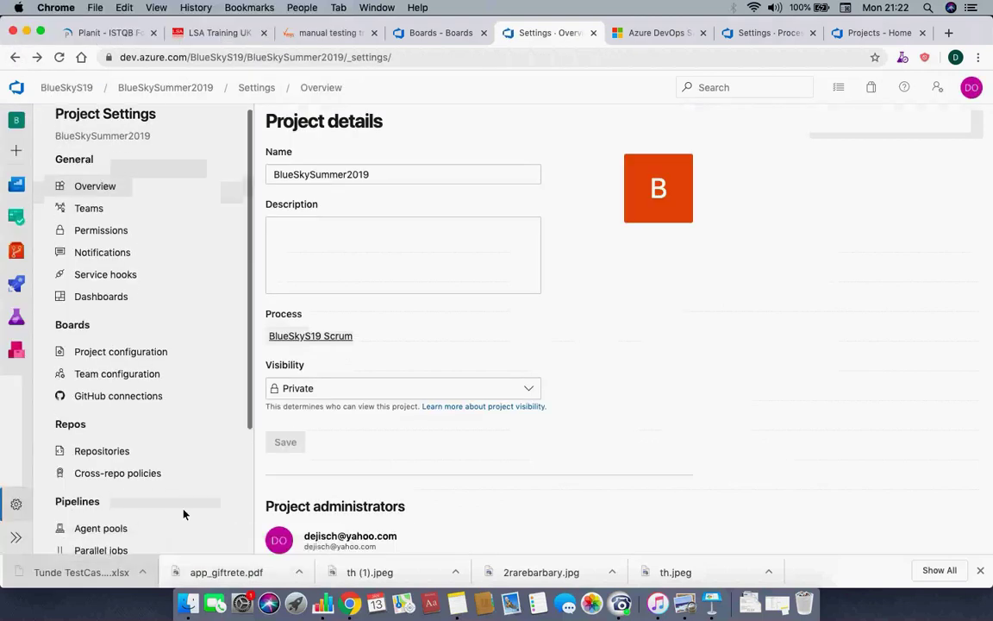
pyautogui.scroll(1, 183, 514)
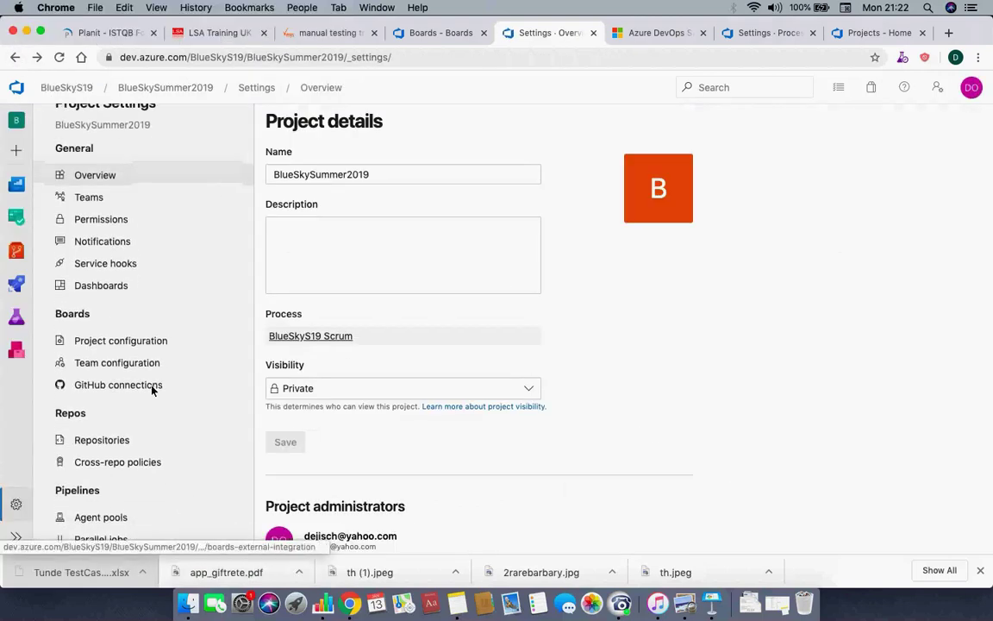
# Step: Examine the start and end dates of Sprint 1 in the BlueSkySummer2019 project configuration, then close the iteration without changing it
pyautogui.click(134, 347)
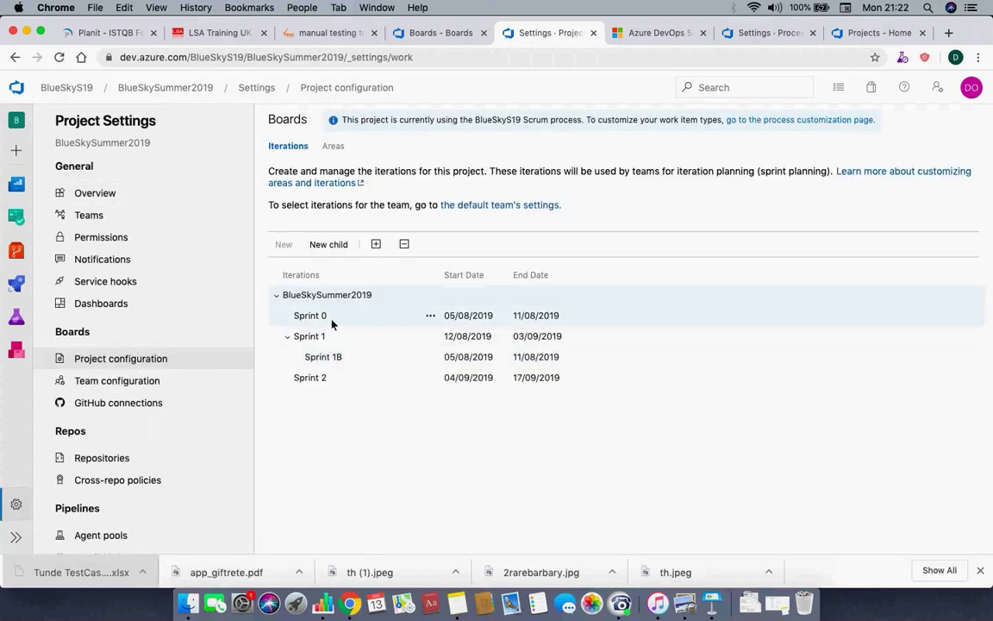
pyautogui.click(333, 344)
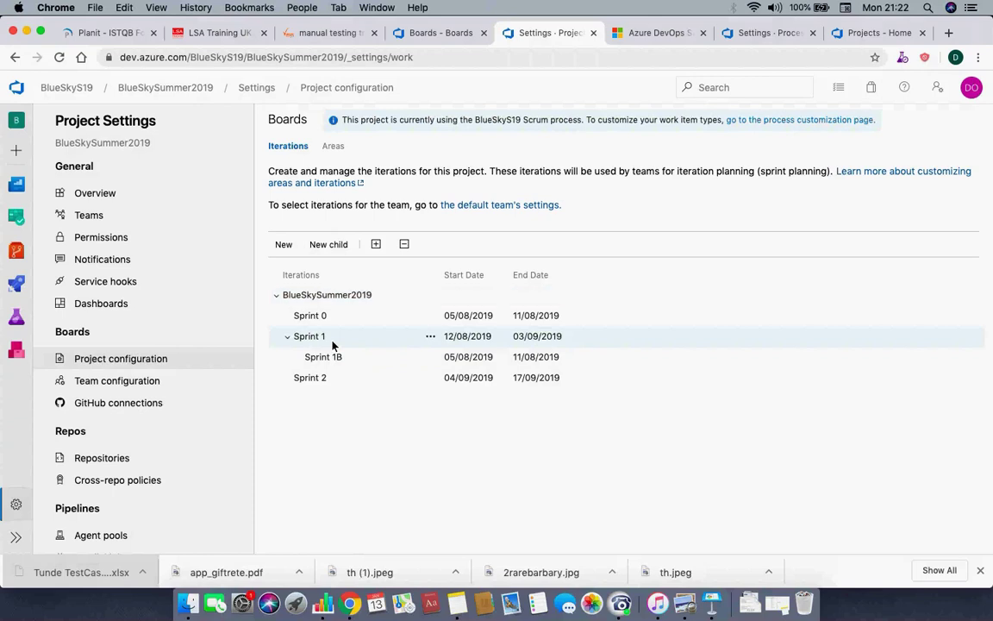
pyautogui.click(431, 336)
pyautogui.click(455, 401)
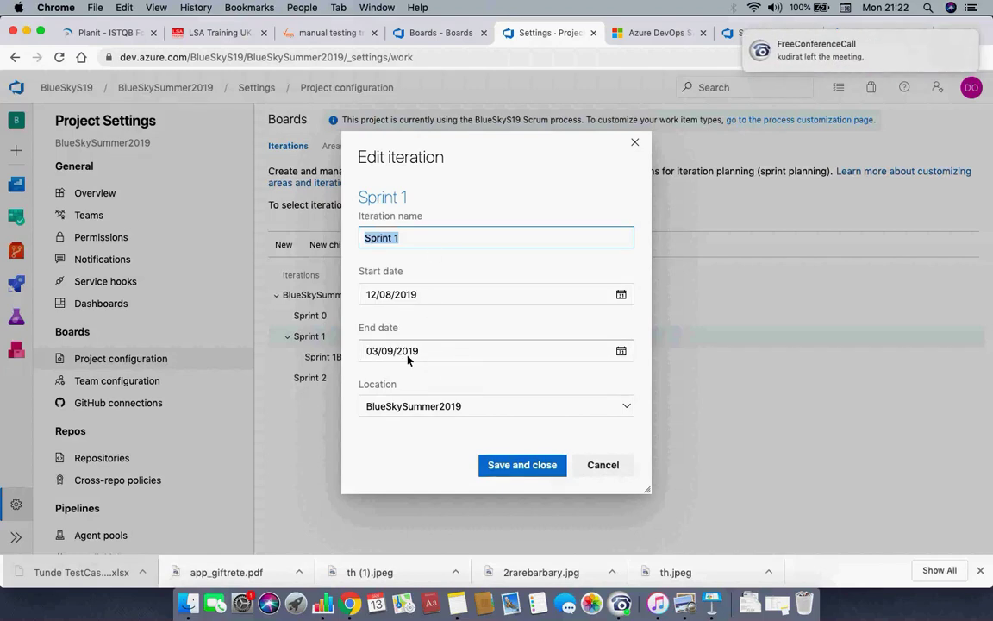
pyautogui.click(622, 352)
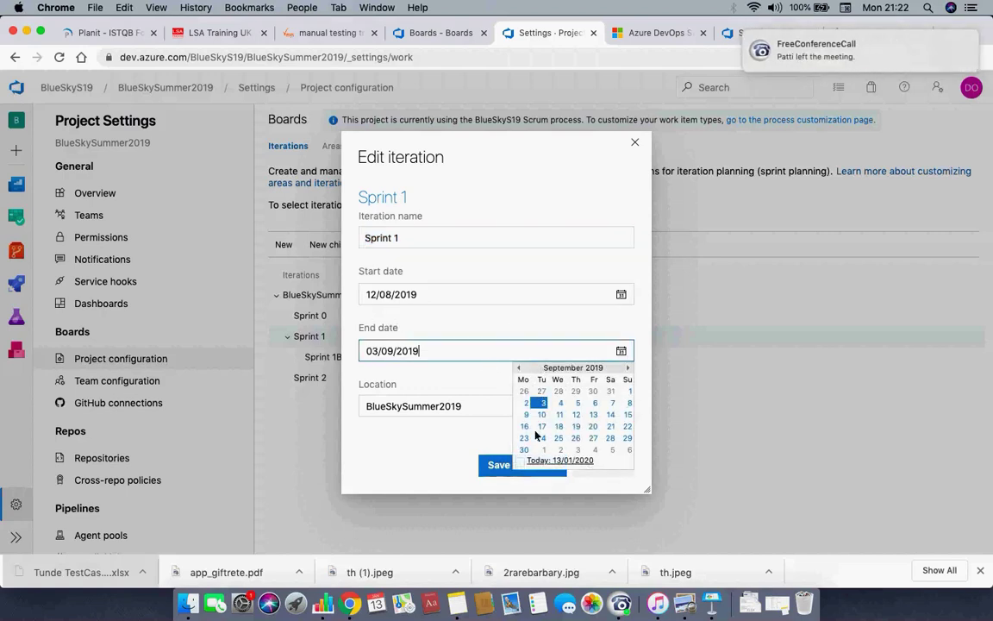
pyautogui.click(405, 447)
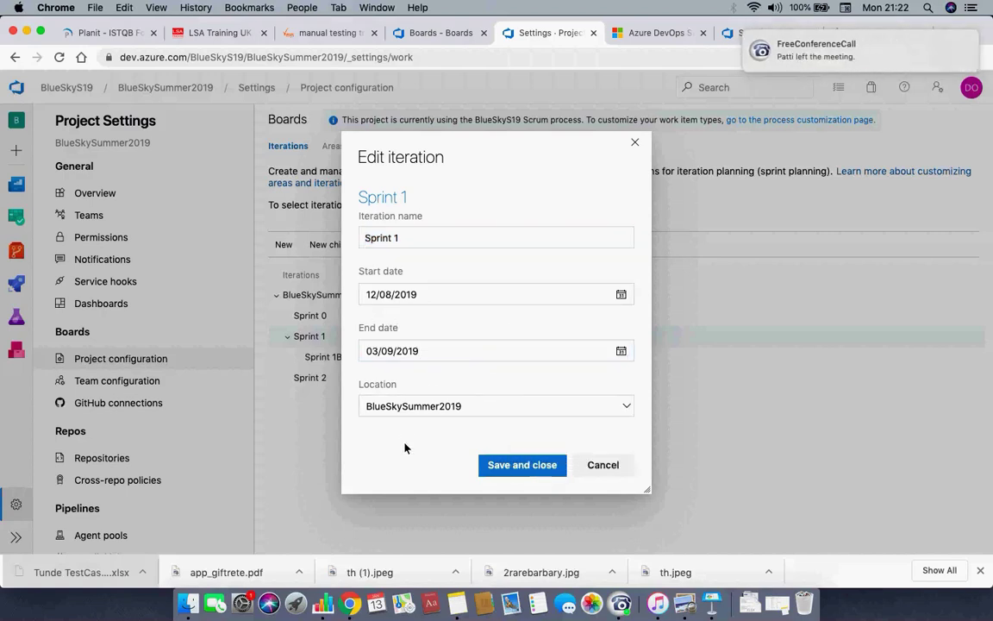
pyautogui.click(603, 464)
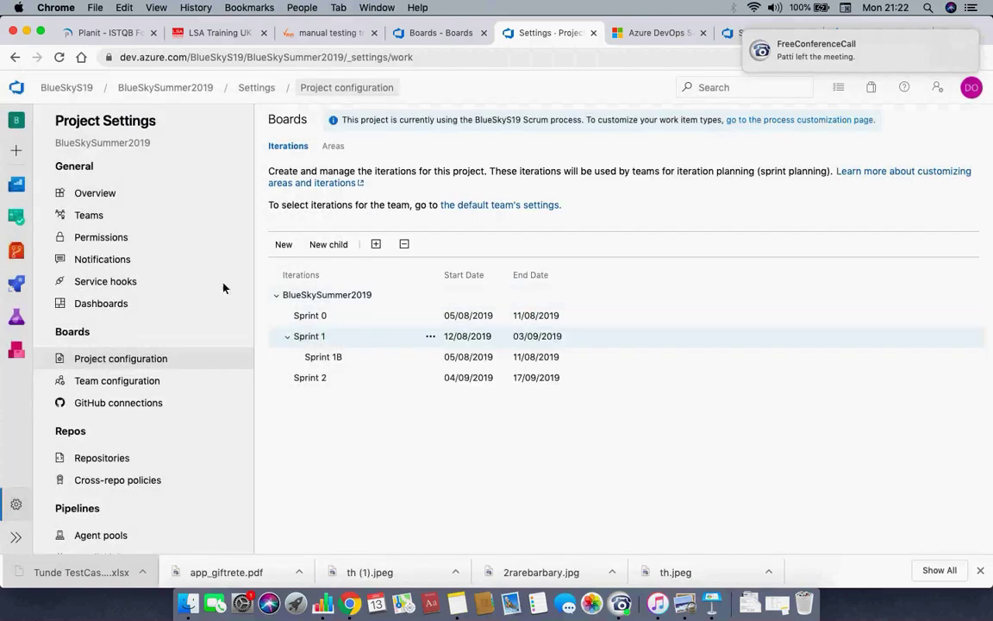
# Step: Open the project configuration of BlueSkyCitadel_2020_1 in the blueskycitadel123 organization to view its iterations
pyautogui.click(767, 34)
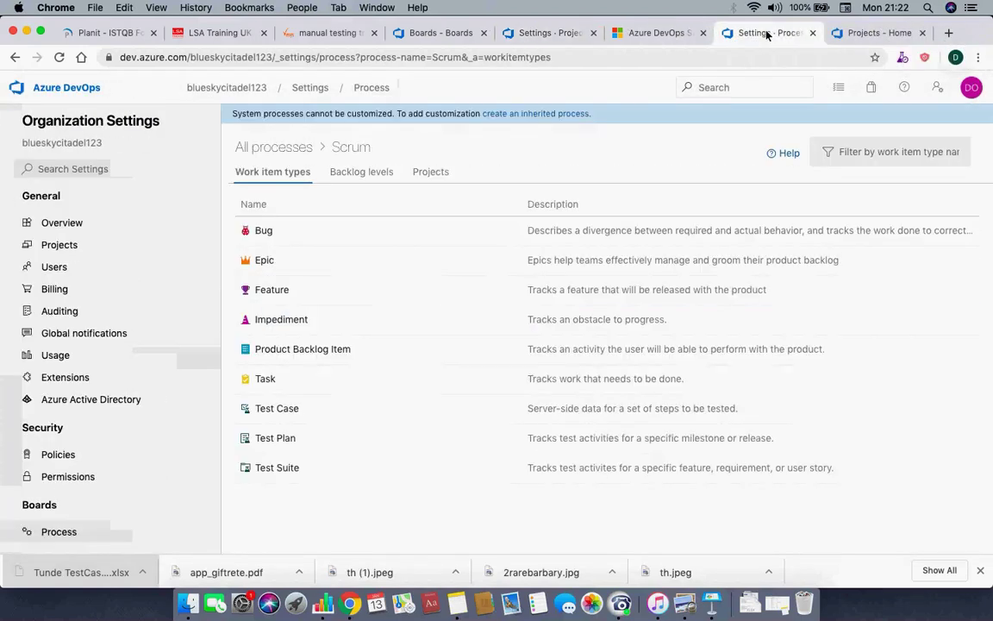
pyautogui.scroll(-2, 121, 436)
pyautogui.scroll(-3, 127, 431)
pyautogui.scroll(2, 127, 483)
pyautogui.scroll(1, 127, 484)
pyautogui.scroll(-1, 94, 459)
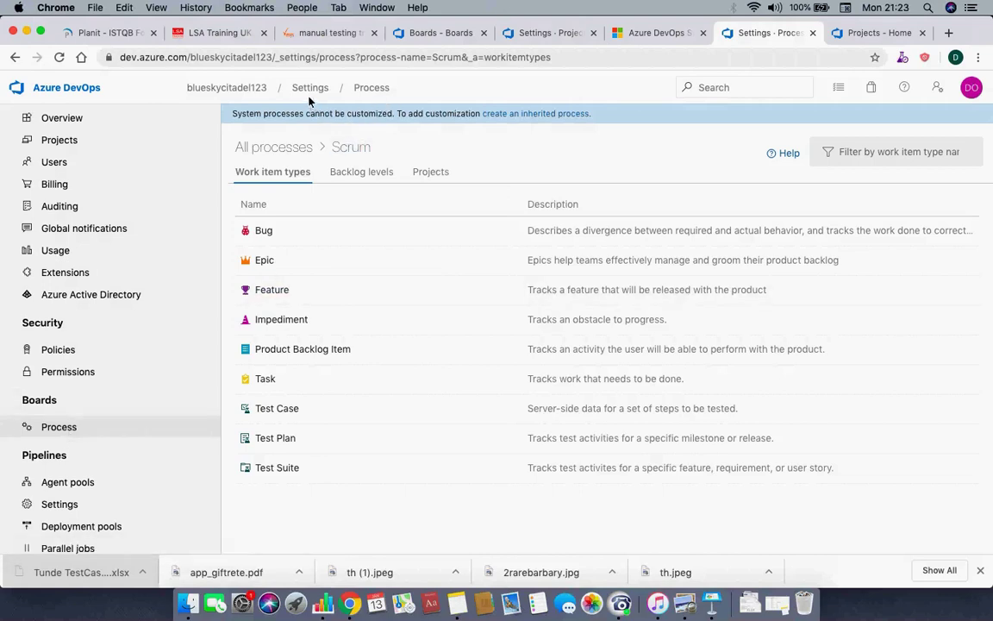
pyautogui.click(250, 94)
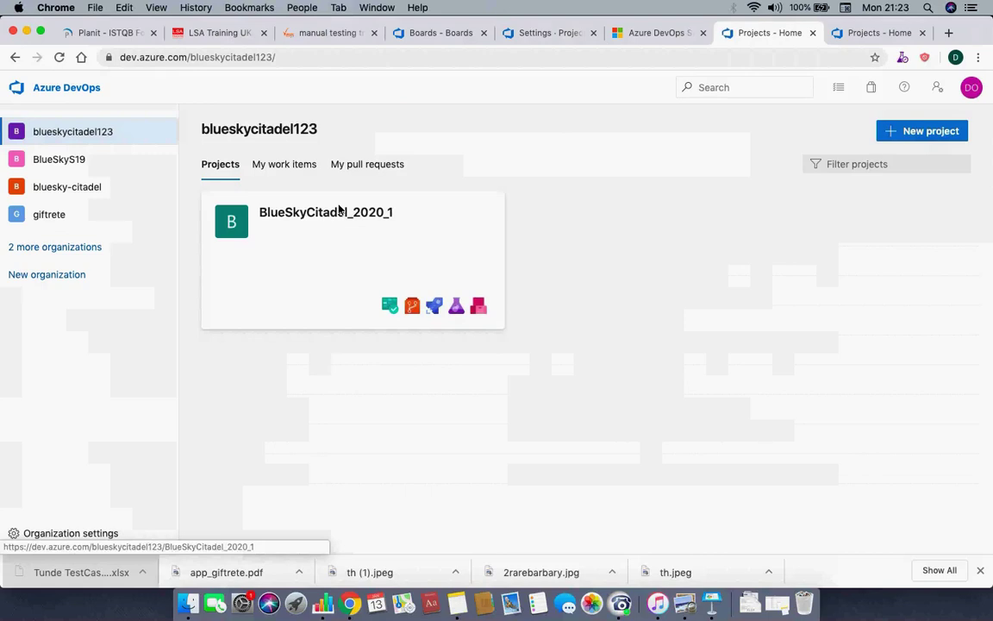
pyautogui.click(341, 214)
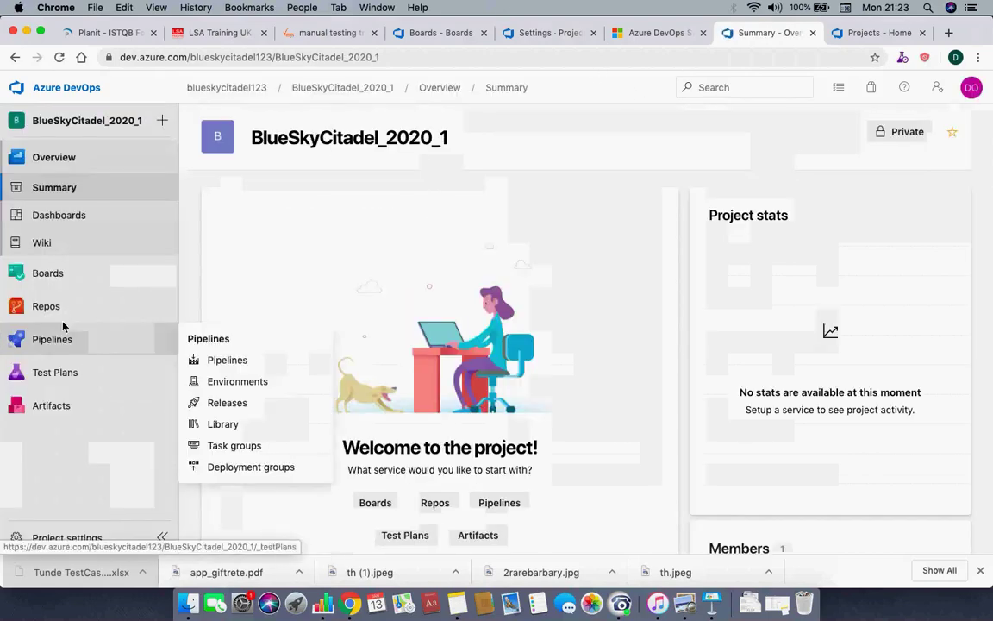
pyautogui.click(65, 539)
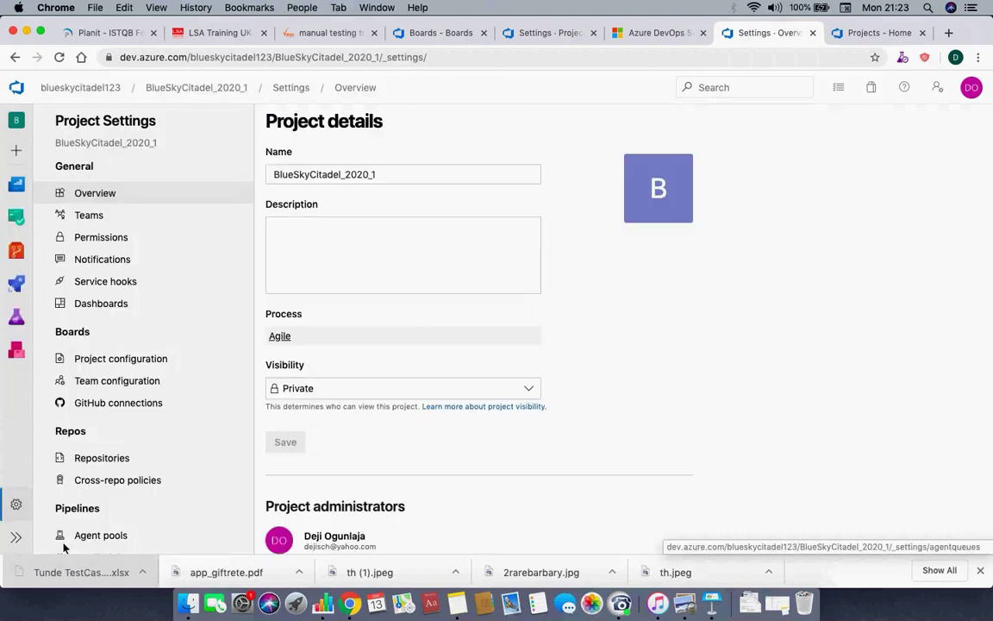
pyautogui.click(138, 364)
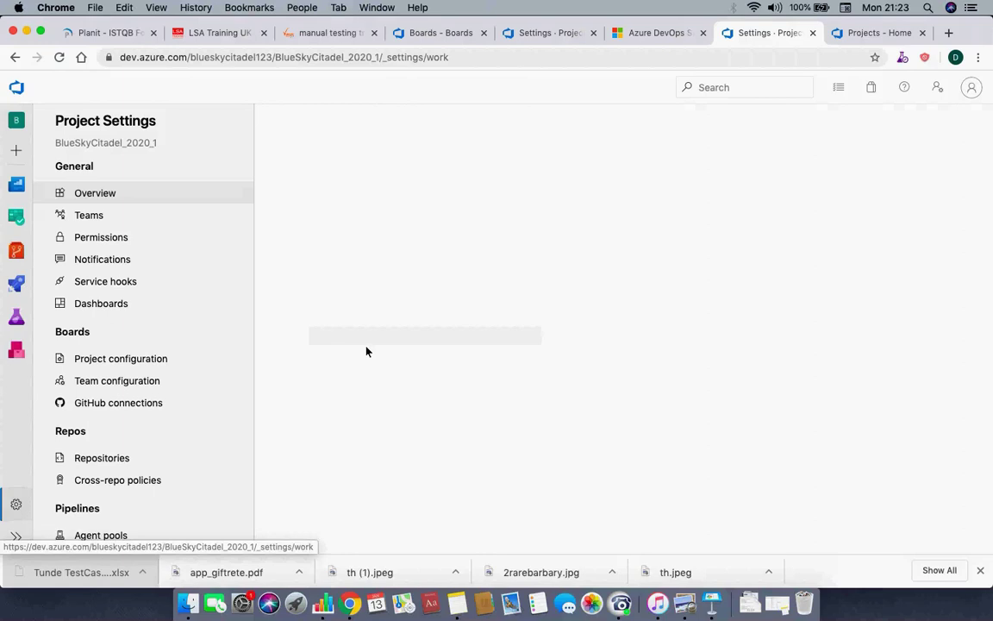
pyautogui.click(133, 361)
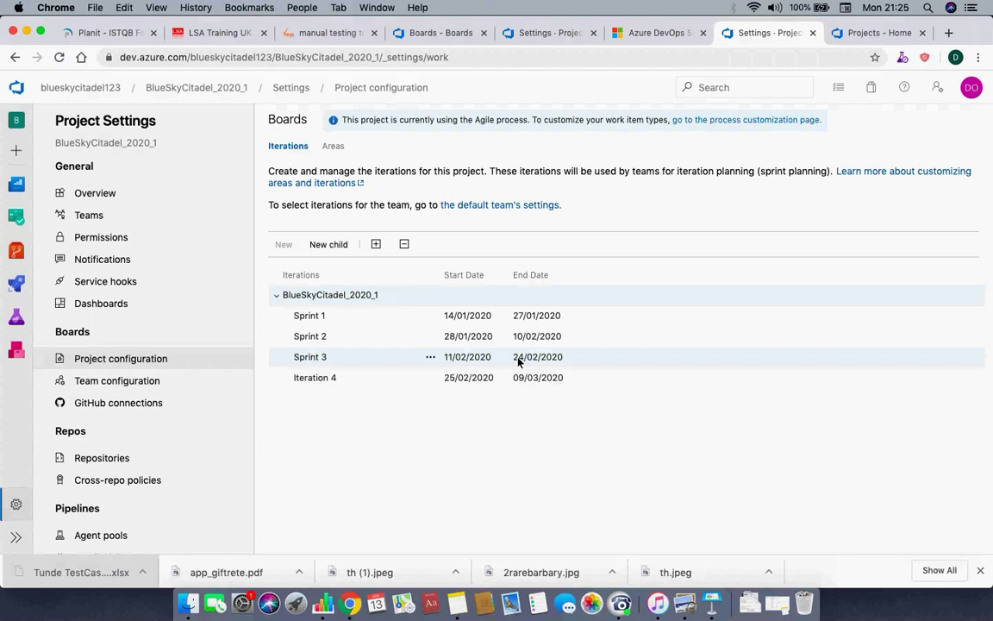
# Step: Return to the BlueSkySummer2019 Team backlog and view it as a board
pyautogui.click(537, 34)
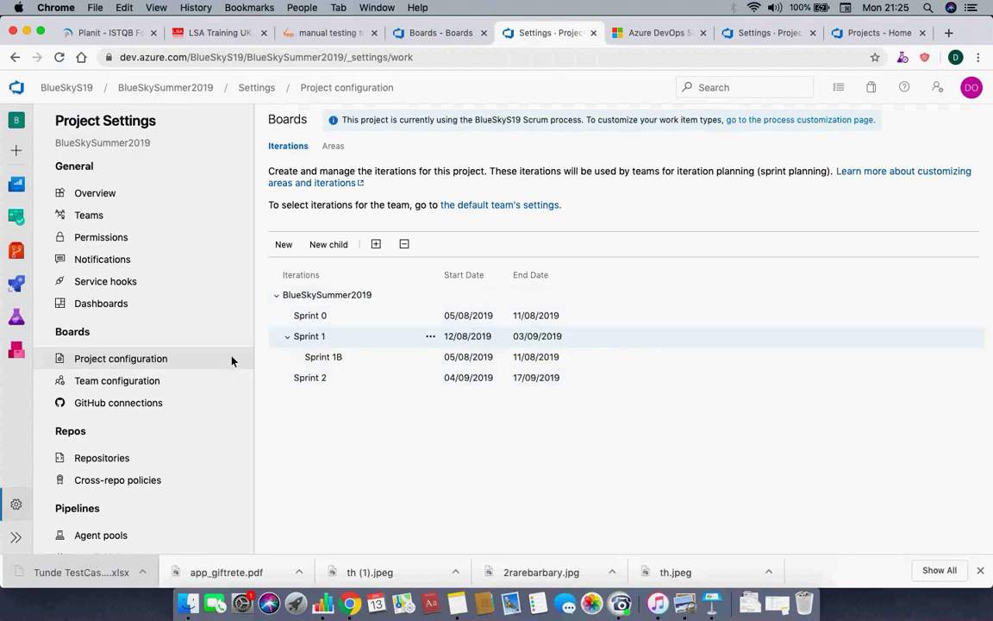
pyautogui.click(13, 59)
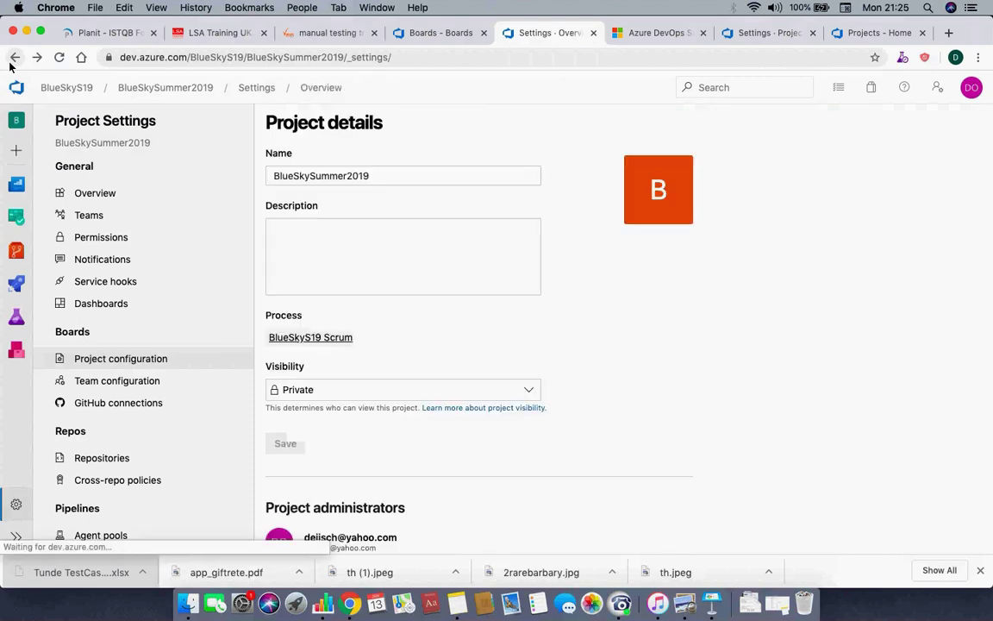
pyautogui.click(13, 59)
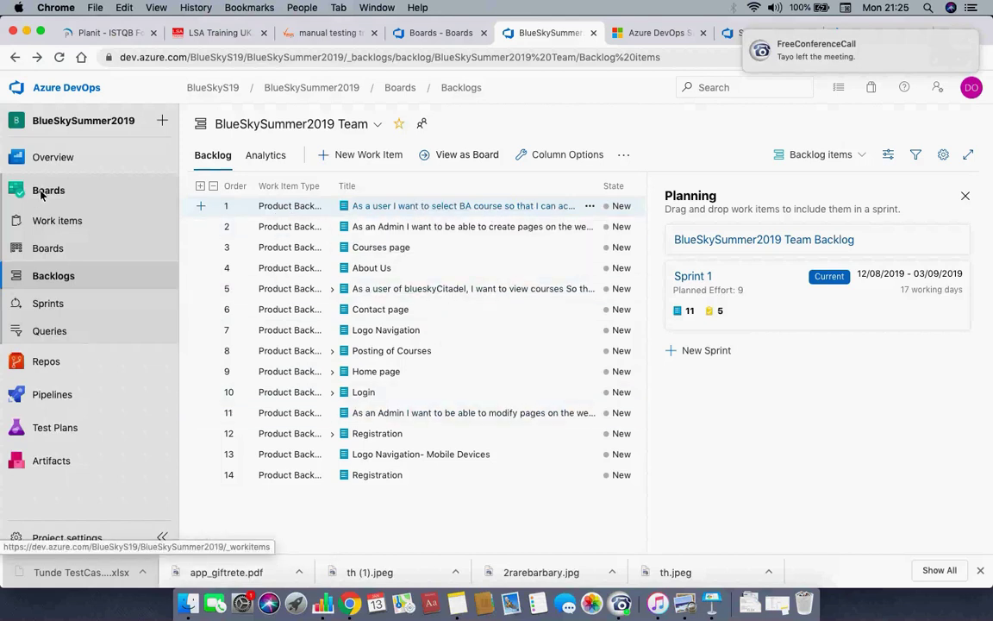
pyautogui.click(62, 280)
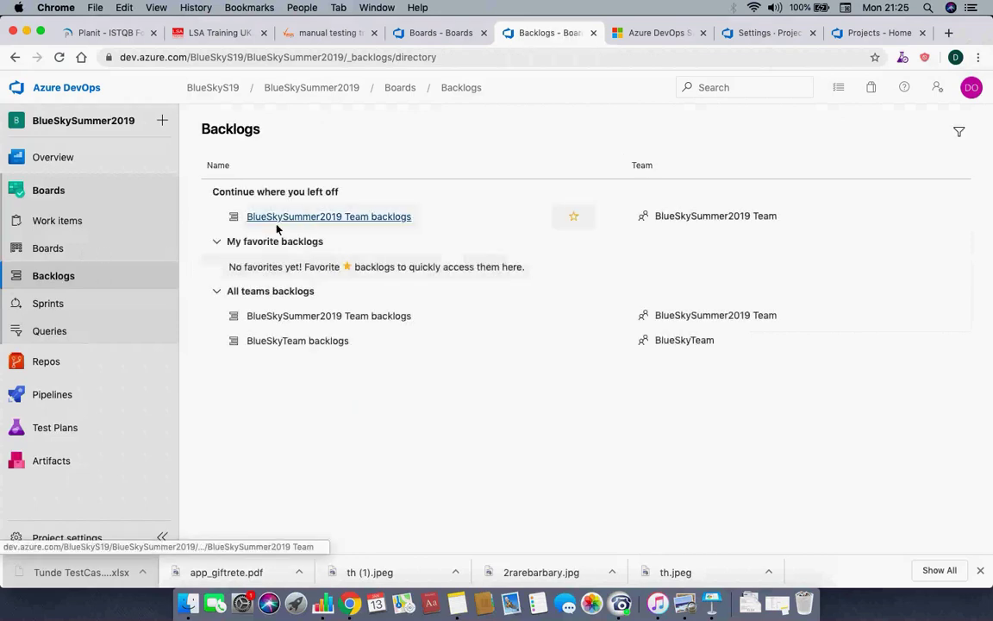
pyautogui.click(308, 218)
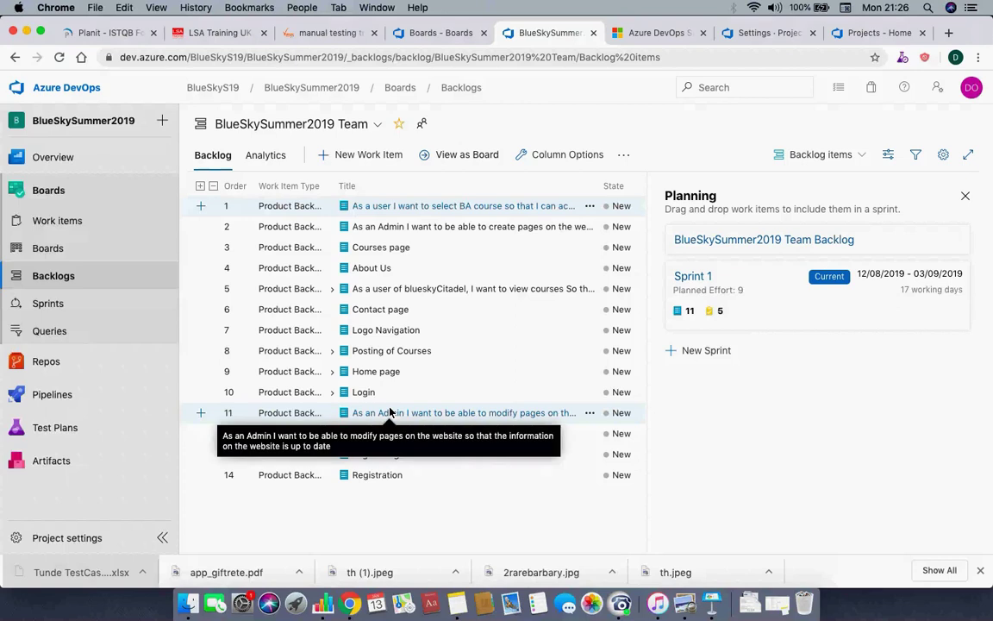
pyautogui.click(469, 164)
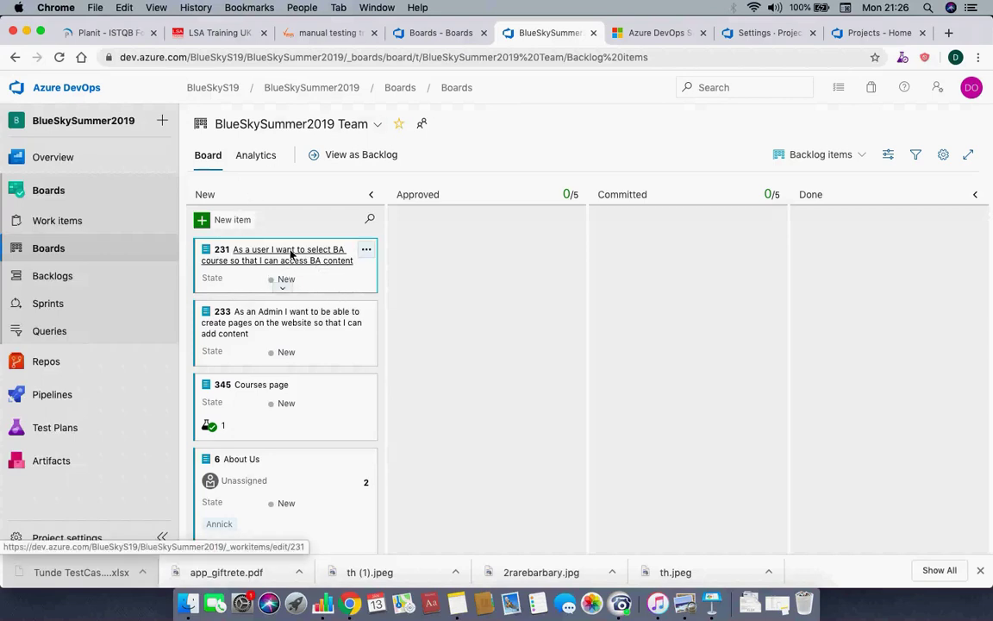
# Step: Move backlog items 231, 345 Courses page, 6 About Us and 228 from New to Approved on the board
pyautogui.moveTo(291, 253); pyautogui.dragTo(498, 253)
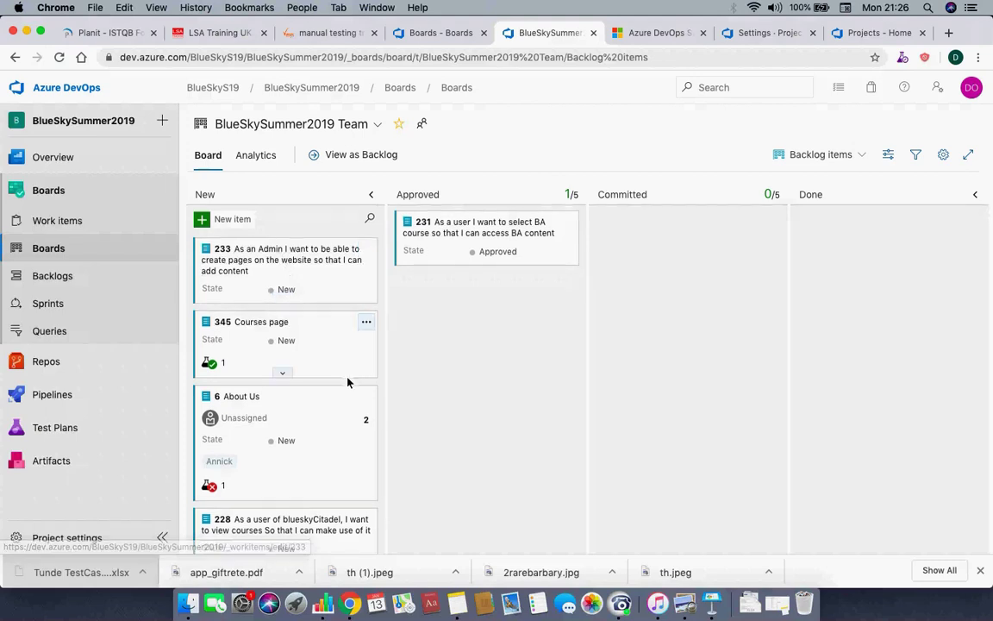
pyautogui.scroll(-2, 348, 382)
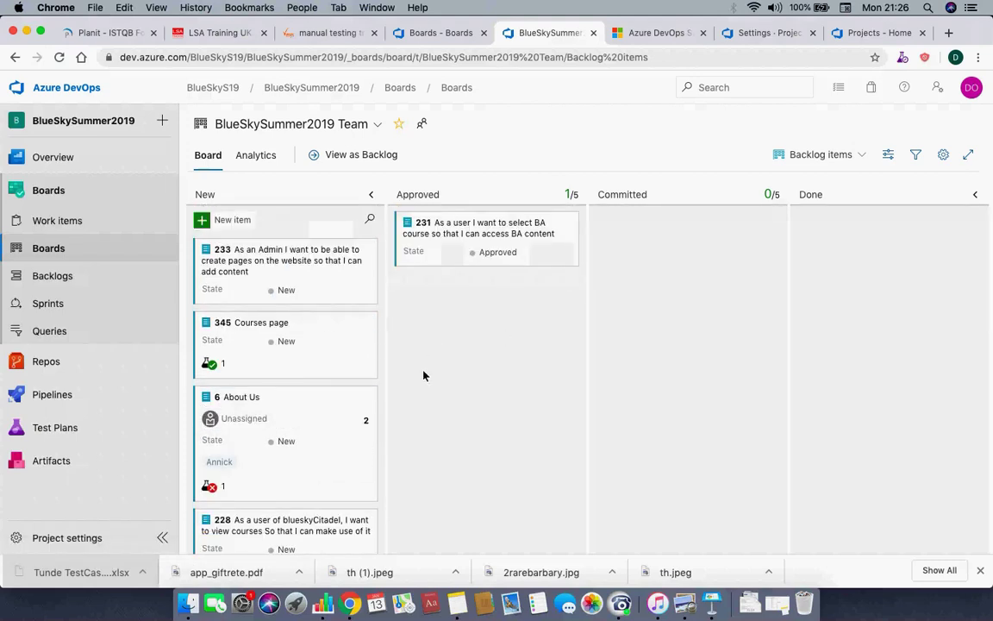
pyautogui.scroll(-1, 359, 496)
pyautogui.moveTo(310, 303); pyautogui.dragTo(459, 302)
pyautogui.moveTo(319, 341); pyautogui.dragTo(498, 388)
pyautogui.moveTo(258, 293); pyautogui.dragTo(448, 444)
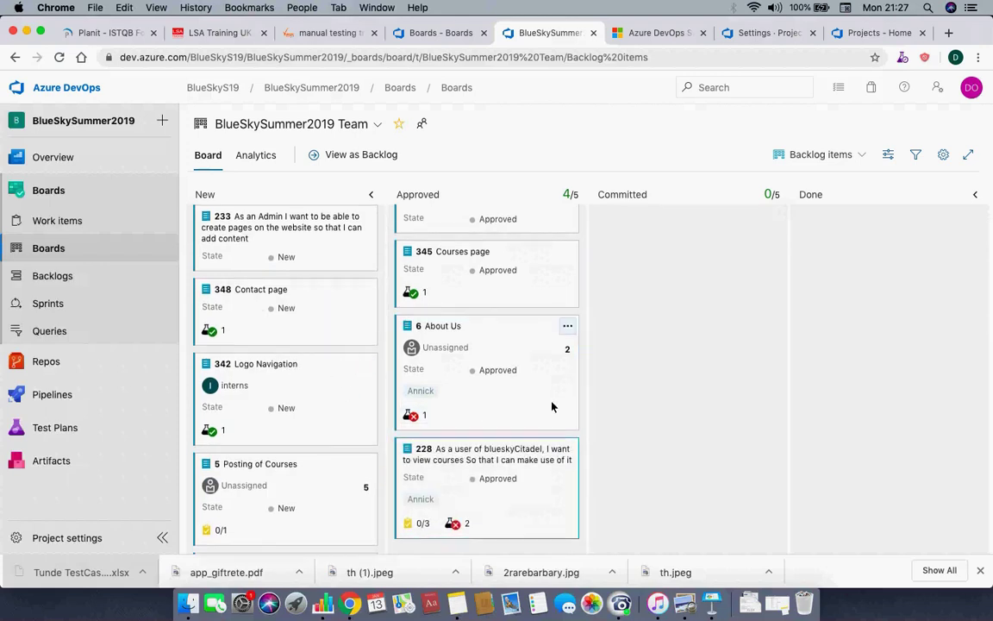
pyautogui.scroll(2, 495, 361)
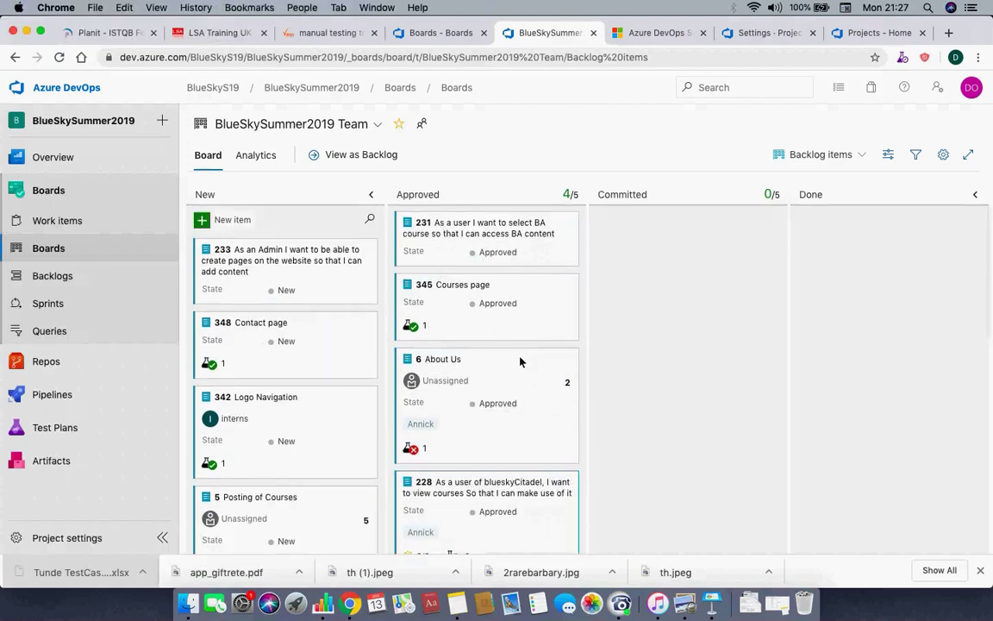
# Step: Open backlog item 231 about selecting a BA course and examine its Business Value and Effort fields
pyautogui.click(473, 228)
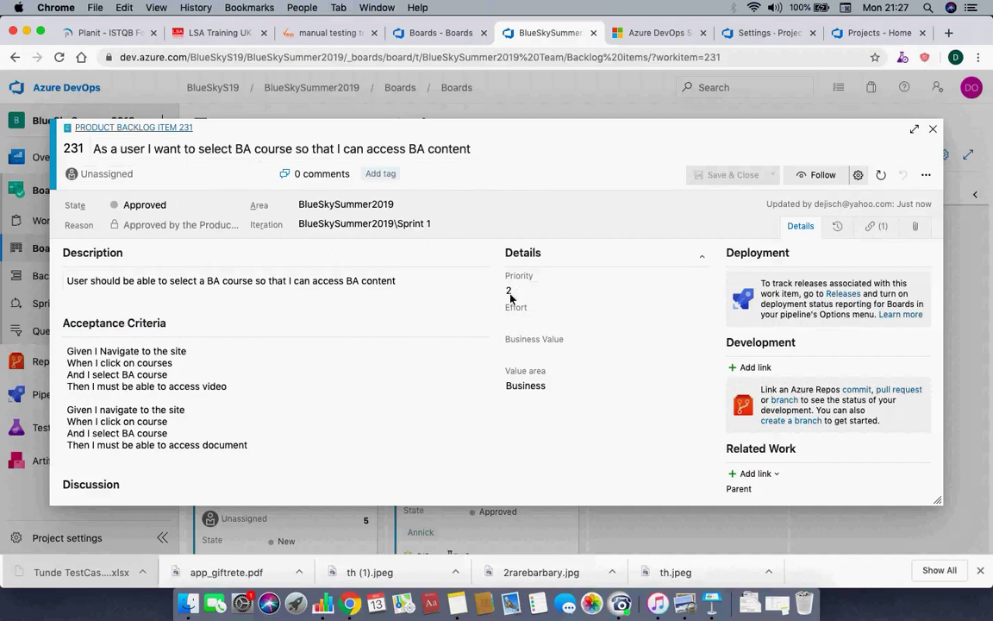
pyautogui.moveTo(515, 343)
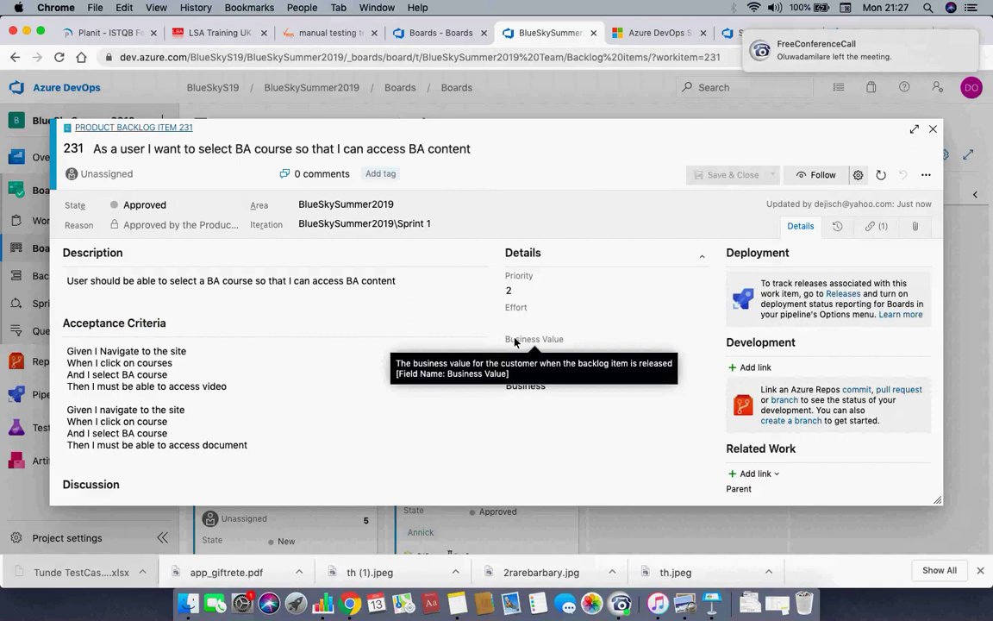
pyautogui.click(519, 356)
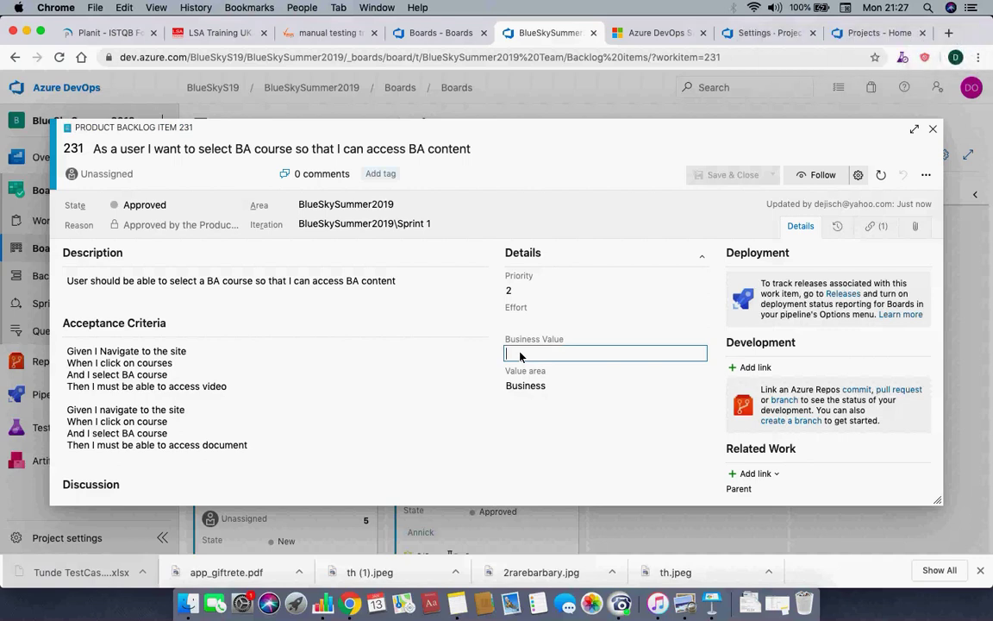
pyautogui.click(522, 324)
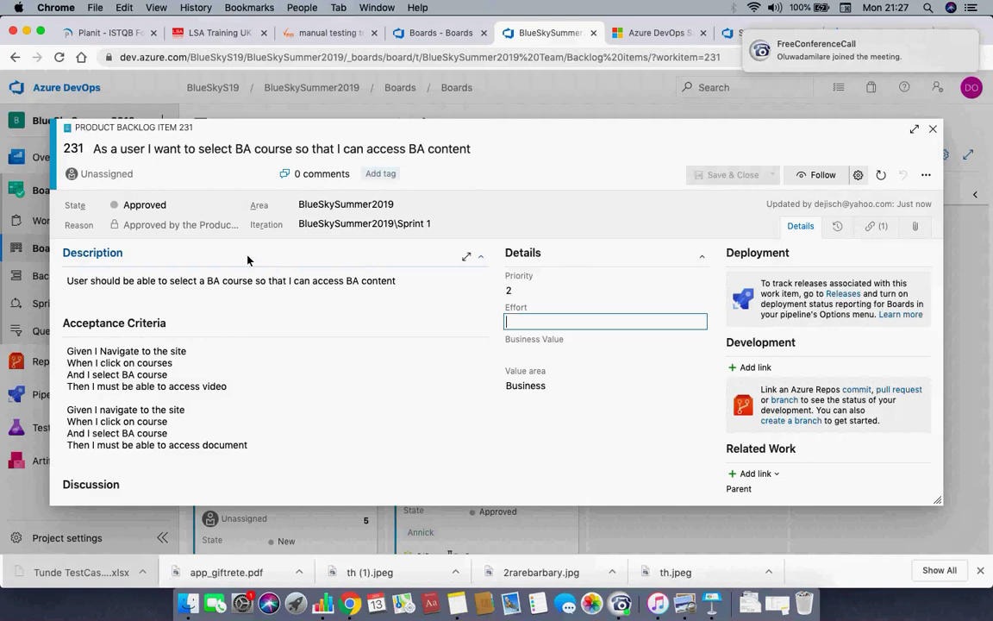
# Step: Add the number sequence "0, 1, 1, 2, 3, 5" on a new line below the acceptance criteria of item 231
pyautogui.click(275, 443)
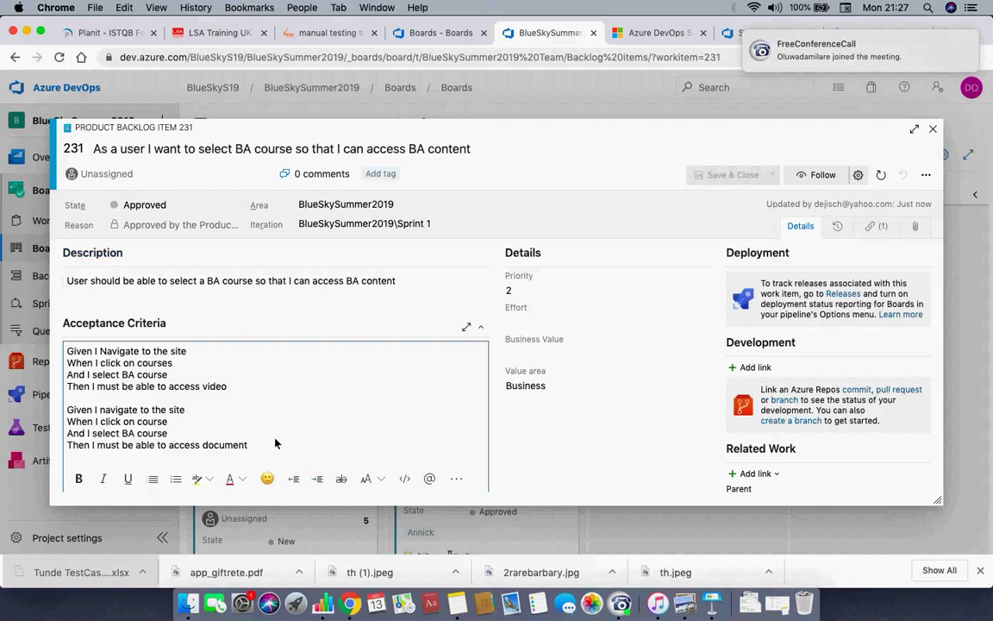
pyautogui.press('Return')
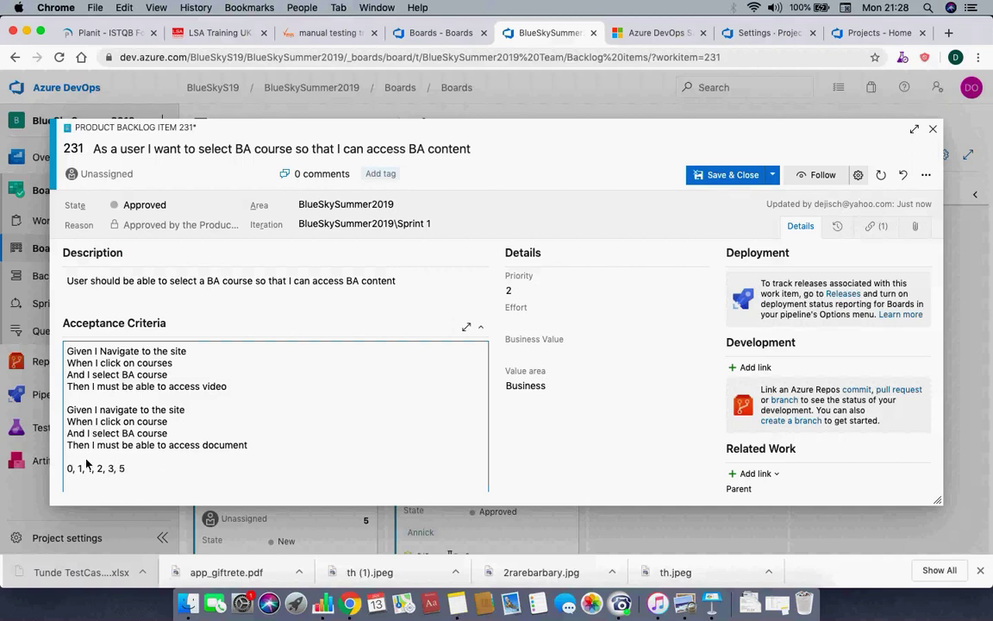
pyautogui.moveTo(84, 473); pyautogui.dragTo(68, 472)
pyautogui.click(88, 473)
pyautogui.click(93, 479)
pyautogui.moveTo(87, 472); pyautogui.dragTo(103, 476)
pyautogui.click(112, 474)
pyautogui.moveTo(112, 475); pyautogui.dragTo(98, 474)
pyautogui.click(122, 475)
pyautogui.moveTo(107, 475); pyautogui.dragTo(126, 477)
pyautogui.click(126, 477)
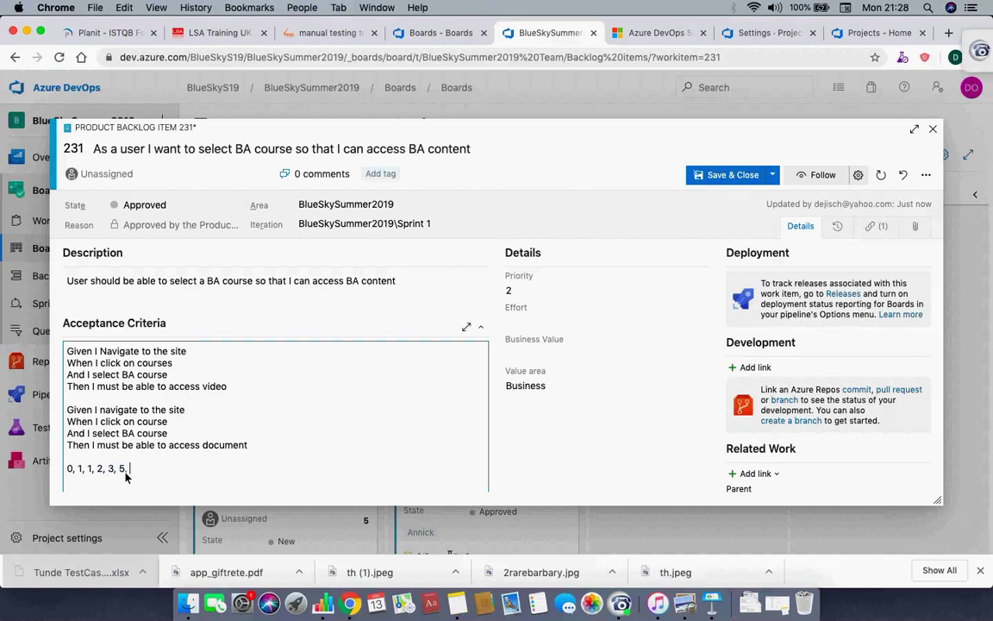
# Step: Extend the number sequence in the acceptance criteria with "8, 13, 21 ..."
pyautogui.write(', 8')
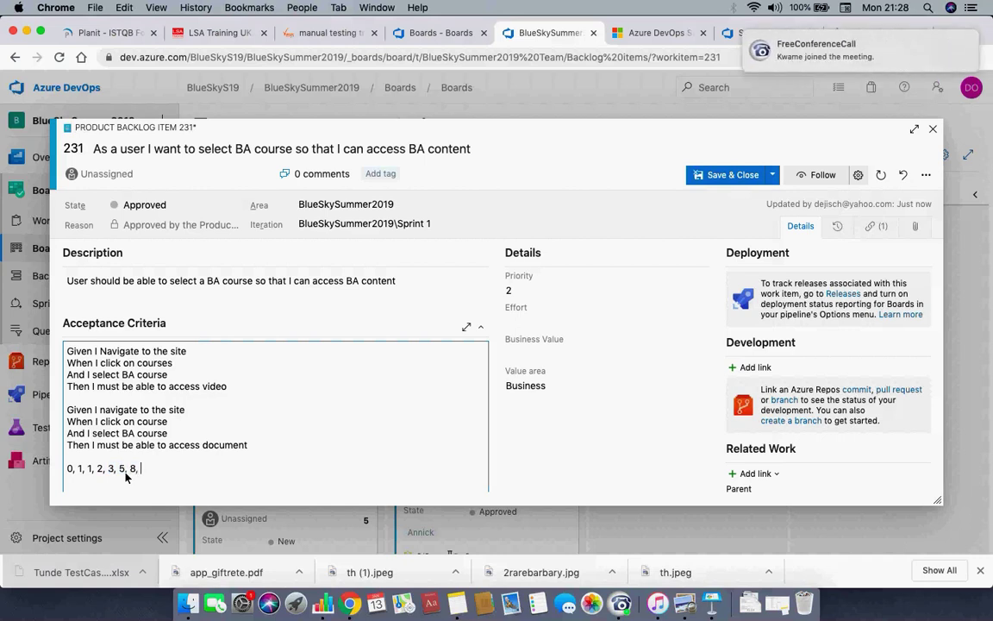
pyautogui.write(', 13, 21')
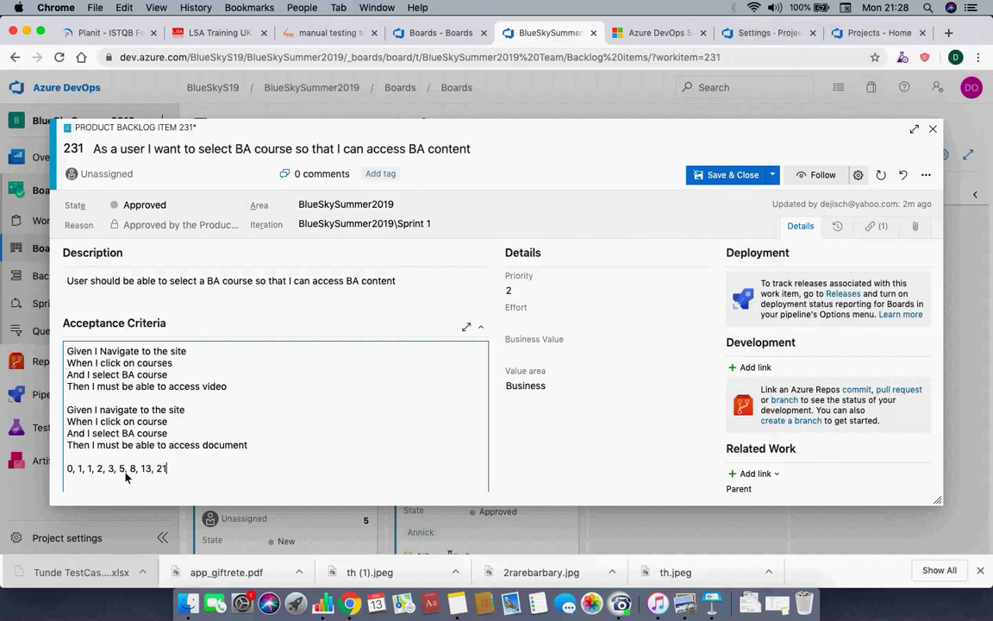
pyautogui.write(',...')
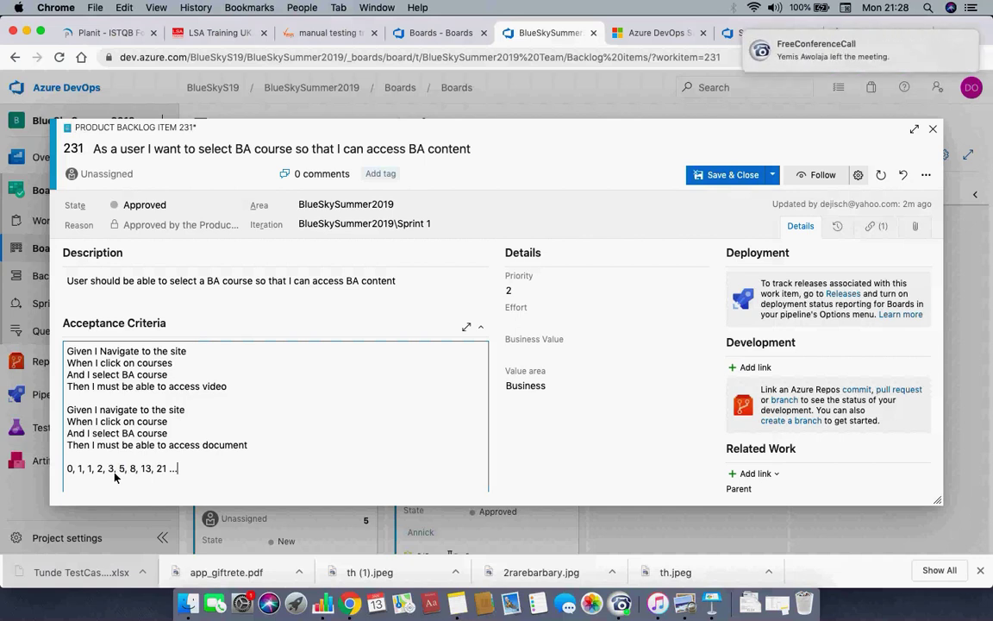
# Step: Replace the ellipsis ending the number sequence with "XXX" and delete the repeated 1 near its start
pyautogui.click(170, 470)
pyautogui.press('BackSpace')
pyautogui.press('BackSpace')
pyautogui.write('XXX')
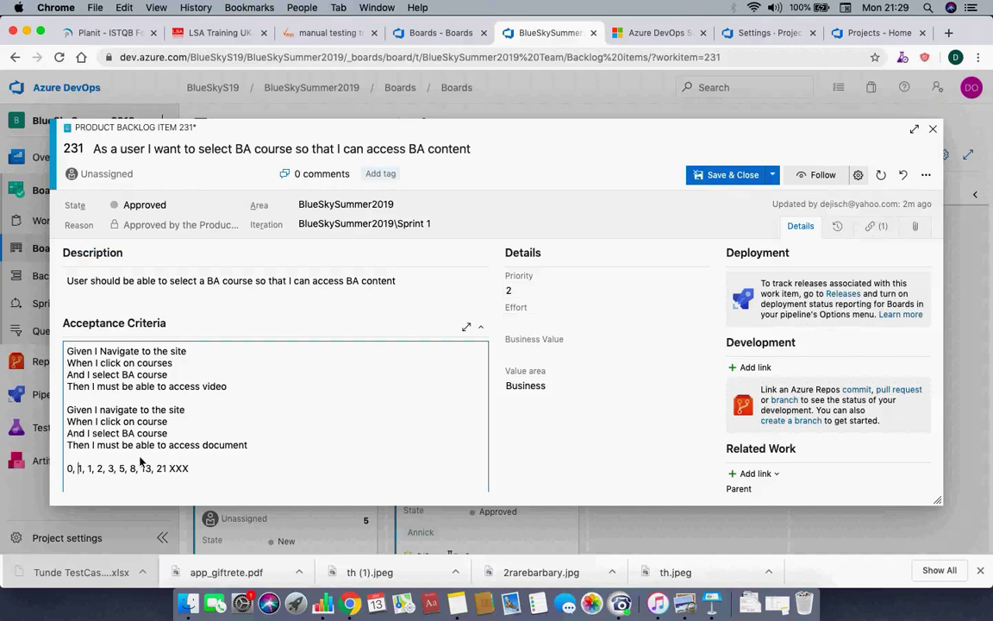
pyautogui.click(87, 471)
pyautogui.press('Delete')
pyautogui.press('Delete')
pyautogui.press('Delete')
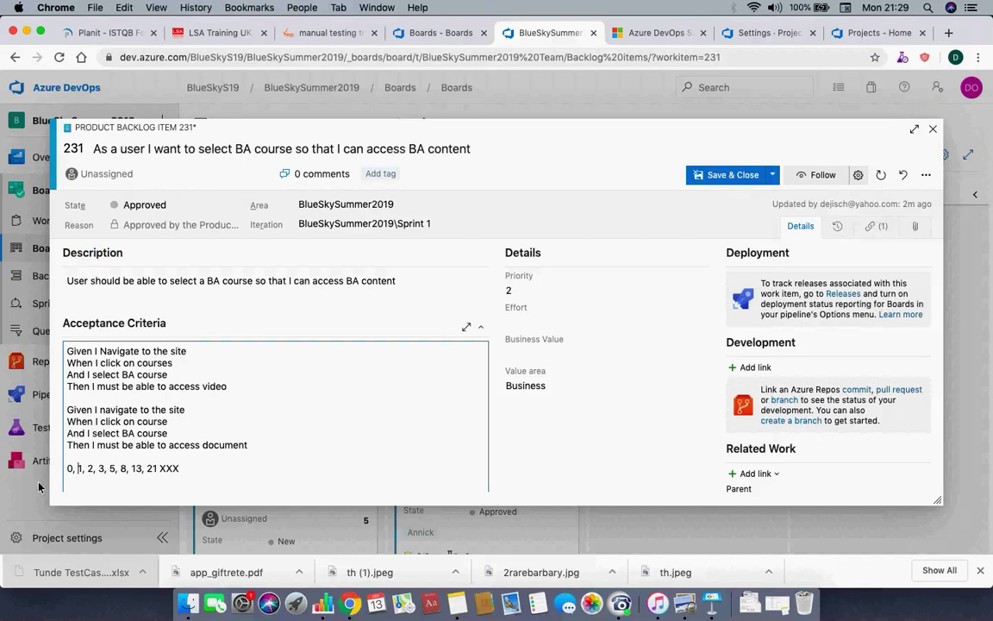
# Step: Delete the leading 0 from the number sequence in item 231's acceptance criteria so that it starts with 1
pyautogui.click(83, 473)
pyautogui.press('BackSpace')
pyautogui.press('BackSpace')
pyautogui.press('BackSpace')
pyautogui.moveTo(174, 473); pyautogui.dragTo(59, 466)
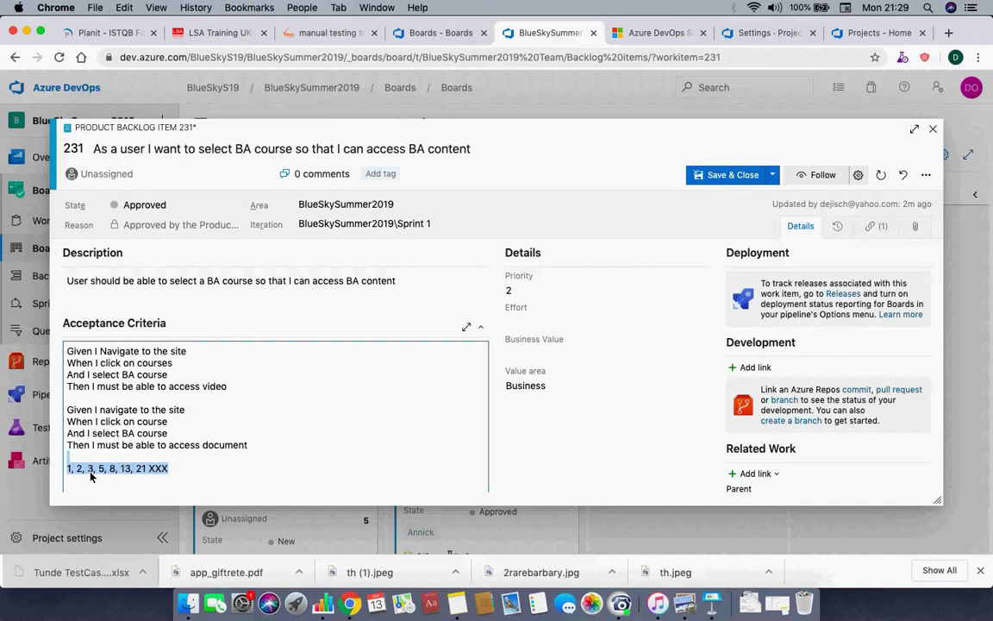
pyautogui.click(90, 475)
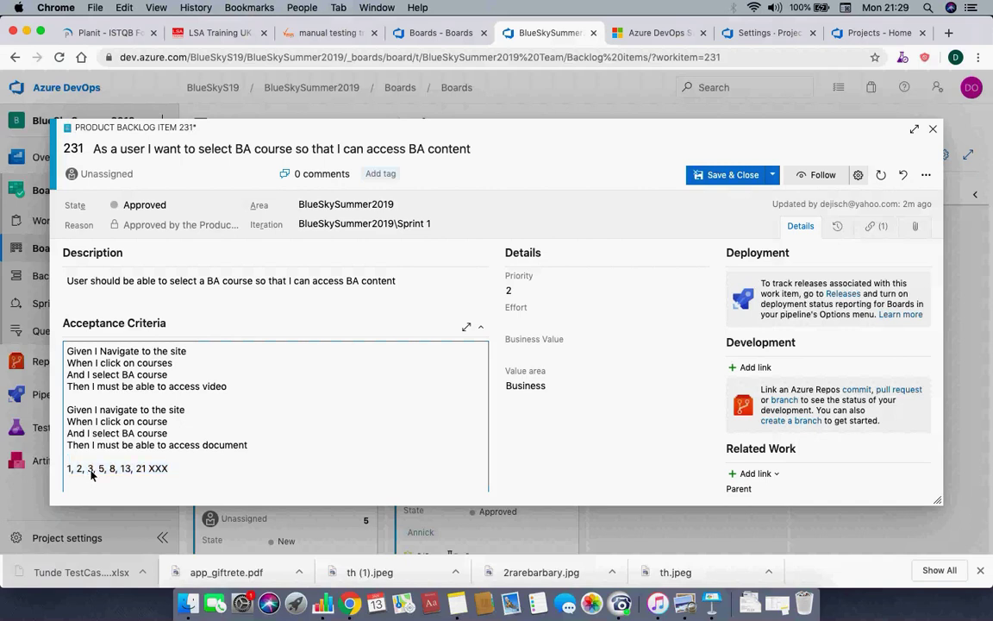
# Step: Try adding a 4 between the 3 and the 5 of the number sequence, and remove it again
pyautogui.write('4')
pyautogui.press('BackSpace')
pyautogui.press('BackSpace')
pyautogui.click(71, 474)
pyautogui.moveTo(71, 474); pyautogui.dragTo(94, 472)
pyautogui.click(72, 474)
pyautogui.click(87, 472)
pyautogui.click(99, 473)
pyautogui.write('4')
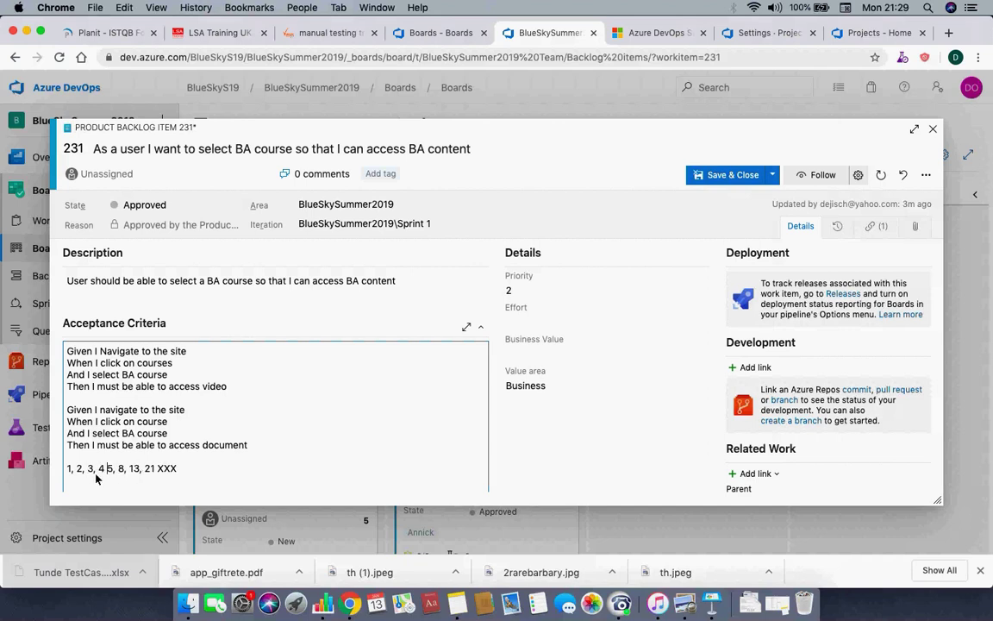
pyautogui.click(111, 473)
pyautogui.click(91, 473)
pyautogui.press('BackSpace')
pyautogui.press('BackSpace')
pyautogui.press('BackSpace')
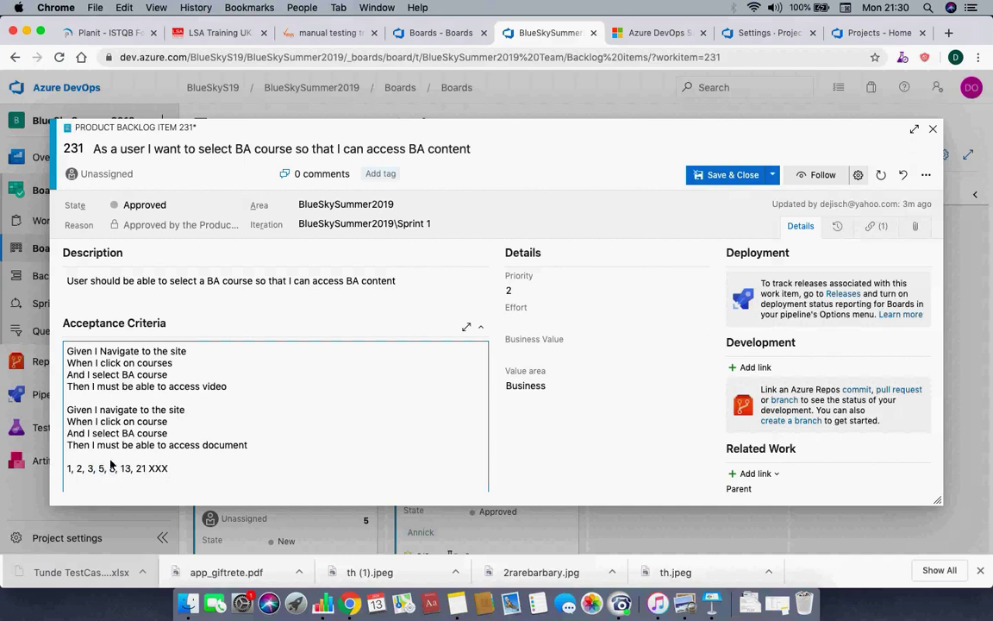
# Step: Insert "6,7" directly after the 5 in the number sequence of item 231
pyautogui.doubleClick(90, 470)
pyautogui.doubleClick(101, 471)
pyautogui.click(108, 471)
pyautogui.write('6,7')
pyautogui.moveTo(121, 471); pyautogui.dragTo(102, 471)
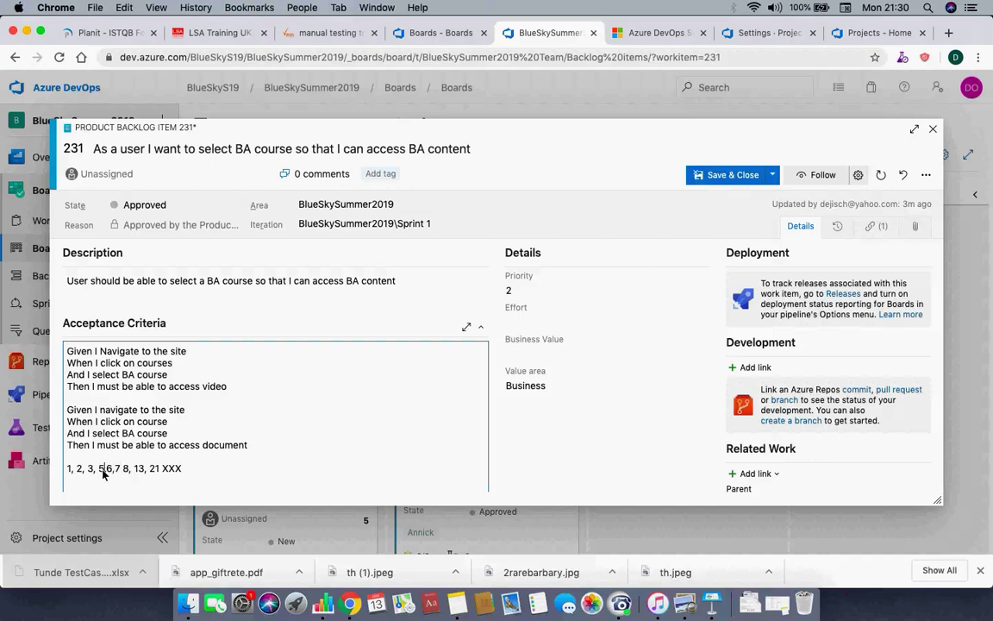
# Step: Remove the 7 from the number sequence and separate the 6 from the 8 with a comma
pyautogui.click(109, 472)
pyautogui.click(120, 471)
pyautogui.press('BackSpace')
pyautogui.write(',')
pyautogui.press('super+z')
pyautogui.doubleClick(111, 472)
pyautogui.click(123, 470)
pyautogui.press('BackSpace')
pyautogui.press('BackSpace')
pyautogui.press('BackSpace')
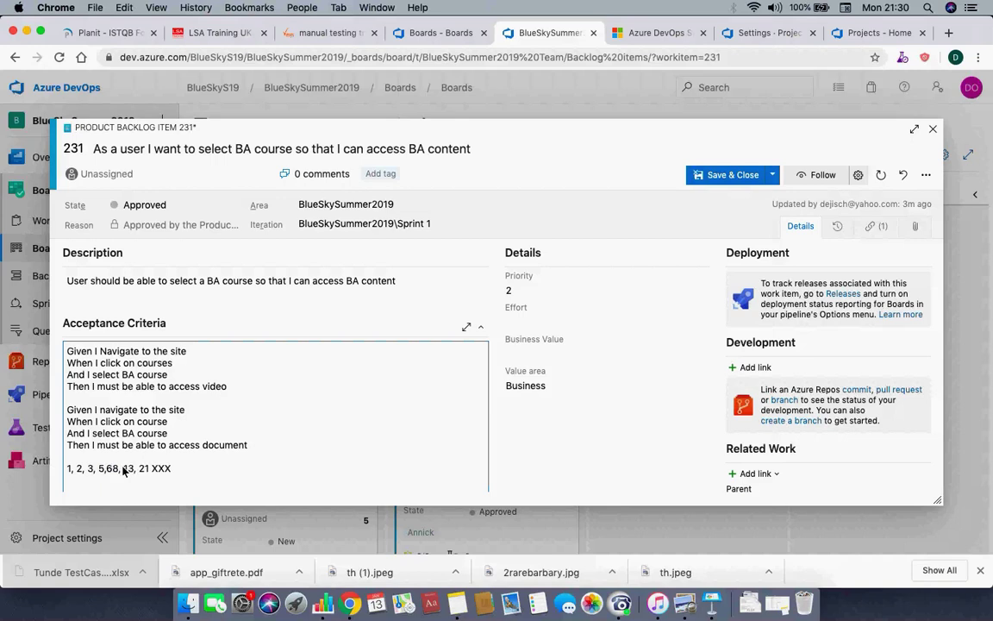
pyautogui.write(',')
pyautogui.click(128, 471)
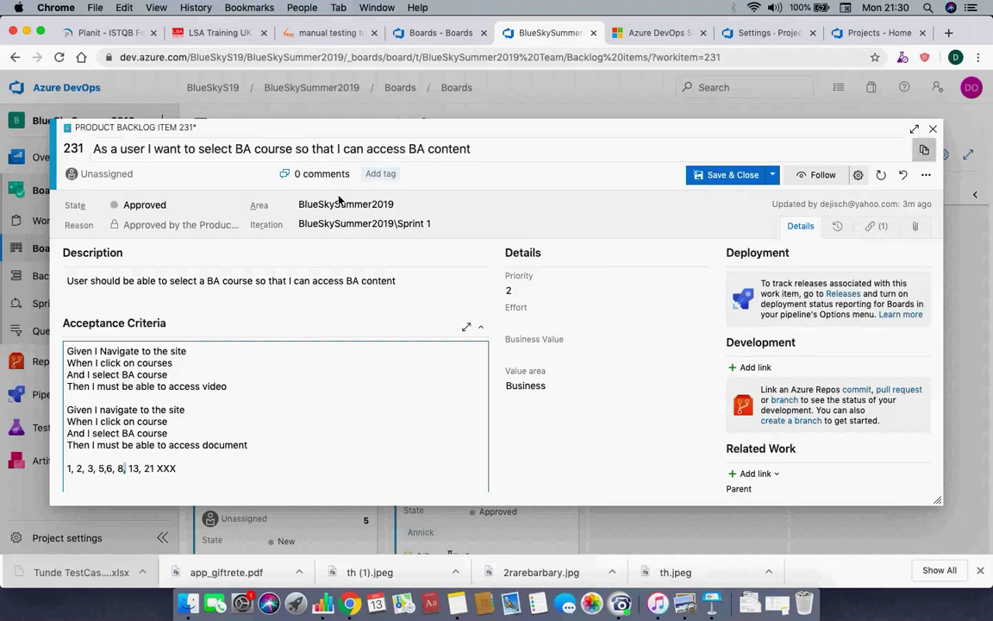
# Step: Set the Effort of backlog item 231 to 2, and save and close the item
pyautogui.click(527, 324)
pyautogui.write('3')
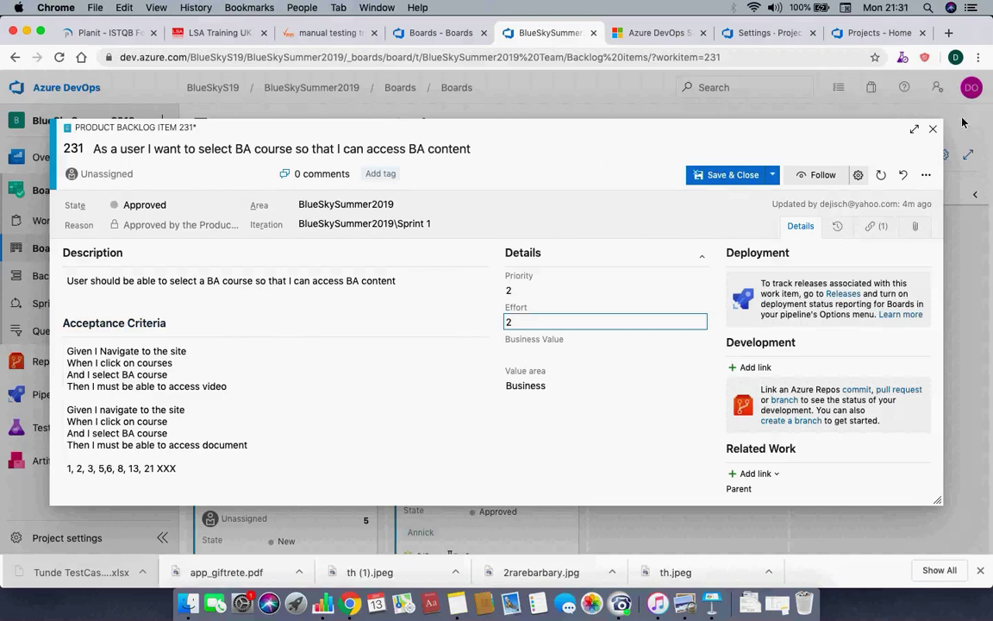
pyautogui.click(934, 129)
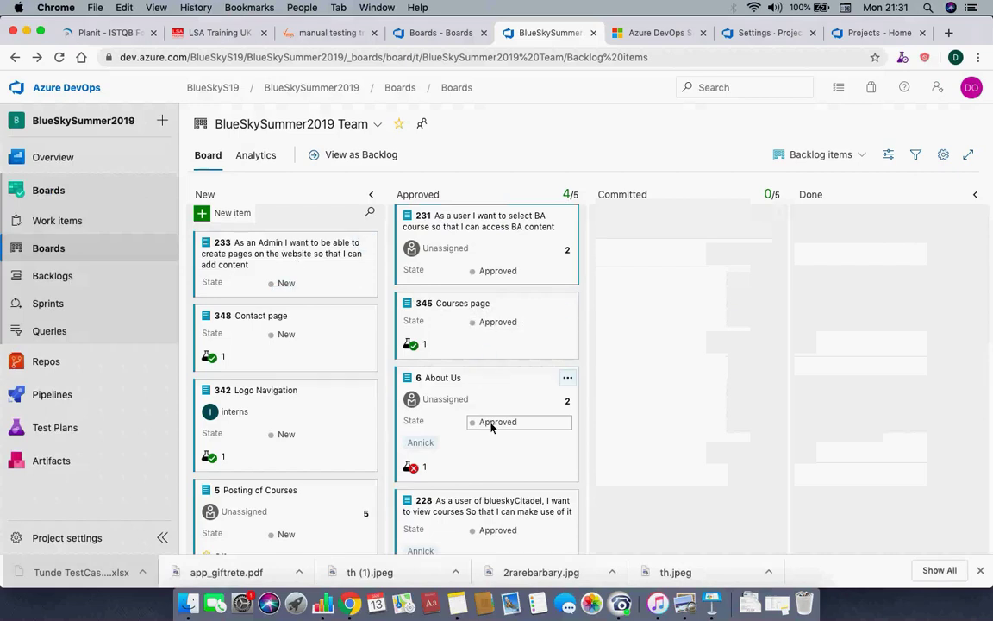
# Step: Open the About Us backlog item, set its Effort to 1, and save and close it
pyautogui.scroll(-1, 492, 423)
pyautogui.scroll(1, 493, 428)
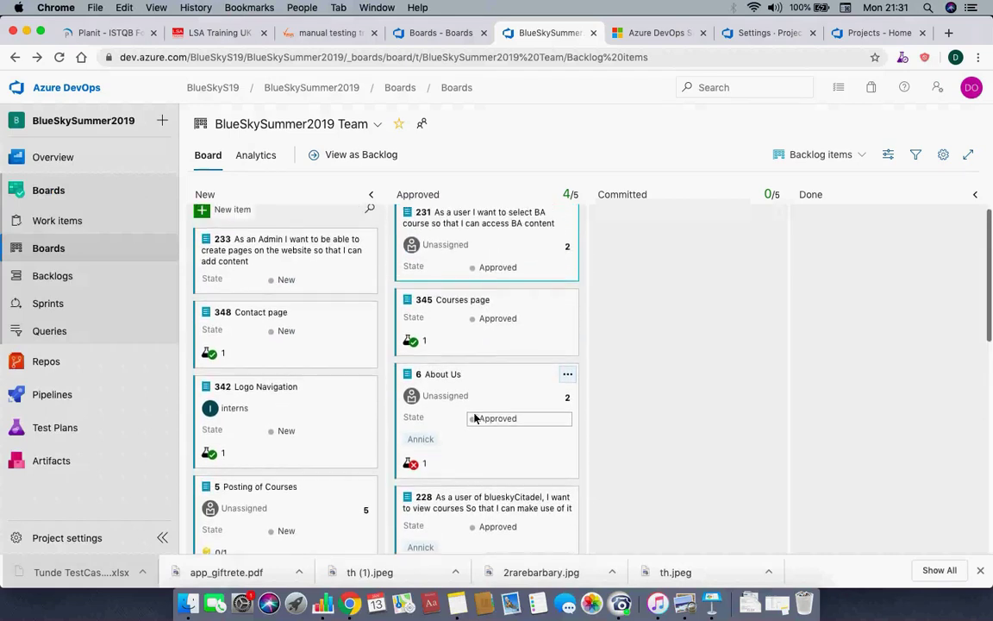
pyautogui.click(438, 380)
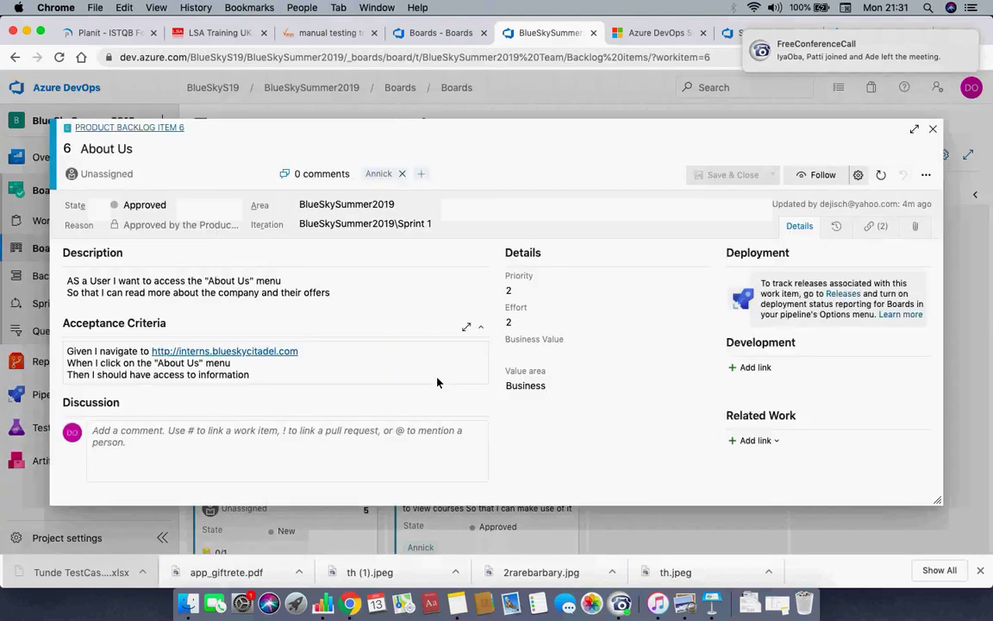
pyautogui.click(547, 321)
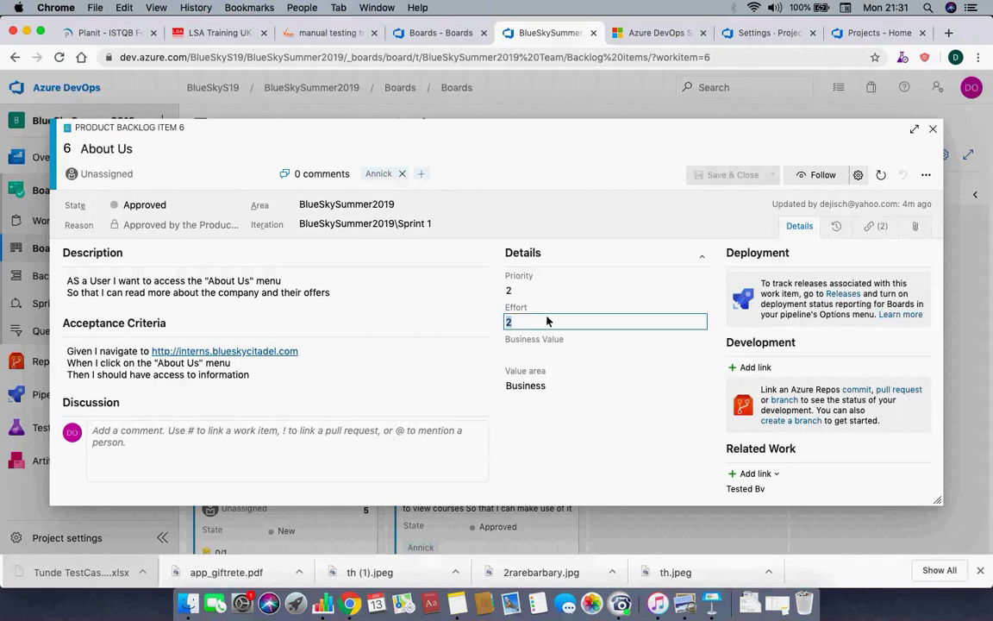
pyautogui.write('1')
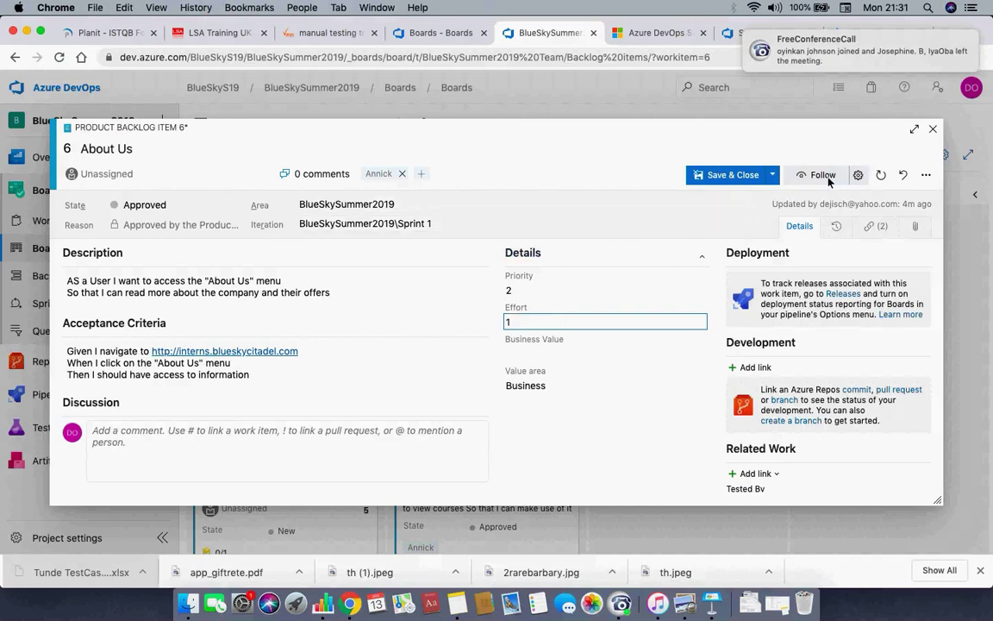
pyautogui.click(718, 181)
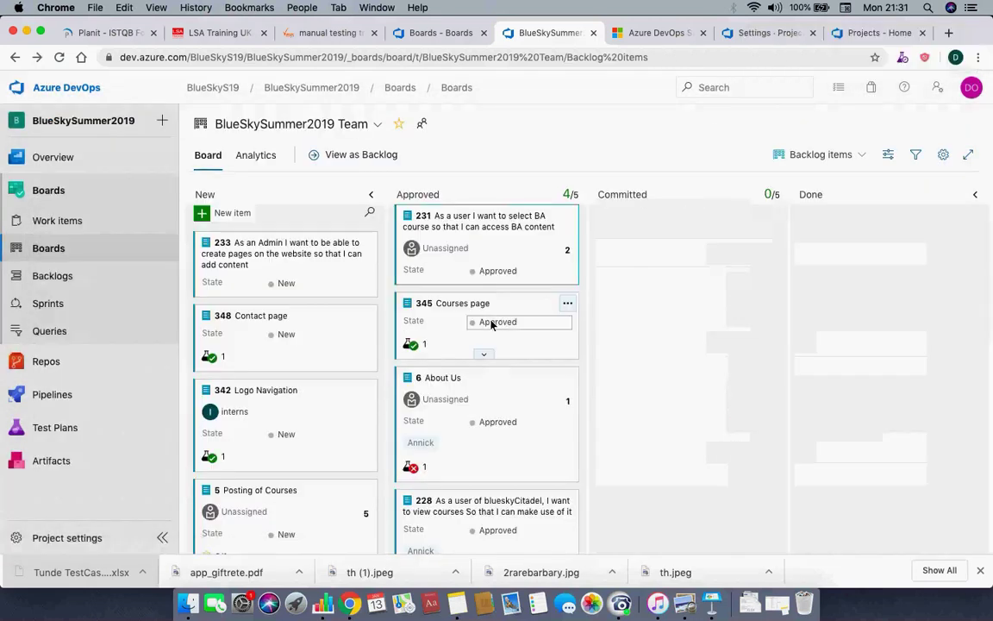
# Step: Open the Courses page backlog item in the Approved column and set its Effort to 5
pyautogui.click(474, 308)
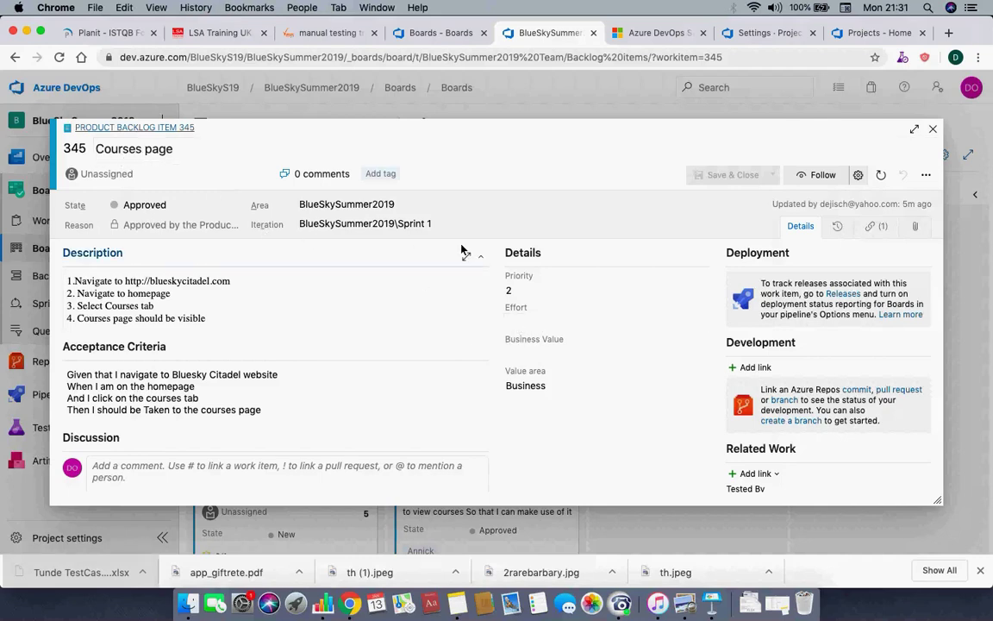
pyautogui.click(527, 323)
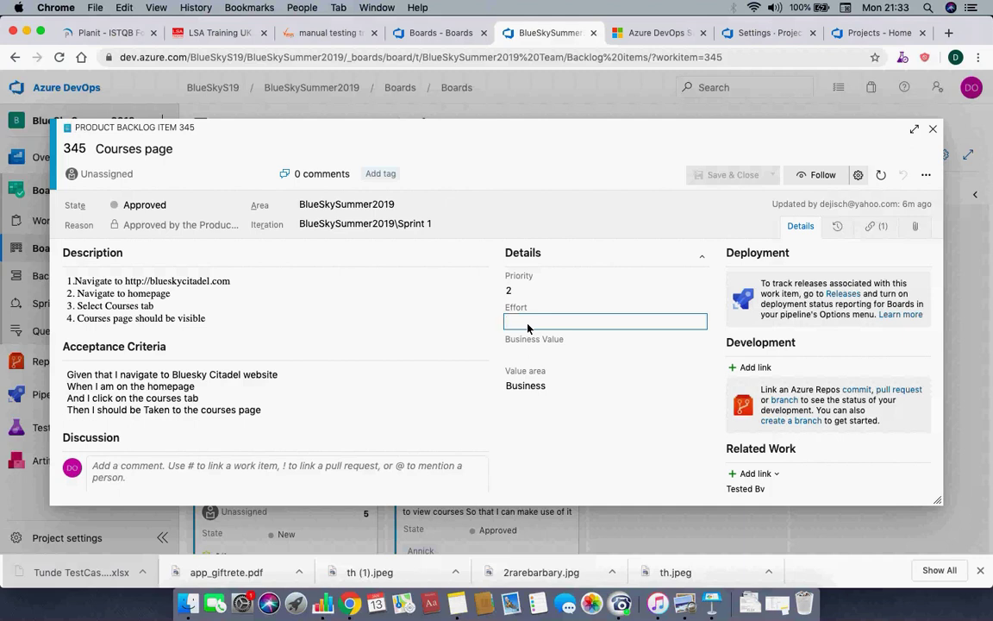
pyautogui.write('8')
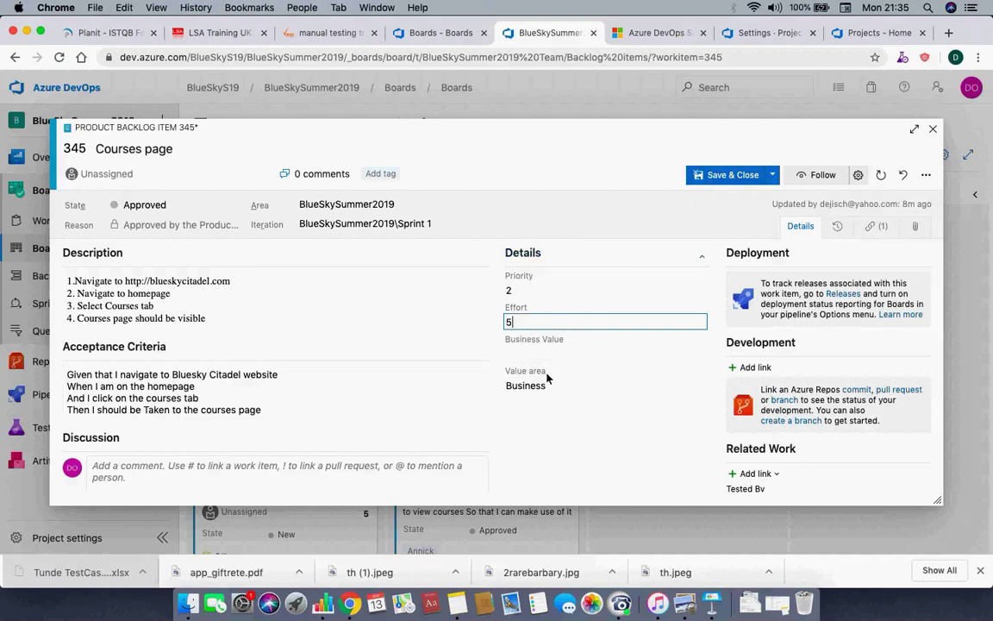
pyautogui.scroll(-1, 378, 417)
pyautogui.scroll(1, 378, 417)
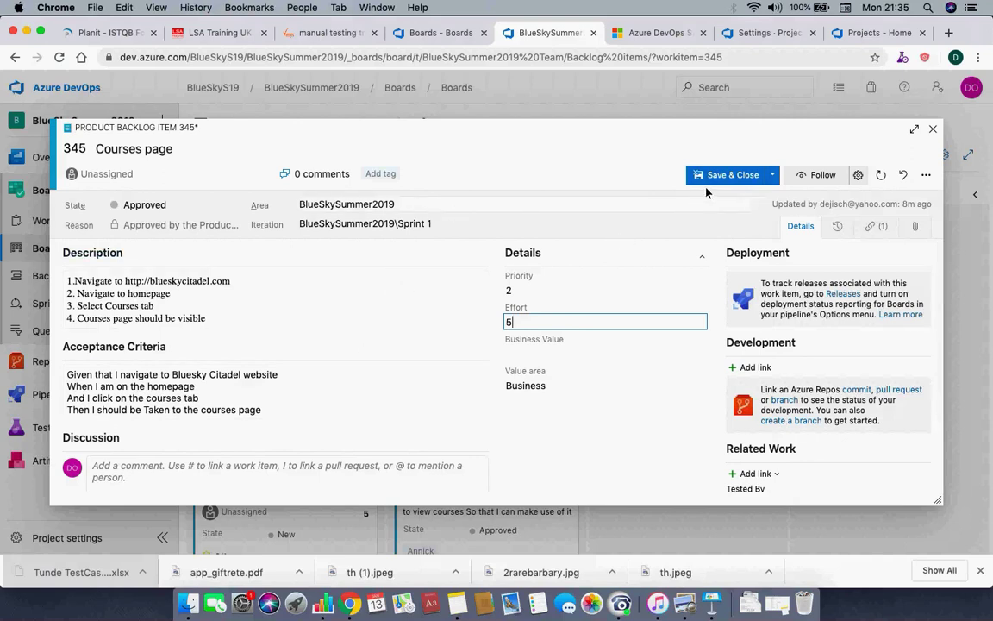
# Step: Look over the available Priority options of the Courses page item and keep the item open with its unsaved changes
pyautogui.click(837, 226)
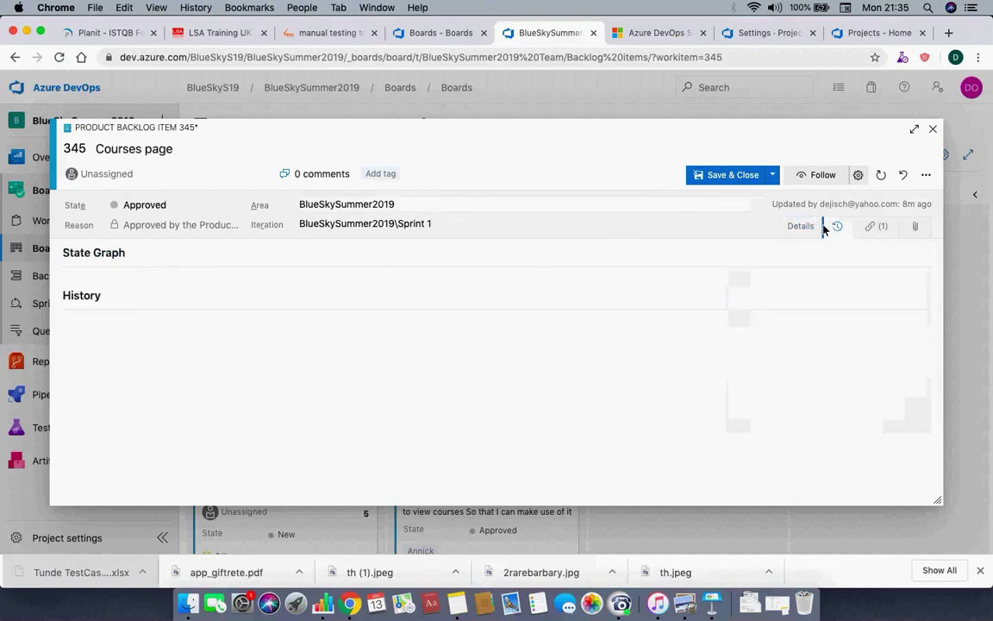
pyautogui.click(804, 226)
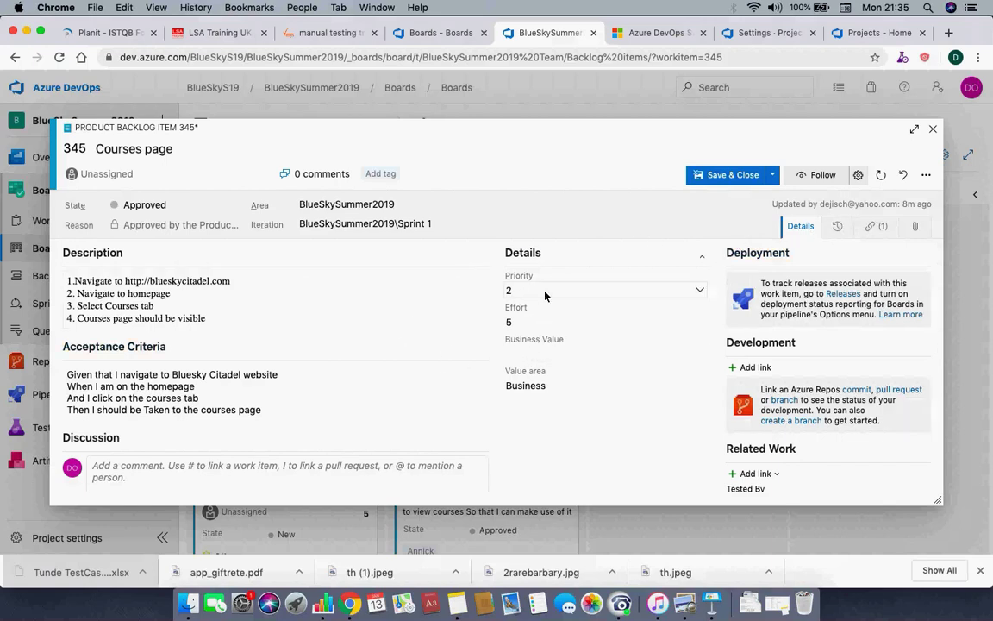
pyautogui.click(702, 293)
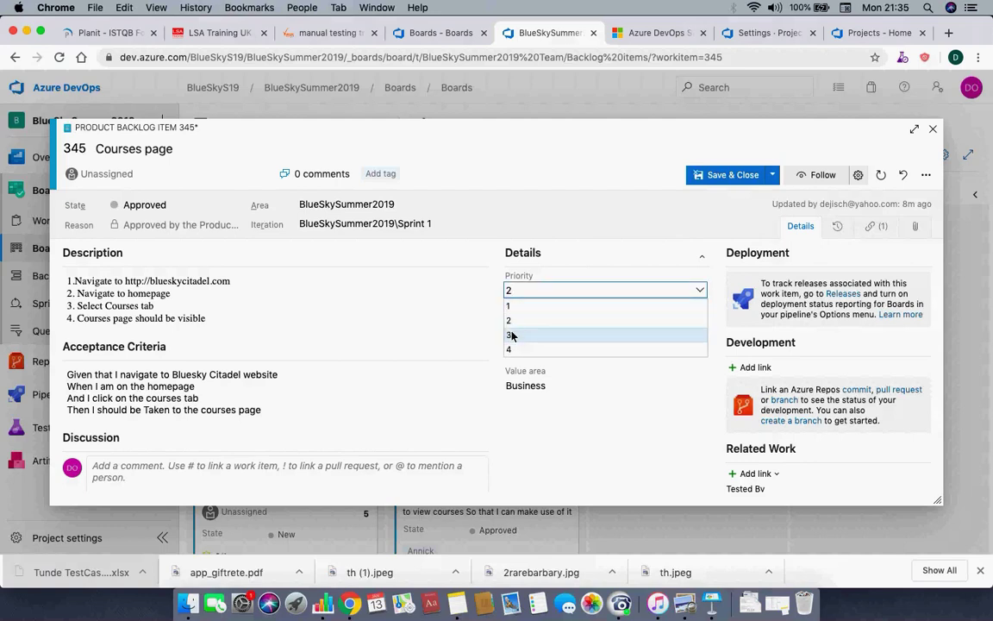
pyautogui.click(486, 295)
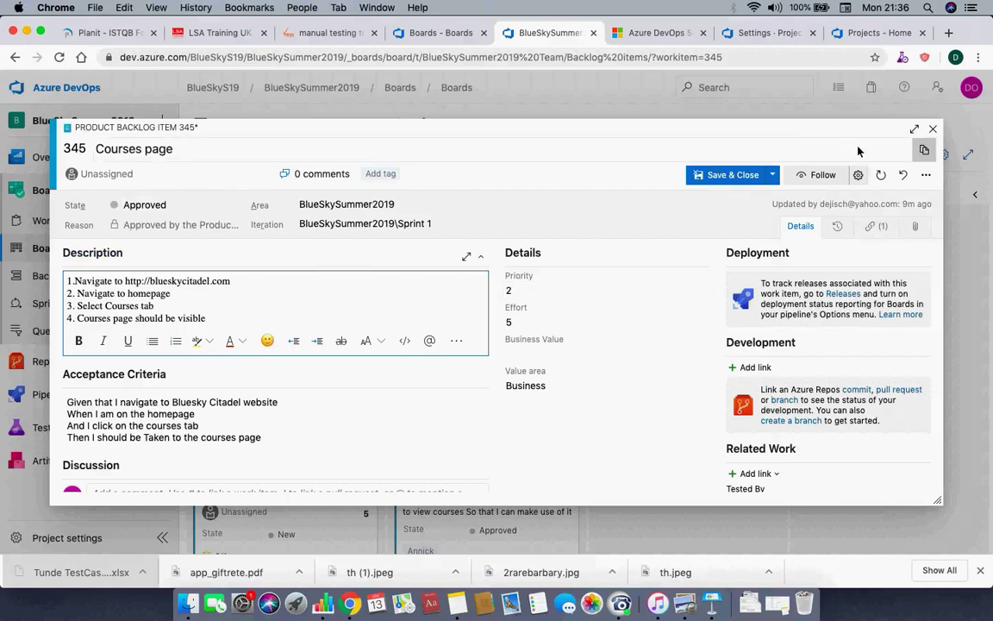
pyautogui.click(933, 129)
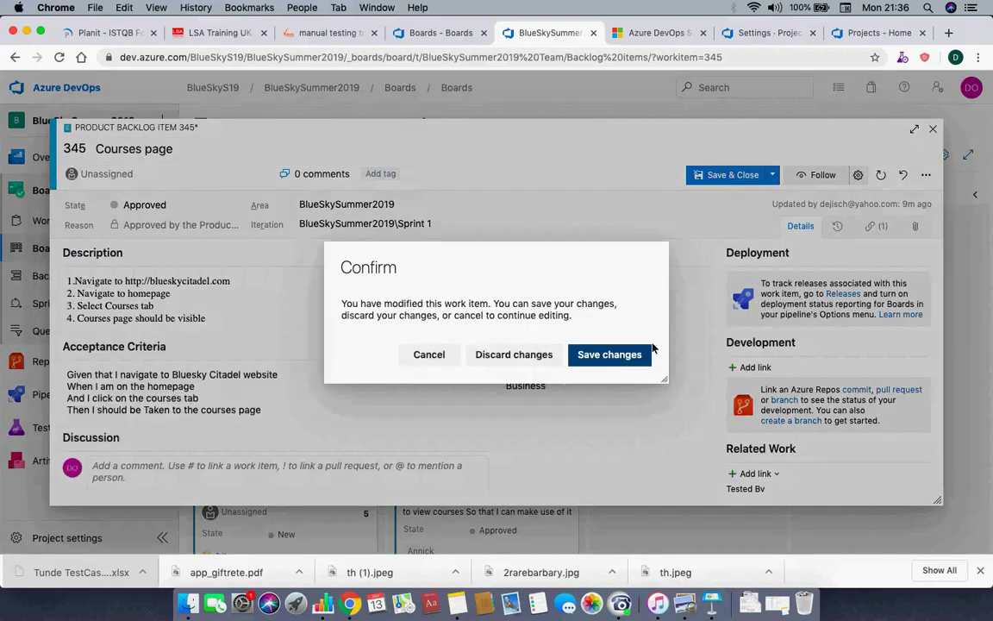
pyautogui.click(439, 359)
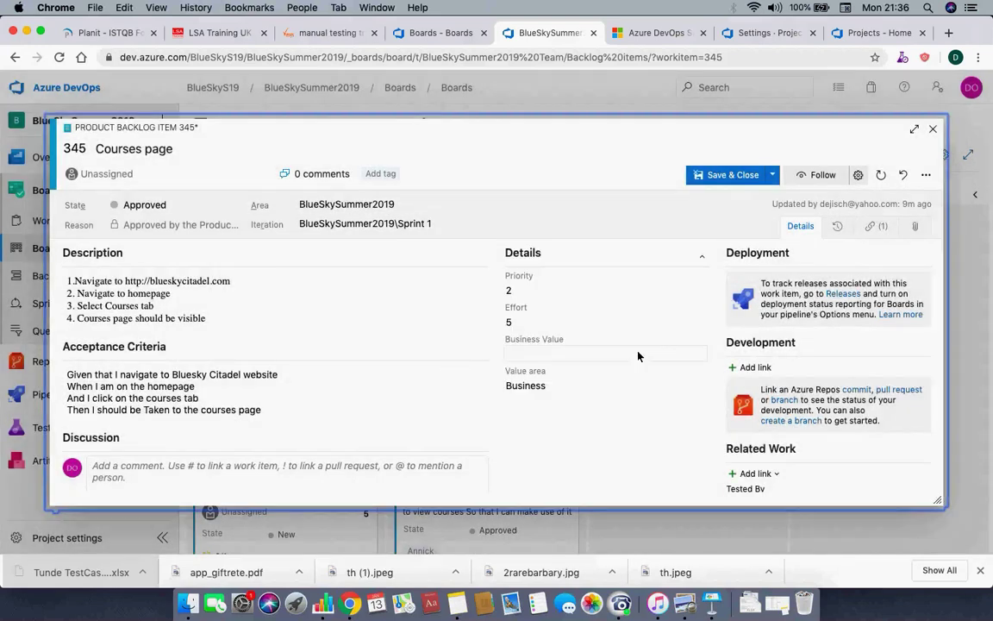
# Step: Examine the state graph and history of the Courses page item, and open its Discussion field for a comment
pyautogui.click(838, 228)
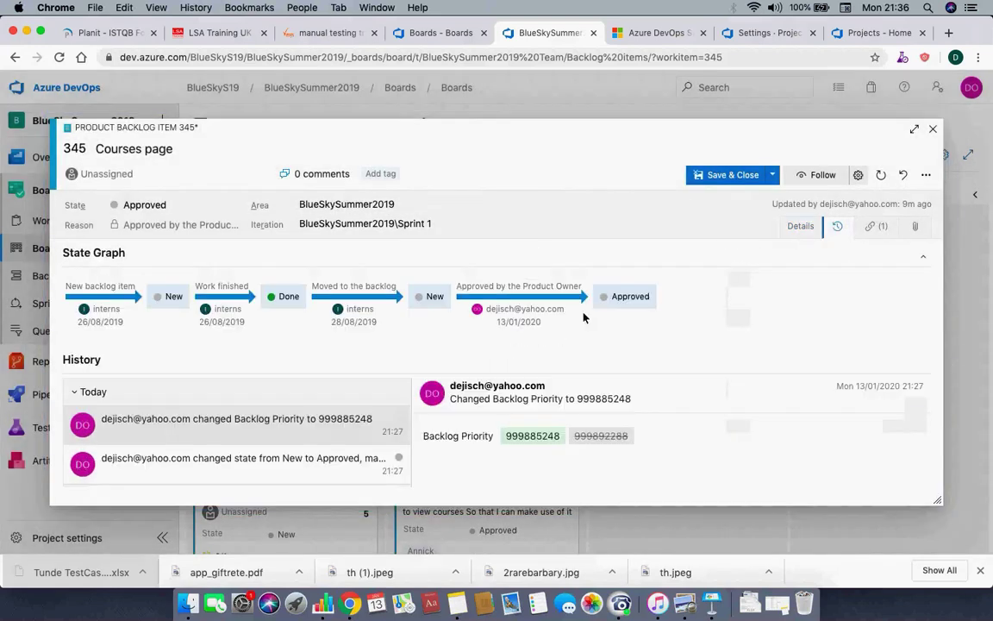
pyautogui.click(801, 226)
pyautogui.scroll(-2, 344, 428)
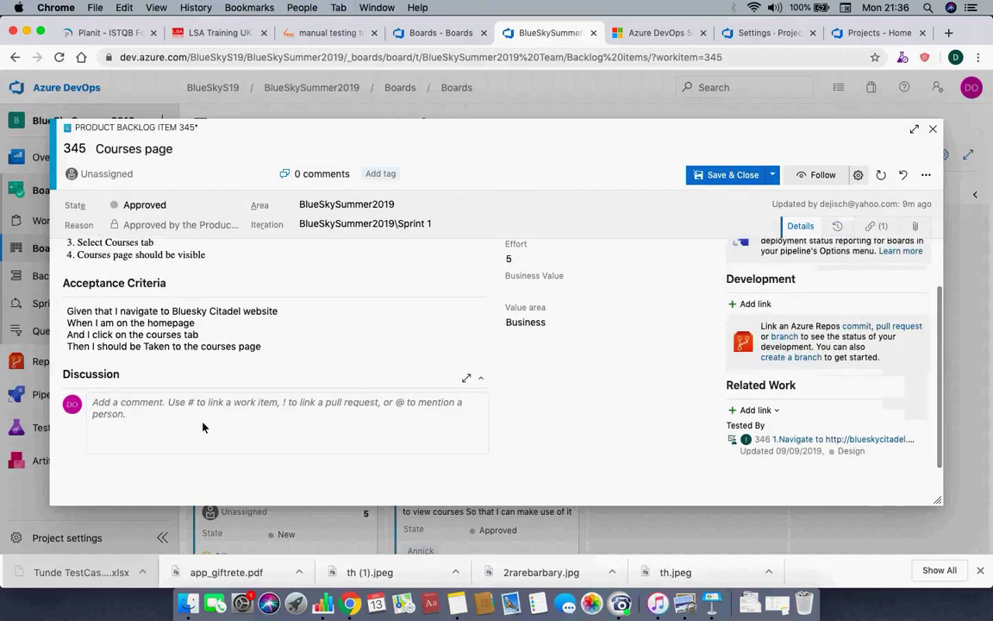
pyautogui.click(125, 418)
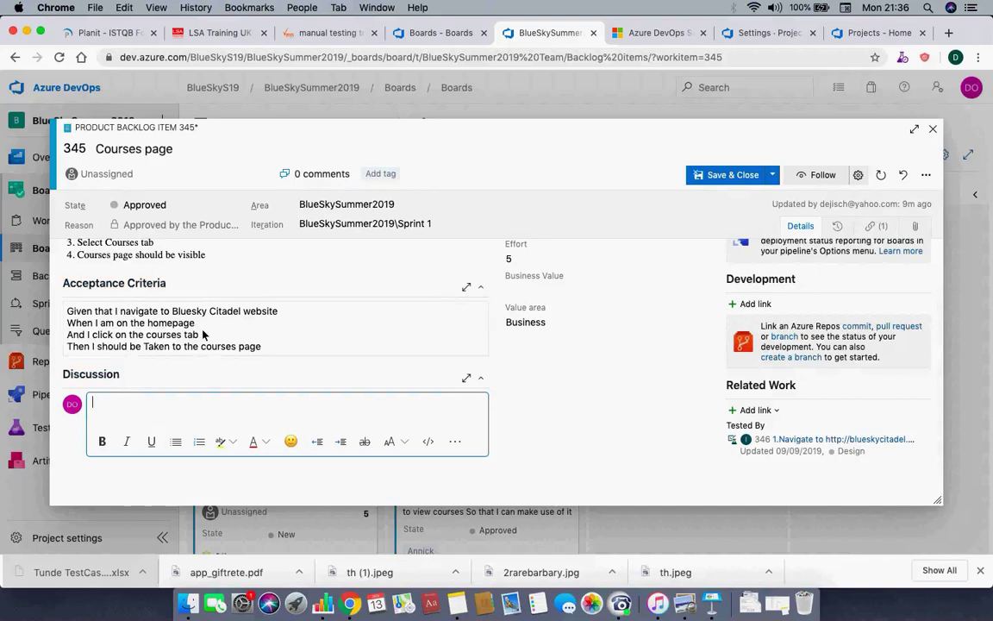
# Step: Add a discussion comment mentioning the team member with "This story is not ready for development as the AC is not yet completed" and save it
pyautogui.scroll(-1, 203, 335)
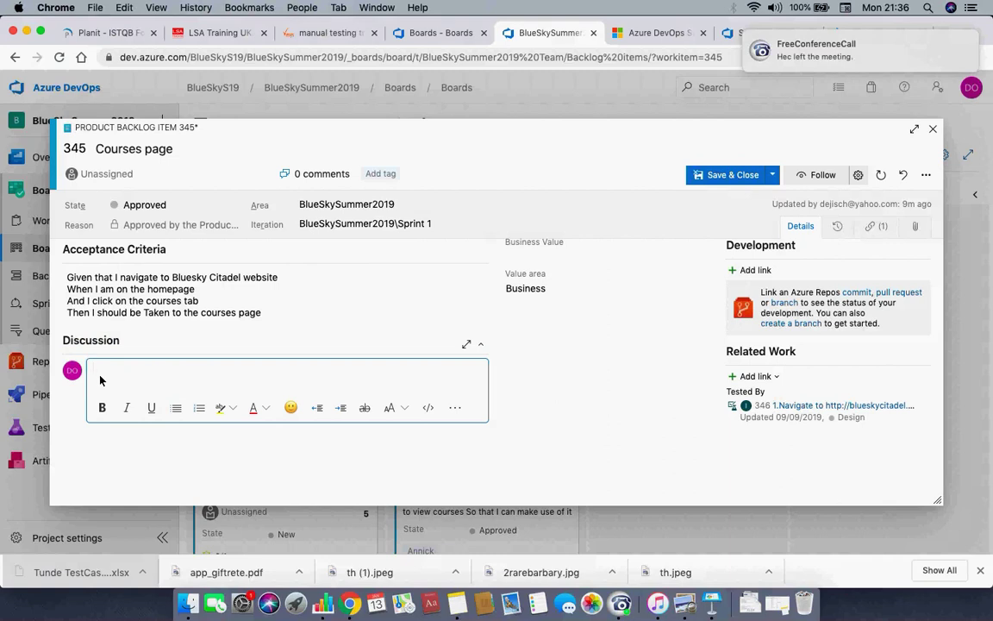
pyautogui.write('@')
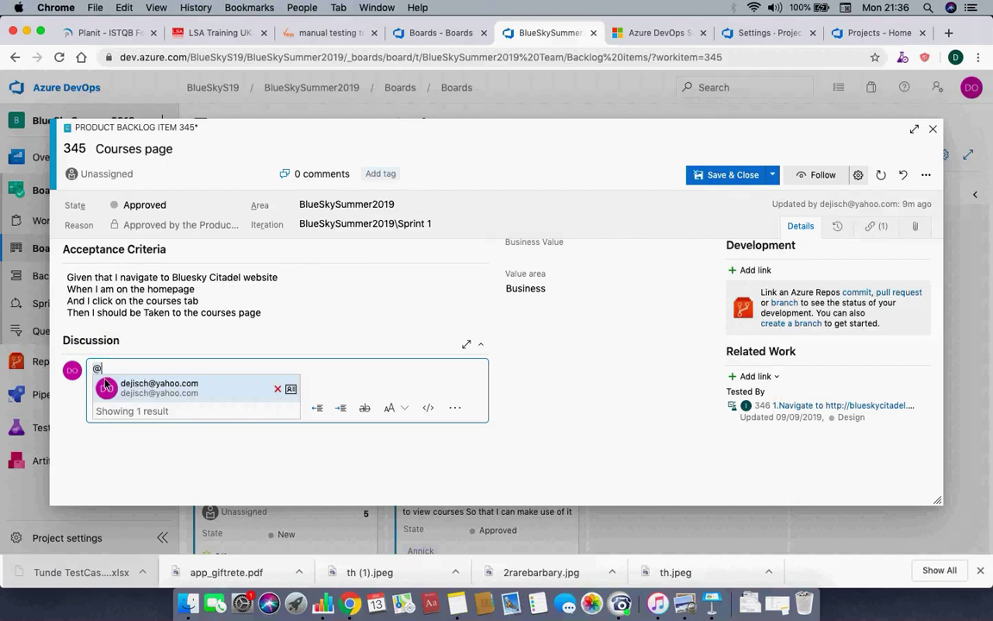
pyautogui.click(122, 390)
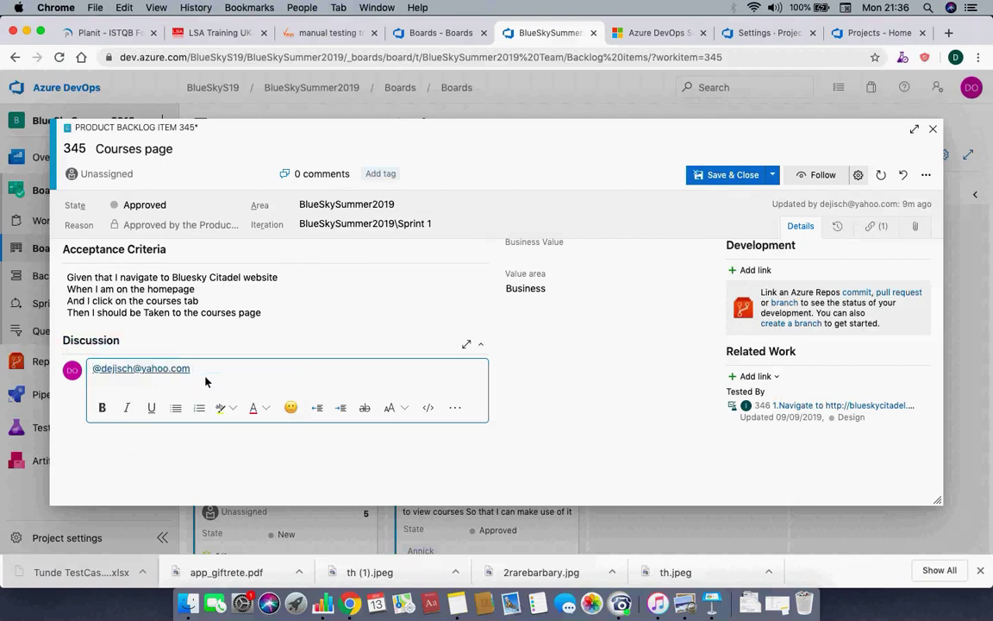
pyautogui.write('This story is not ready for developme')
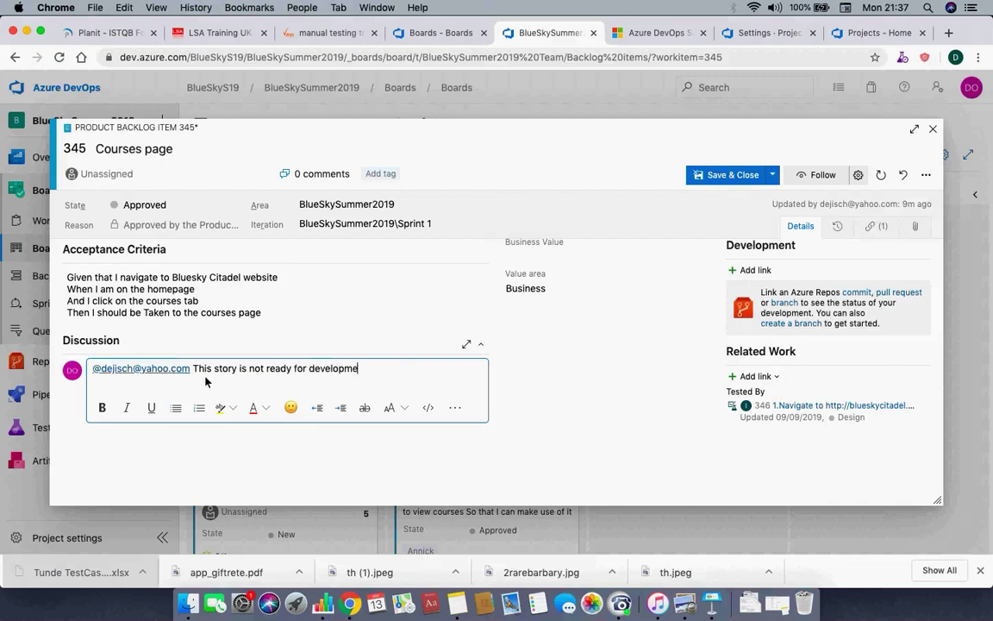
pyautogui.write('nt as the ')
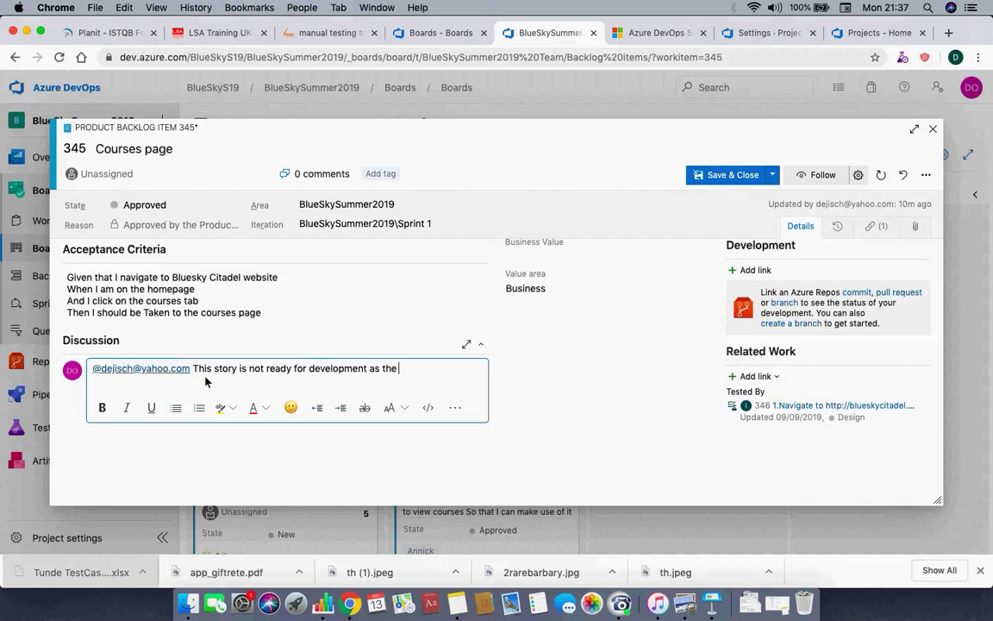
pyautogui.write('AC is not yet completed')
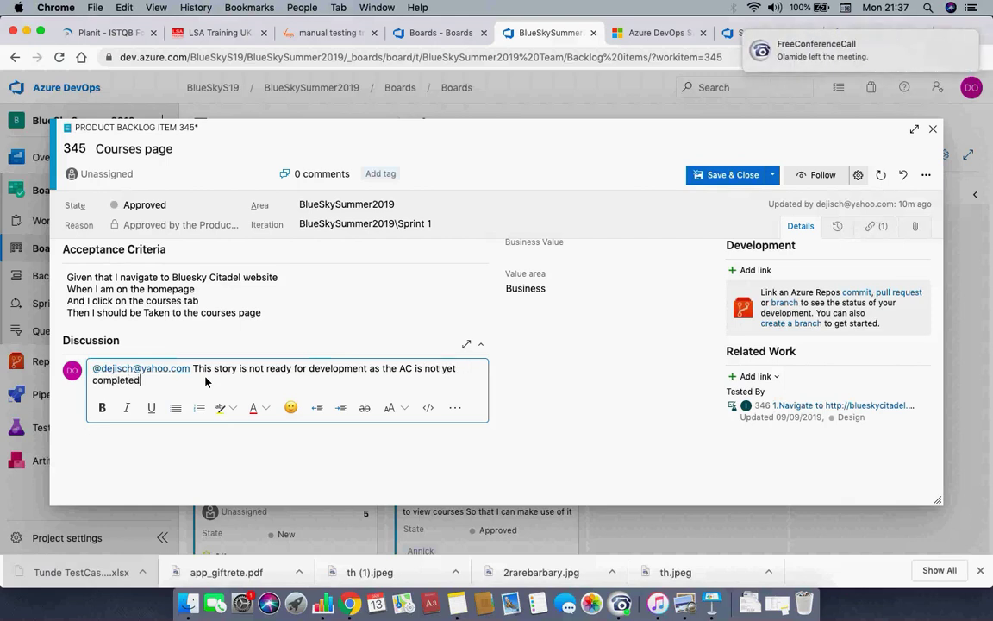
pyautogui.click(776, 177)
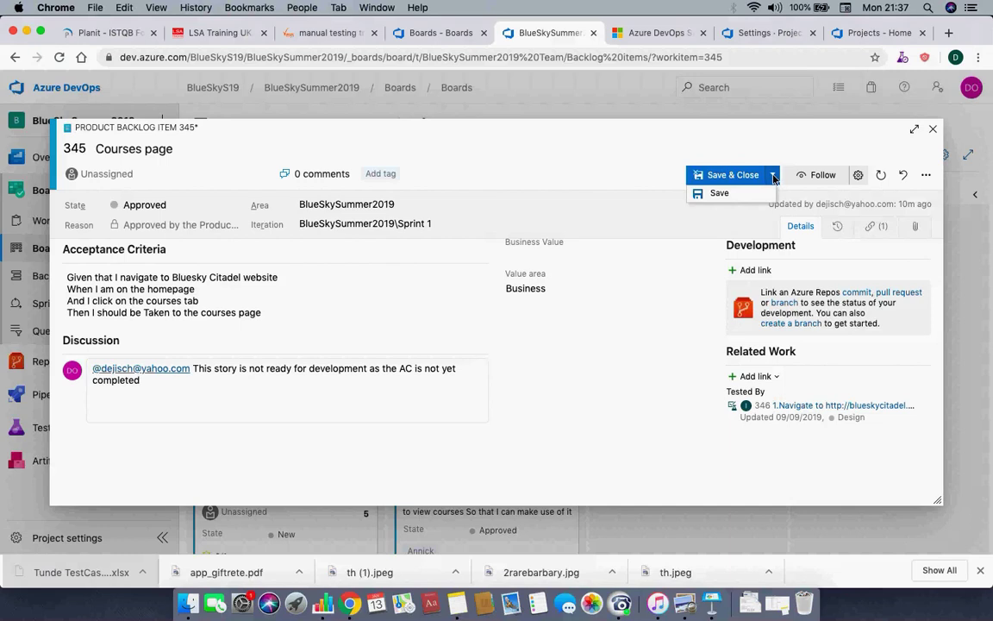
pyautogui.click(715, 194)
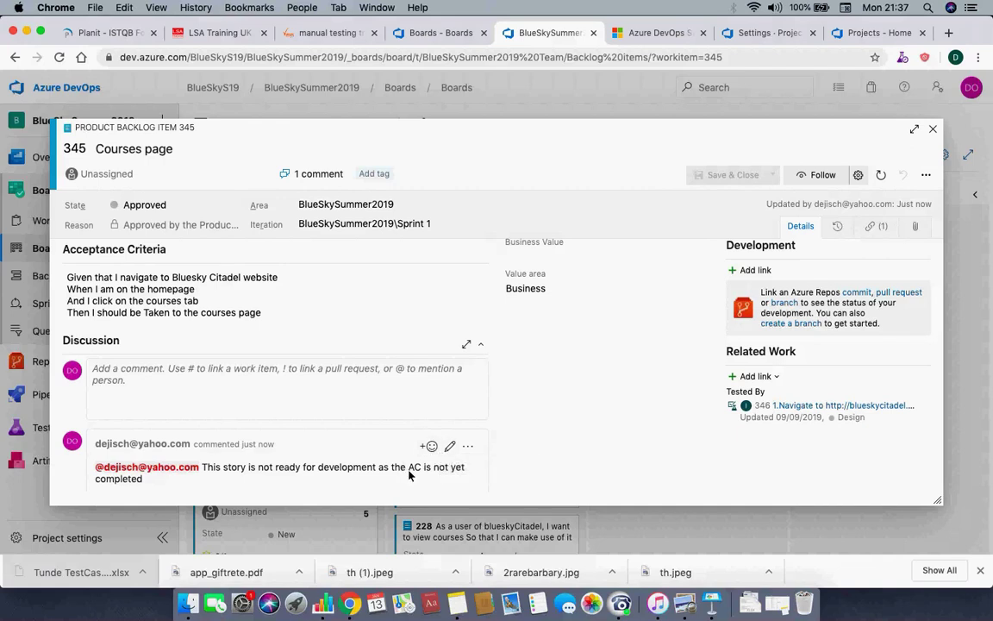
# Step: Edit the posted comment about the incomplete AC so its sentence ends with a full stop
pyautogui.scroll(-1, 377, 466)
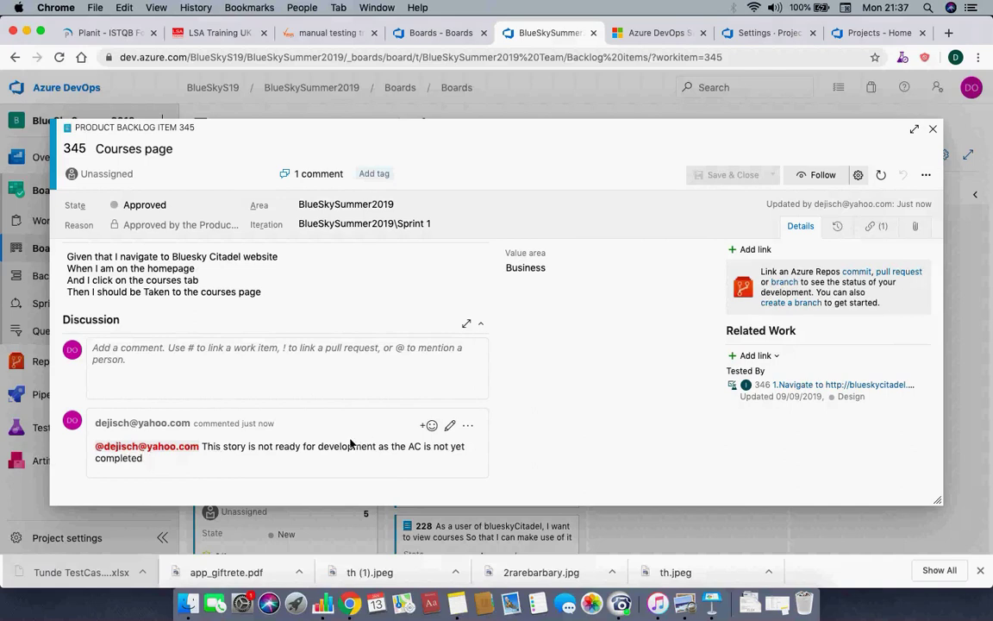
pyautogui.click(449, 426)
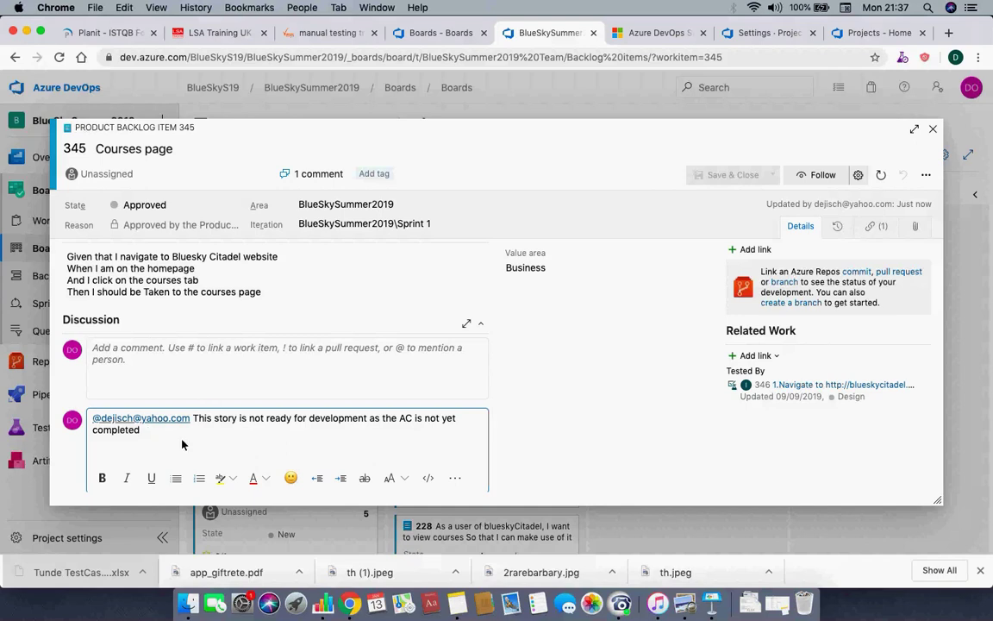
pyautogui.write('.')
pyautogui.click(527, 363)
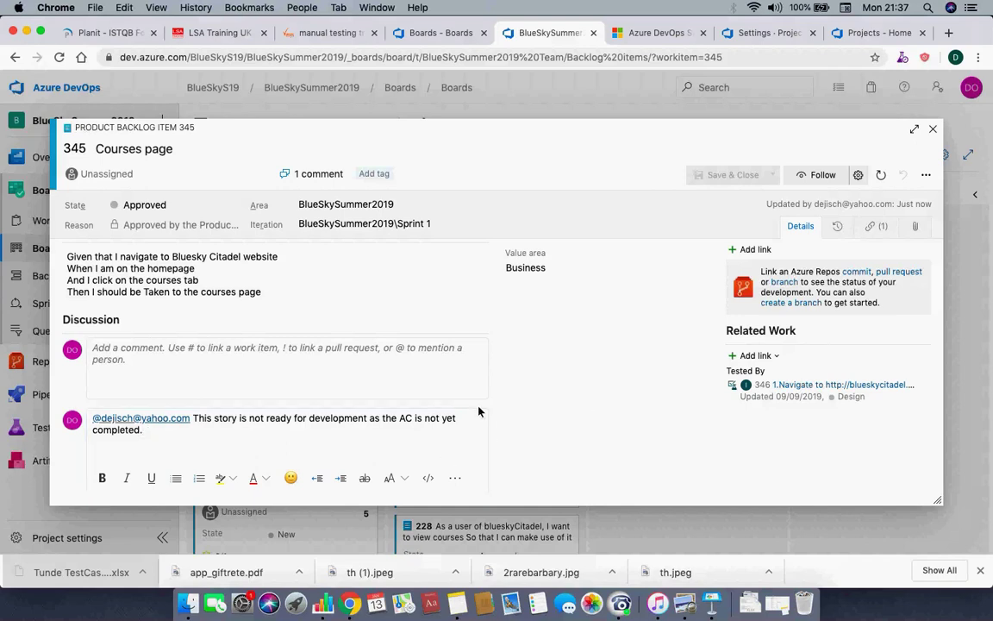
pyautogui.click(231, 380)
pyautogui.hotkey('ctrl', 'v')
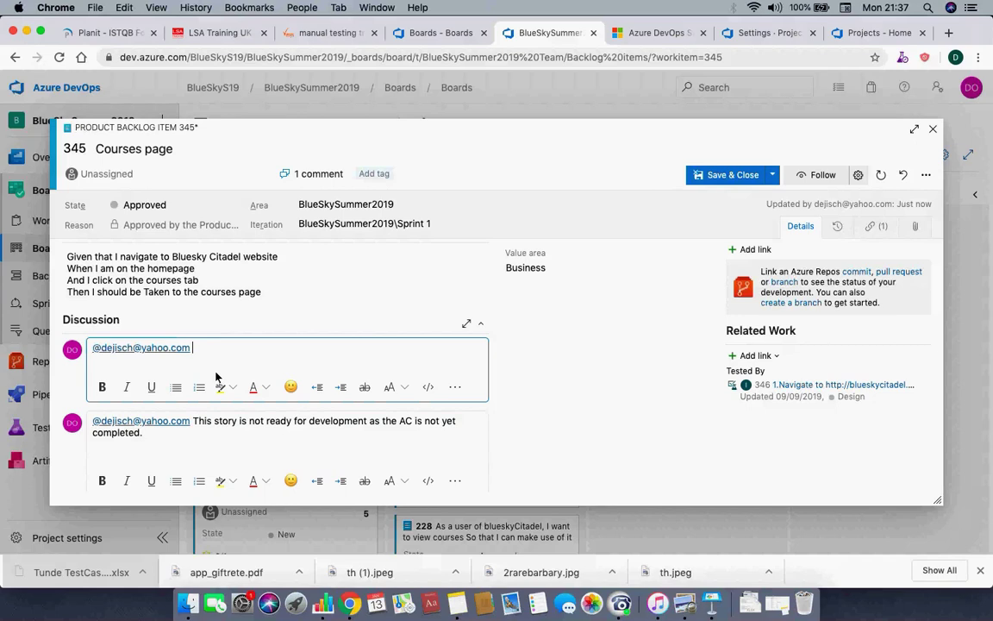
pyautogui.press('BackSpace')
pyautogui.press('BackSpace')
pyautogui.press('BackSpace')
pyautogui.press('BackSpace')
pyautogui.press('BackSpace')
pyautogui.press('BackSpace')
pyautogui.press('BackSpace')
pyautogui.press('BackSpace')
pyautogui.press('BackSpace')
pyautogui.press('BackSpace')
pyautogui.press('BackSpace')
pyautogui.press('BackSpace')
pyautogui.press('BackSpace')
pyautogui.press('BackSpace')
pyautogui.press('BackSpace')
pyautogui.press('BackSpace')
pyautogui.press('BackSpace')
pyautogui.press('BackSpace')
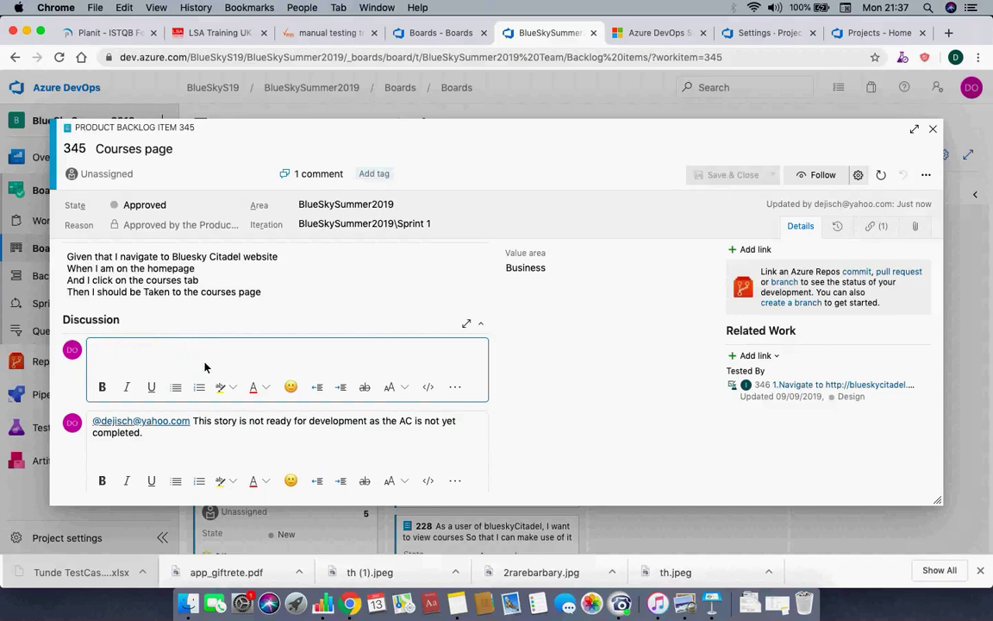
# Step: Reference Product Backlog Item 228 in a new discussion comment and start a new line below it
pyautogui.write('#')
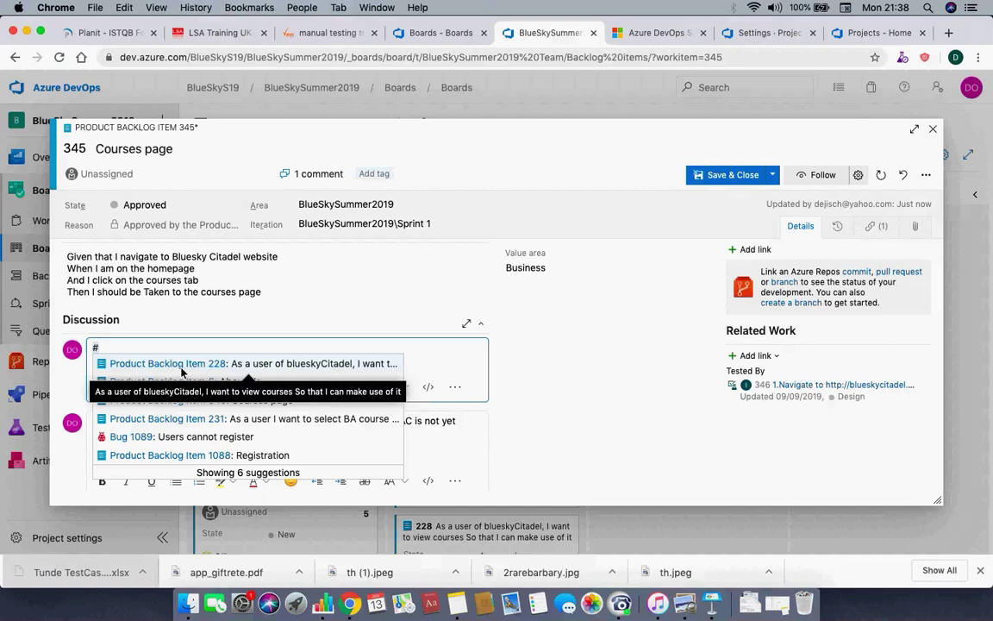
pyautogui.click(181, 372)
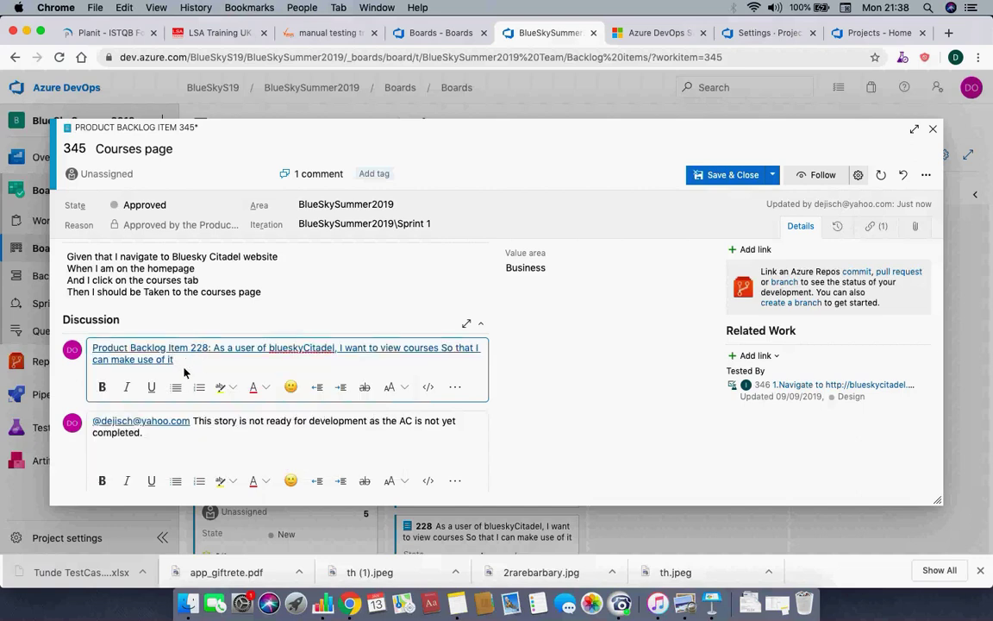
pyautogui.press('Return')
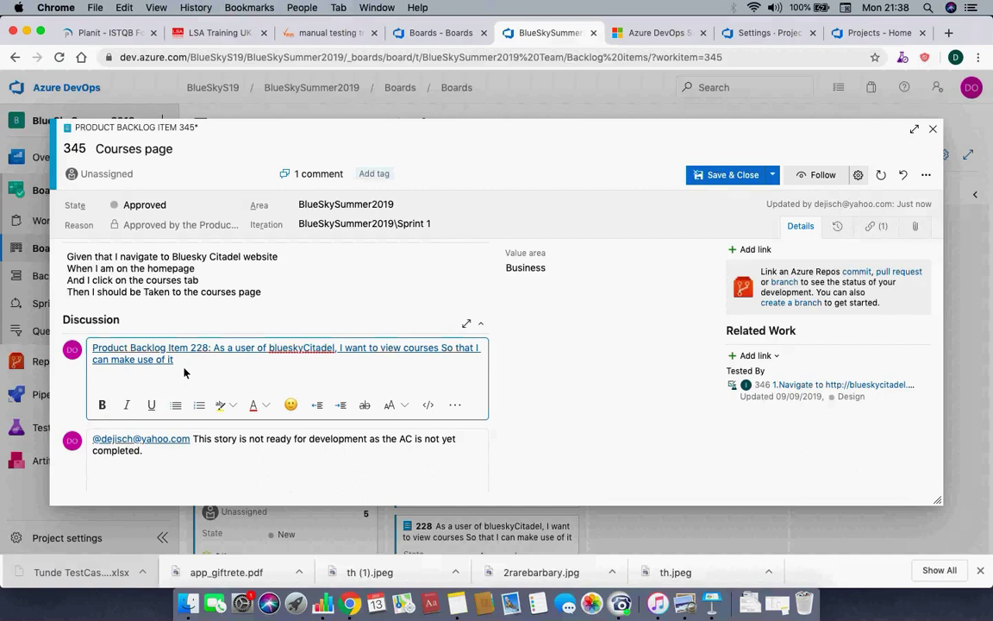
# Step: Address the colleague by first name with "can you please look into this story" and save the work item
pyautogui.write('T')
pyautogui.press('BackSpace')
pyautogui.press('BackSpace')
pyautogui.press('BackSpace')
pyautogui.press('BackSpace')
pyautogui.write('im can you please look into this story')
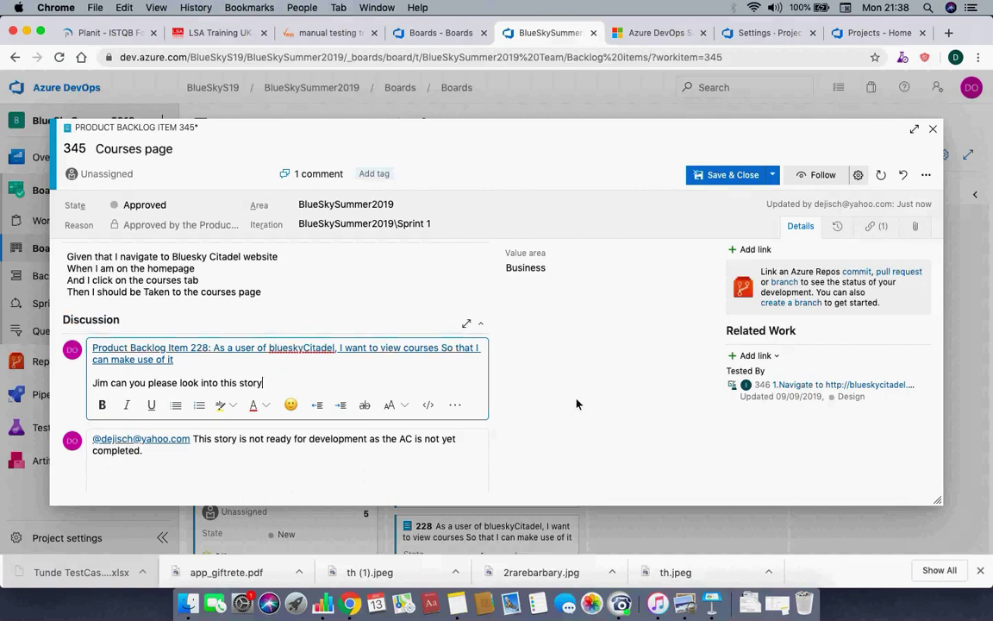
pyautogui.click(773, 174)
pyautogui.click(732, 198)
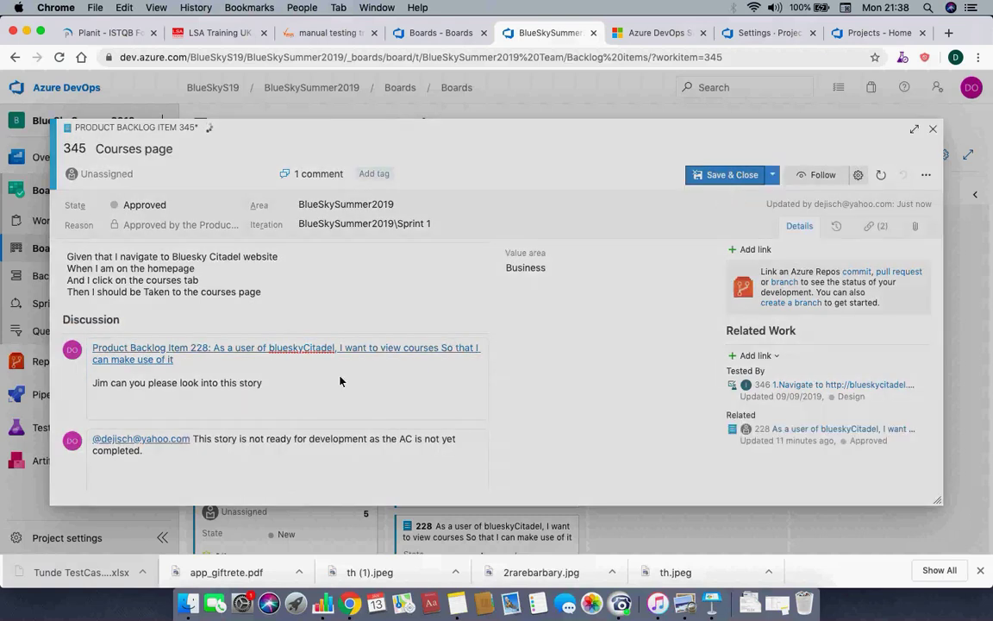
# Step: Examine the work item's posted comment, state graph and history, including the details of the two latest entries
pyautogui.scroll(-3, 255, 405)
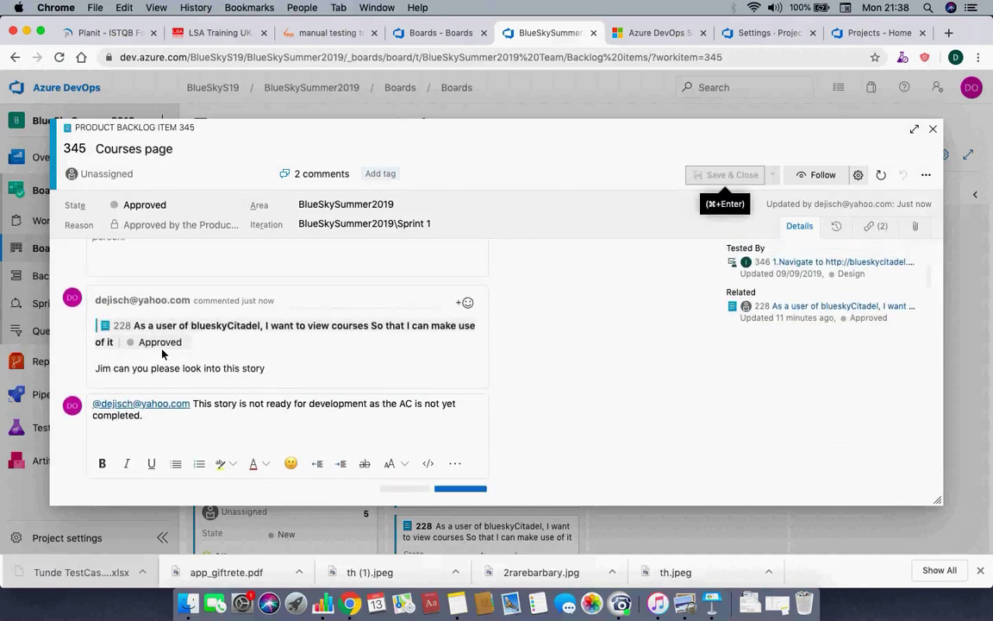
pyautogui.scroll(3, 617, 343)
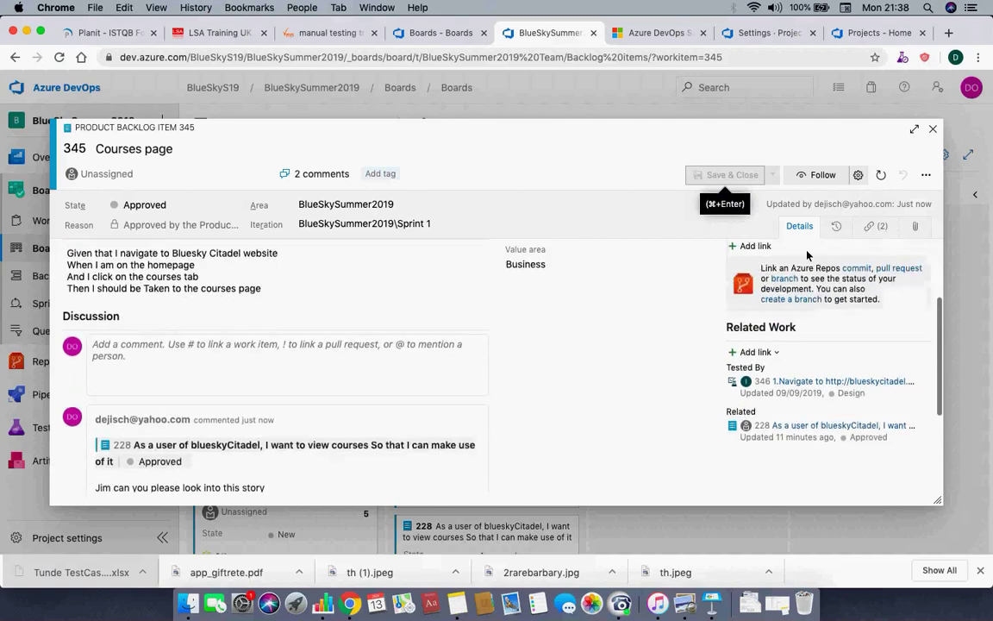
pyautogui.click(839, 227)
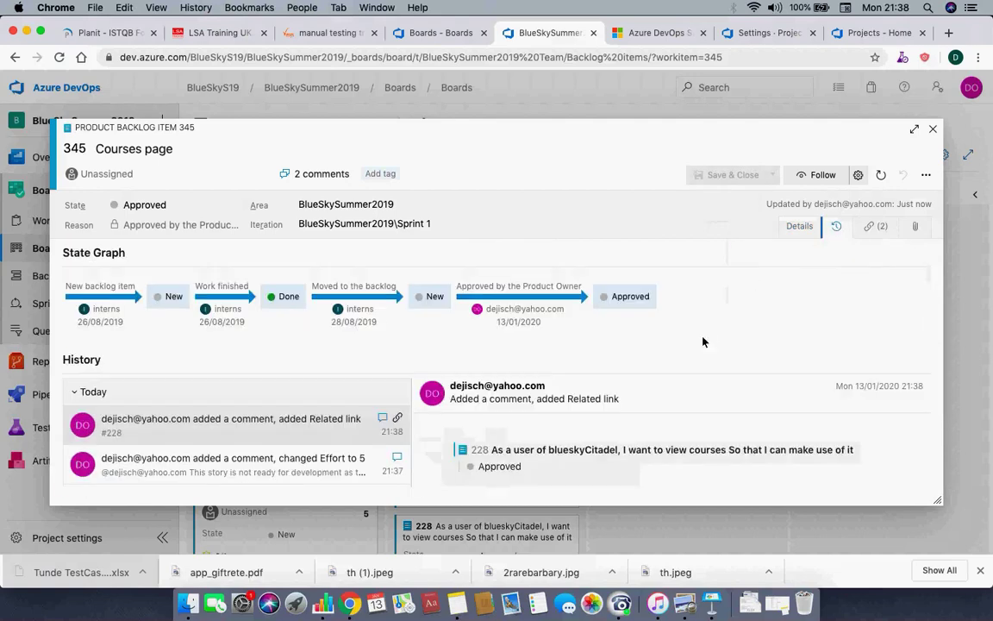
pyautogui.scroll(-2, 631, 314)
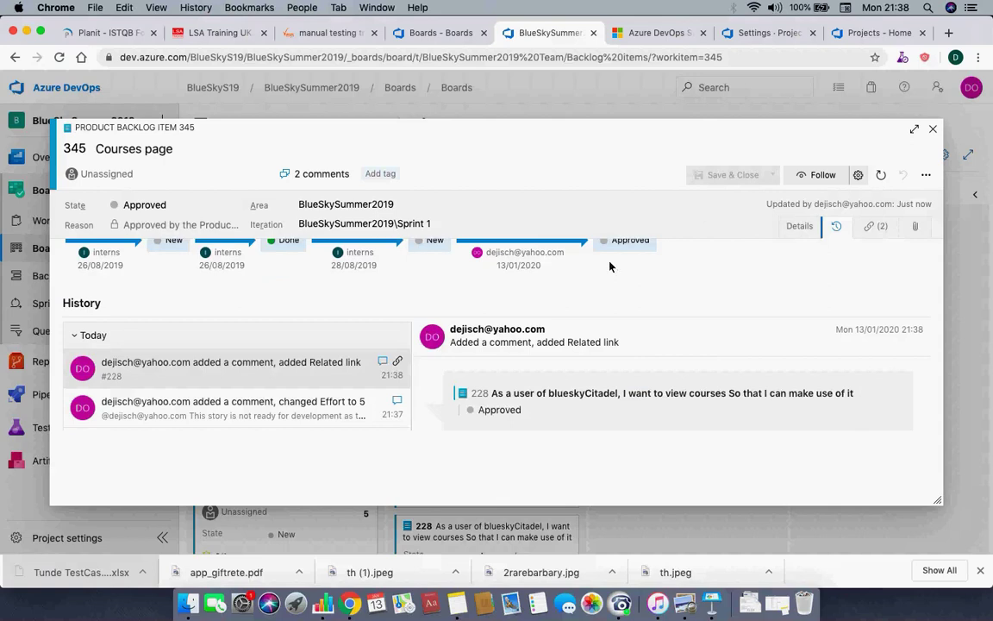
pyautogui.scroll(1, 337, 258)
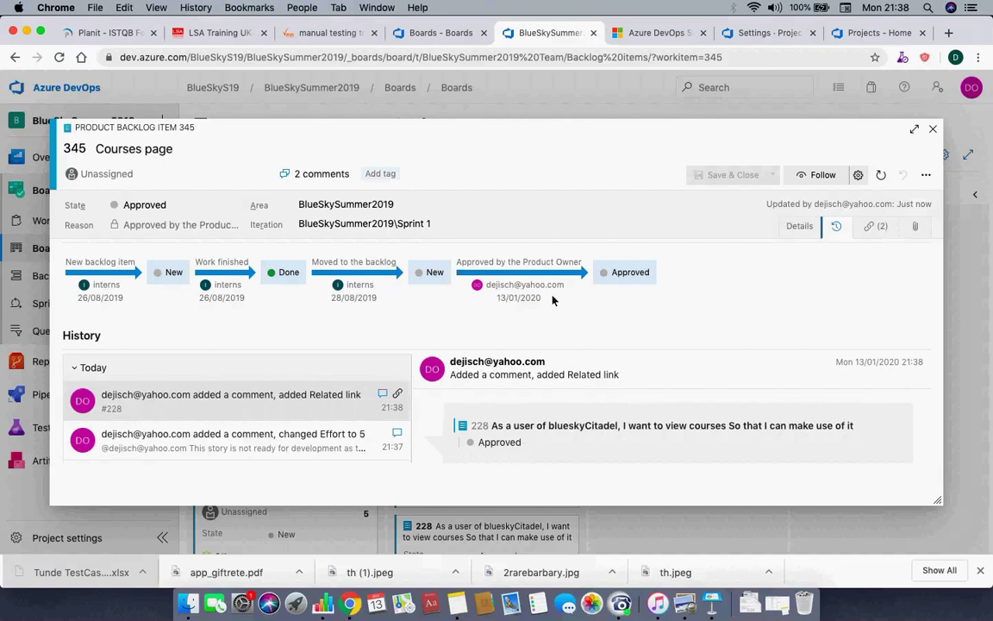
pyautogui.scroll(-1, 424, 405)
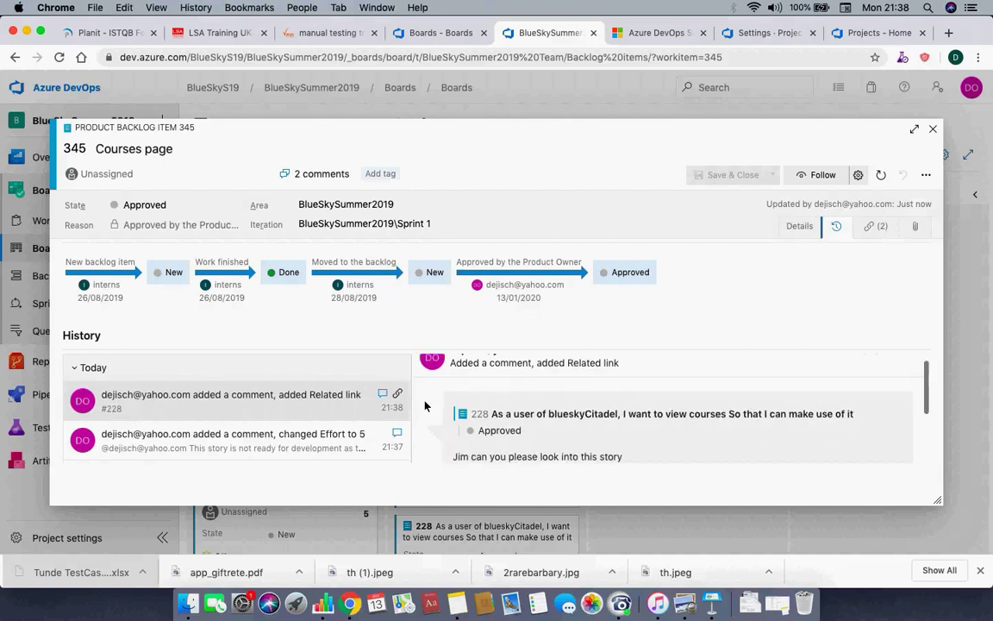
pyautogui.scroll(-1, 425, 406)
pyautogui.scroll(-3, 184, 381)
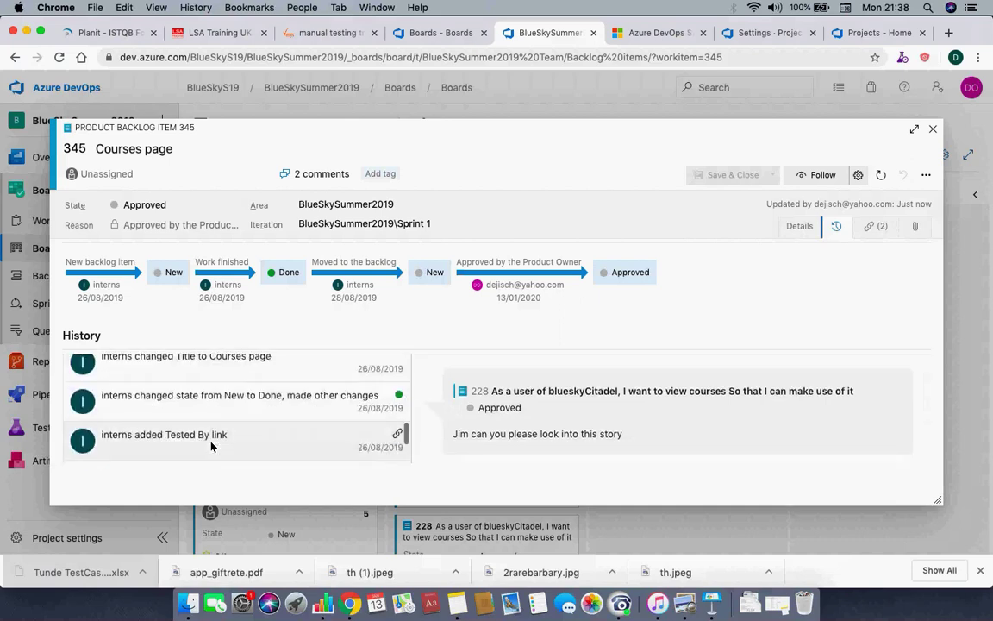
pyautogui.scroll(3, 207, 405)
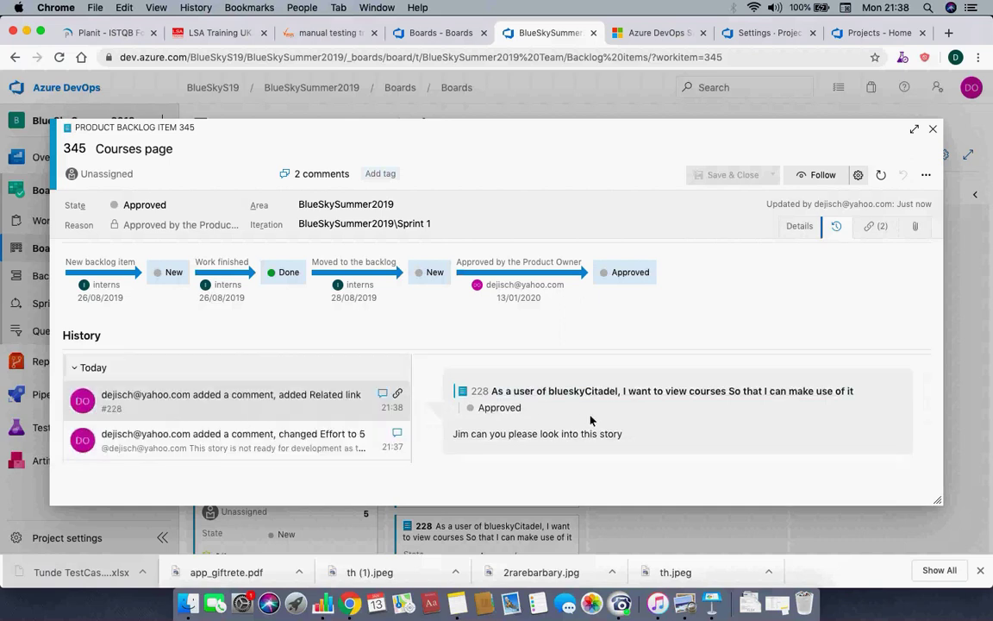
pyautogui.click(275, 442)
pyautogui.scroll(1, 275, 442)
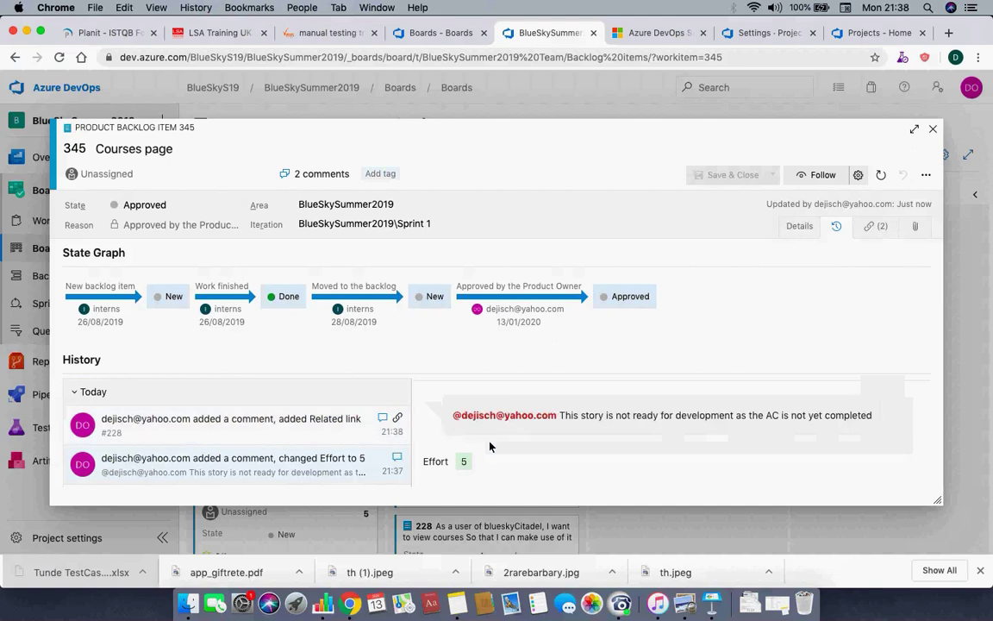
pyautogui.click(297, 434)
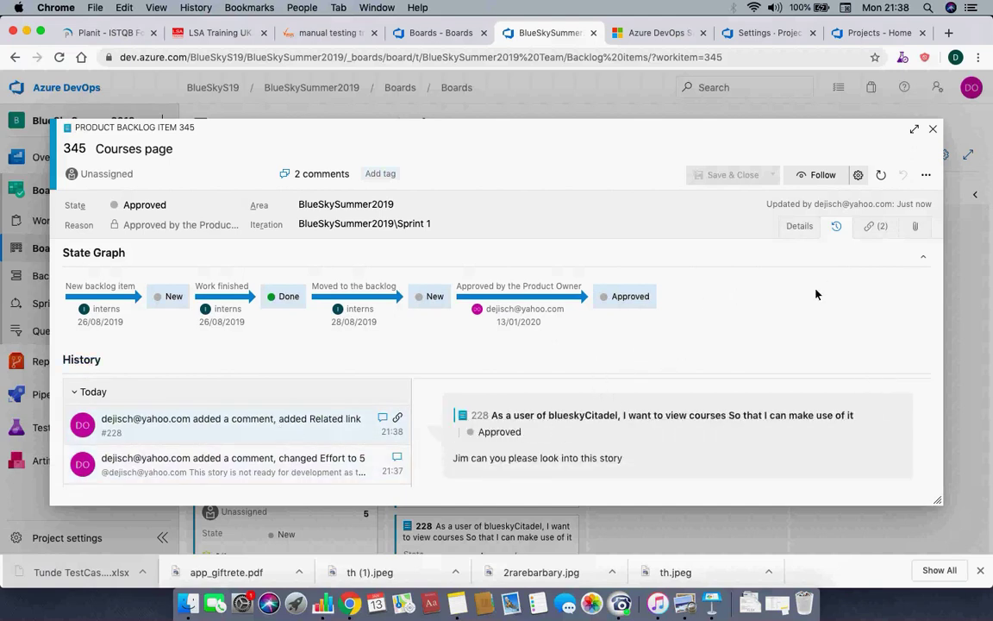
# Step: Show the links of the Courses page backlog item and start adding a link to a new item
pyautogui.click(876, 227)
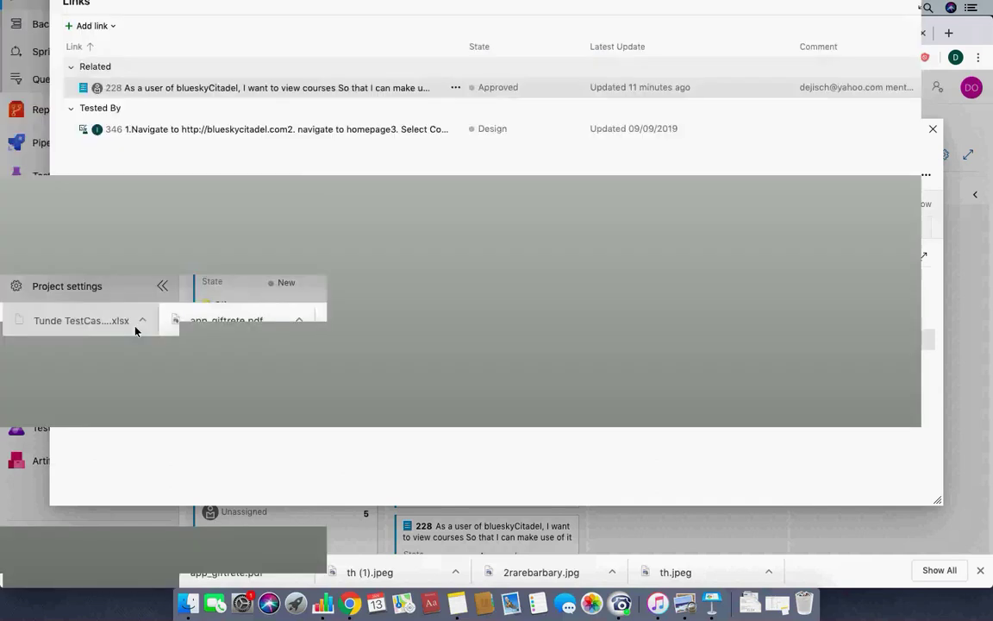
pyautogui.click(91, 278)
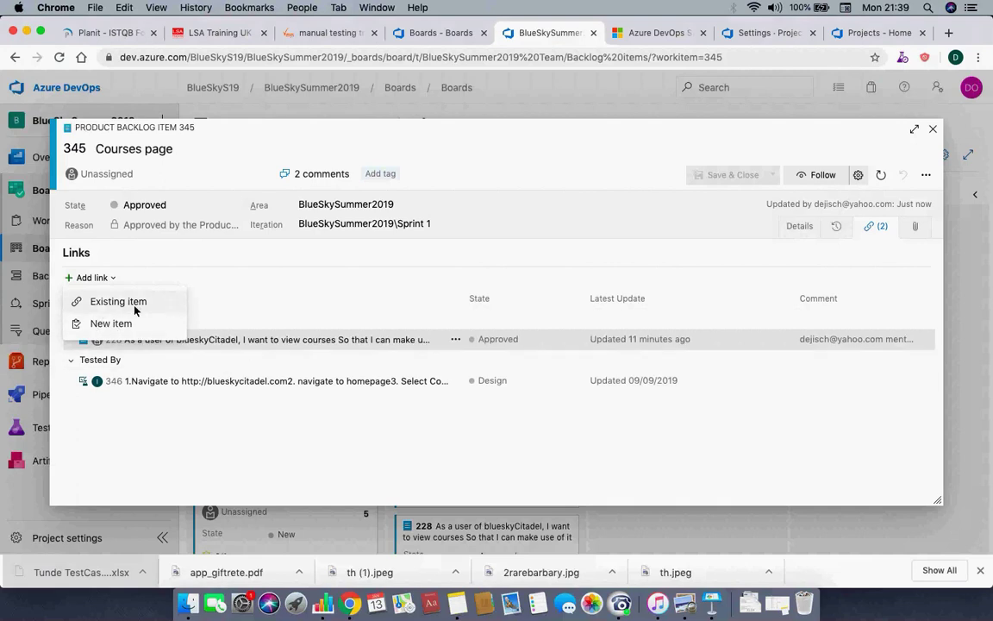
pyautogui.click(180, 155)
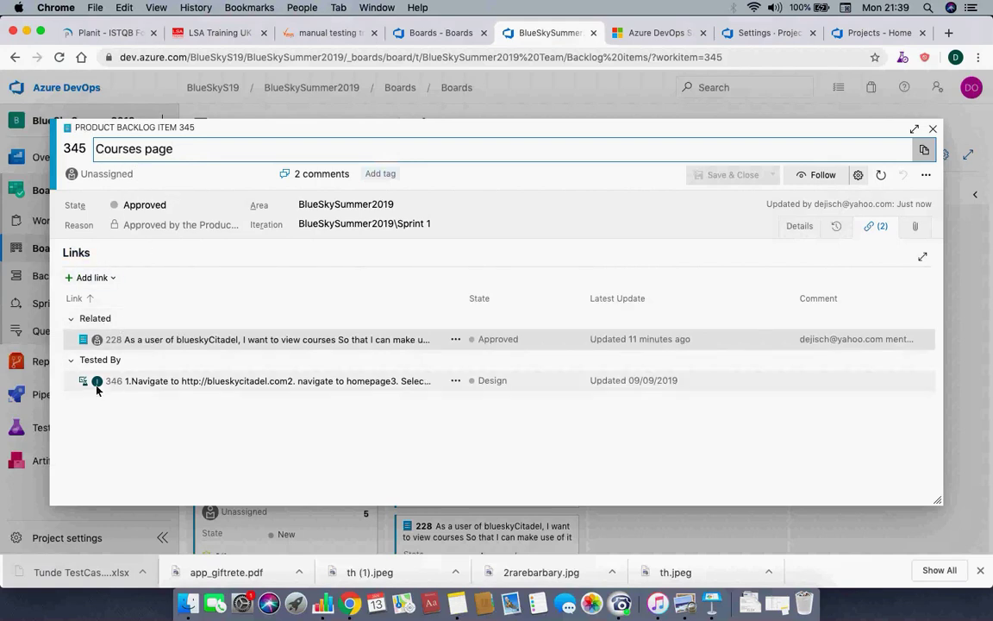
pyautogui.click(98, 278)
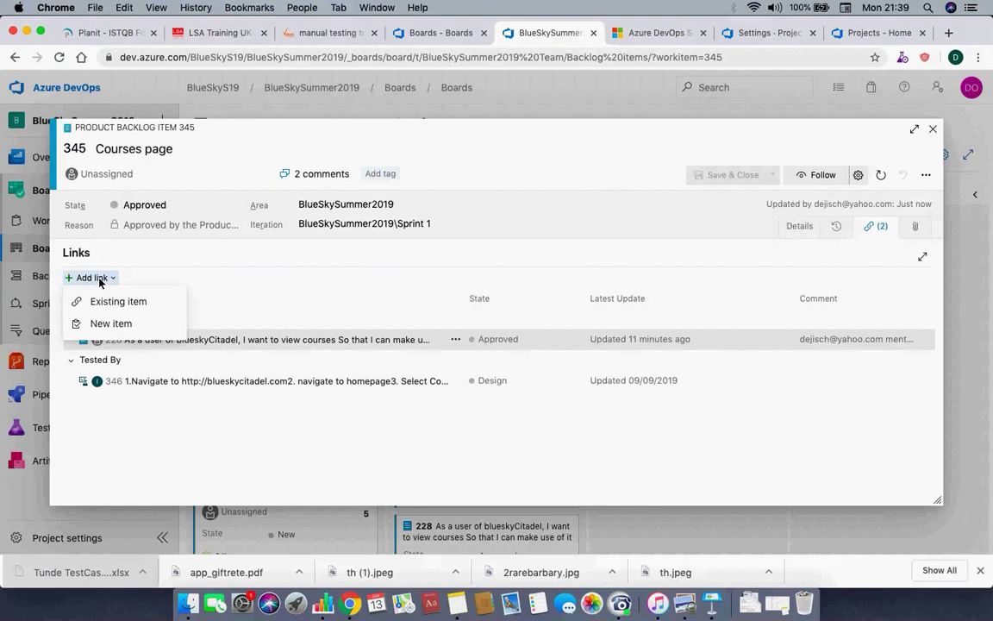
pyautogui.click(110, 324)
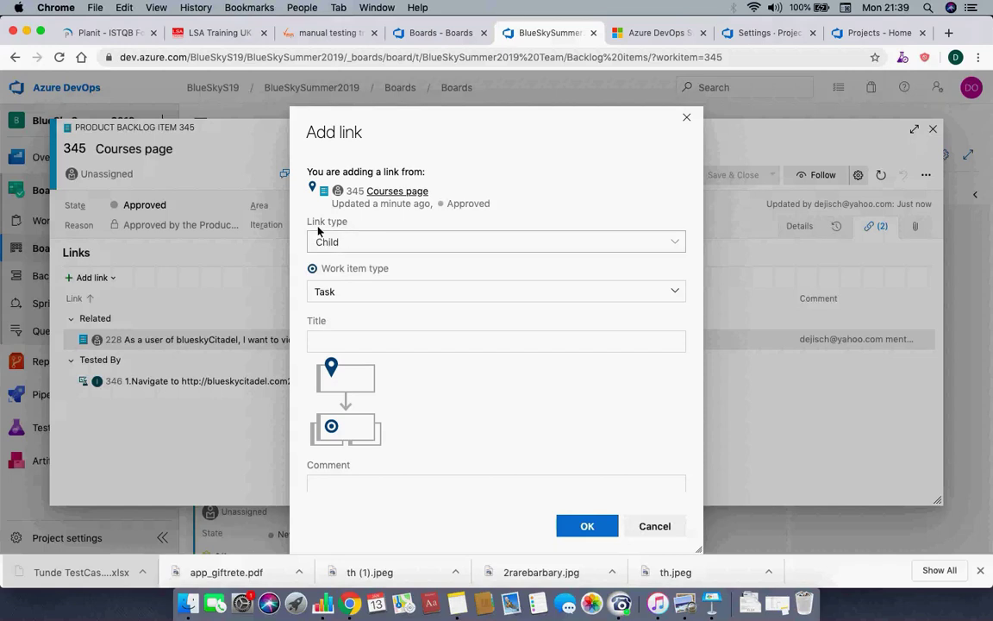
# Step: Review the available link types, keep Child as the link type and set the work item type to Test Case
pyautogui.click(679, 247)
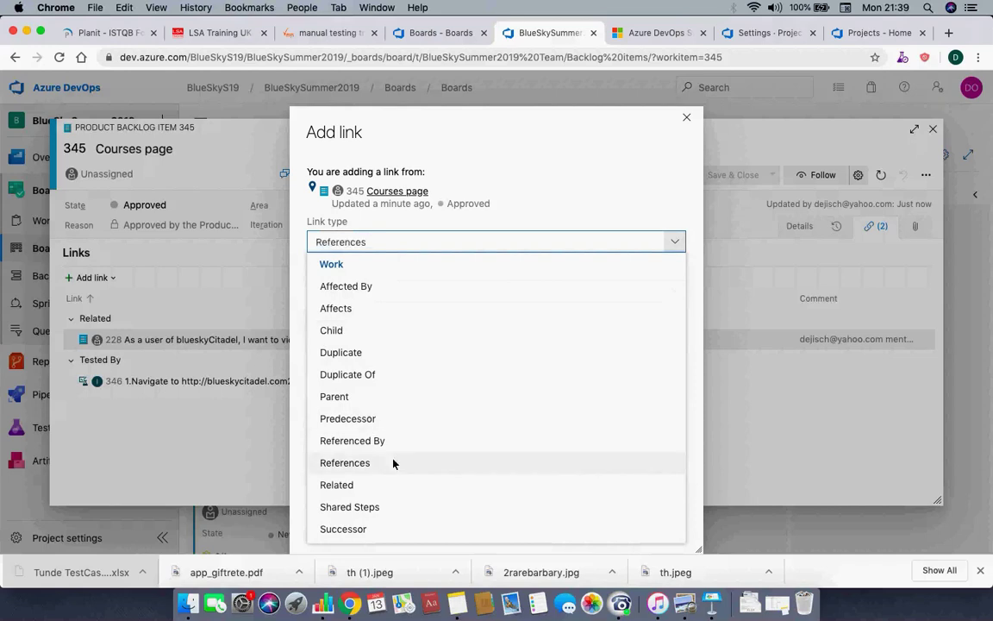
pyautogui.scroll(-3, 392, 463)
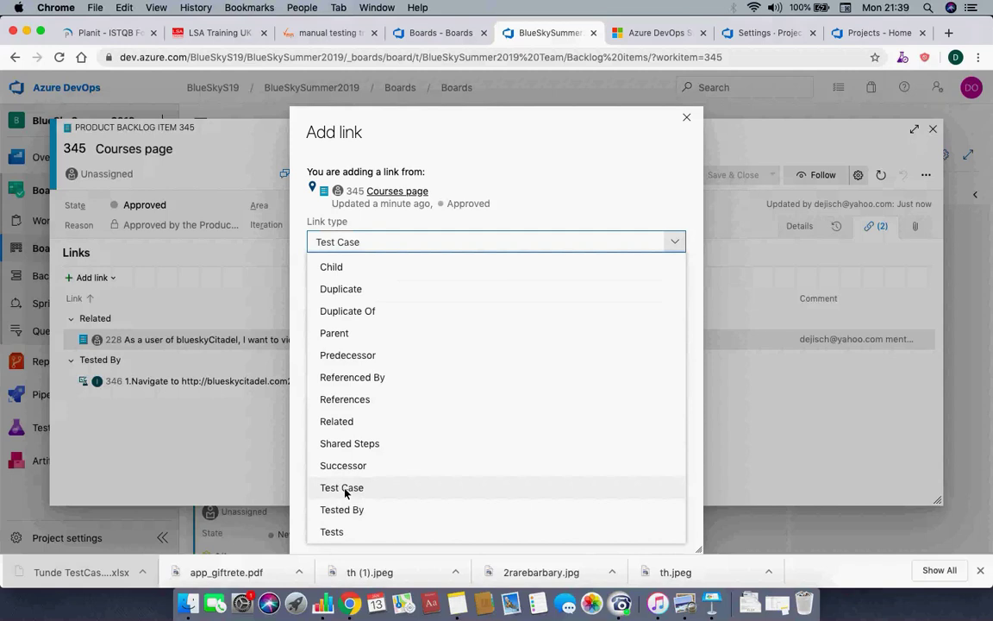
pyautogui.scroll(3, 385, 330)
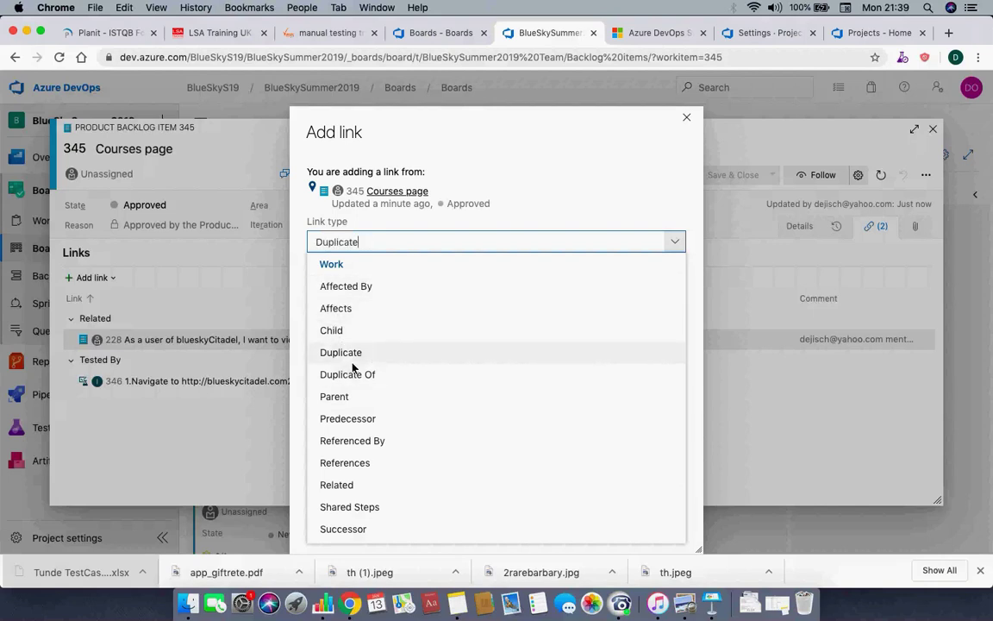
pyautogui.scroll(-2, 380, 477)
pyautogui.scroll(3, 380, 477)
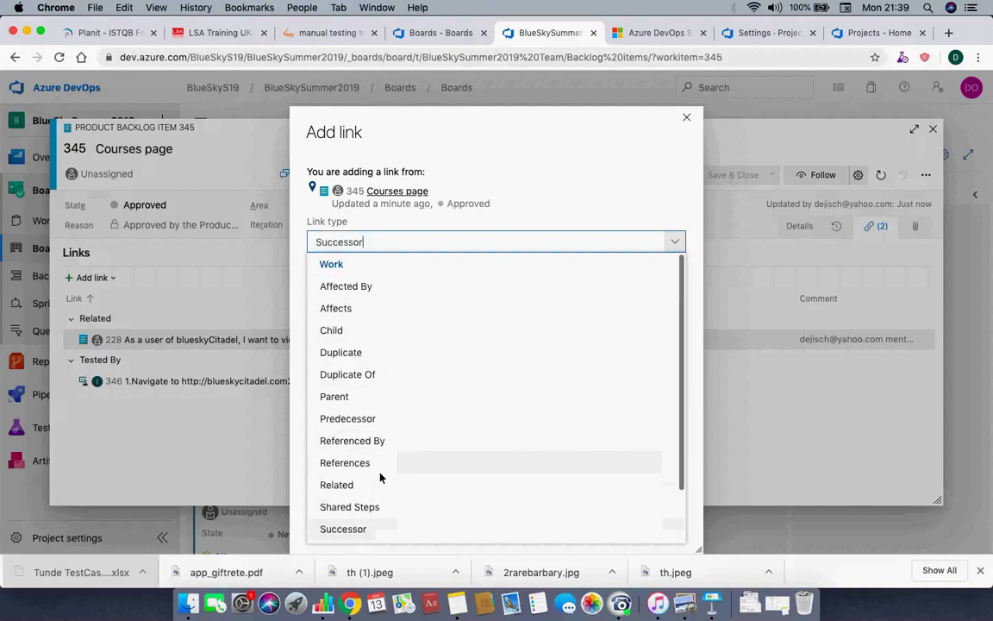
pyautogui.click(337, 332)
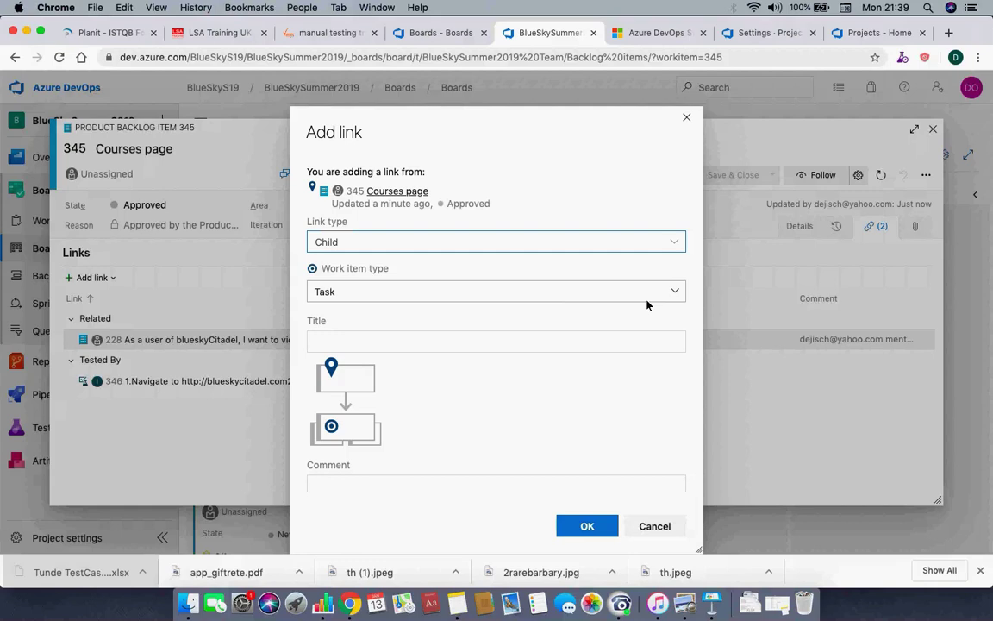
pyautogui.click(674, 291)
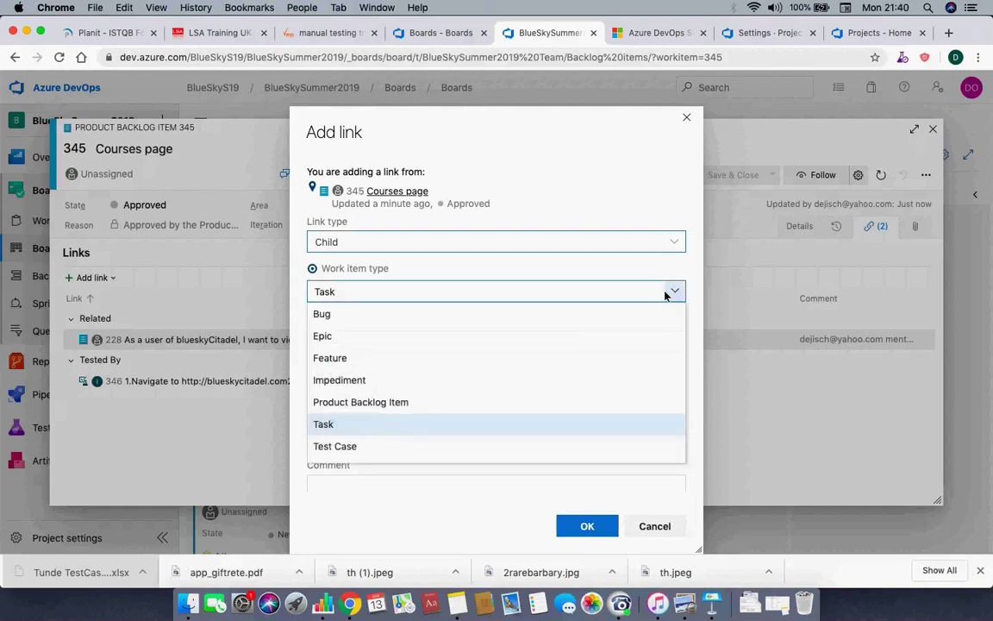
pyautogui.click(358, 446)
# Step: Title the linked test case "Courses page need to be available to all students" and create it
pyautogui.click(339, 347)
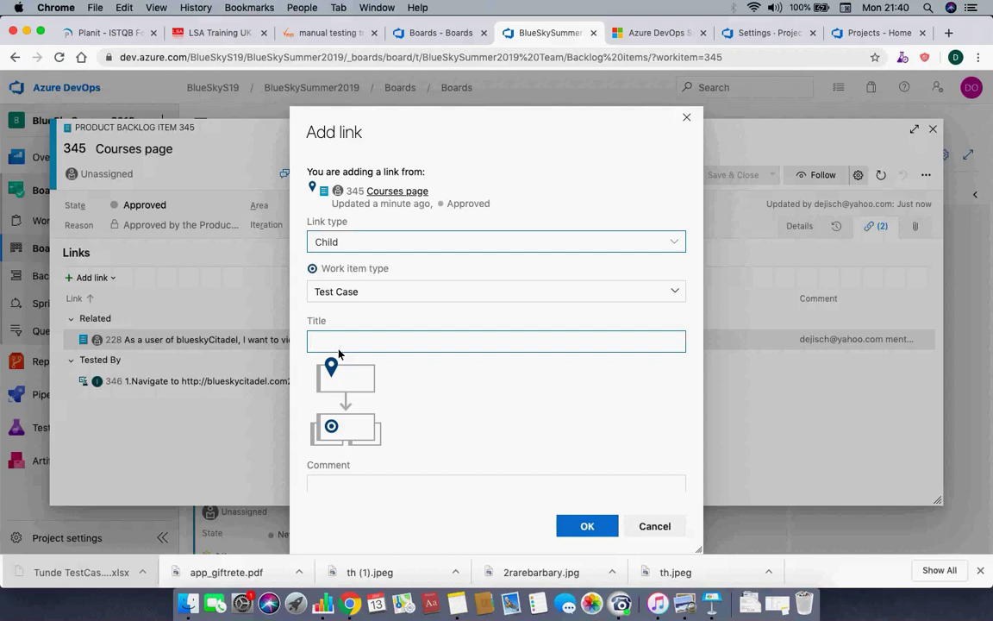
pyautogui.write('Courses page')
pyautogui.write('need to be')
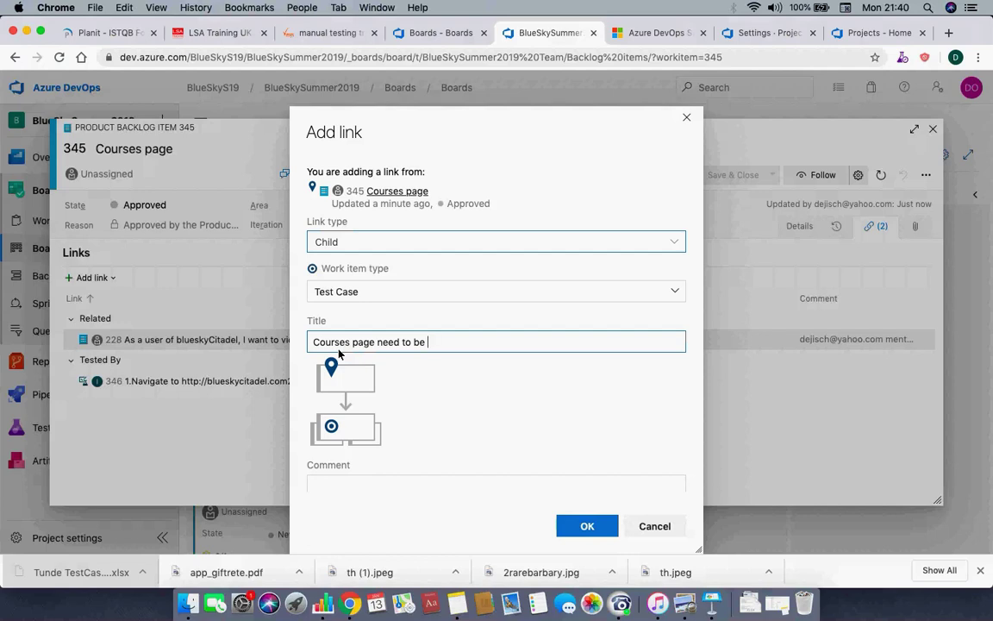
pyautogui.write(' available to all students')
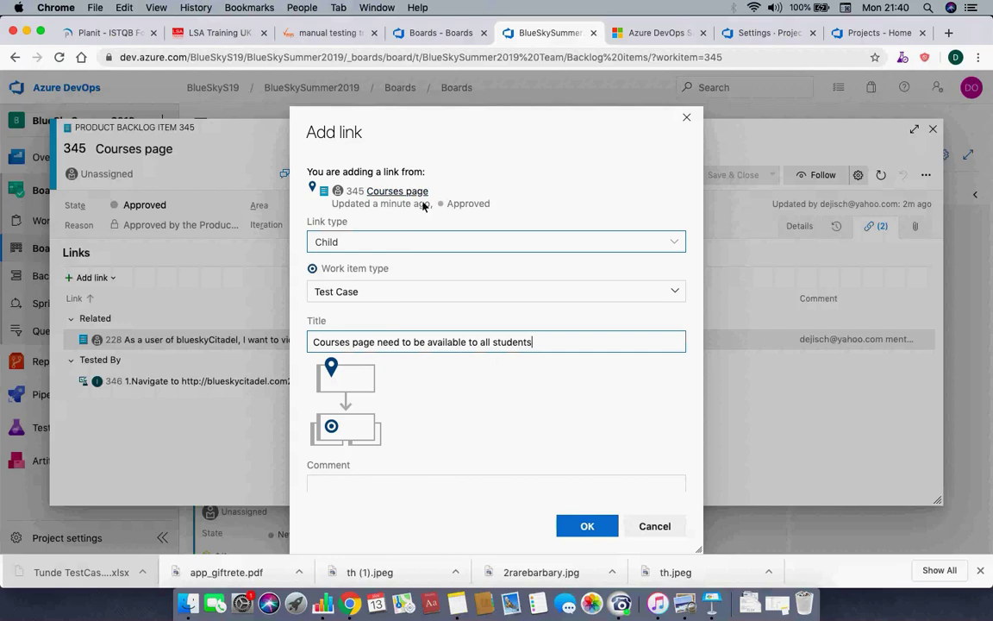
pyautogui.click(589, 531)
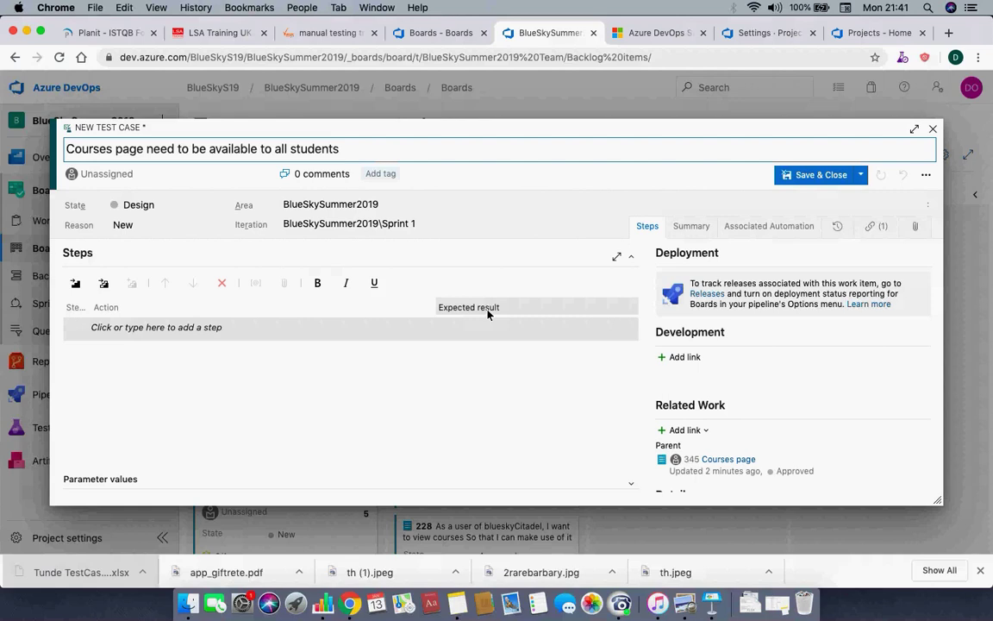
# Step: Add test step 1 with the action "Go to BlueSkyCitadel.com" and the expected result "The website is displayed correctly"
pyautogui.click(98, 335)
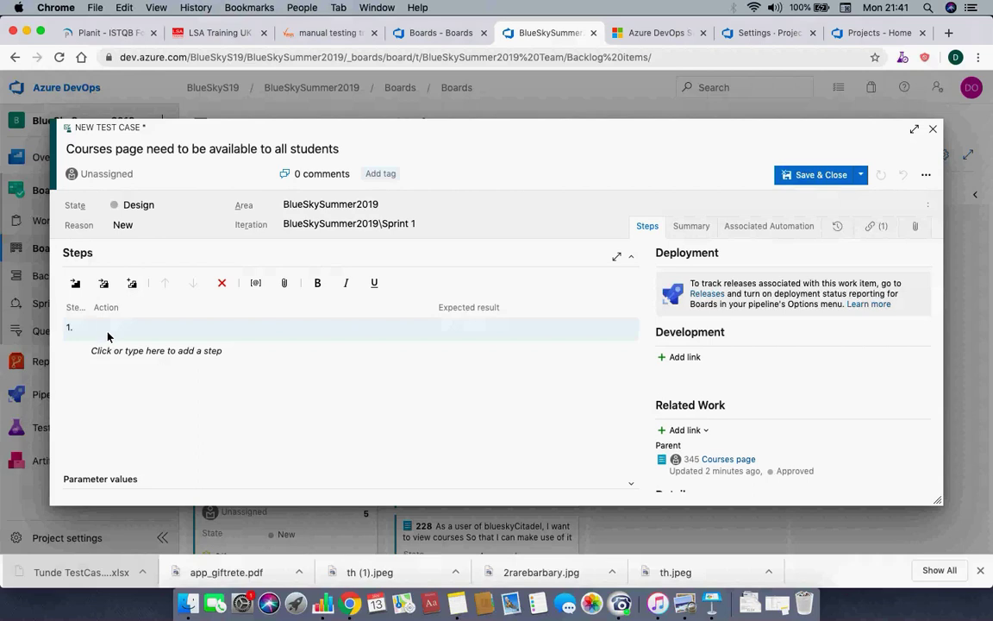
pyautogui.write('o t')
pyautogui.write('o gif')
pyautogui.write('Blue')
pyautogui.write('SkyCitadel.co')
pyautogui.write('m')
pyautogui.click(460, 329)
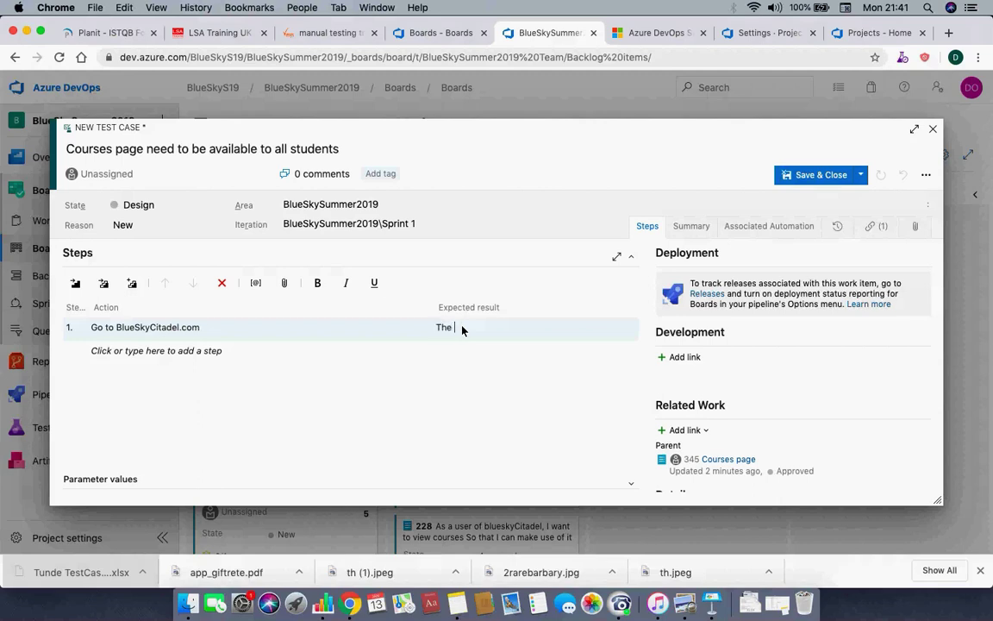
pyautogui.write('The website is displayed correct')
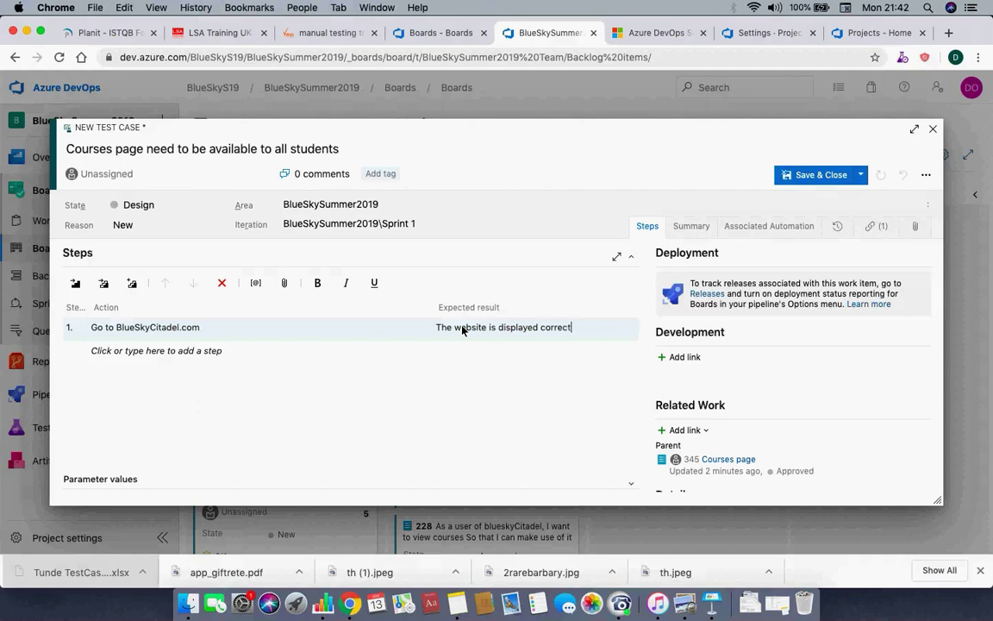
pyautogui.write('ly')
# Step: Add test step 2 with the action "Click on Courses page", and save and close the test case
pyautogui.click(211, 358)
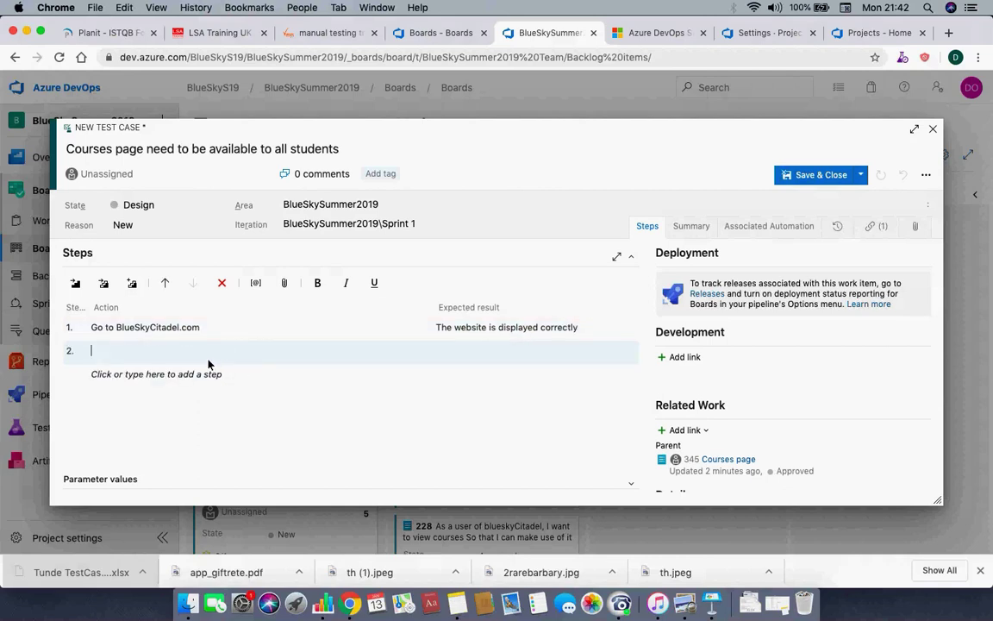
pyautogui.write('Click on Courses page')
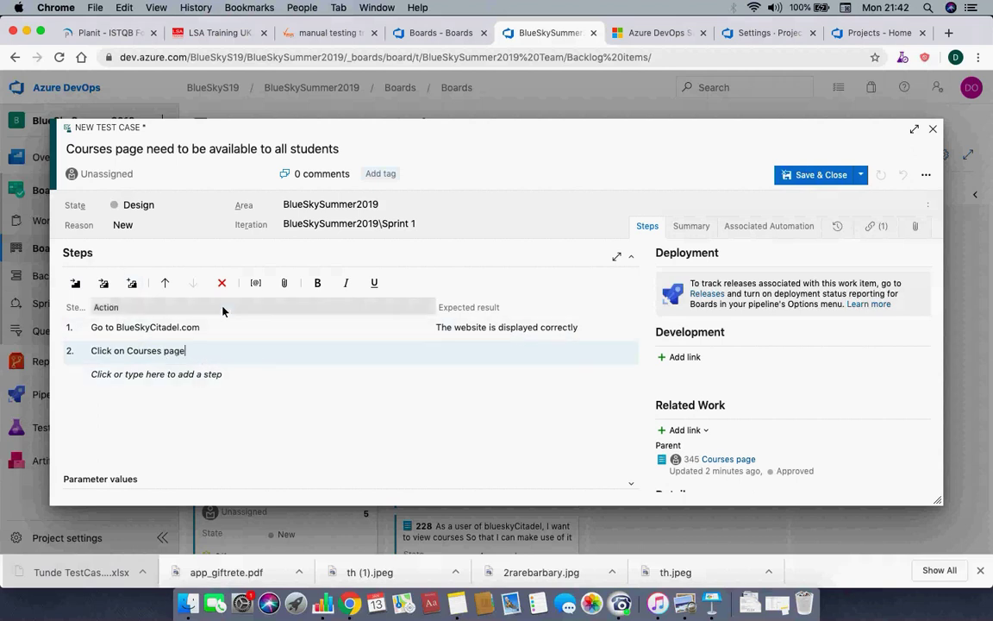
pyautogui.click(814, 175)
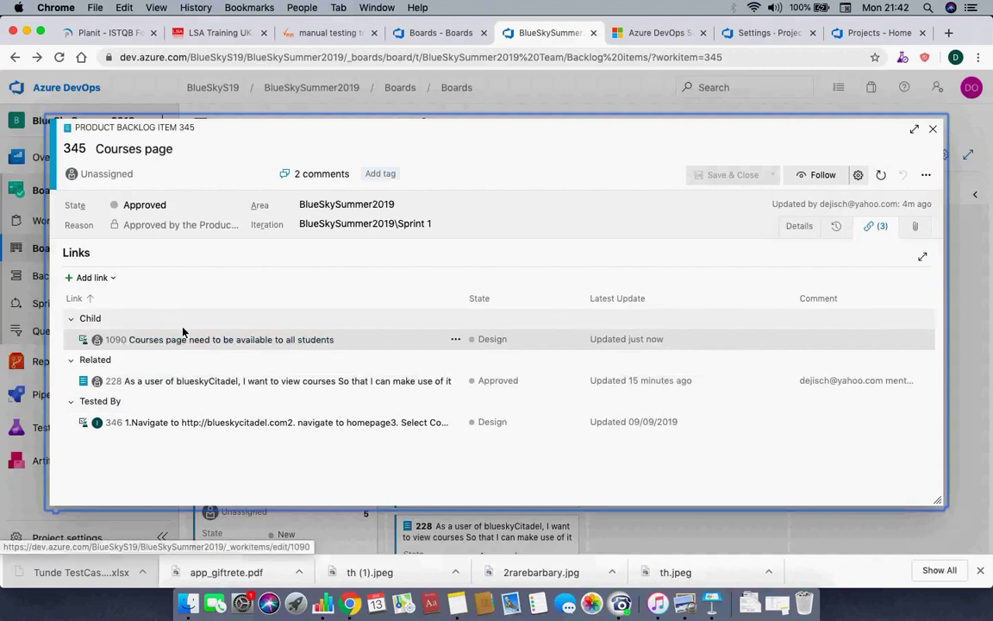
# Step: Copy the last three acceptance criteria lines, from "When I am on the homepage" onward, from the Courses page item's details
pyautogui.click(802, 229)
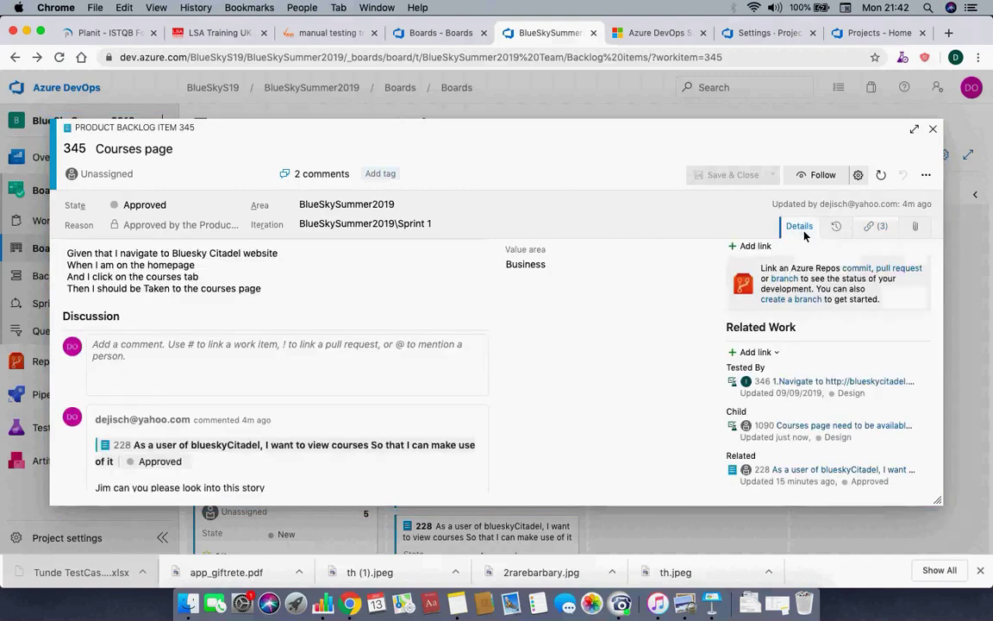
pyautogui.scroll(2, 217, 360)
pyautogui.scroll(2, 216, 360)
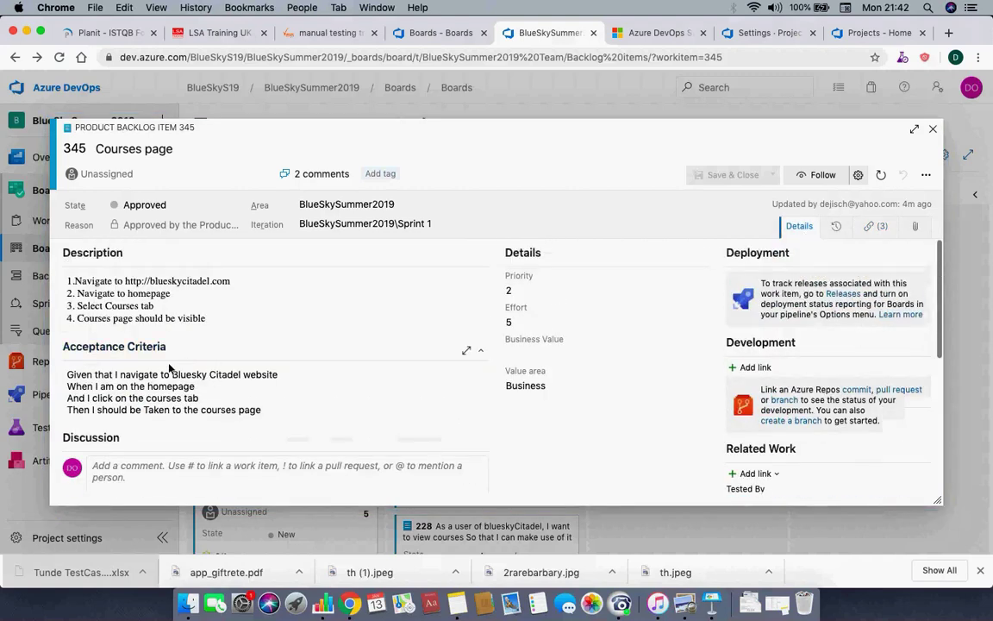
pyautogui.scroll(-1, 190, 326)
pyautogui.scroll(1, 191, 326)
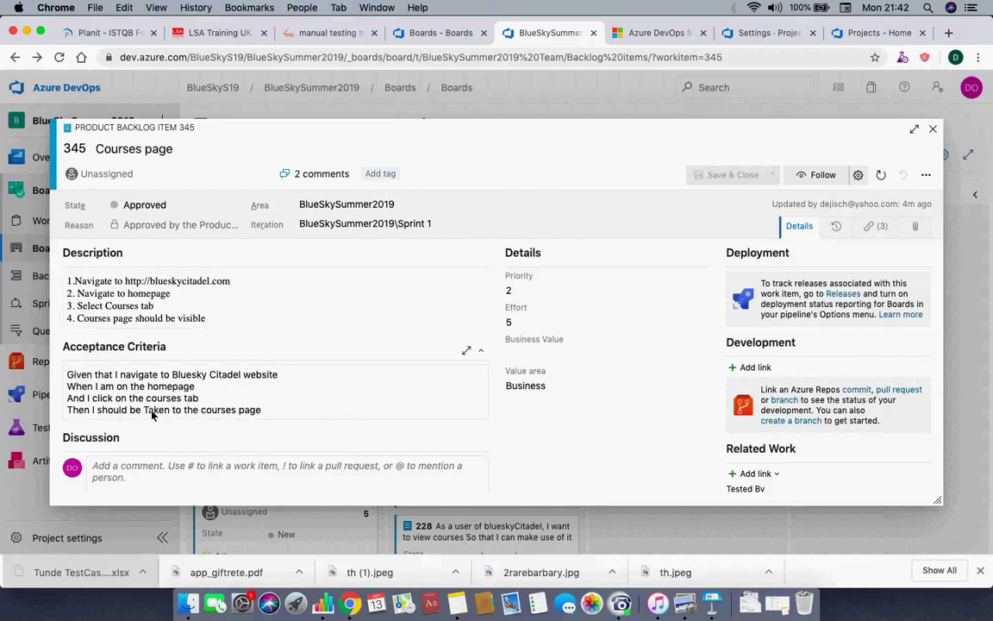
pyautogui.tripleClick(122, 402)
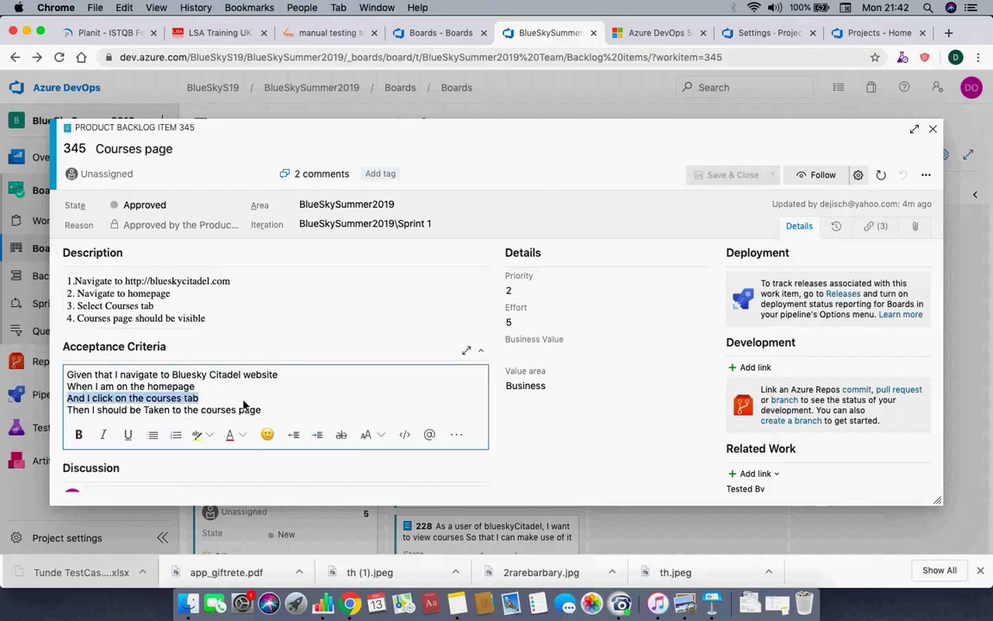
pyautogui.click(264, 411)
pyautogui.moveTo(267, 412); pyautogui.dragTo(45, 395)
pyautogui.press('super+c')
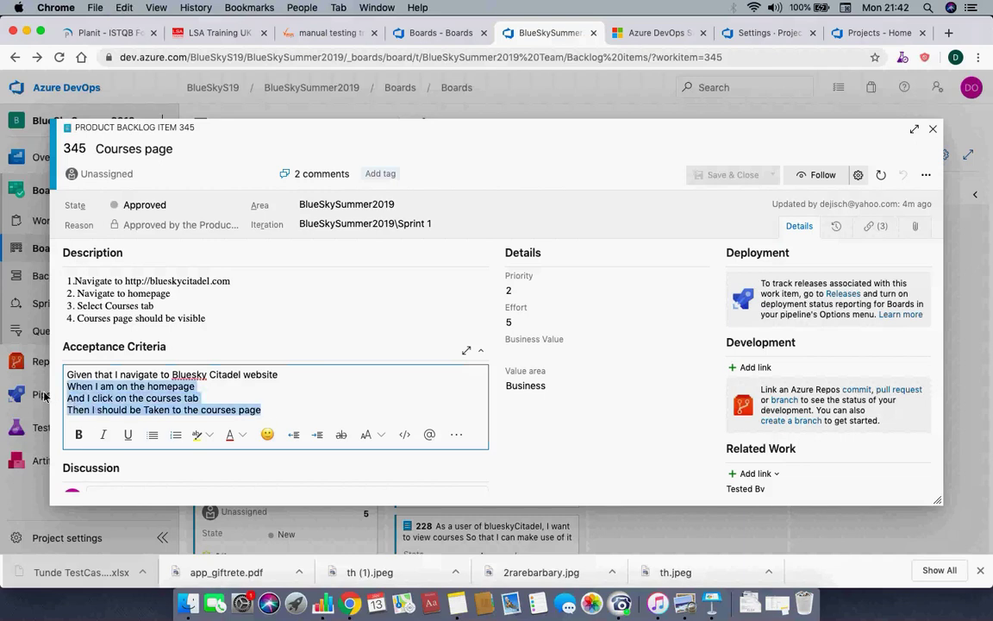
# Step: Open the linked child test case and paste the copied acceptance criteria lines as step 3
pyautogui.click(836, 225)
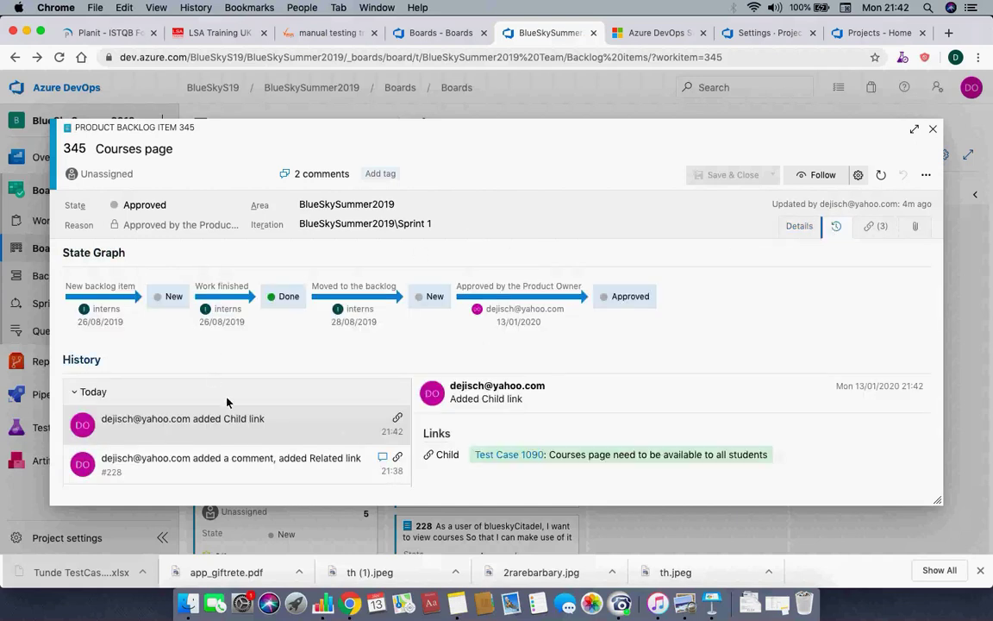
pyautogui.click(869, 226)
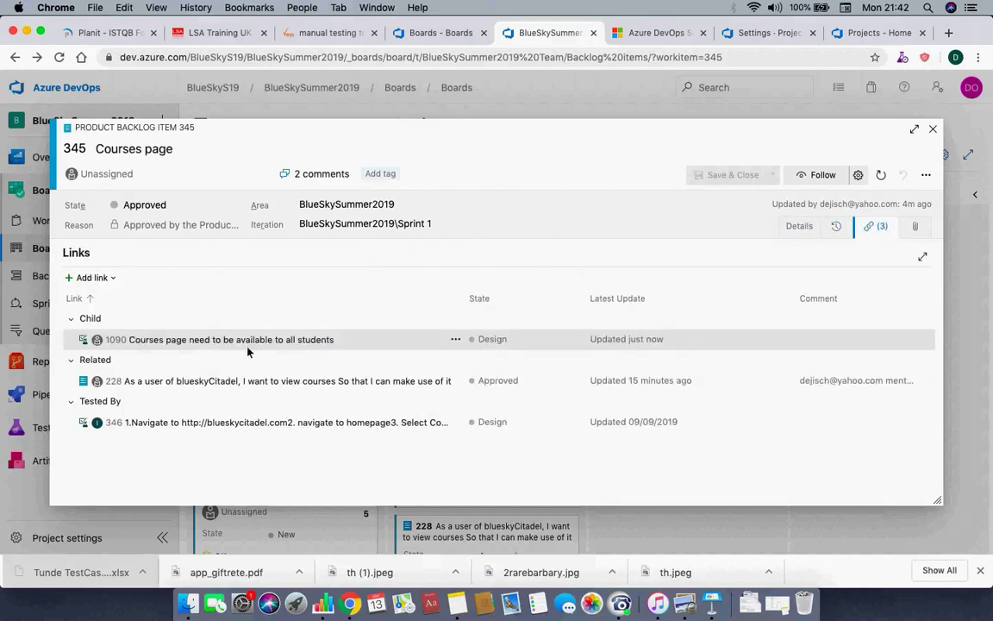
pyautogui.click(151, 340)
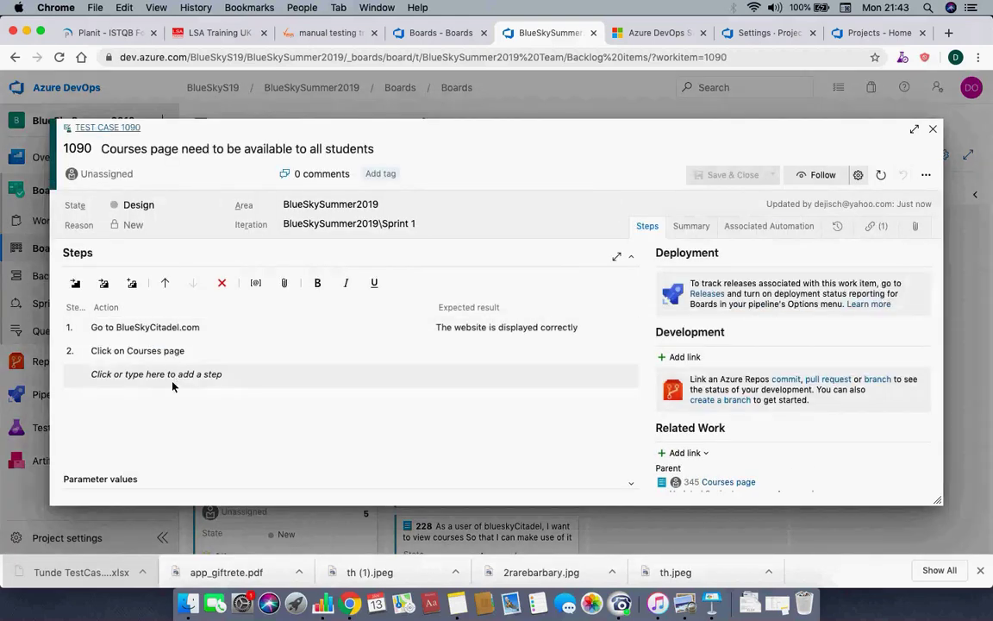
pyautogui.click(164, 375)
pyautogui.press('super+v')
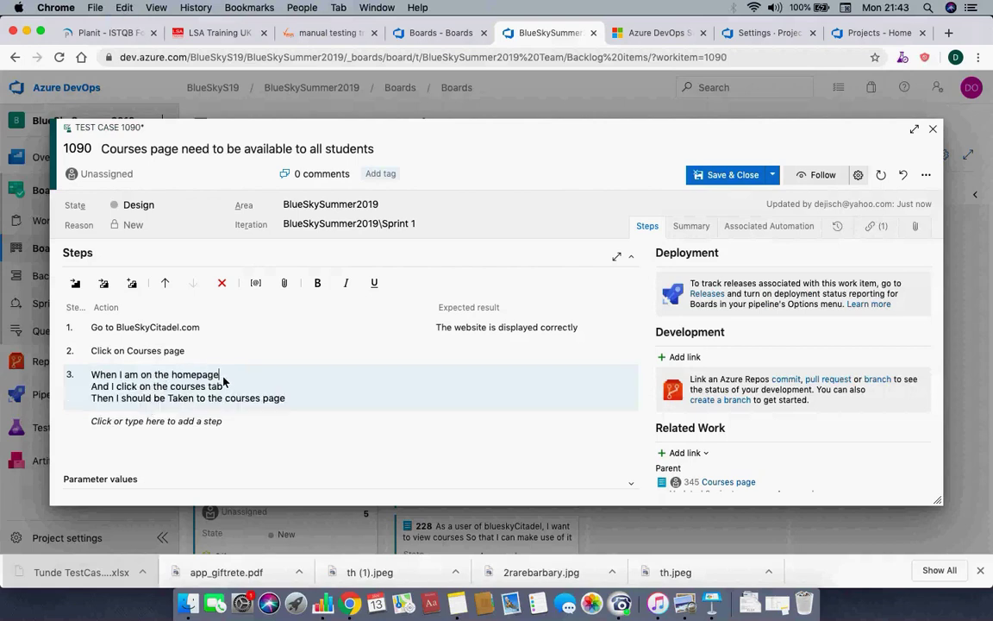
# Step: Move the "And I click on the courses tab" and "Then I should be Taken" lines from step 3 into a new step 4 without a leading blank line
pyautogui.moveTo(222, 379); pyautogui.dragTo(300, 408)
pyautogui.press('super+c')
pyautogui.press('BackSpace')
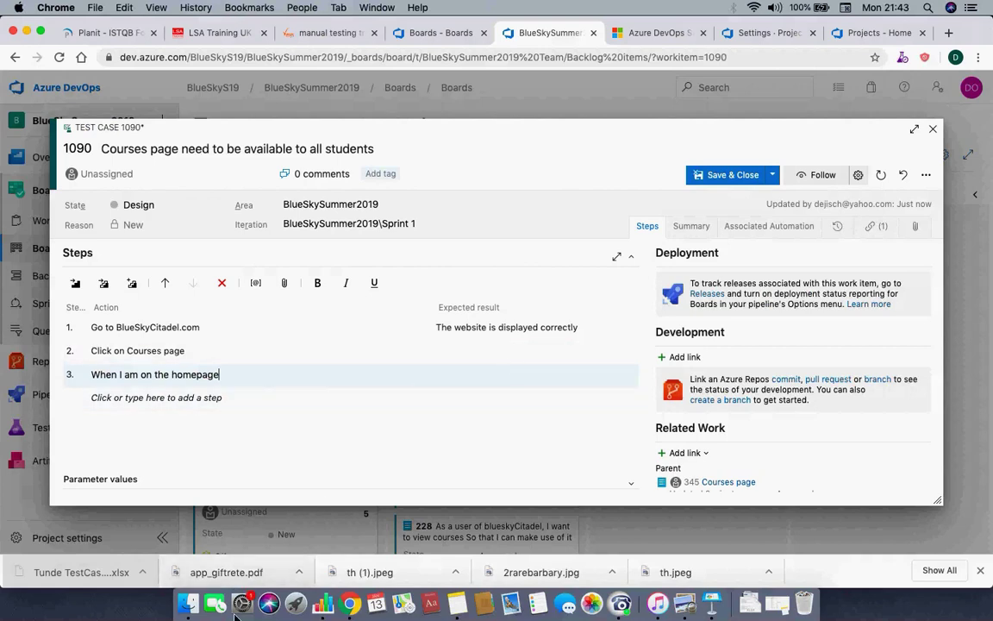
pyautogui.click(156, 401)
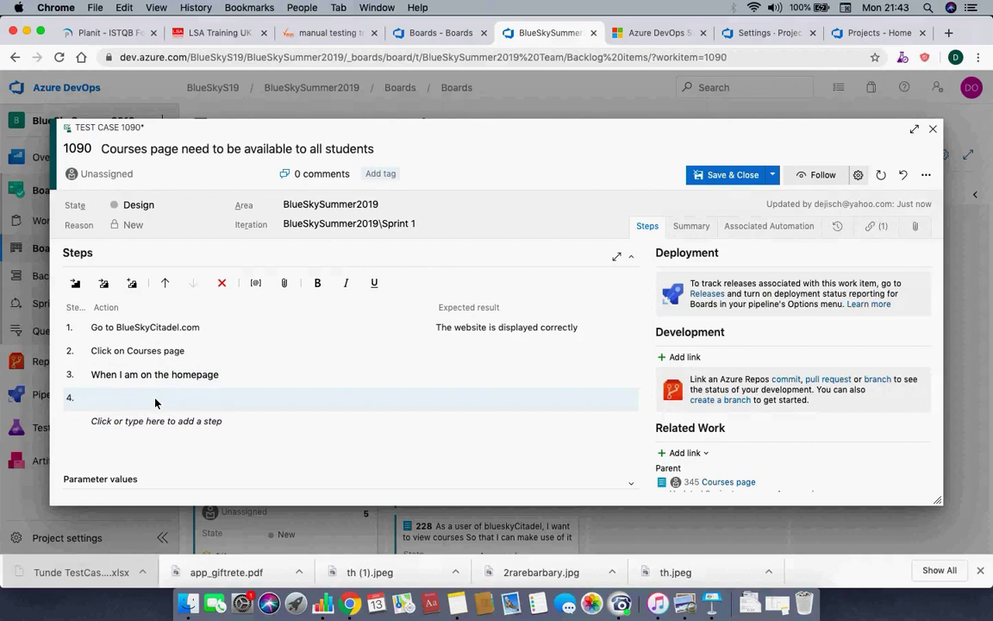
pyautogui.press('super+v')
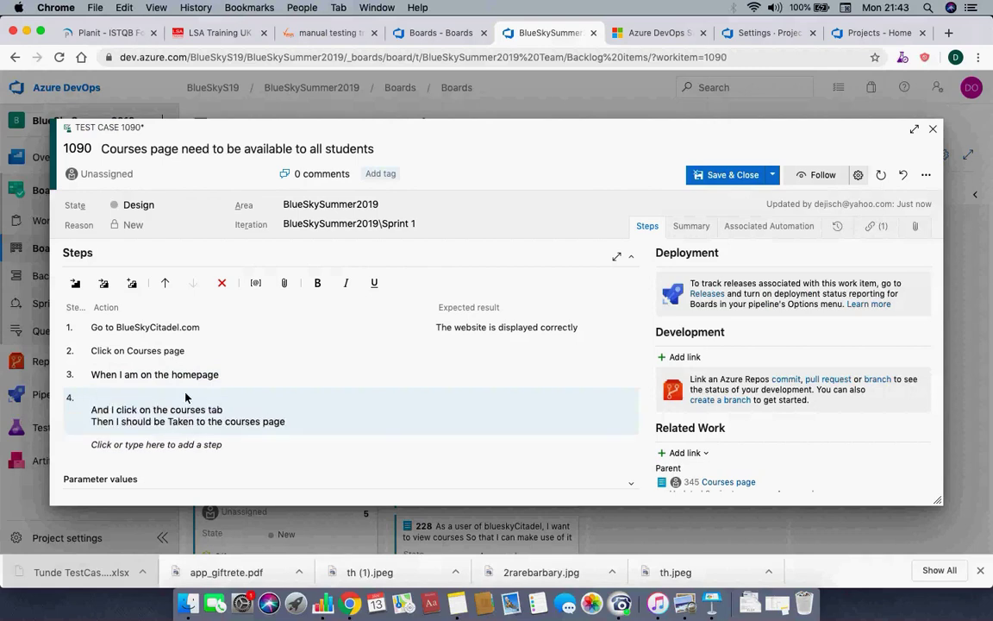
pyautogui.press('Return')
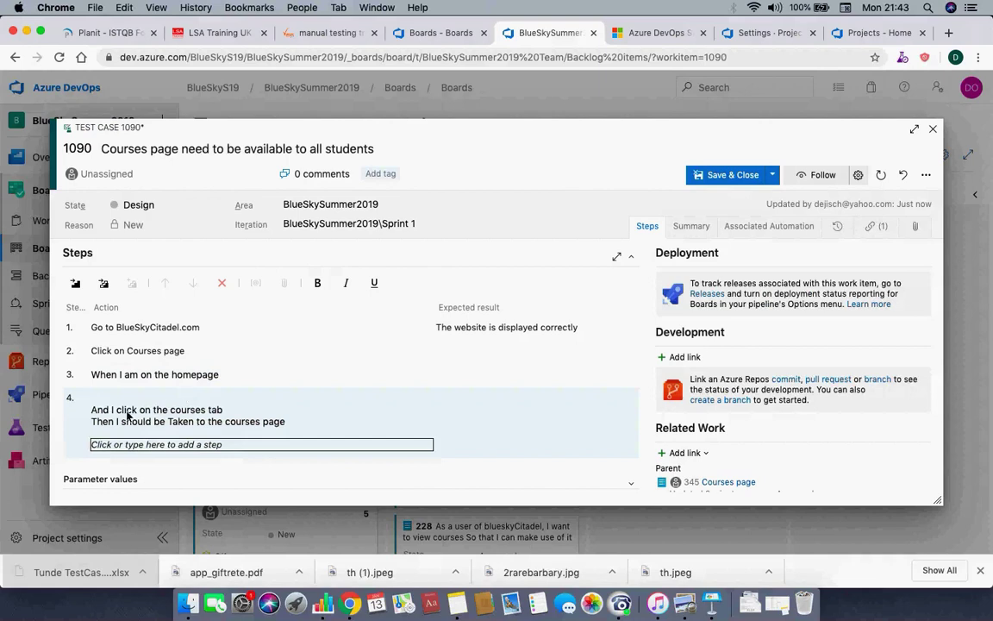
pyautogui.click(93, 411)
pyautogui.press('BackSpace')
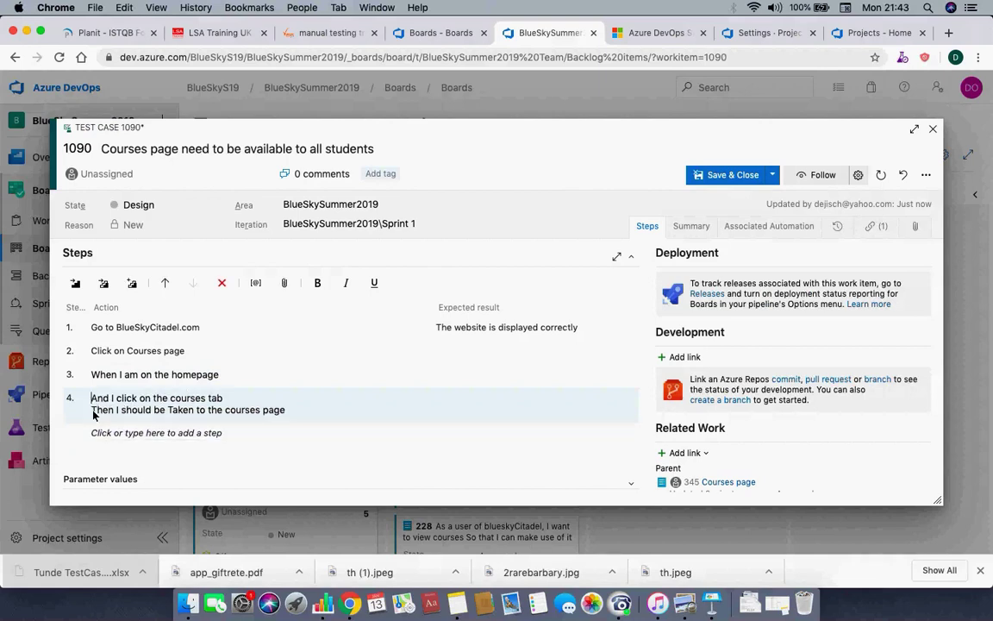
# Step: Move the "Then I should be Taken to the courses page" line from step 4 into a new step 5
pyautogui.tripleClick(112, 412)
pyautogui.press('super+c')
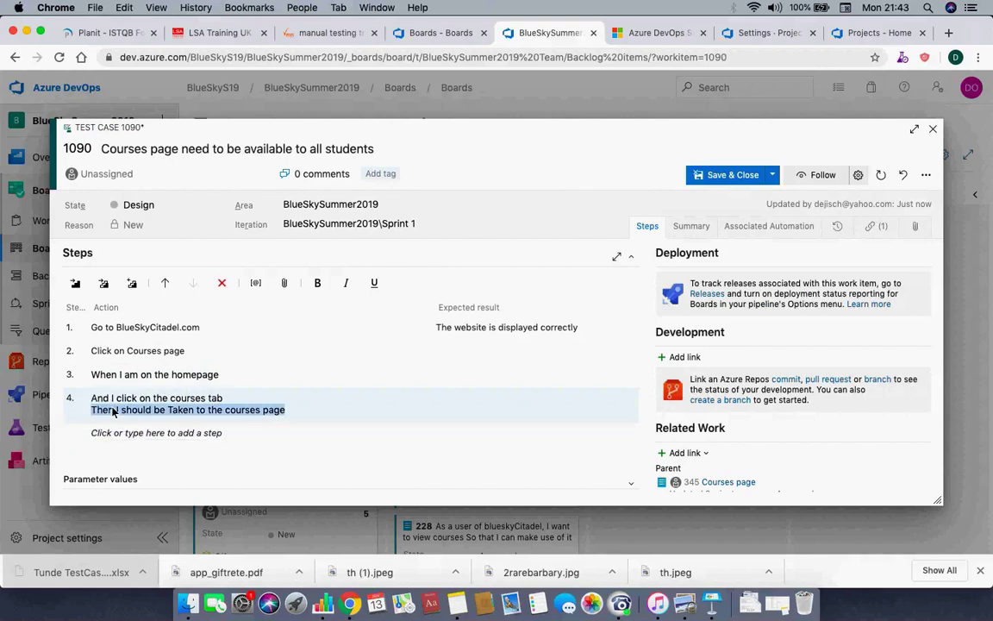
pyautogui.press('BackSpace')
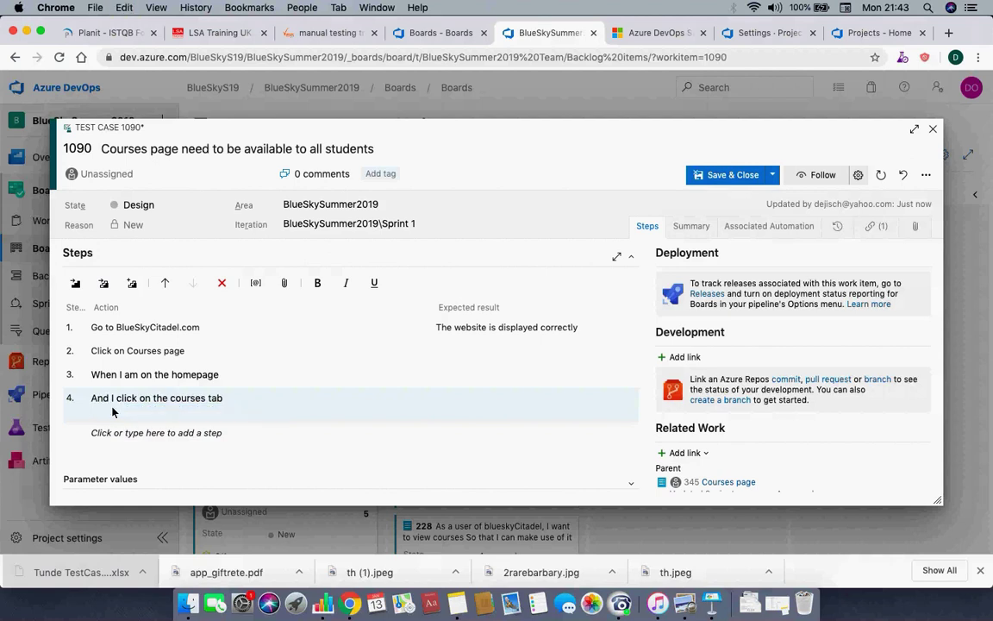
pyautogui.press('BackSpace')
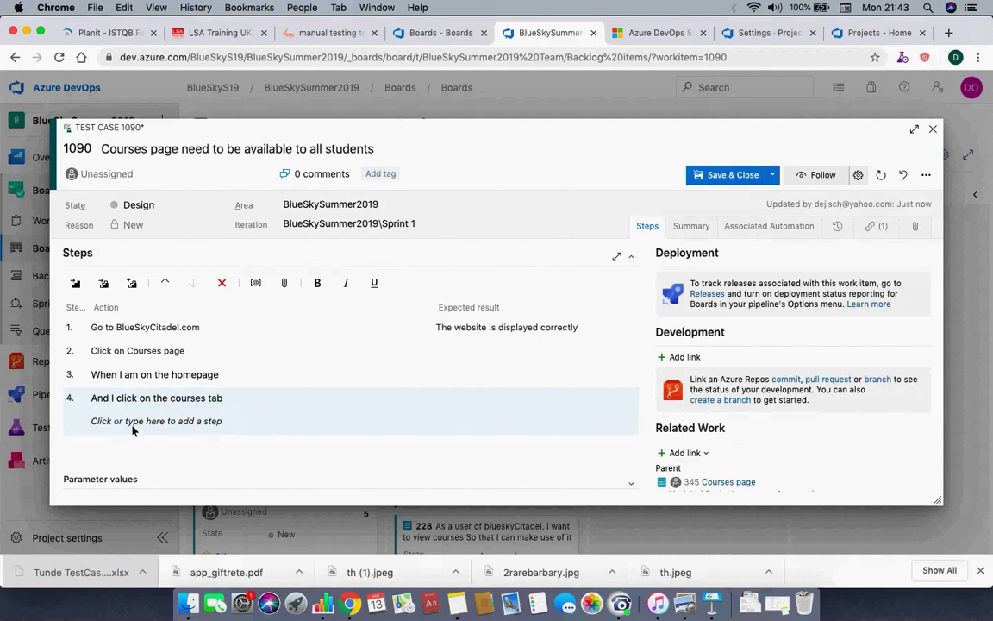
pyautogui.click(130, 428)
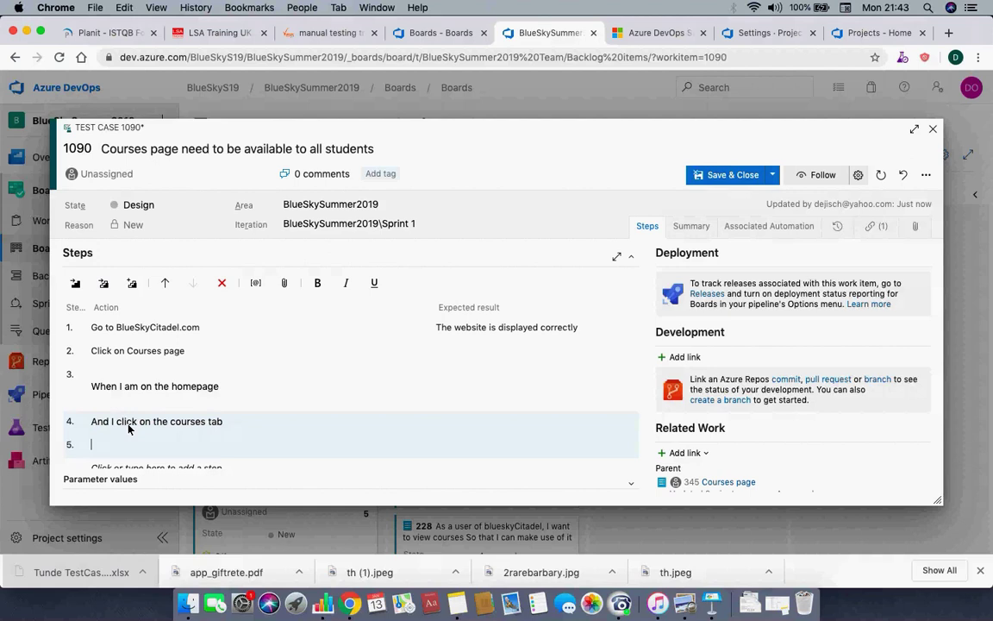
pyautogui.press('super+v')
pyautogui.press('Return')
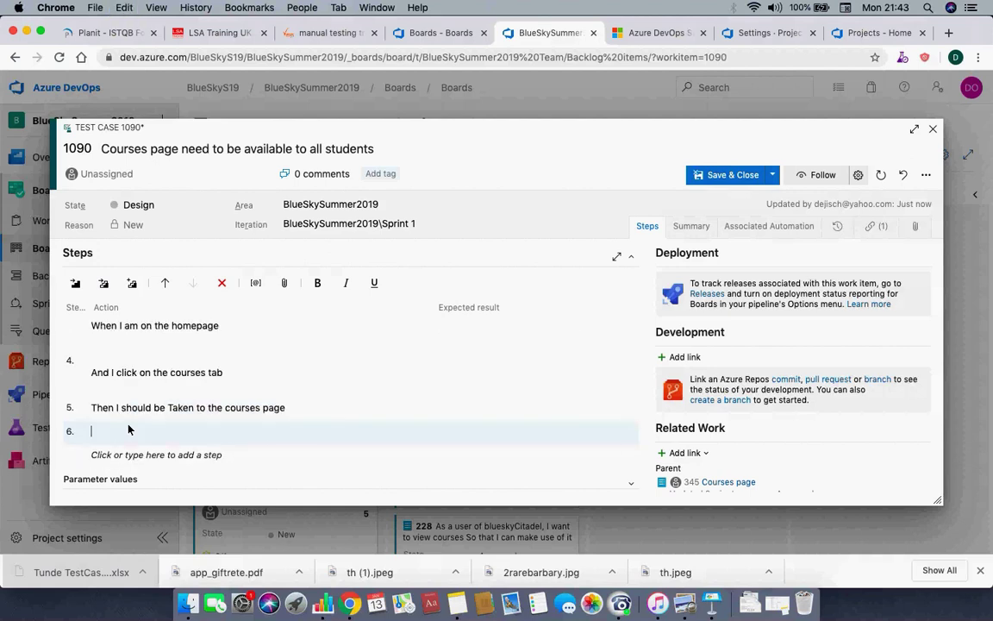
# Step: Enter the expected results "The home is displayed" for step 3 and "The courses page is displayed" for step 4
pyautogui.click(168, 373)
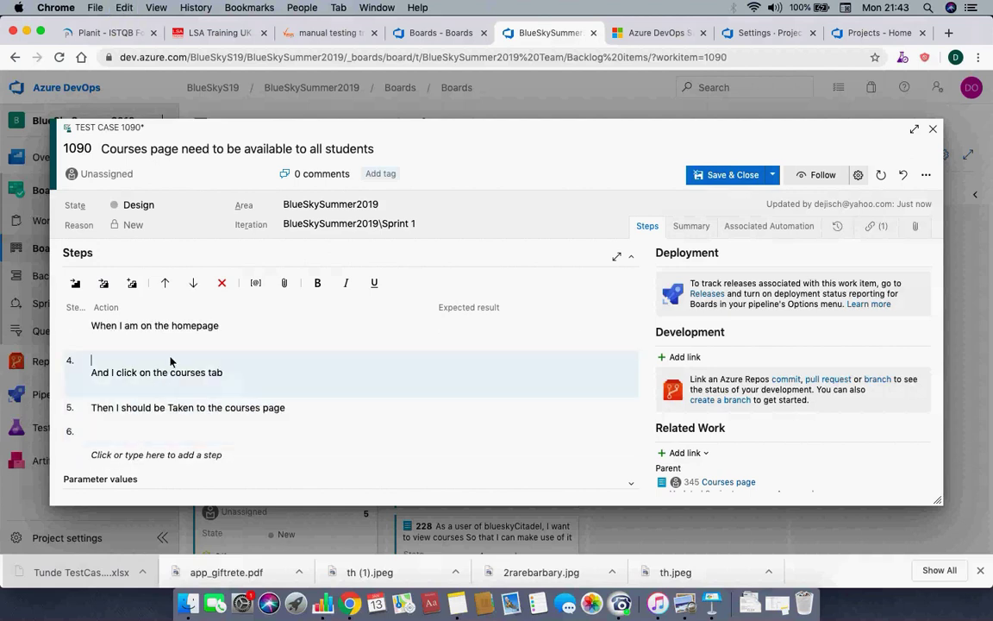
pyautogui.scroll(1, 251, 365)
pyautogui.click(497, 386)
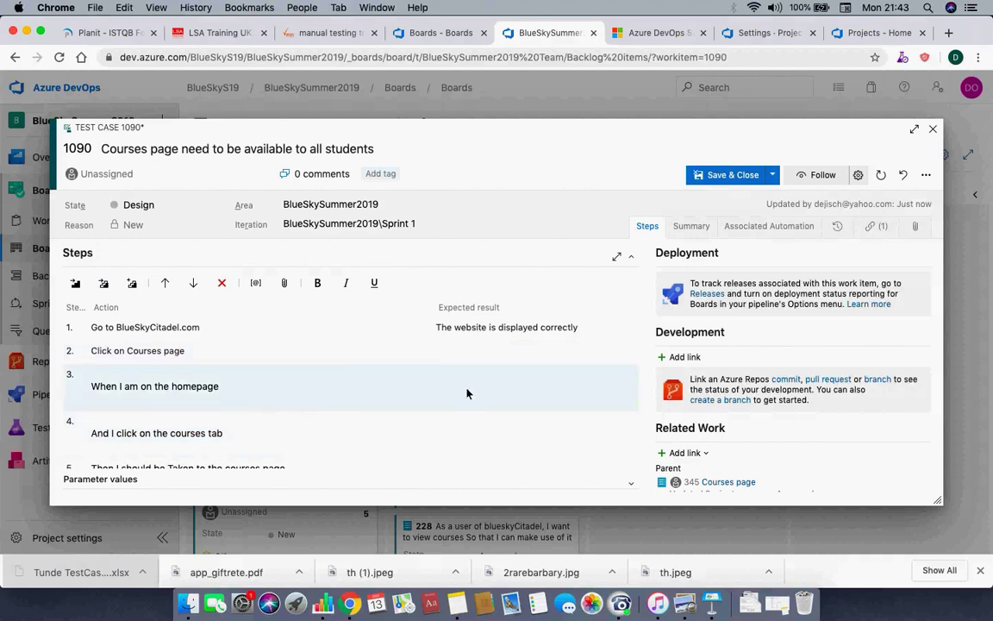
pyautogui.write('The home is displayed')
pyautogui.click(488, 441)
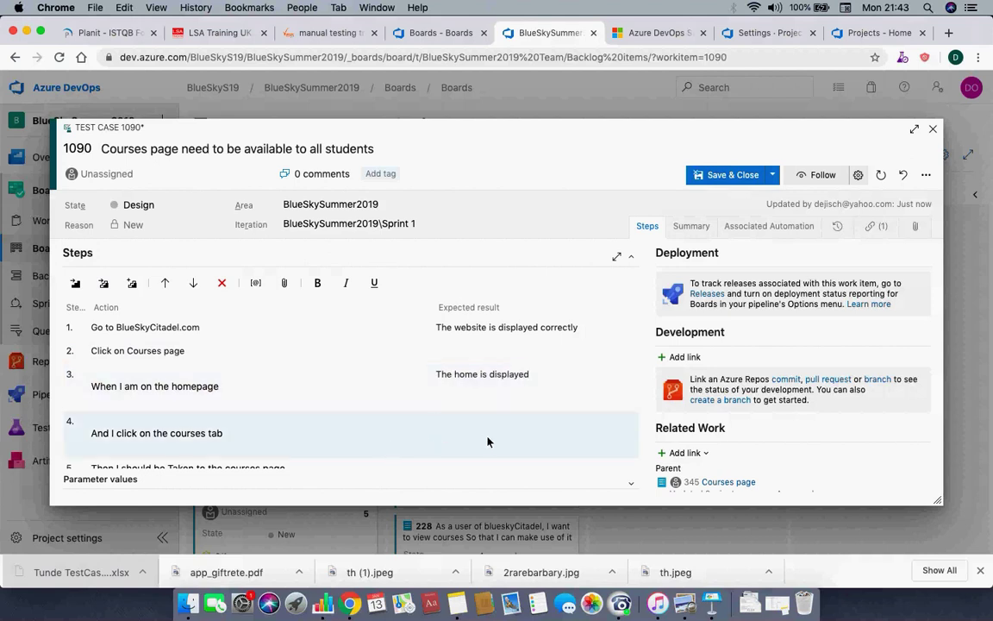
pyautogui.write('The courses page is displayed')
pyautogui.scroll(-2, 471, 439)
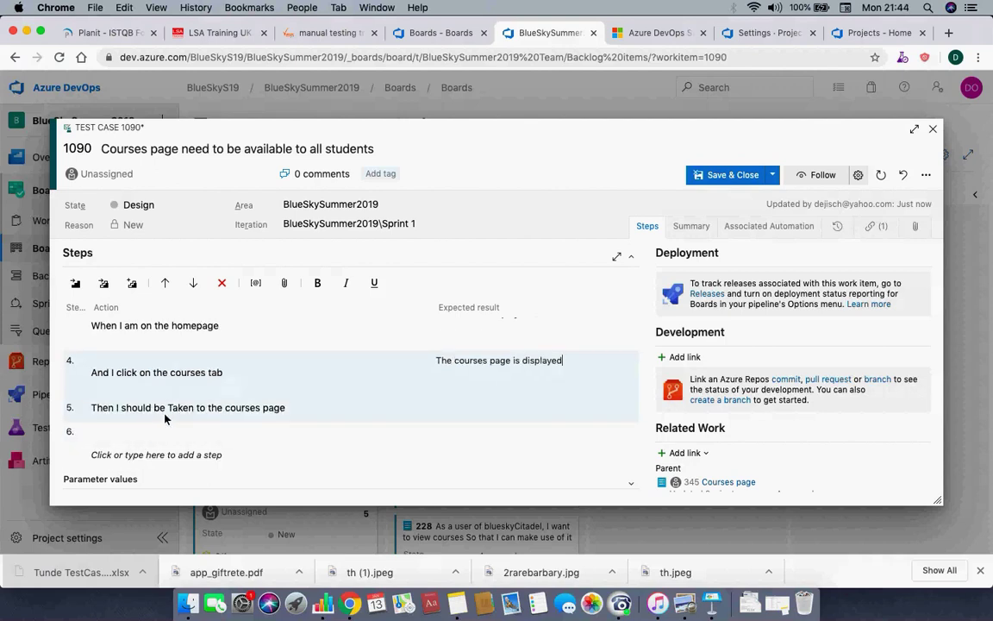
# Step: Delete the test step "Then I should be Taken to the courses page"
pyautogui.click(455, 418)
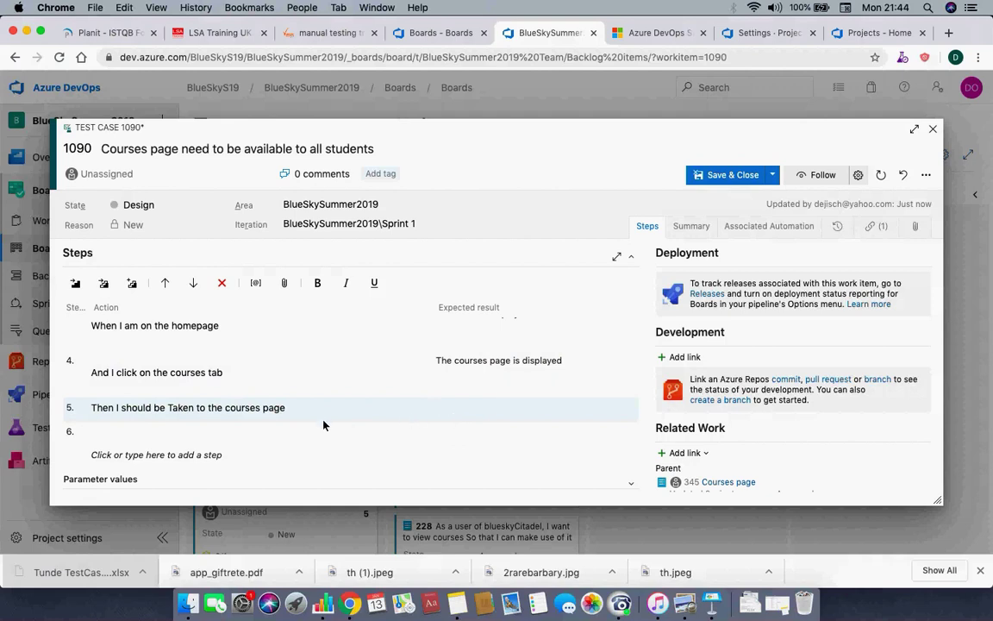
pyautogui.tripleClick(222, 410)
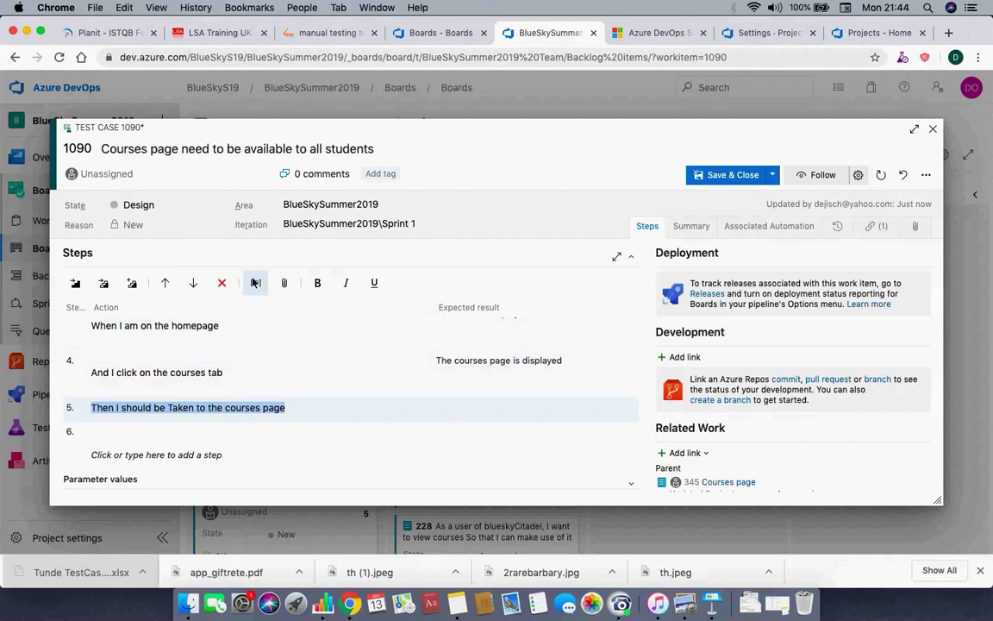
pyautogui.click(222, 283)
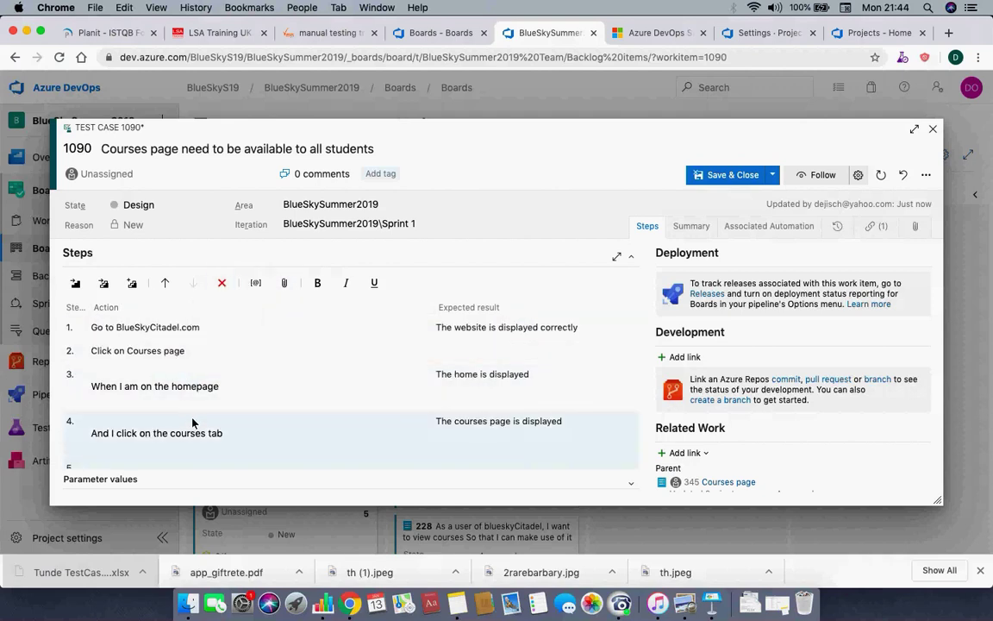
pyautogui.click(244, 422)
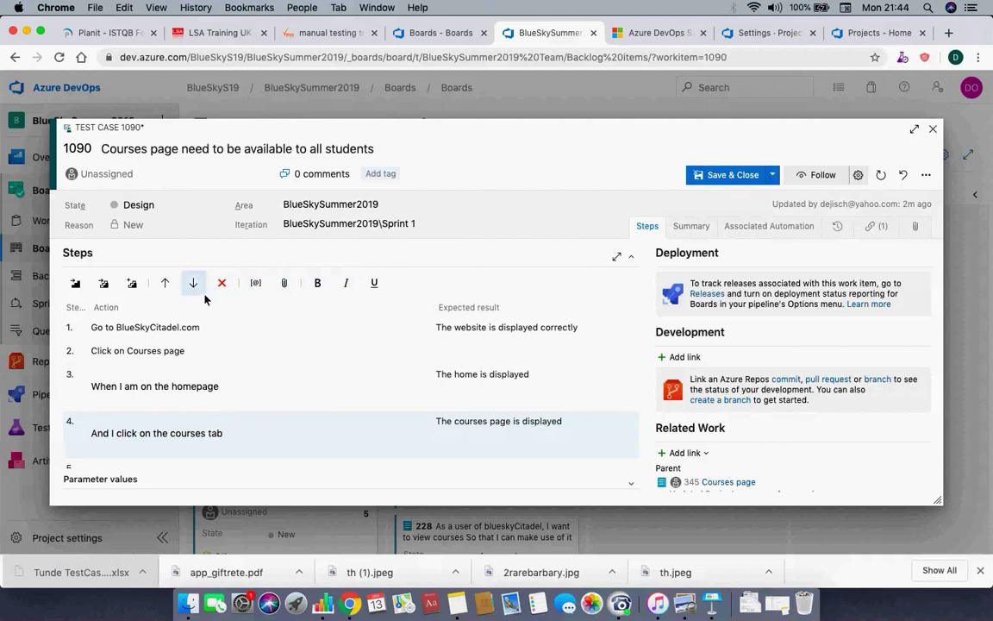
# Step: View the steps section maximized and the test case in full screen, restoring the normal size each time
pyautogui.click(617, 258)
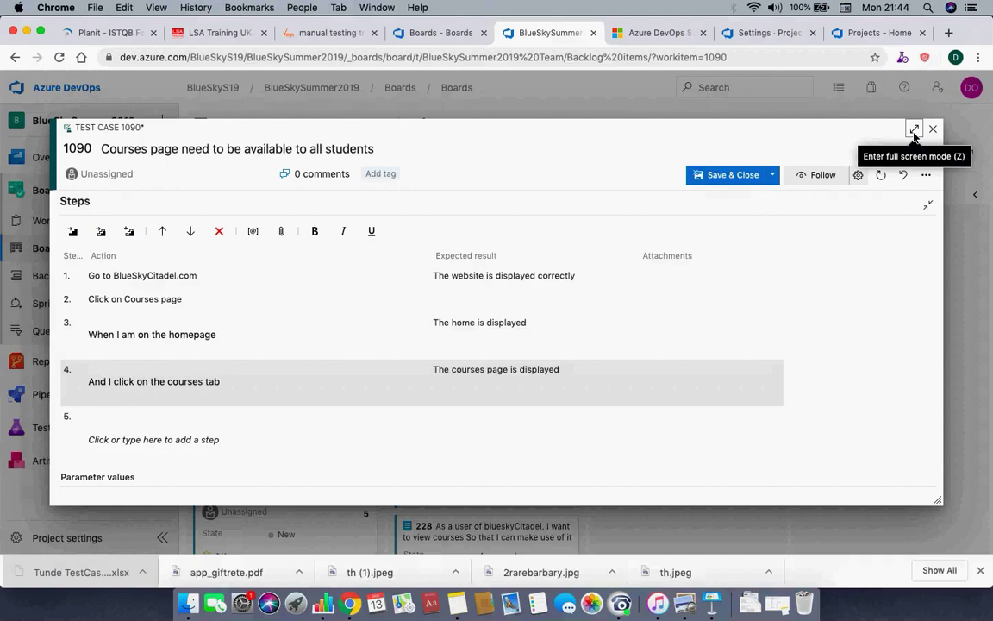
pyautogui.click(929, 208)
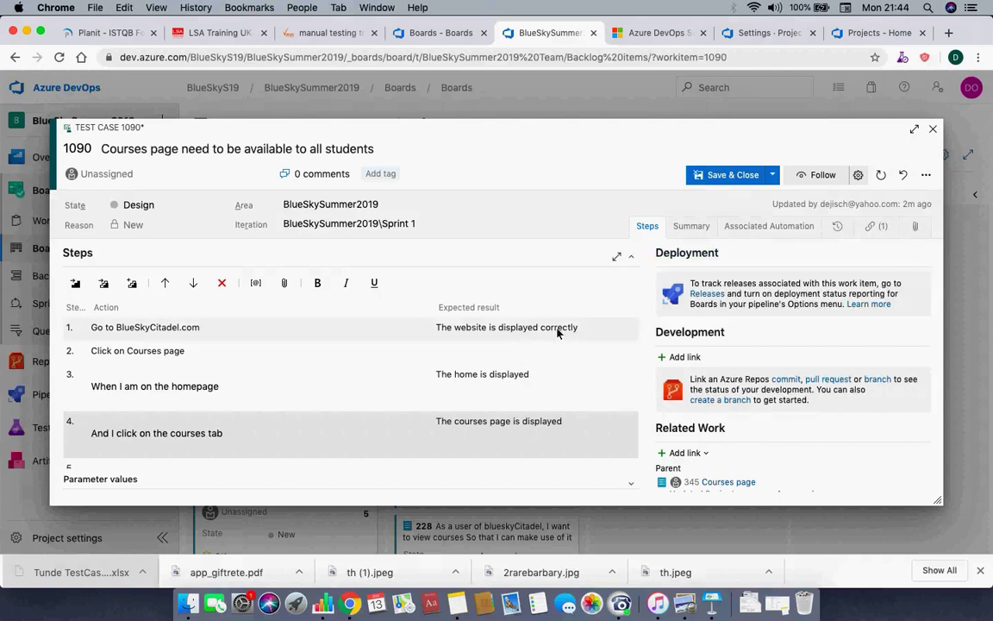
pyautogui.click(617, 259)
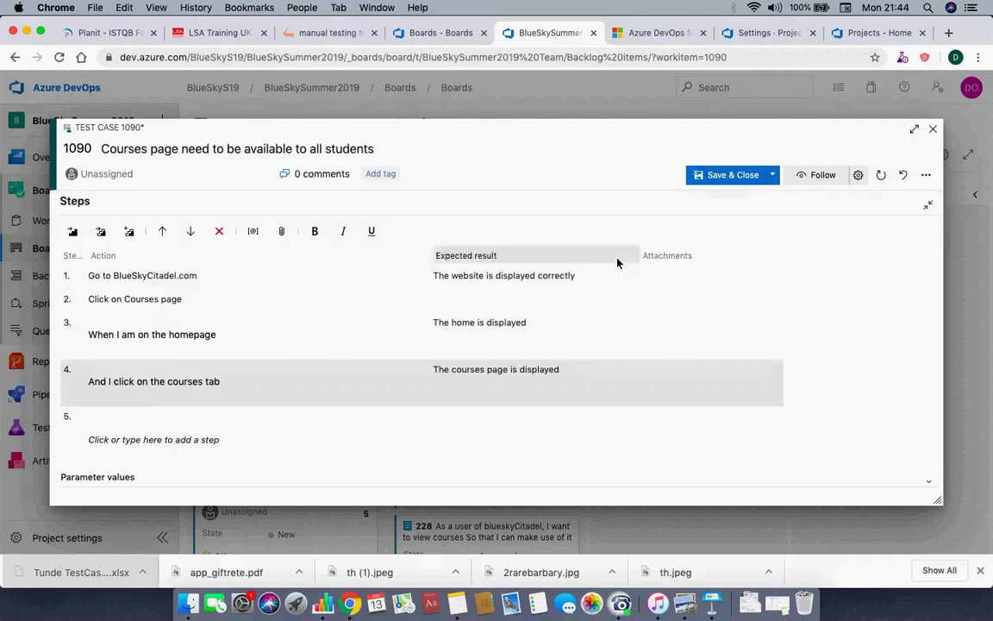
pyautogui.click(928, 205)
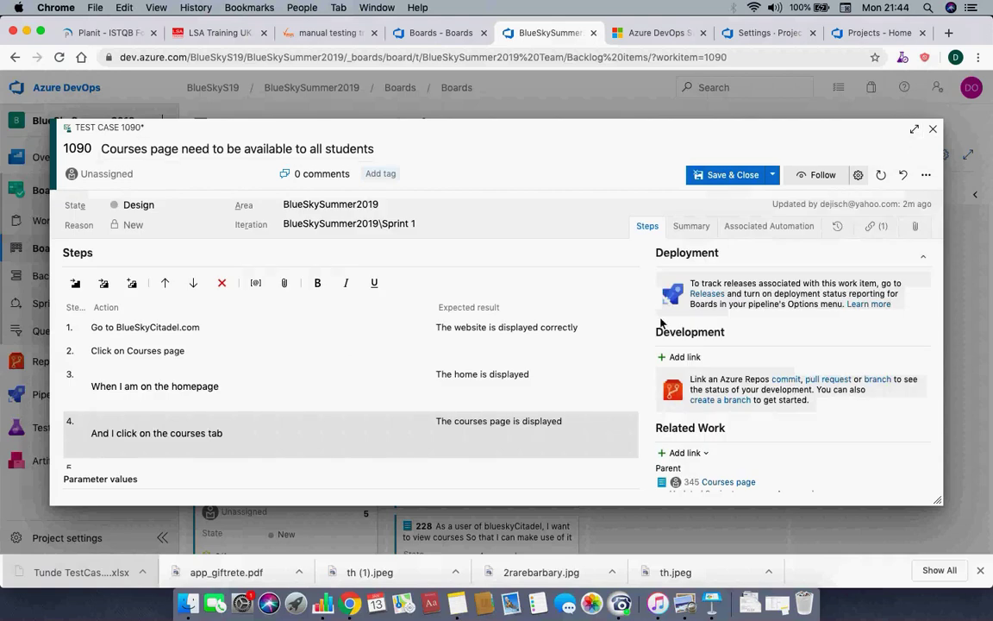
pyautogui.click(916, 130)
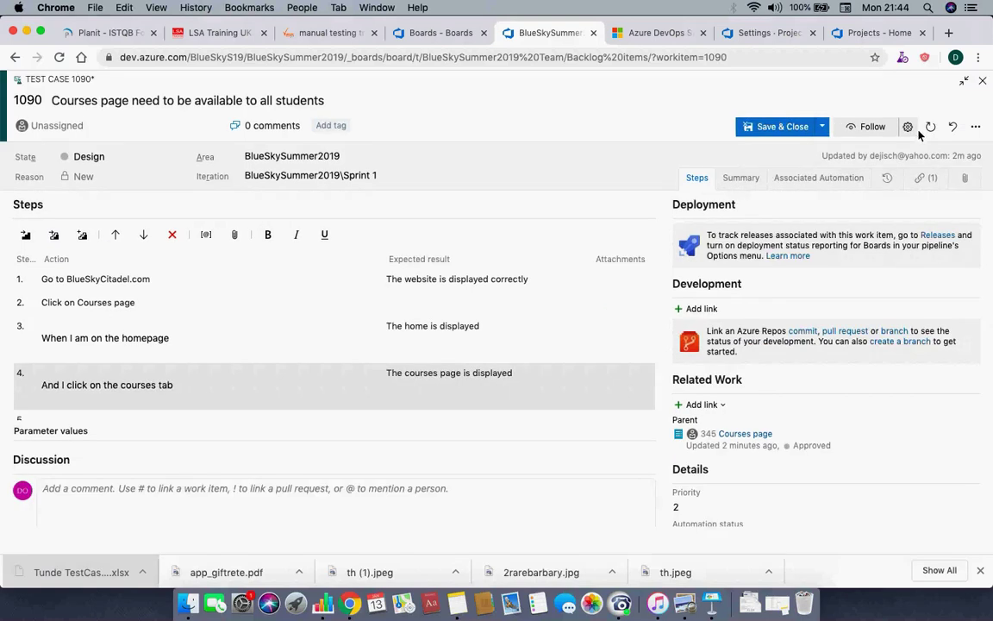
pyautogui.click(965, 82)
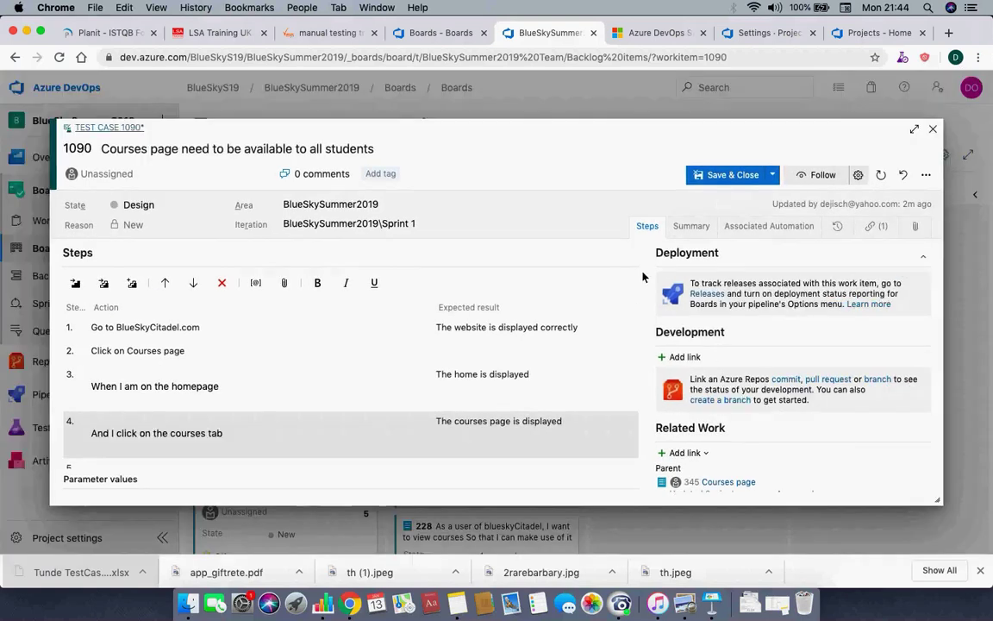
pyautogui.click(616, 258)
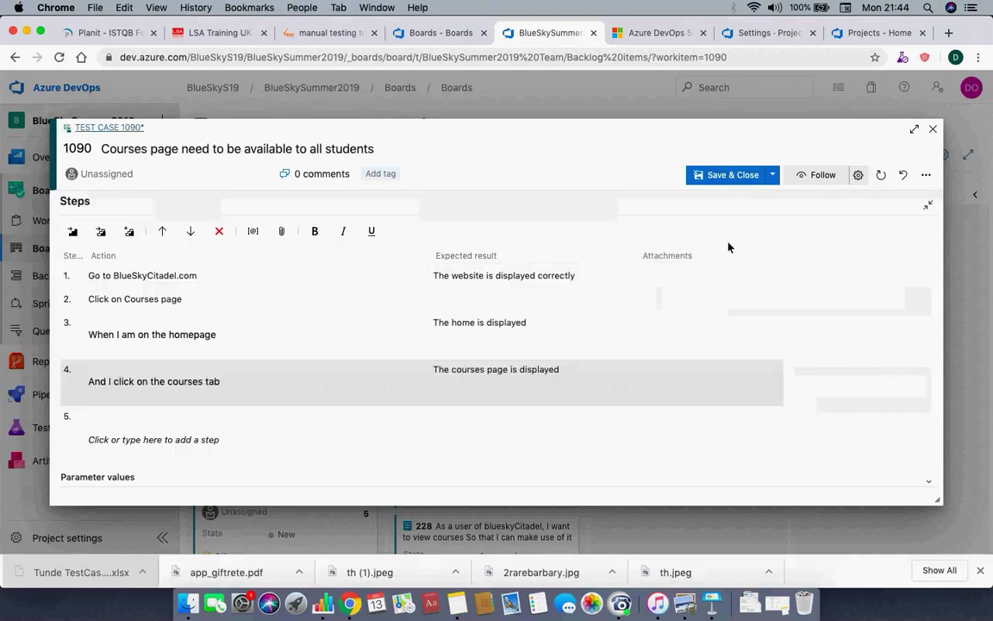
pyautogui.click(928, 206)
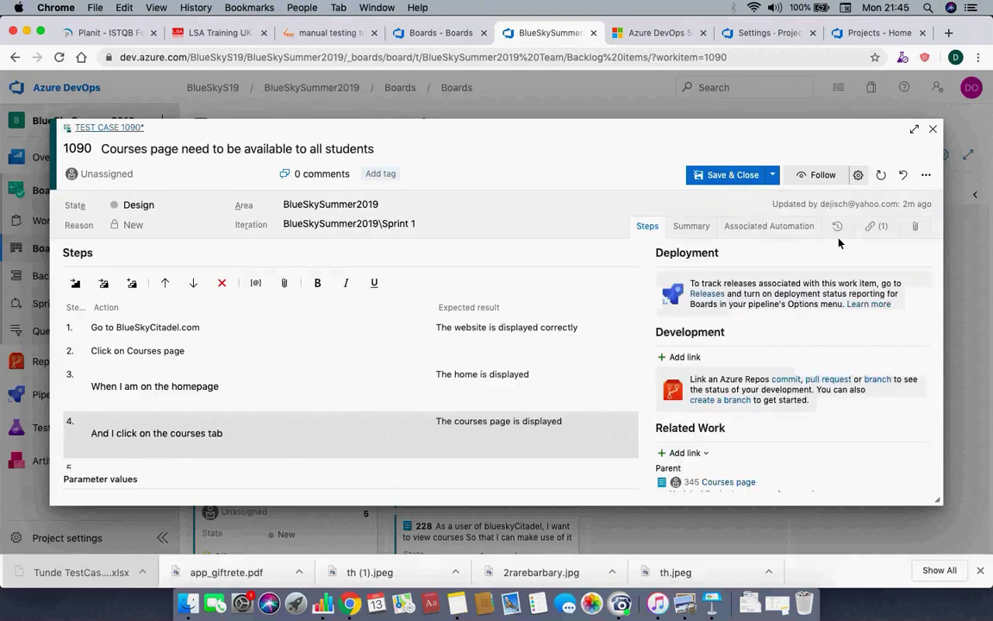
# Step: Review the test case's summary, associated automation, history, links and attachments, and save and close it
pyautogui.click(693, 226)
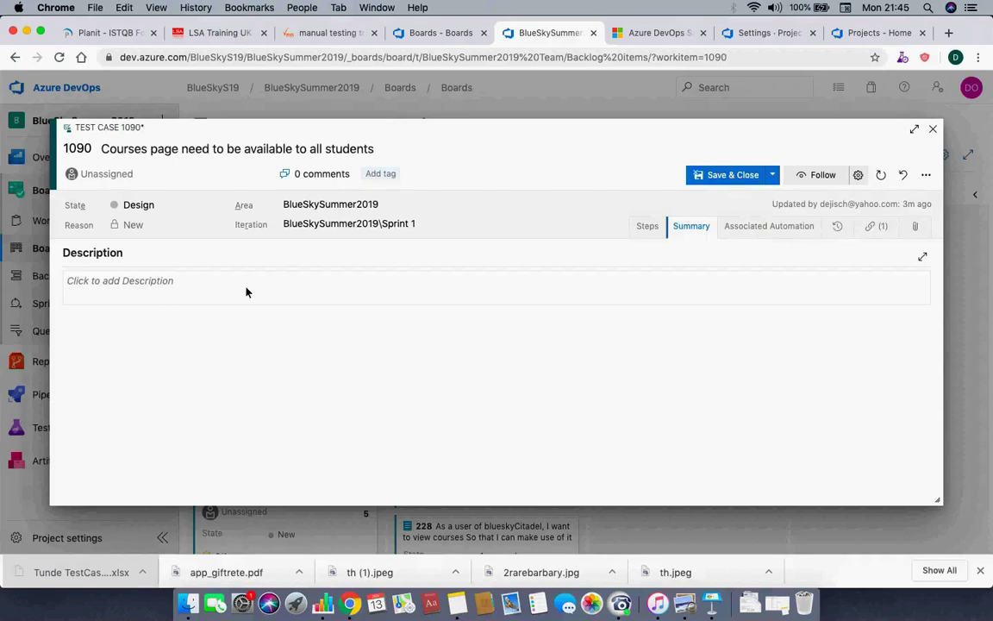
pyautogui.click(743, 226)
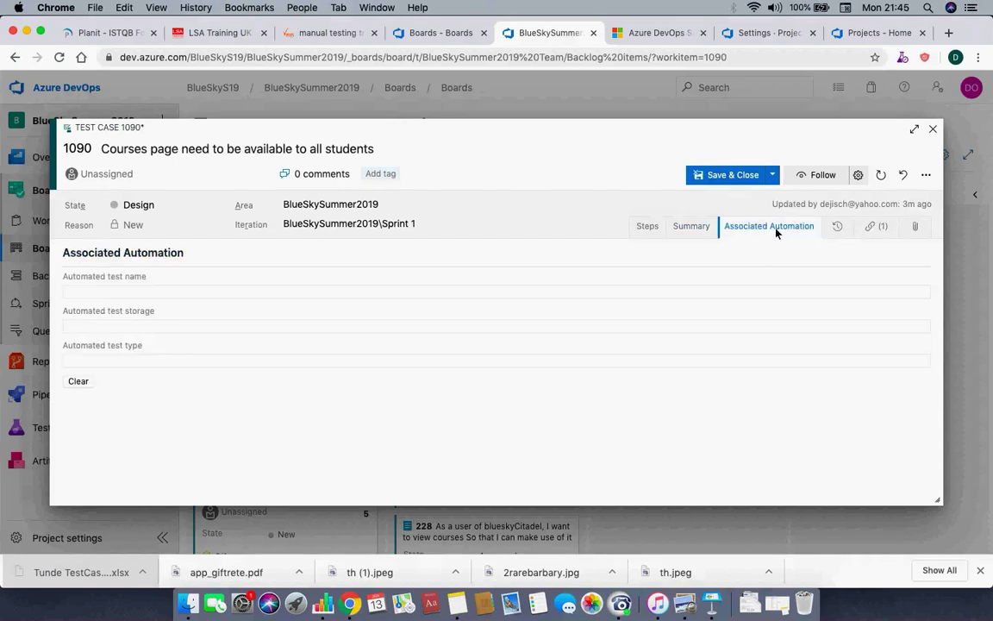
pyautogui.click(836, 230)
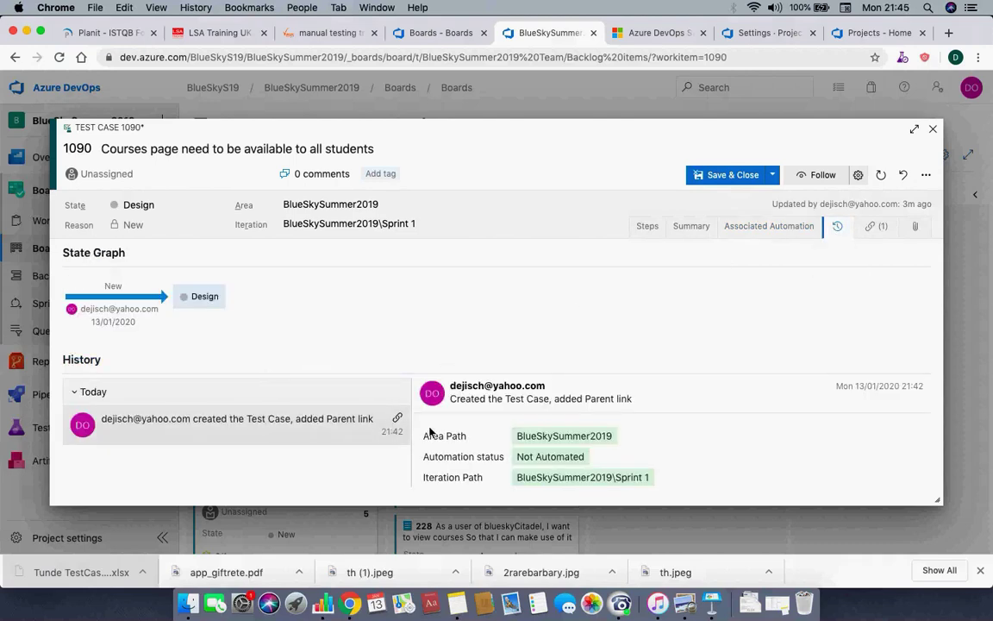
pyautogui.click(874, 229)
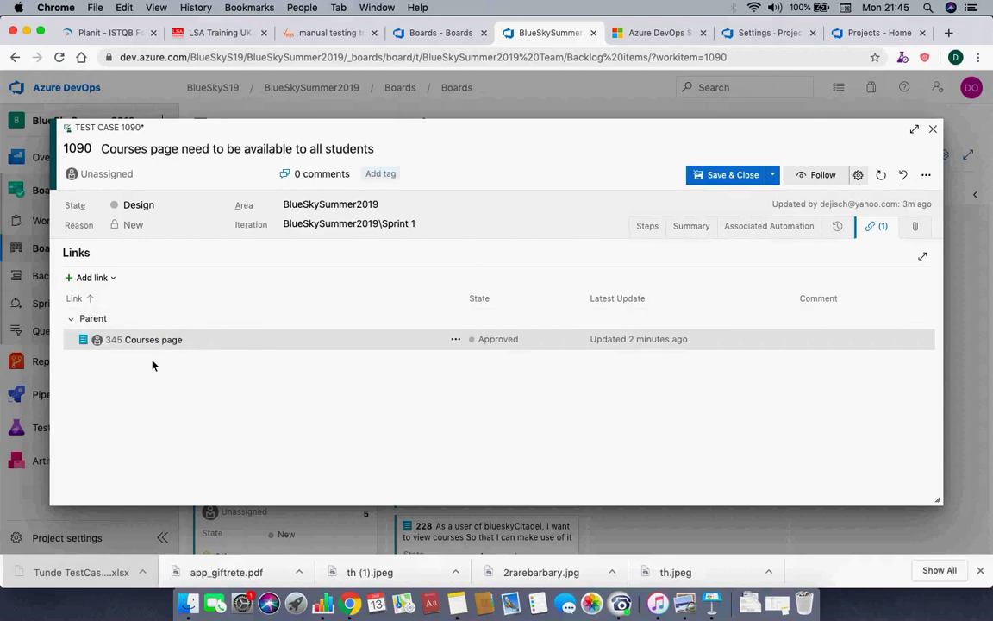
pyautogui.click(916, 227)
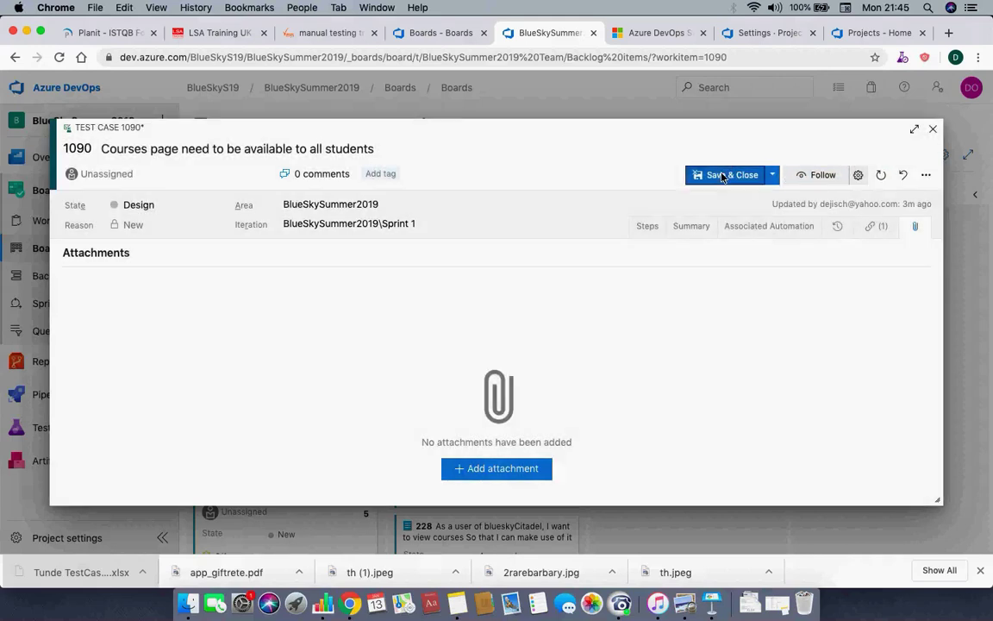
pyautogui.click(722, 176)
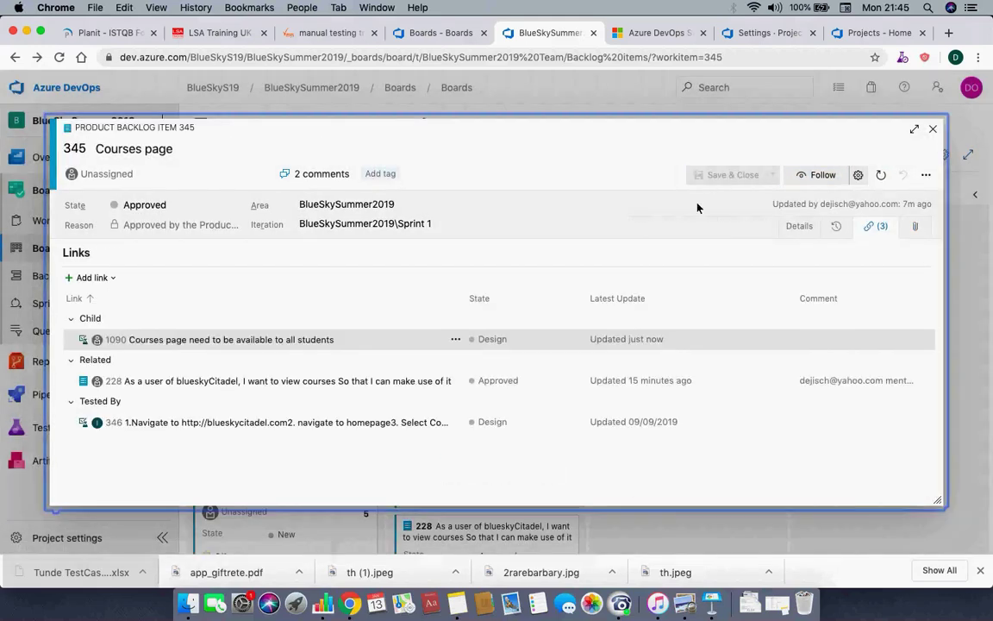
pyautogui.click(626, 611)
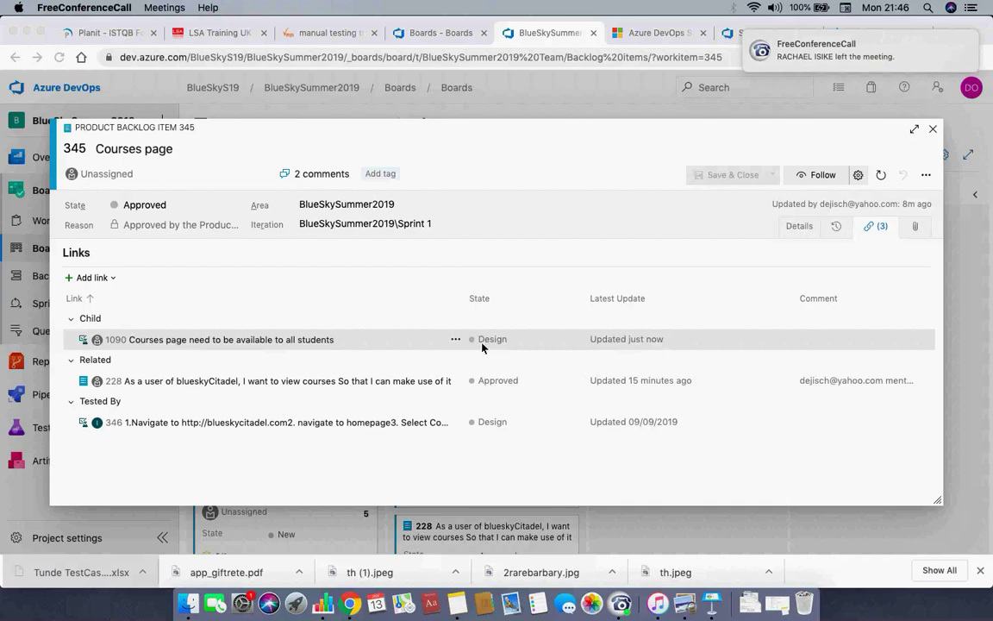
pyautogui.click(190, 296)
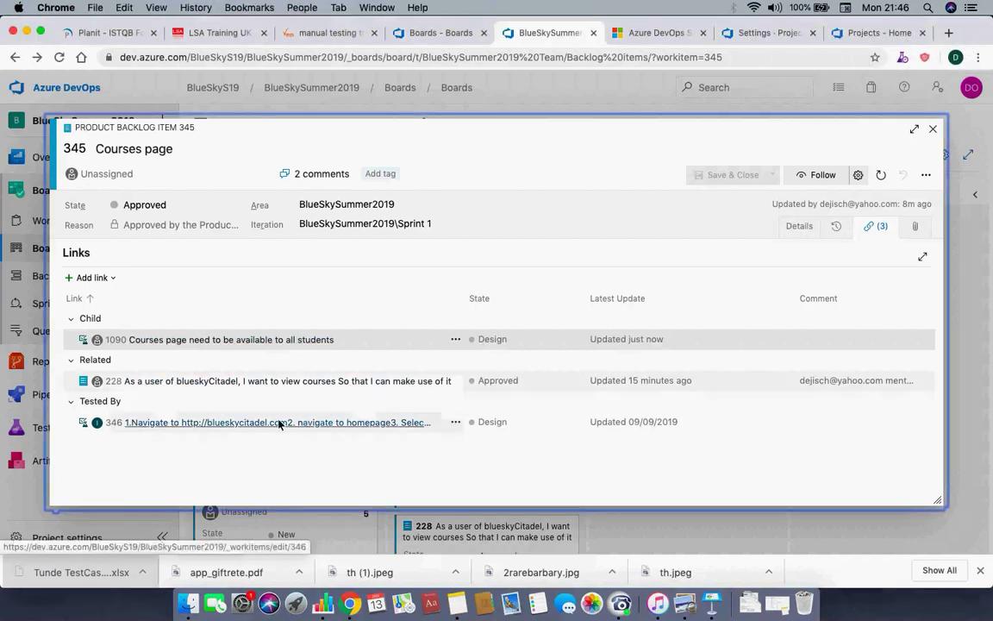
pyautogui.click(931, 131)
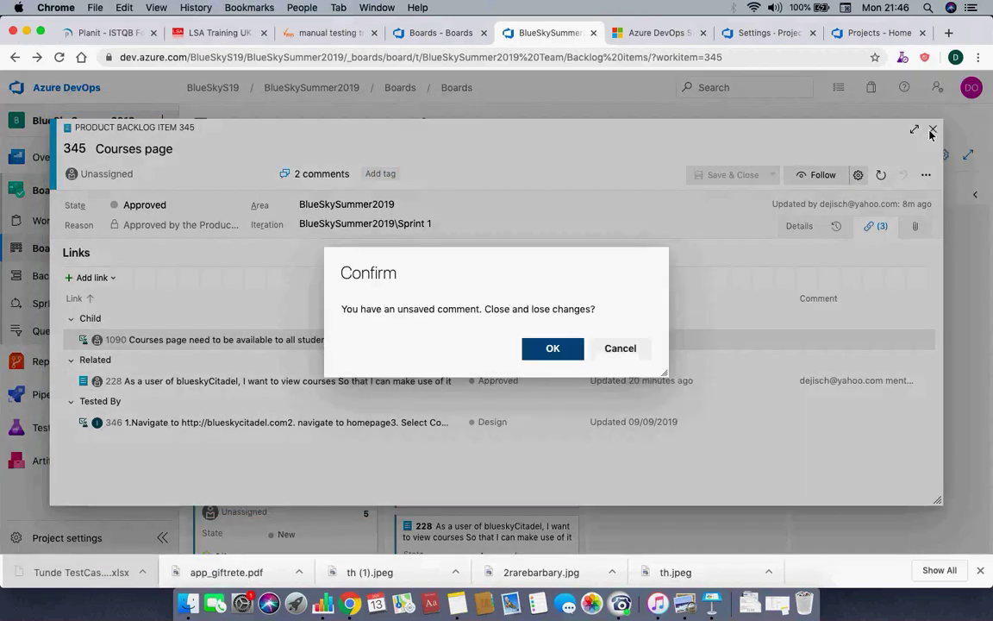
pyautogui.click(619, 350)
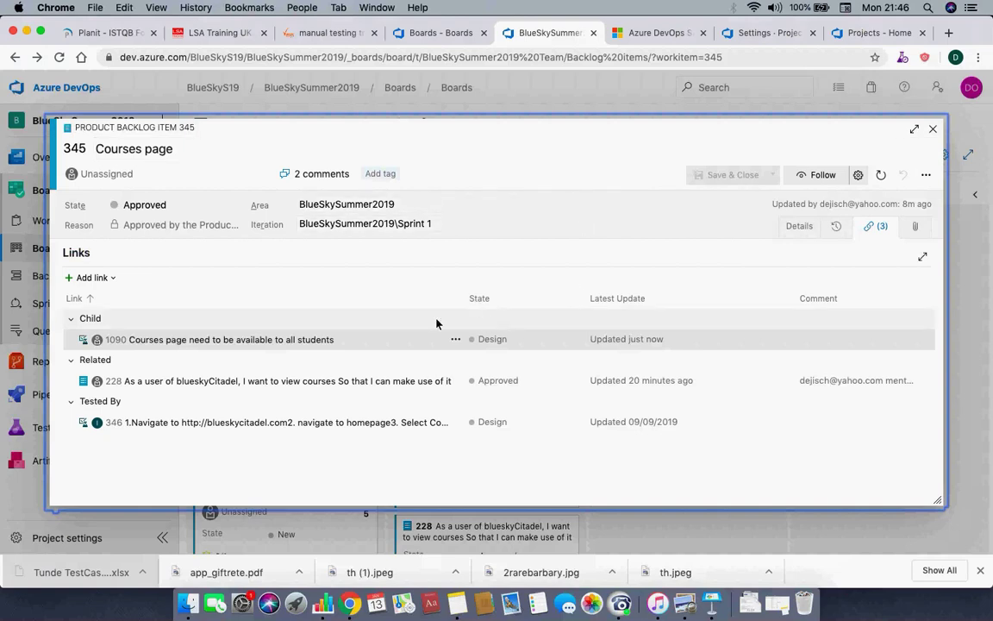
pyautogui.click(370, 297)
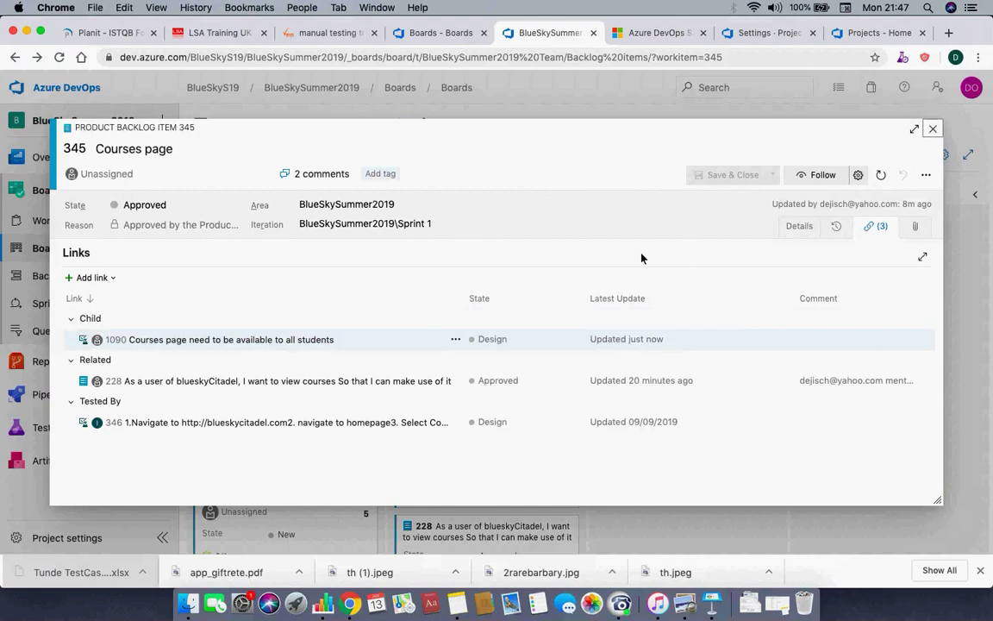
# Step: Close the Courses page backlog item, discarding its unsaved comment
pyautogui.press('Escape')
pyautogui.click(550, 353)
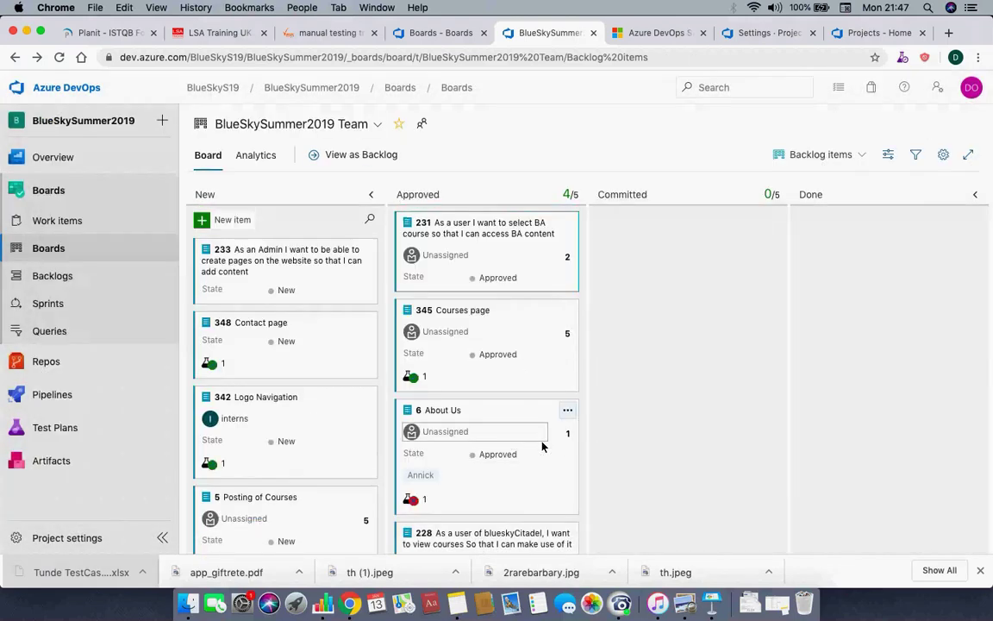
# Step: View the project's Pipelines page and its Repos files page
pyautogui.scroll(-2, 543, 446)
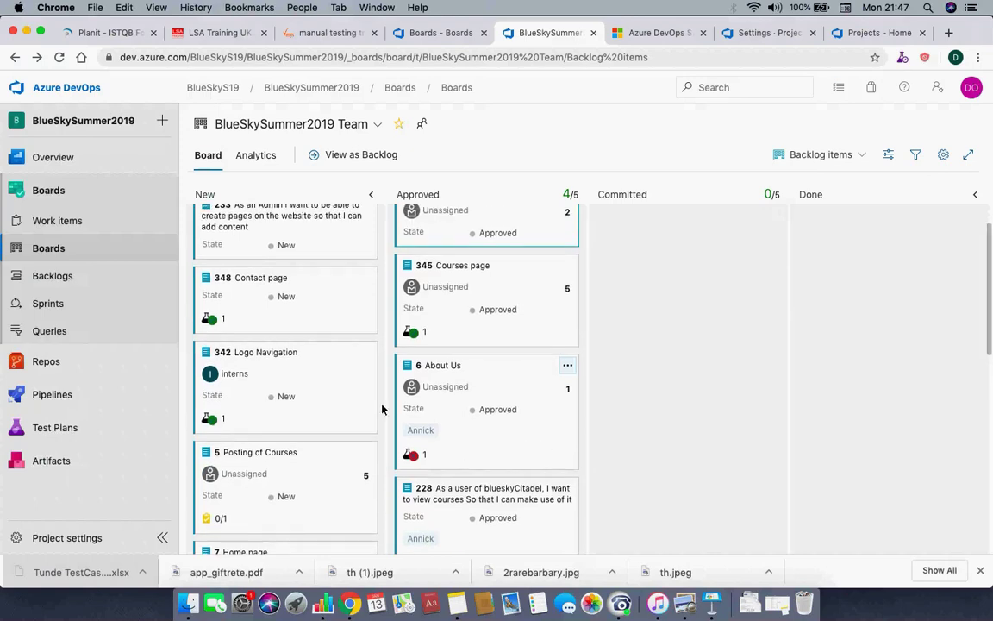
pyautogui.scroll(2, 470, 396)
pyautogui.moveTo(86, 398)
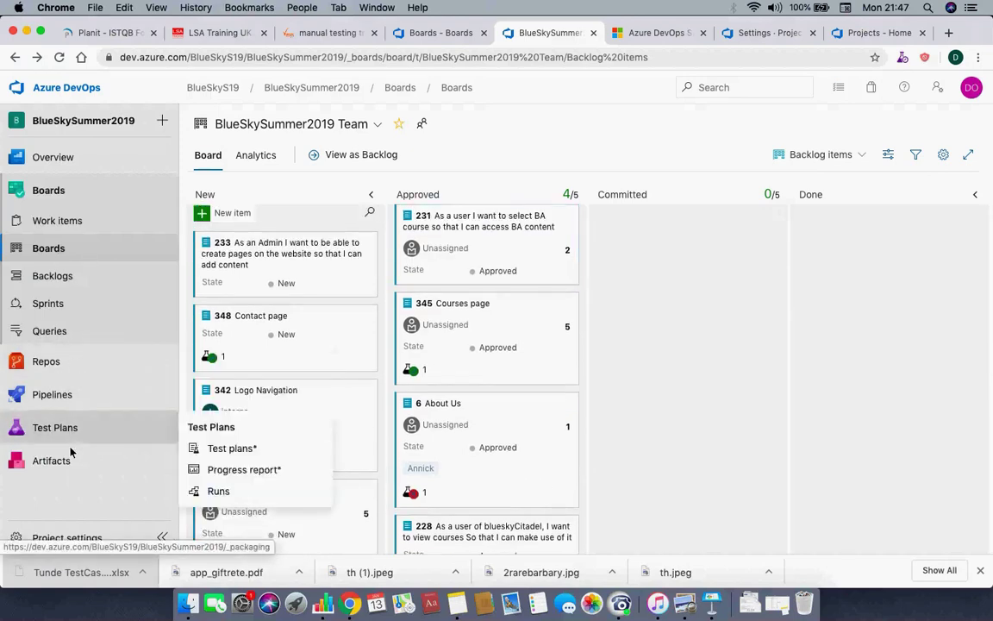
pyautogui.click(53, 395)
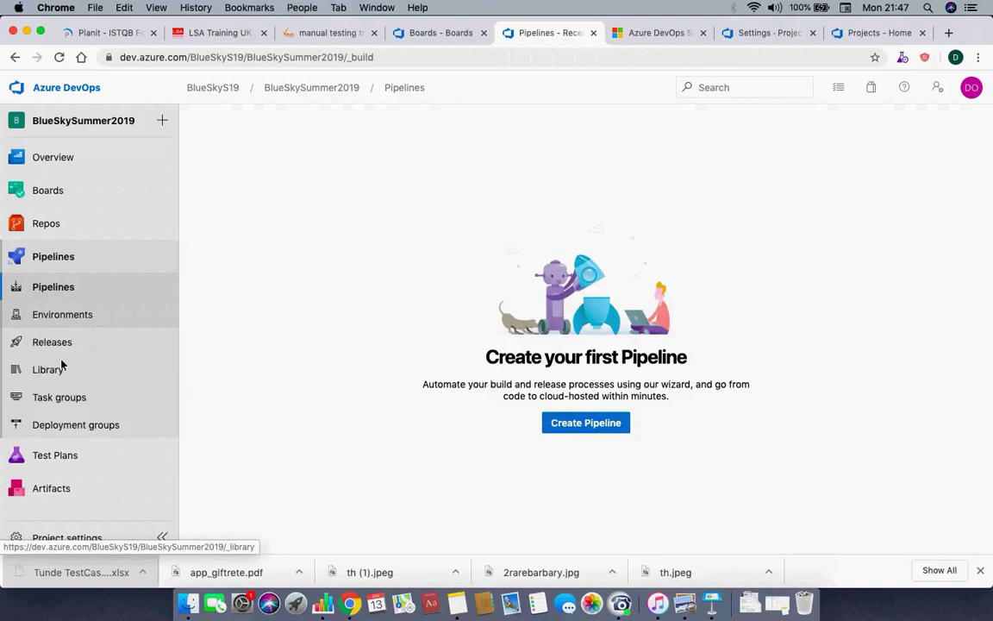
pyautogui.click(43, 223)
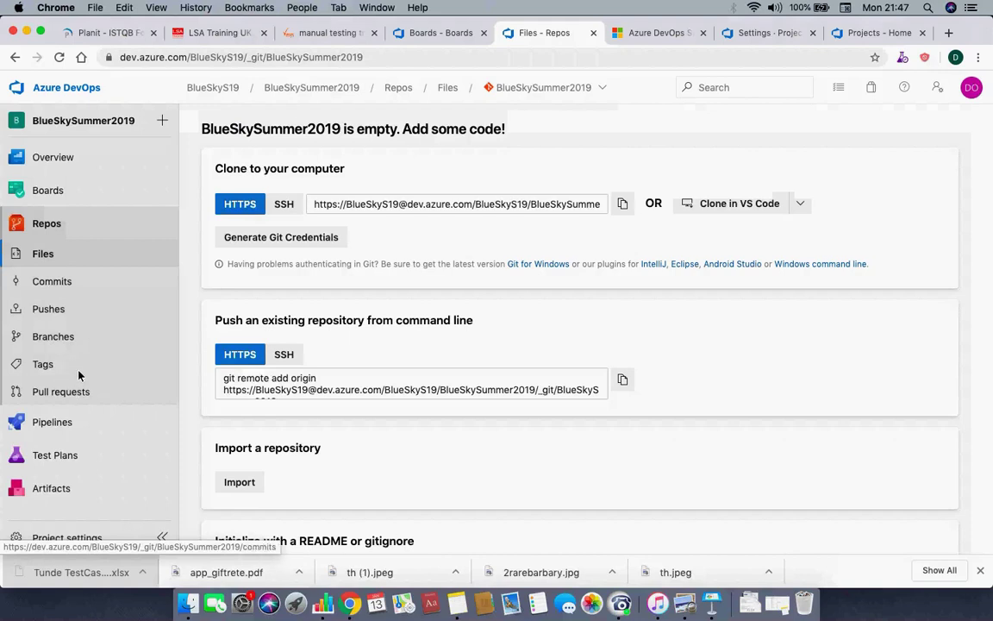
# Step: View the team backlog, its analytics and the Sprint 1 taskboard, and show the backlog as a board
pyautogui.click(37, 192)
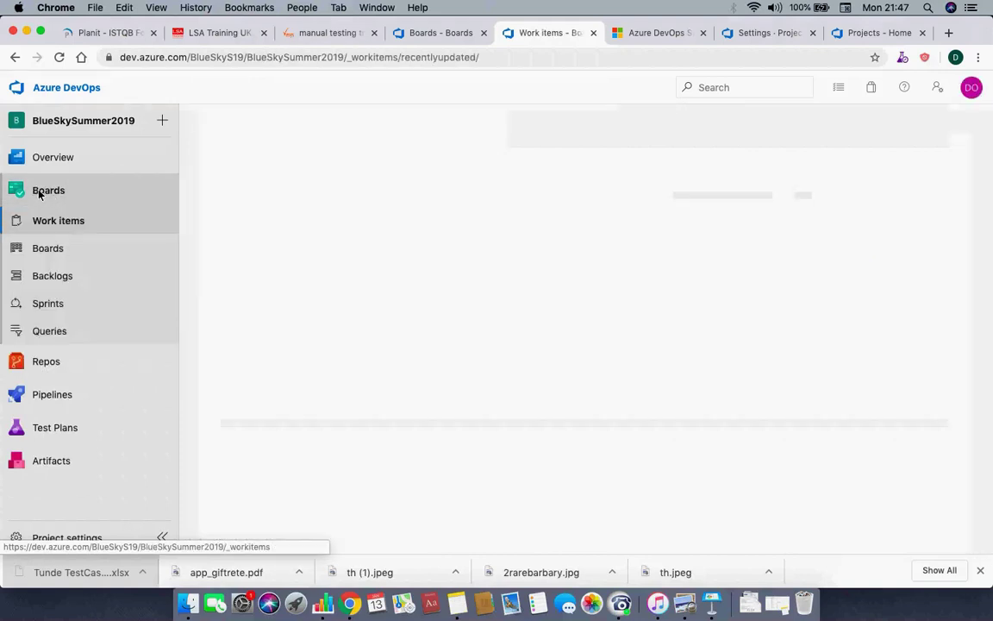
pyautogui.click(55, 277)
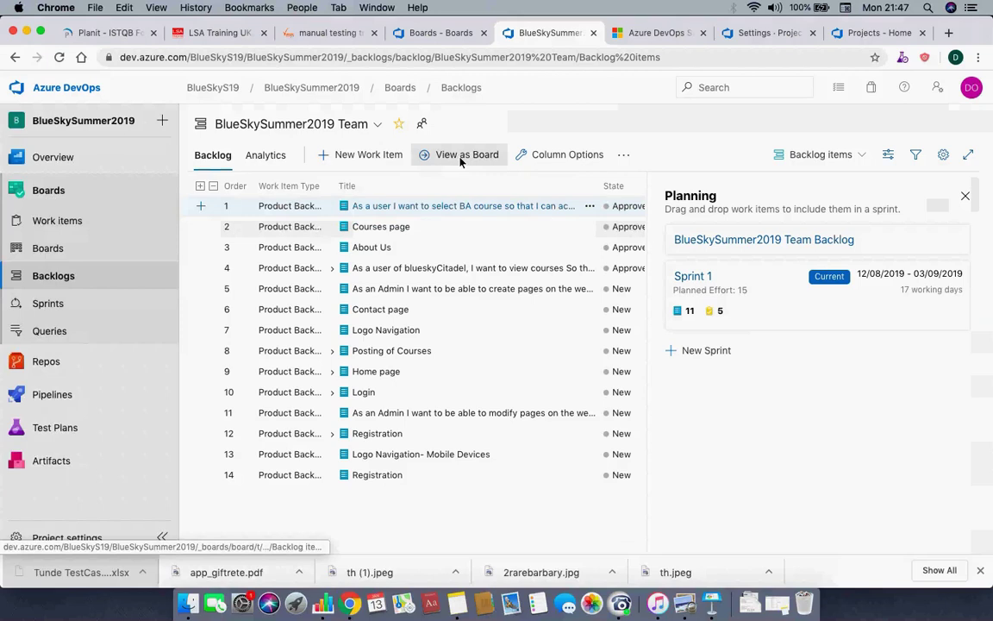
pyautogui.click(268, 157)
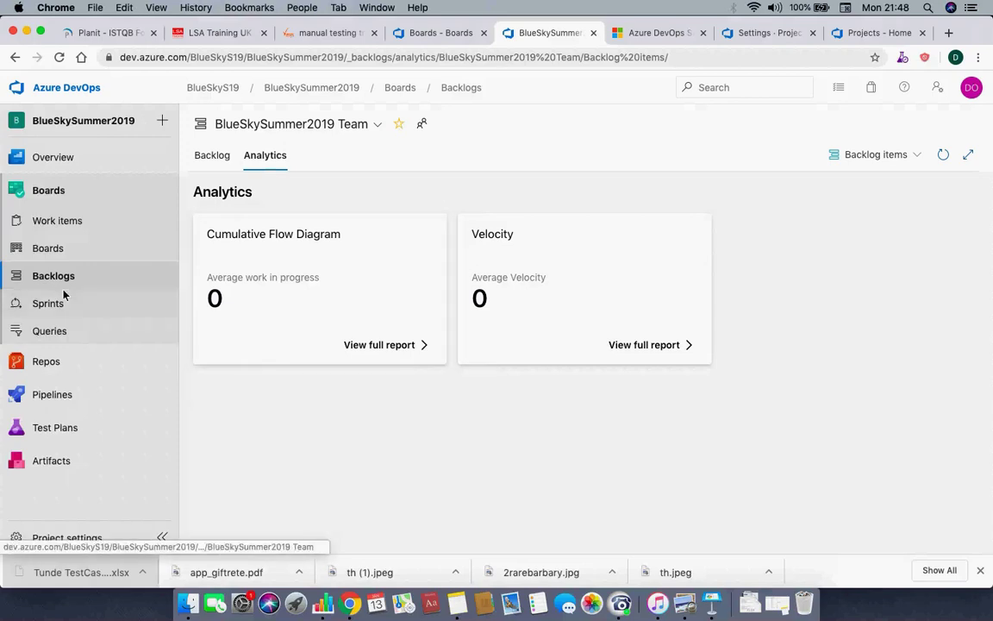
pyautogui.click(31, 304)
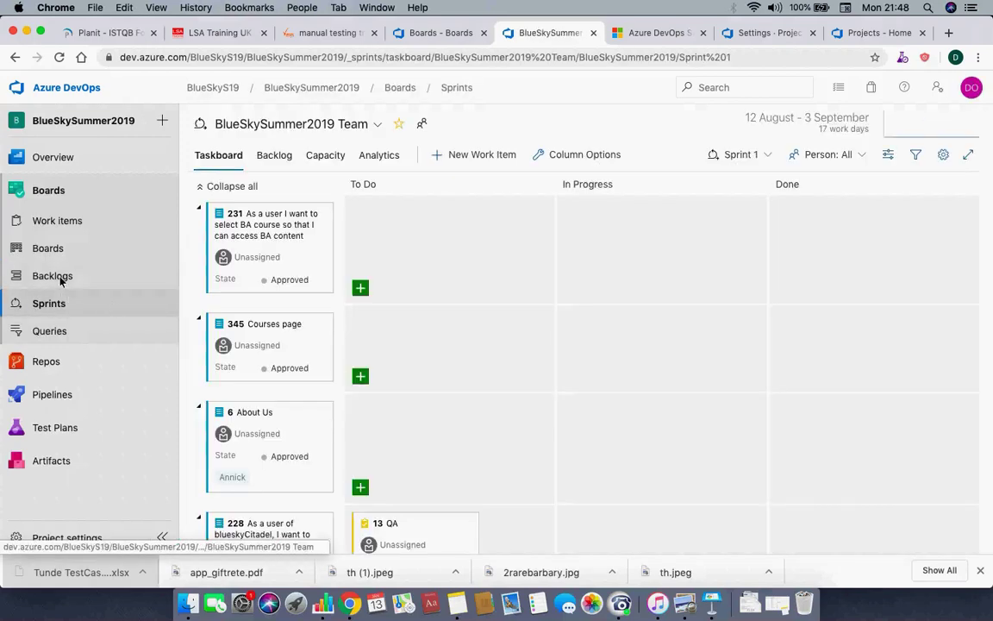
pyautogui.click(62, 276)
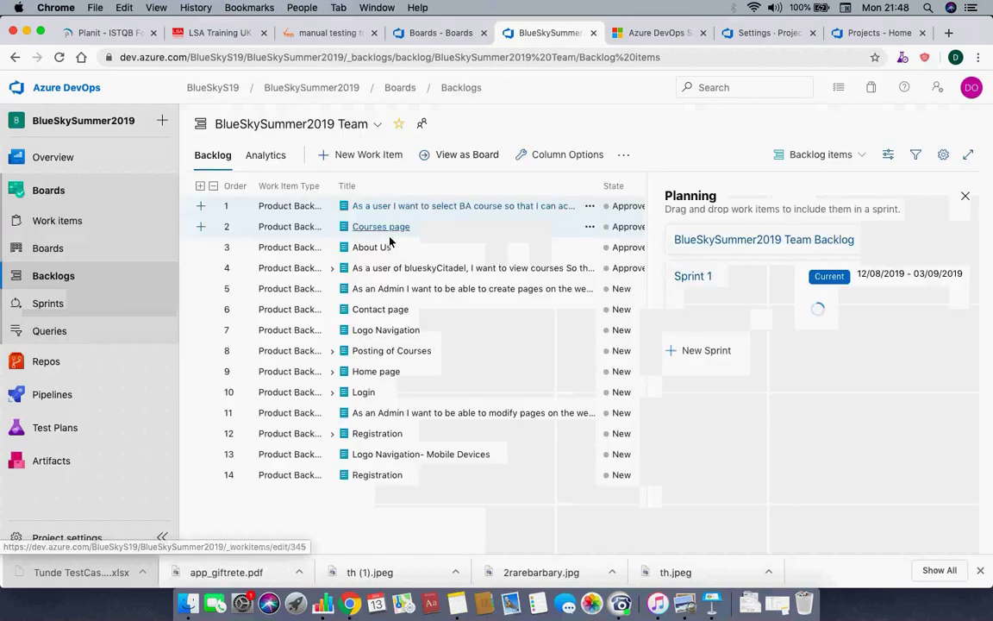
pyautogui.click(454, 162)
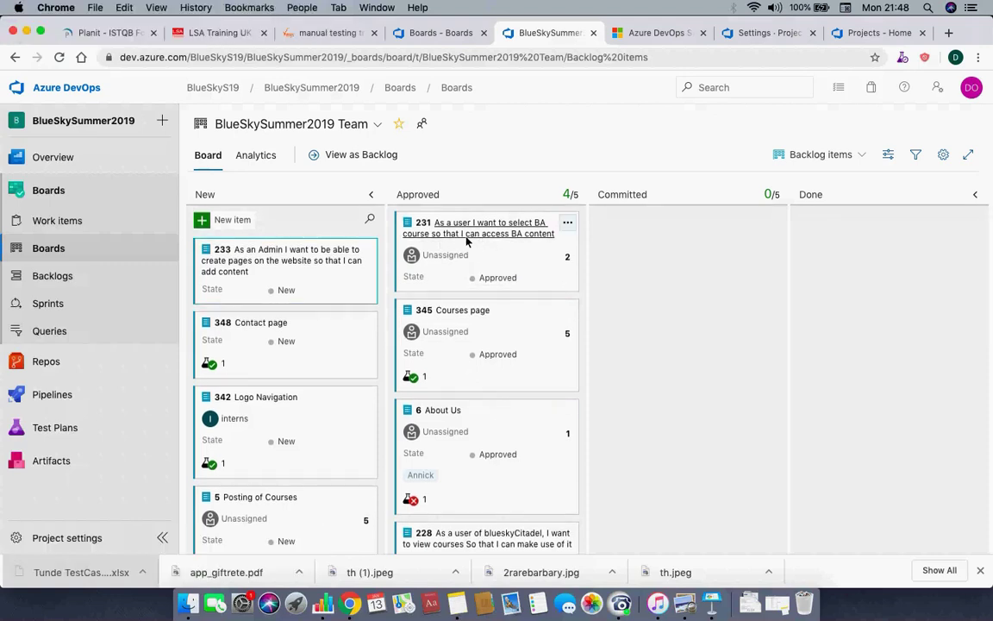
# Step: Move the backlog items 231, 345 Courses page and 6 About Us from Approved to Committed, with 231 first
pyautogui.moveTo(501, 230); pyautogui.dragTo(643, 255)
pyautogui.moveTo(509, 244); pyautogui.dragTo(677, 302)
pyautogui.moveTo(549, 277); pyautogui.dragTo(742, 407)
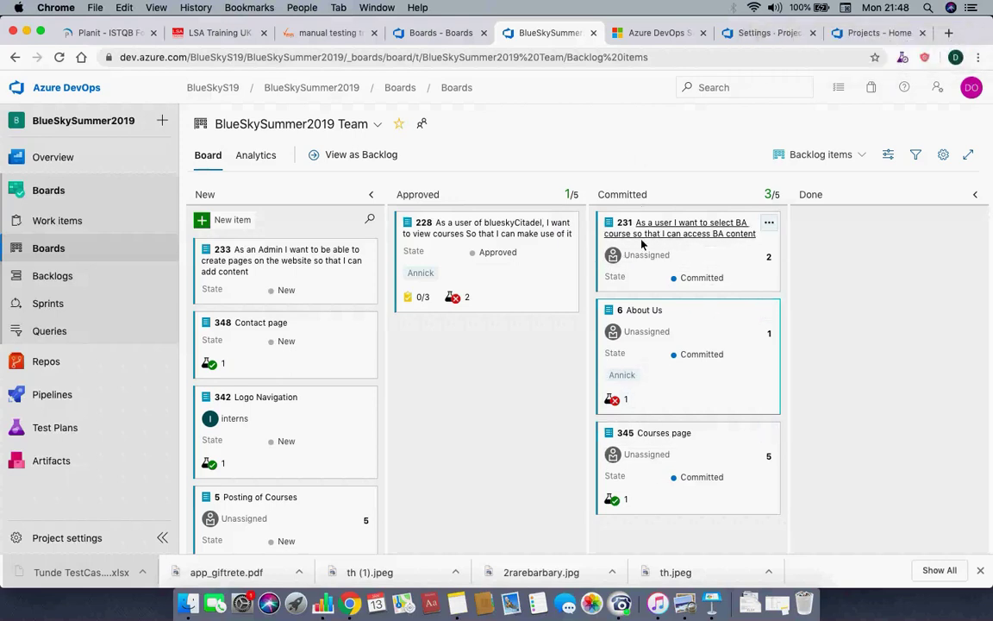
pyautogui.moveTo(662, 243)
pyautogui.mouseDown()
pyautogui.moveTo(733, 242)
pyautogui.moveTo(667, 226)
pyautogui.mouseUp()
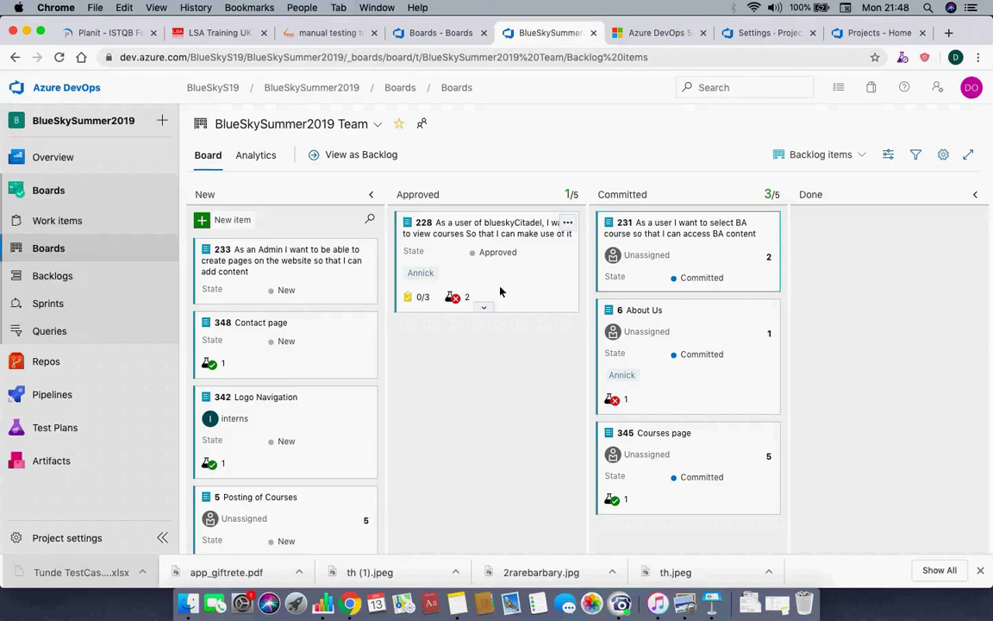
pyautogui.click(945, 157)
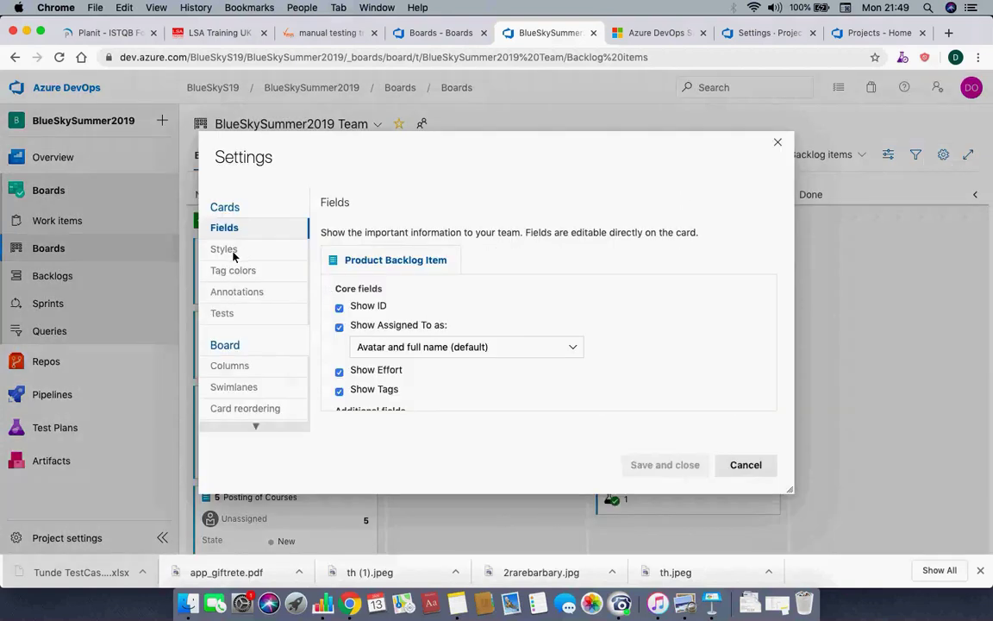
pyautogui.click(243, 372)
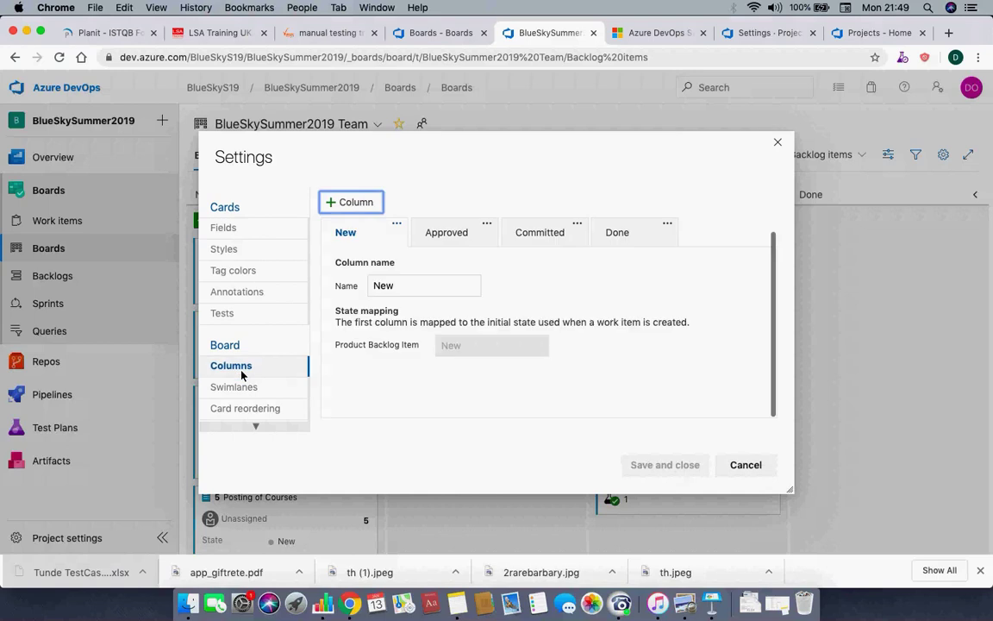
pyautogui.click(423, 293)
pyautogui.write('Dev Done')
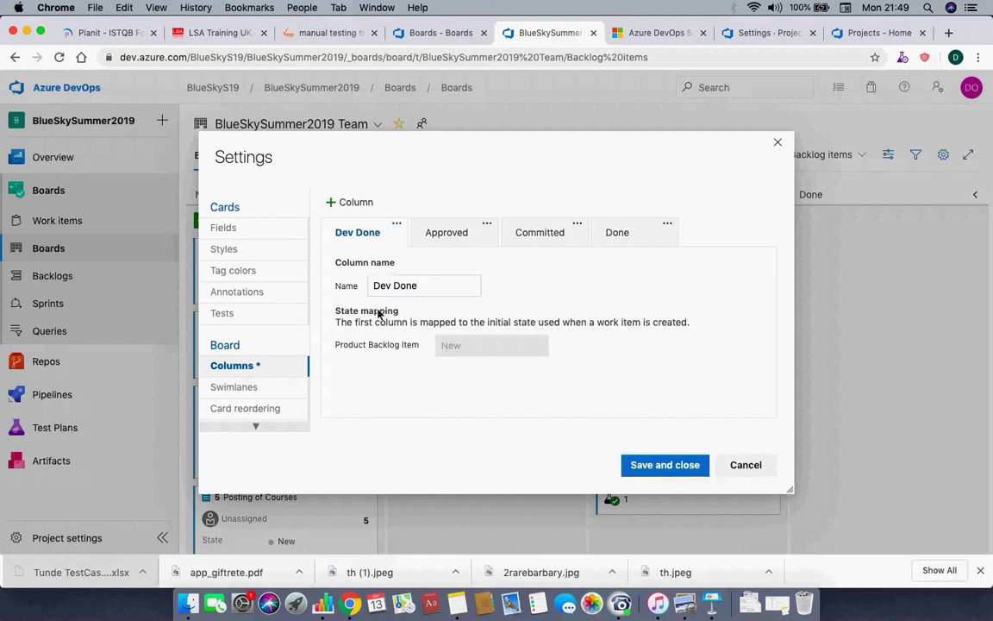
pyautogui.click(369, 250)
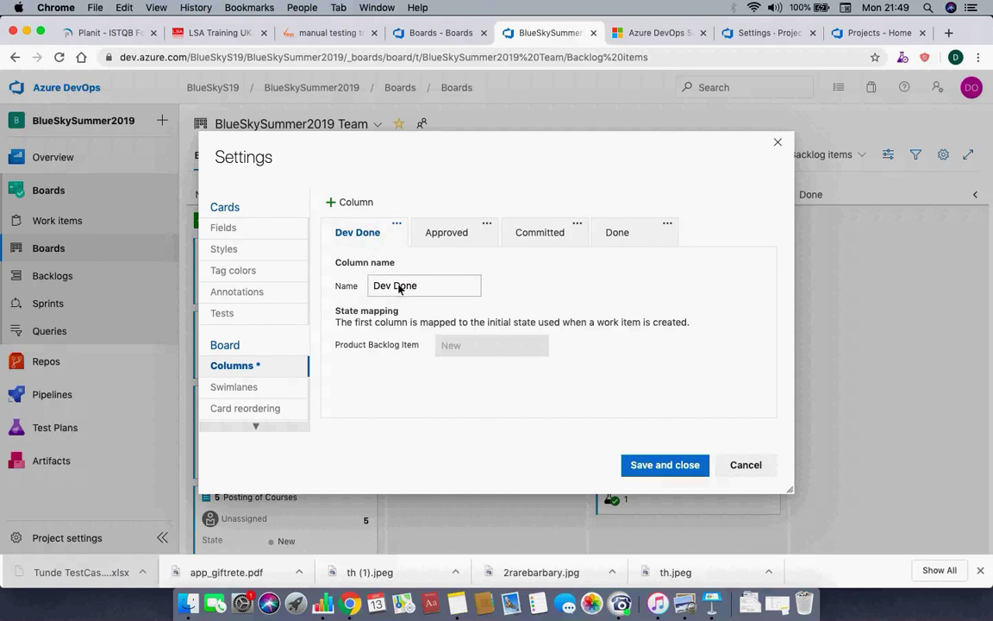
pyautogui.moveTo(417, 286); pyautogui.dragTo(372, 285)
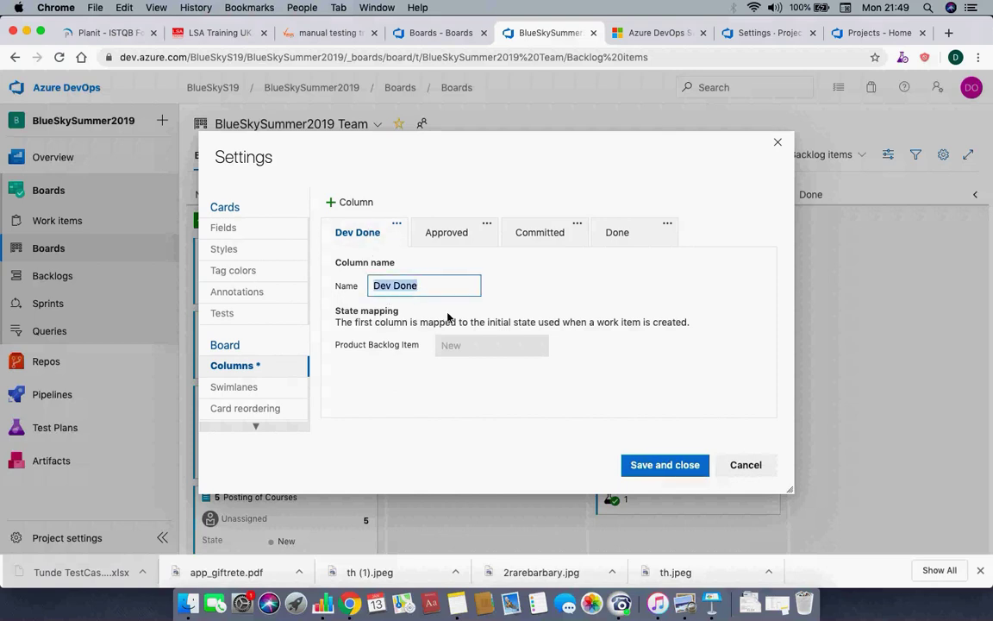
pyautogui.click(763, 470)
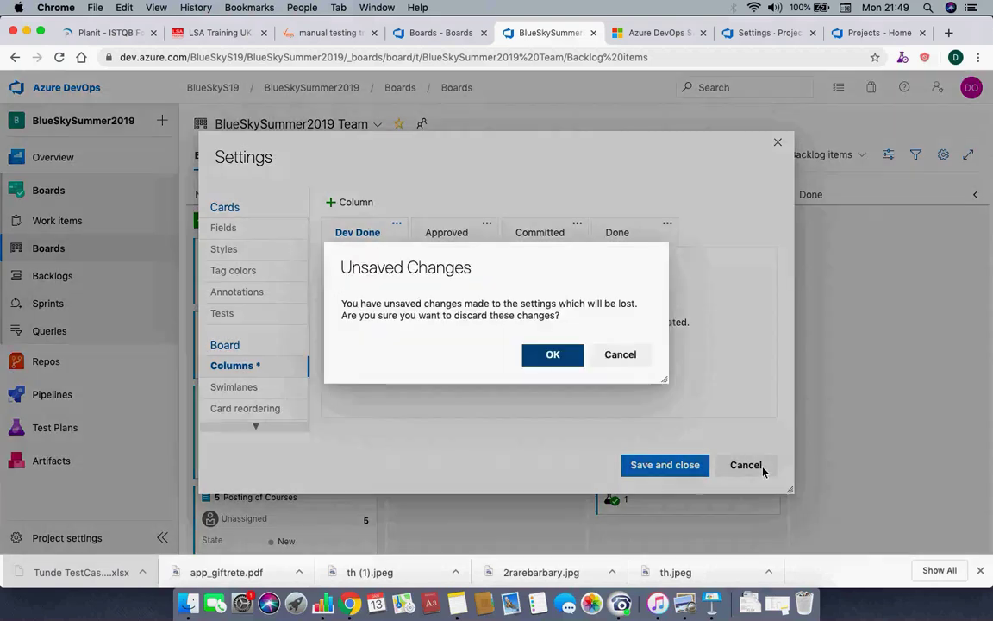
pyautogui.click(562, 354)
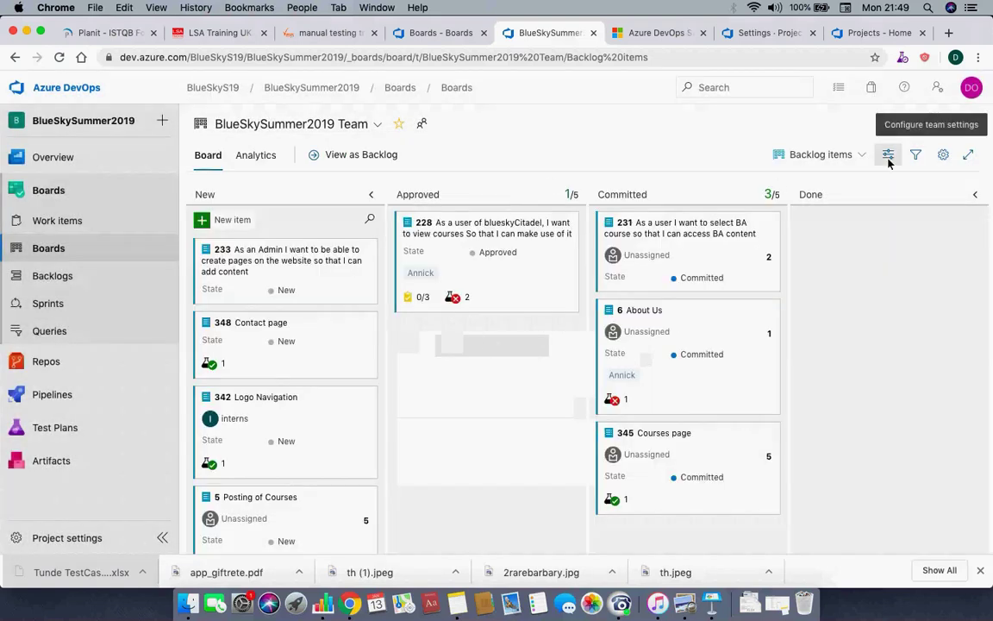
# Step: Add a board column named "In Dev" after New and map its product backlog item state to Committed
pyautogui.click(942, 155)
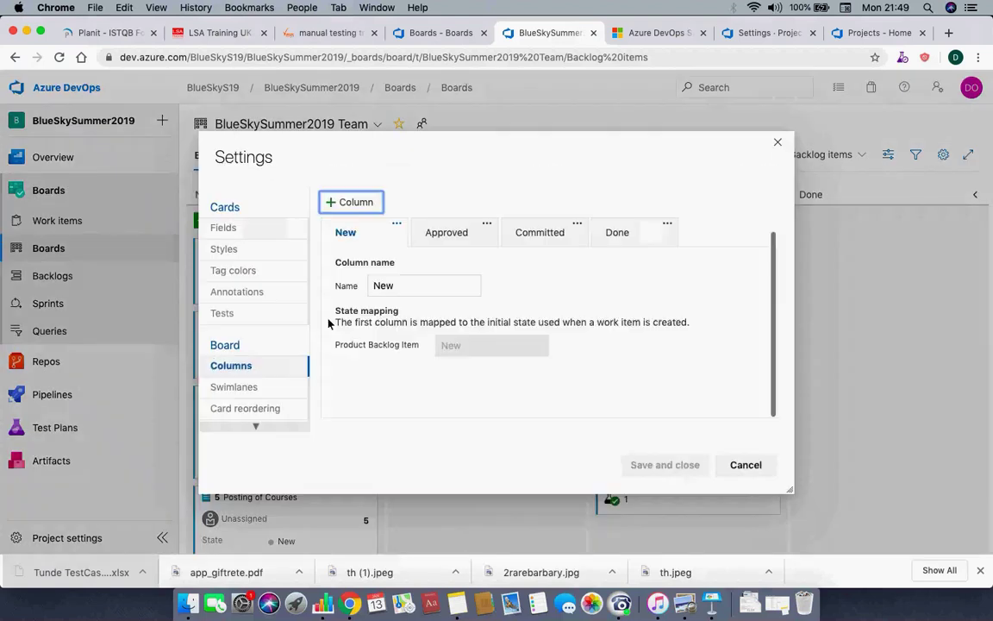
pyautogui.click(342, 203)
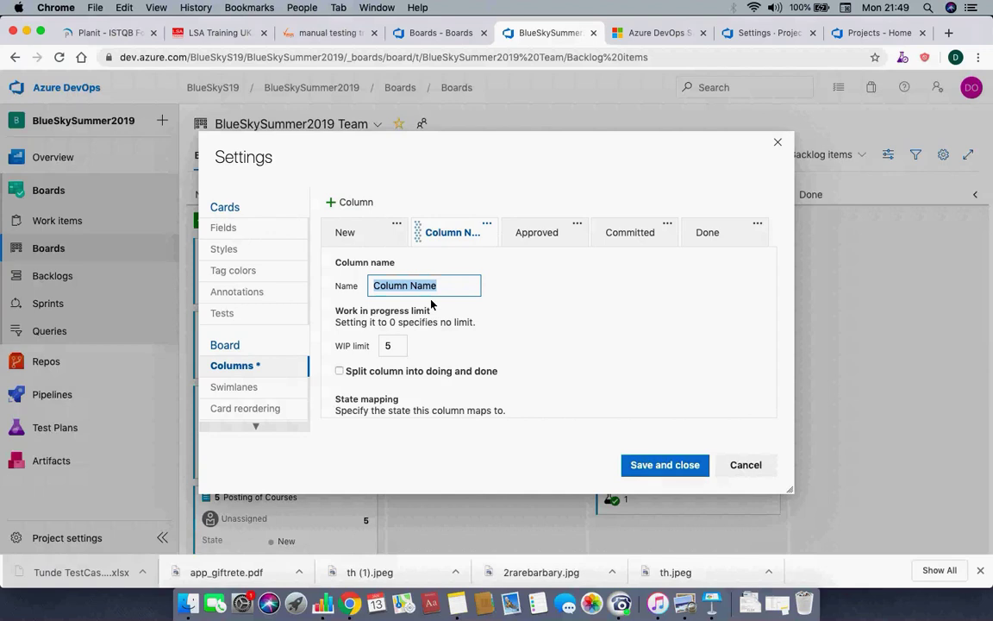
pyautogui.write('In Dev')
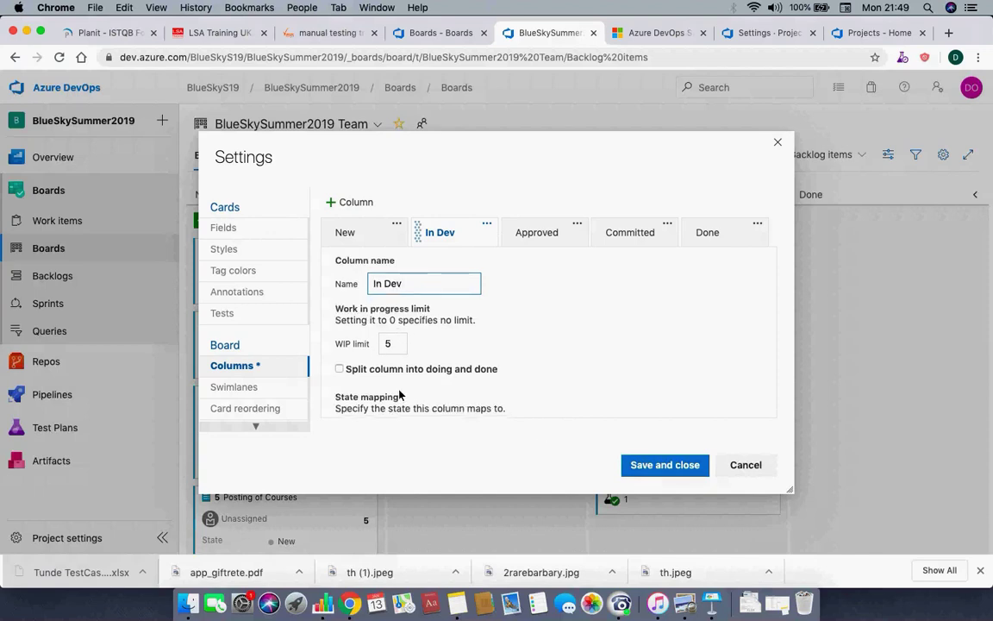
pyautogui.scroll(-2, 401, 388)
pyautogui.click(472, 349)
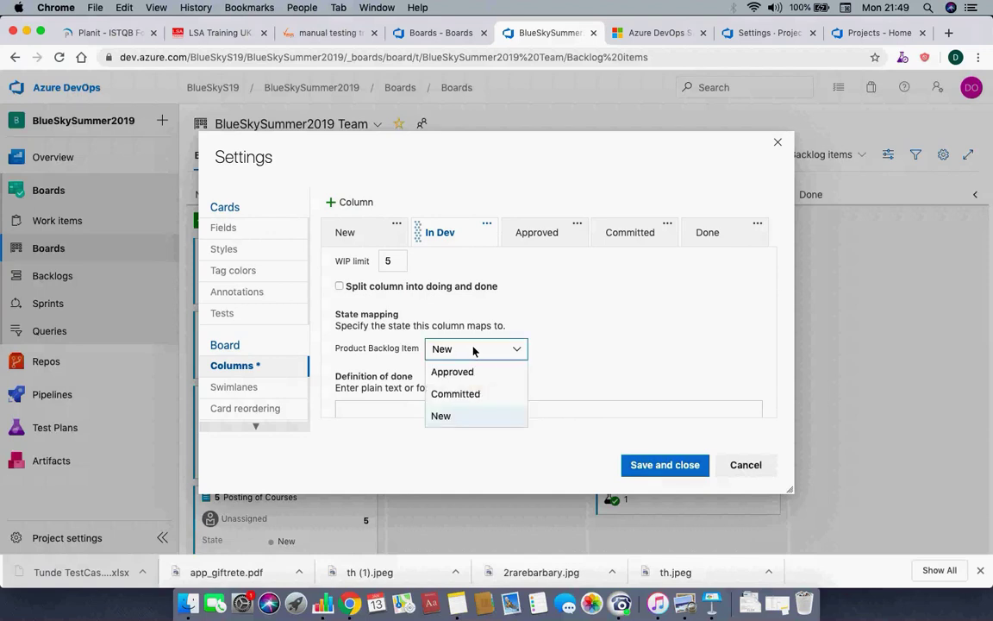
pyautogui.click(455, 394)
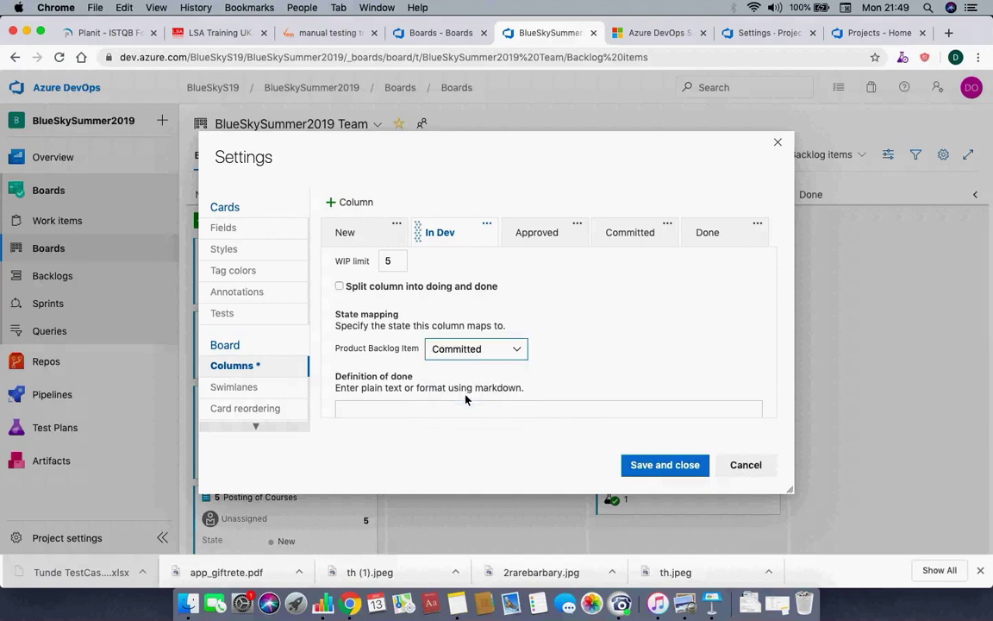
pyautogui.scroll(-1, 556, 337)
pyautogui.scroll(3, 556, 337)
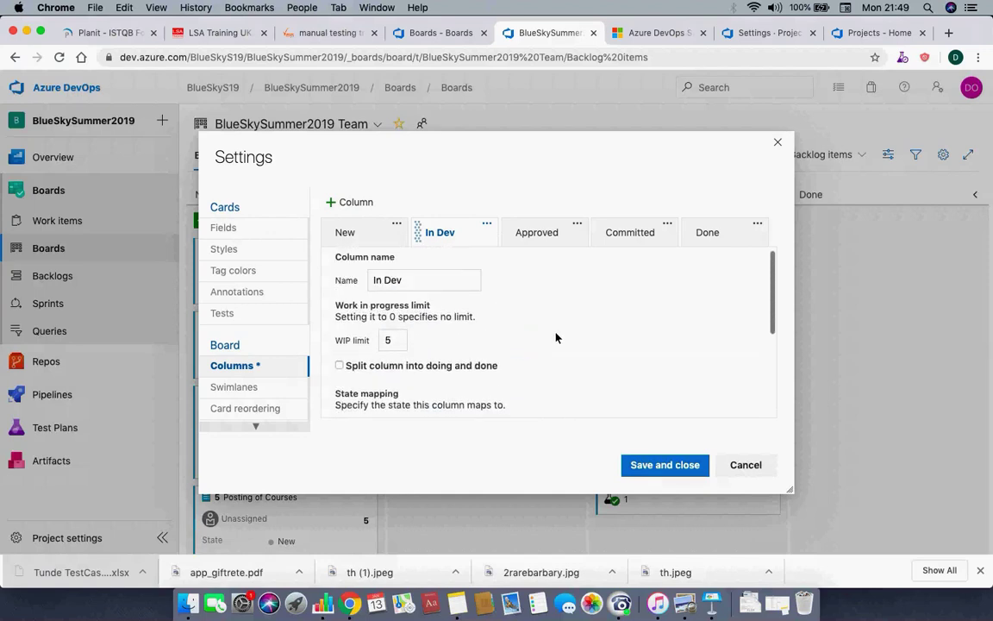
# Step: Add a board column named "Dev Done" after New and map its product backlog item state to Committed
pyautogui.click(350, 204)
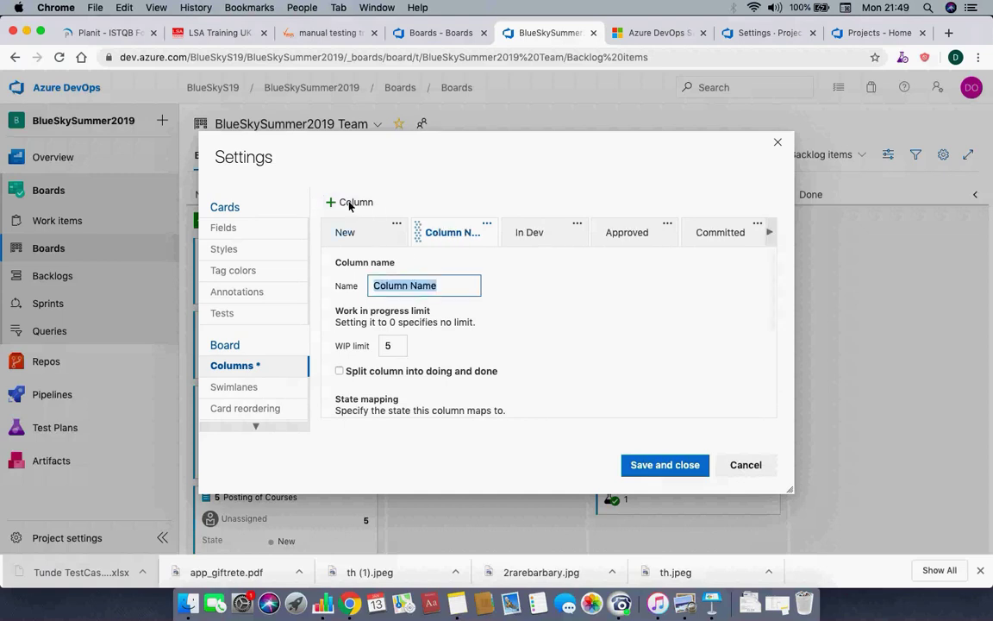
pyautogui.write('Dev')
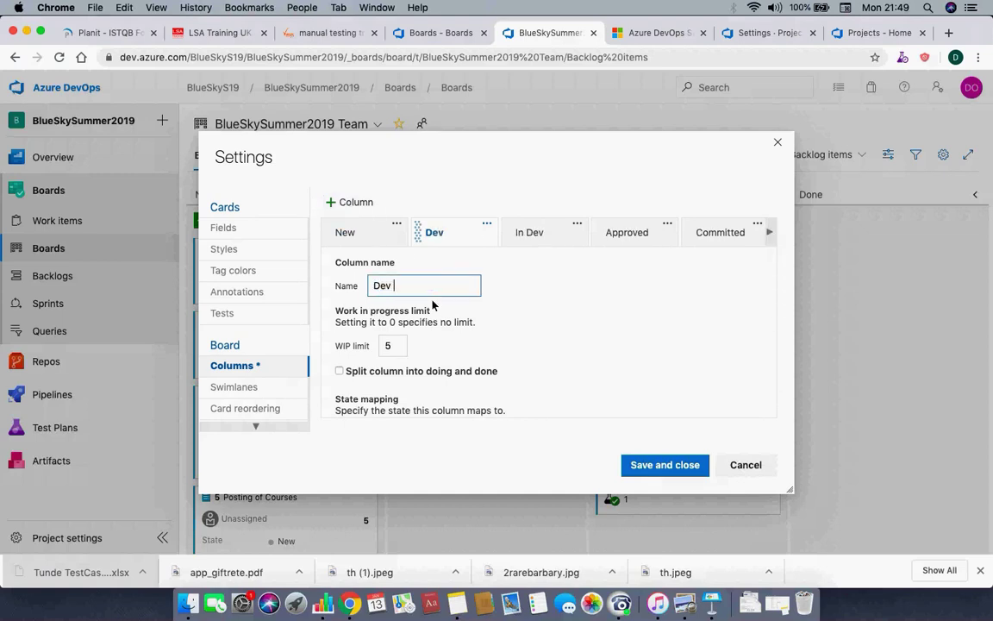
pyautogui.write(' Done')
pyautogui.scroll(-5, 457, 311)
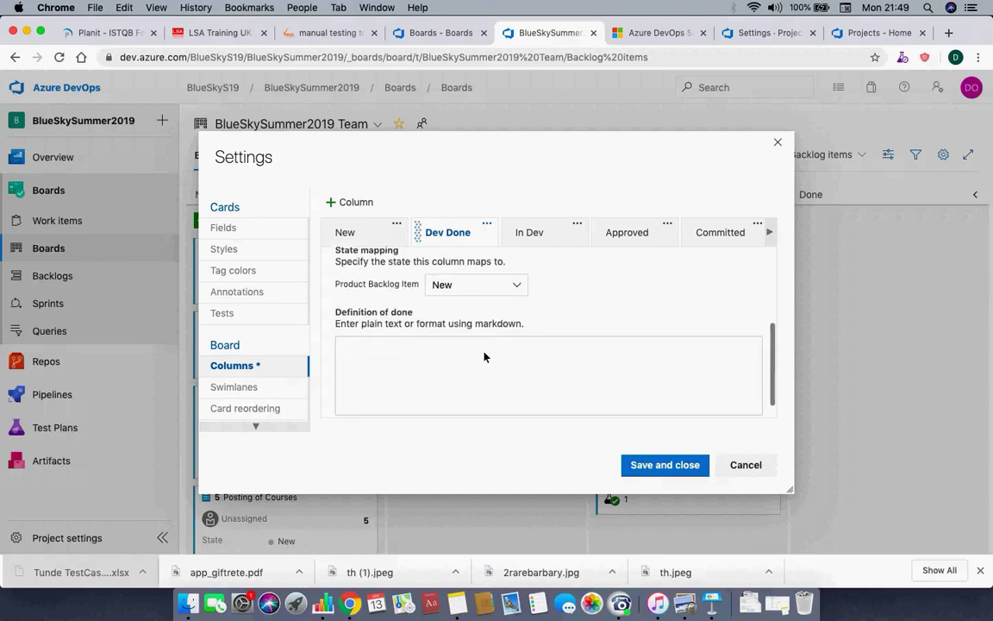
pyautogui.click(476, 263)
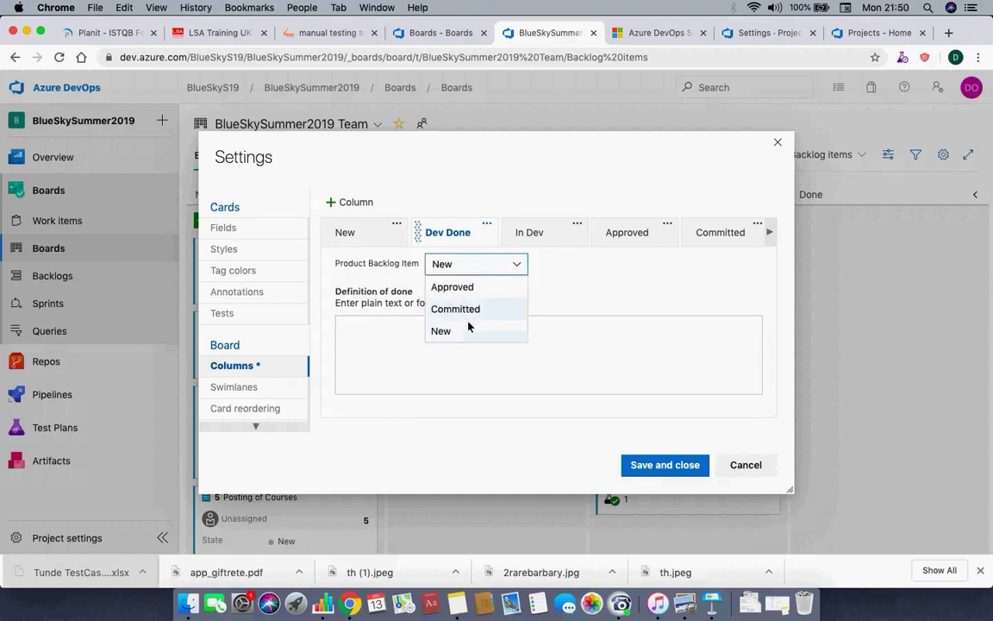
pyautogui.click(462, 311)
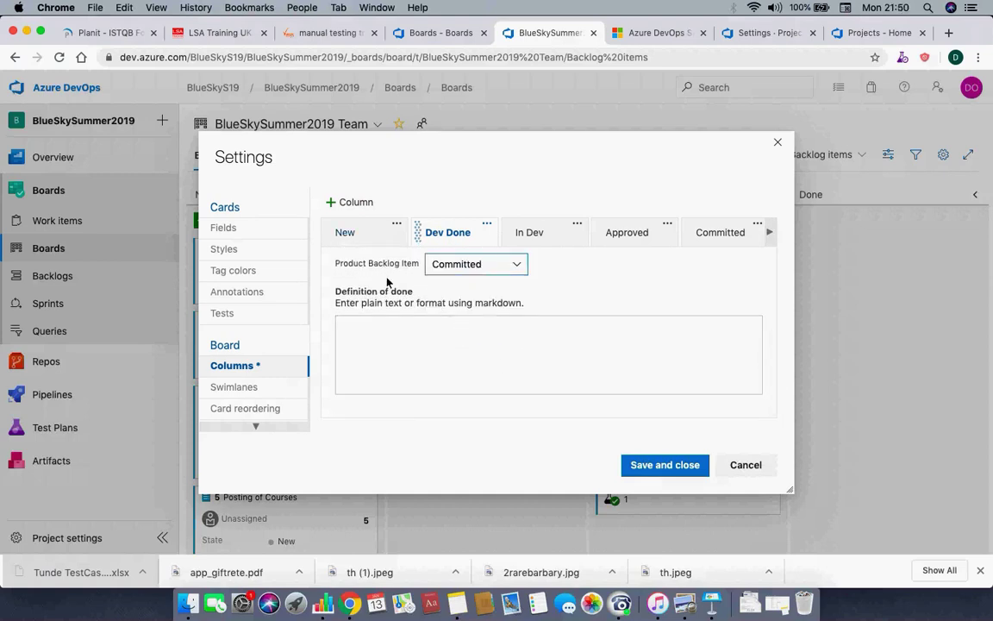
# Step: Add a board column named "In QA" after New and map its product backlog item state to Committed
pyautogui.click(349, 201)
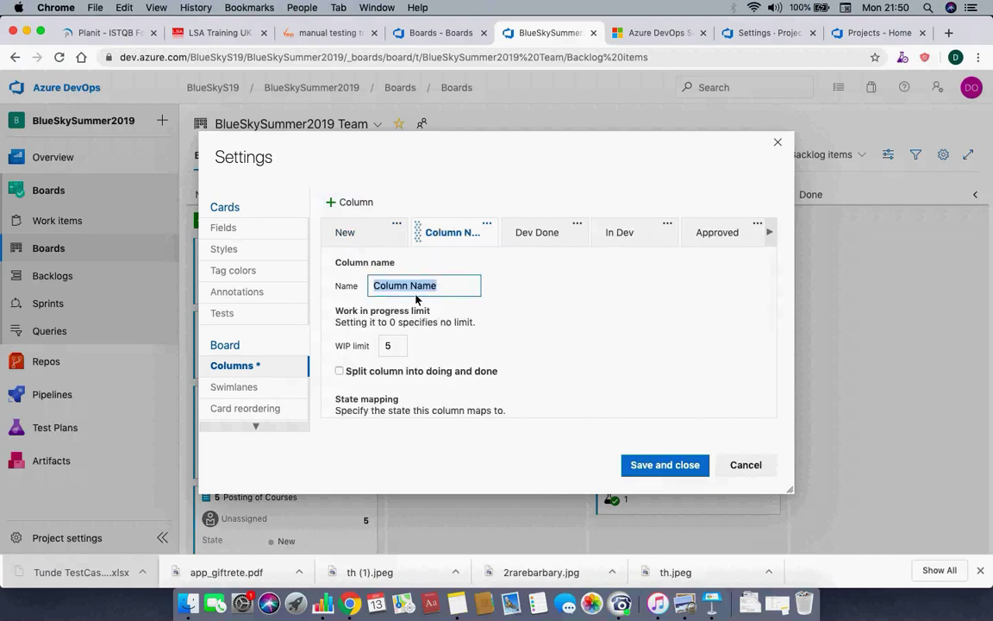
pyautogui.write('In QA')
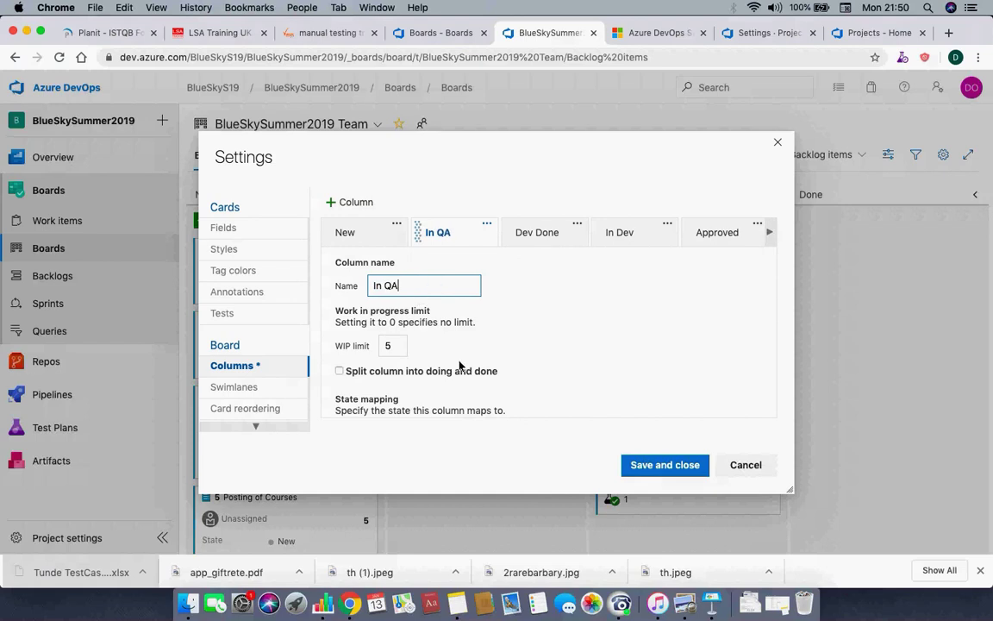
pyautogui.scroll(2, 458, 368)
pyautogui.scroll(-3, 461, 368)
pyautogui.scroll(-2, 463, 368)
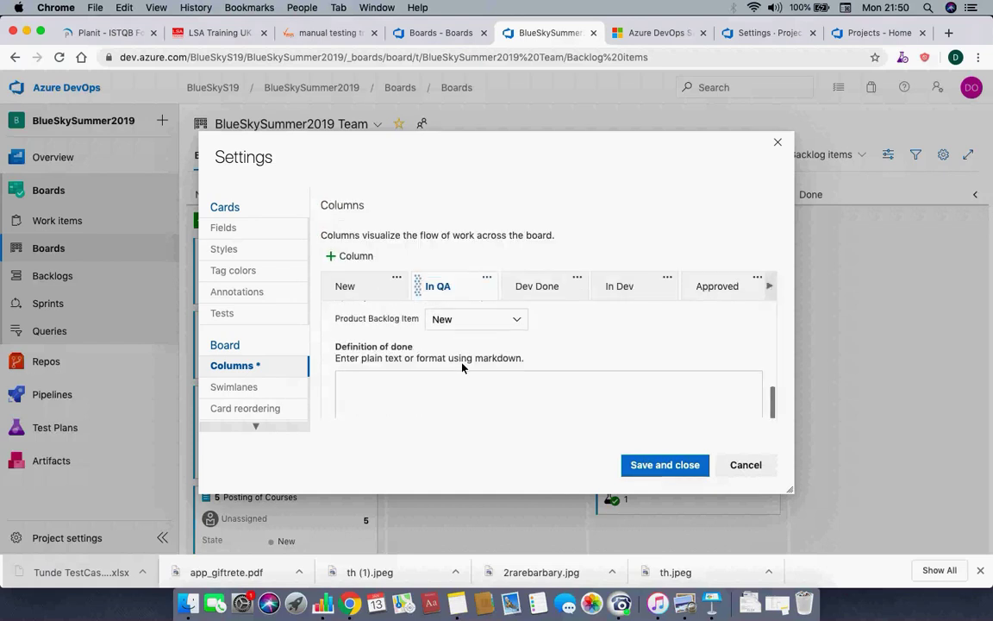
pyautogui.scroll(1, 463, 368)
pyautogui.click(507, 347)
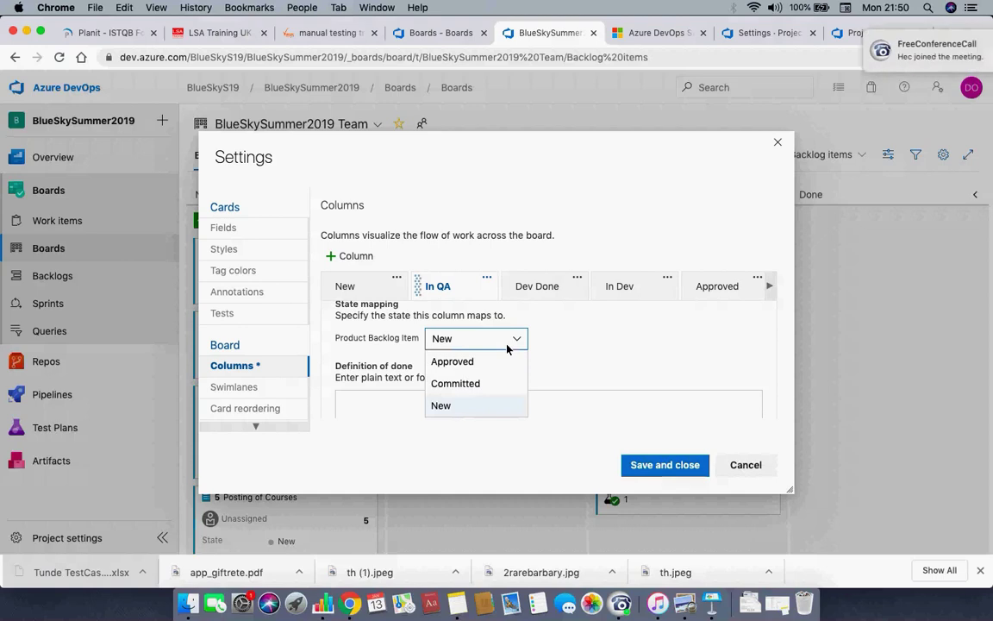
pyautogui.click(505, 382)
pyautogui.scroll(-1, 587, 355)
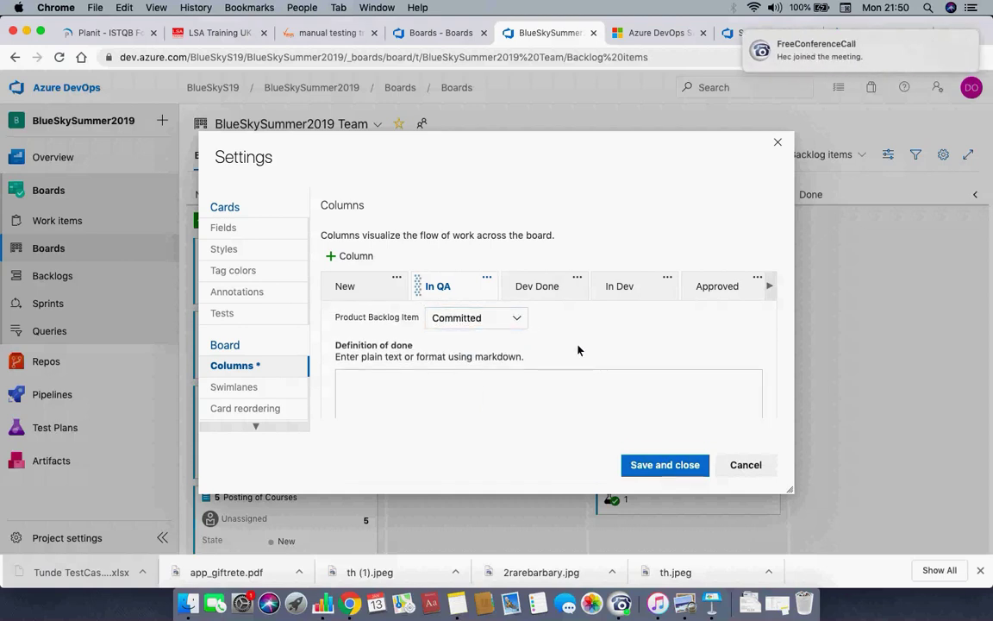
# Step: Reorder the board columns to New, Approved, Committed, In Dev, Dev Done, In QA, Done and save the board settings
pyautogui.scroll(4, 578, 350)
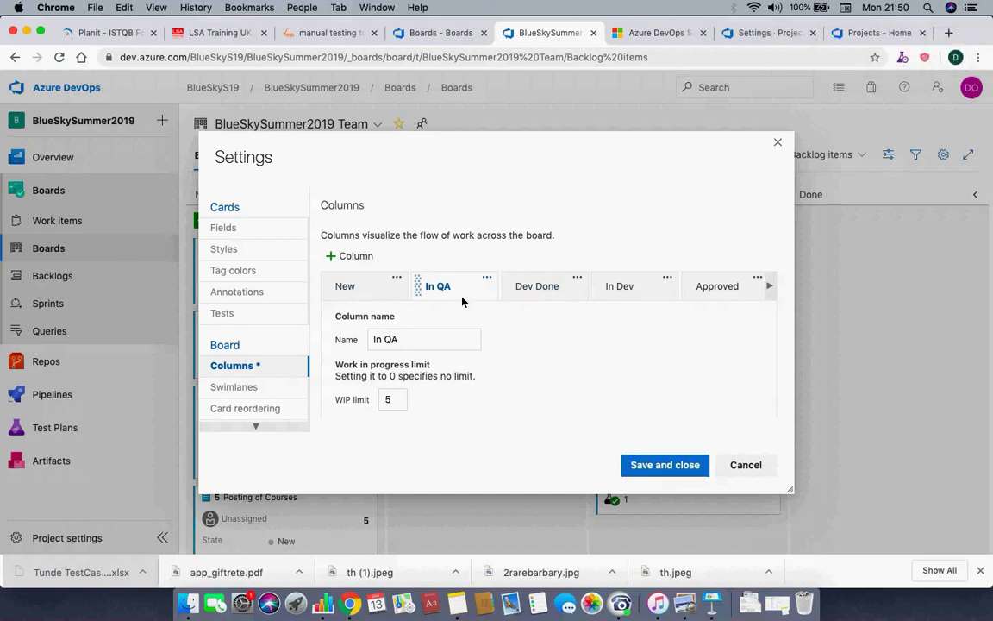
pyautogui.moveTo(717, 286); pyautogui.dragTo(443, 297)
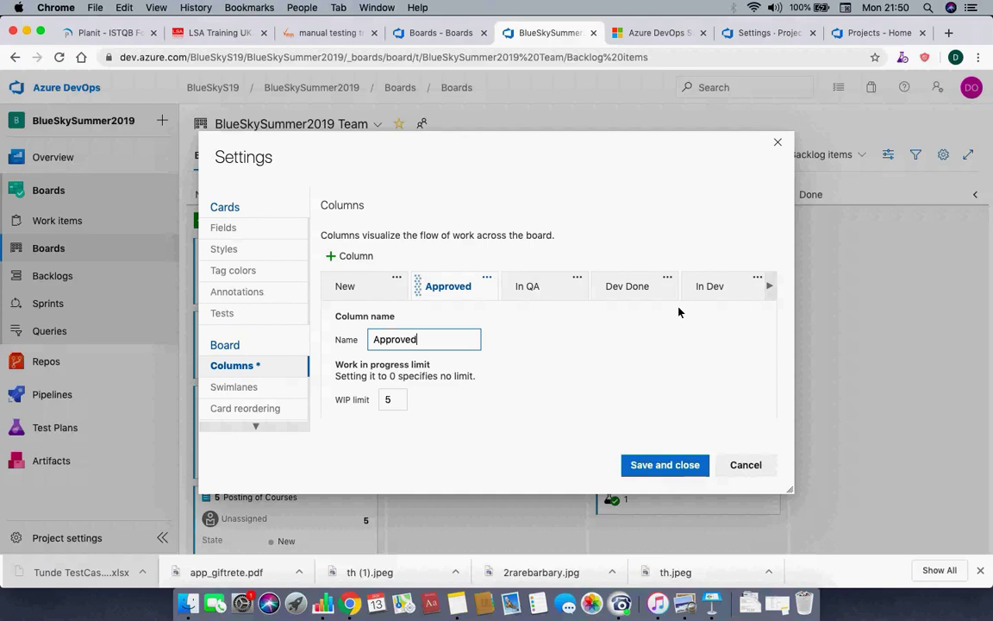
pyautogui.click(773, 290)
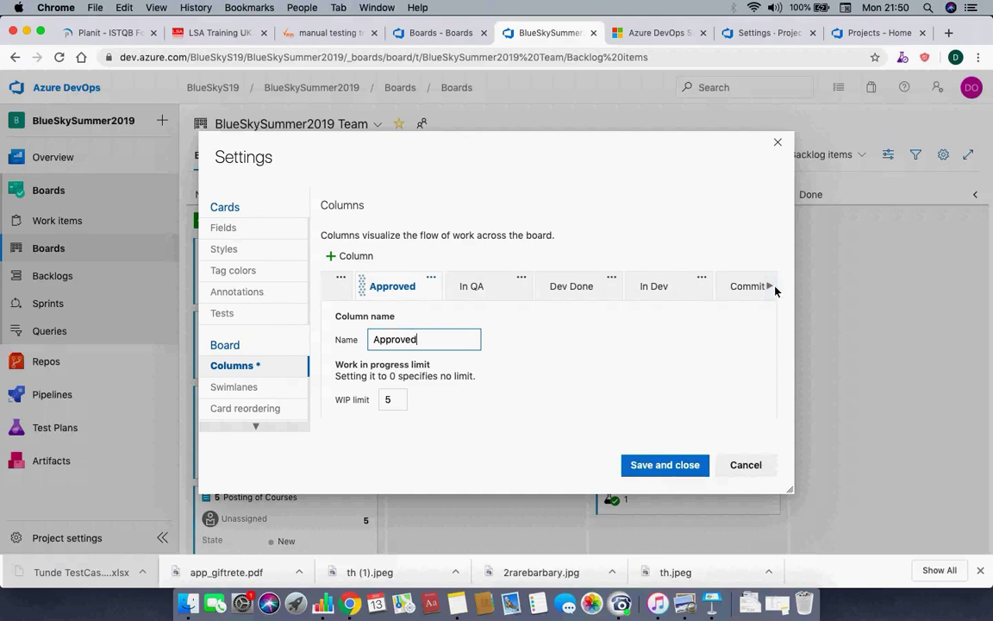
pyautogui.moveTo(751, 286); pyautogui.dragTo(464, 287)
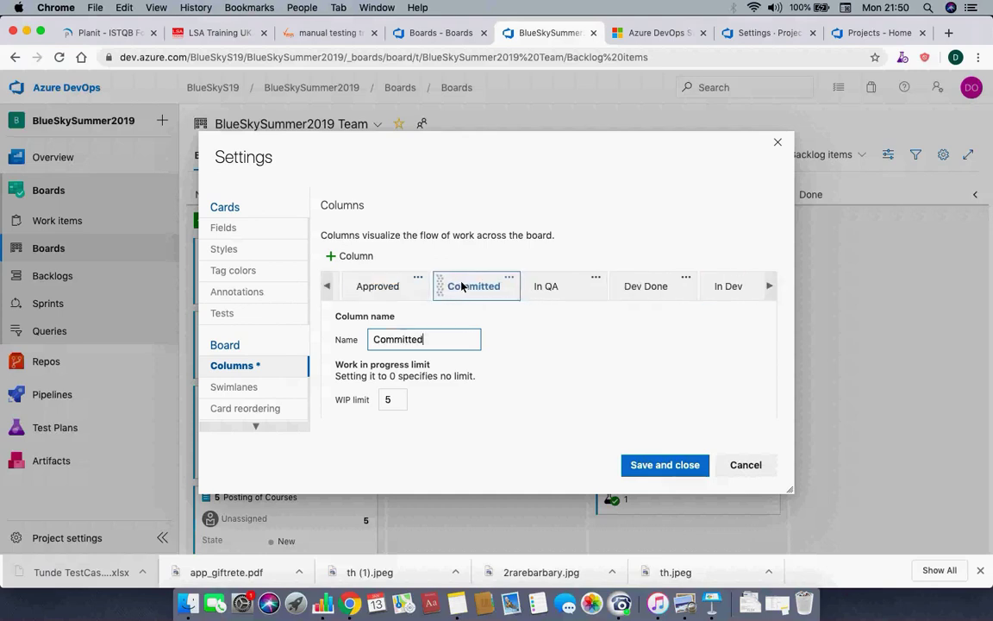
pyautogui.moveTo(729, 293); pyautogui.dragTo(558, 292)
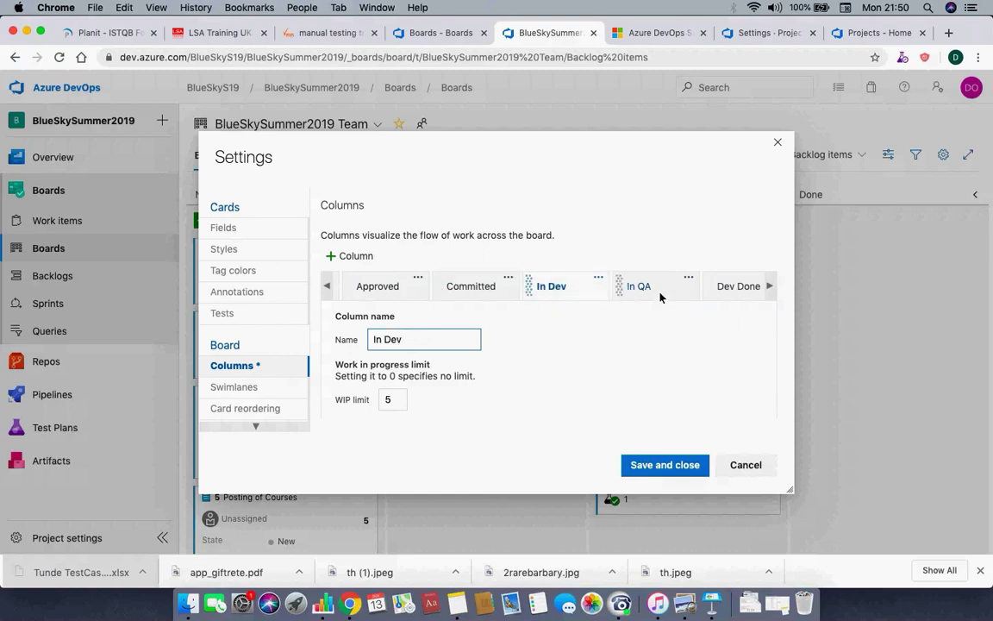
pyautogui.moveTo(740, 290); pyautogui.dragTo(649, 295)
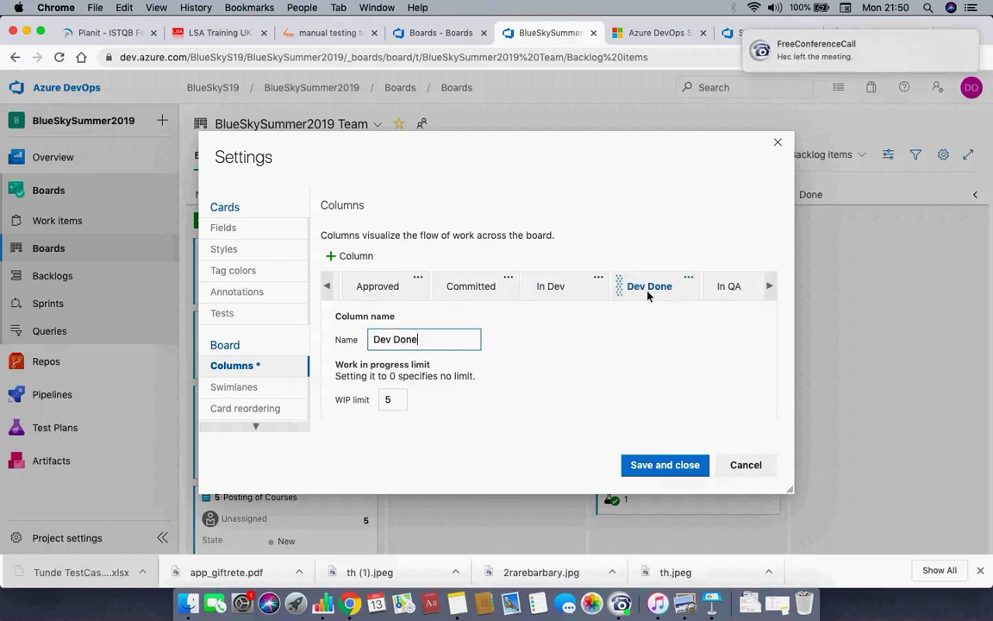
pyautogui.click(770, 286)
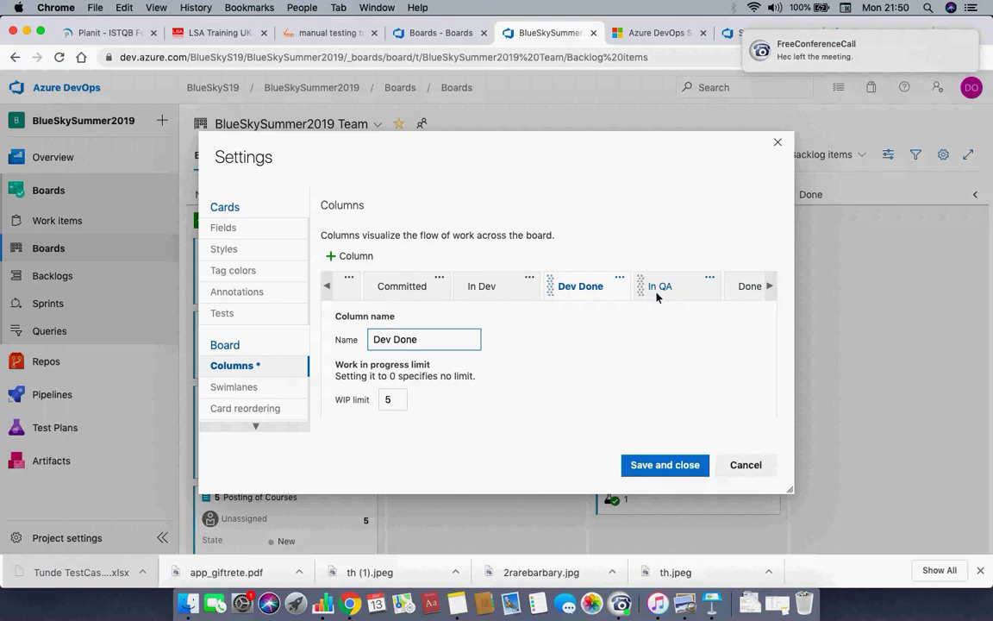
pyautogui.click(664, 470)
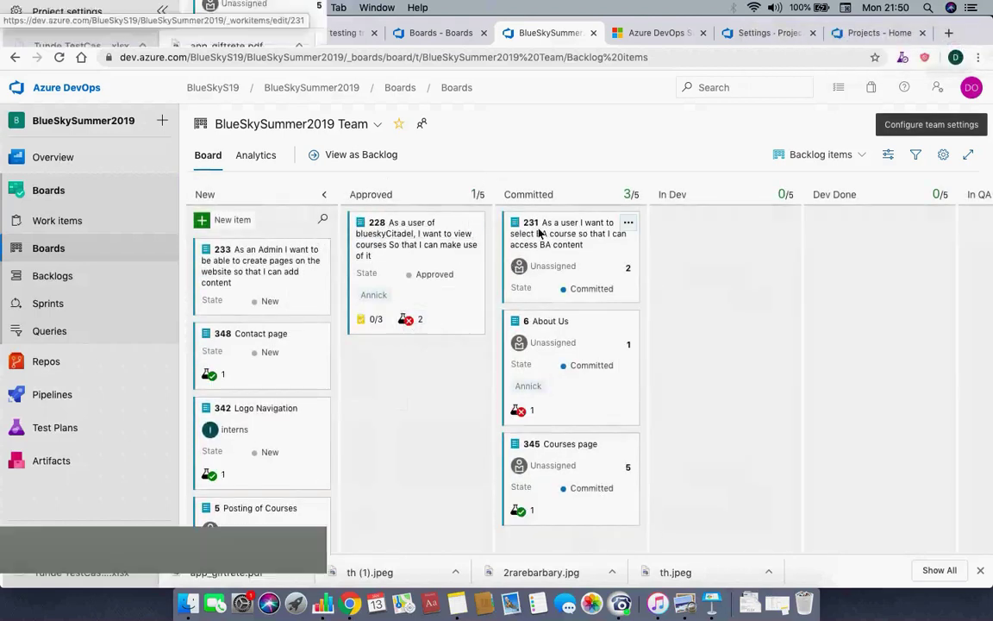
# Step: Move backlog item 231 from Committed through In Dev, Dev Done and In QA to Done, one column at a time
pyautogui.moveTo(557, 239); pyautogui.dragTo(682, 229)
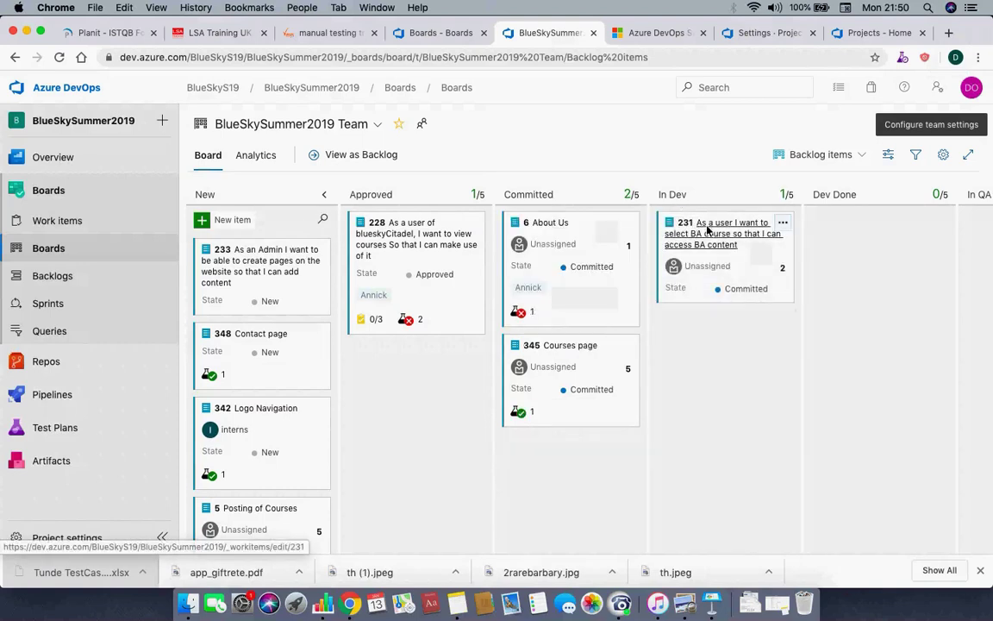
pyautogui.hscroll(1, 753, 416)
pyautogui.hscroll(1, 737, 410)
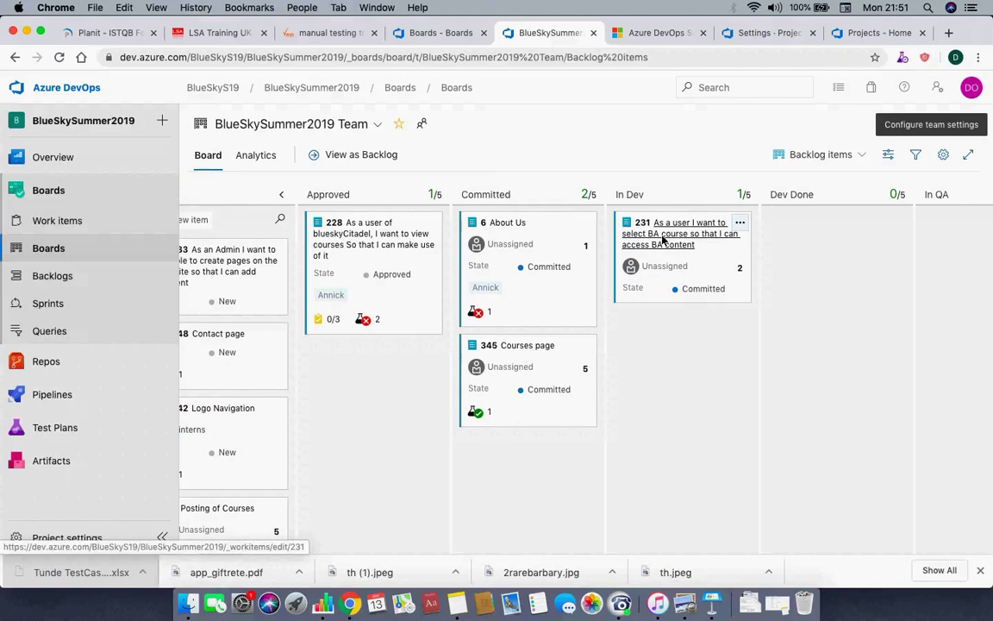
pyautogui.moveTo(663, 235); pyautogui.dragTo(817, 239)
pyautogui.hscroll(4, 677, 293)
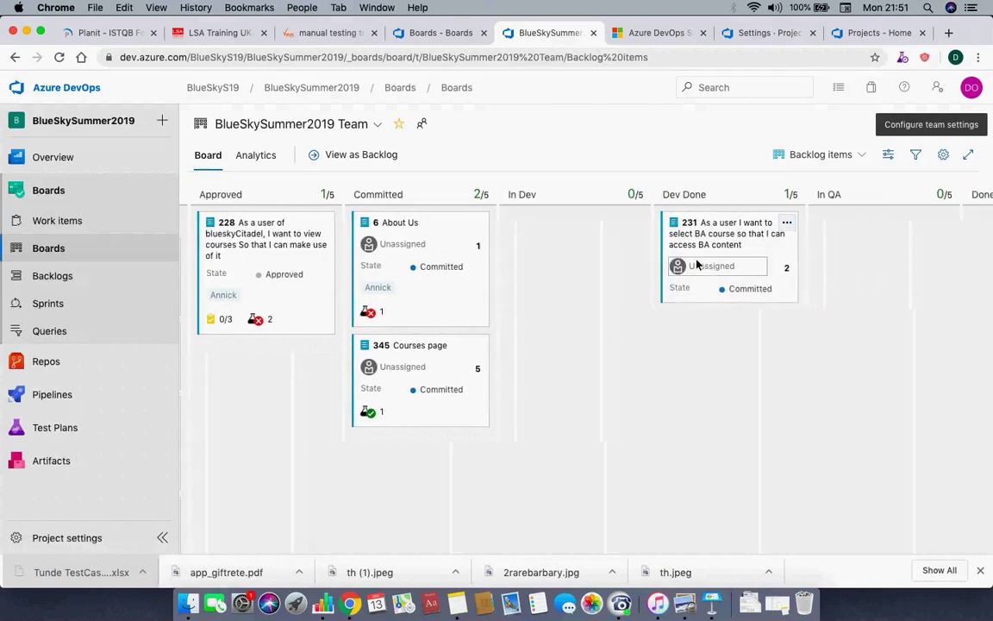
pyautogui.moveTo(712, 233); pyautogui.dragTo(850, 219)
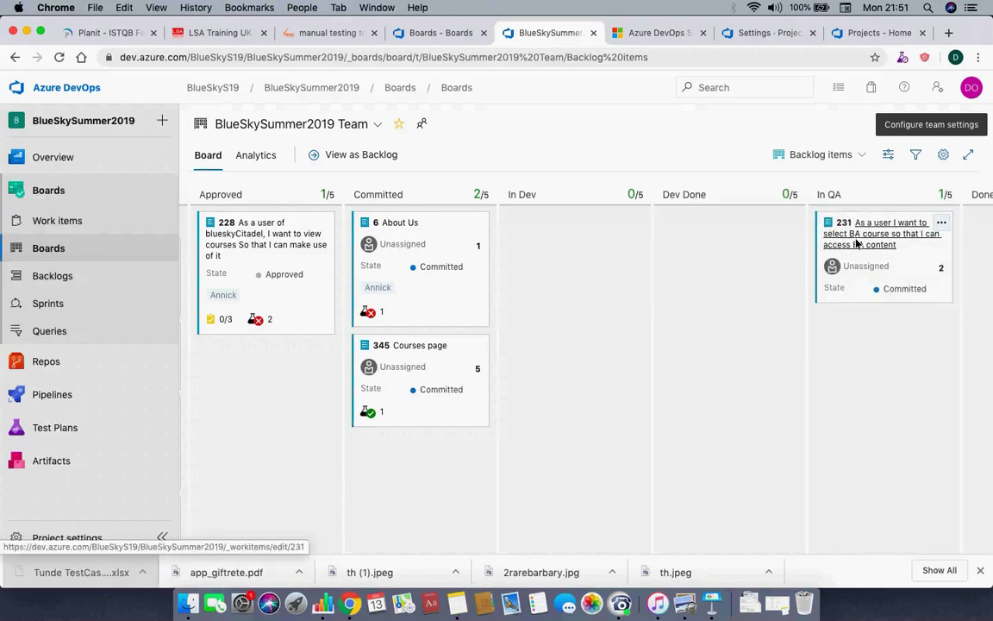
pyautogui.hscroll(2, 803, 313)
pyautogui.moveTo(834, 231); pyautogui.dragTo(948, 235)
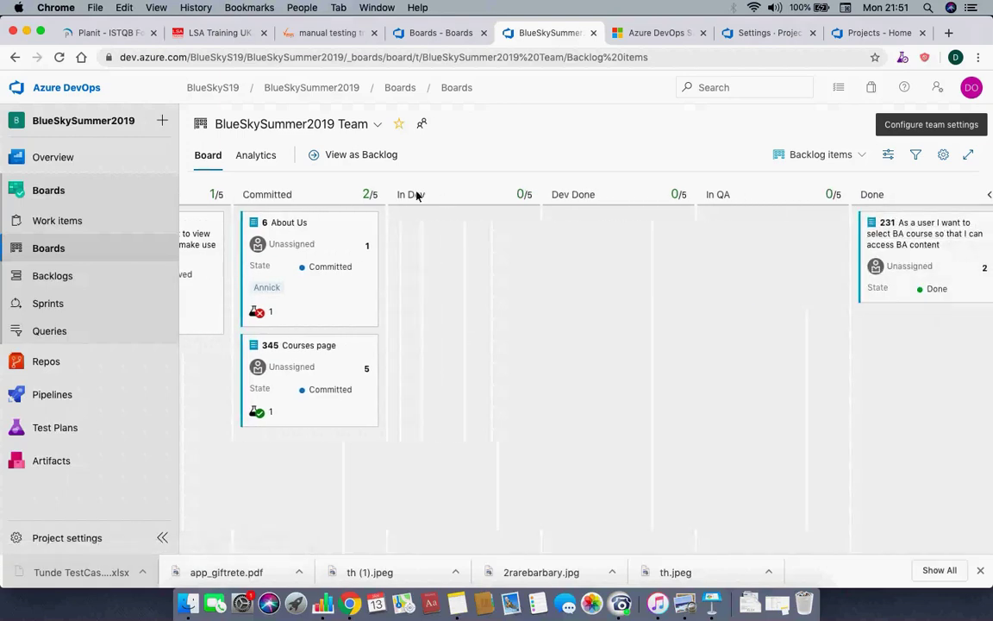
# Step: Look back over the board's columns from Done to New, and review the work items on the Sprint 1 taskboard
pyautogui.hscroll(-5, 567, 302)
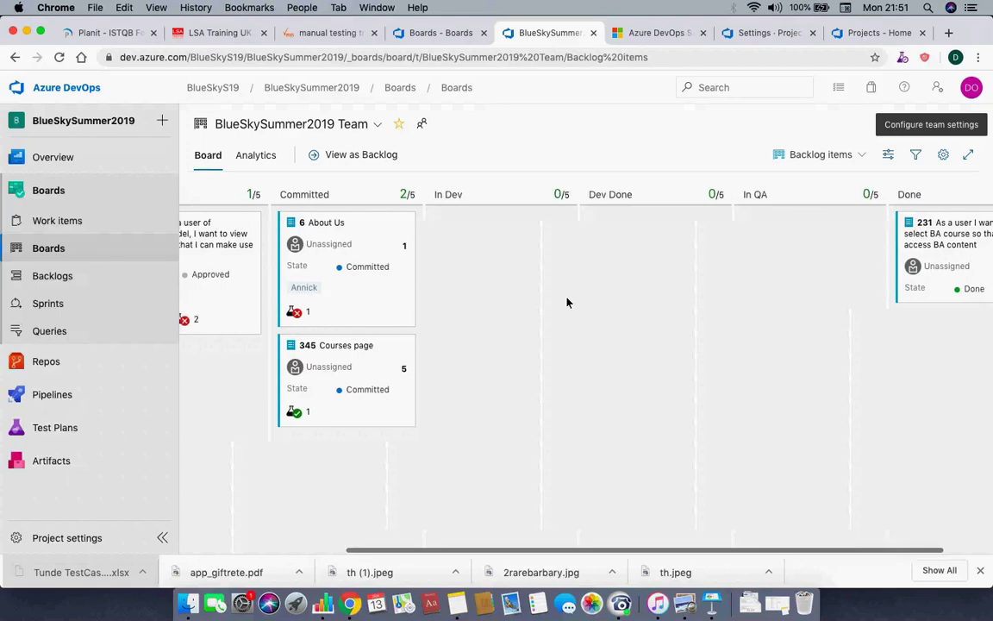
pyautogui.hscroll(-1, 568, 302)
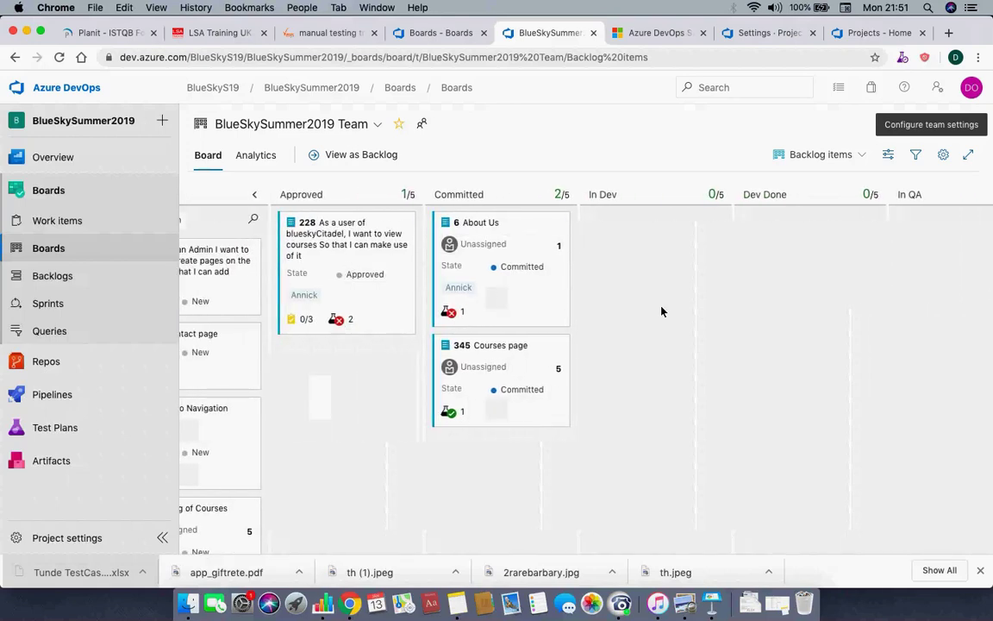
pyautogui.hscroll(-3, 376, 383)
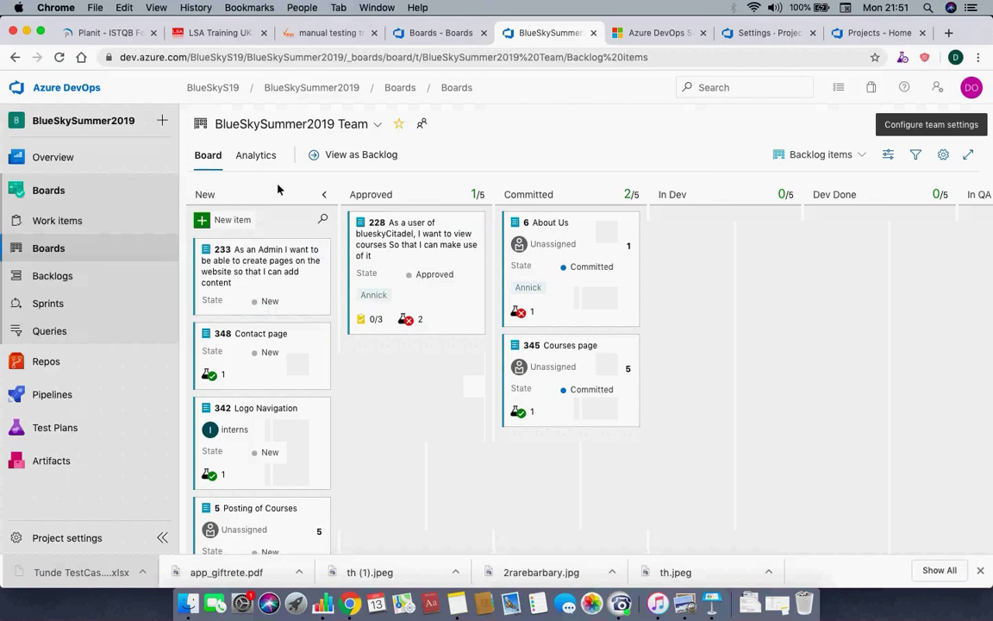
pyautogui.click(49, 304)
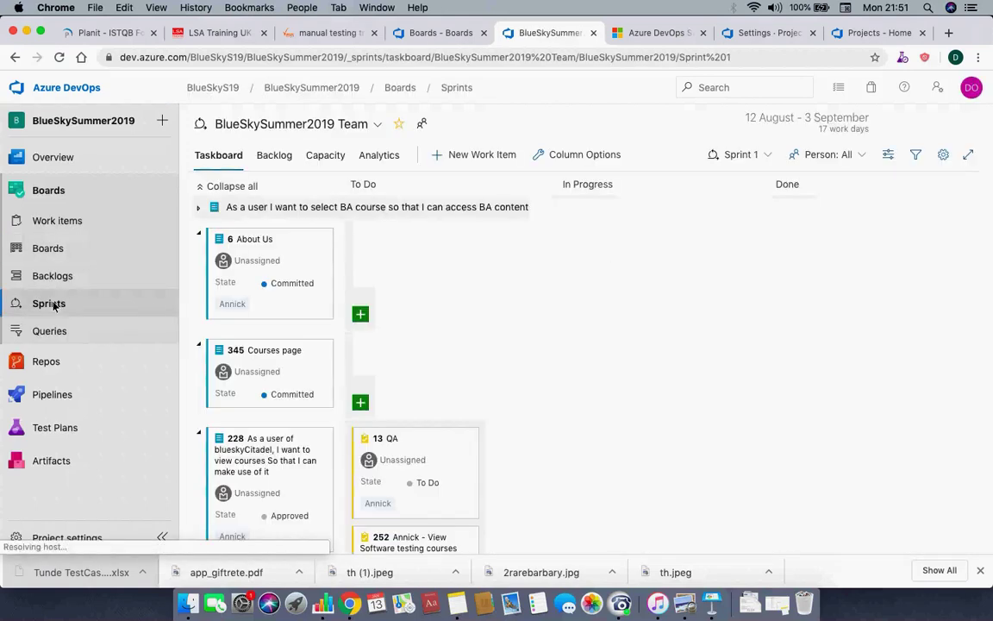
pyautogui.scroll(-3, 301, 402)
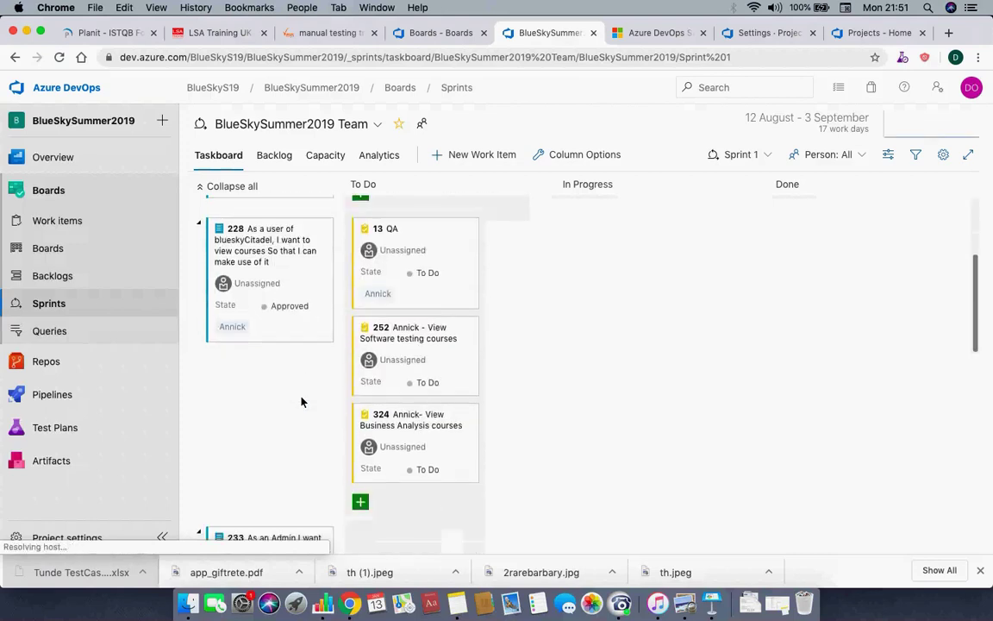
pyautogui.scroll(4, 301, 402)
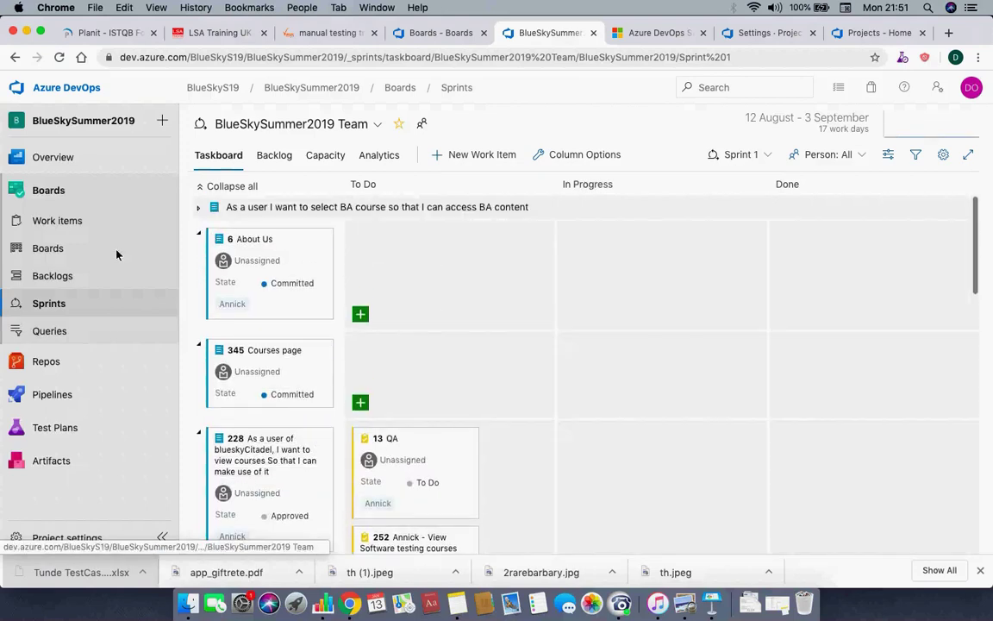
# Step: In the team backlog, set the iteration of the Courses page item to BlueSkySummer2019\Sprint 2 and save it
pyautogui.click(54, 277)
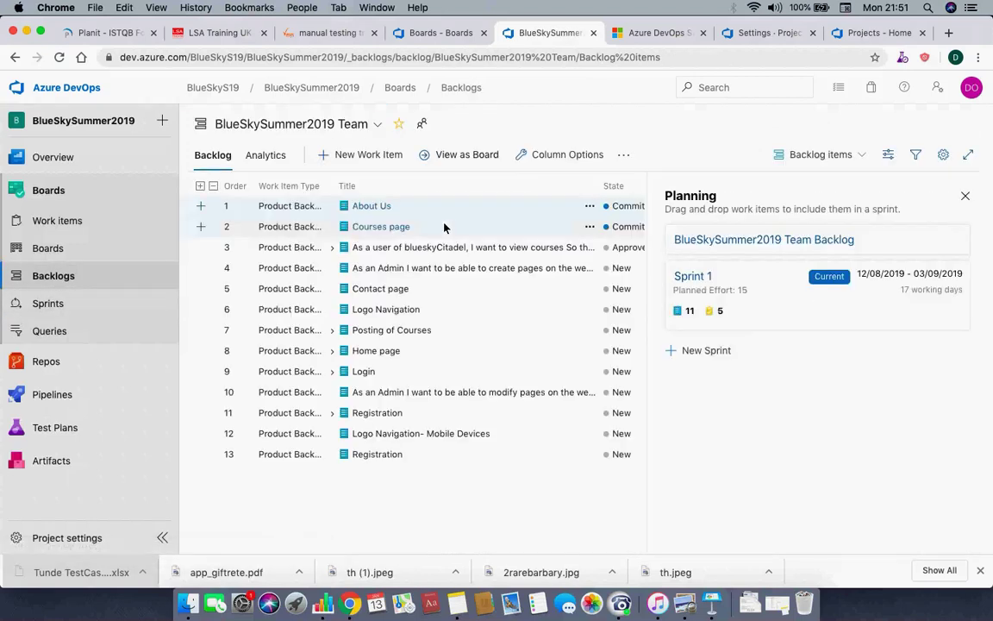
pyautogui.click(369, 208)
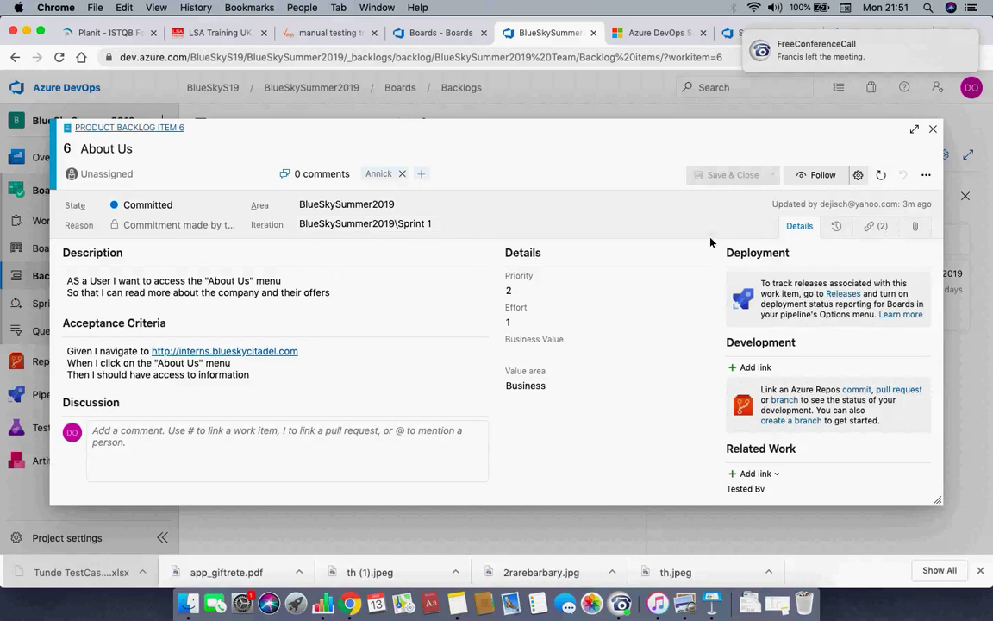
pyautogui.click(933, 128)
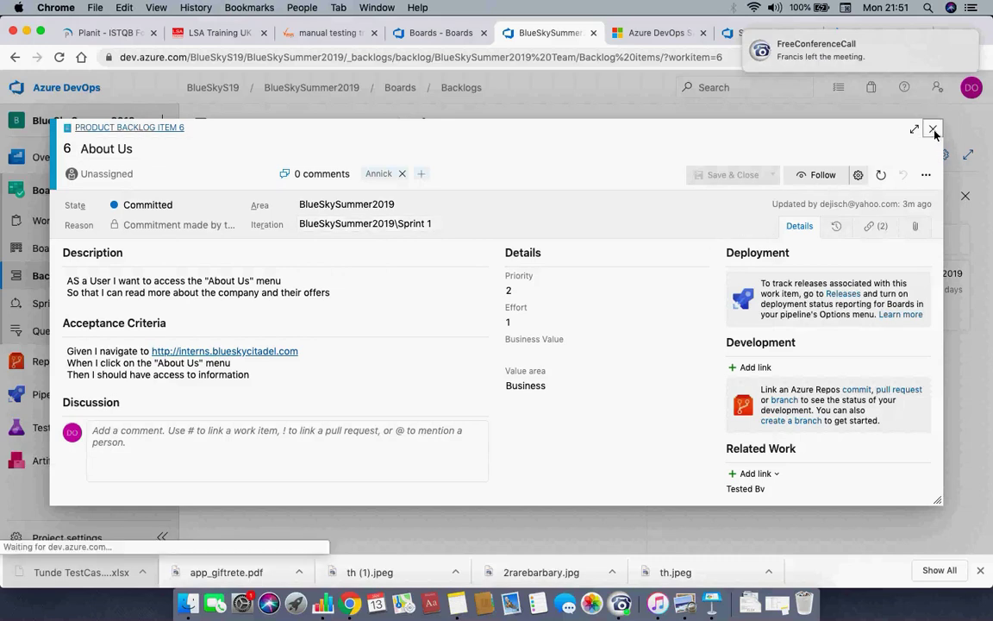
pyautogui.click(371, 228)
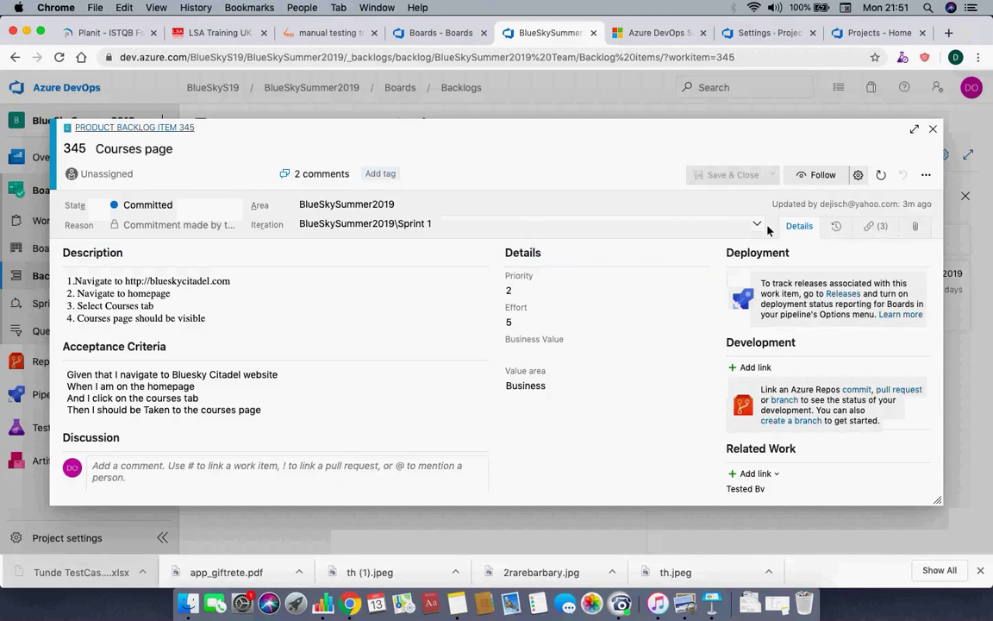
pyautogui.click(759, 228)
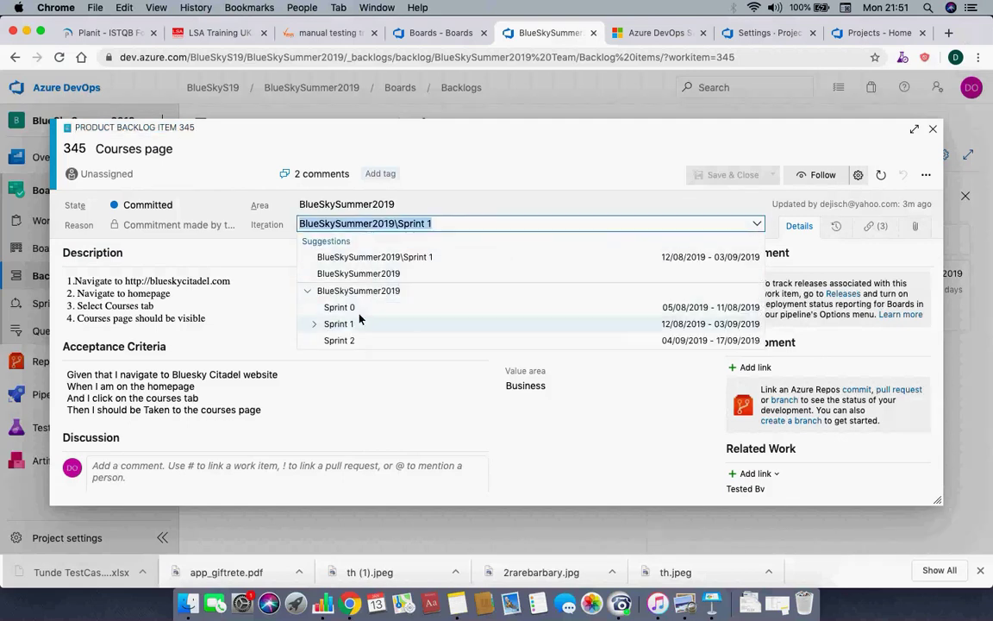
pyautogui.click(352, 341)
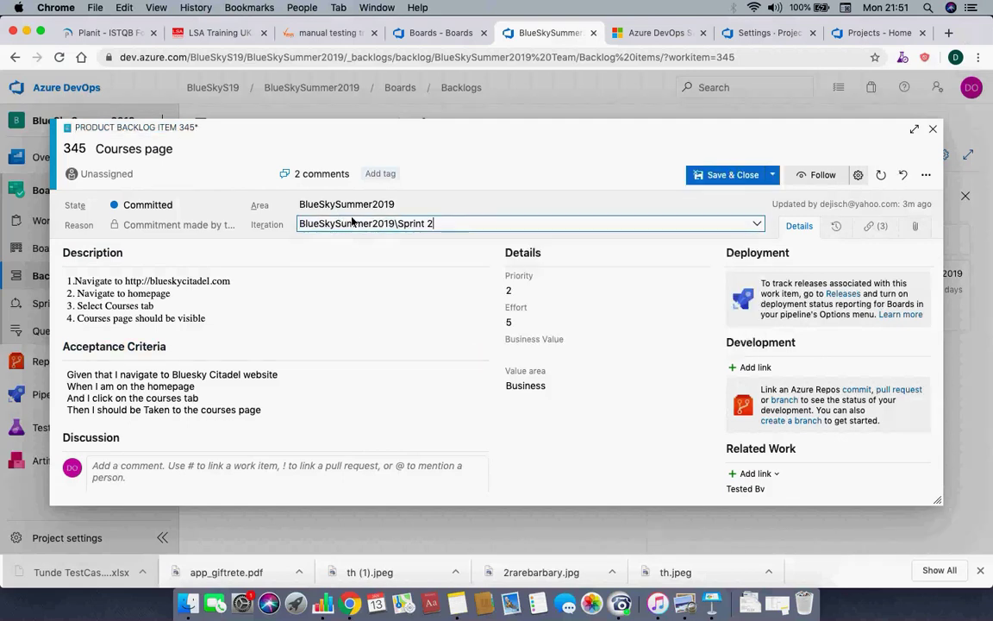
pyautogui.click(715, 185)
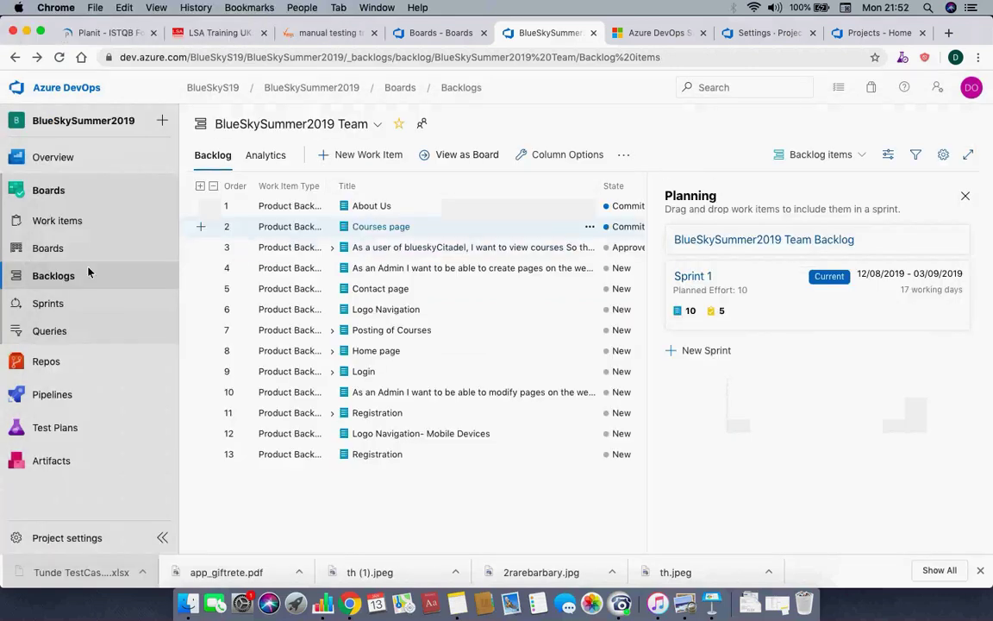
# Step: Add a new sprint to the team's sprints using the existing iteration BlueSkySummer2019\Sprint 2
pyautogui.click(50, 304)
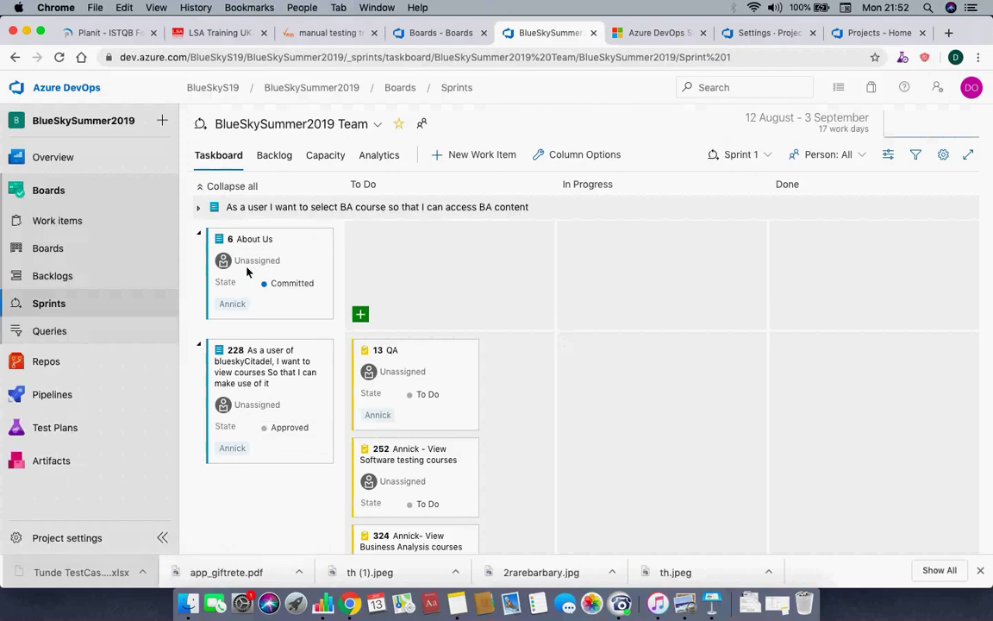
pyautogui.click(759, 154)
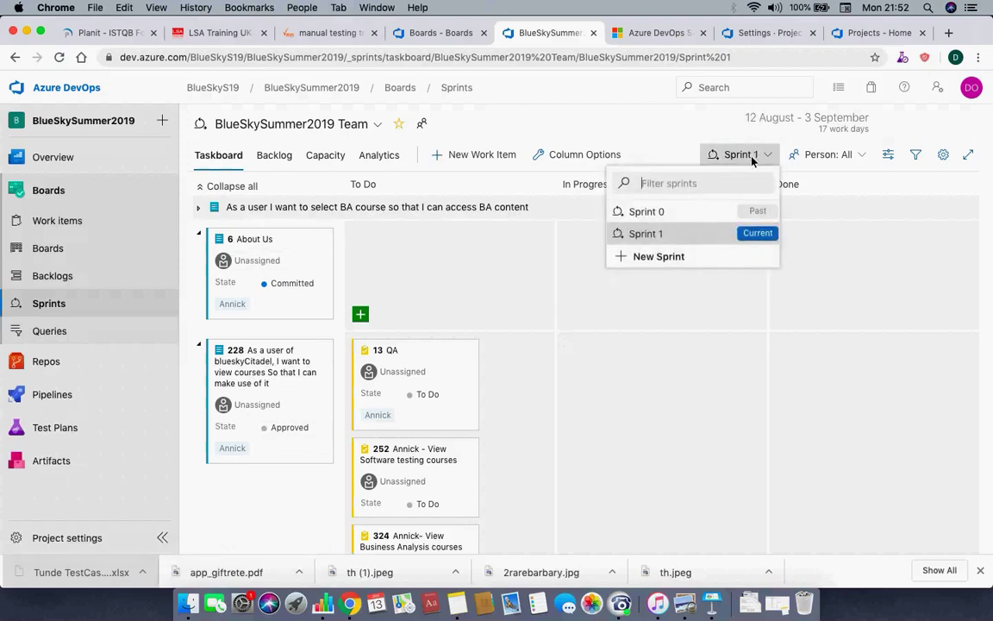
pyautogui.click(677, 258)
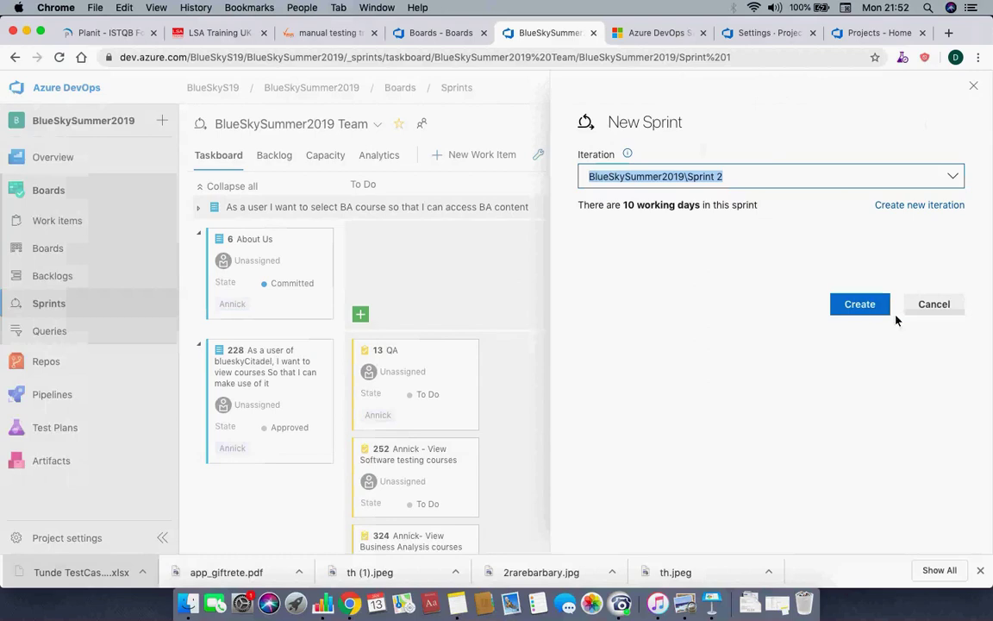
pyautogui.click(865, 308)
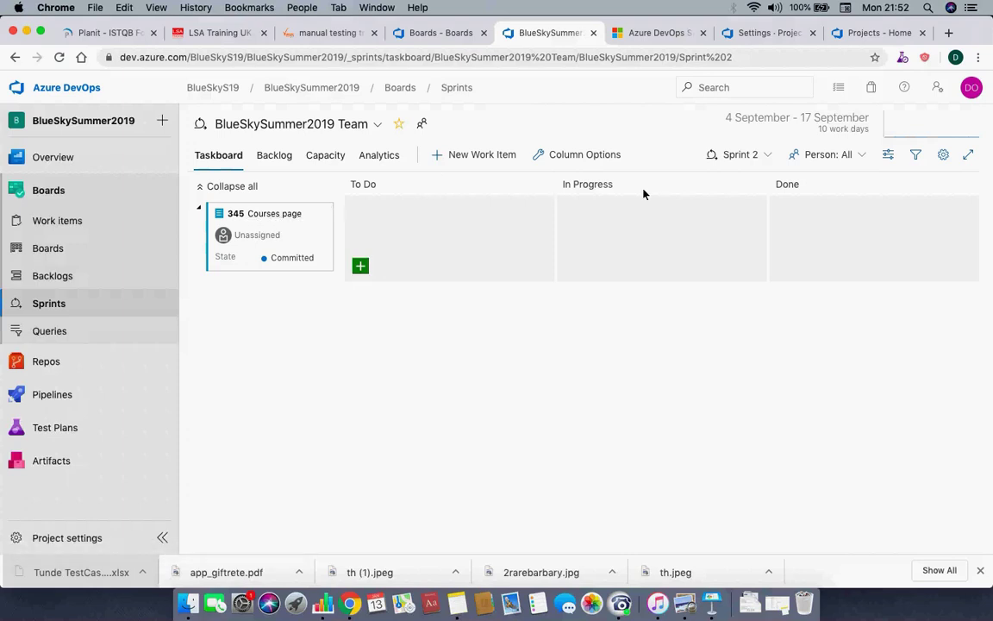
# Step: Review all work items on the Sprint 1 taskboard and return to the Sprint 2 taskboard for comparison
pyautogui.click(744, 154)
pyautogui.click(662, 233)
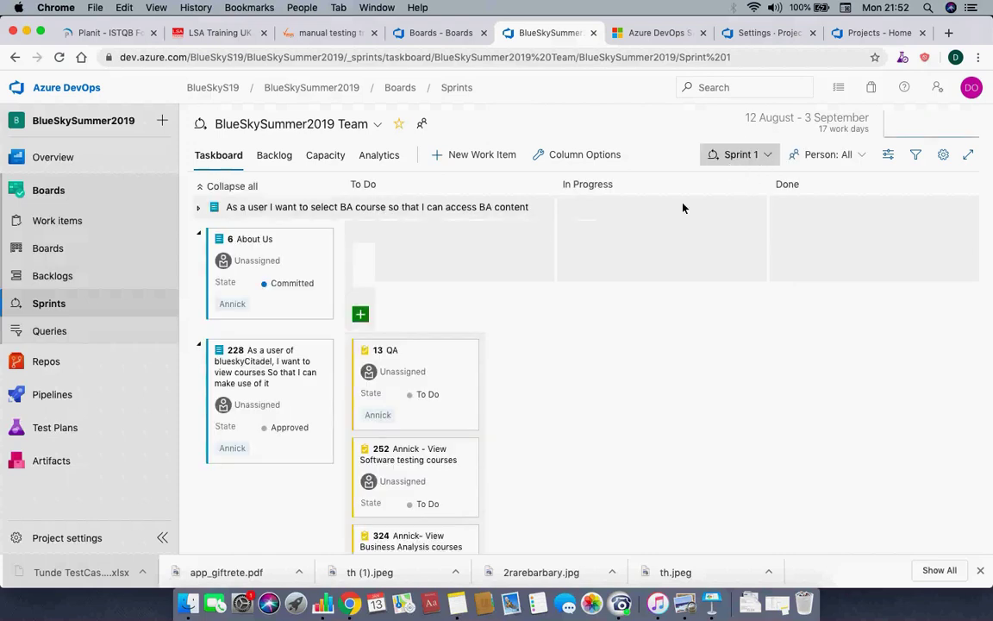
pyautogui.scroll(-1, 330, 417)
pyautogui.scroll(-10, 329, 417)
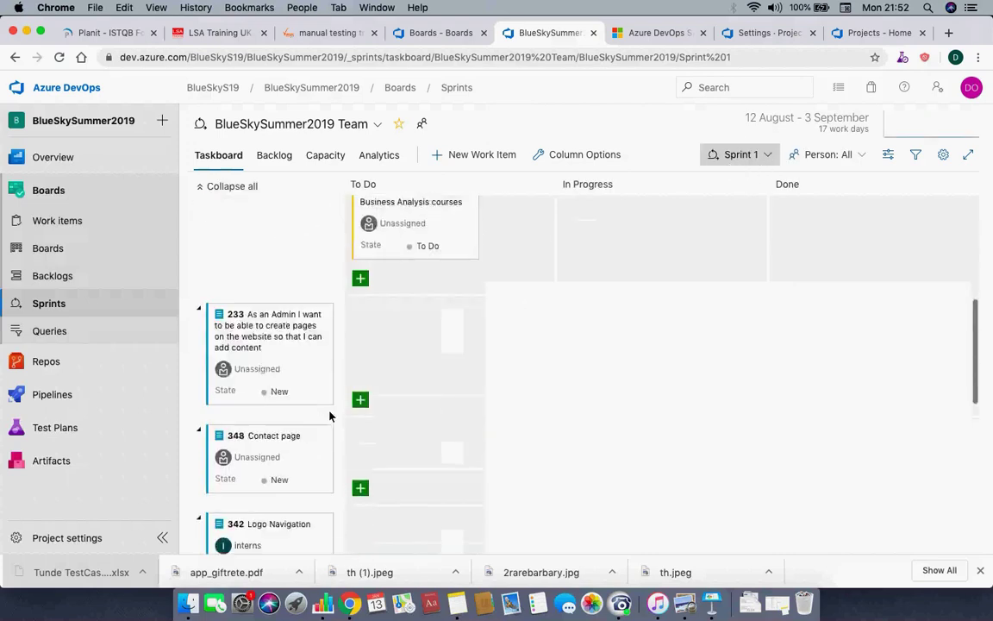
pyautogui.scroll(-5, 330, 416)
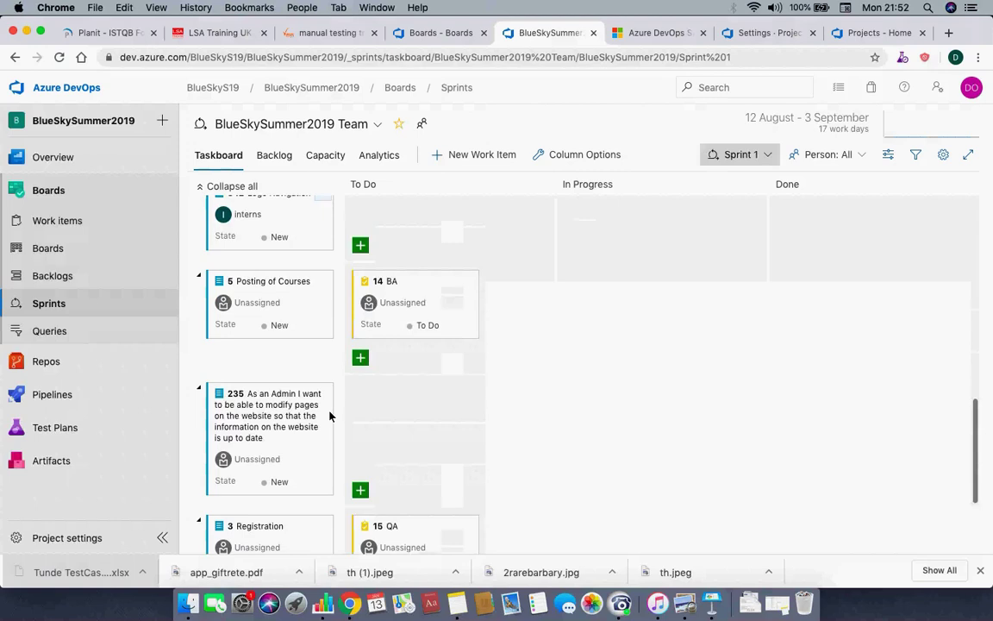
pyautogui.scroll(-3, 330, 415)
pyautogui.scroll(10, 330, 415)
pyautogui.click(739, 154)
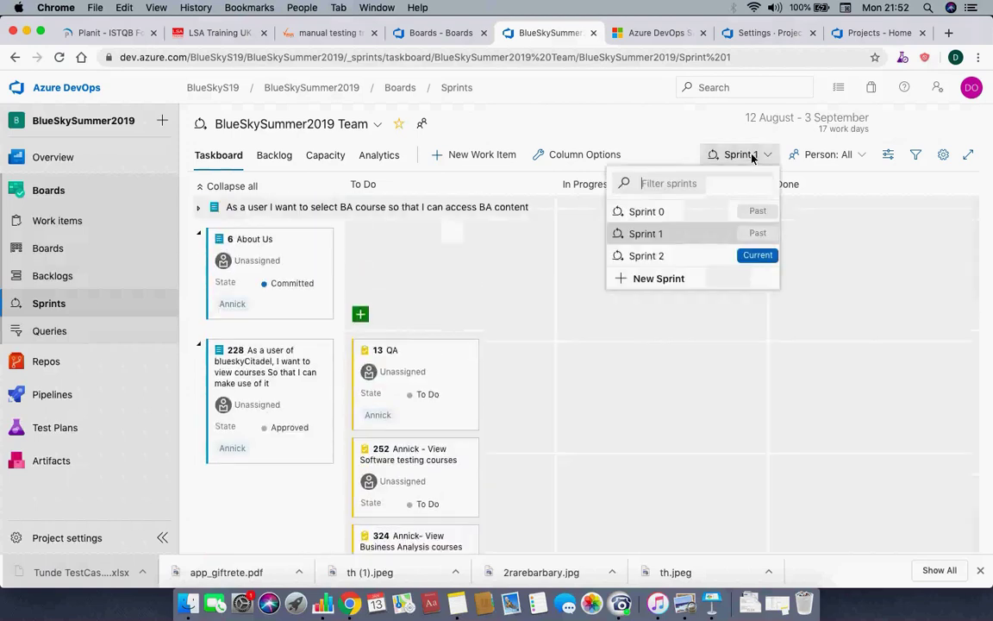
pyautogui.click(661, 256)
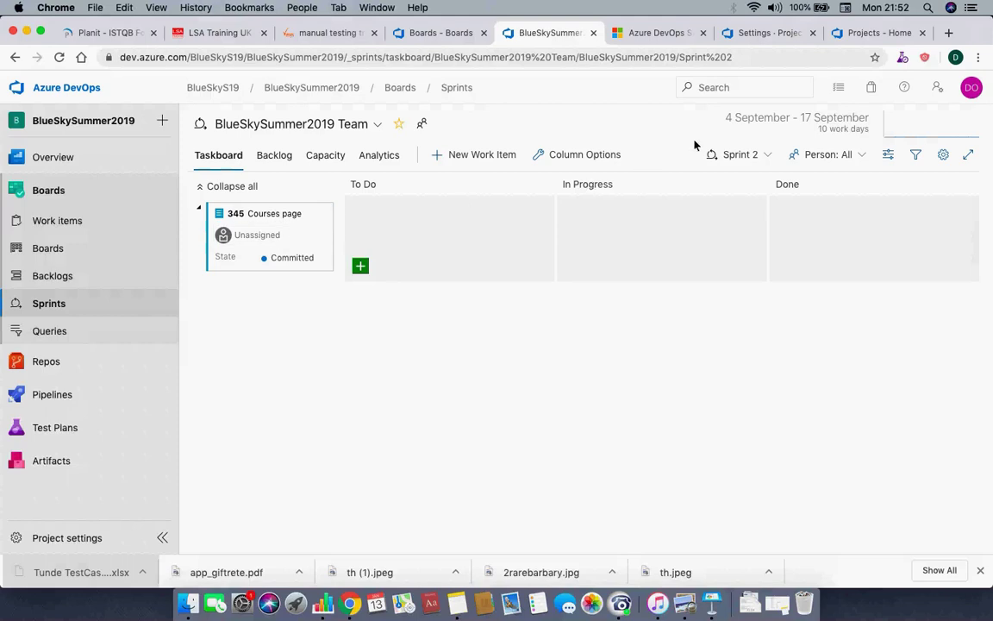
# Step: Look at the Sprint 0 taskboard and switch to the Sprint 1 taskboard
pyautogui.click(750, 154)
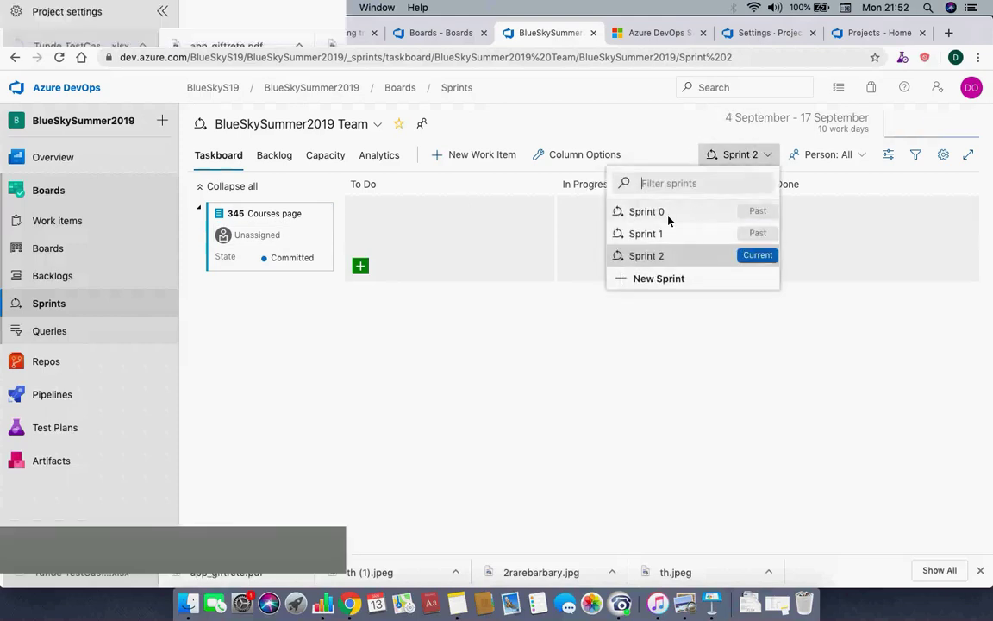
pyautogui.click(668, 217)
pyautogui.click(744, 161)
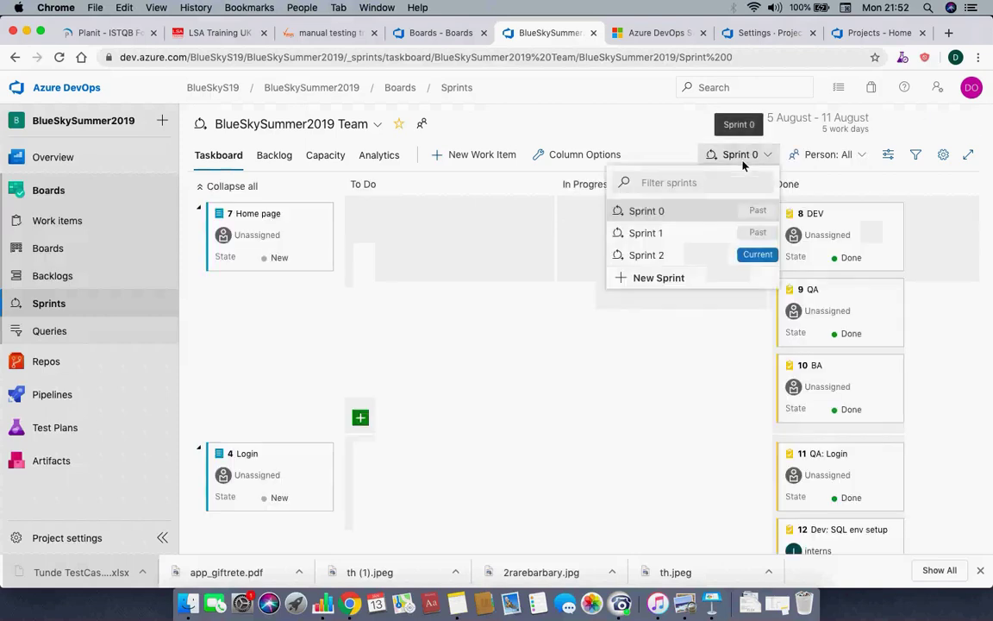
pyautogui.click(676, 234)
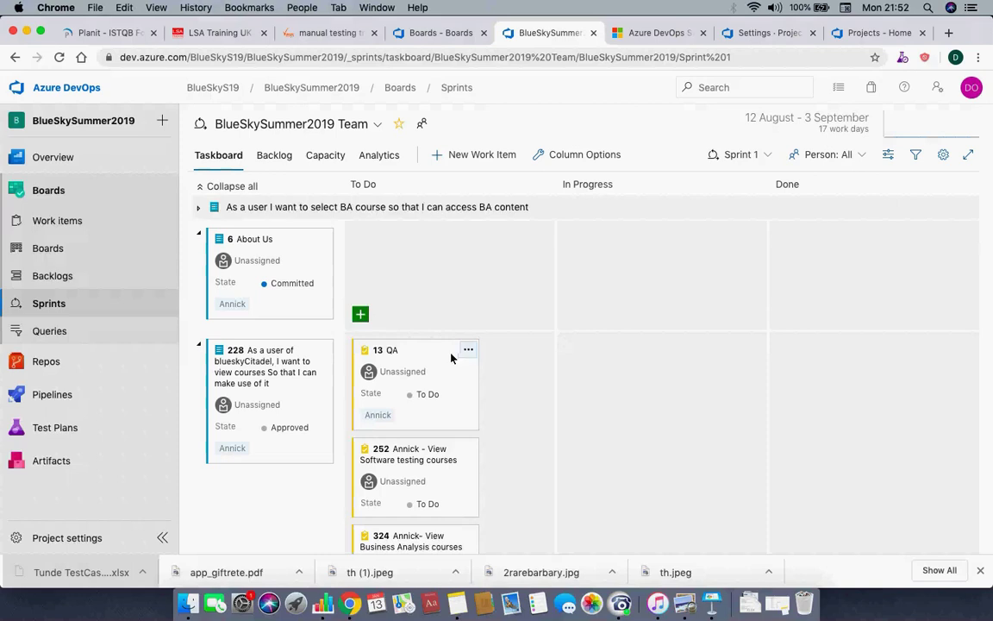
# Step: Add four tasks to the About Us item in Sprint 1: QA, DEV, BA and Specflow integration
pyautogui.click(360, 315)
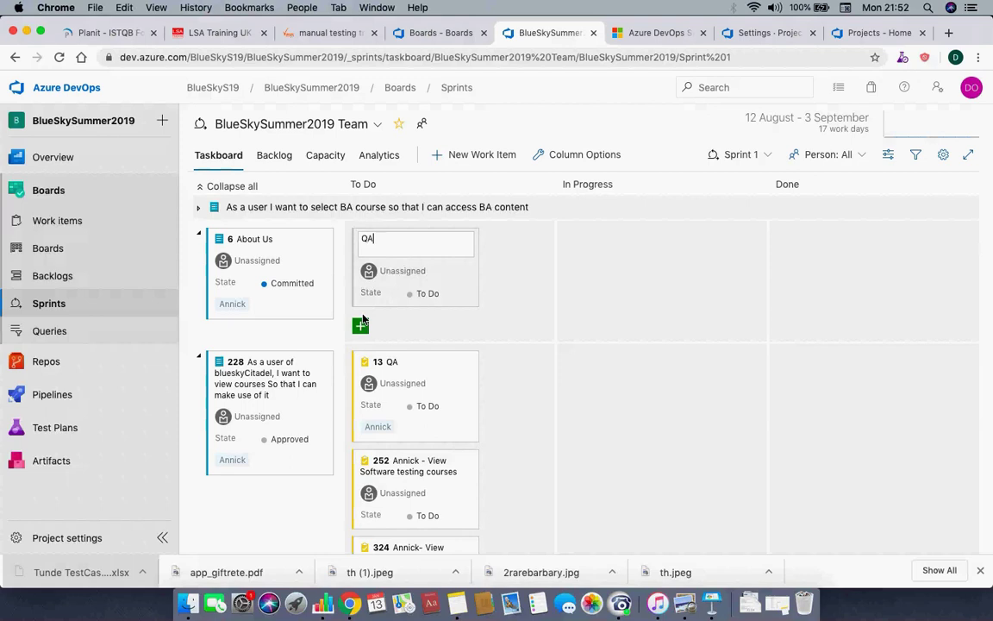
pyautogui.press('Return')
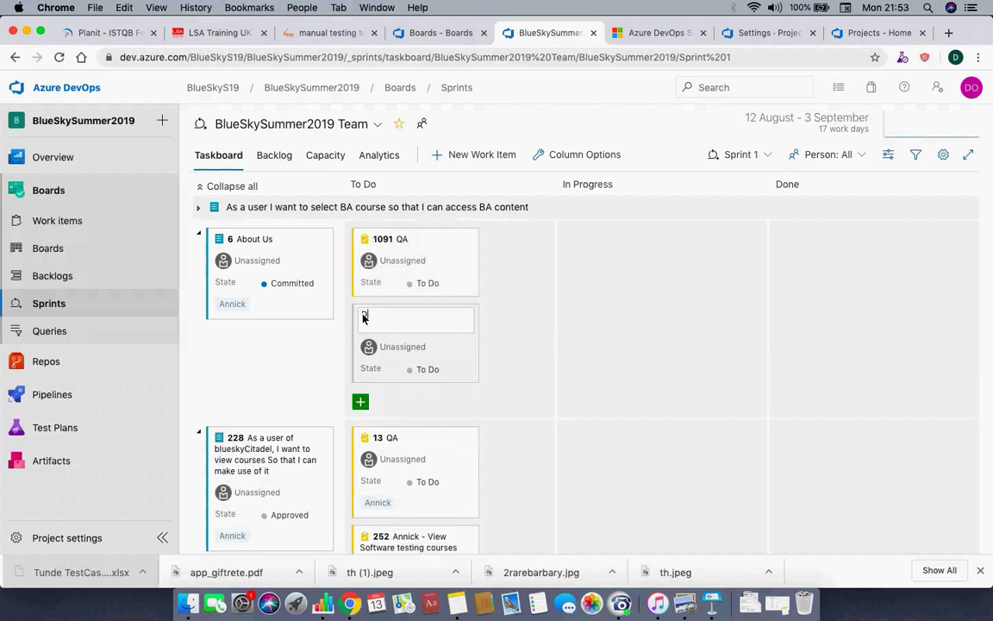
pyautogui.press('Return')
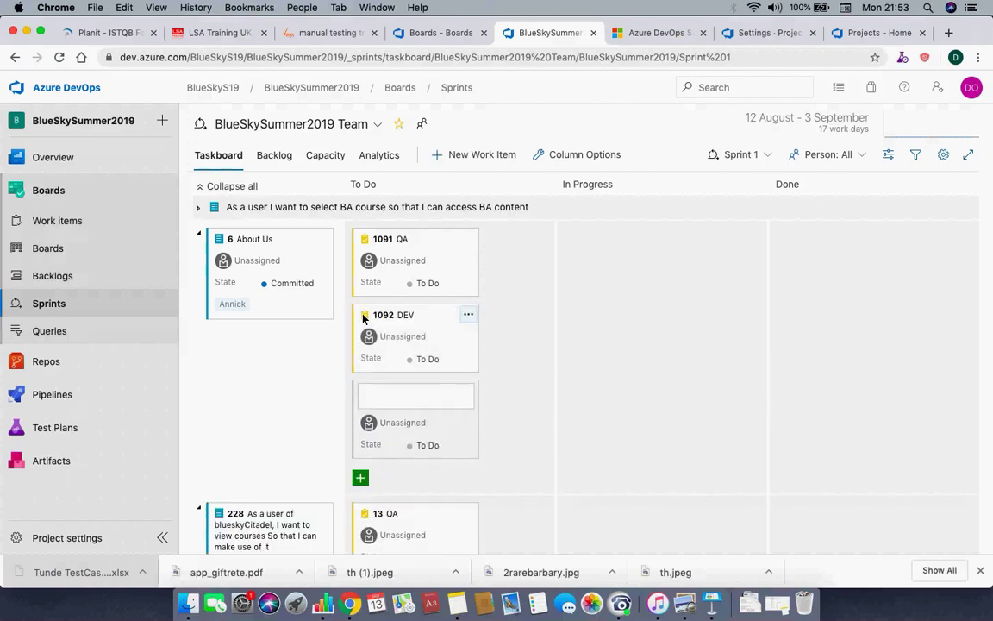
pyautogui.write('BA')
pyautogui.press('Return')
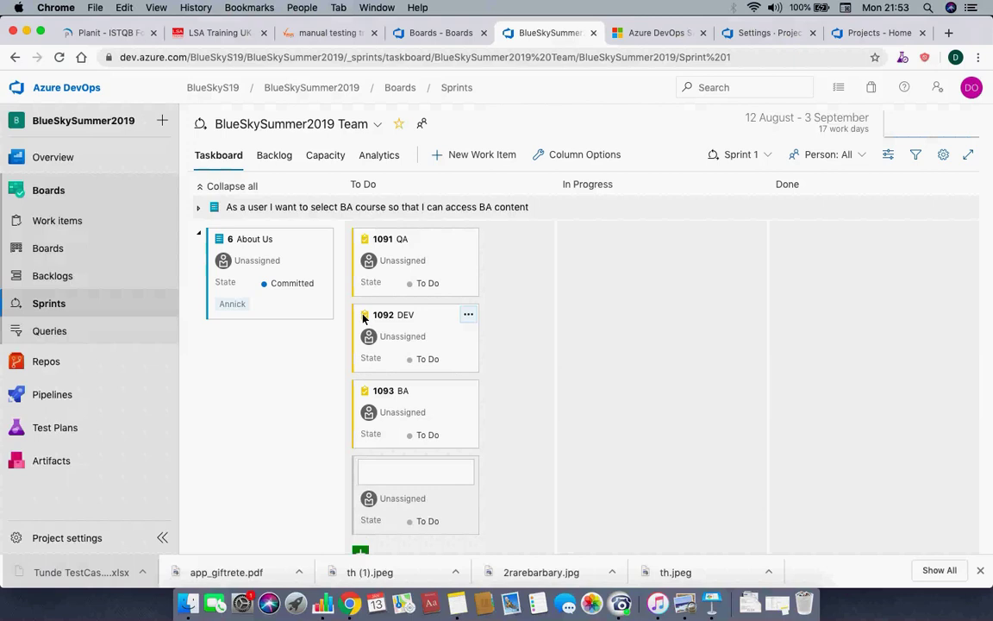
pyautogui.write('Specflow integration')
pyautogui.press('Return')
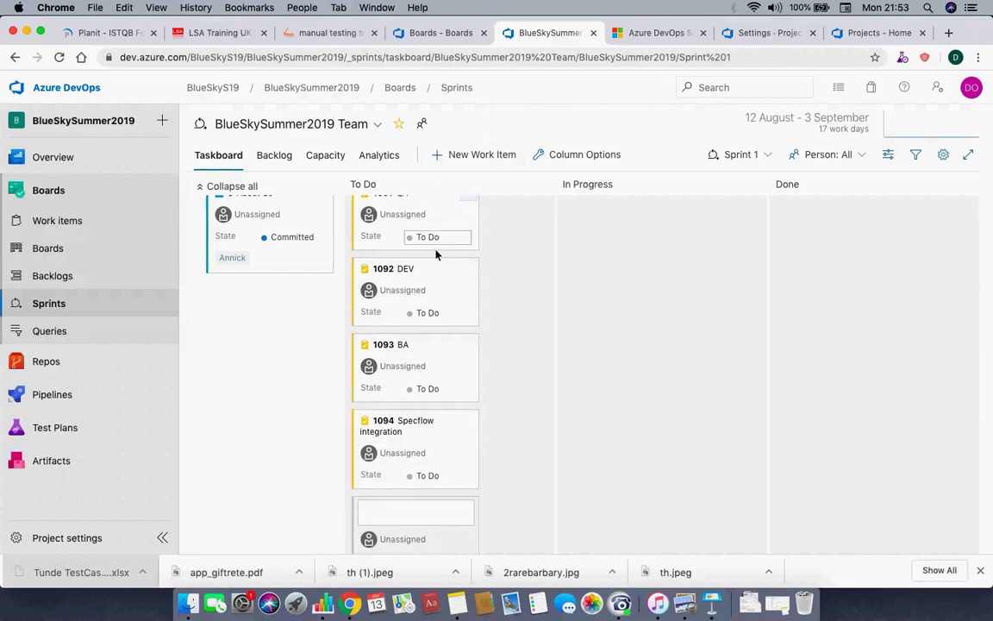
pyautogui.scroll(2, 396, 304)
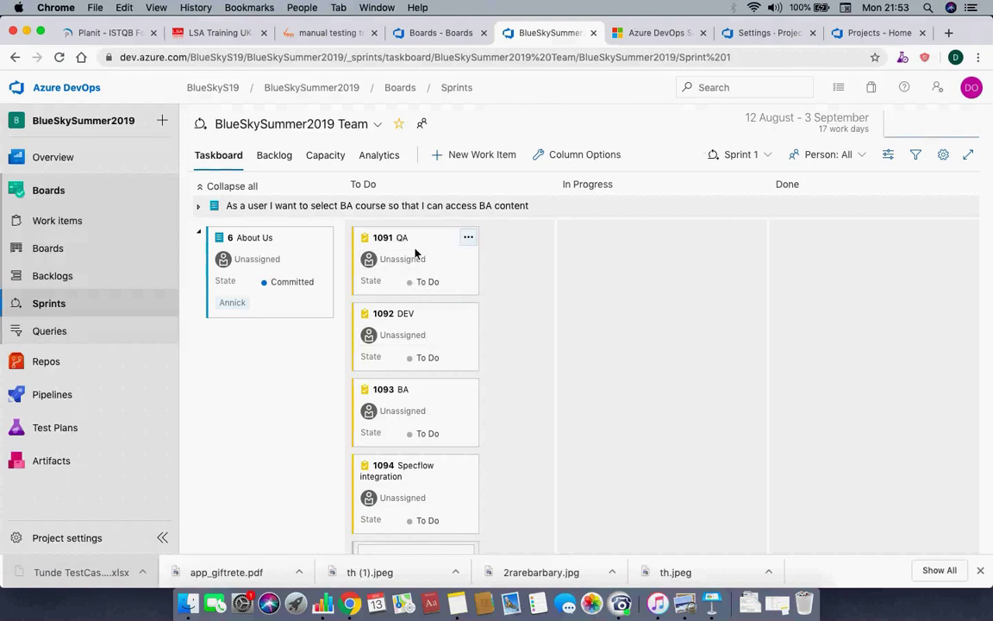
pyautogui.press('Escape')
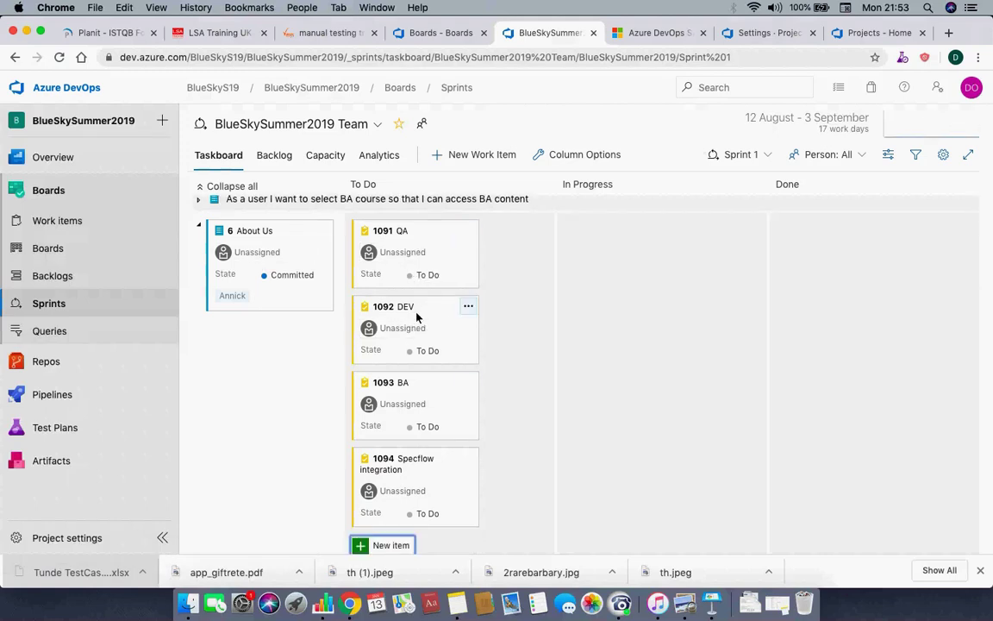
# Step: Move the About Us tasks QA and Specflow integration to In Progress, and take DEV through In Progress to Done
pyautogui.moveTo(426, 319); pyautogui.dragTo(624, 250)
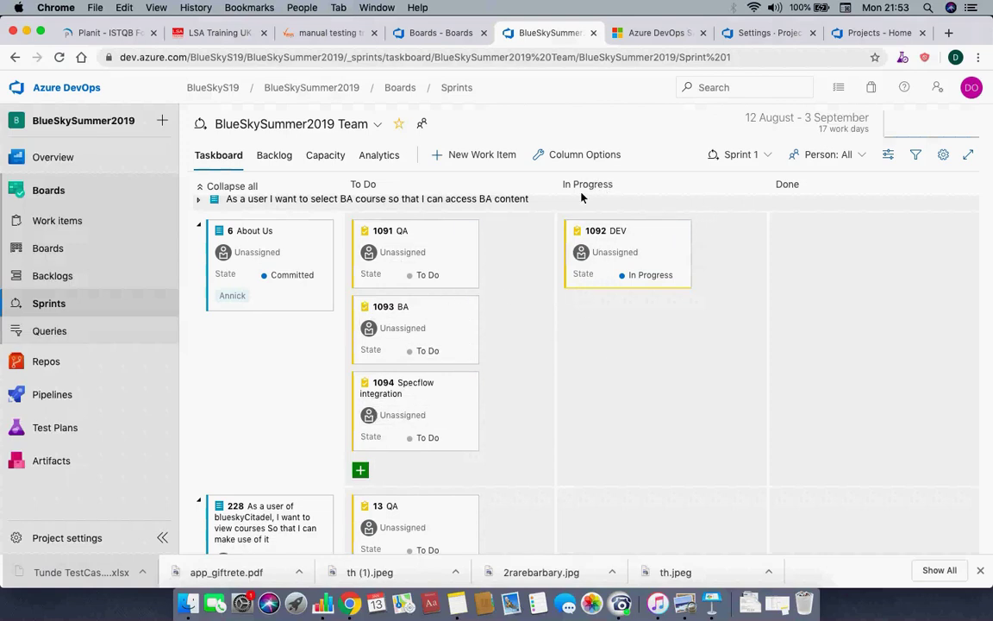
pyautogui.moveTo(423, 248)
pyautogui.mouseDown()
pyautogui.moveTo(496, 291)
pyautogui.moveTo(427, 255)
pyautogui.mouseUp()
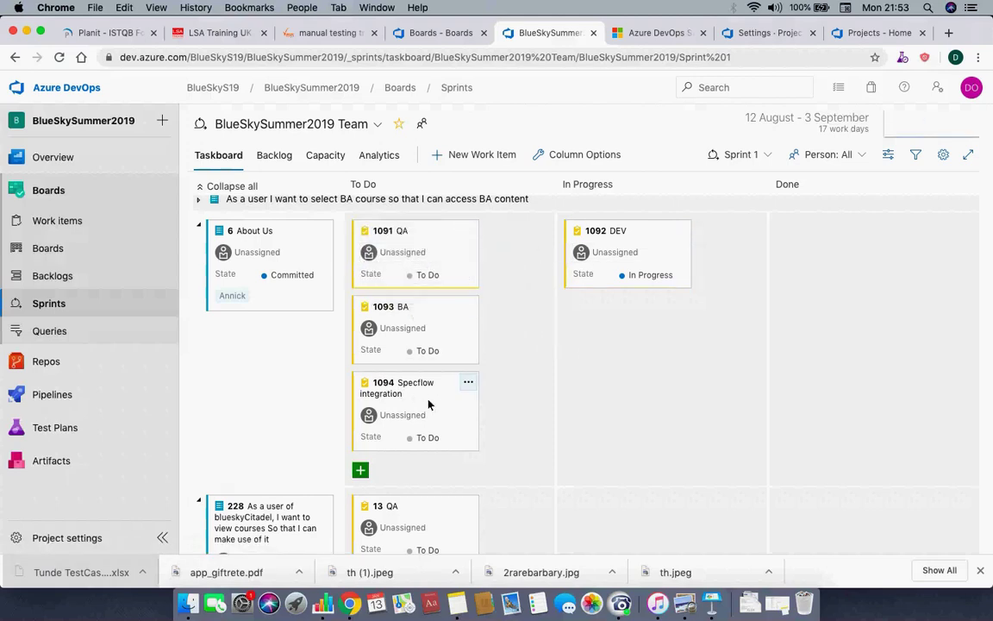
pyautogui.moveTo(428, 404); pyautogui.dragTo(632, 349)
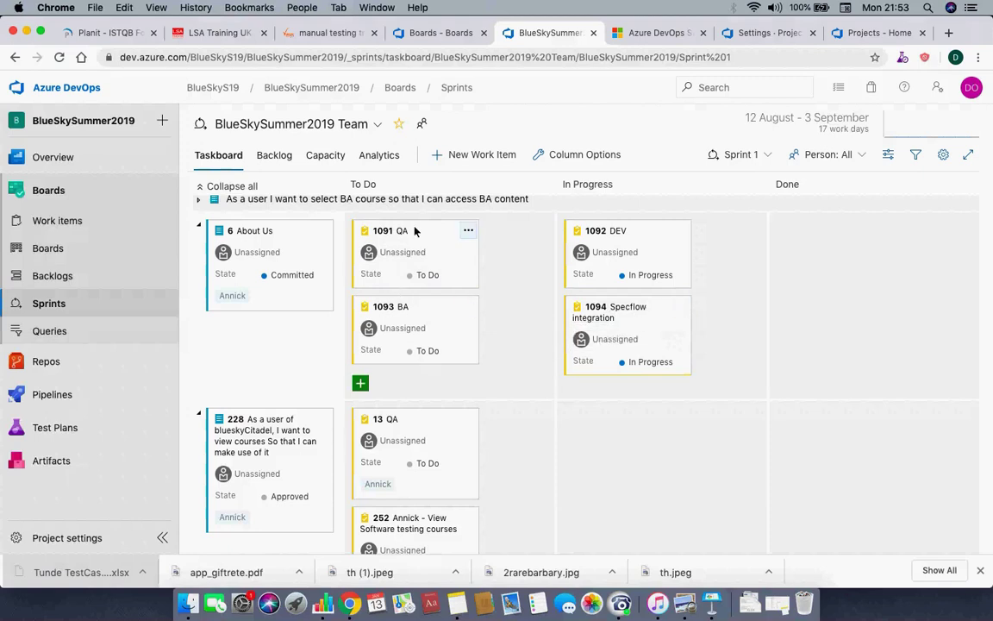
pyautogui.moveTo(475, 271); pyautogui.dragTo(628, 354)
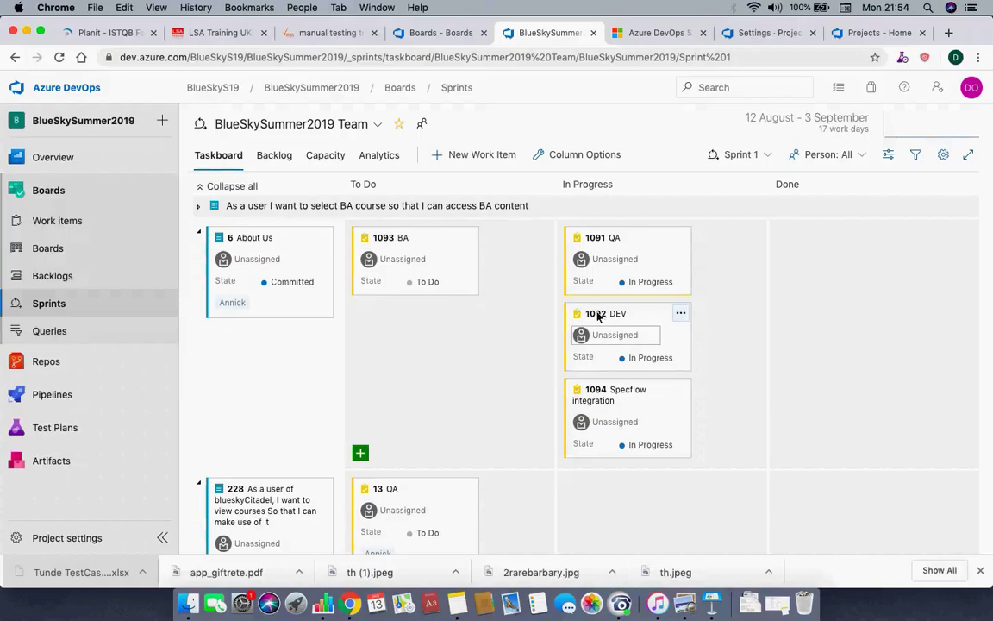
pyautogui.moveTo(629, 326); pyautogui.dragTo(854, 255)
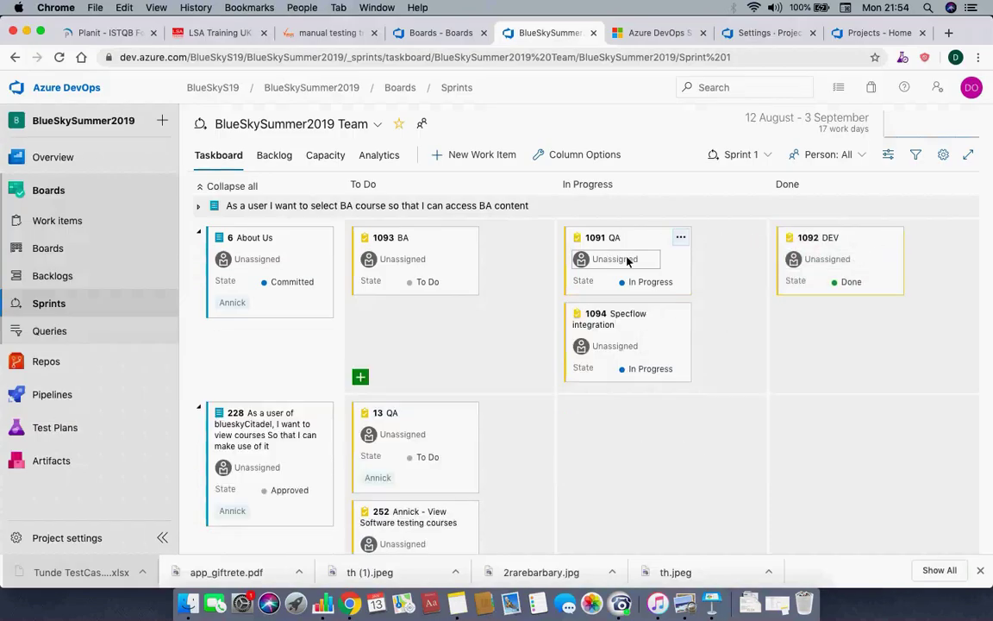
# Step: Add a task titled Manual Testing to the About Us item
pyautogui.click(362, 380)
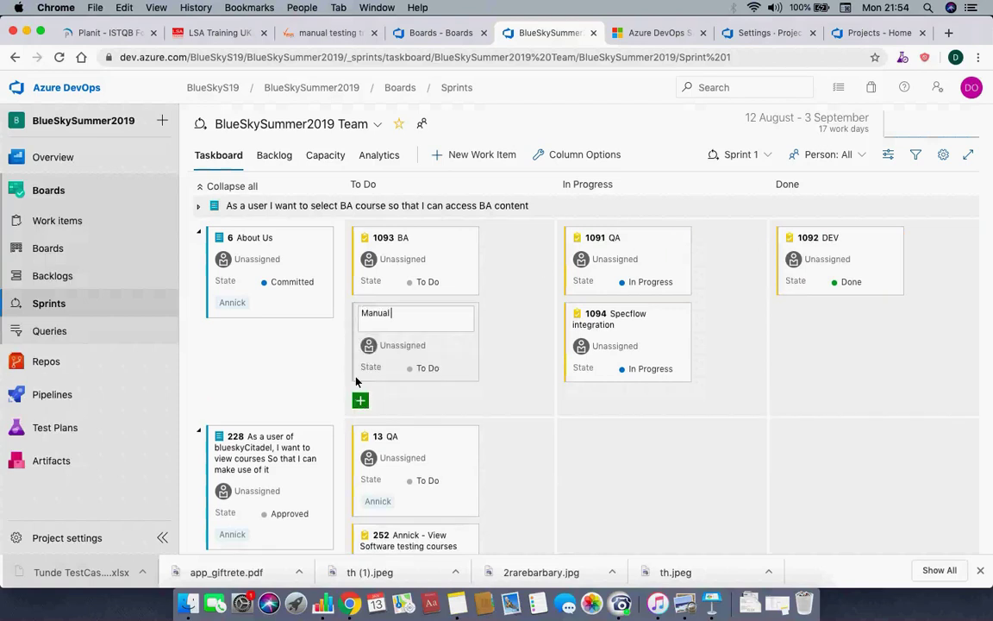
pyautogui.write('Manual Testing')
pyautogui.press('Return')
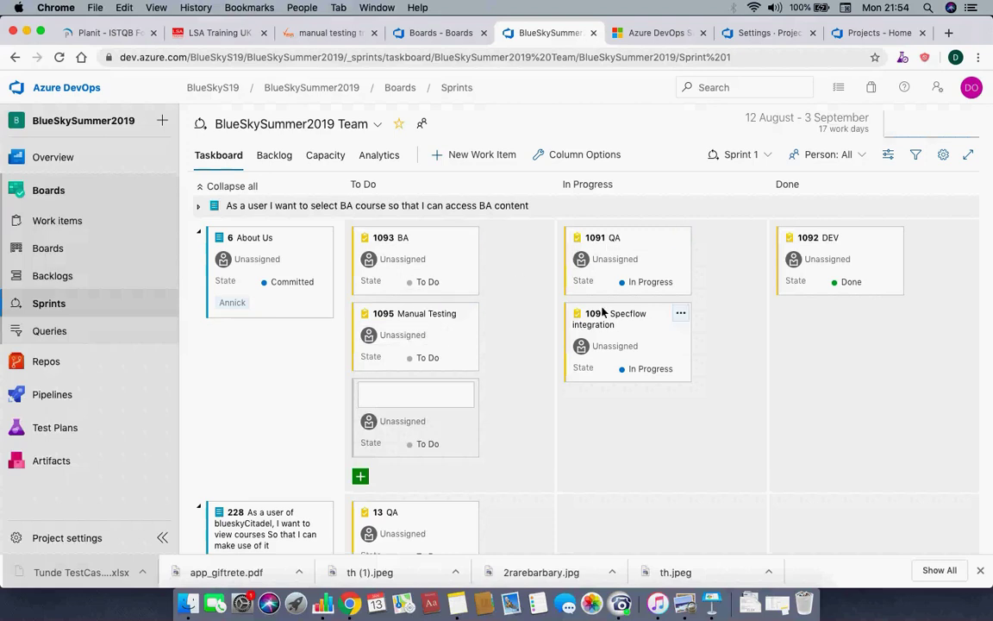
# Step: Move the Manual Testing, BA, QA and Specflow integration tasks to Done and set the About Us item's state to Done
pyautogui.moveTo(614, 332); pyautogui.dragTo(369, 345)
pyautogui.moveTo(444, 399); pyautogui.dragTo(862, 312)
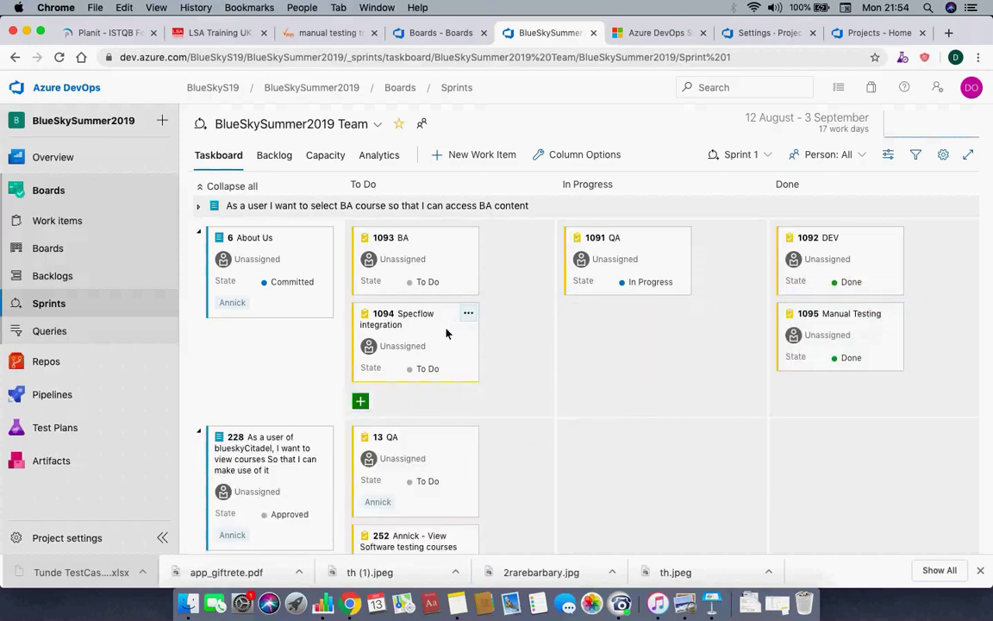
pyautogui.moveTo(432, 249); pyautogui.dragTo(897, 274)
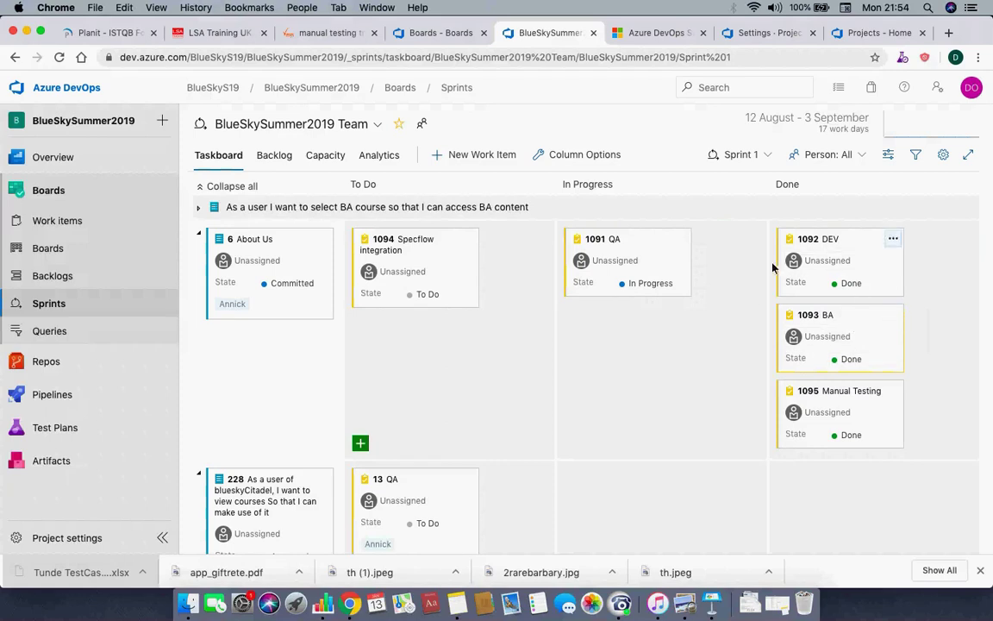
pyautogui.moveTo(468, 286); pyautogui.dragTo(785, 264)
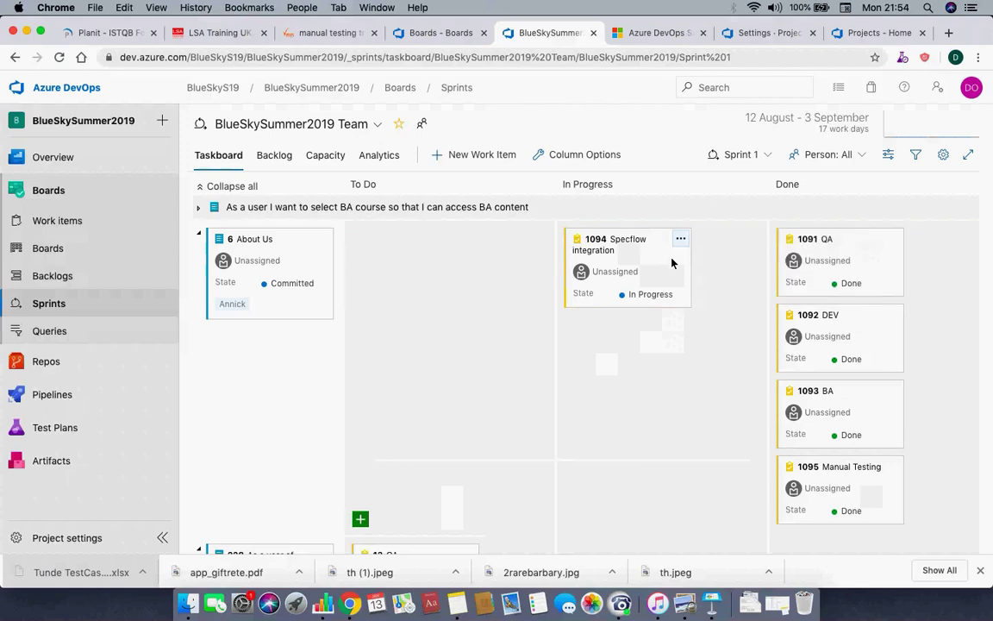
pyautogui.moveTo(658, 254); pyautogui.dragTo(843, 284)
pyautogui.click(291, 284)
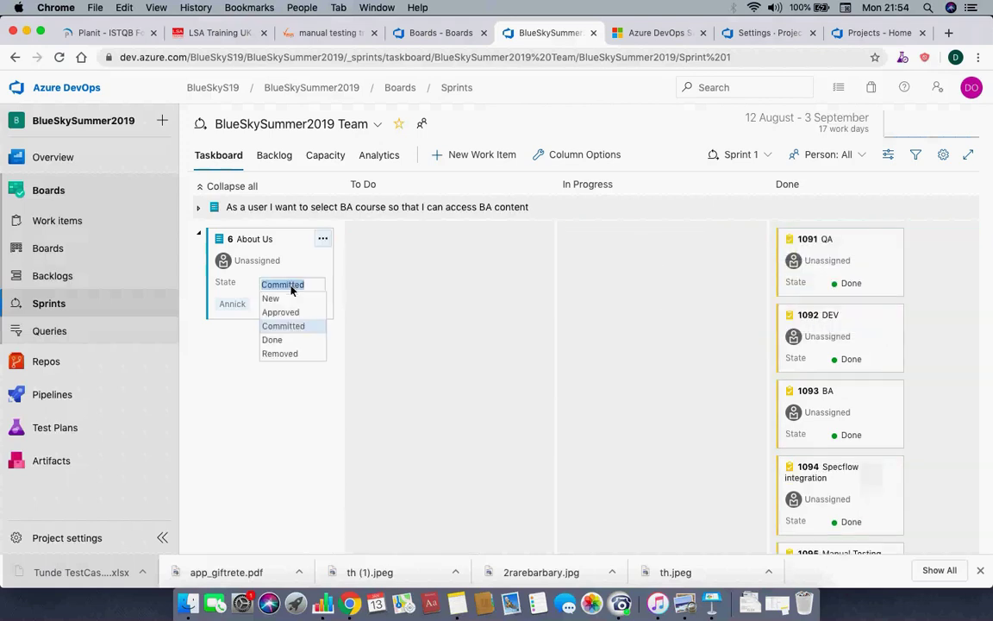
pyautogui.click(272, 339)
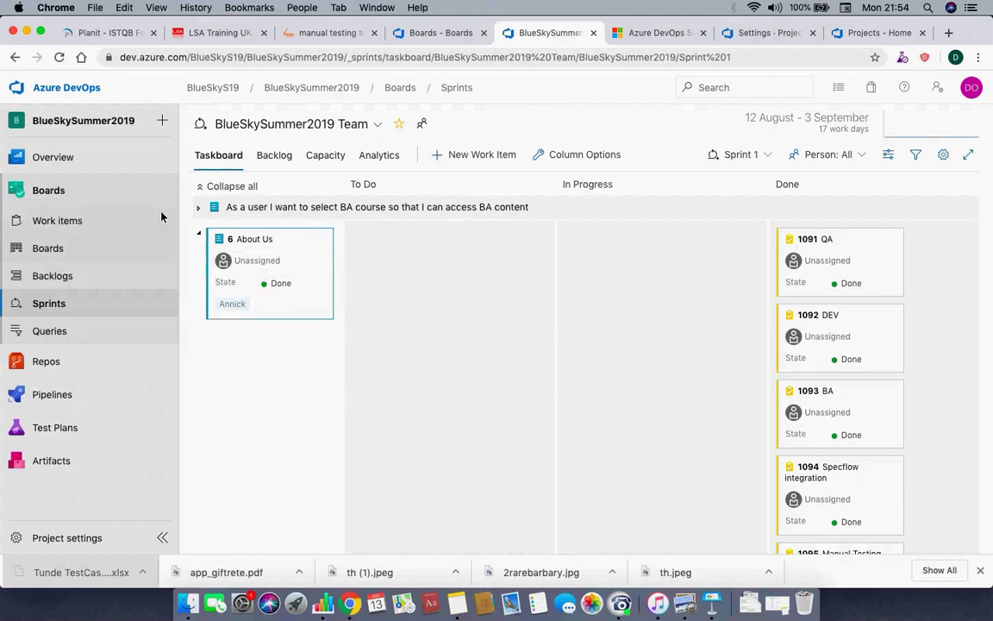
# Step: View the team backlog as a board and move the Courses page card from Committed to In Dev
pyautogui.click(62, 277)
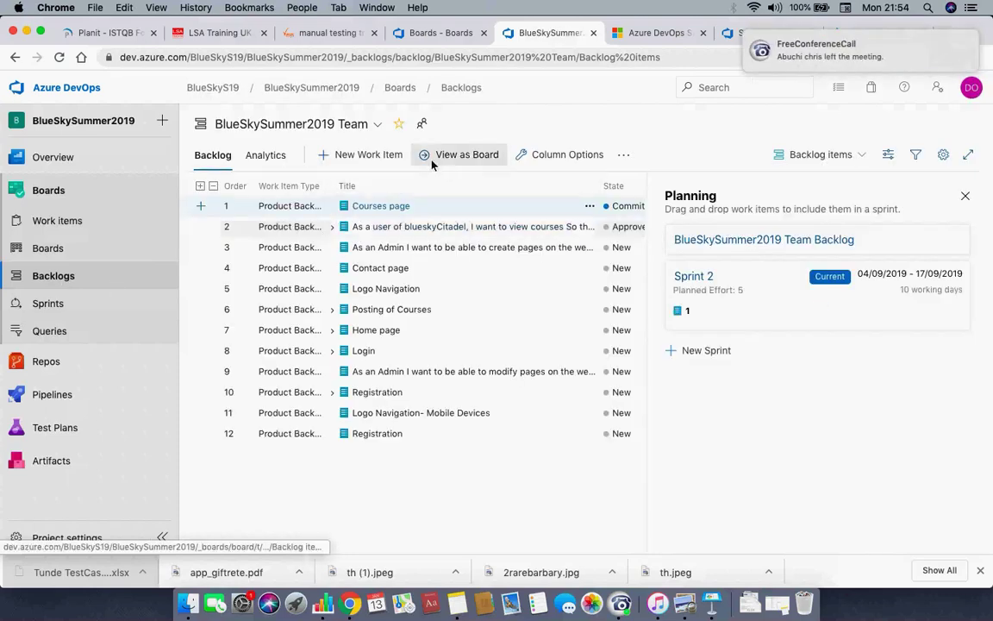
pyautogui.click(448, 160)
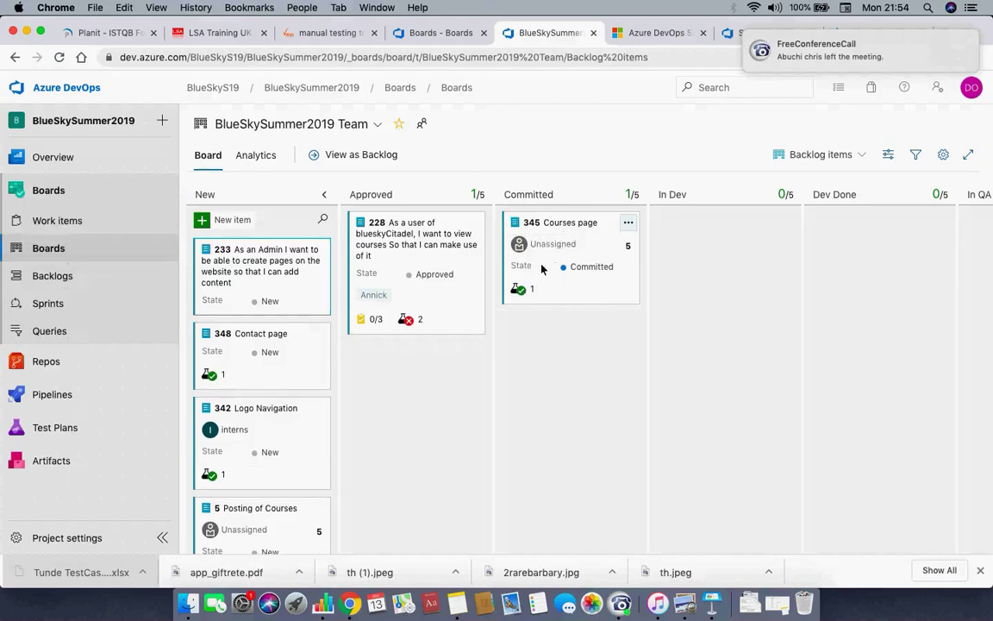
pyautogui.moveTo(552, 264); pyautogui.dragTo(705, 266)
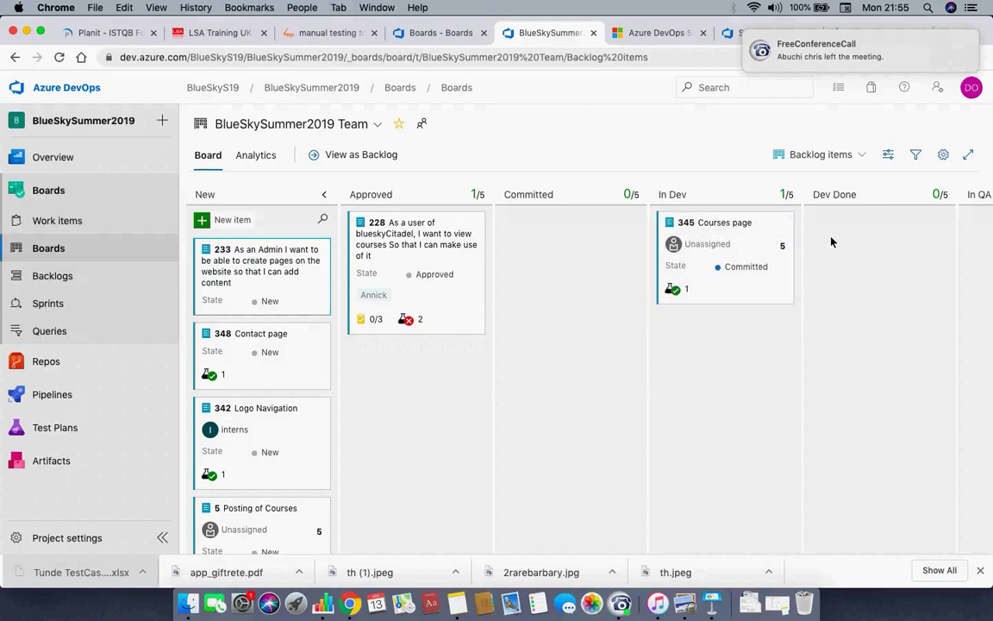
pyautogui.hscroll(3, 902, 296)
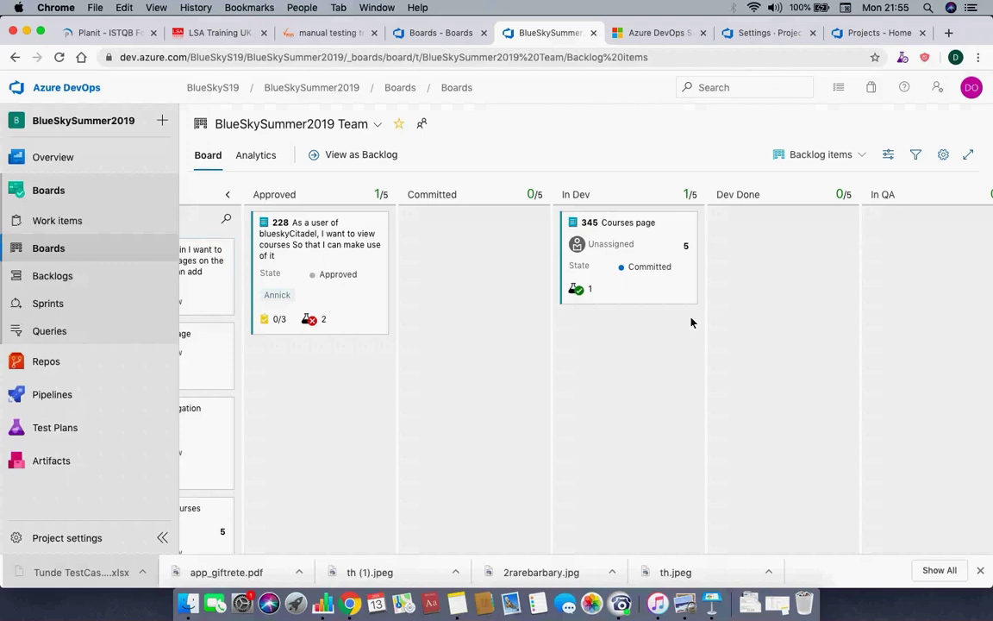
pyautogui.hscroll(-2, 673, 336)
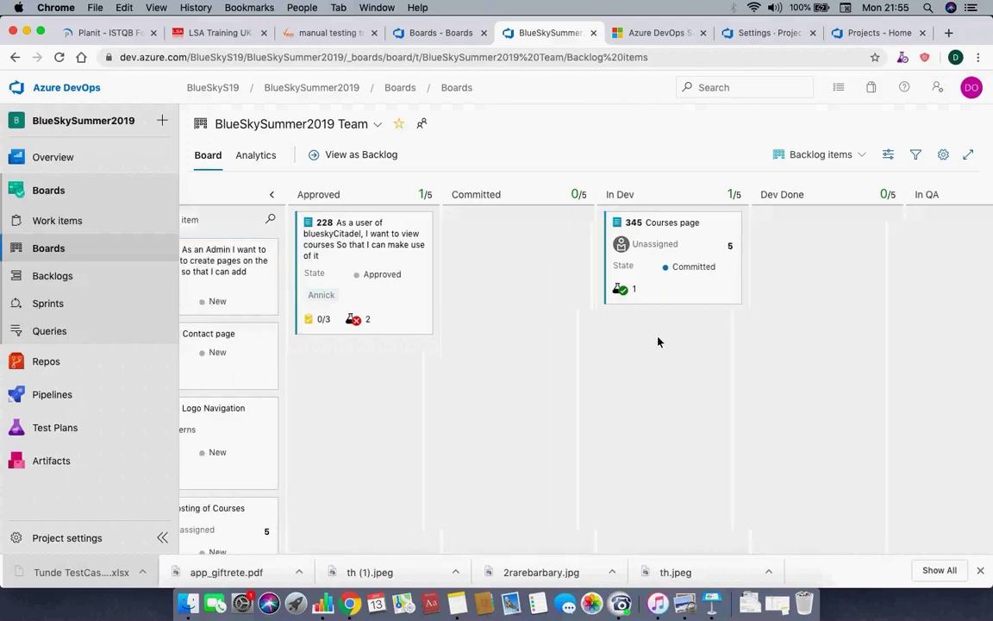
pyautogui.hscroll(-2, 343, 337)
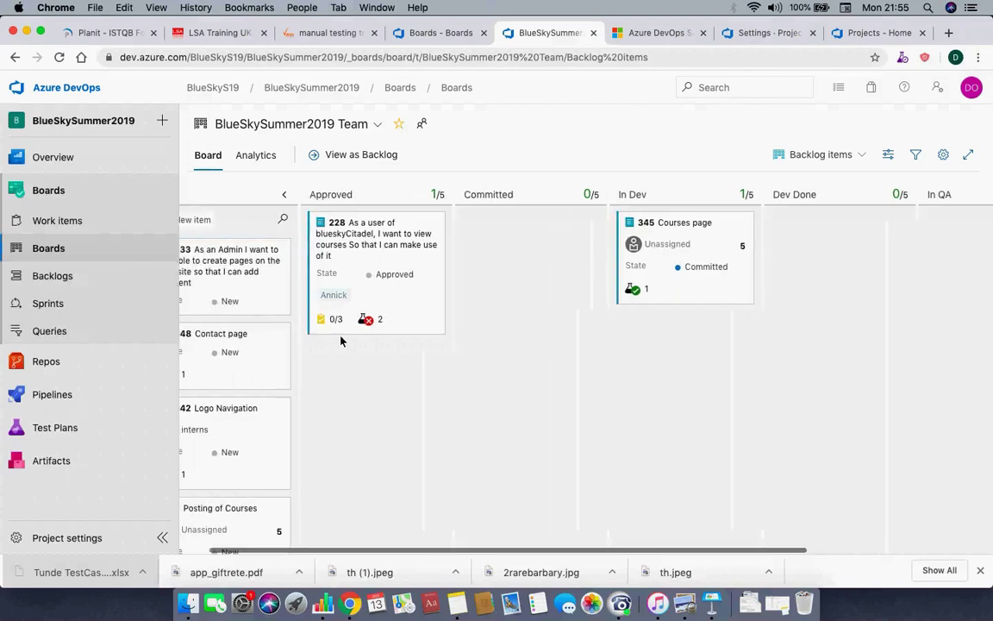
# Step: On the Sprint 1 taskboard, move item 228's View Business Analysis courses task to In Progress and its QA task through In Progress to Done
pyautogui.click(61, 310)
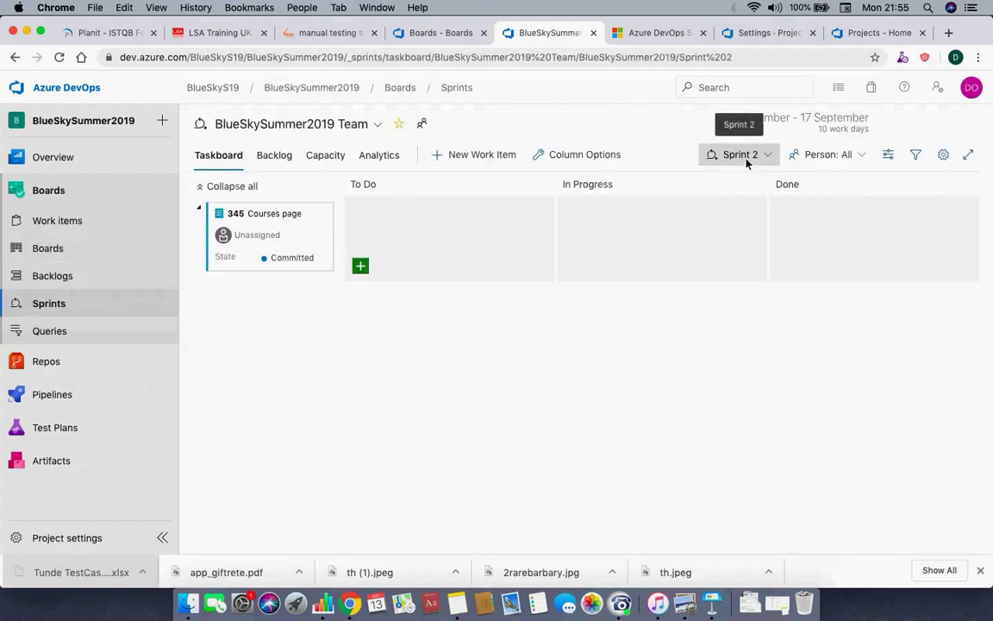
pyautogui.click(748, 163)
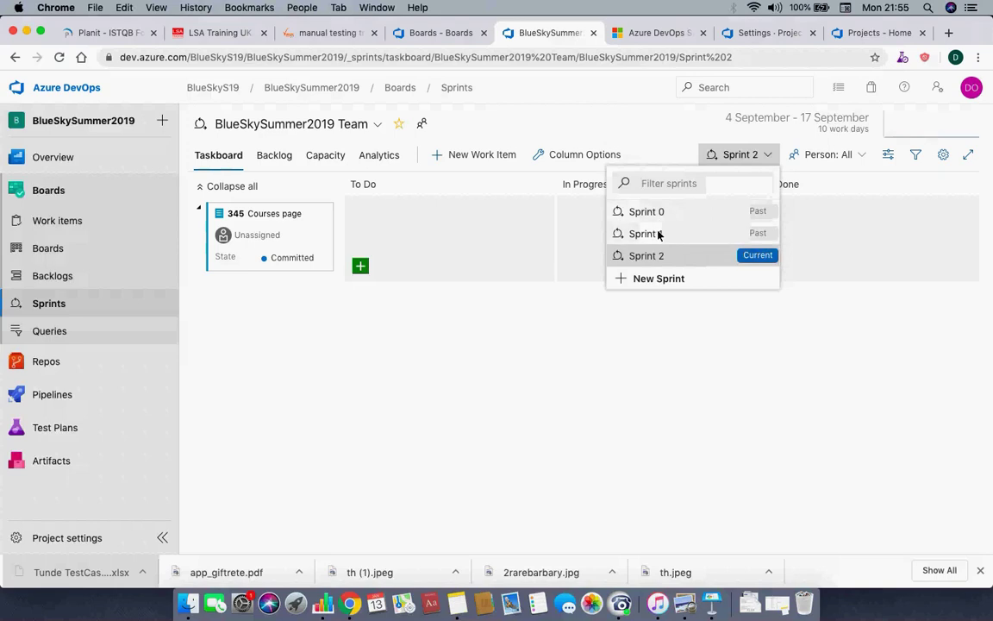
pyautogui.click(657, 232)
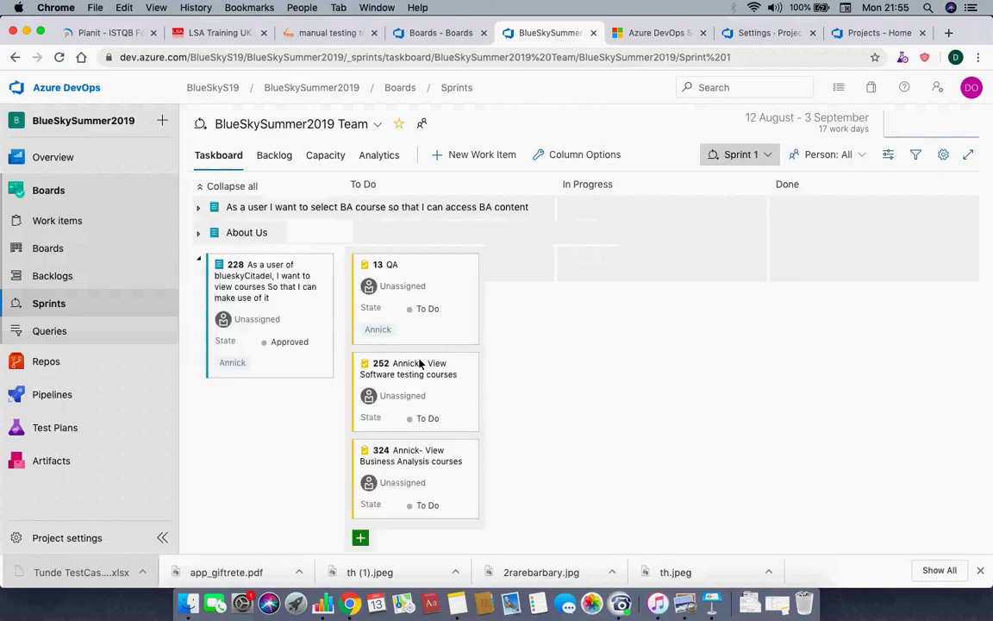
pyautogui.moveTo(458, 288); pyautogui.dragTo(595, 295)
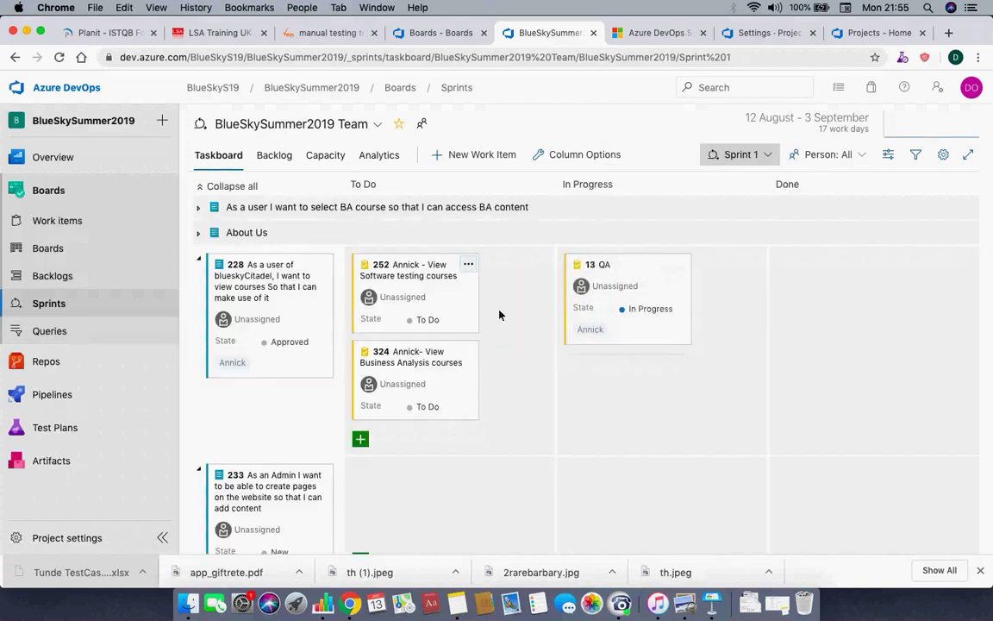
pyautogui.moveTo(437, 363); pyautogui.dragTo(634, 380)
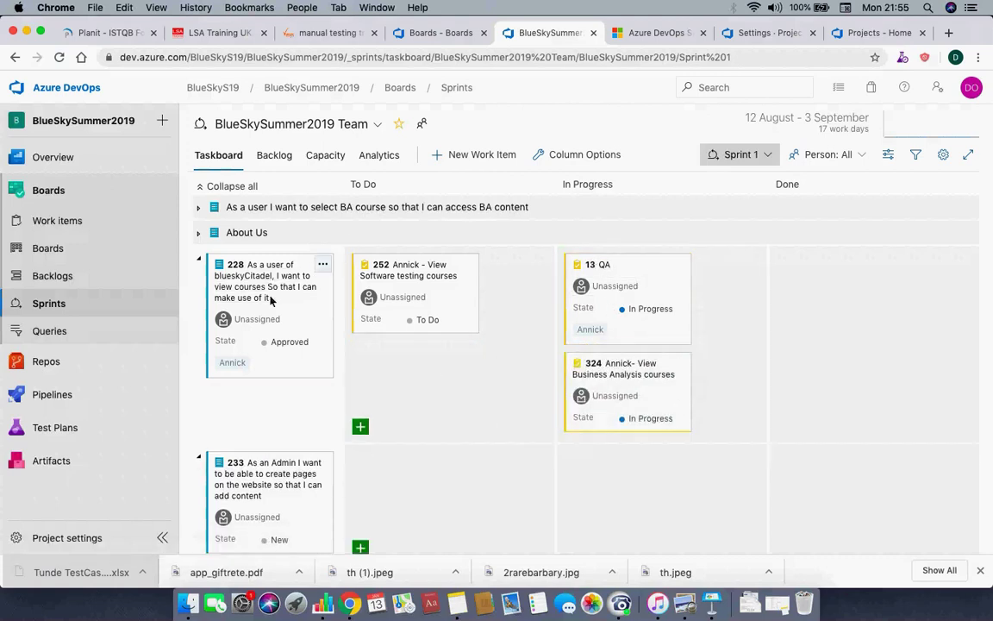
pyautogui.moveTo(638, 287)
pyautogui.mouseDown()
pyautogui.moveTo(747, 288)
pyautogui.moveTo(654, 293)
pyautogui.mouseUp()
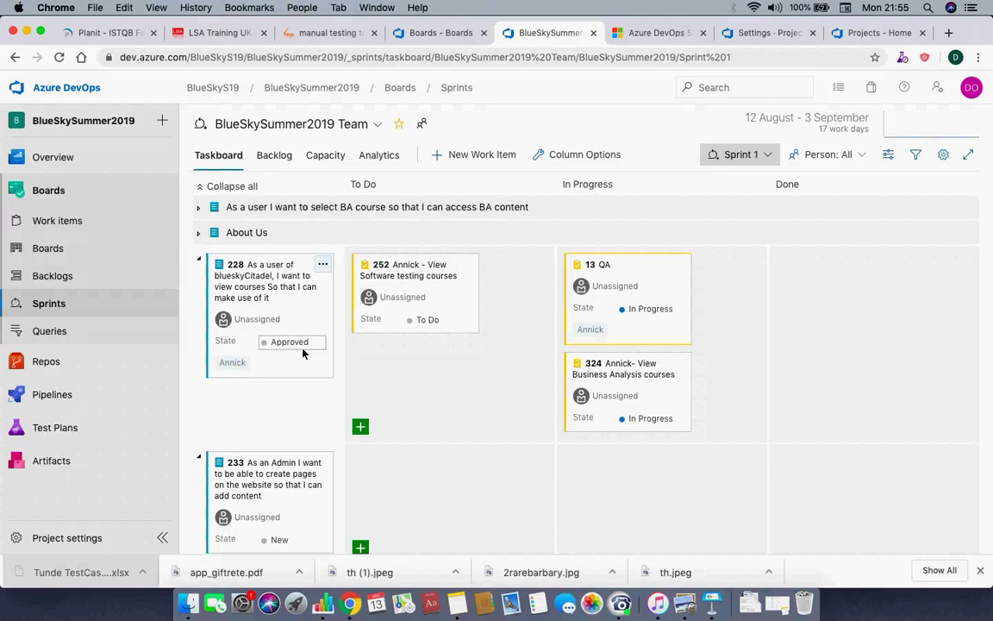
pyautogui.moveTo(571, 297); pyautogui.dragTo(828, 298)
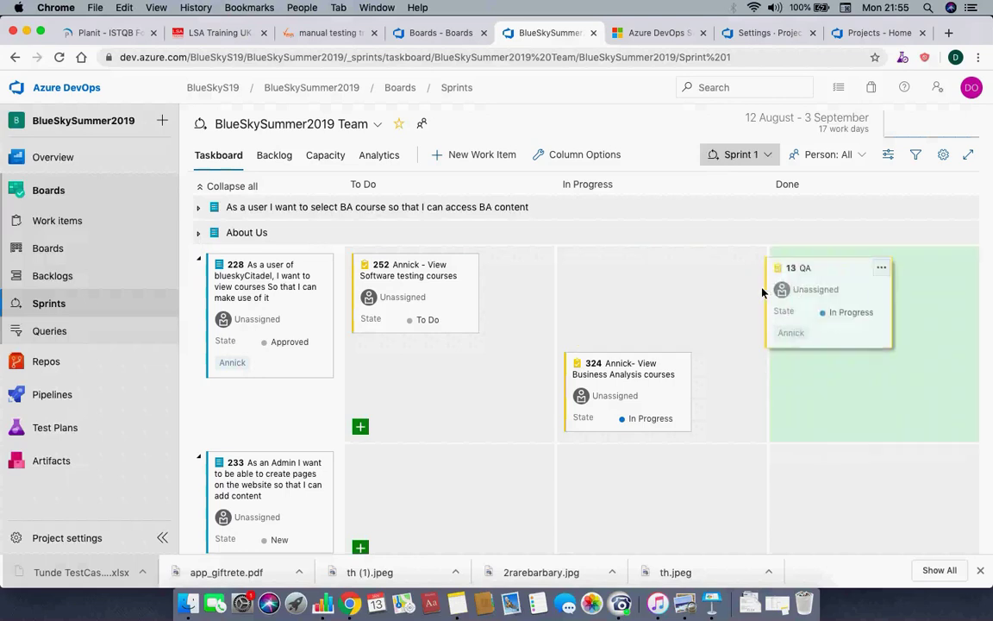
# Step: Move item 228's remaining tasks to Done, set the item's state to Done, and collapse its taskboard row
pyautogui.moveTo(517, 295); pyautogui.dragTo(847, 289)
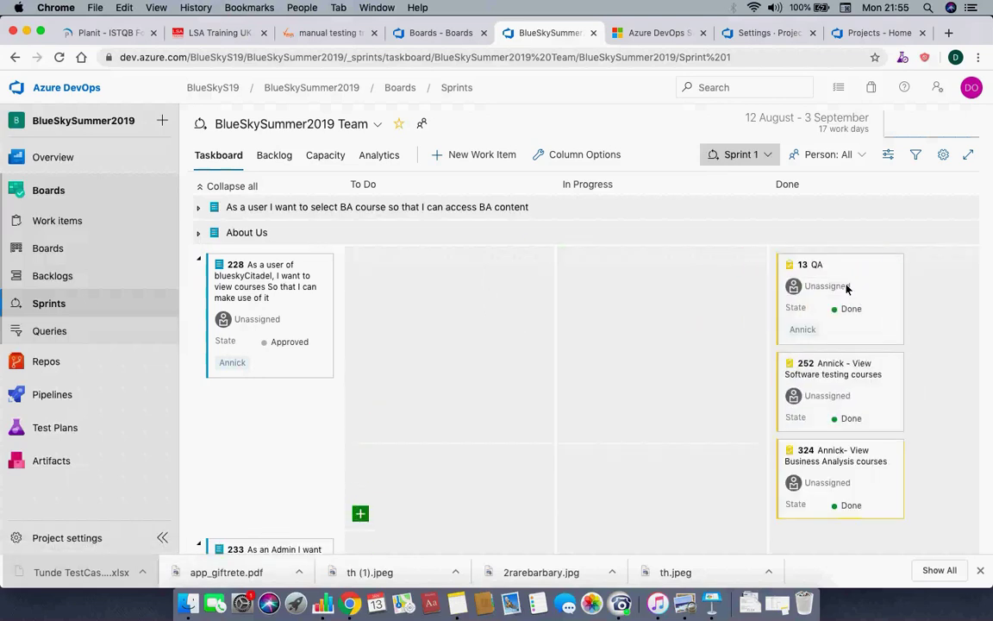
pyautogui.click(277, 345)
pyautogui.click(283, 401)
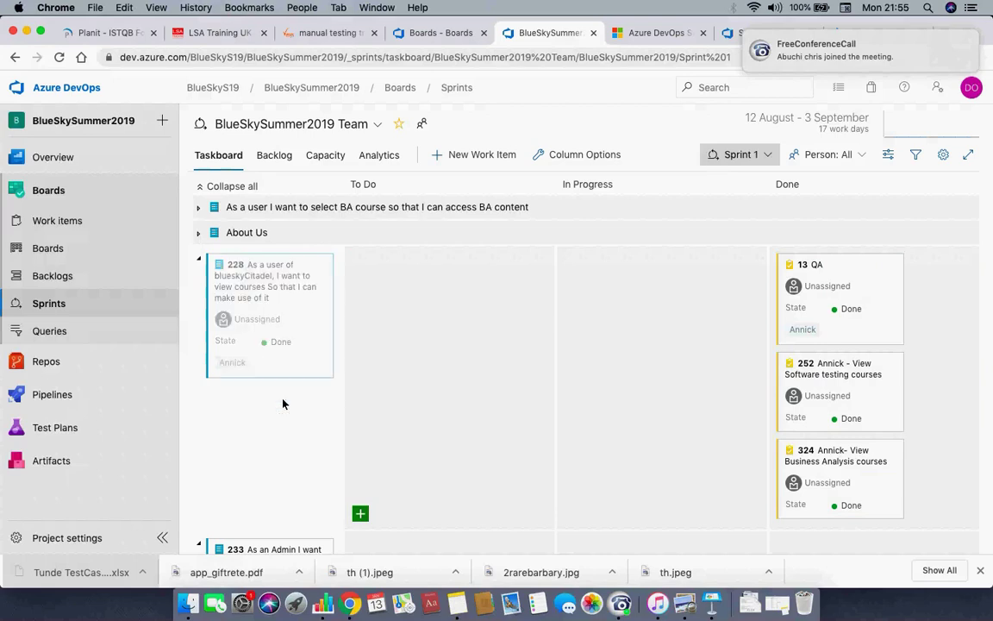
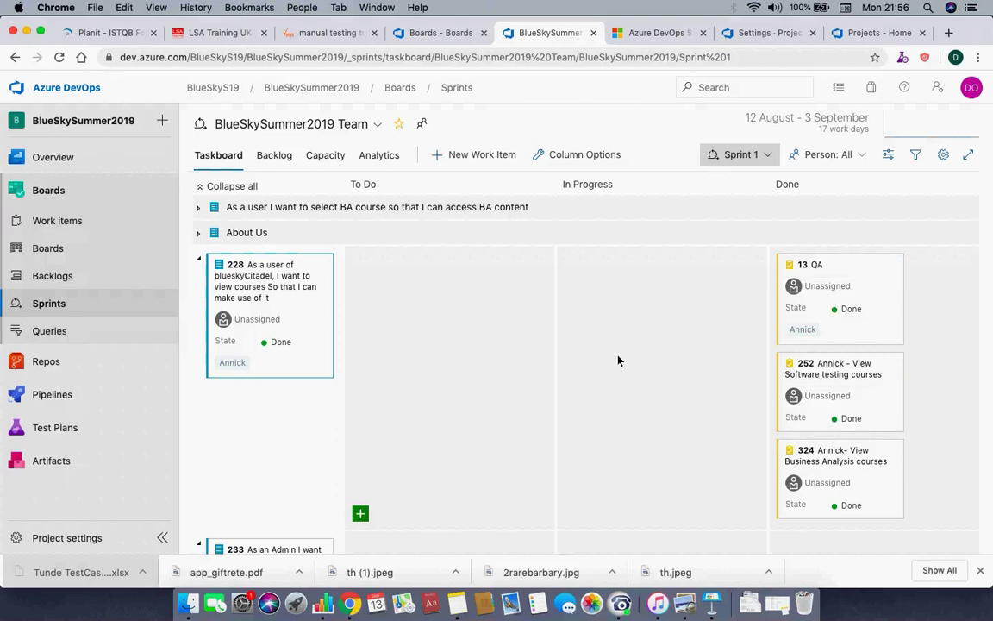
pyautogui.click(199, 260)
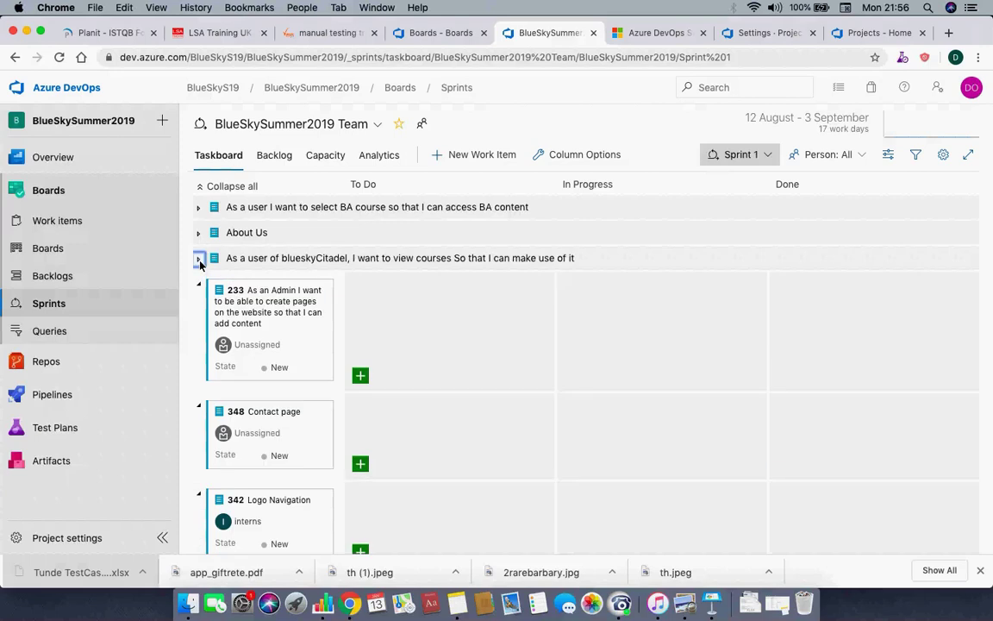
# Step: Go past Queries to Test Plans and open the project's test plans page
pyautogui.click(69, 337)
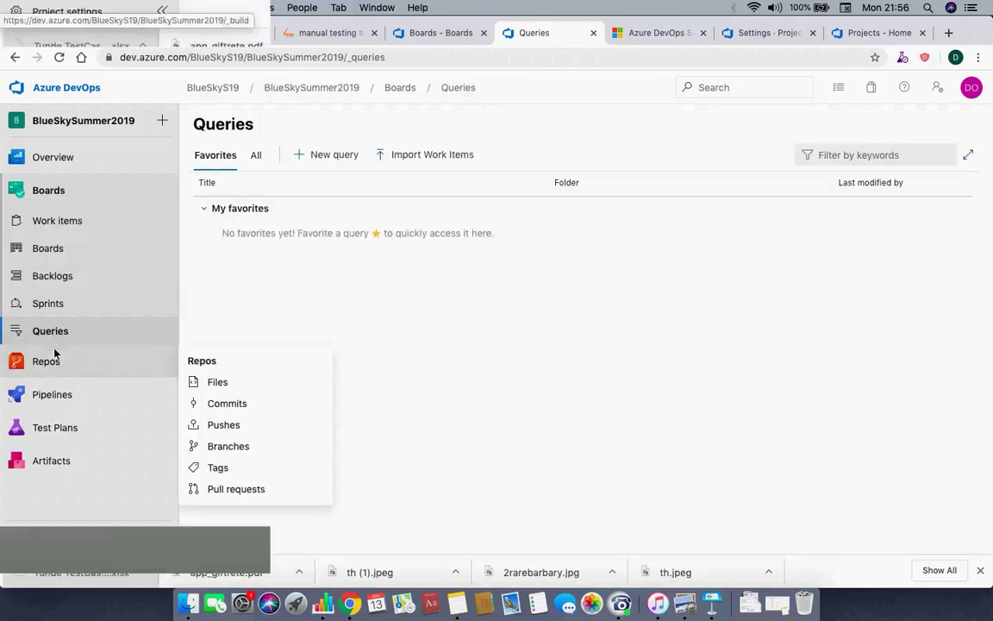
pyautogui.moveTo(119, 447)
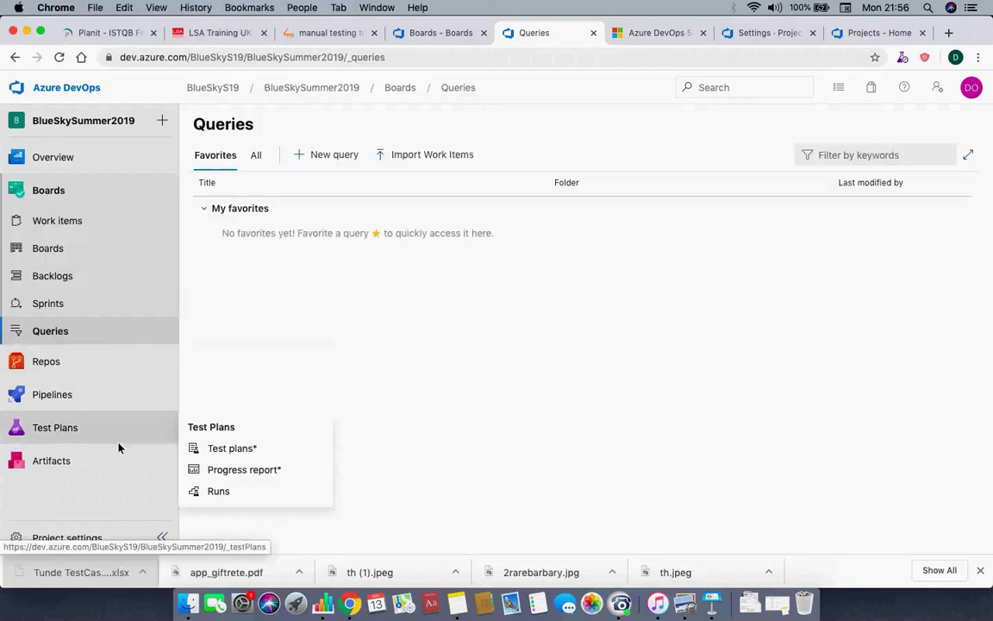
pyautogui.click(68, 431)
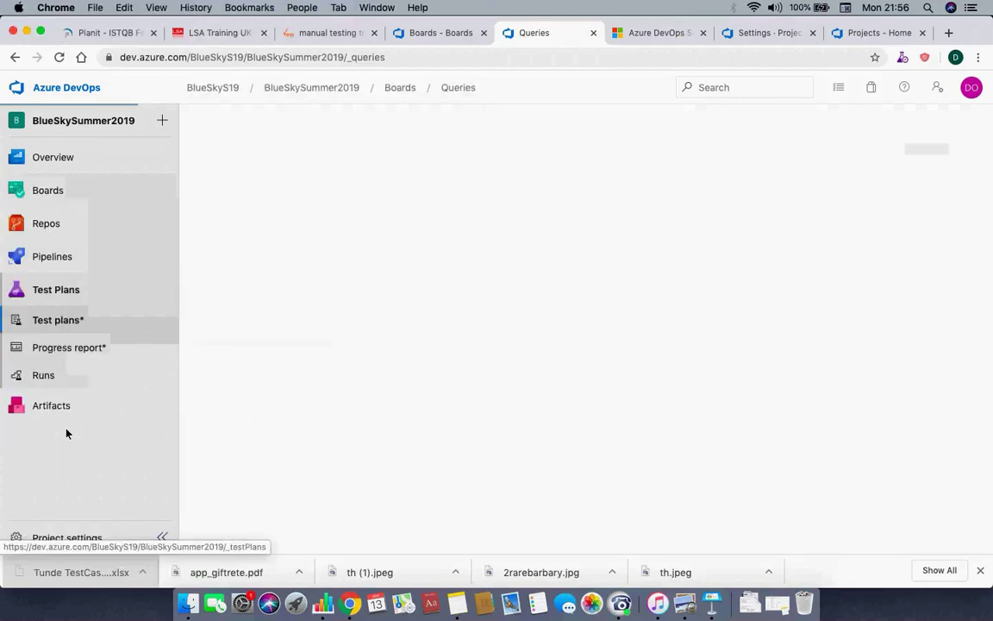
pyautogui.click(35, 328)
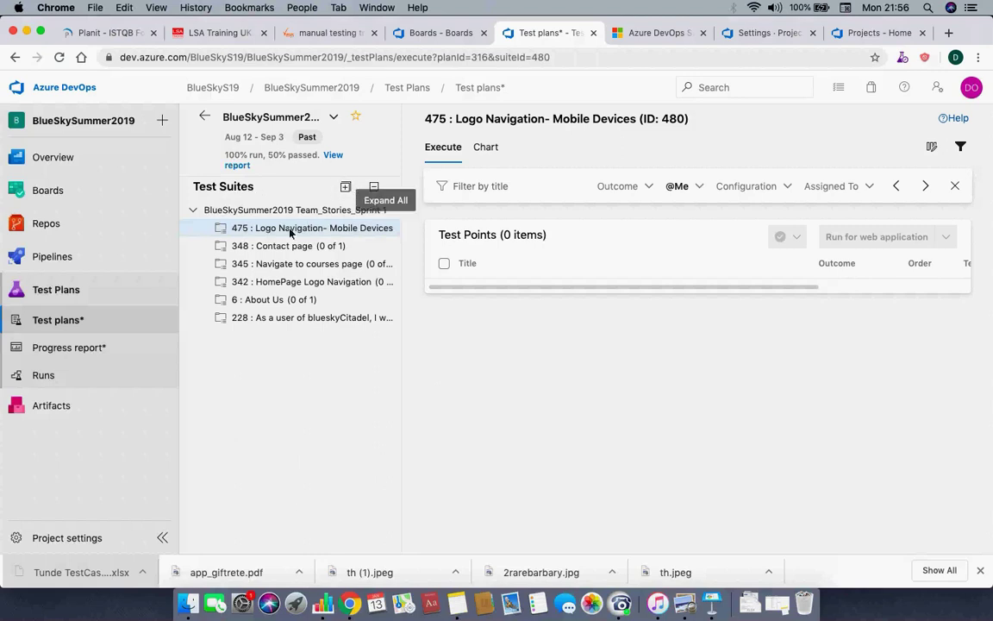
# Step: Collapse and expand the test suite tree and select the root suite BlueSkySummer2019 Team_Stories_Sprint 1
pyautogui.click(194, 211)
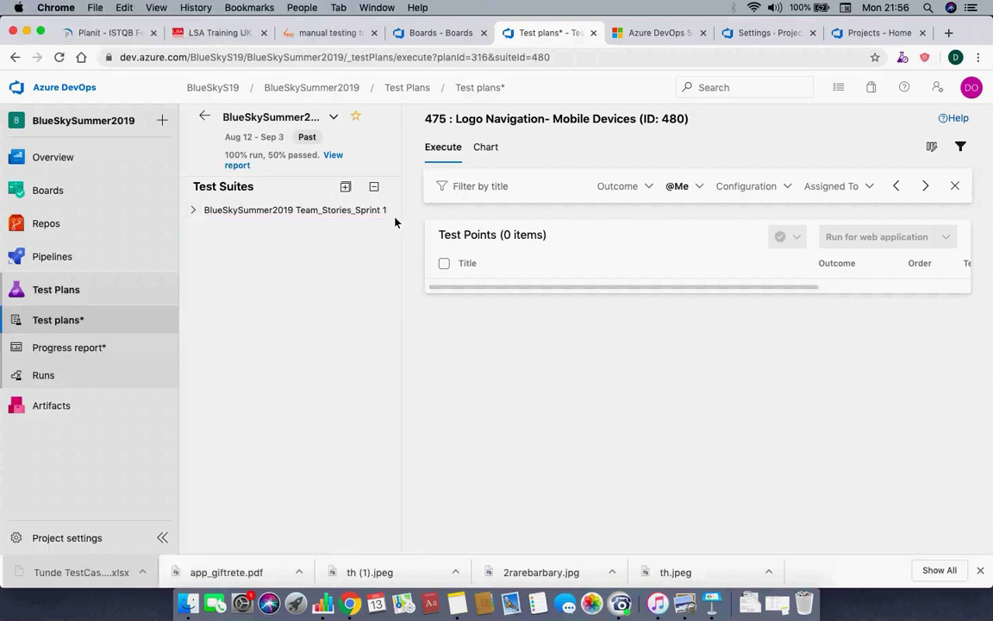
pyautogui.click(73, 321)
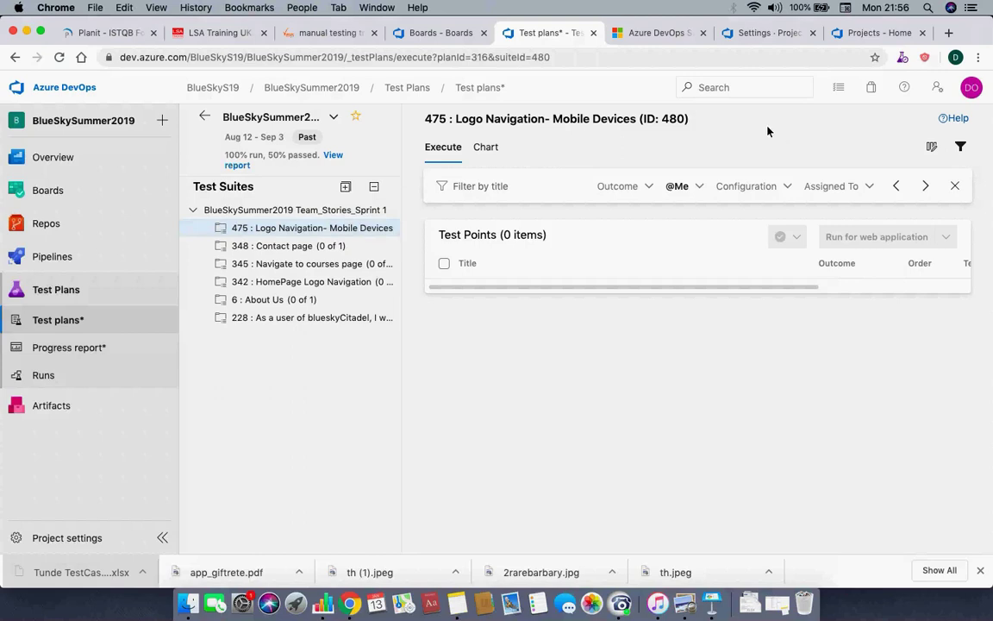
pyautogui.click(410, 89)
pyautogui.click(194, 210)
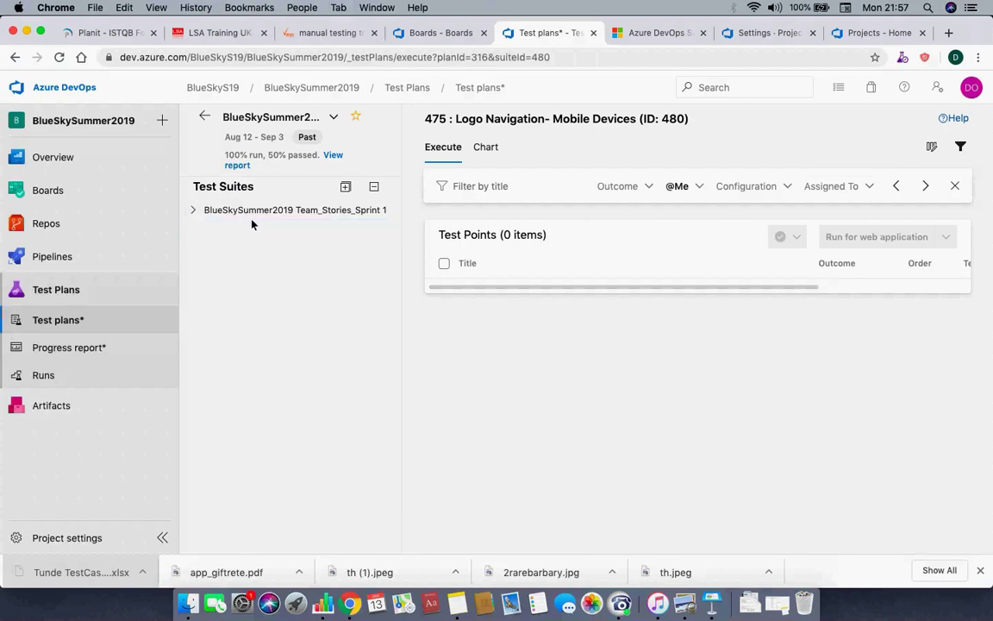
pyautogui.click(242, 212)
pyautogui.click(193, 210)
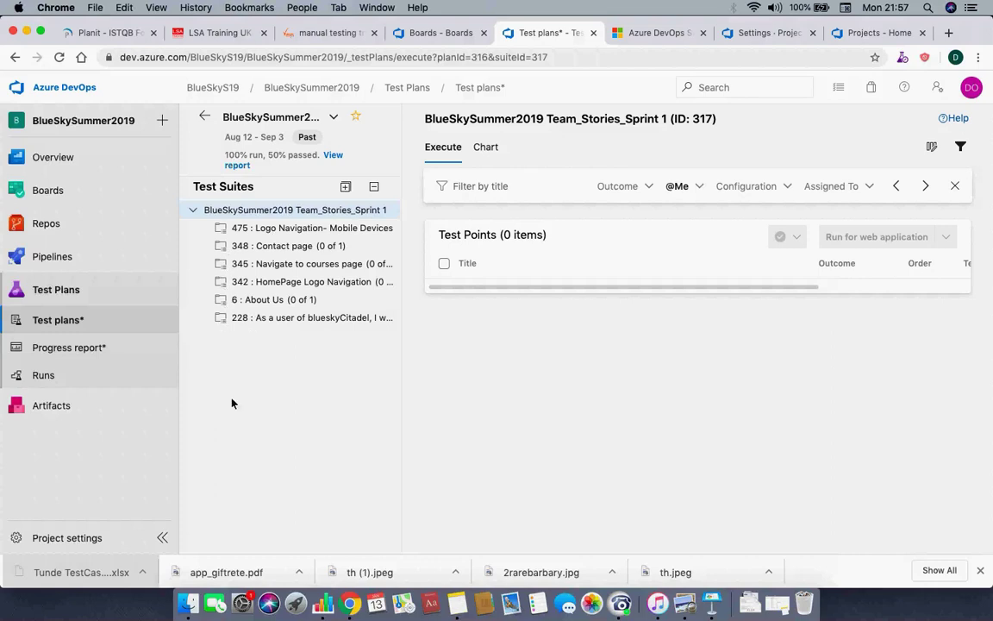
pyautogui.click(278, 230)
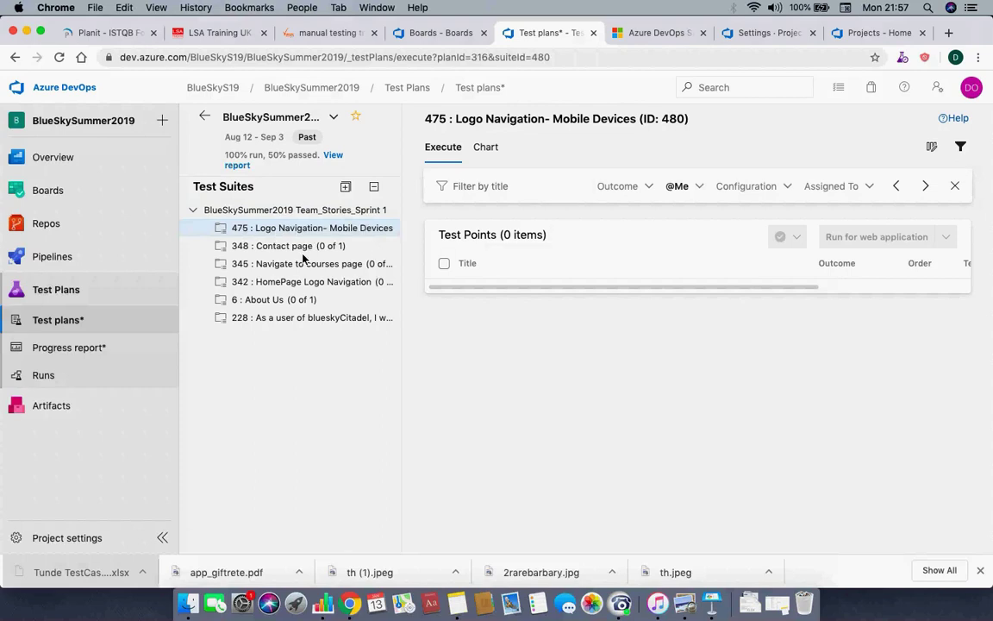
pyautogui.click(301, 253)
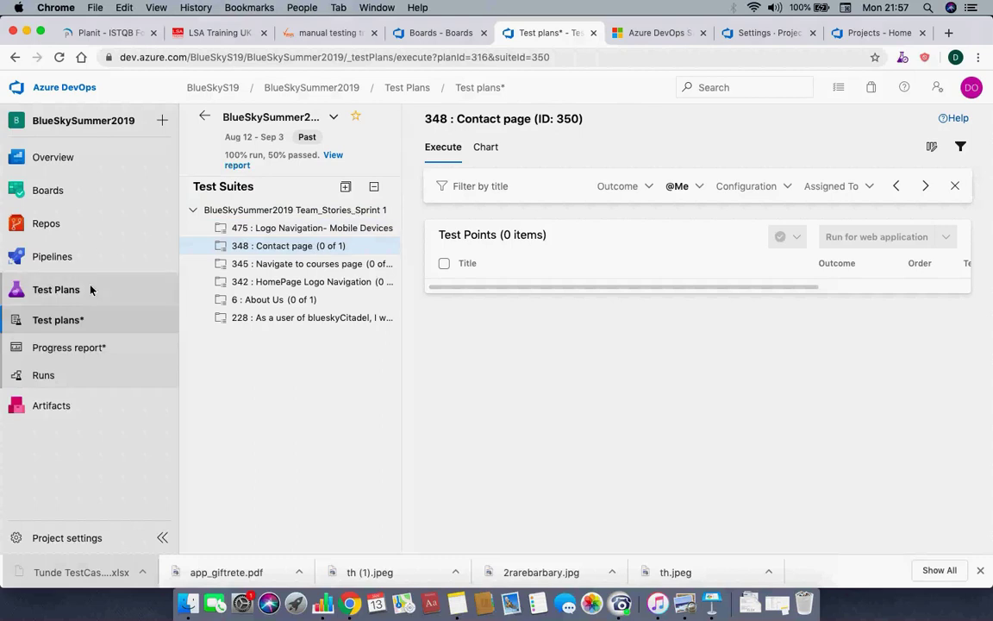
pyautogui.click(64, 293)
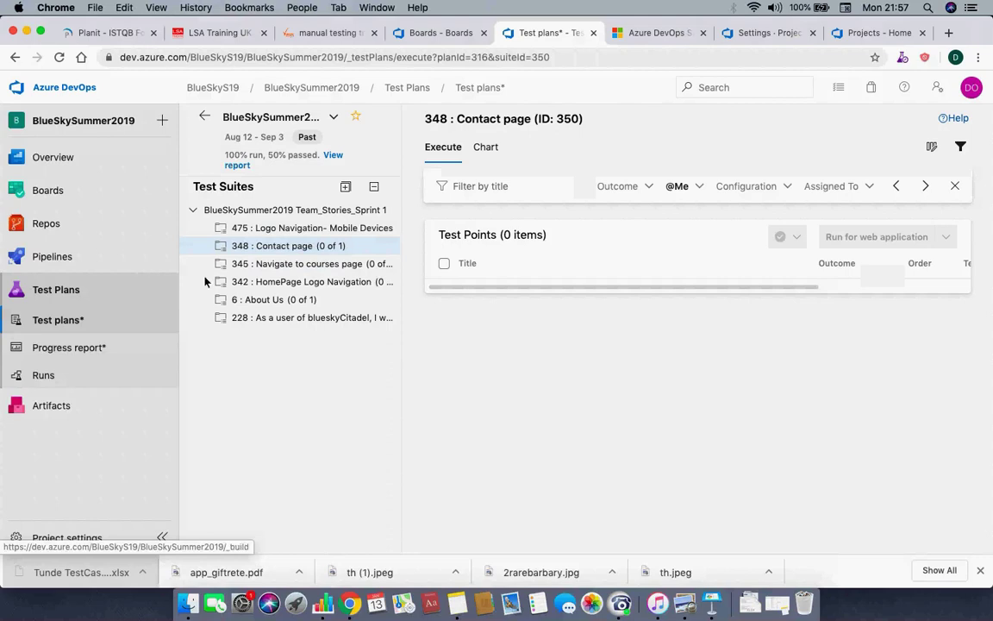
pyautogui.click(282, 265)
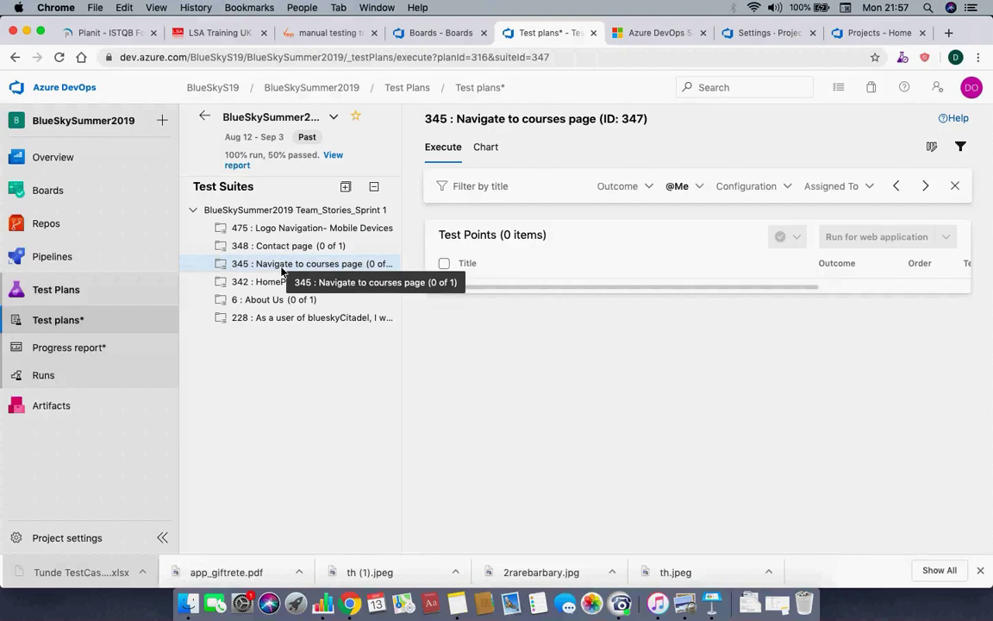
pyautogui.click(289, 246)
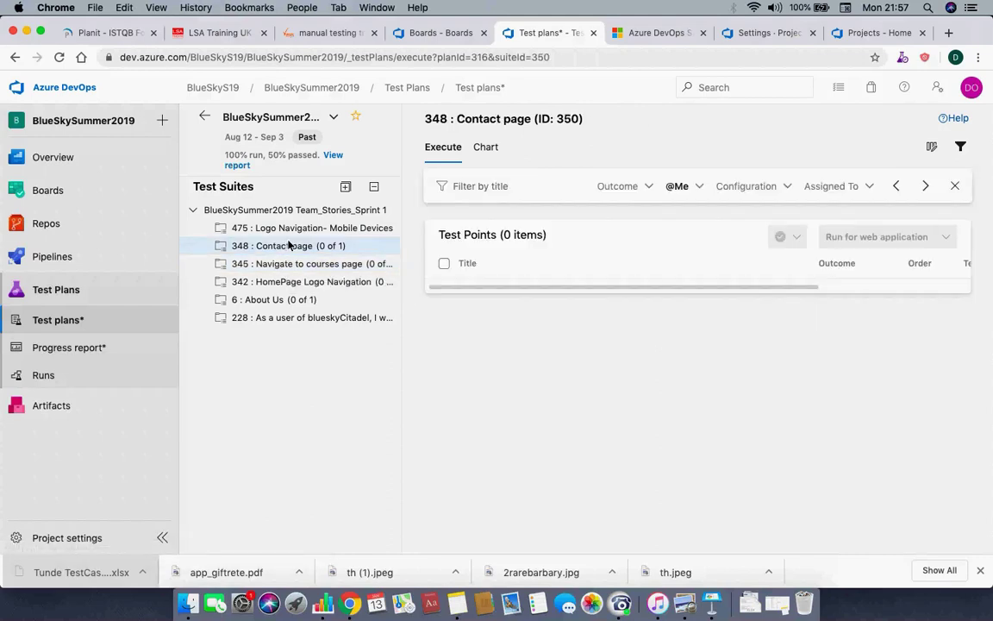
pyautogui.click(956, 186)
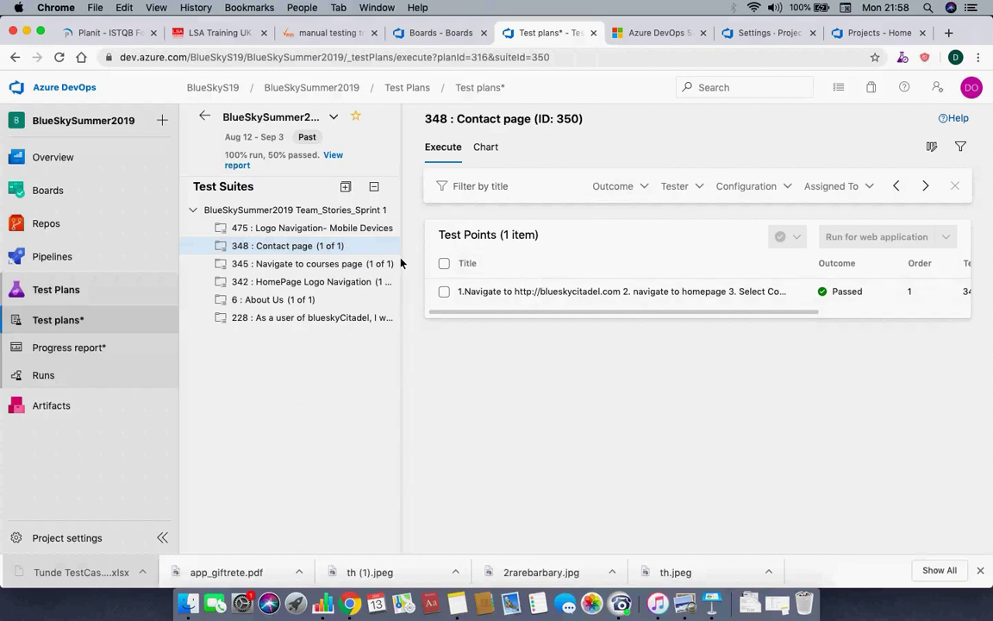
# Step: Examine the test points of the Logo Navigation, Navigate to courses page, About Us, item 228 and HomePage Logo Navigation suites
pyautogui.click(266, 228)
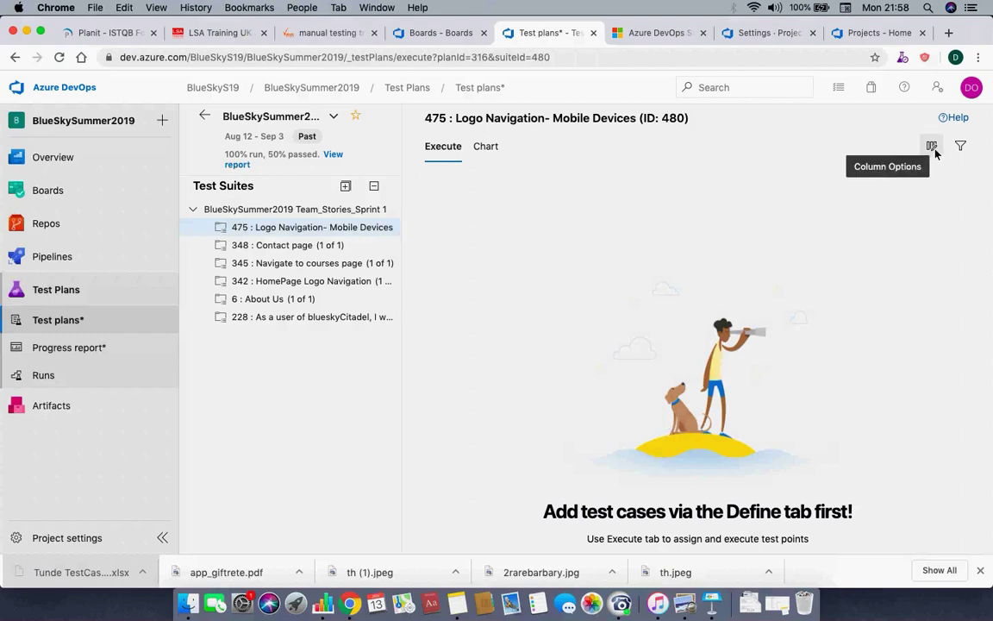
pyautogui.click(339, 263)
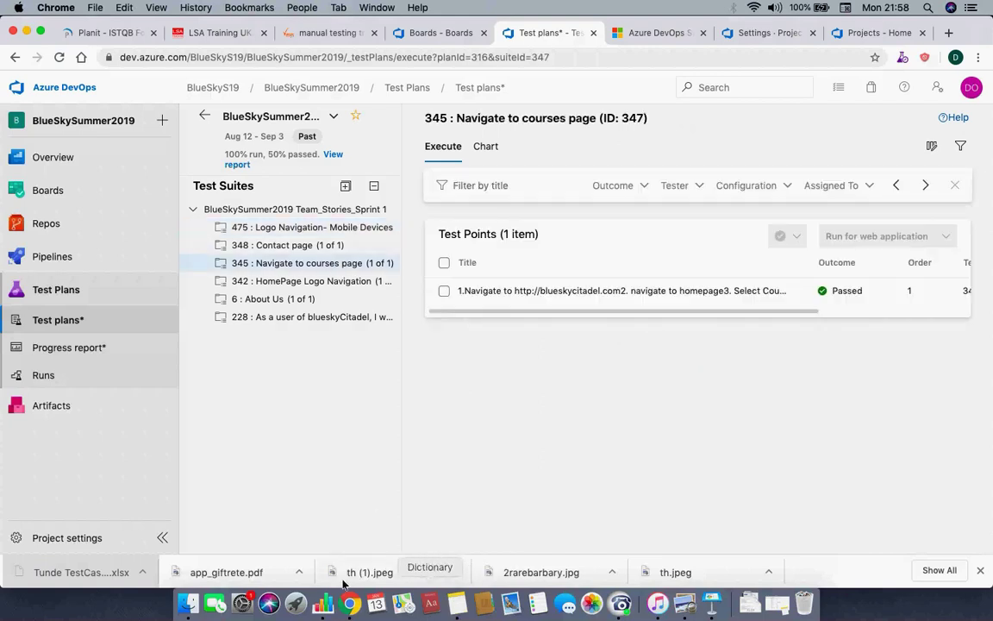
pyautogui.click(623, 606)
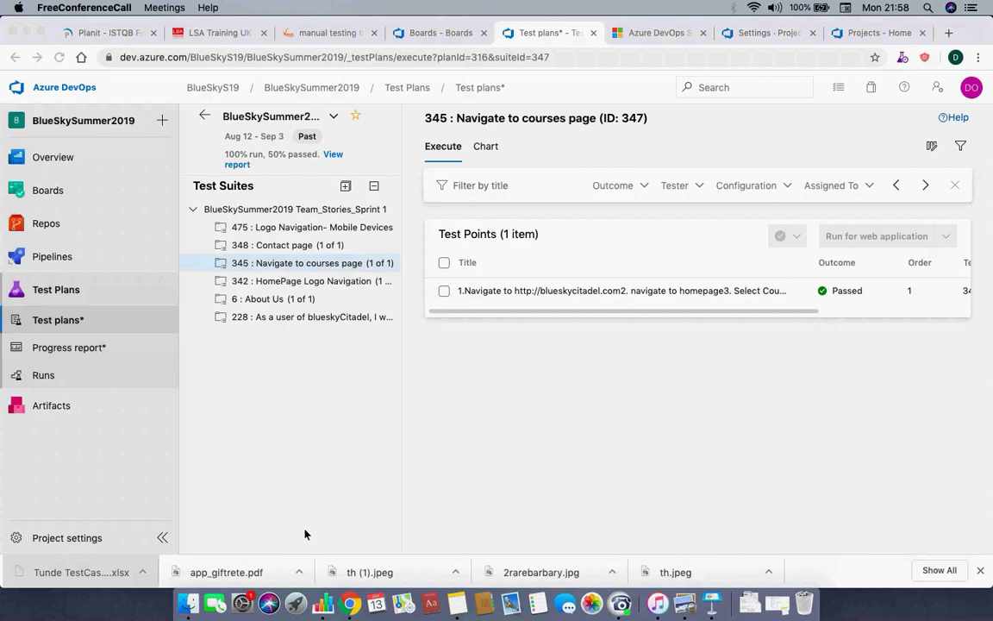
pyautogui.click(244, 473)
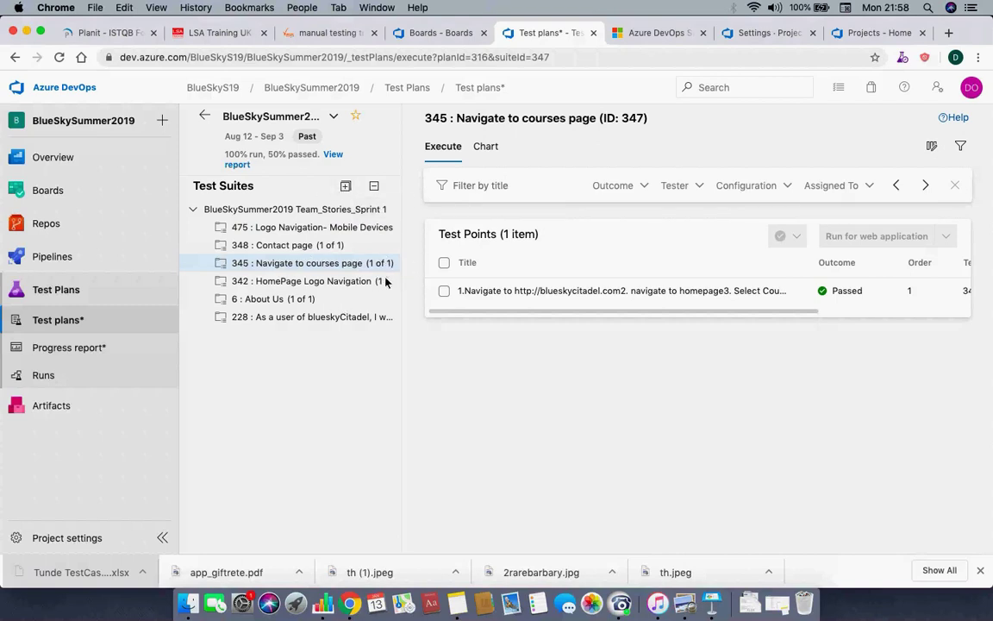
pyautogui.click(334, 117)
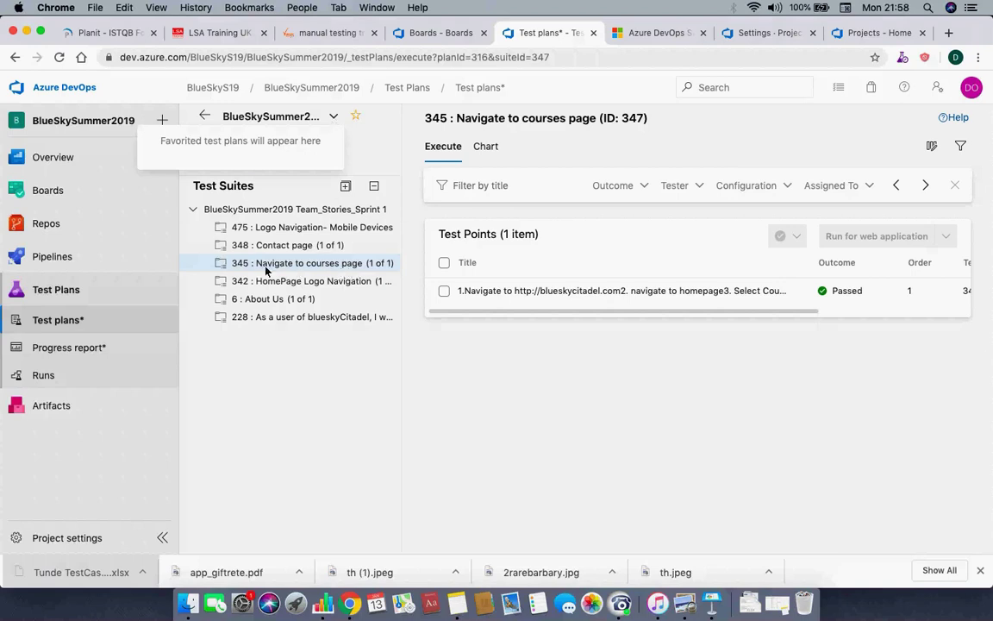
pyautogui.click(263, 298)
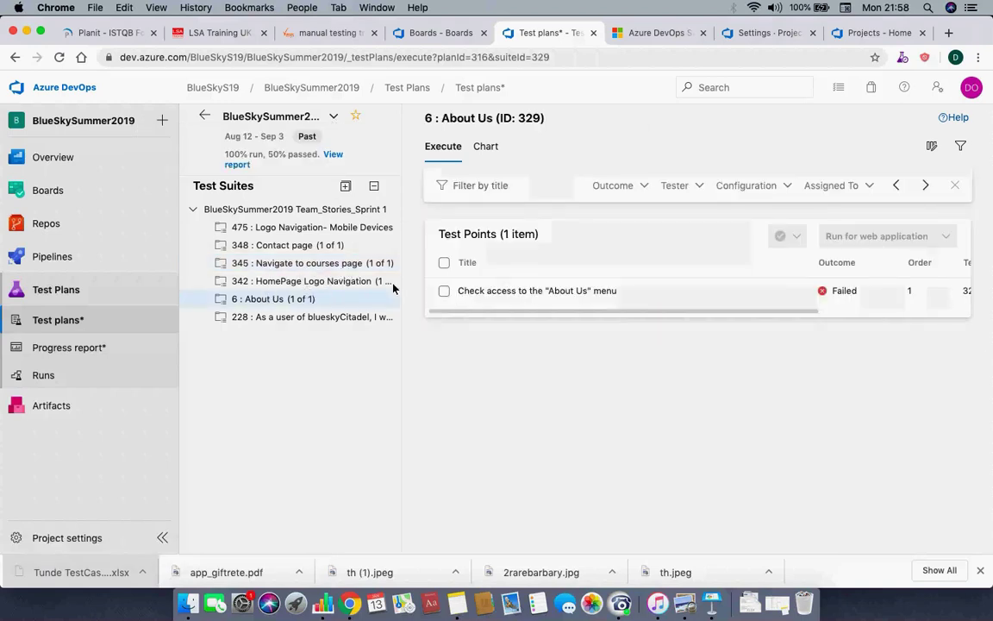
pyautogui.click(259, 318)
pyautogui.click(264, 281)
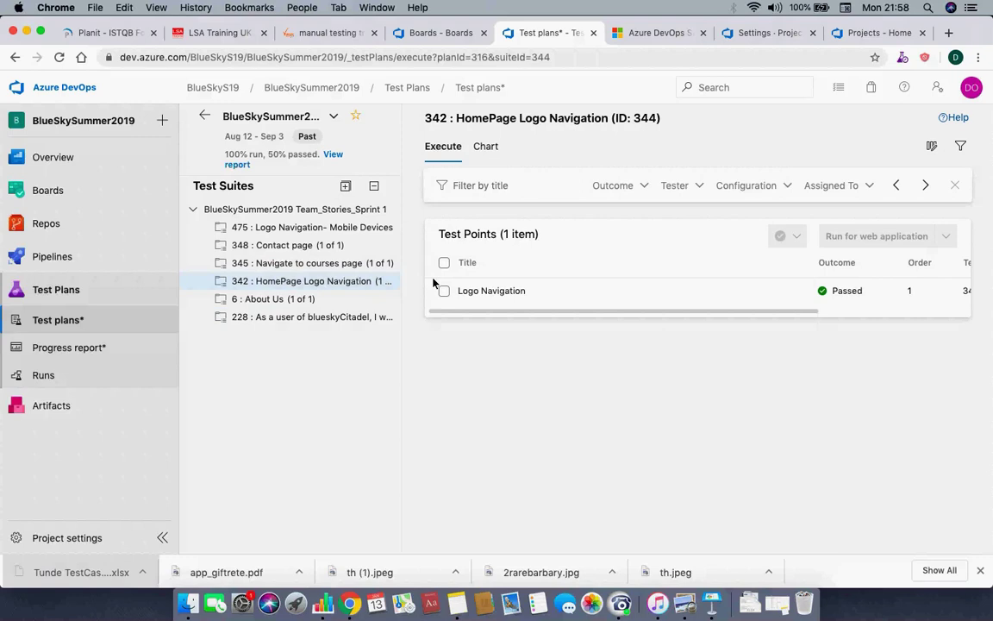
pyautogui.click(294, 229)
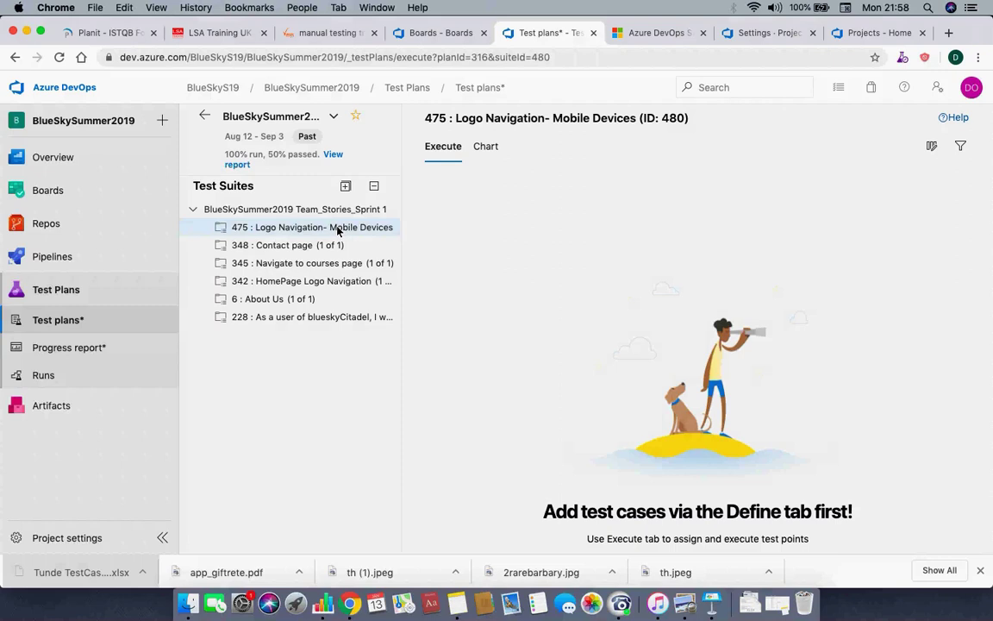
# Step: Run the Contact page suite's test case for web application, show its description in the runner, and close the runner
pyautogui.click(285, 247)
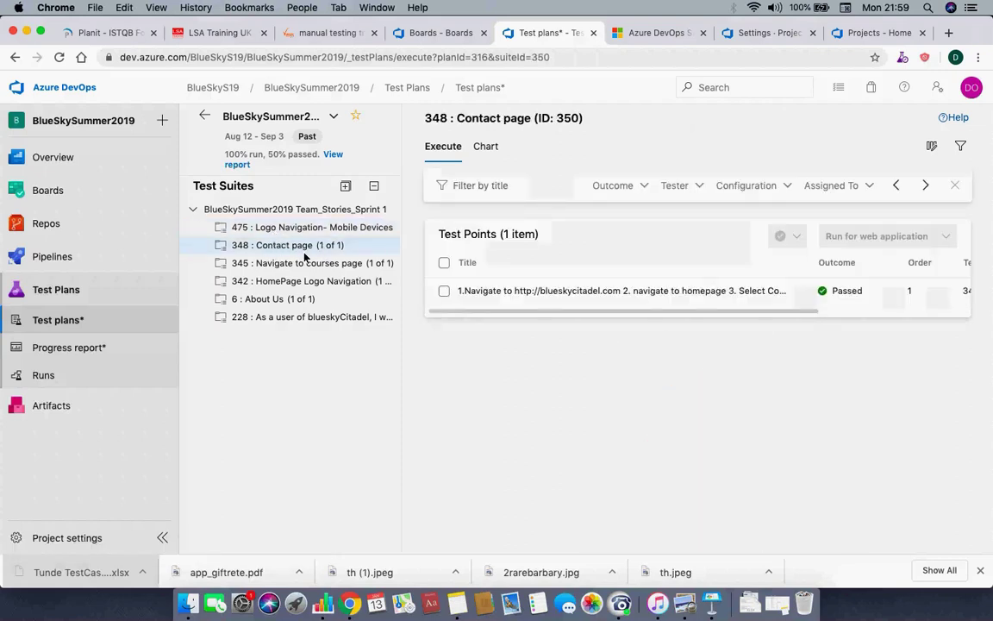
pyautogui.click(803, 291)
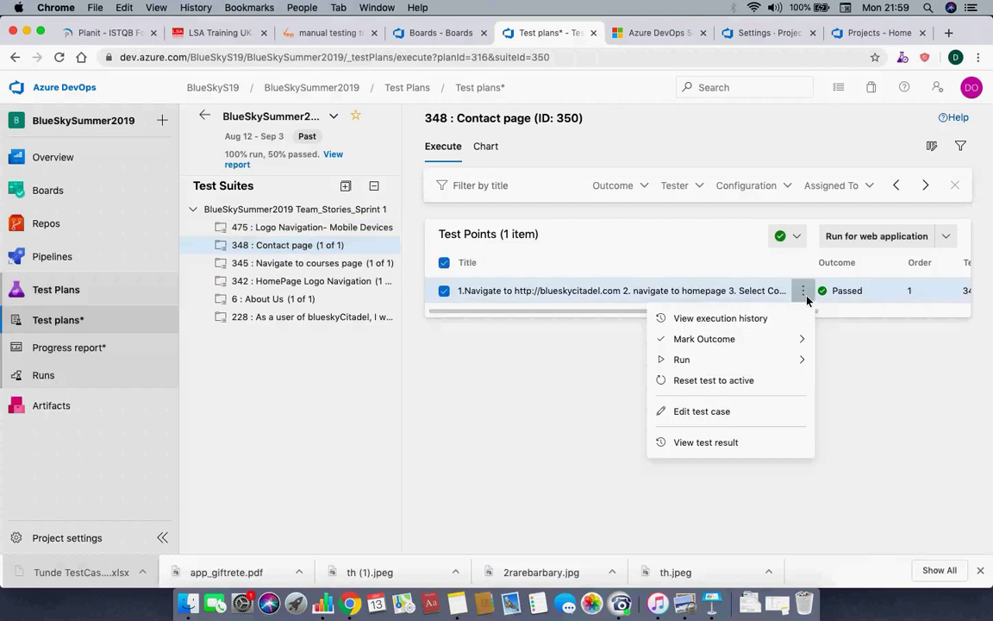
pyautogui.moveTo(684, 366)
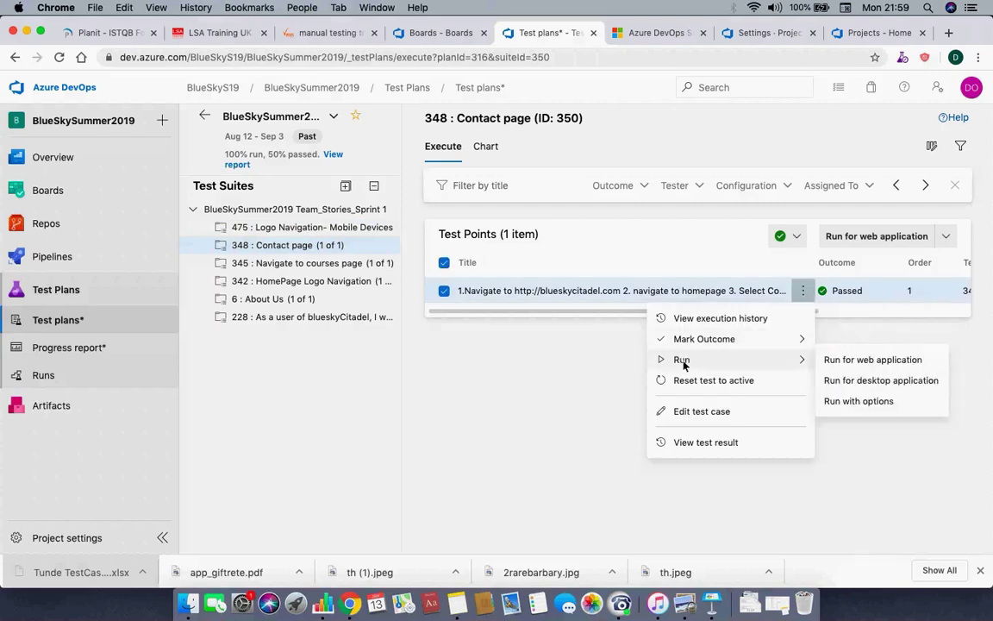
pyautogui.click(843, 366)
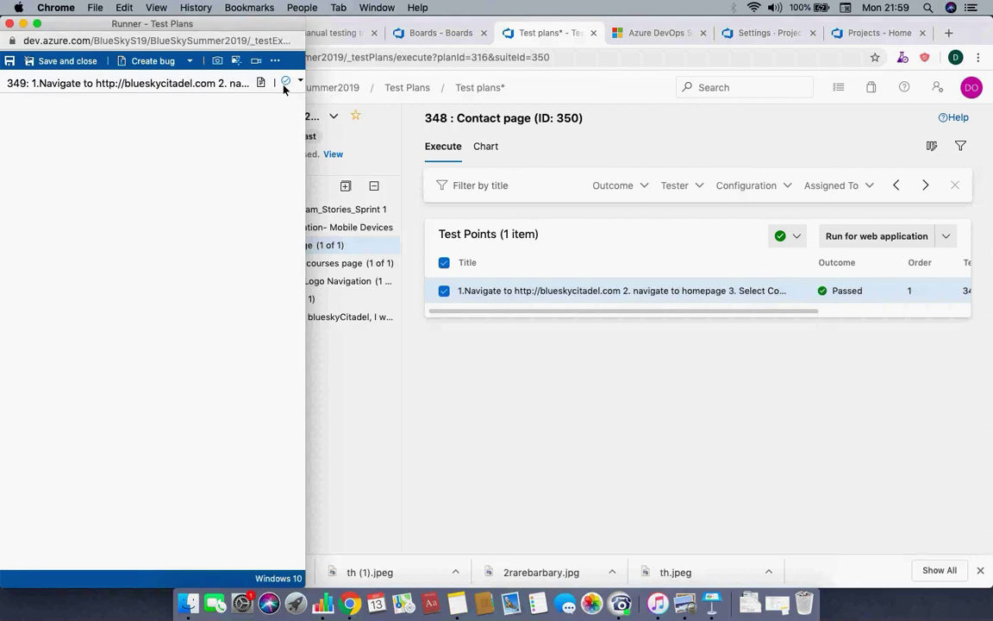
pyautogui.click(259, 83)
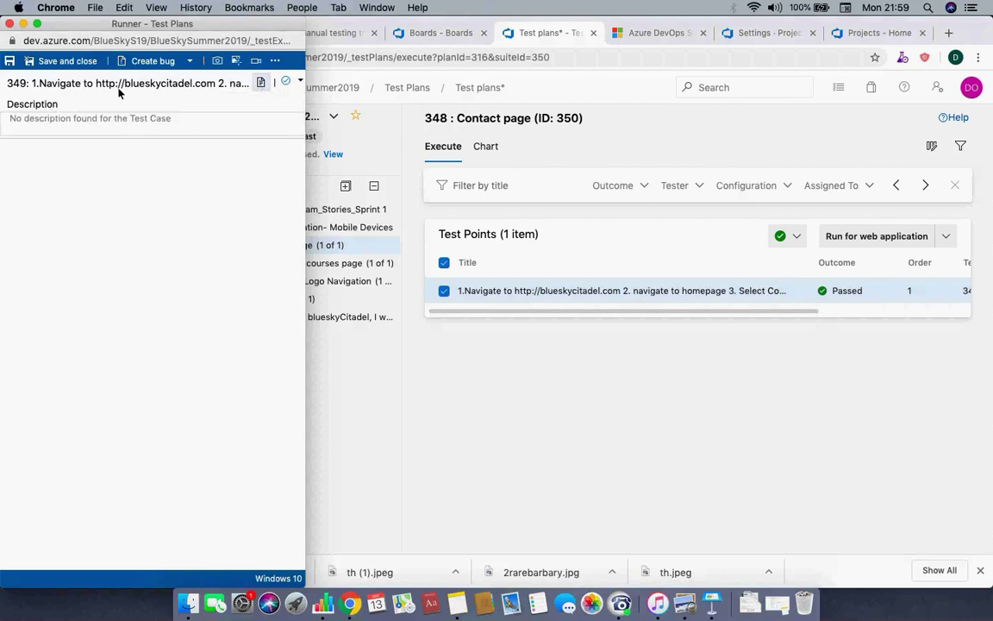
pyautogui.doubleClick(49, 85)
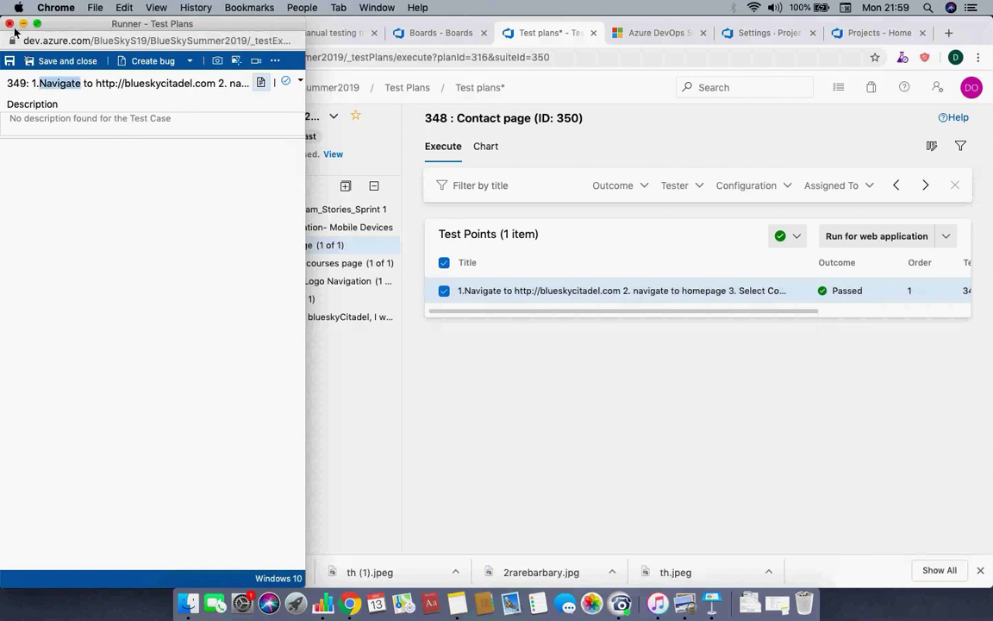
pyautogui.click(10, 25)
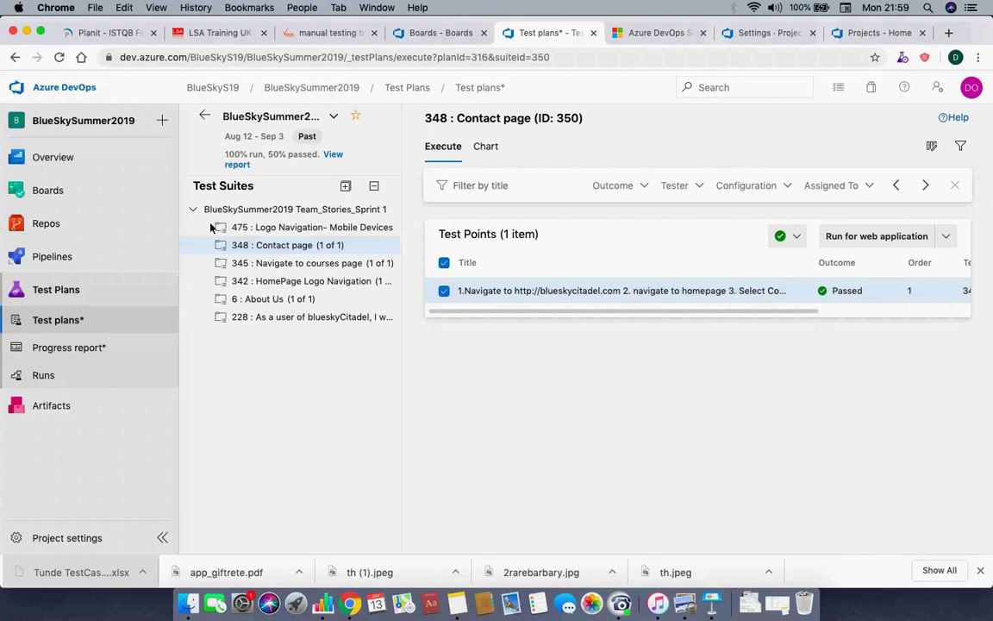
# Step: View the test points of the Navigate to courses page suite and the HomePage Logo Navigation suite
pyautogui.click(318, 266)
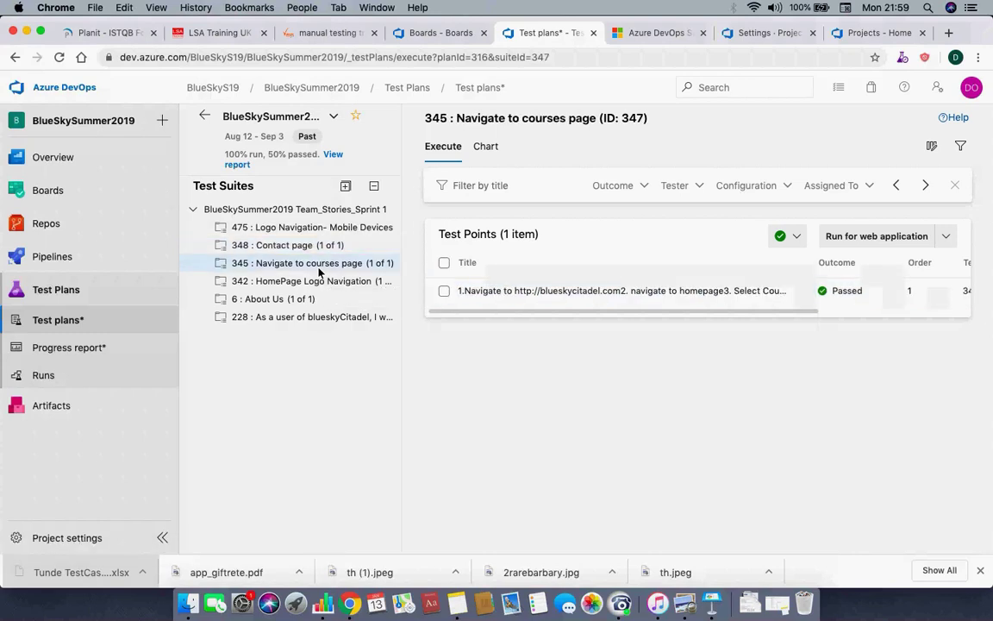
pyautogui.click(322, 283)
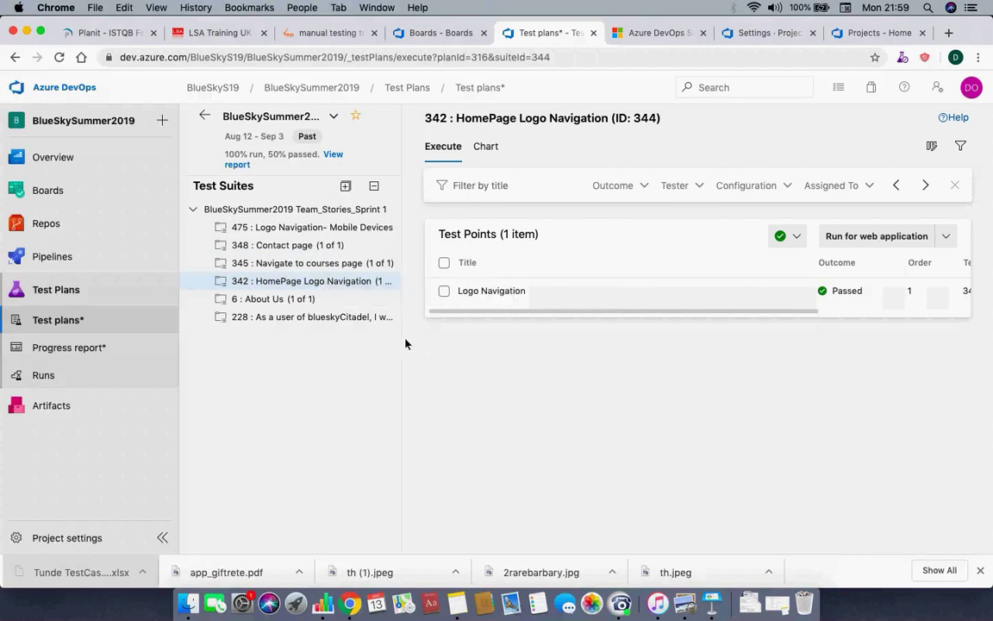
# Step: View the About Us suite, then run suite 228's "Check view Software Testing courses" test case for web application
pyautogui.click(328, 301)
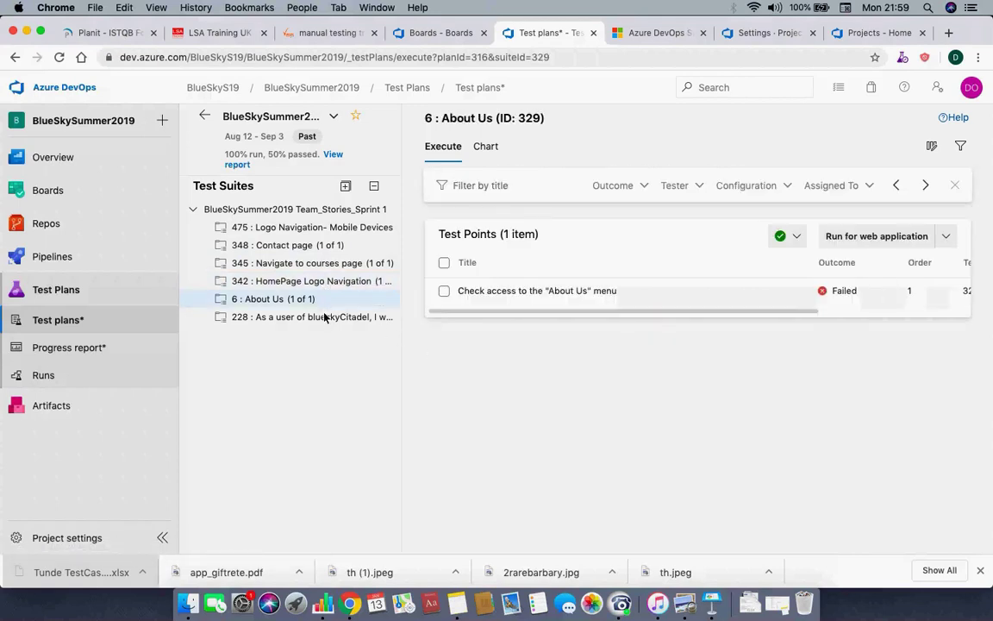
pyautogui.click(326, 318)
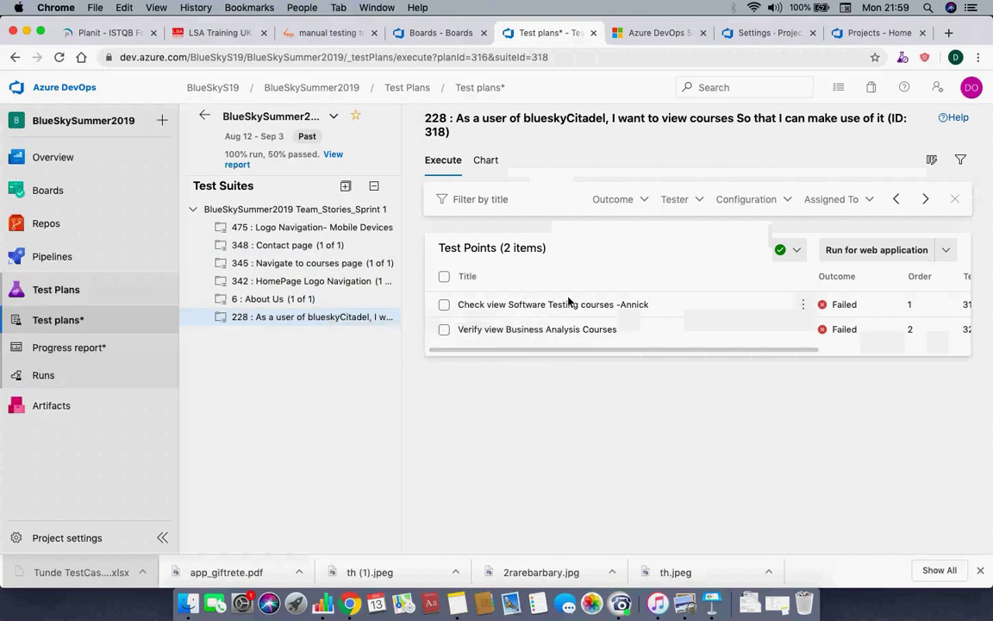
pyautogui.click(803, 305)
pyautogui.moveTo(716, 379)
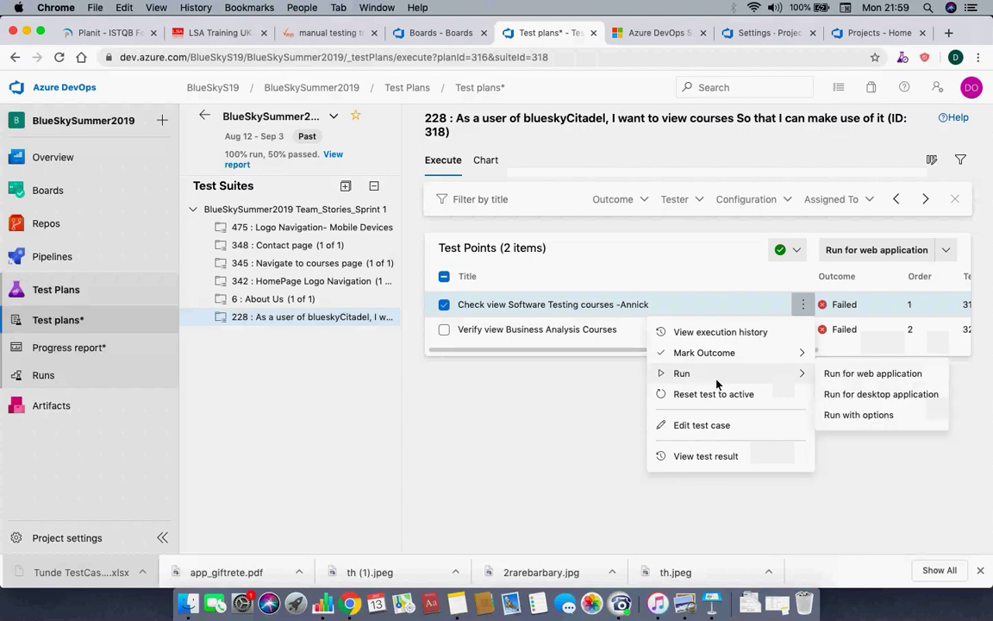
pyautogui.click(857, 381)
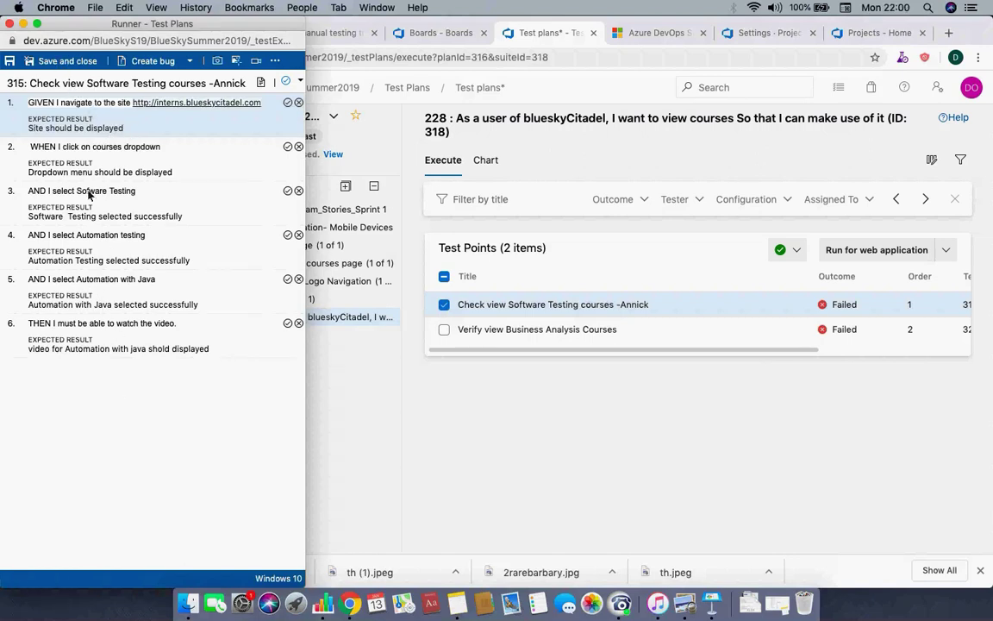
# Step: Mark test step 1, navigating to the site, and test step 2, the courses dropdown, as passed in the runner
pyautogui.click(288, 105)
pyautogui.click(299, 104)
pyautogui.click(288, 103)
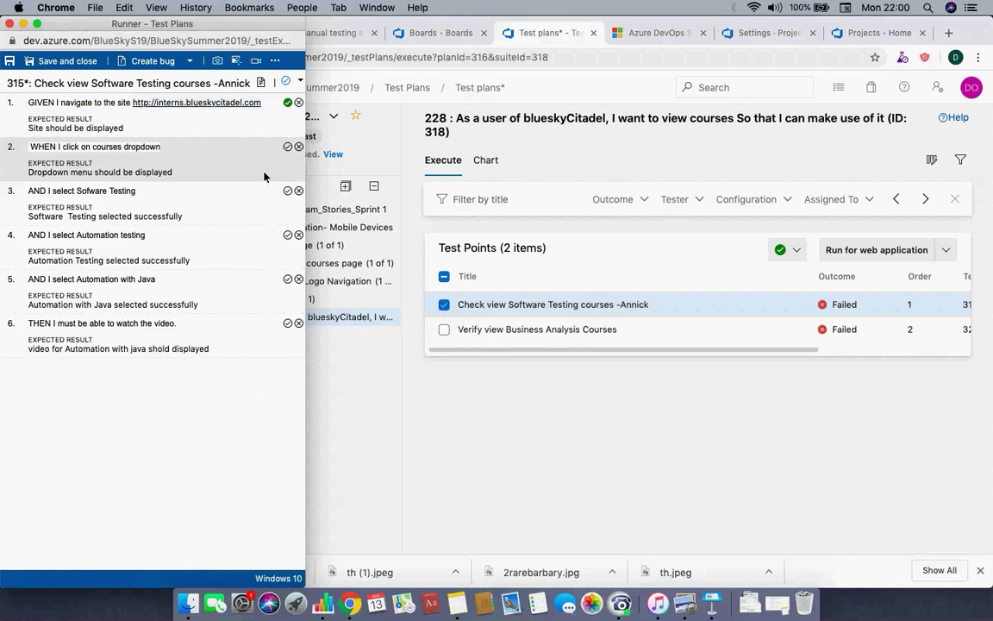
pyautogui.click(288, 148)
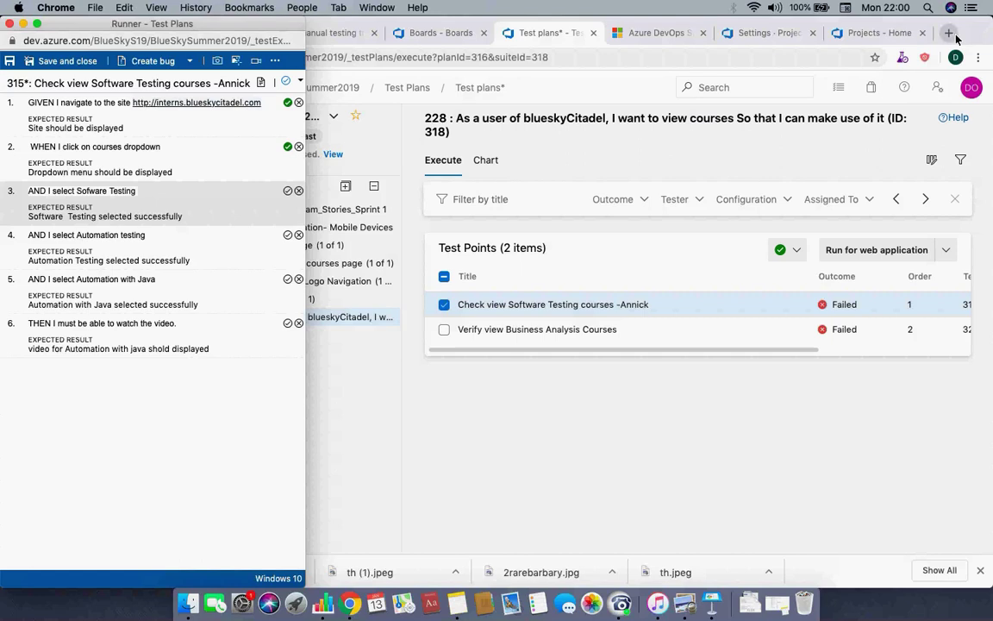
# Step: Open the site under test, interns.blueskycitadel.com, in a new browser tab
pyautogui.rightClick(222, 105)
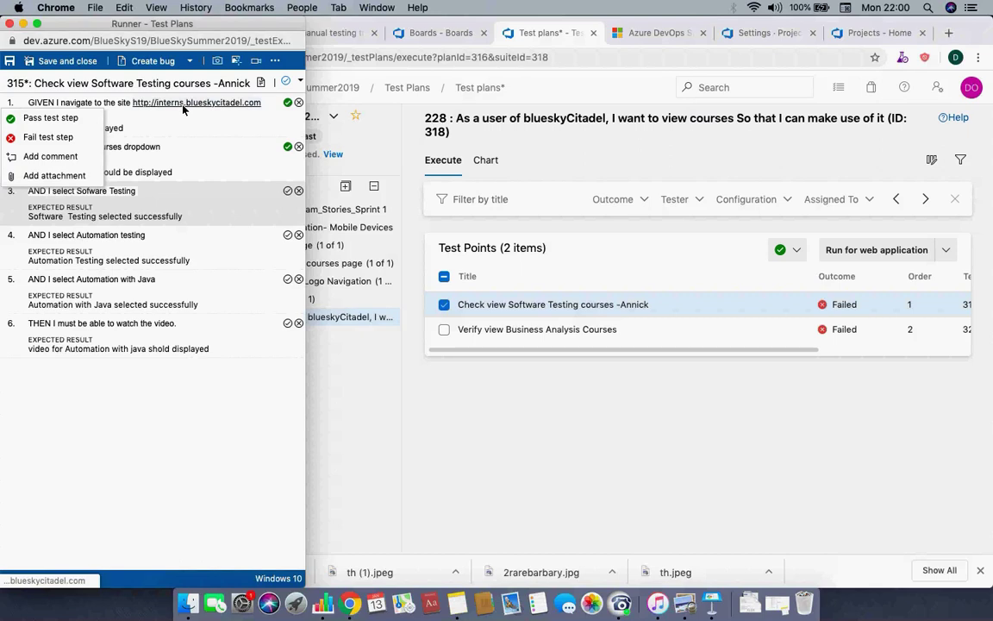
pyautogui.click(951, 34)
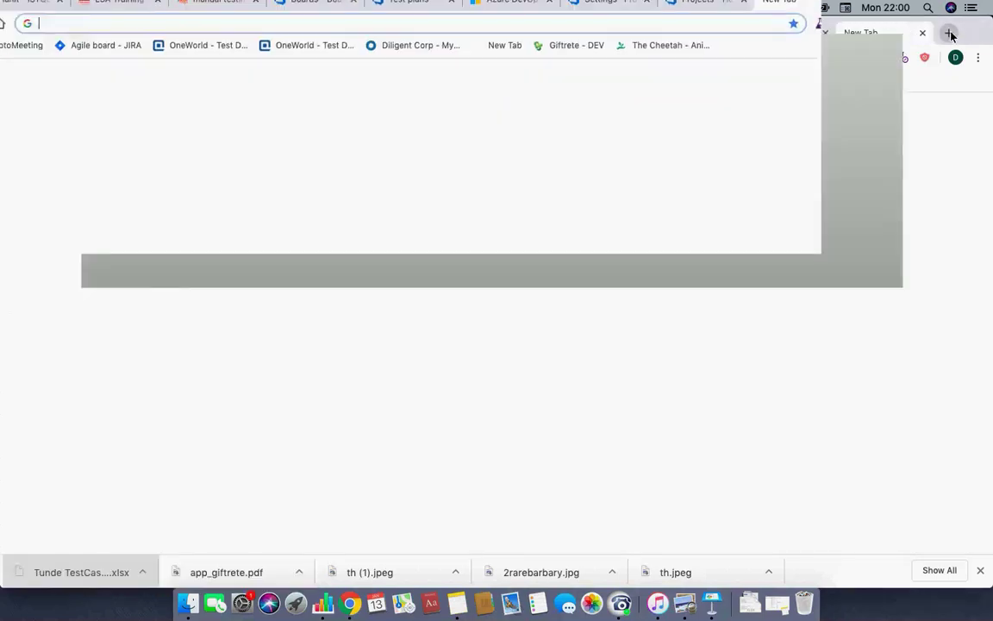
pyautogui.write('intern')
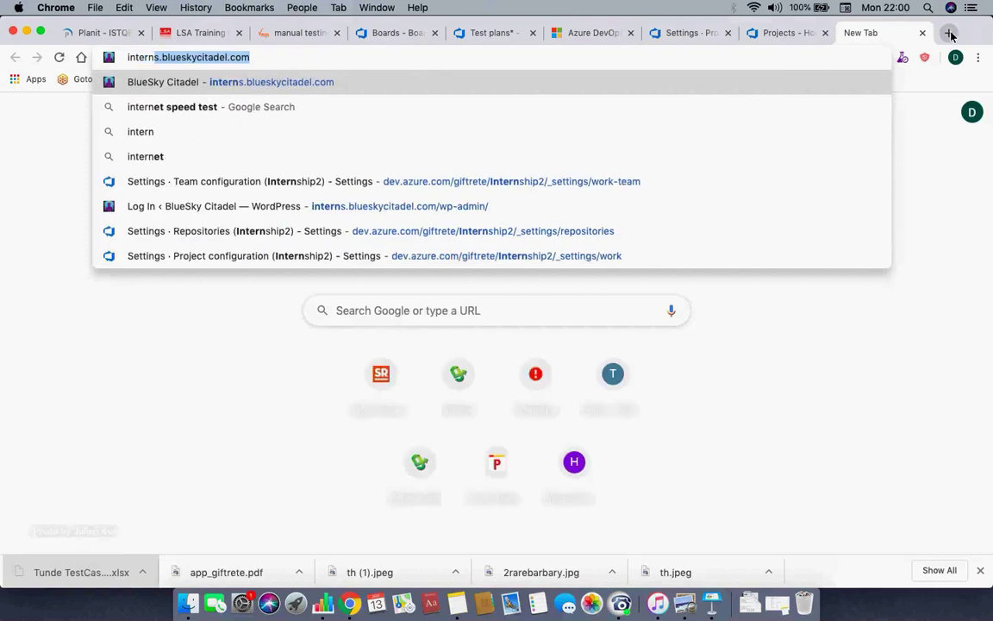
pyautogui.press('Return')
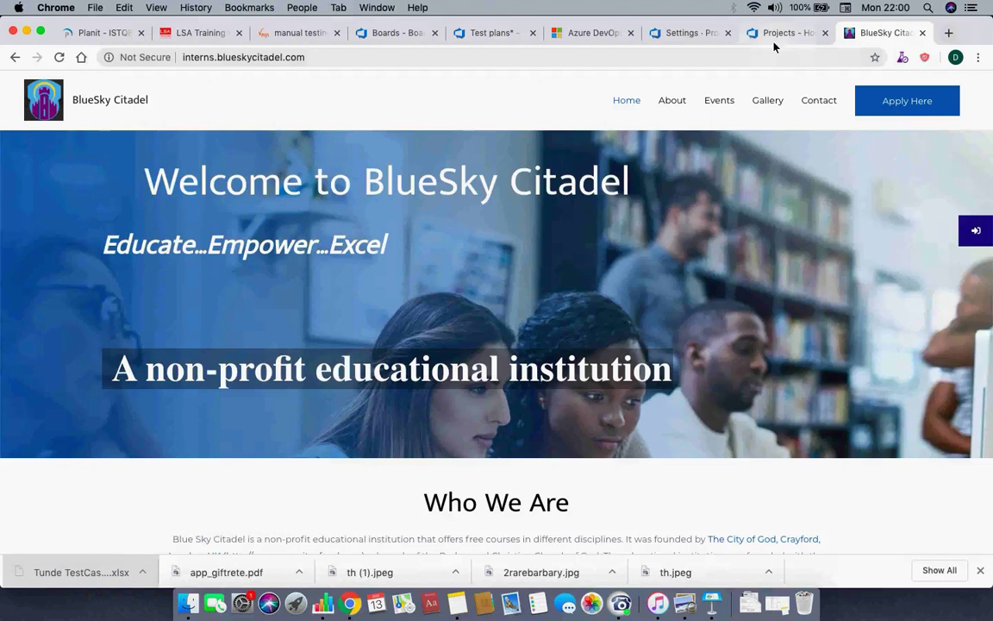
# Step: Bring the Runner - Test Plans window back to the front and move it away from the screen edge
pyautogui.click(773, 34)
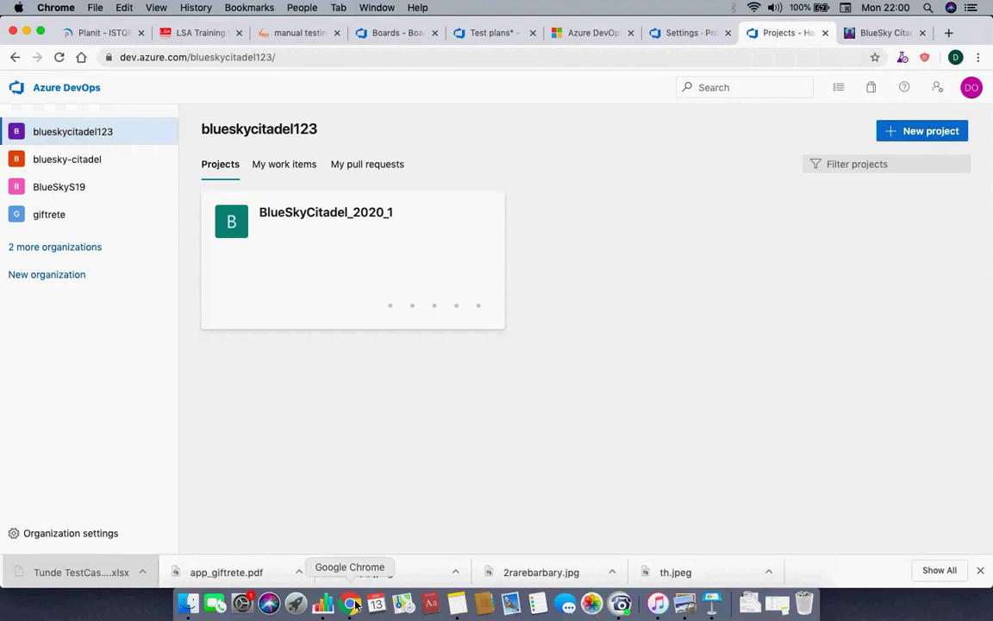
pyautogui.press('super+Tab')
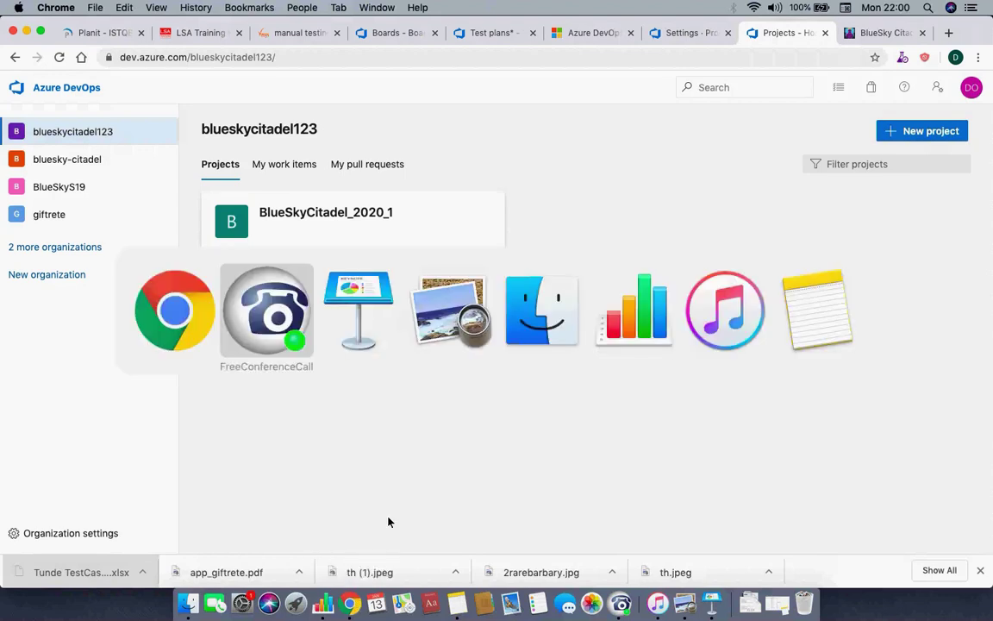
pyautogui.press('super+shift+Tab')
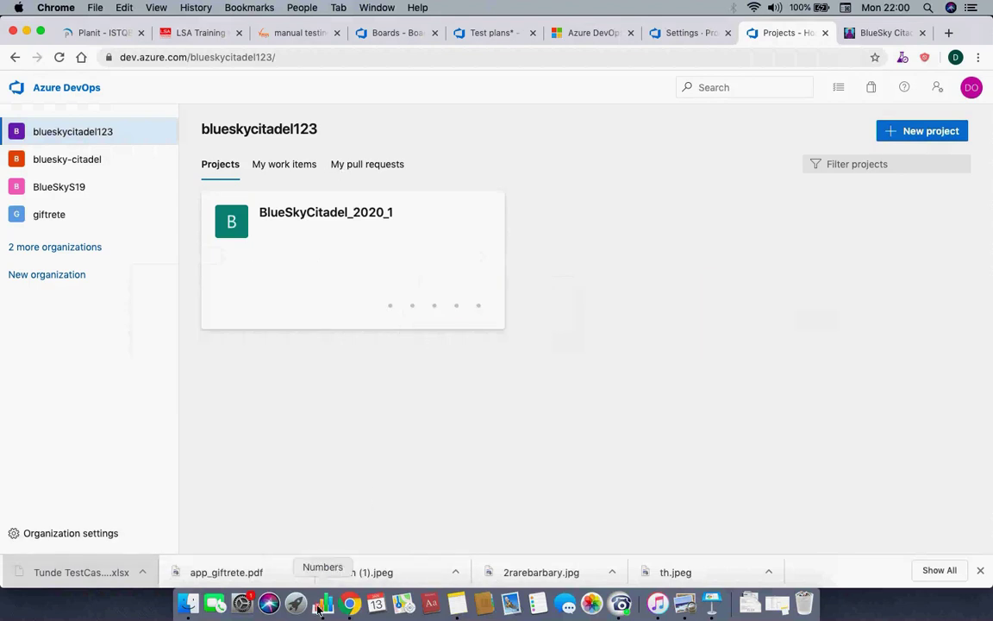
pyautogui.rightClick(349, 608)
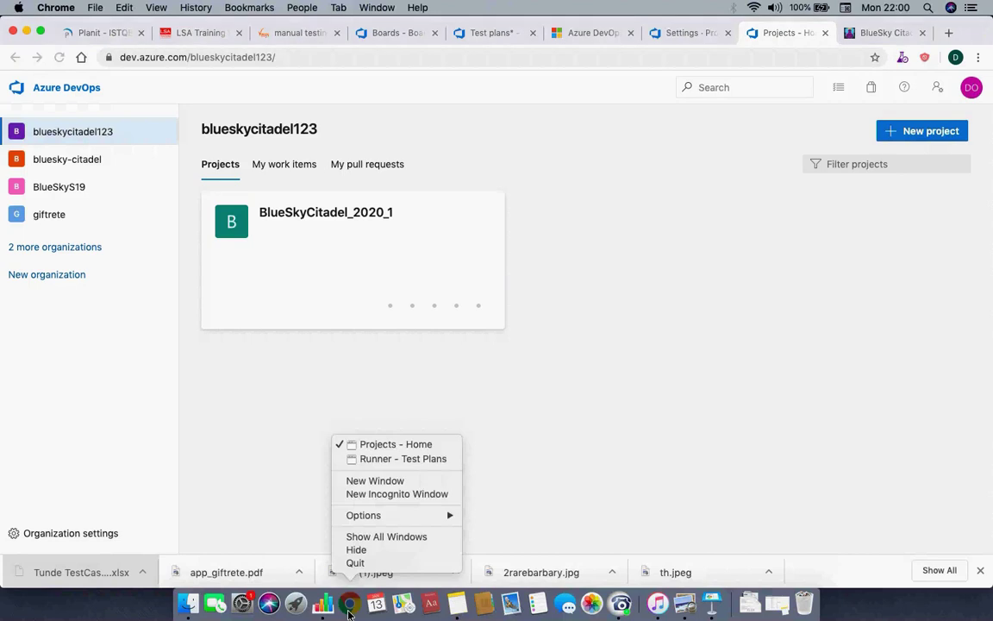
pyautogui.click(384, 460)
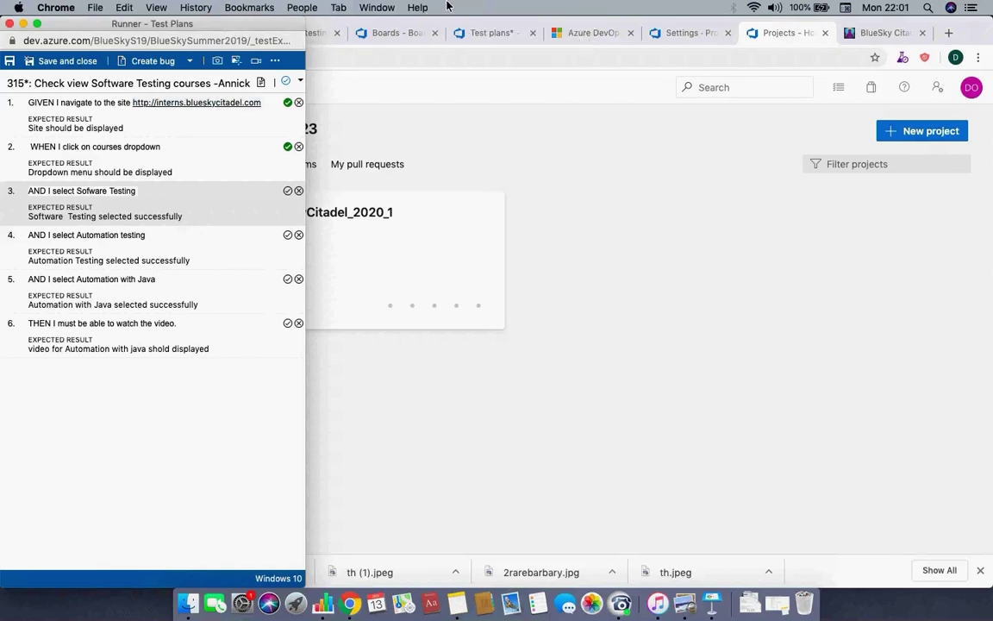
pyautogui.moveTo(213, 38); pyautogui.dragTo(369, 98)
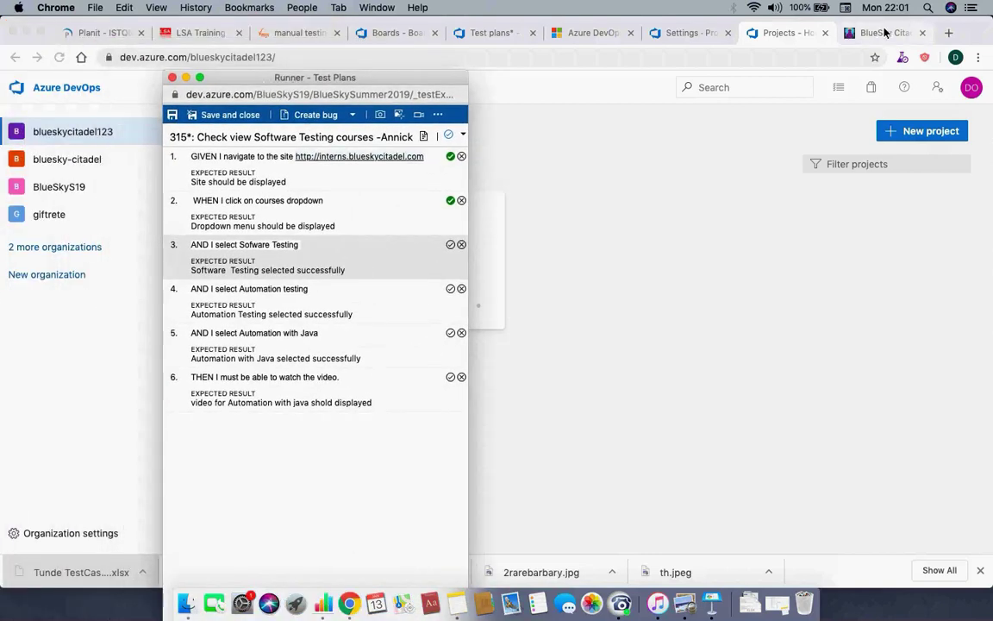
# Step: Return to the BlueSky Citadel site, narrow its browser window, and place the runner window beside it
pyautogui.click(806, 32)
pyautogui.click(884, 33)
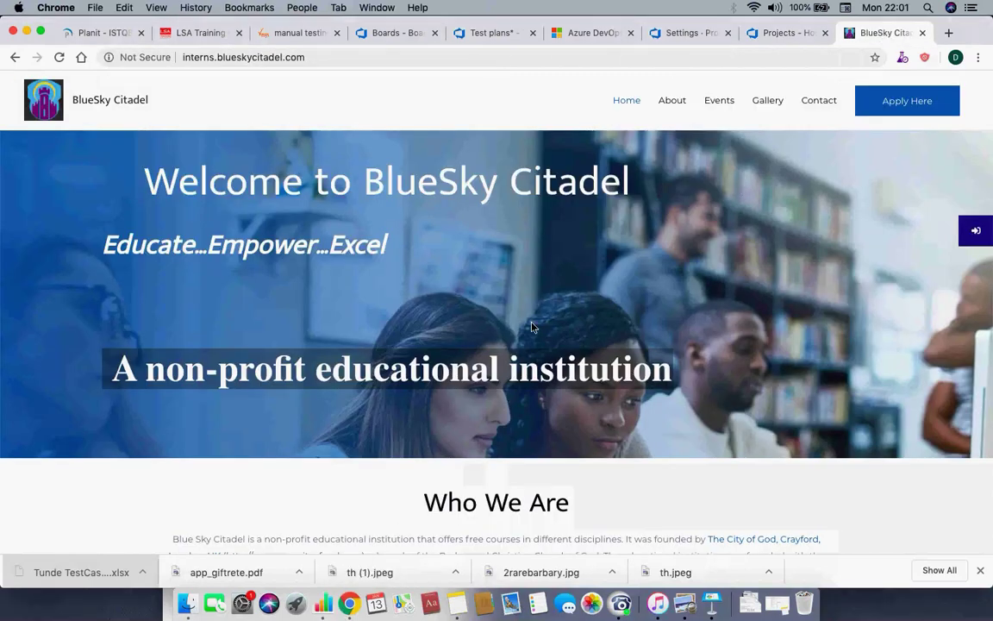
pyautogui.click(40, 31)
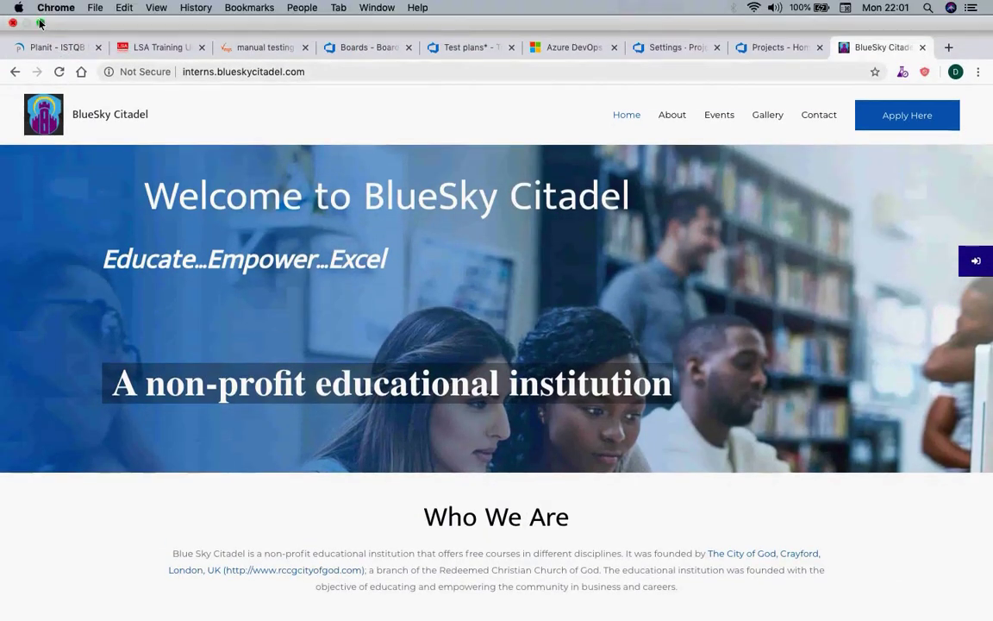
pyautogui.click(41, 22)
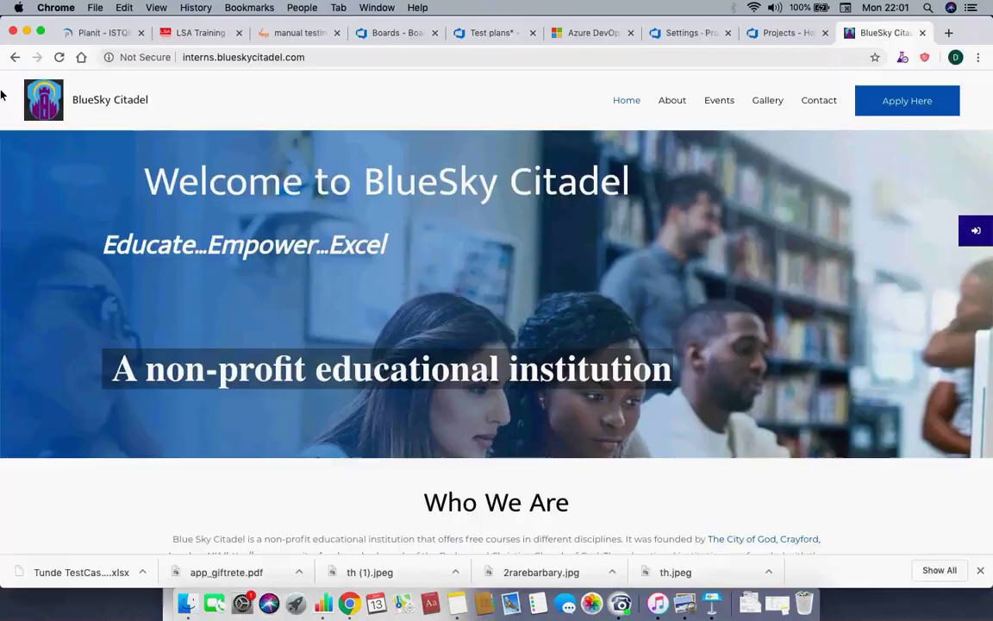
pyautogui.moveTo(2, 95); pyautogui.dragTo(212, 127)
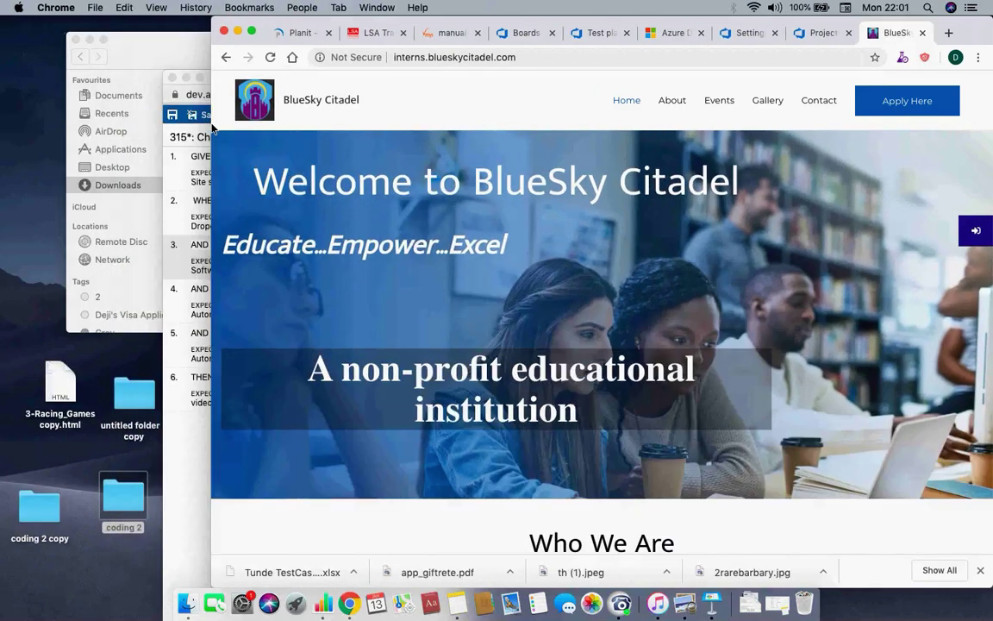
pyautogui.click(186, 126)
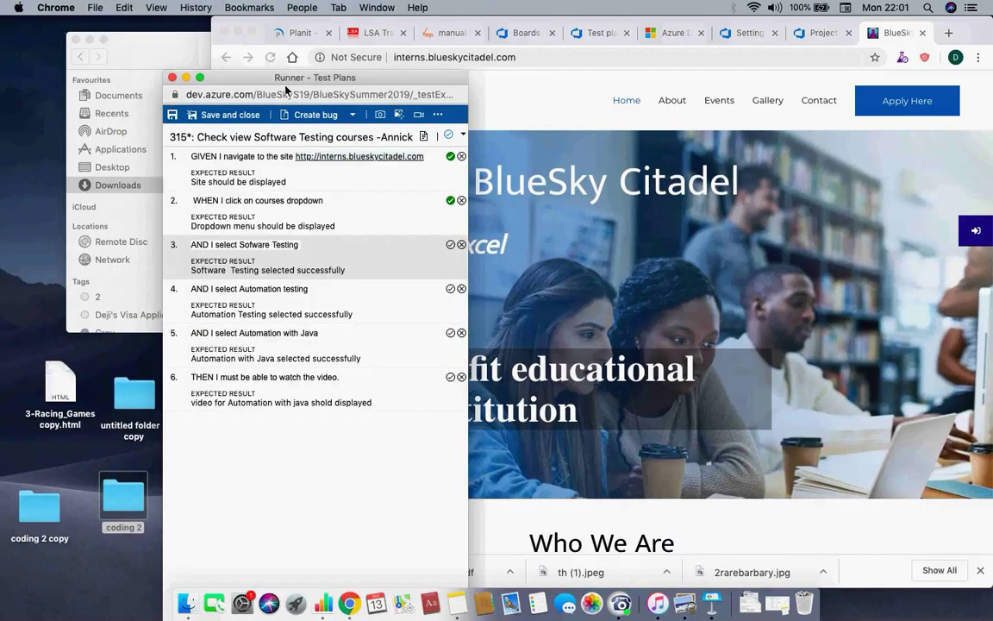
pyautogui.moveTo(253, 78); pyautogui.dragTo(83, 51)
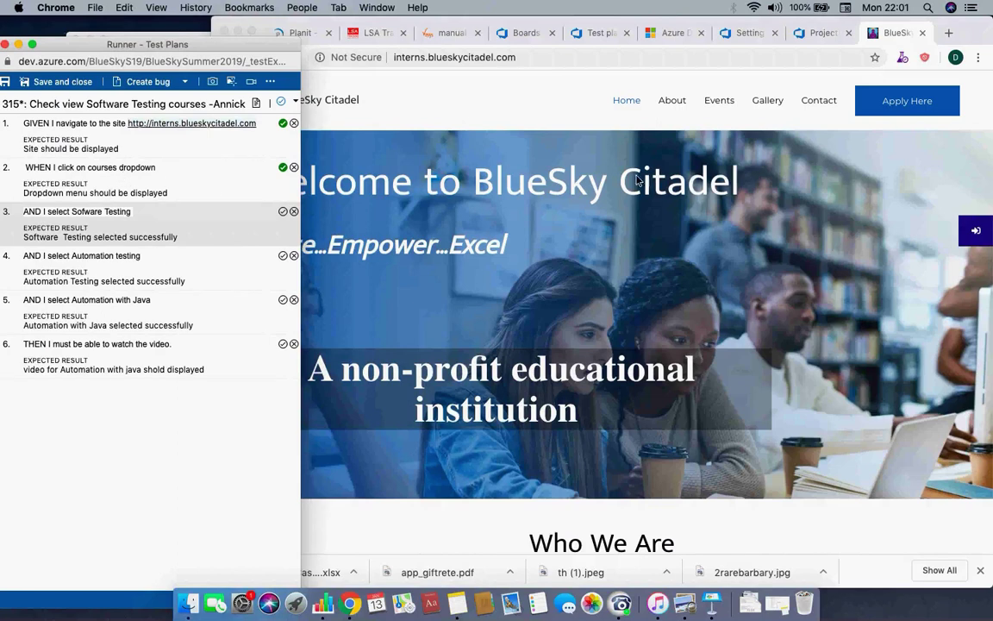
pyautogui.click(554, 103)
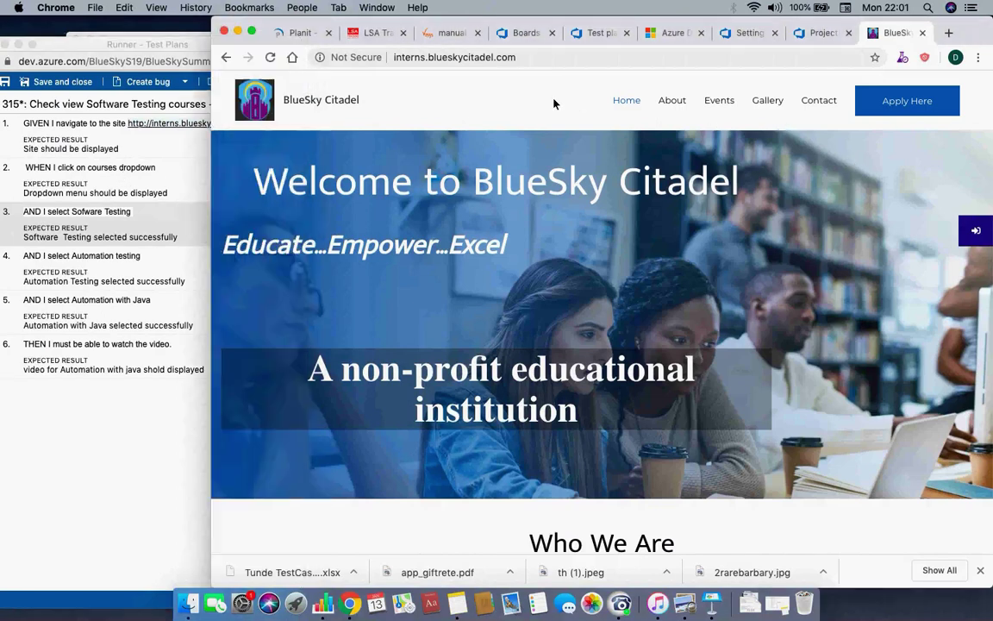
# Step: Look through the BlueSky Citadel home page for a courses dropdown
pyautogui.scroll(-12, 567, 198)
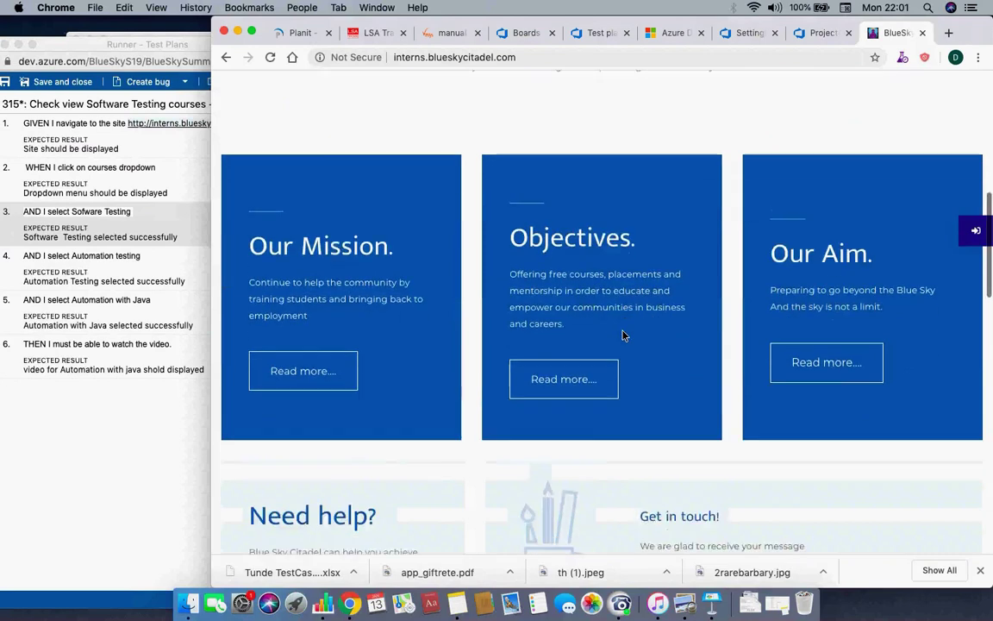
pyautogui.scroll(15, 624, 335)
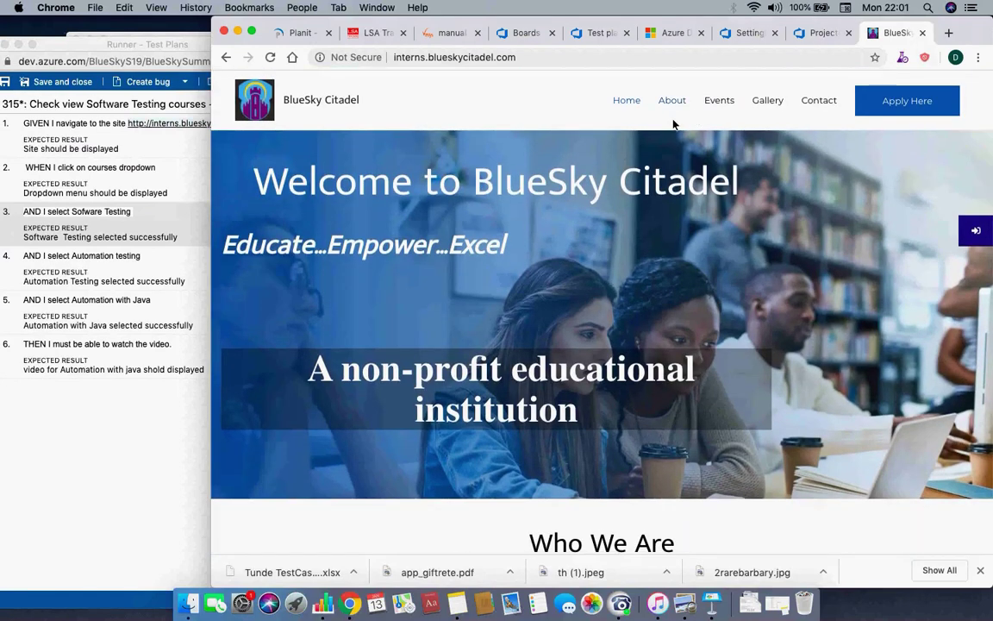
pyautogui.scroll(-3, 557, 314)
pyautogui.scroll(3, 556, 315)
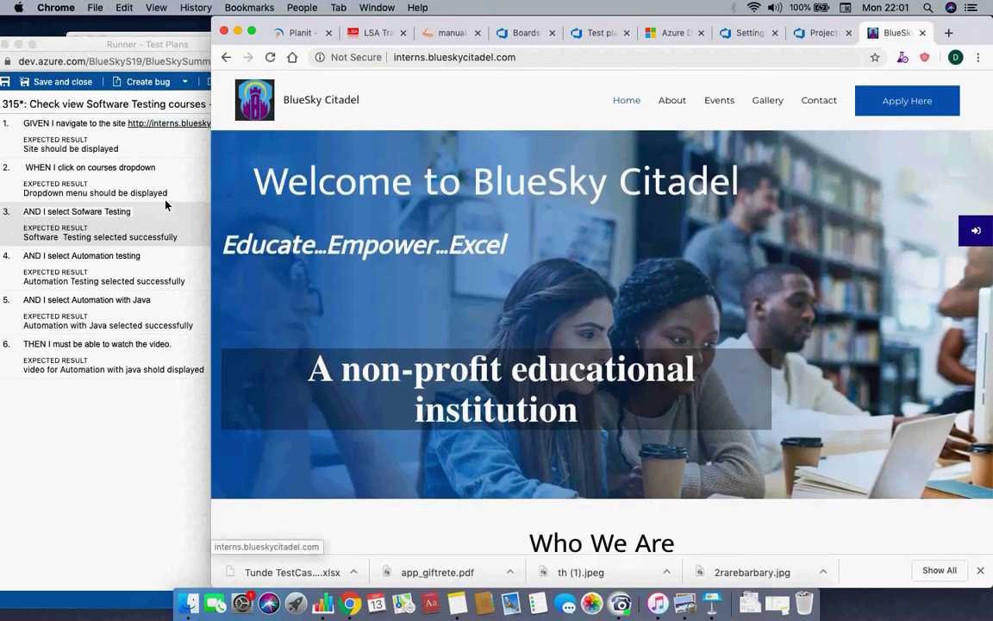
# Step: Mark test step 2, the courses dropdown, as failed with the comment "No courses"
pyautogui.click(86, 181)
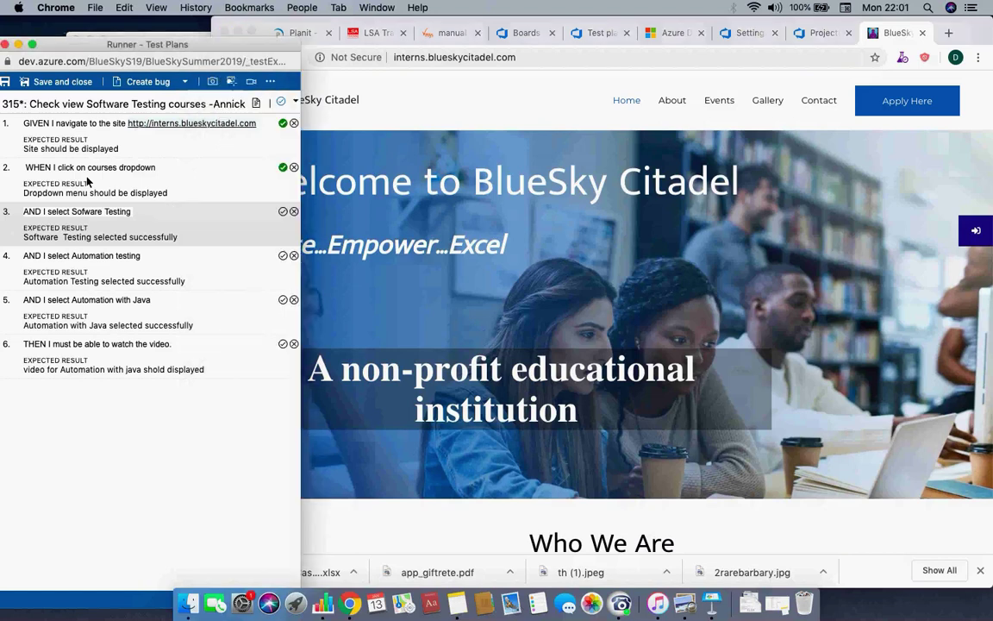
pyautogui.click(293, 168)
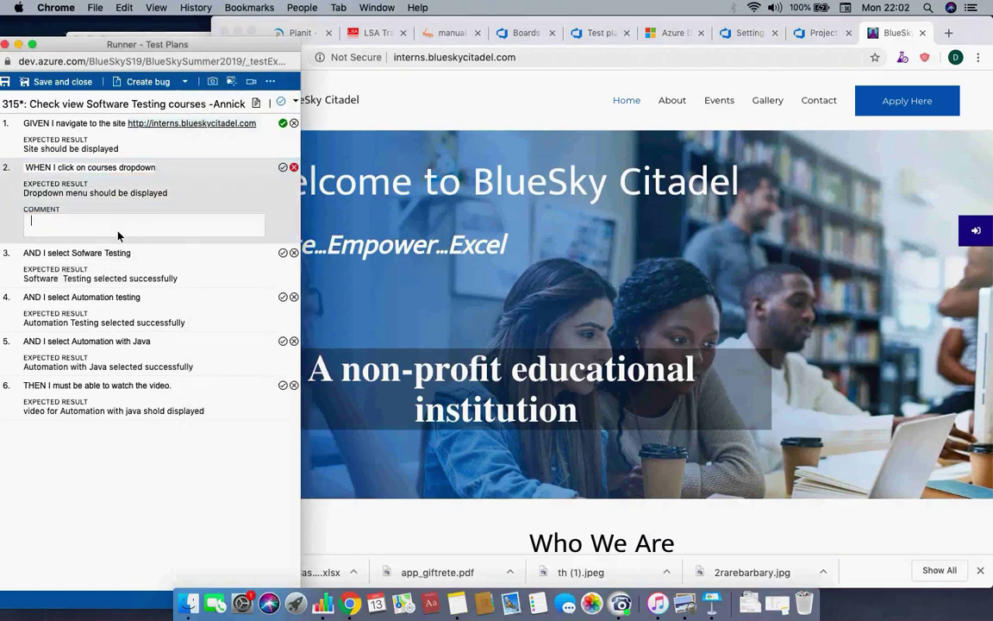
pyautogui.write('No courses')
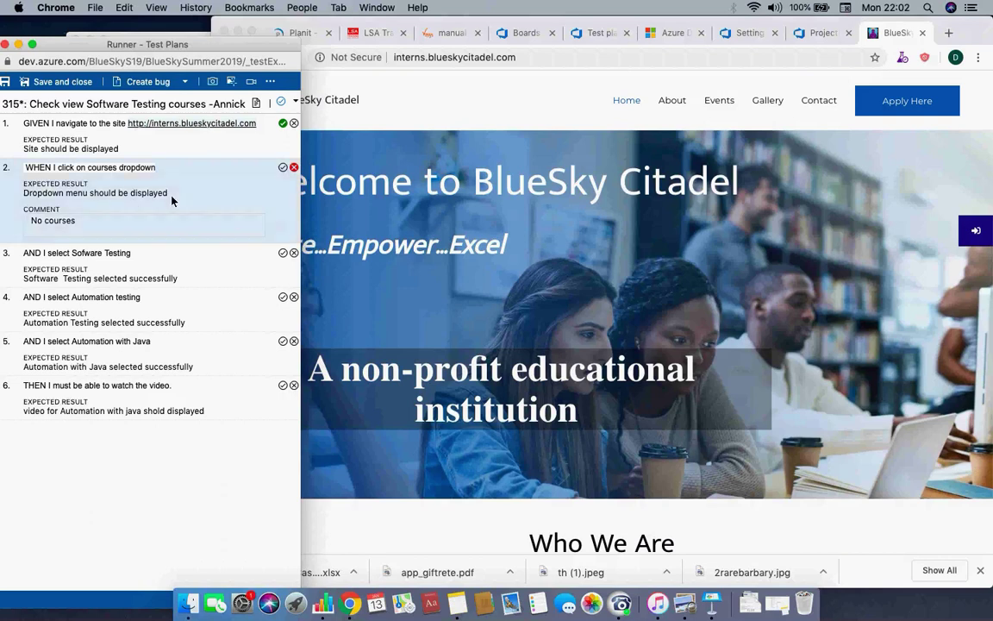
# Step: Create a bug from the failed test with the title "The Courses are not displayed"
pyautogui.click(140, 84)
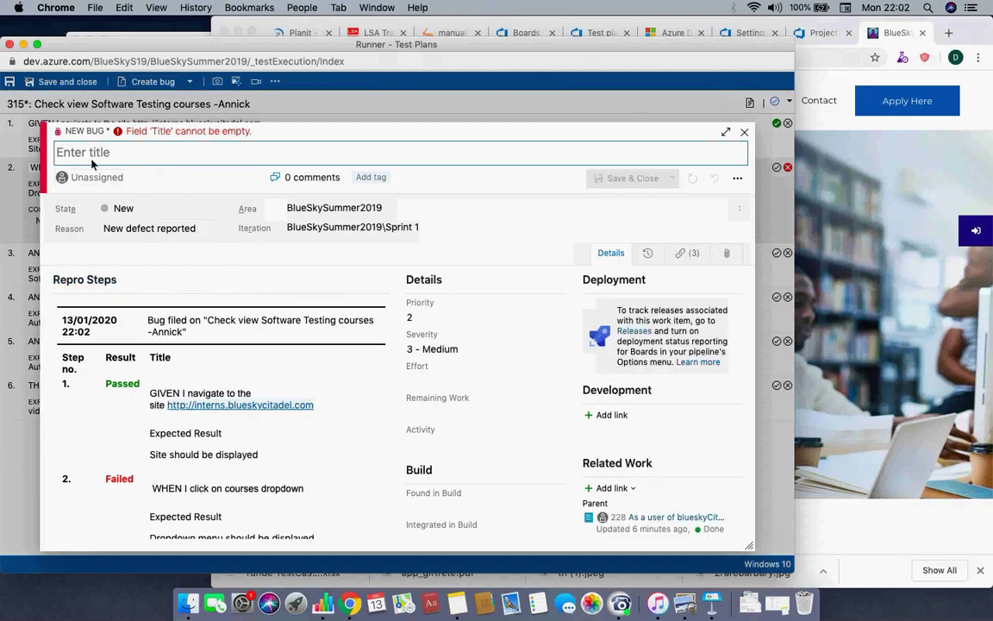
pyautogui.write('The')
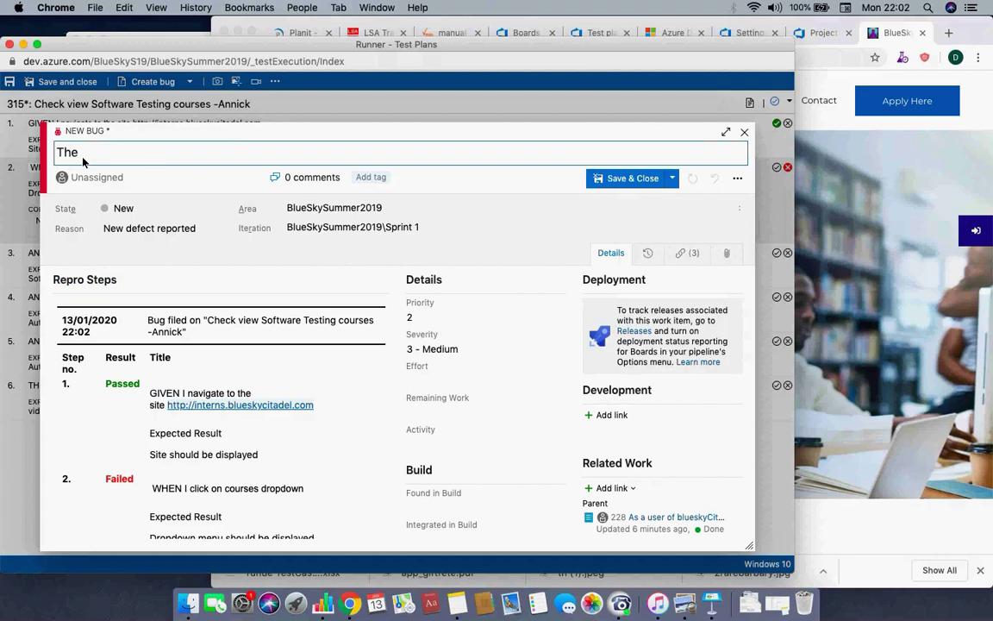
pyautogui.write(' Courses are not displayed')
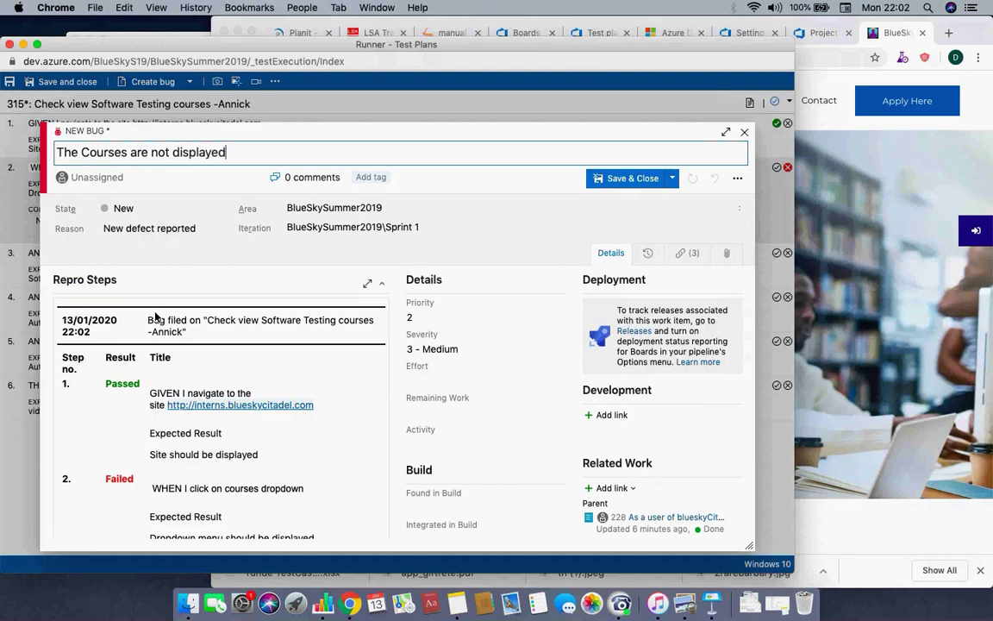
# Step: Examine the new bug's repro steps, including each test step's result, expected result and comment
pyautogui.scroll(-2, 156, 317)
pyautogui.scroll(2, 151, 354)
pyautogui.scroll(-1, 129, 382)
pyautogui.scroll(-10, 129, 382)
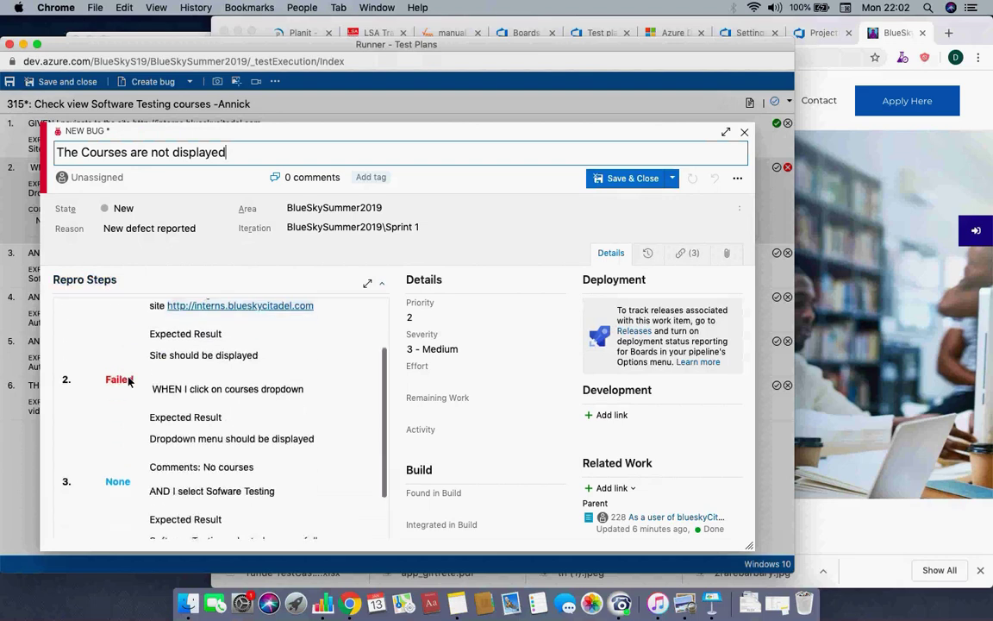
pyautogui.scroll(10, 129, 382)
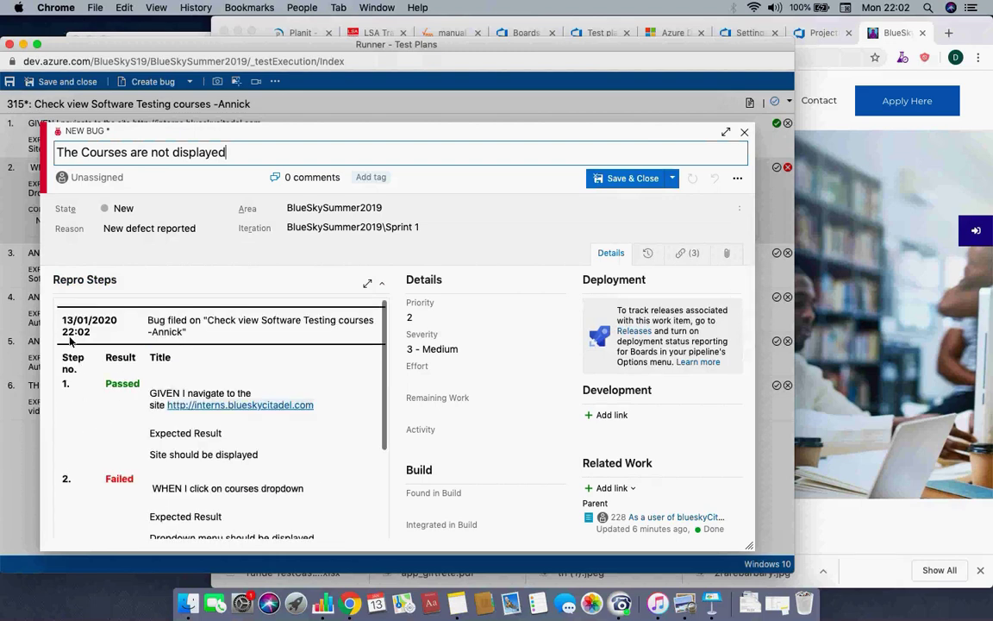
pyautogui.scroll(-1, 133, 396)
pyautogui.scroll(1, 133, 399)
pyautogui.scroll(-5, 239, 422)
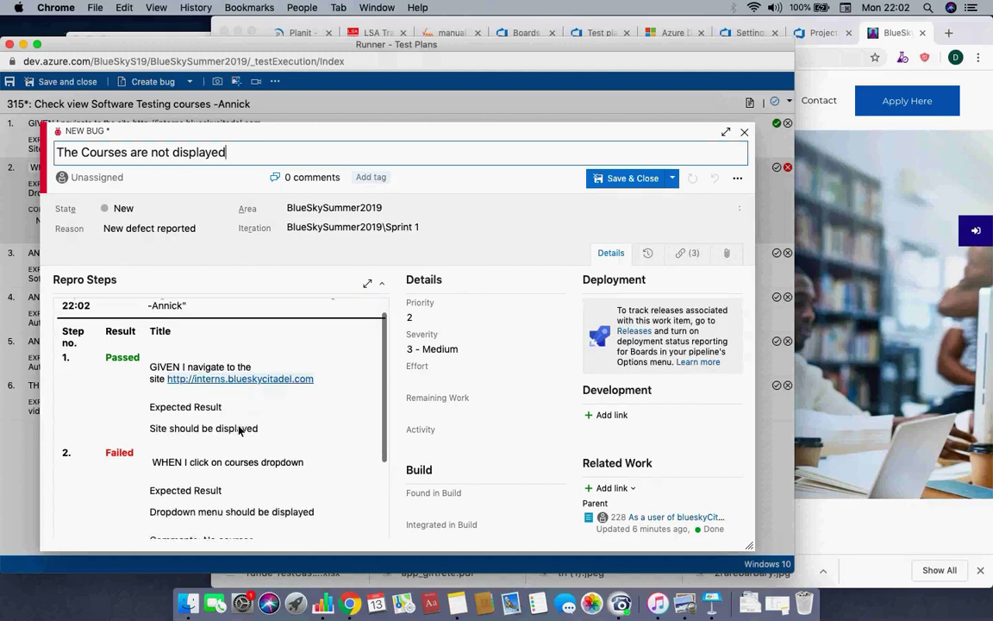
# Step: Review the new bug's remaining repro steps, system info and links, and save and close the bug
pyautogui.scroll(-10, 239, 430)
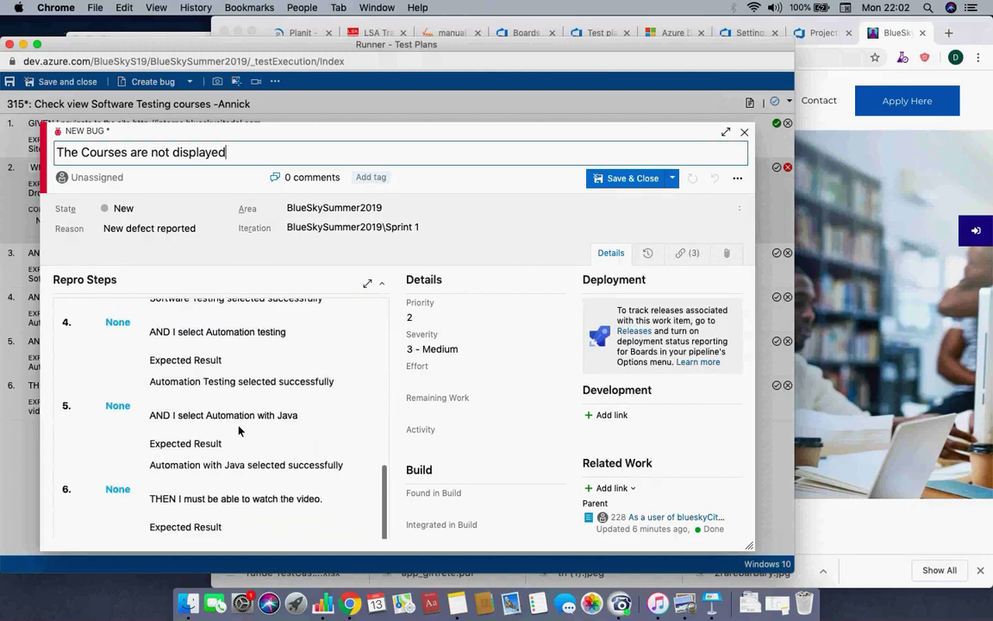
pyautogui.scroll(3, 239, 429)
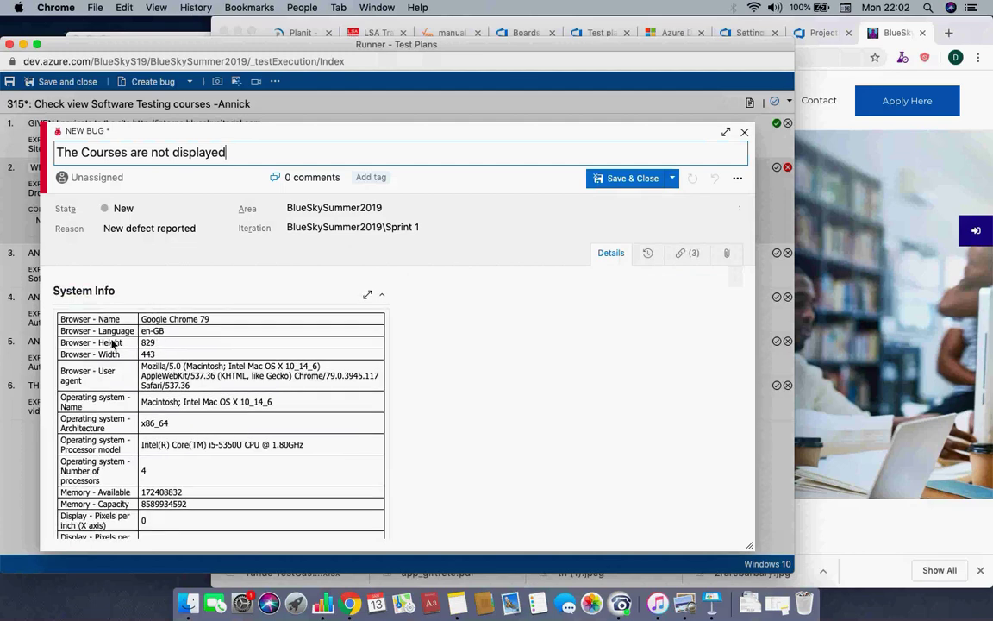
pyautogui.scroll(-3, 112, 341)
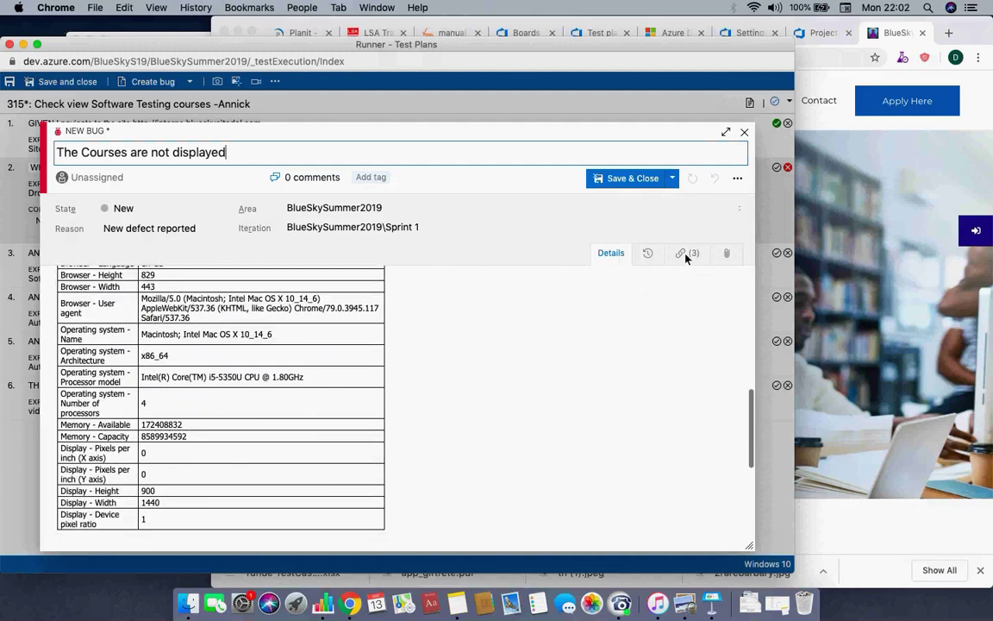
pyautogui.scroll(5, 250, 401)
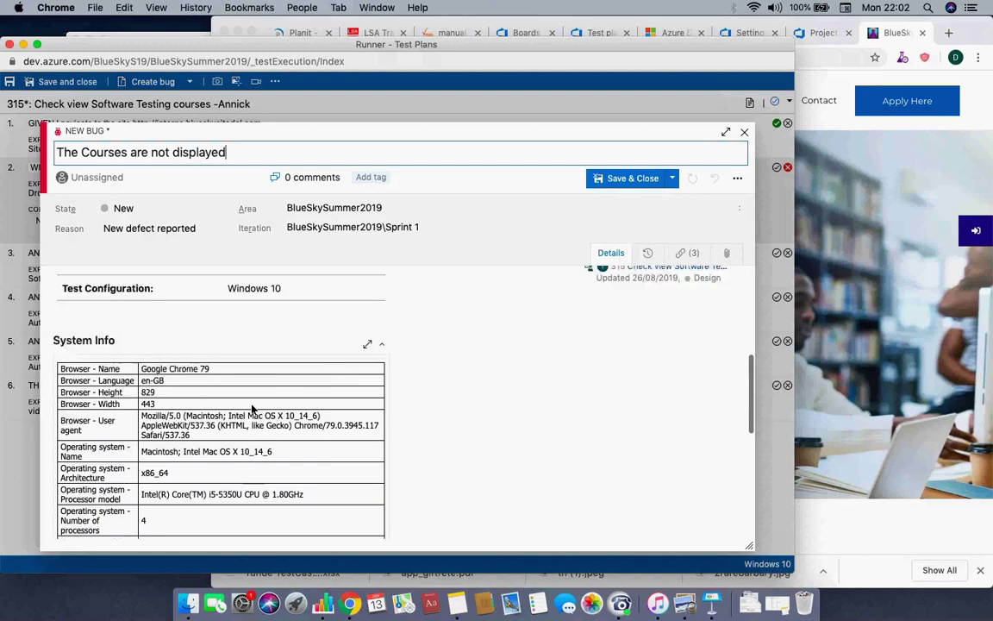
pyautogui.scroll(3, 165, 404)
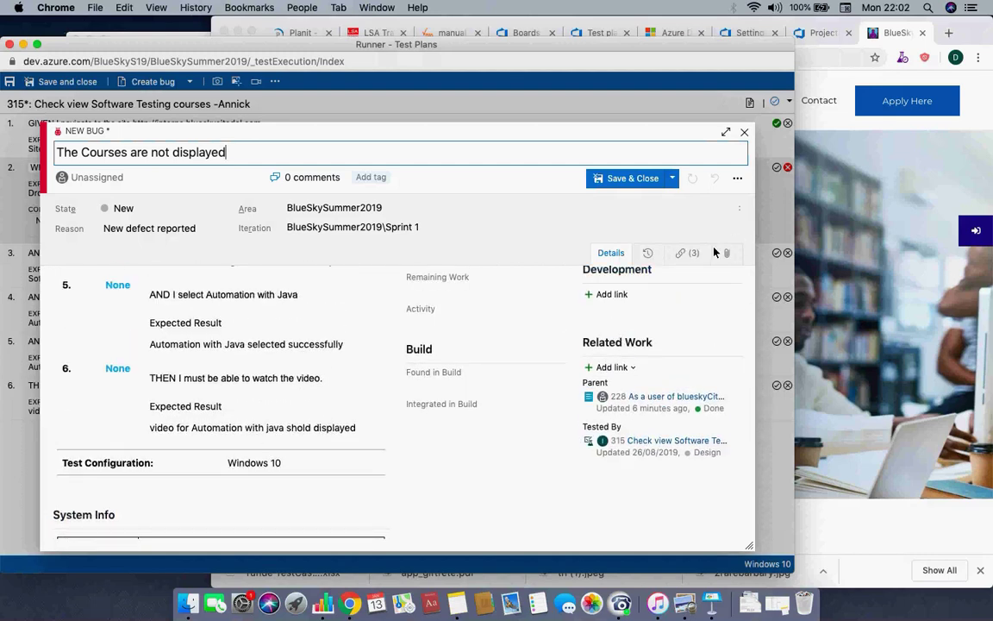
pyautogui.click(690, 254)
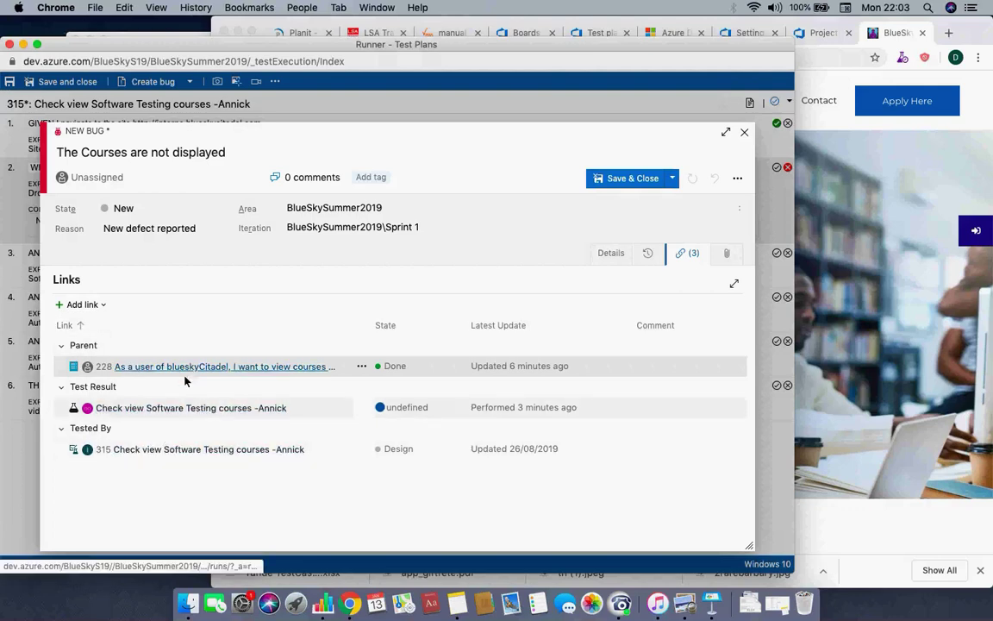
pyautogui.click(618, 178)
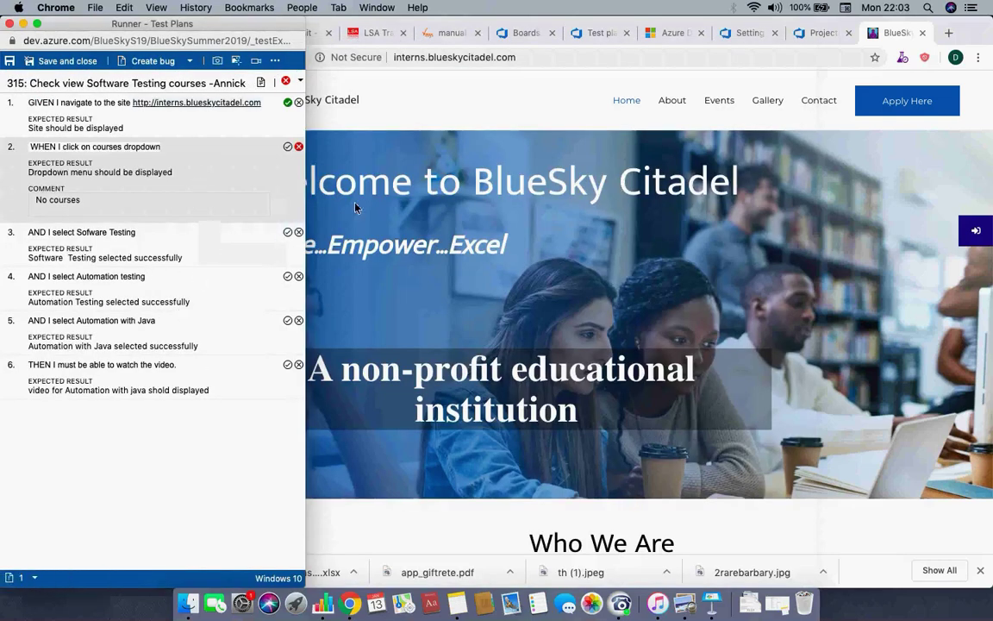
# Step: Open the queries of the BlueSkyCitadel_2020_1 project in the blueskycitadel123 organization in a full-size browser window
pyautogui.click(462, 96)
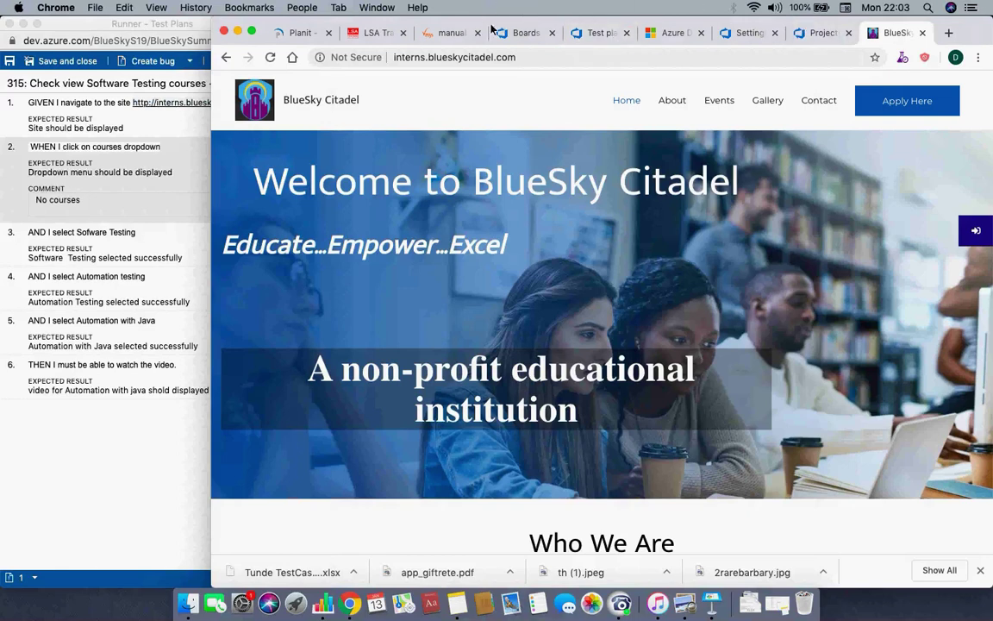
pyautogui.click(252, 32)
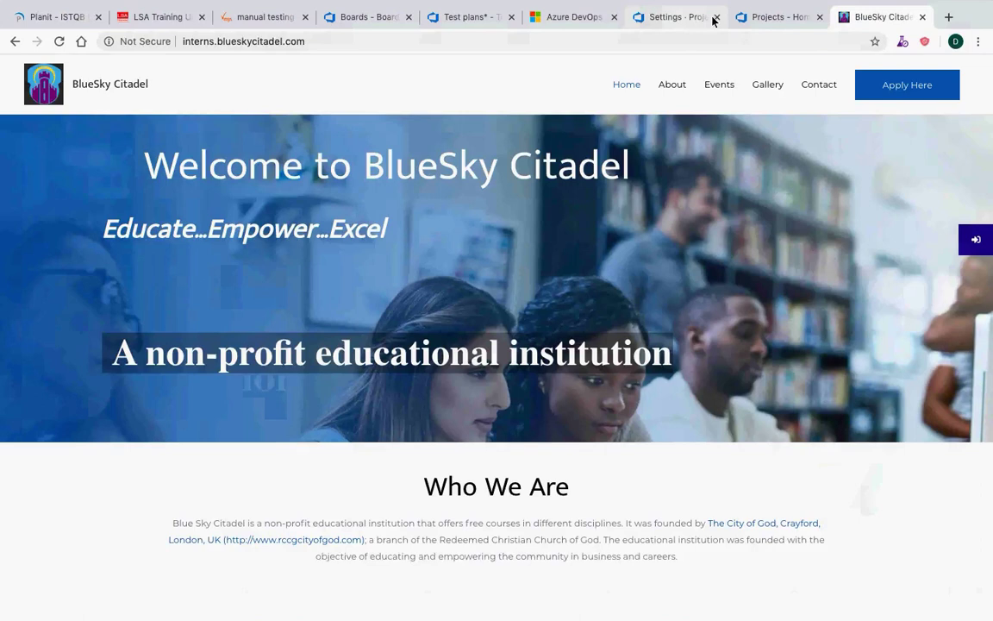
pyautogui.click(767, 19)
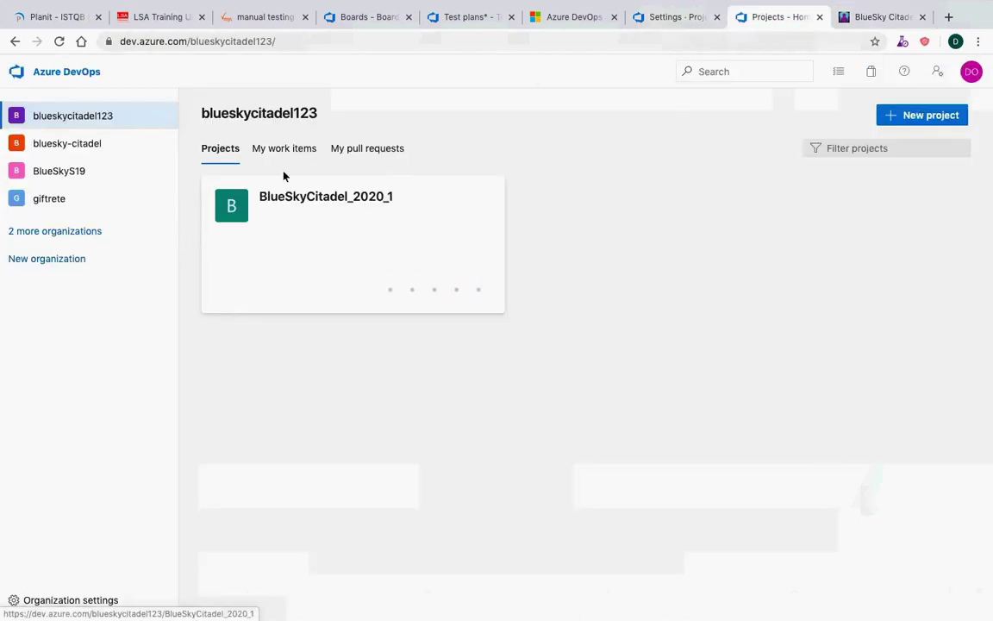
pyautogui.click(73, 122)
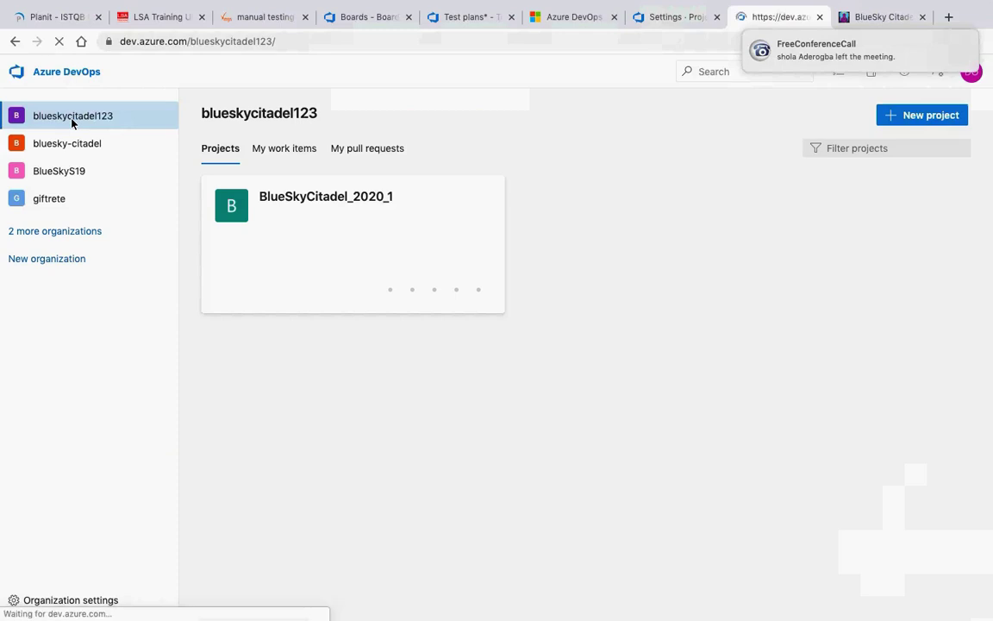
pyautogui.click(299, 199)
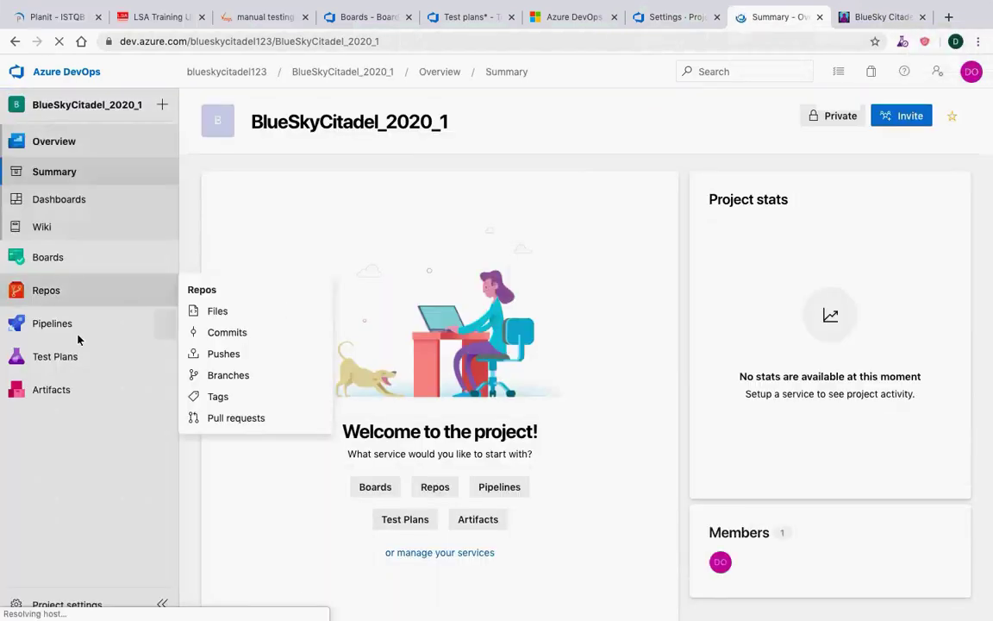
pyautogui.click(52, 258)
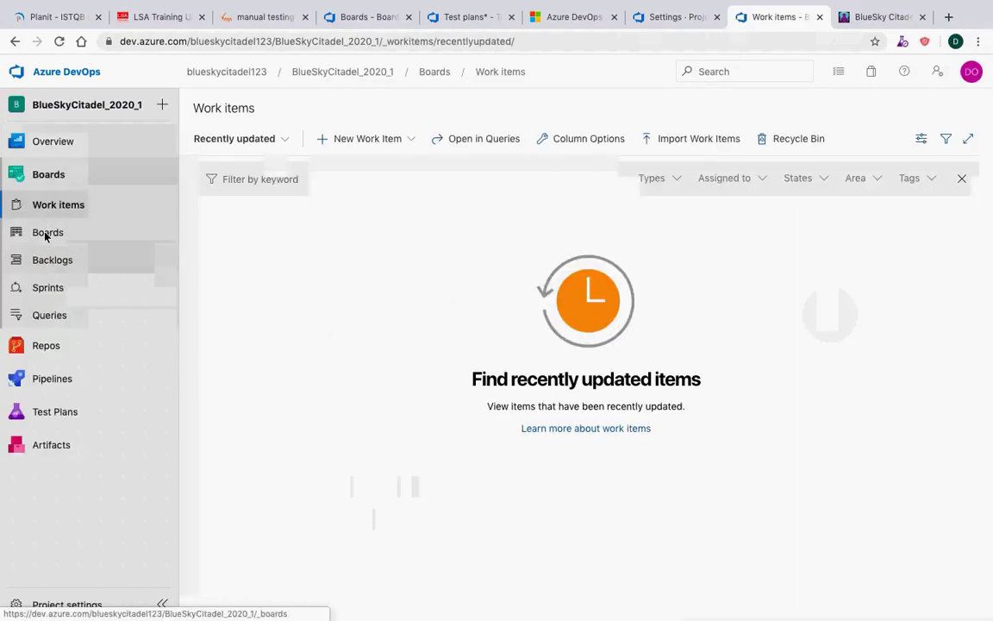
pyautogui.click(44, 315)
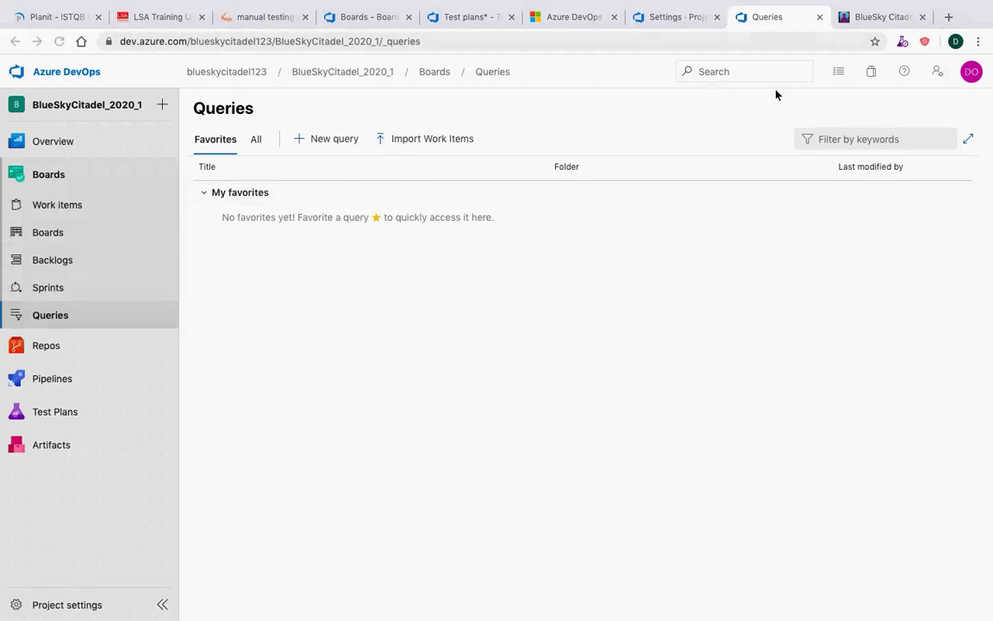
# Step: Search the BlueSkyCitadel_2020_1 project for "course"
pyautogui.click(724, 76)
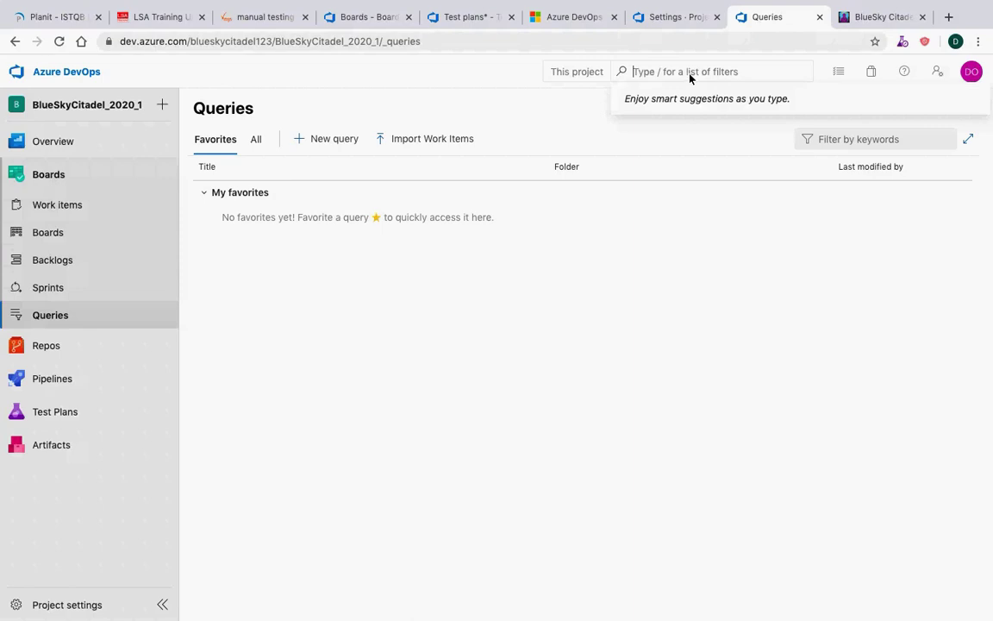
pyautogui.write('course')
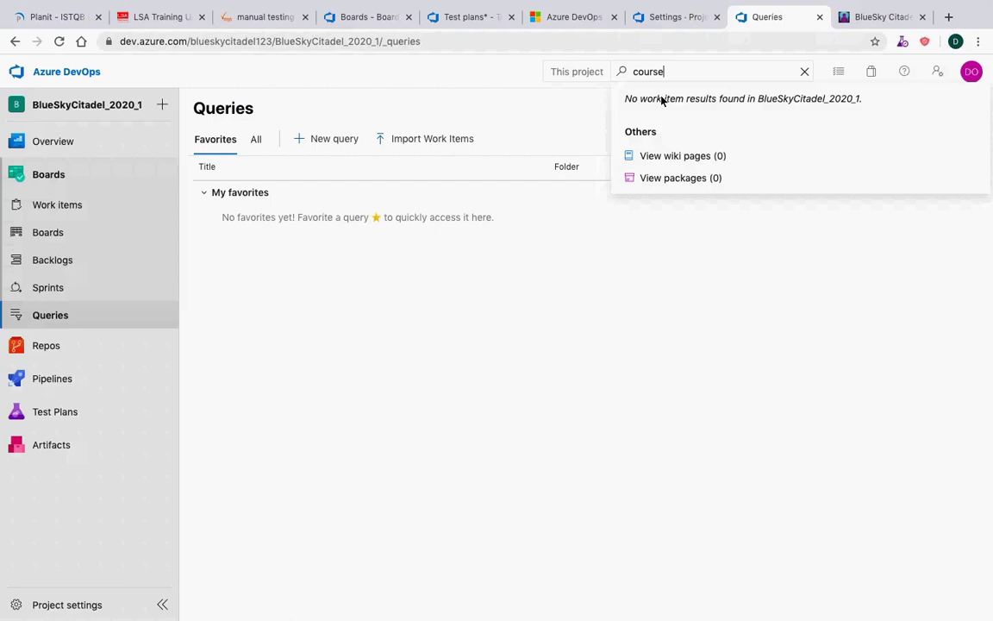
pyautogui.press('Return')
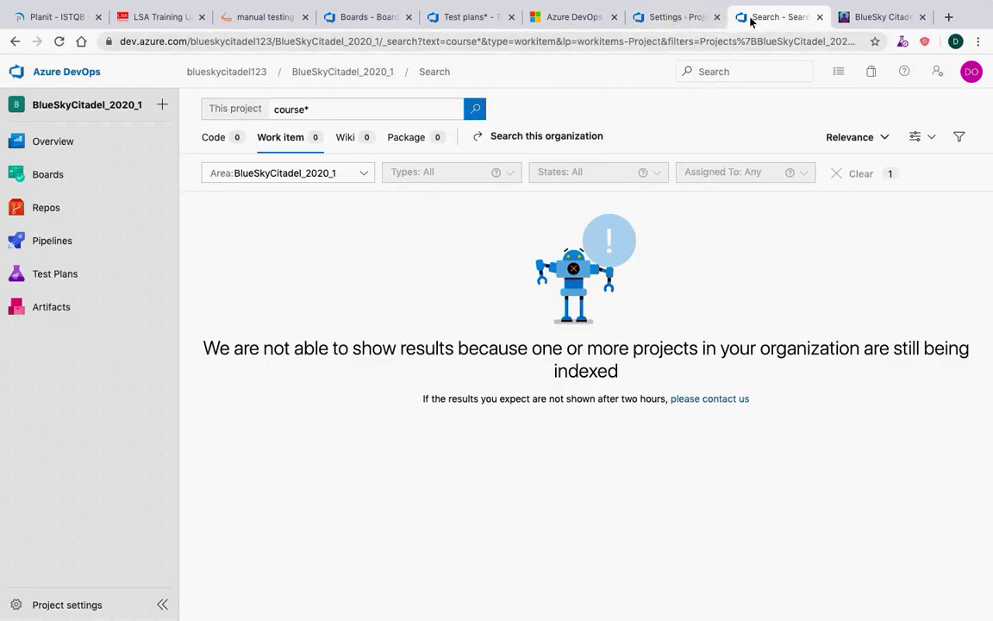
# Step: Search for "courses" from the BlueSkySummer2019 project's overview and view the Courses page work item
pyautogui.click(460, 18)
pyautogui.moveTo(69, 148)
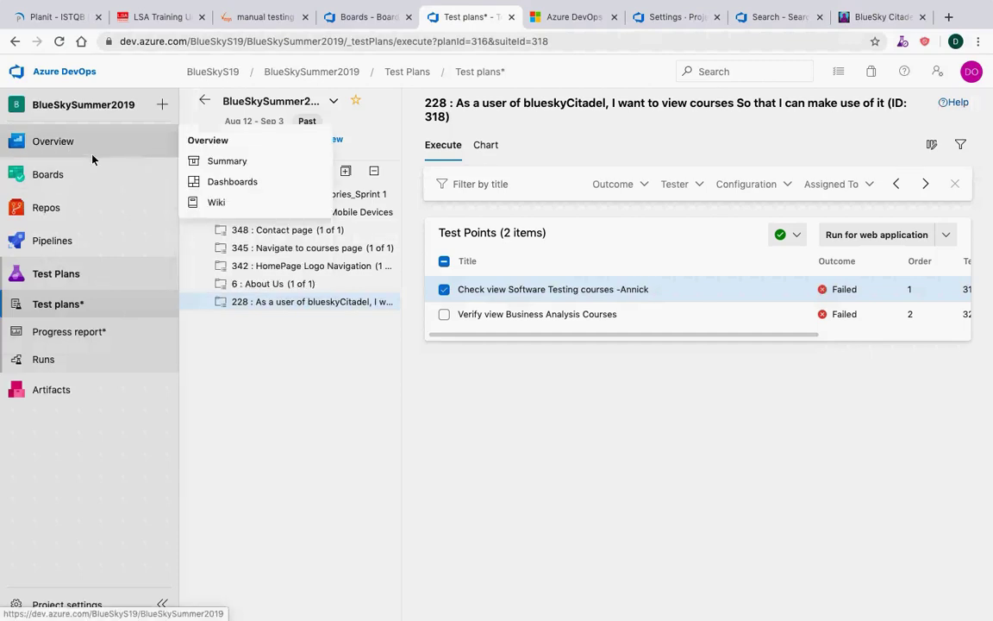
pyautogui.click(71, 150)
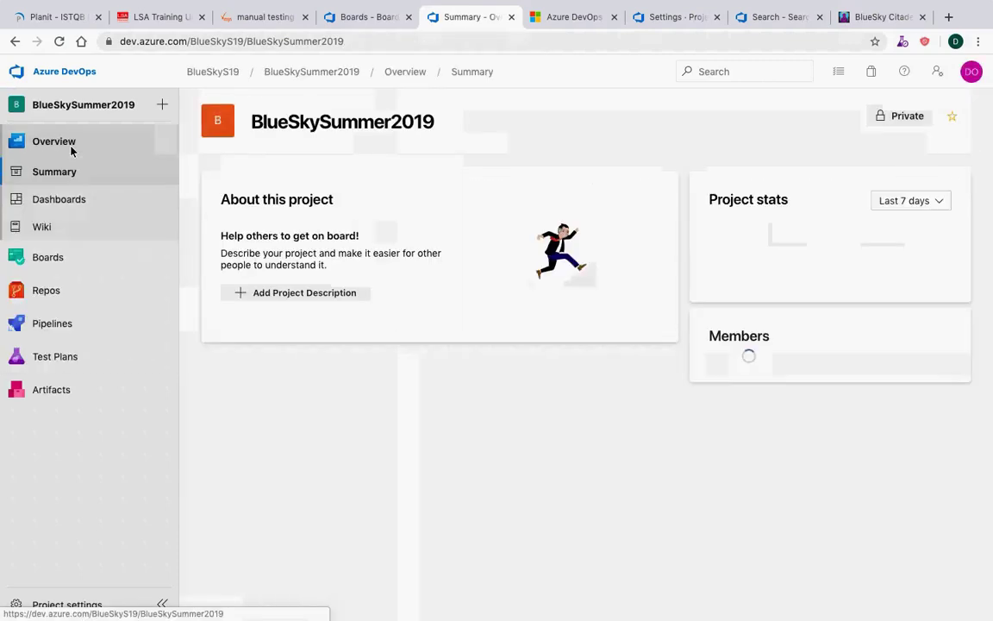
pyautogui.click(728, 73)
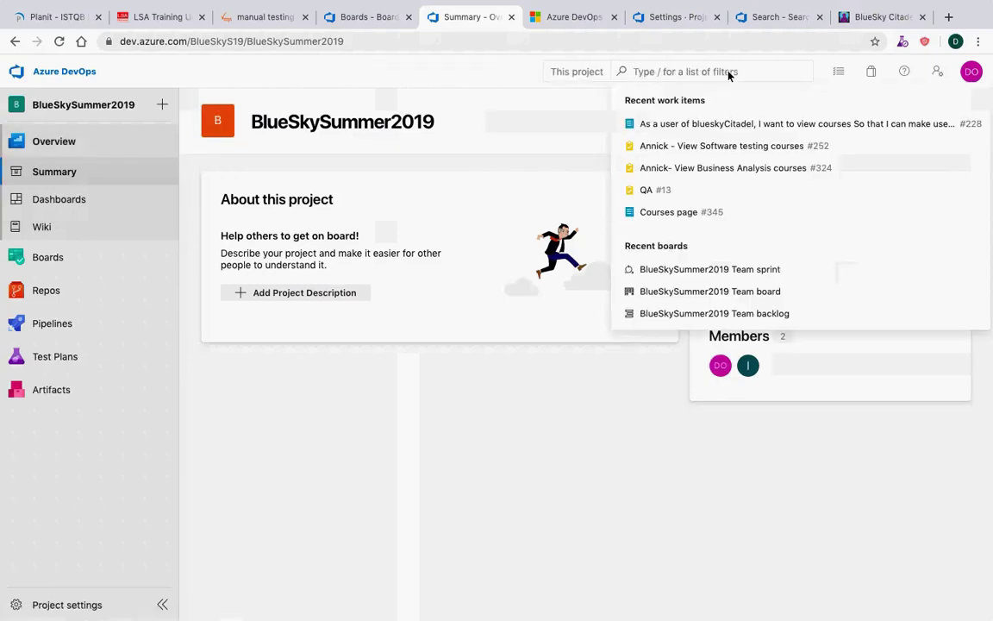
pyautogui.write('courses')
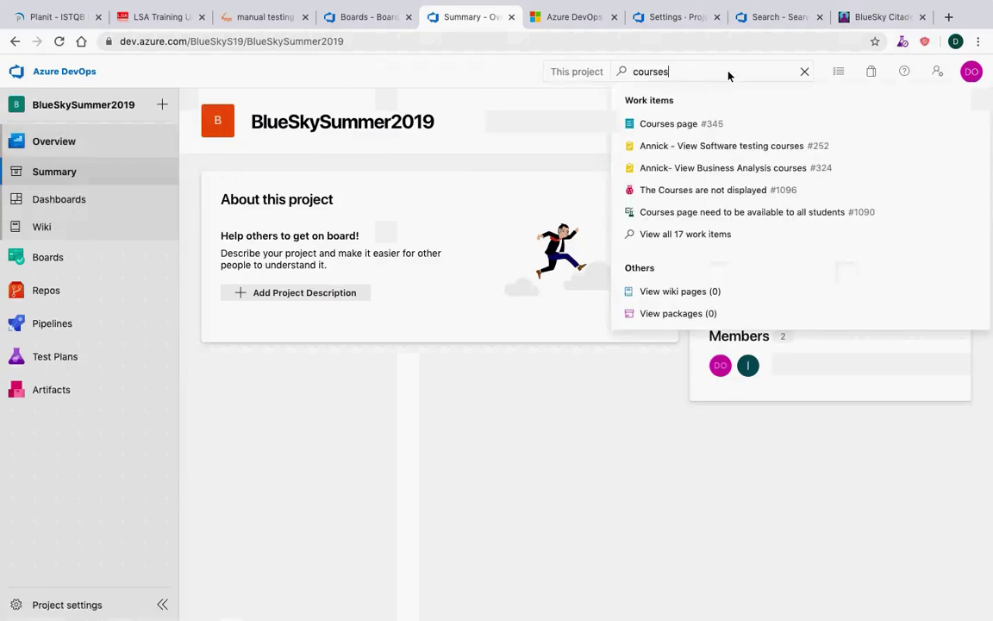
pyautogui.click(655, 125)
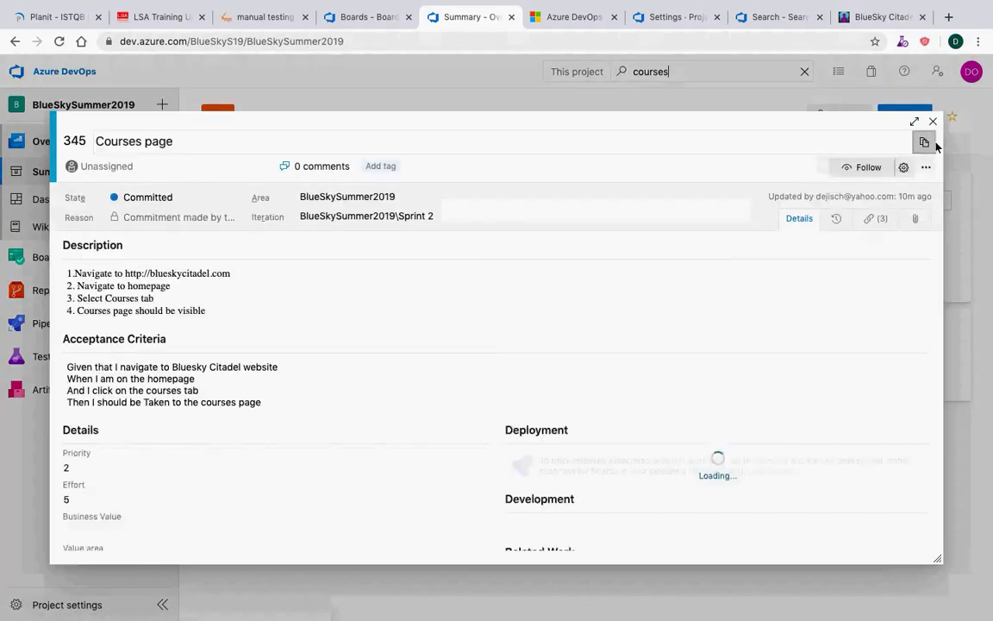
pyautogui.click(933, 122)
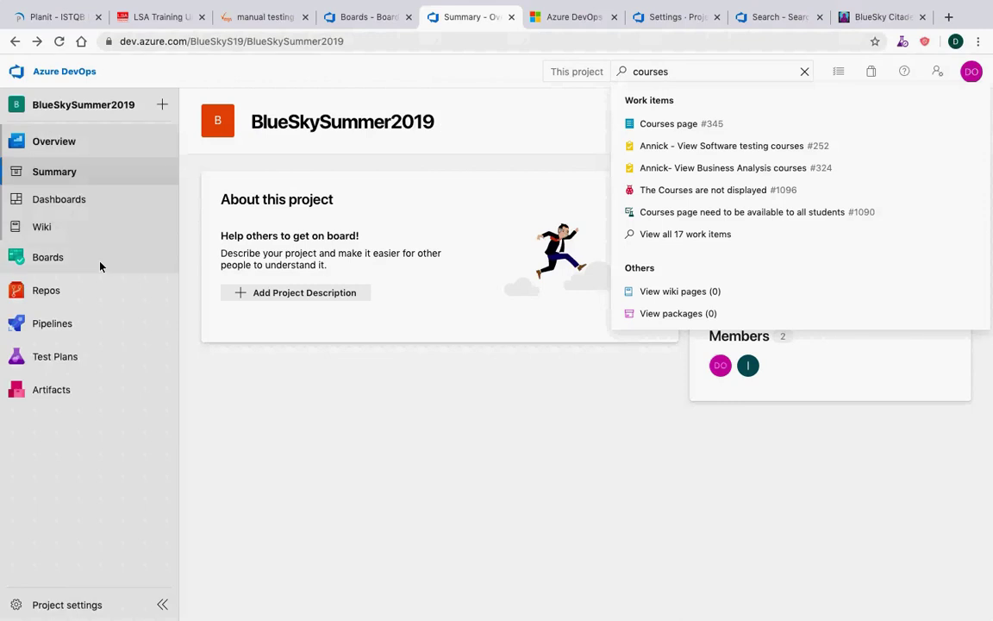
# Step: Search for "course" from the BlueSkySummer2019 project's repository files
pyautogui.click(40, 297)
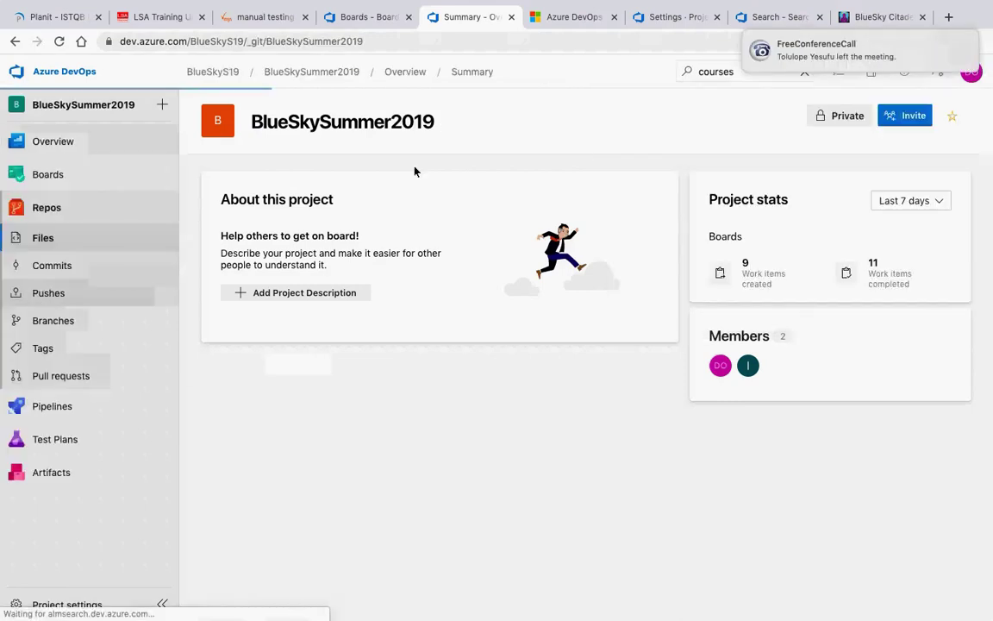
pyautogui.click(707, 78)
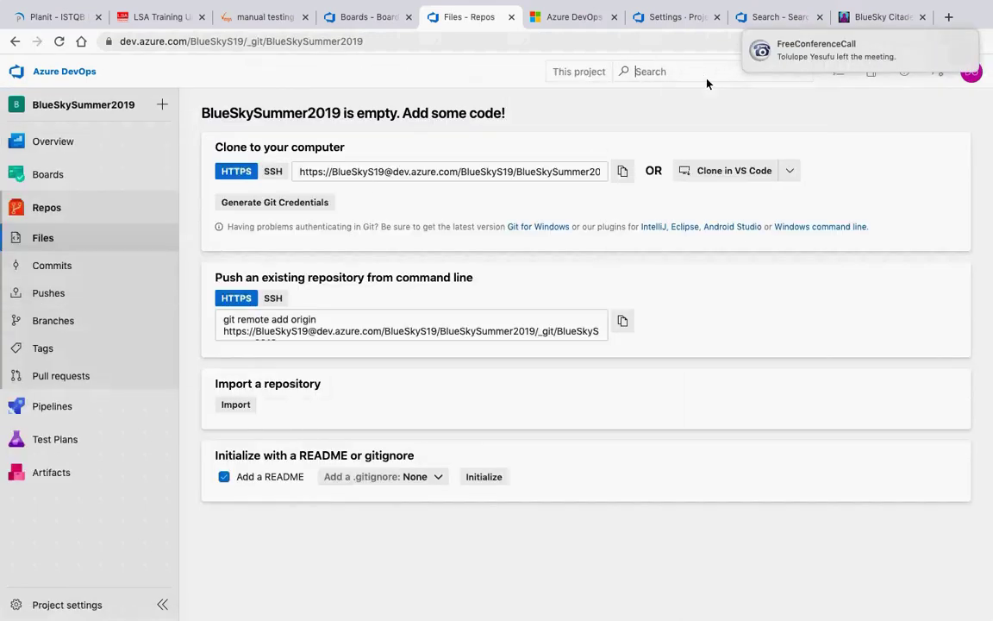
pyautogui.write('course')
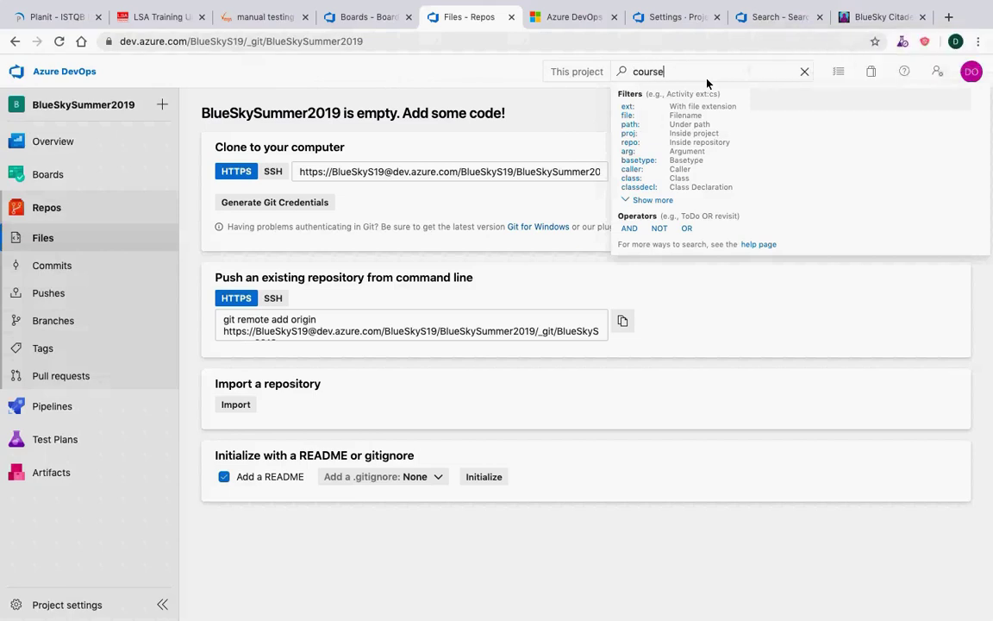
pyautogui.press('Return')
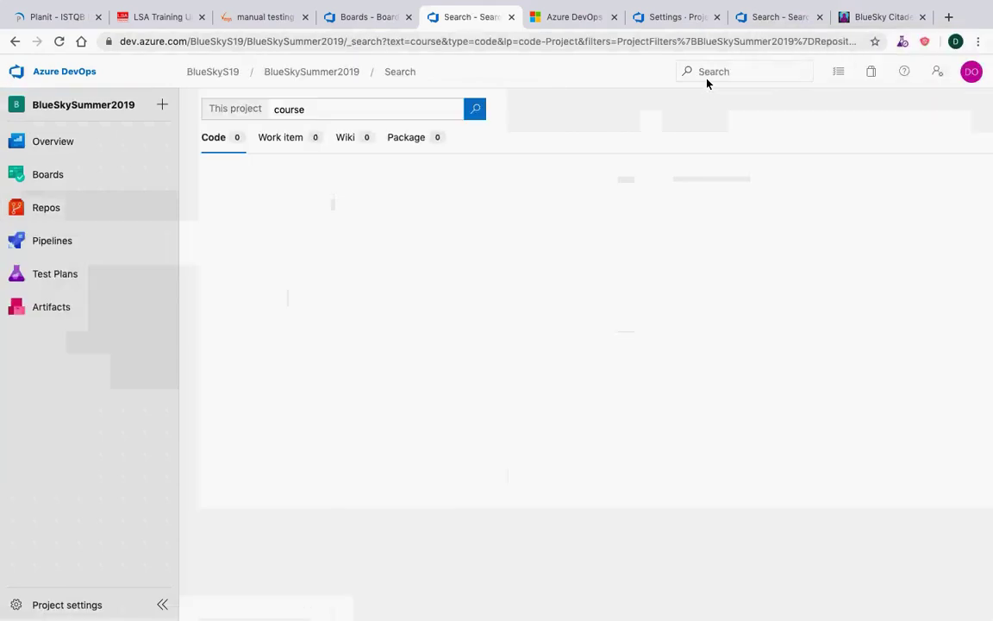
# Step: Search the BlueSkySummer2019 project for "courses" again and show the work item results
pyautogui.click(741, 76)
pyautogui.write('courses')
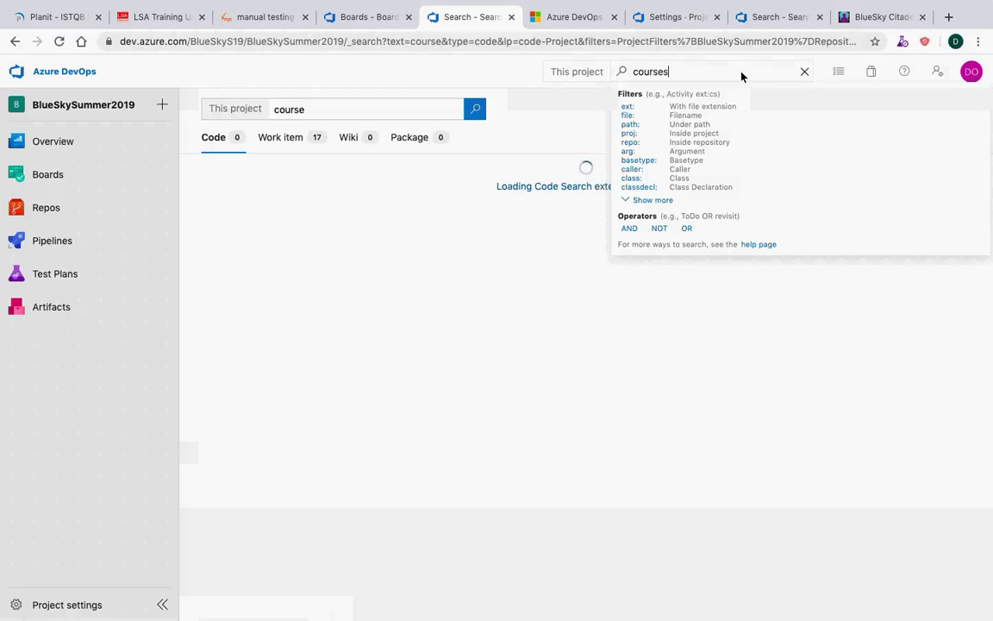
pyautogui.press('Return')
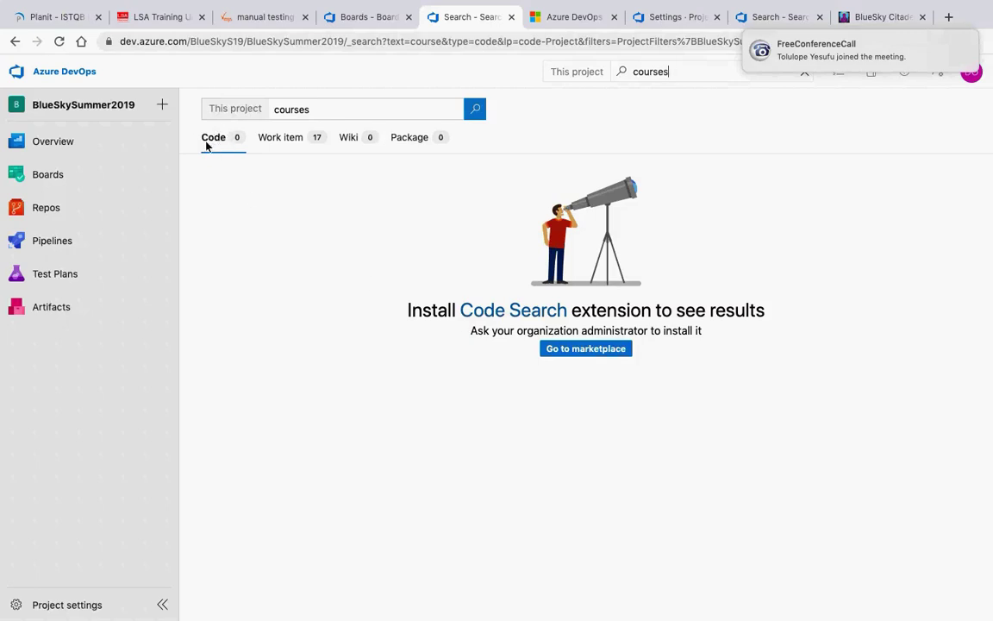
pyautogui.click(282, 140)
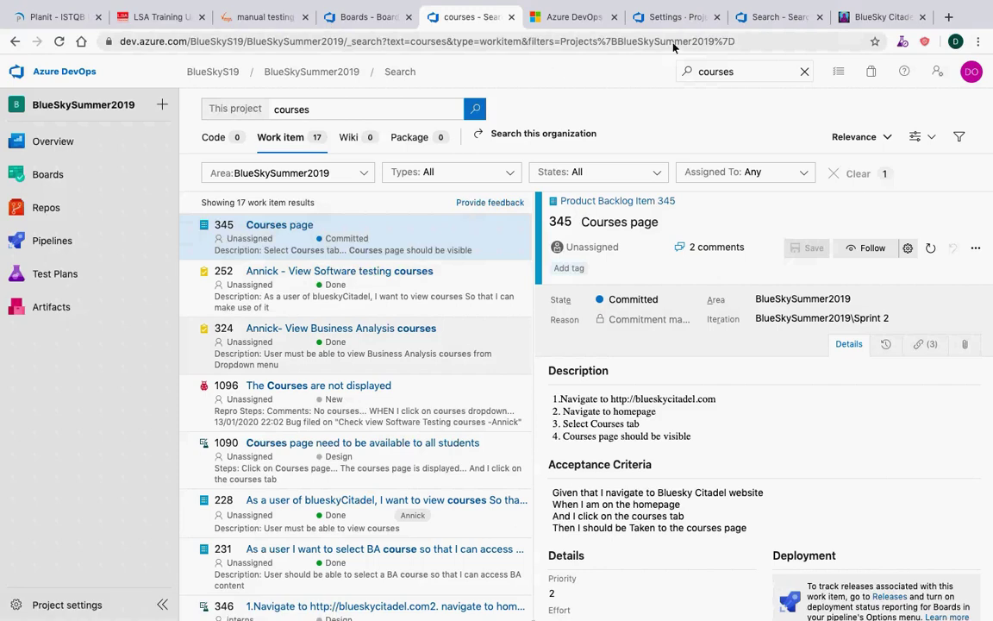
# Step: Create a new query in the BlueSkySummer2019 project and run it with the default work item type and state filters
pyautogui.moveTo(109, 253)
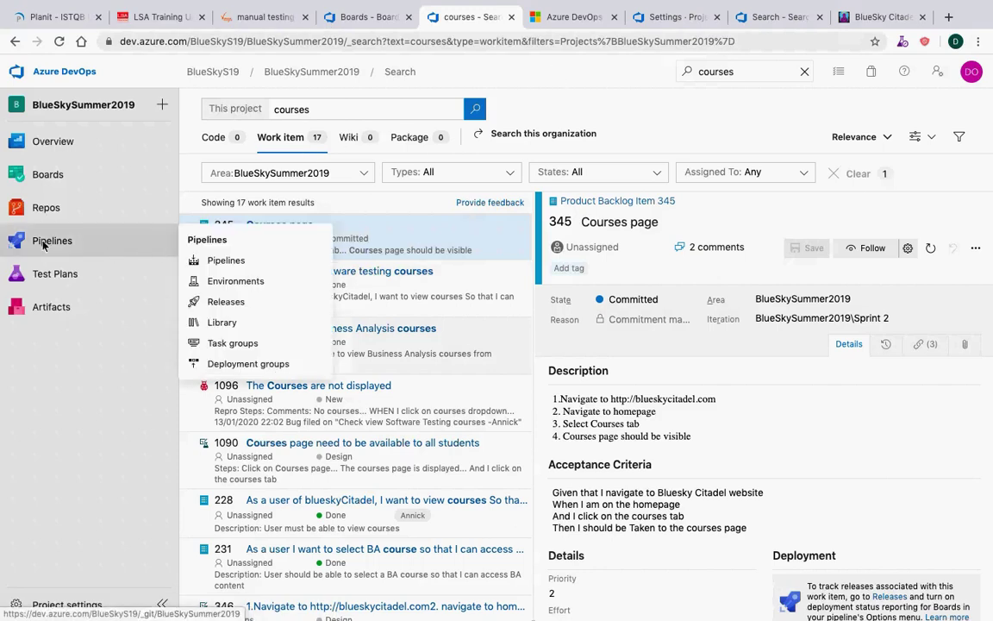
pyautogui.moveTo(50, 187)
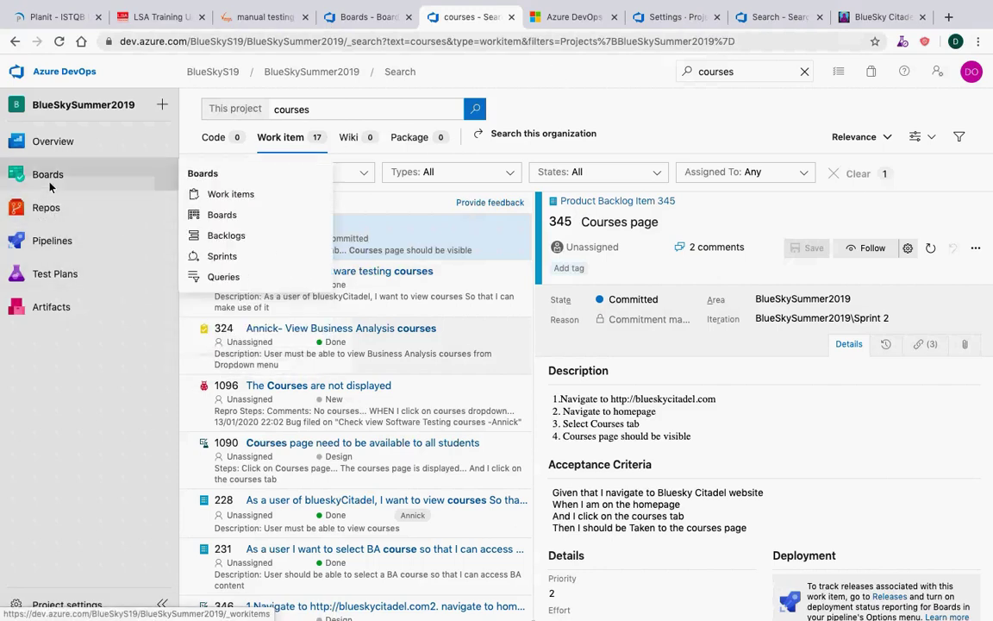
pyautogui.click(230, 279)
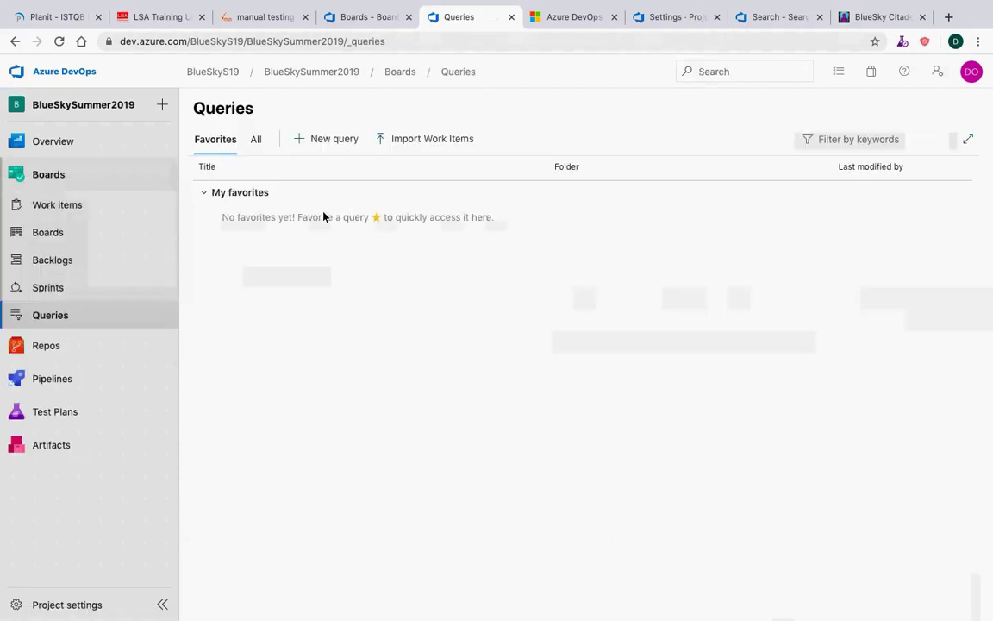
pyautogui.click(328, 139)
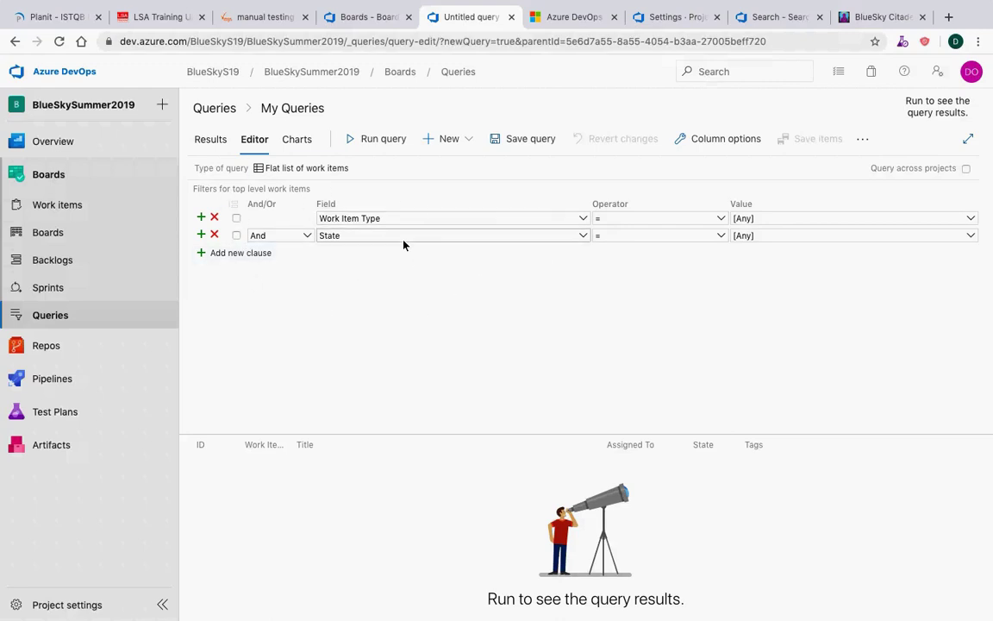
pyautogui.click(371, 139)
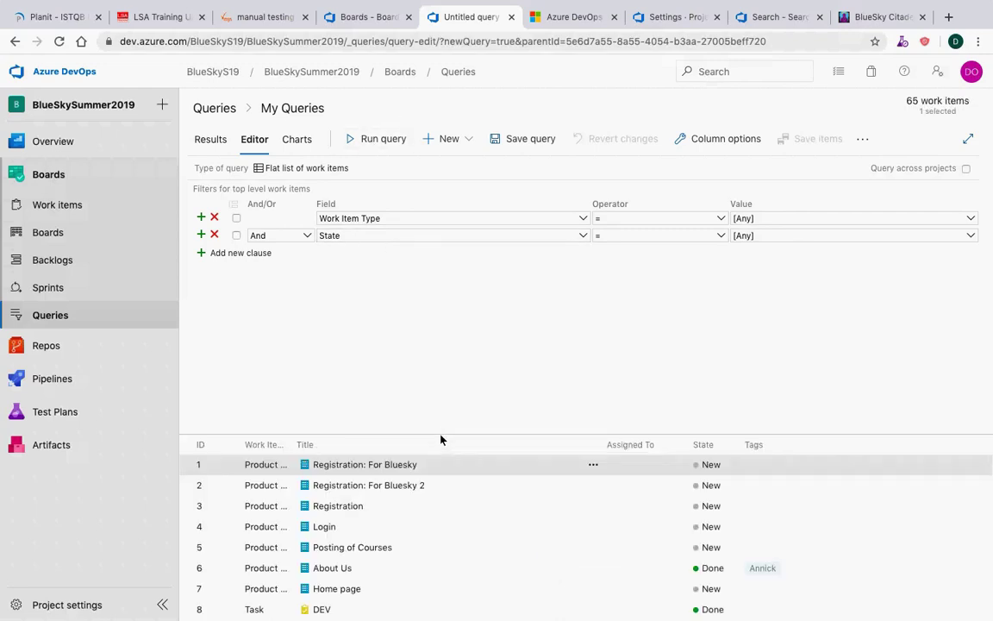
# Step: Enlarge the query results area, set the Work Item Type filter to Bug, and run the query
pyautogui.moveTo(439, 436); pyautogui.dragTo(444, 274)
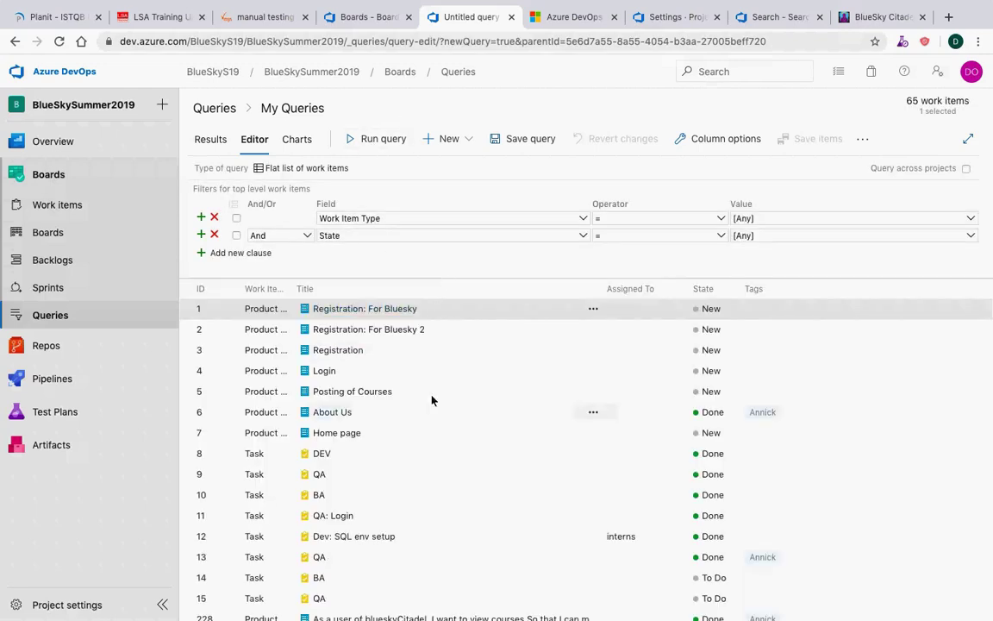
pyautogui.scroll(-5, 429, 510)
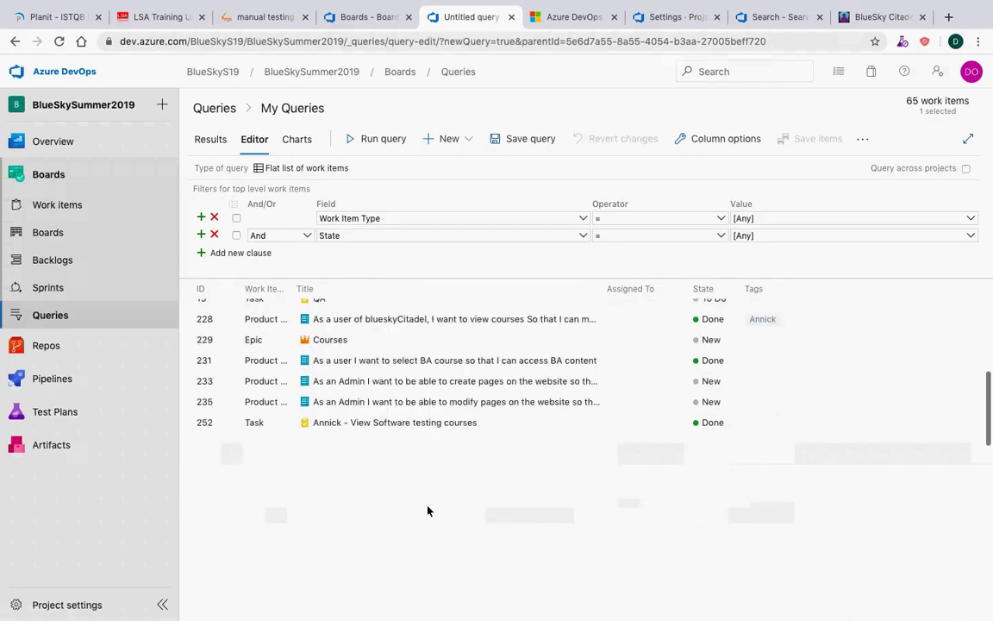
pyautogui.scroll(15, 428, 509)
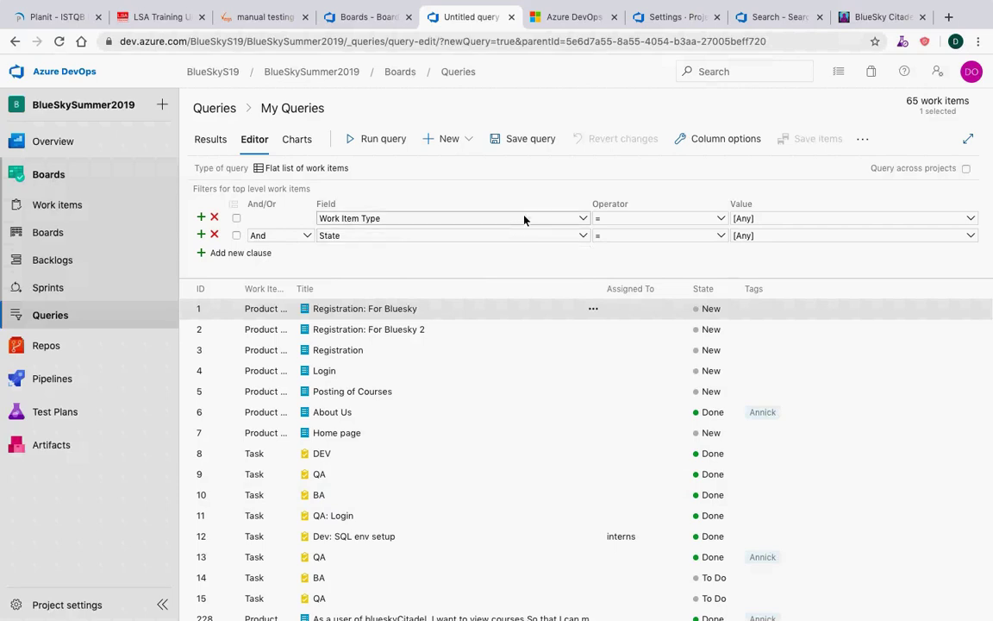
pyautogui.click(971, 218)
pyautogui.click(769, 252)
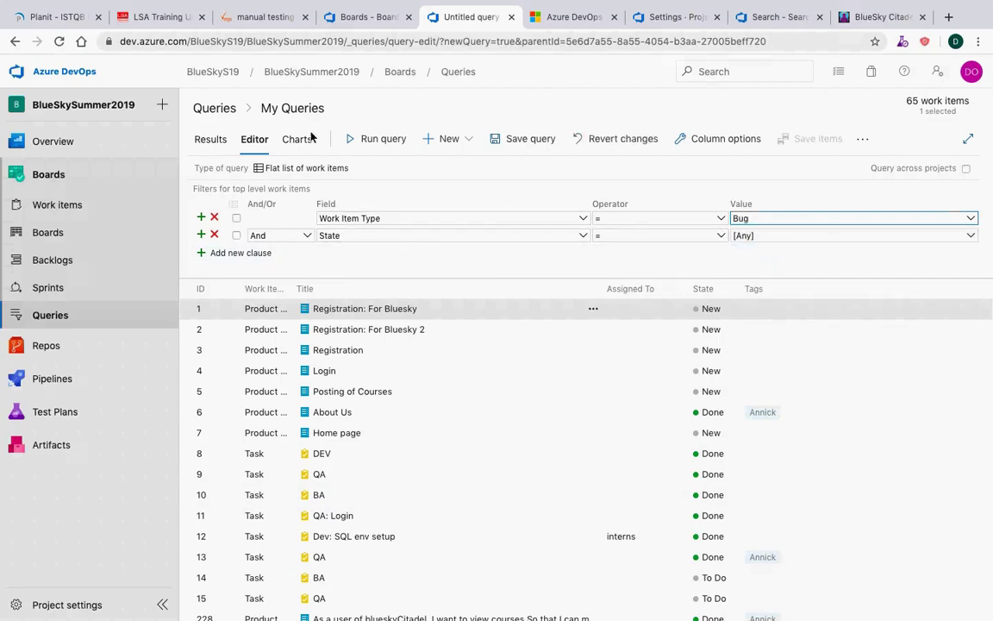
pyautogui.click(385, 141)
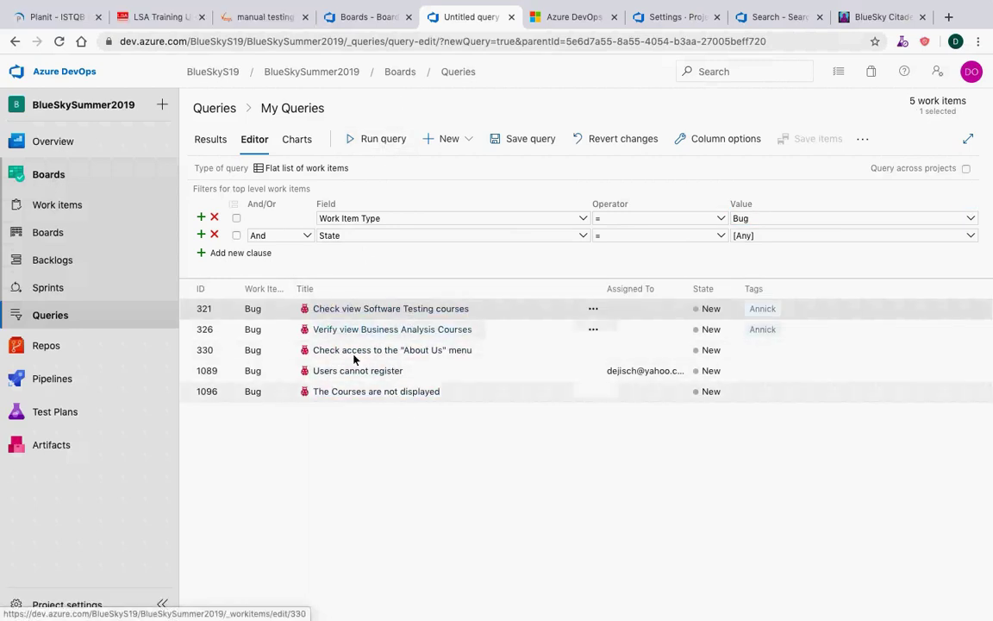
# Step: Add a clause for Tags that contain the tester's name and run the query
pyautogui.click(250, 254)
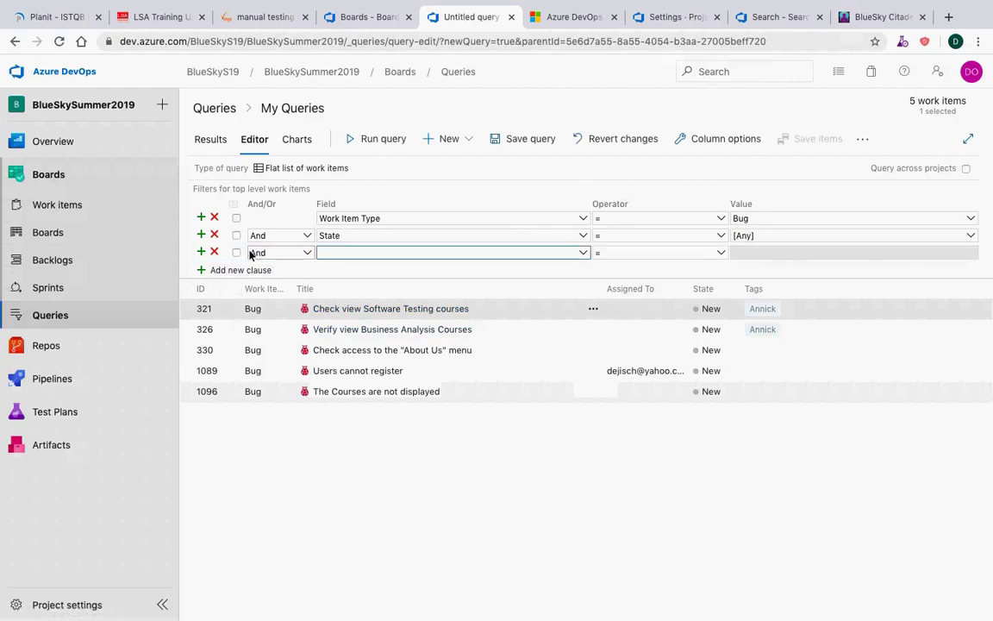
pyautogui.write('T')
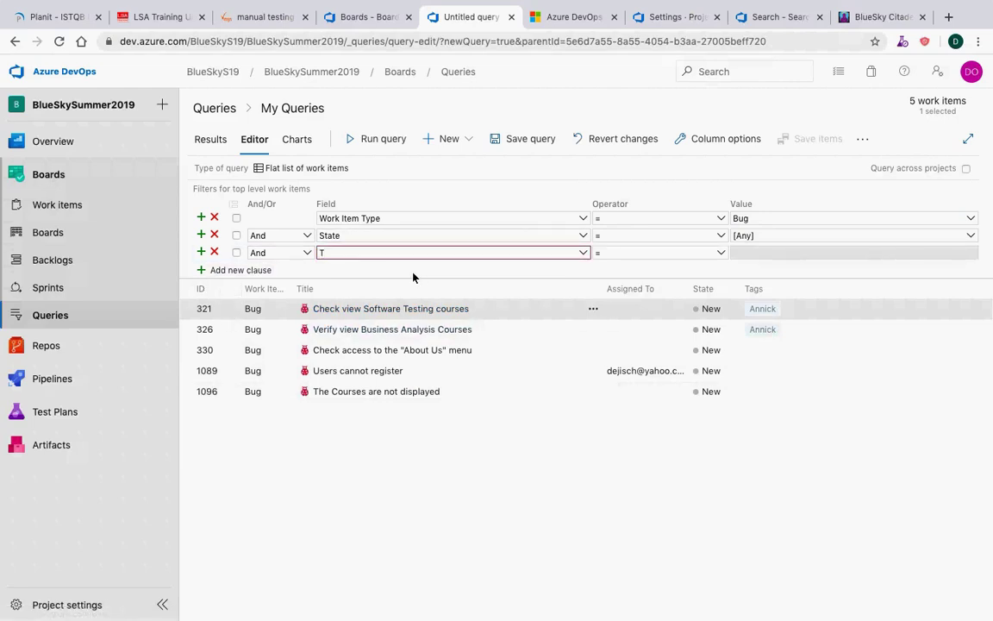
pyautogui.write('ags')
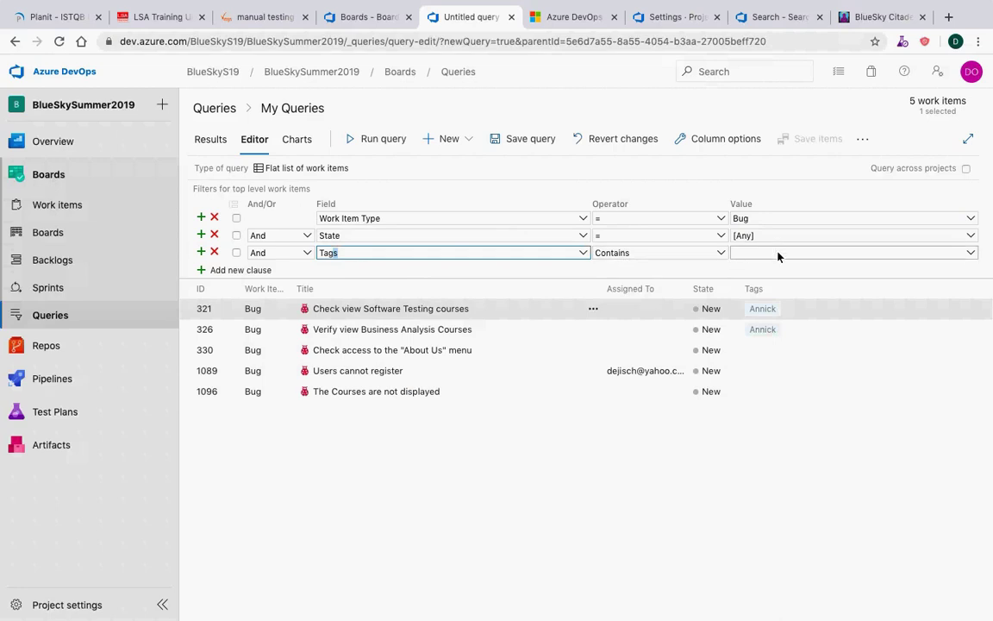
pyautogui.click(783, 255)
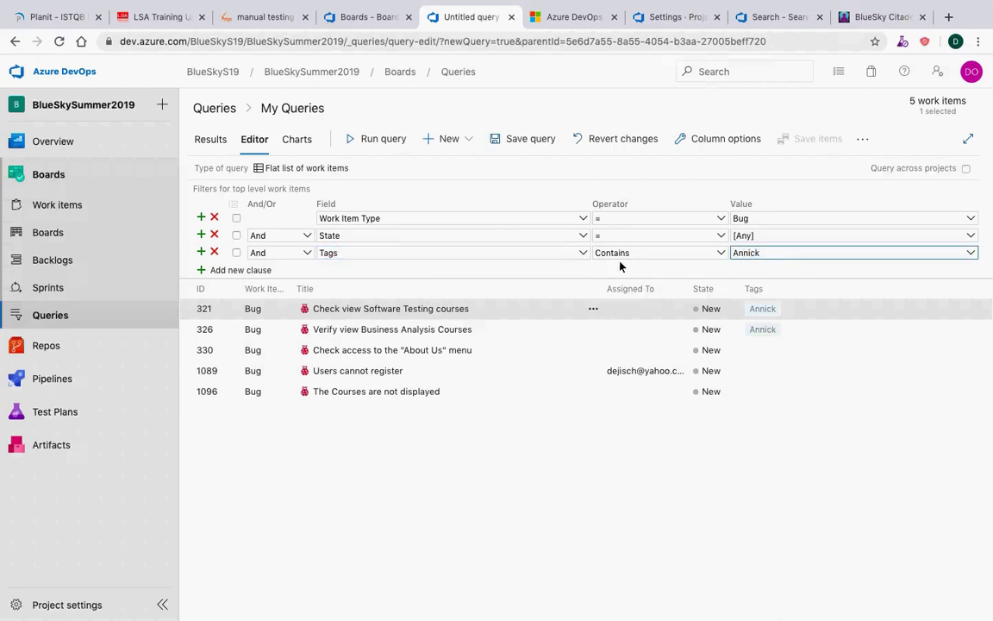
pyautogui.click(359, 139)
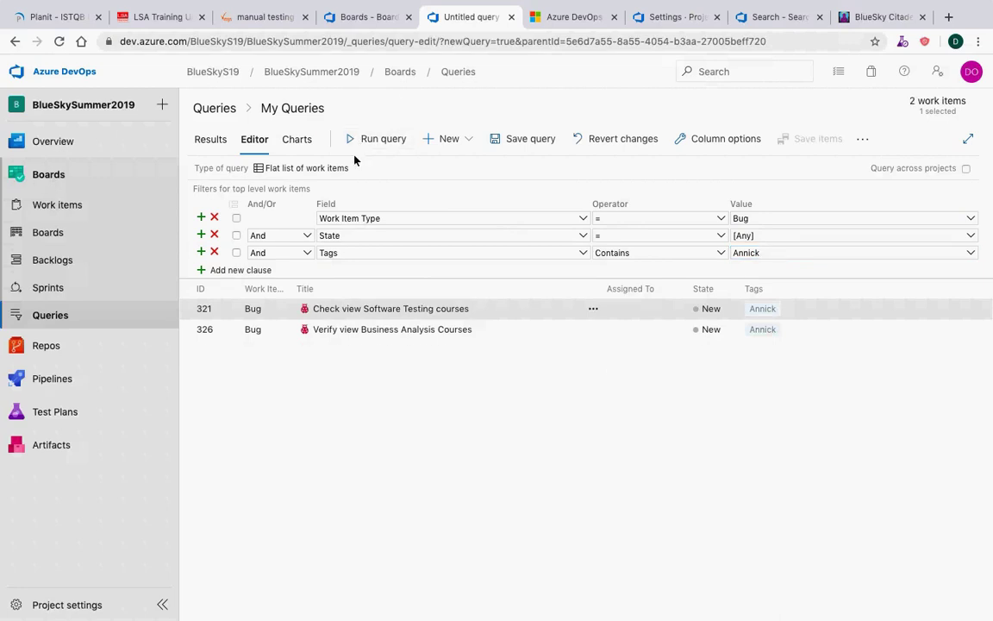
# Step: Add a clause for Title with Contains Words "Business" and run the query
pyautogui.click(238, 269)
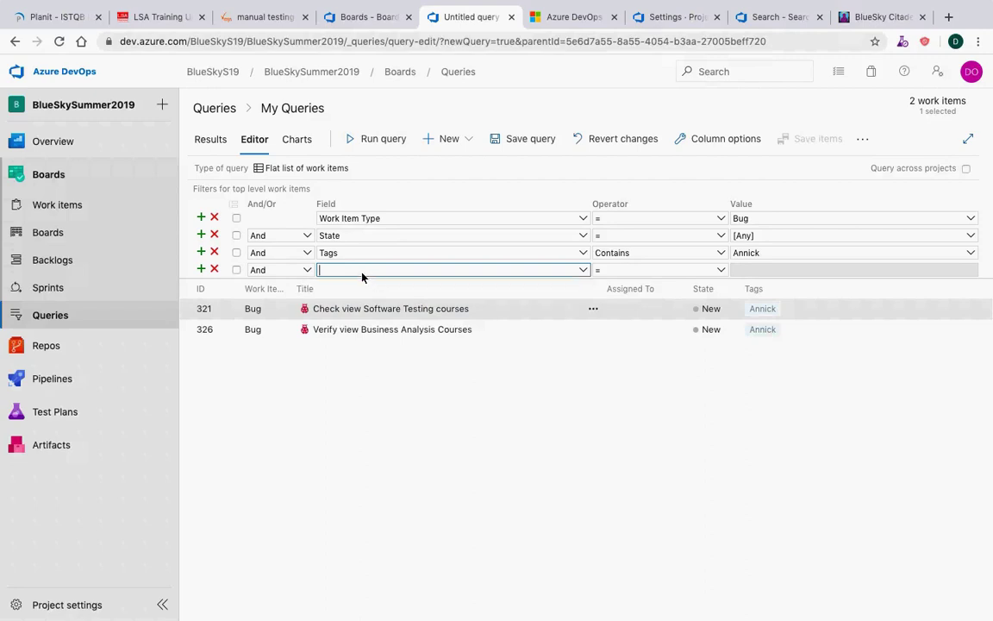
pyautogui.write('Ti')
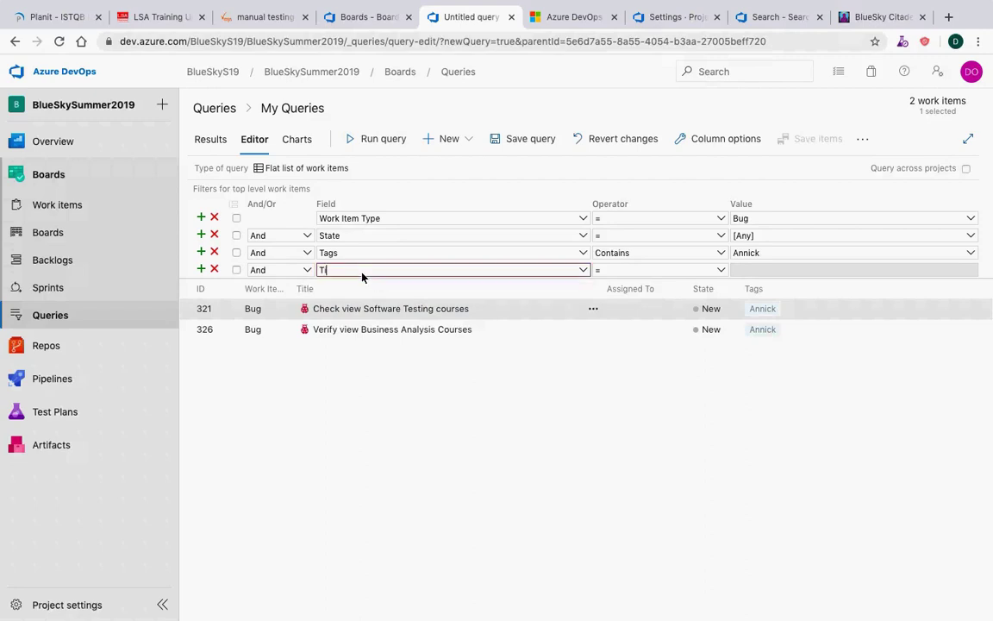
pyautogui.press('BackSpace')
pyautogui.press('BackSpace')
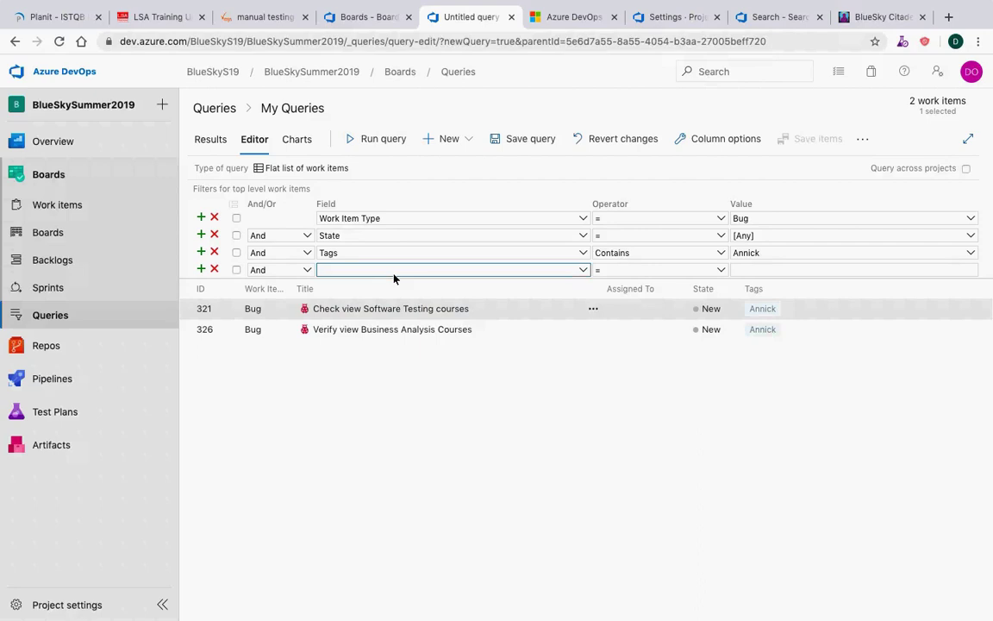
pyautogui.click(584, 271)
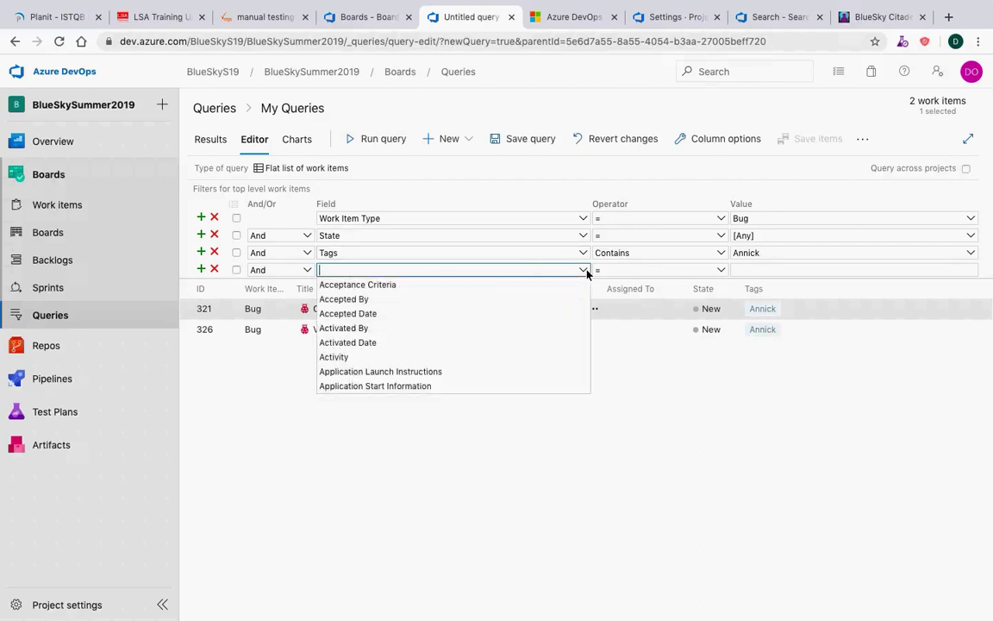
pyautogui.scroll(-5, 412, 379)
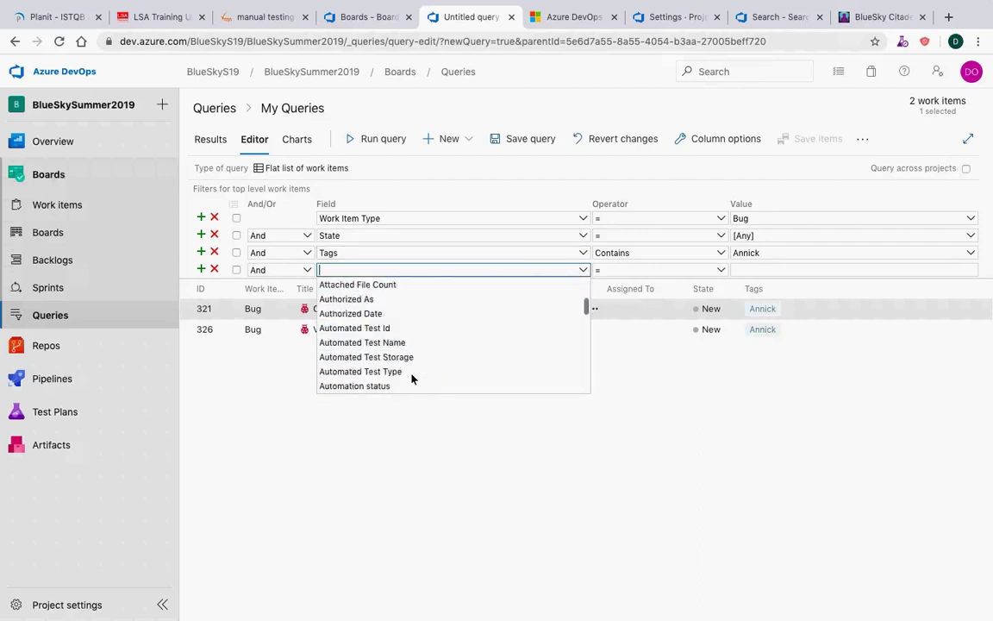
pyautogui.scroll(-10, 412, 380)
pyautogui.scroll(1, 412, 379)
pyautogui.click(350, 387)
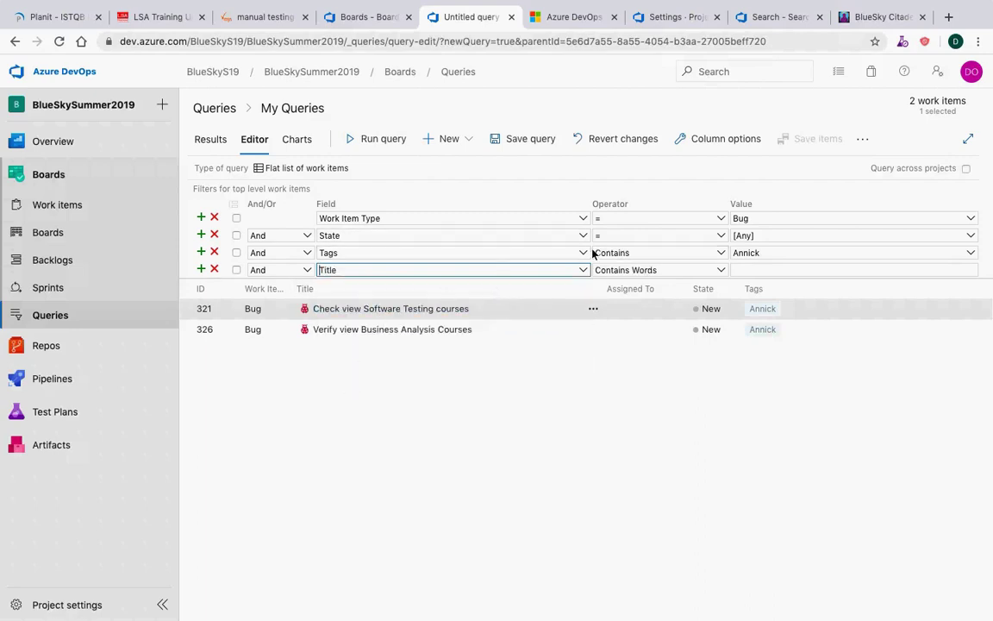
pyautogui.click(757, 274)
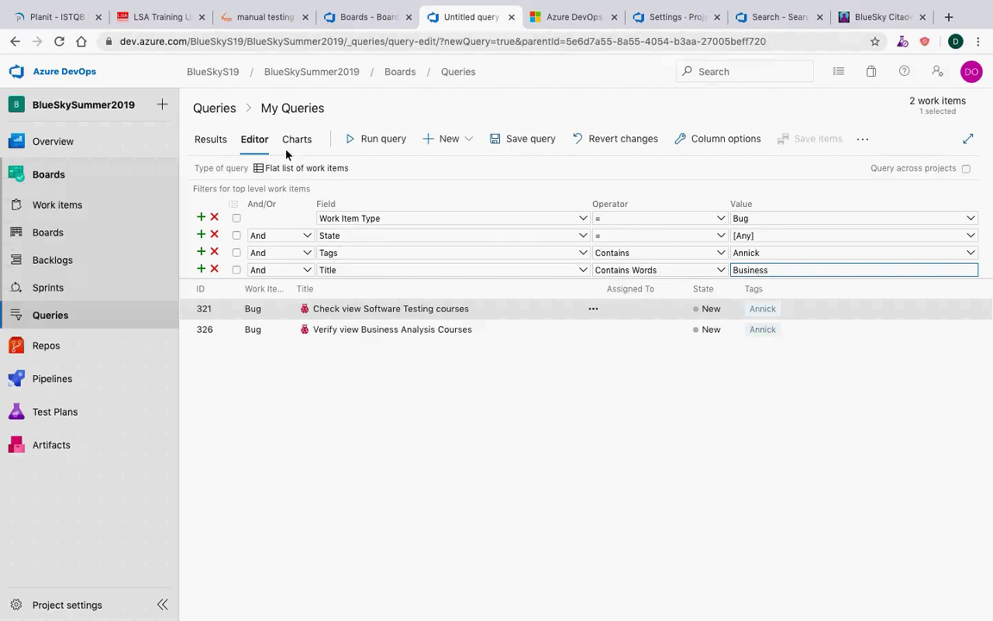
pyautogui.click(363, 151)
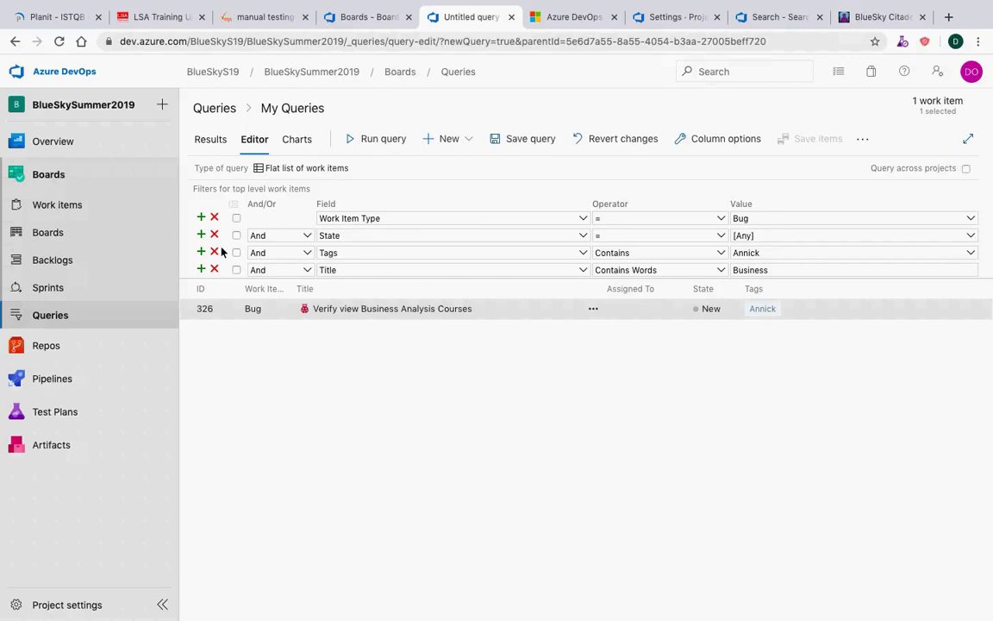
# Step: Group the State, Tags and Title clauses, join the group to the Bug clause with Or, and run the query
pyautogui.click(236, 236)
pyautogui.click(236, 270)
pyautogui.click(237, 253)
pyautogui.click(236, 208)
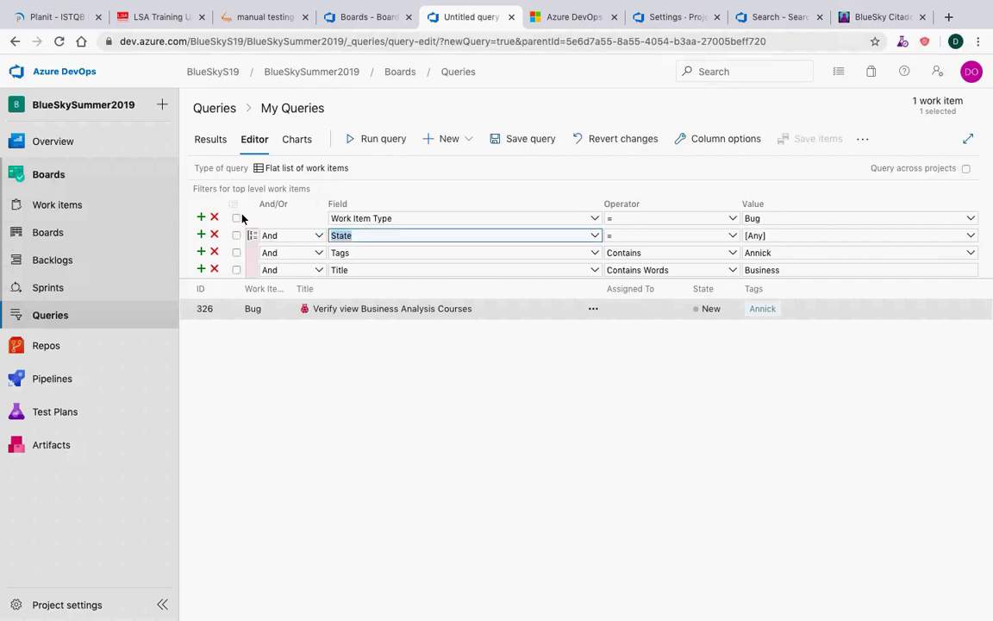
pyautogui.click(312, 237)
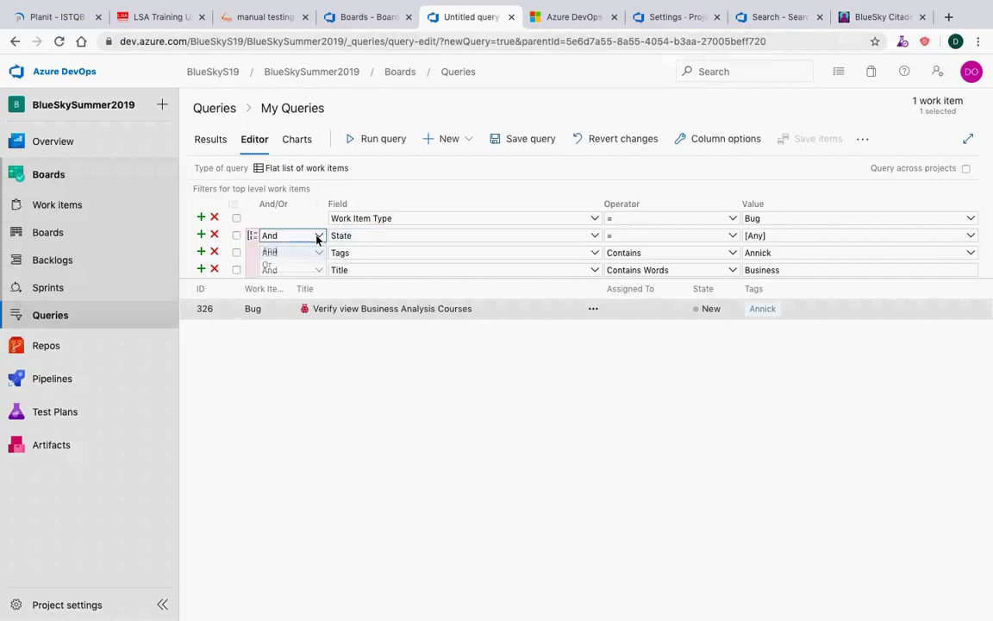
pyautogui.click(291, 265)
pyautogui.click(386, 143)
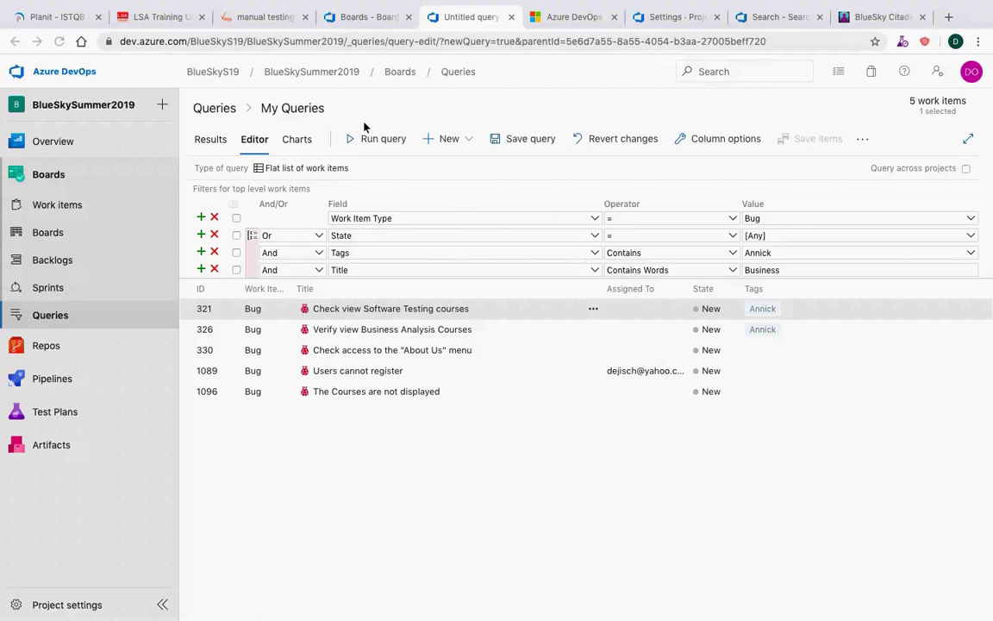
# Step: Save the query as "My first query" in the My Queries folder
pyautogui.click(500, 147)
pyautogui.write('My first query')
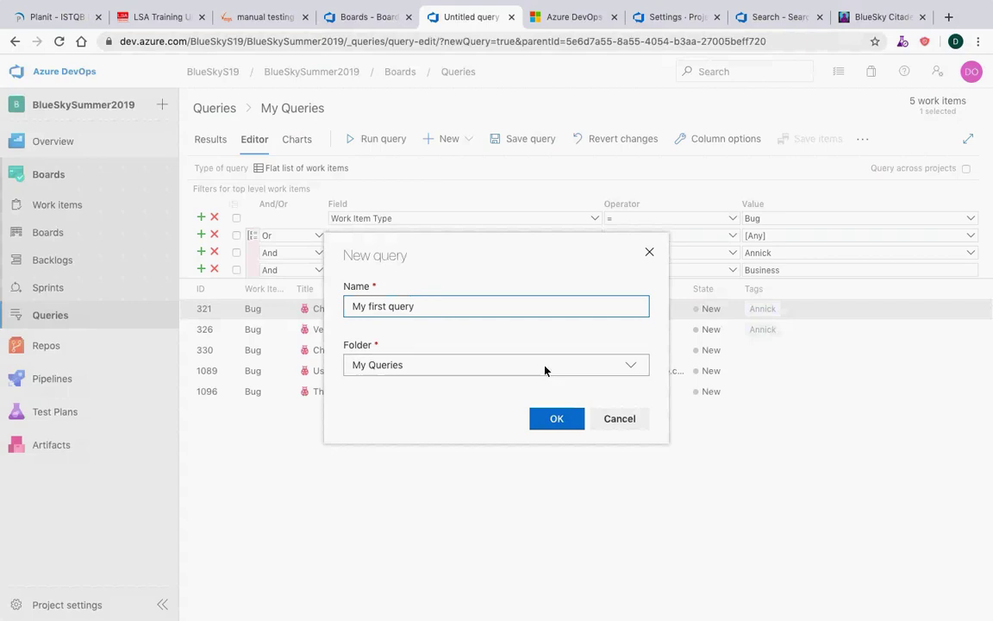
pyautogui.click(556, 418)
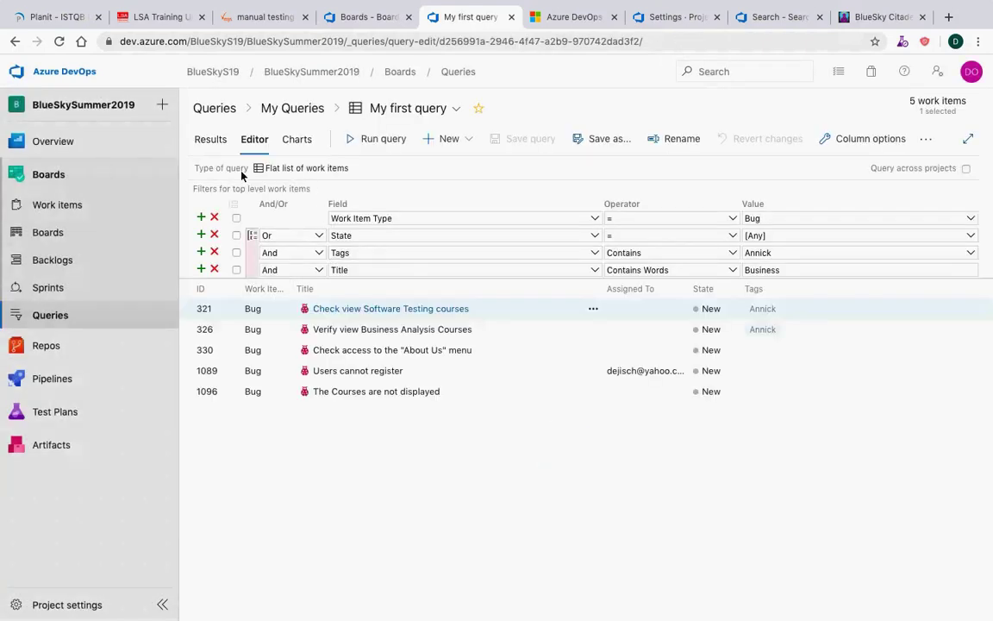
# Step: Open the Assigned to me query from the My Queries folder and show its filter clauses
pyautogui.click(274, 108)
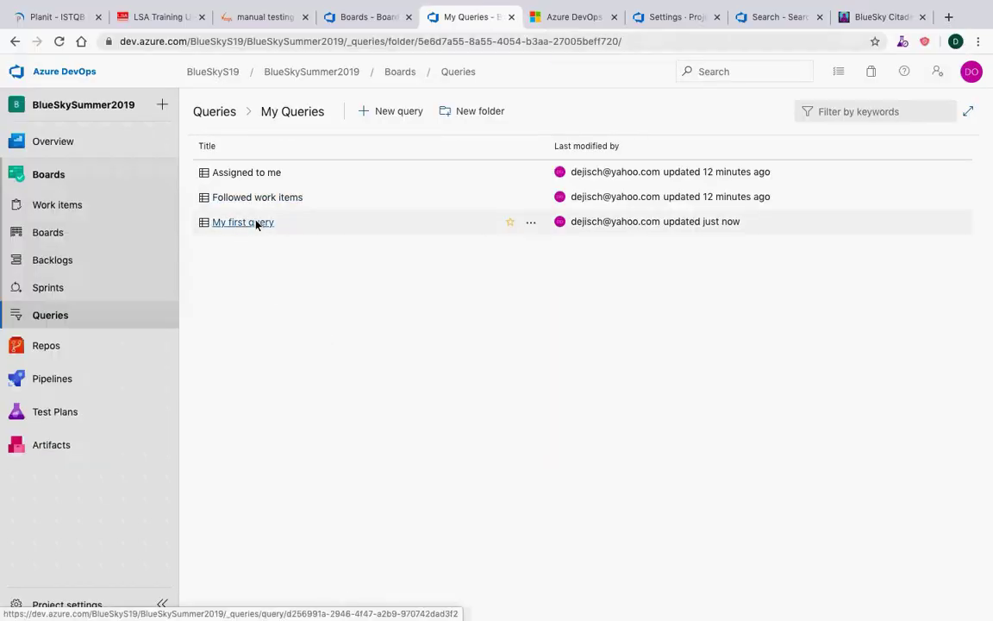
pyautogui.click(247, 175)
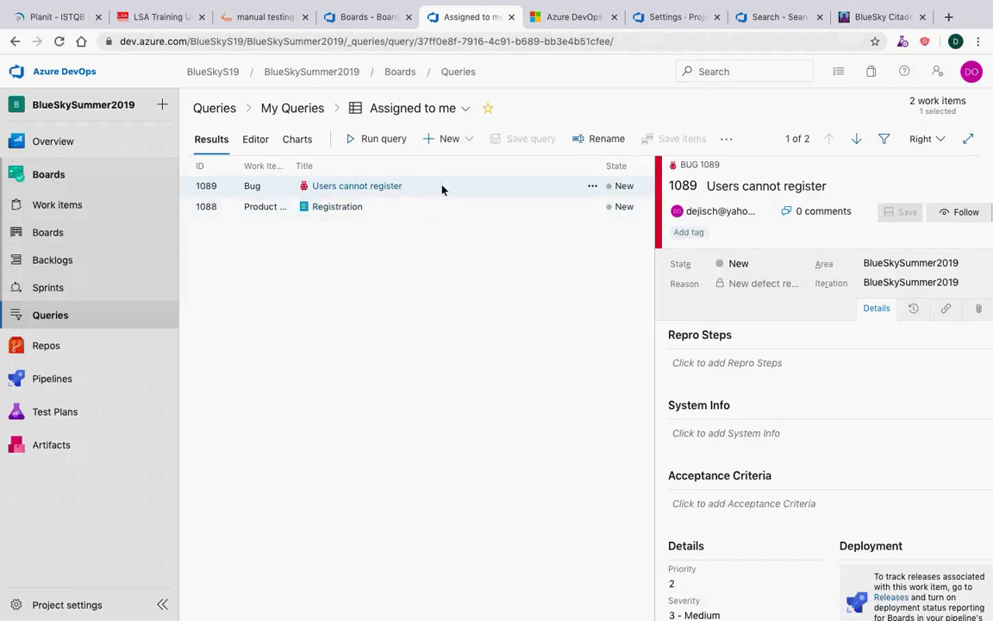
pyautogui.click(253, 140)
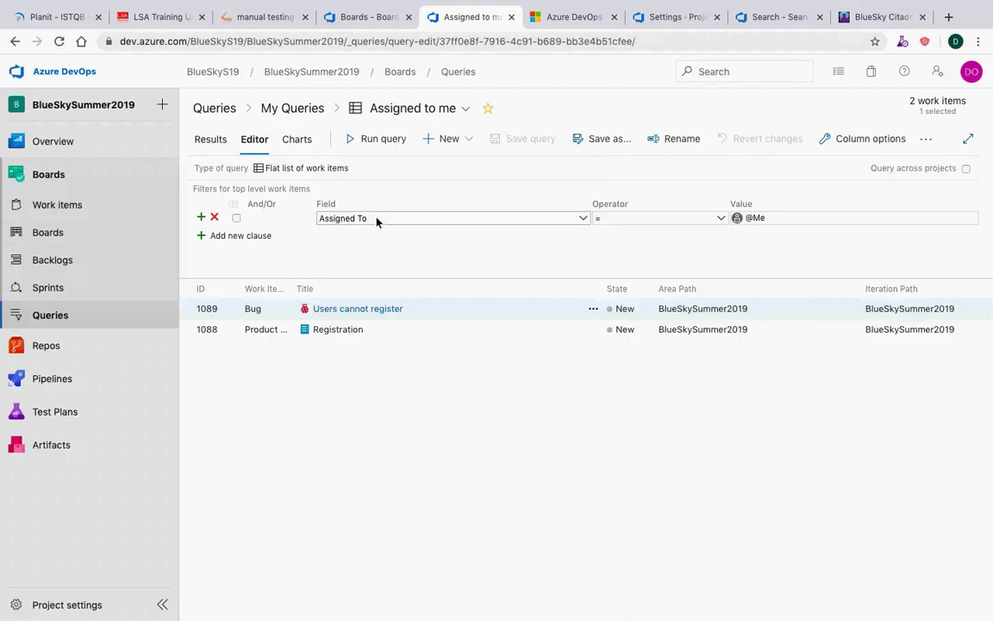
pyautogui.click(775, 220)
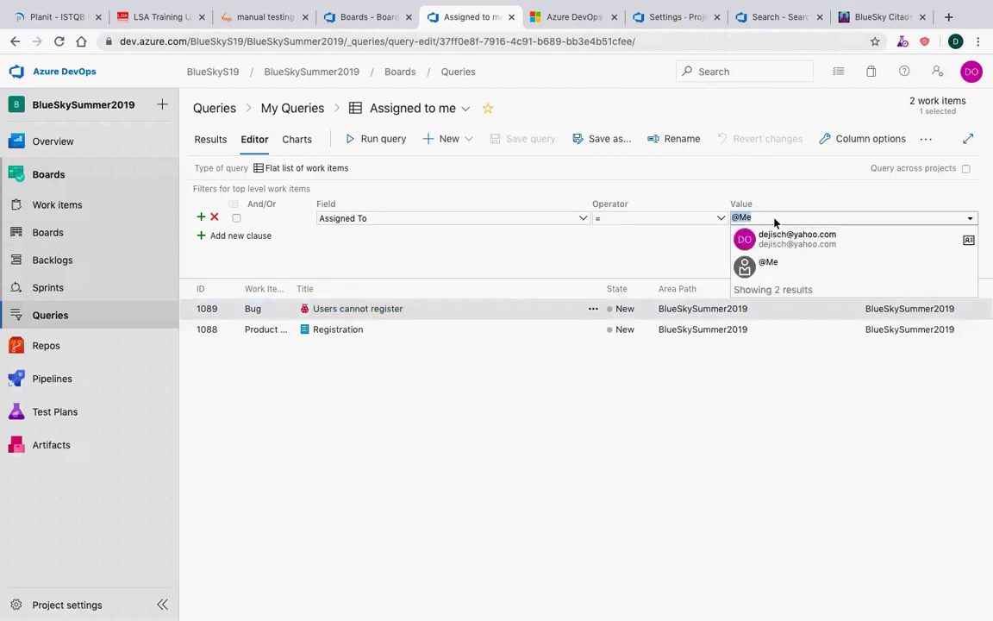
pyautogui.click(781, 241)
pyautogui.click(775, 219)
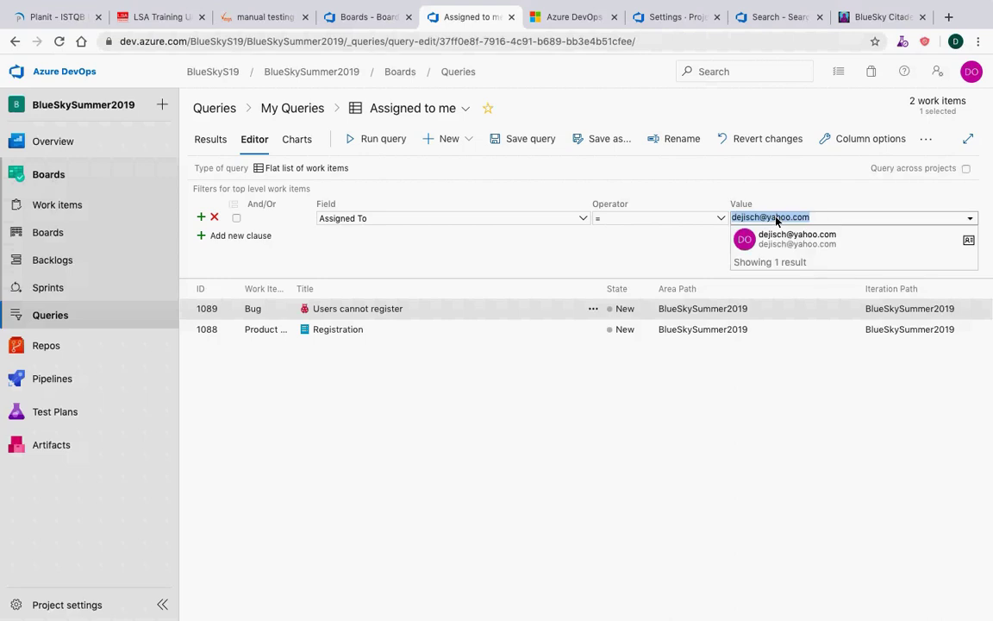
pyautogui.write('@Me')
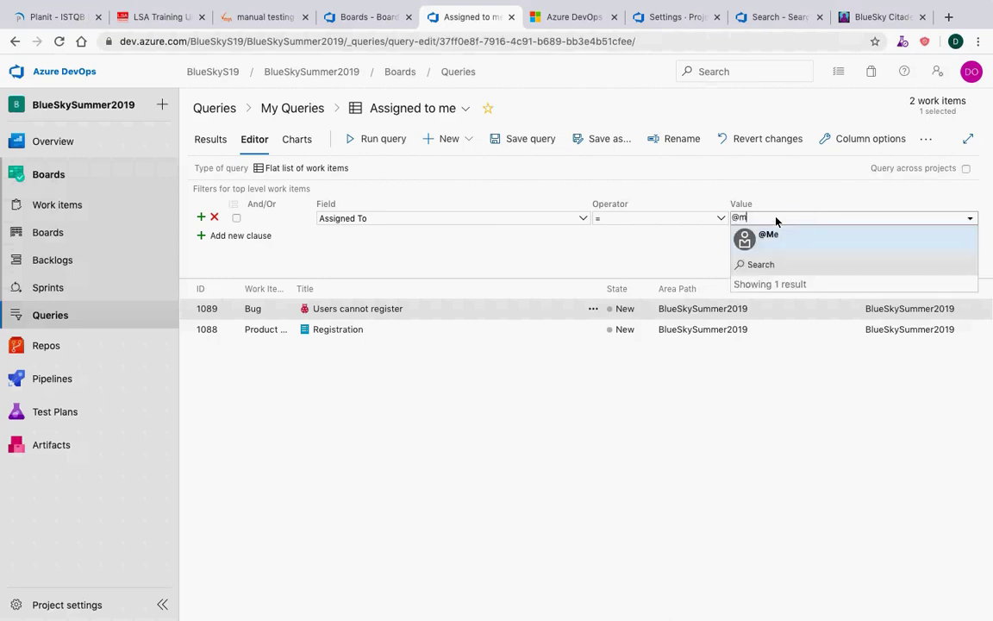
pyautogui.click(842, 247)
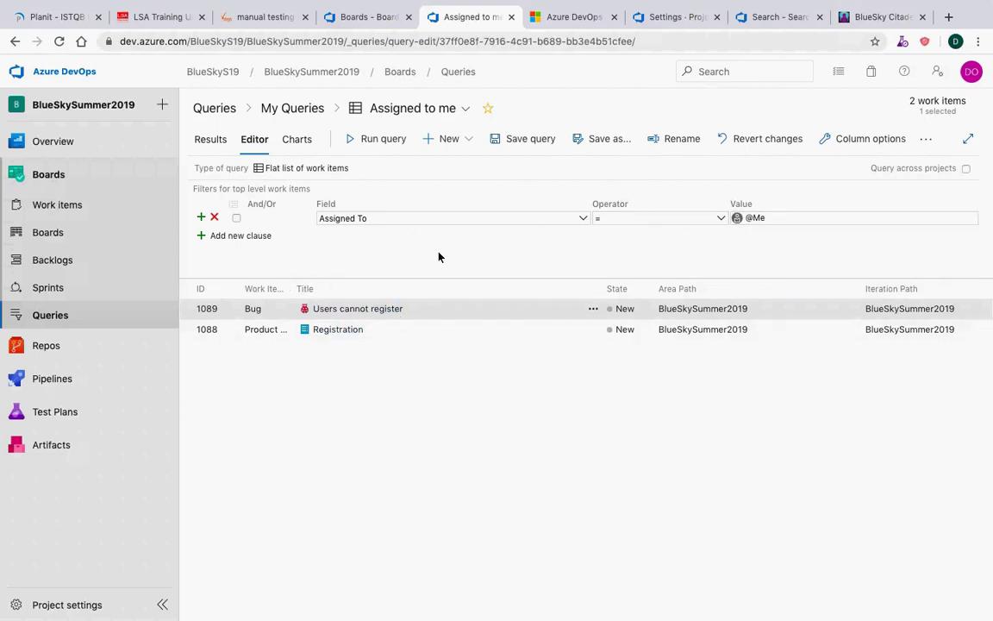
pyautogui.click(532, 139)
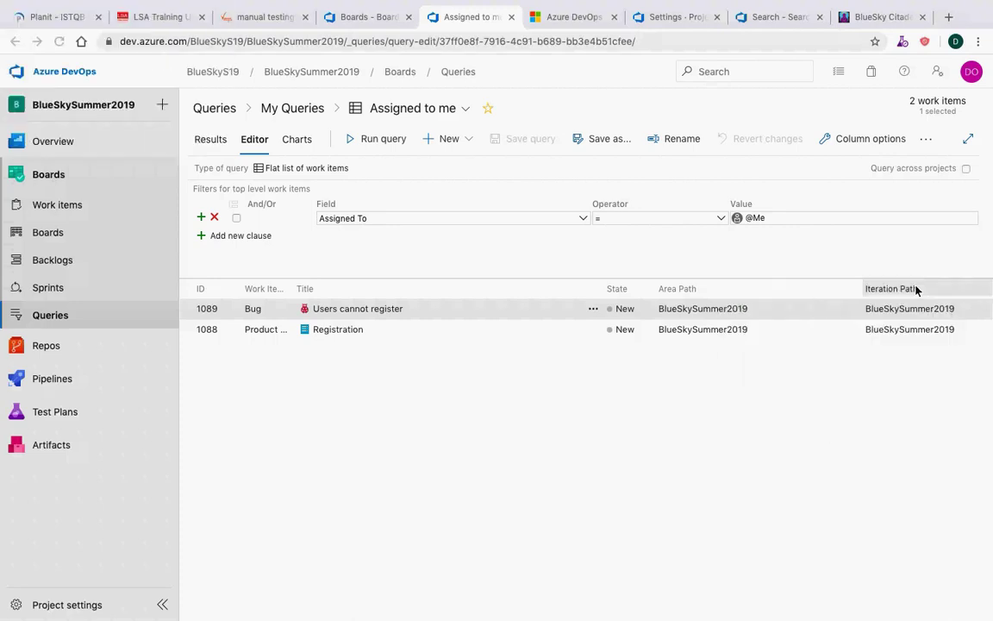
# Step: Switch to the desktop space that shows the Test Plans runner window
pyautogui.hotkey('ctrl', 'Left')
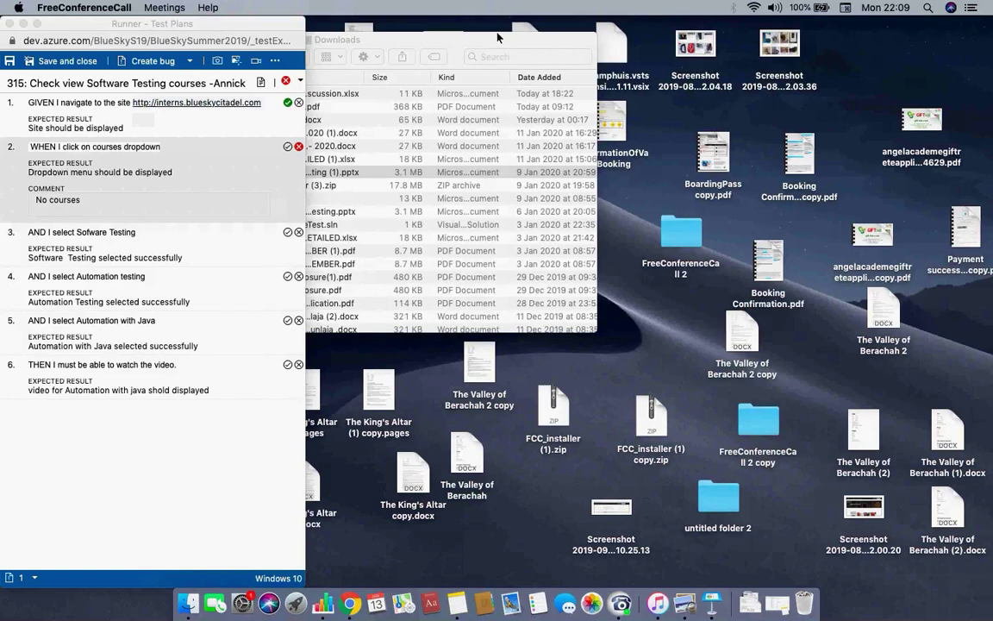